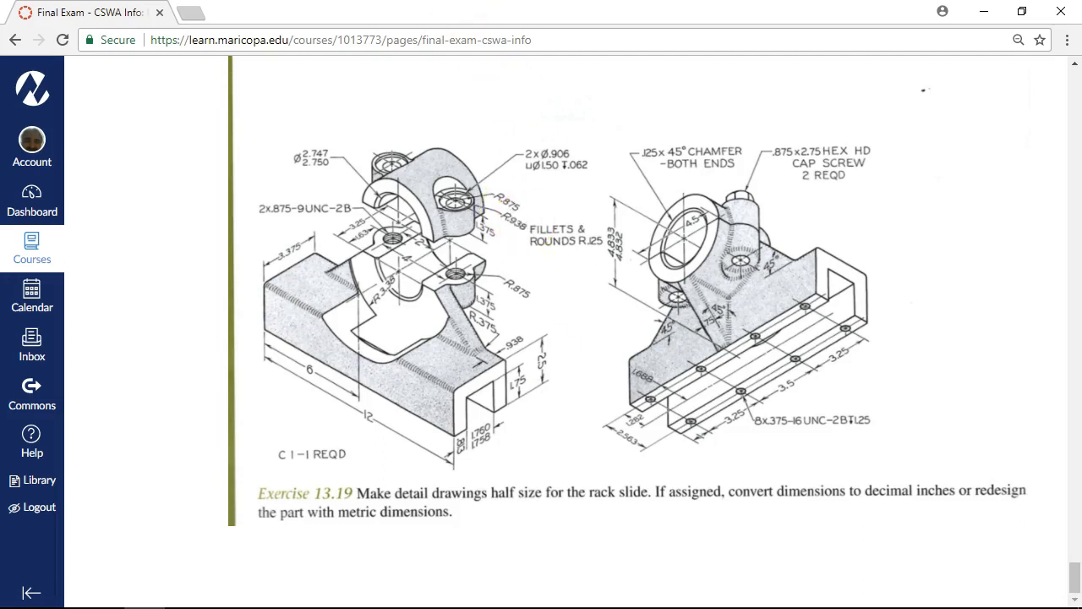
# Switch from the exercise page to the new part in SOLIDWORKS and start a sketch on the Front Plane
pyautogui.moveTo(459, 10); pyautogui.dragTo(1081, 59)
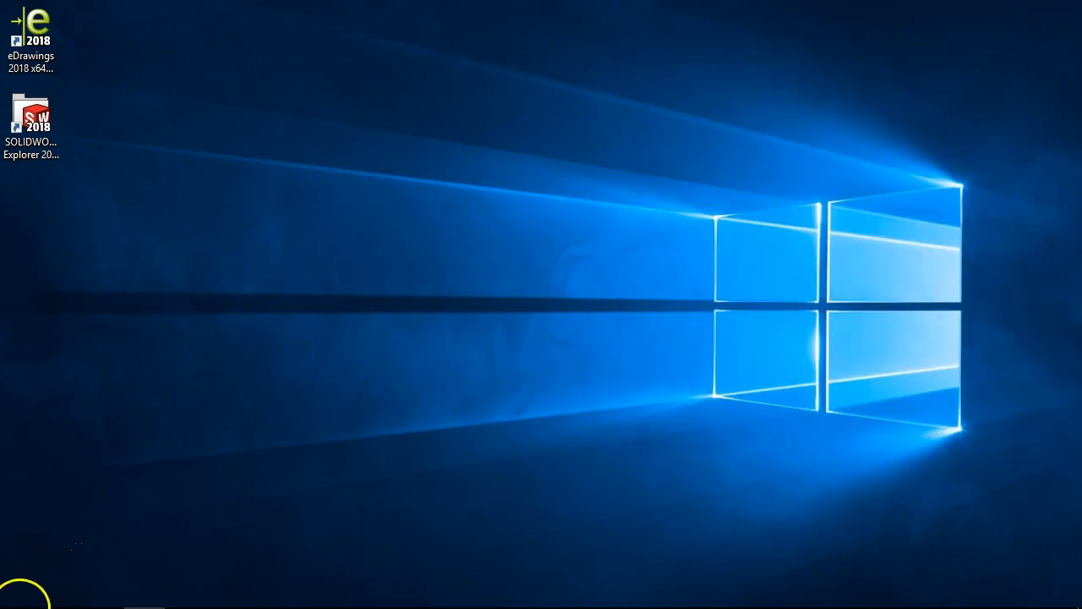
pyautogui.moveTo(164, 604)
pyautogui.click(268, 592)
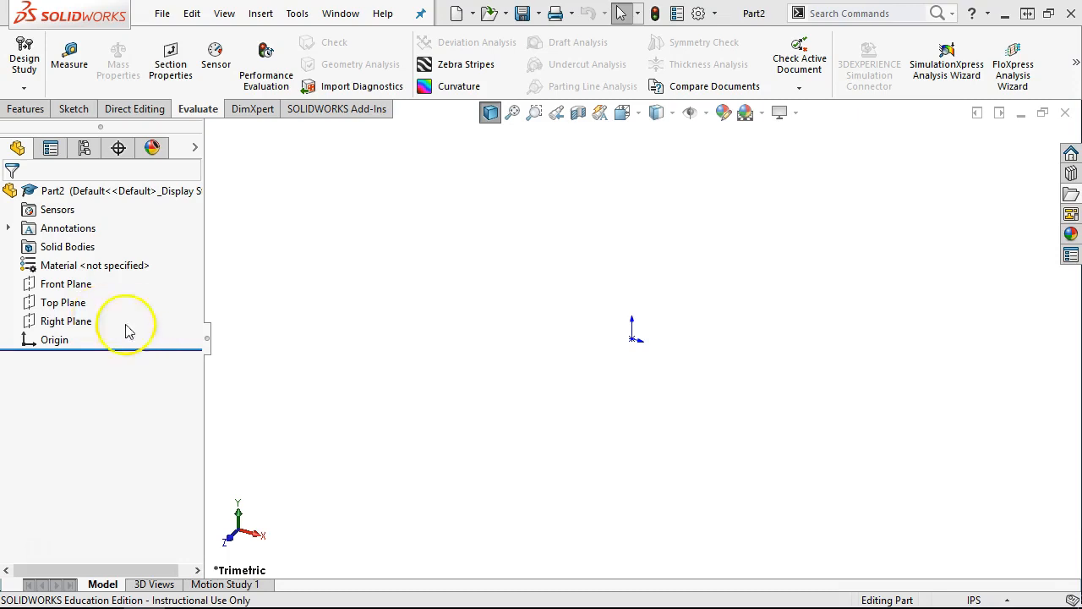
pyautogui.click(84, 286)
pyautogui.click(84, 263)
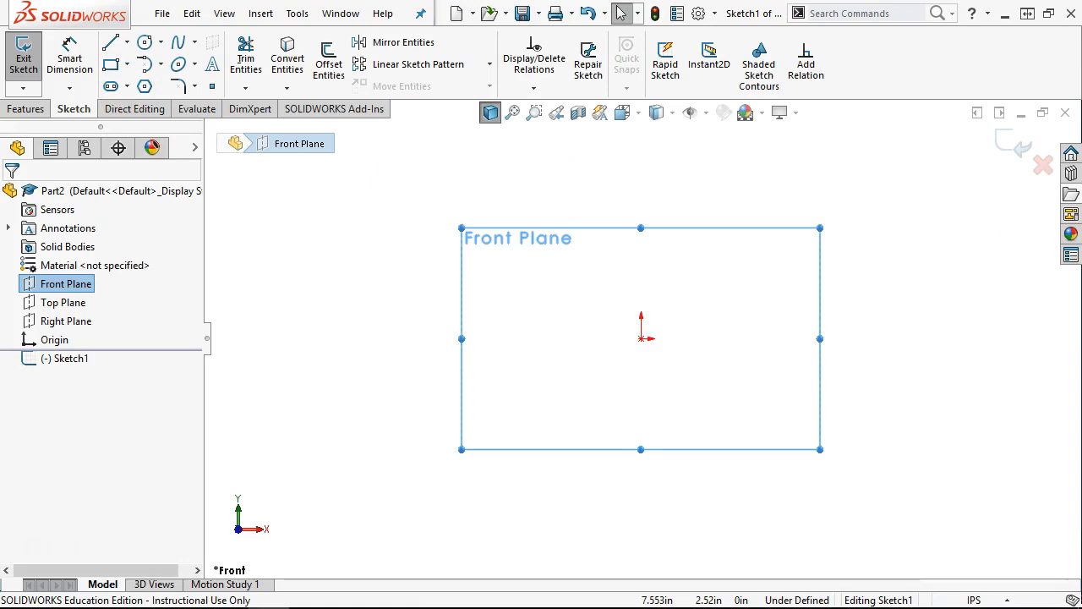
# Examine the rack slide drawing of Exercise 13.19 in the browser for the base dimensions
pyautogui.moveTo(1081, 0); pyautogui.dragTo(686, 106)
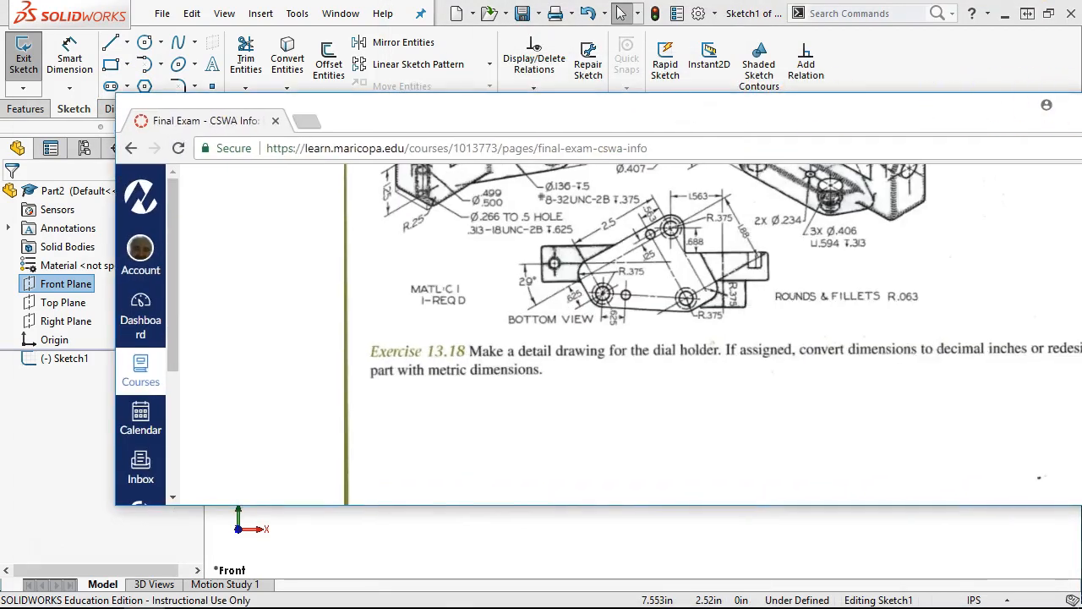
pyautogui.press('super+Up')
pyautogui.scroll(-3, 930, 259)
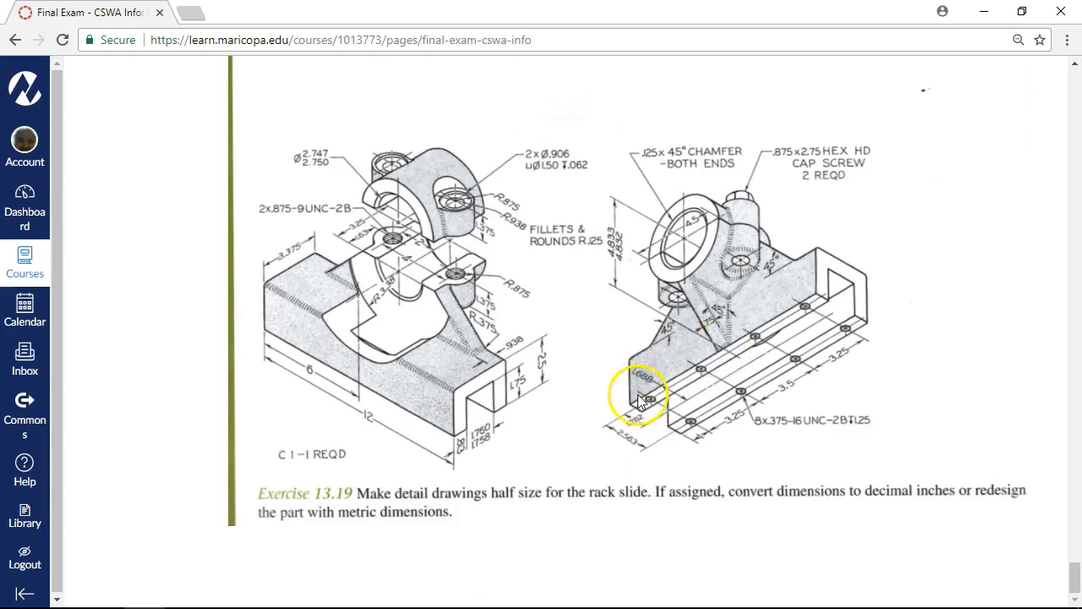
pyautogui.moveTo(546, 7); pyautogui.dragTo(1081, 76)
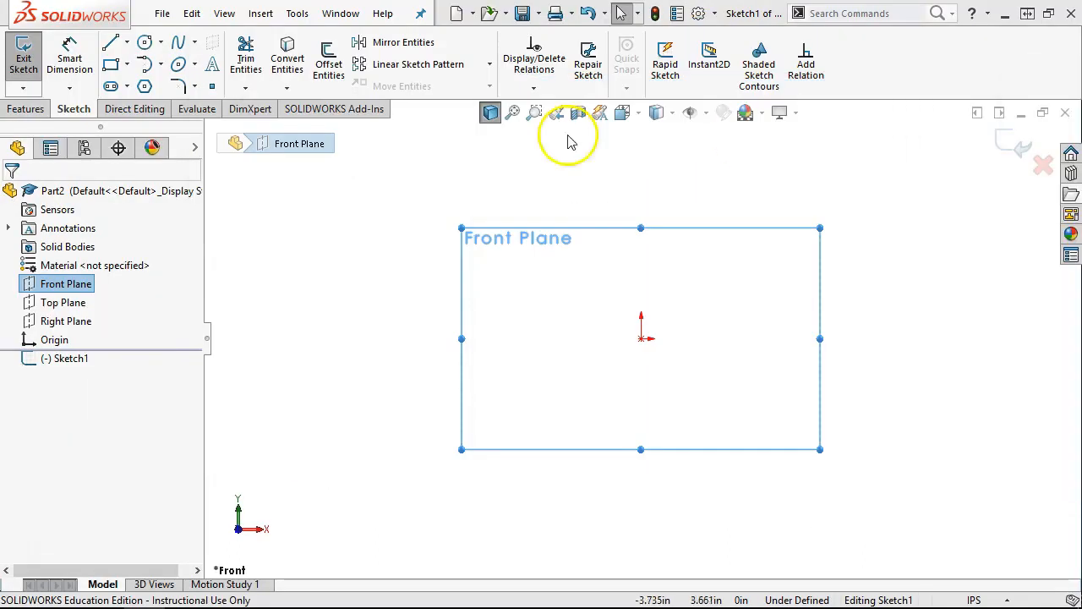
# Sketch a corner rectangle about 7.5 by 2.4 in above the origin and set its bottom edge's midpoint on the origin
pyautogui.click(110, 68)
pyautogui.click(468, 218)
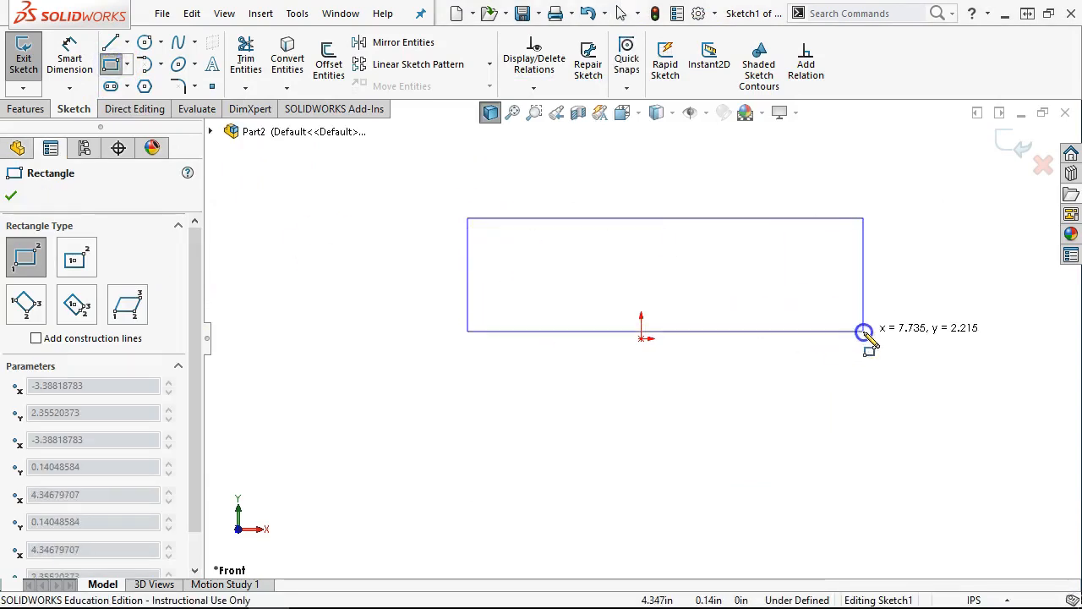
pyautogui.click(851, 339)
pyautogui.rightClick(732, 287)
pyautogui.click(777, 298)
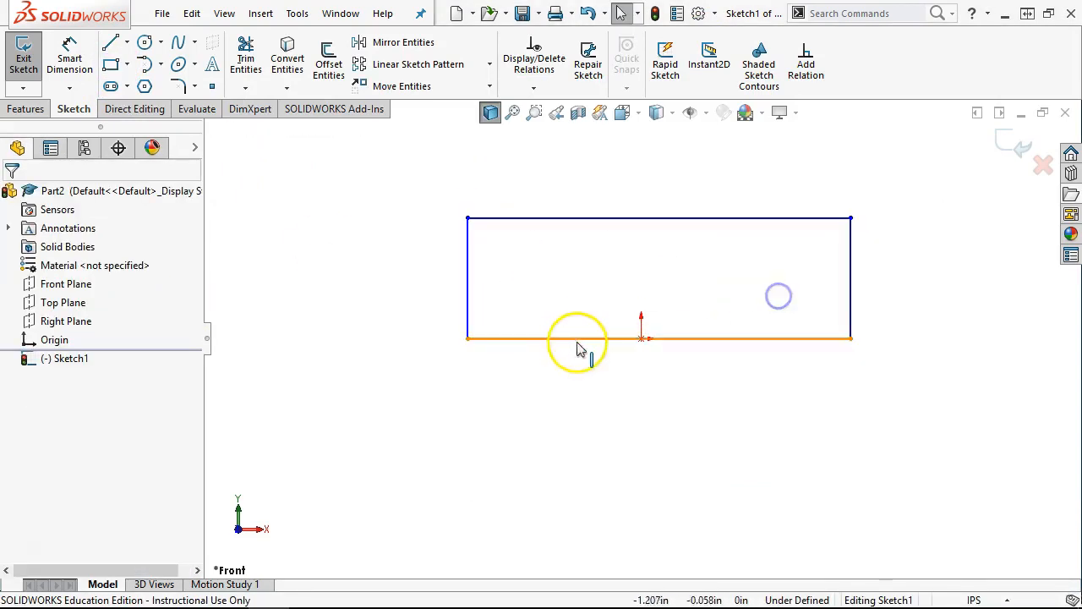
pyautogui.click(641, 338)
pyautogui.keyDown('ctrl'); pyautogui.click(668, 341); pyautogui.keyUp('ctrl')
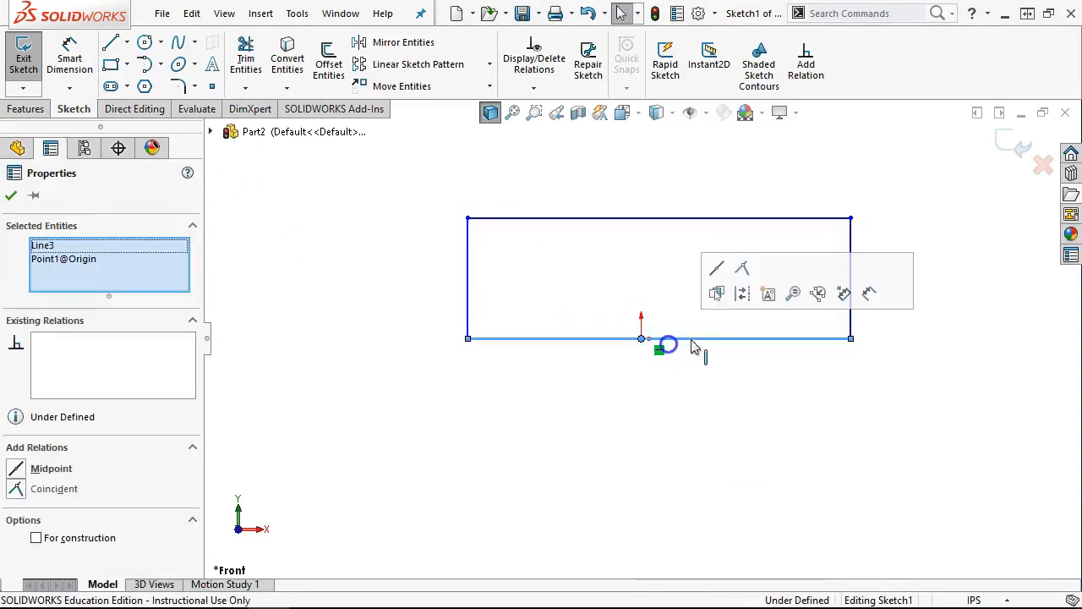
pyautogui.click(711, 280)
# Dimension the rectangle's bottom edge and set its length to 12 in
pyautogui.rightClick(636, 264)
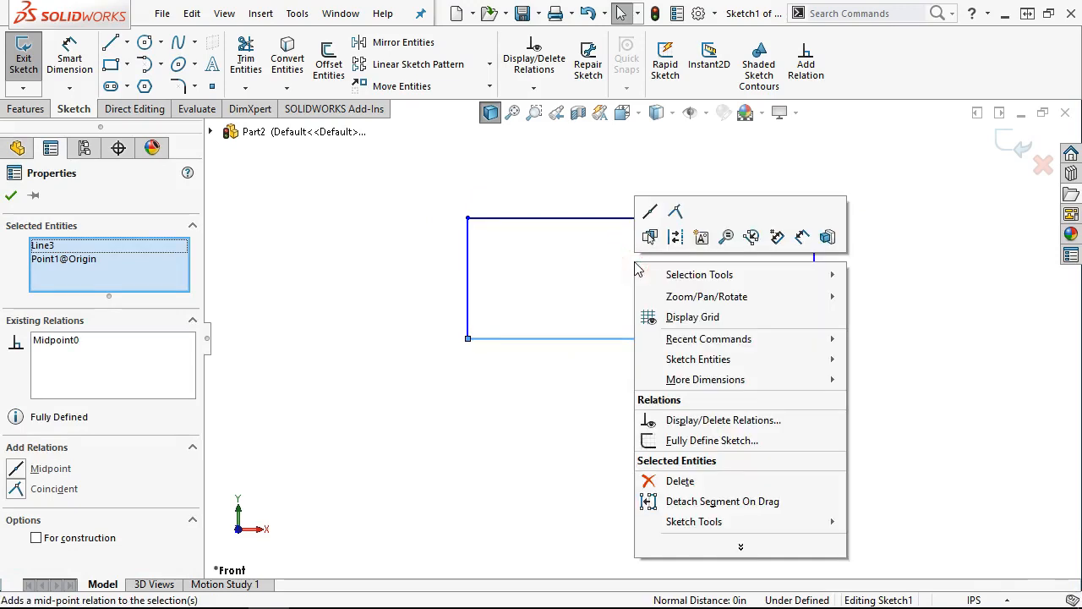
pyautogui.click(801, 240)
pyautogui.click(676, 338)
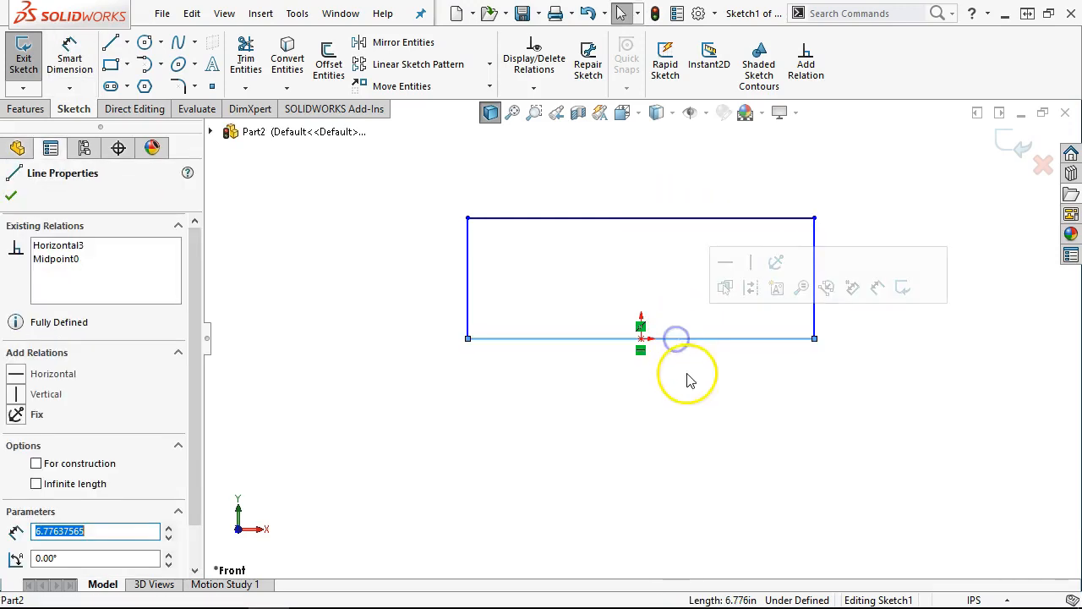
pyautogui.click(852, 288)
pyautogui.click(609, 414)
pyautogui.write('12')
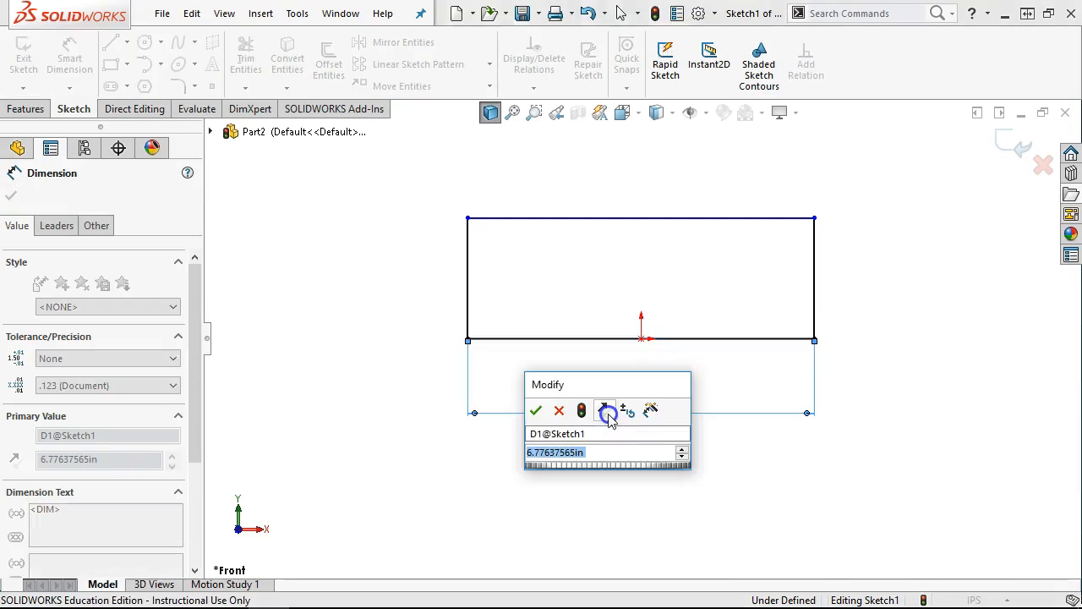
pyautogui.press('Return')
pyautogui.click(604, 406)
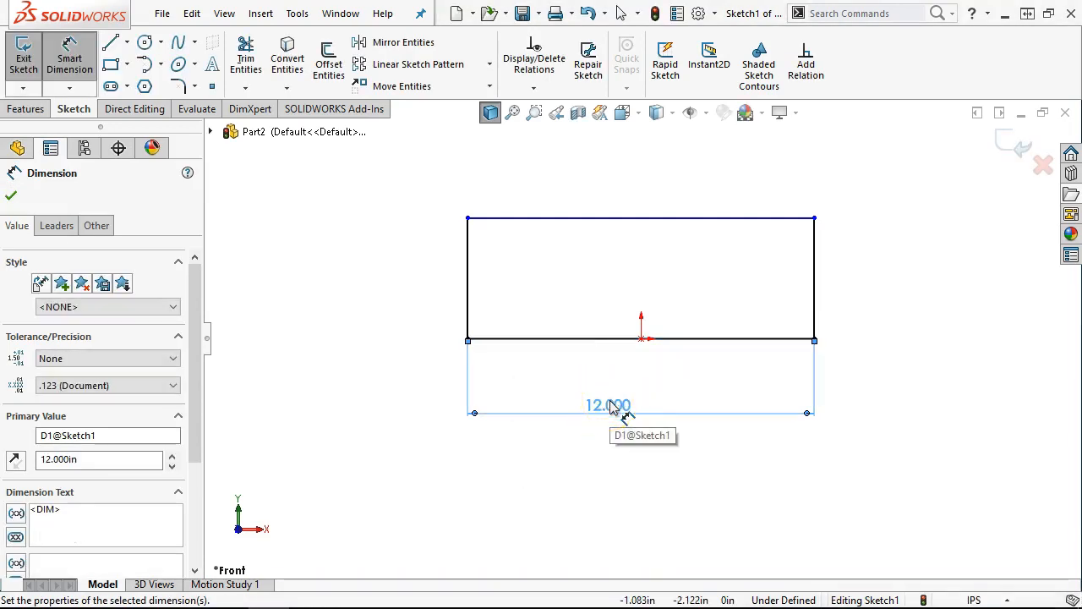
# Dimension the rectangle's left edge and set its height to 2.5 in
pyautogui.click(468, 300)
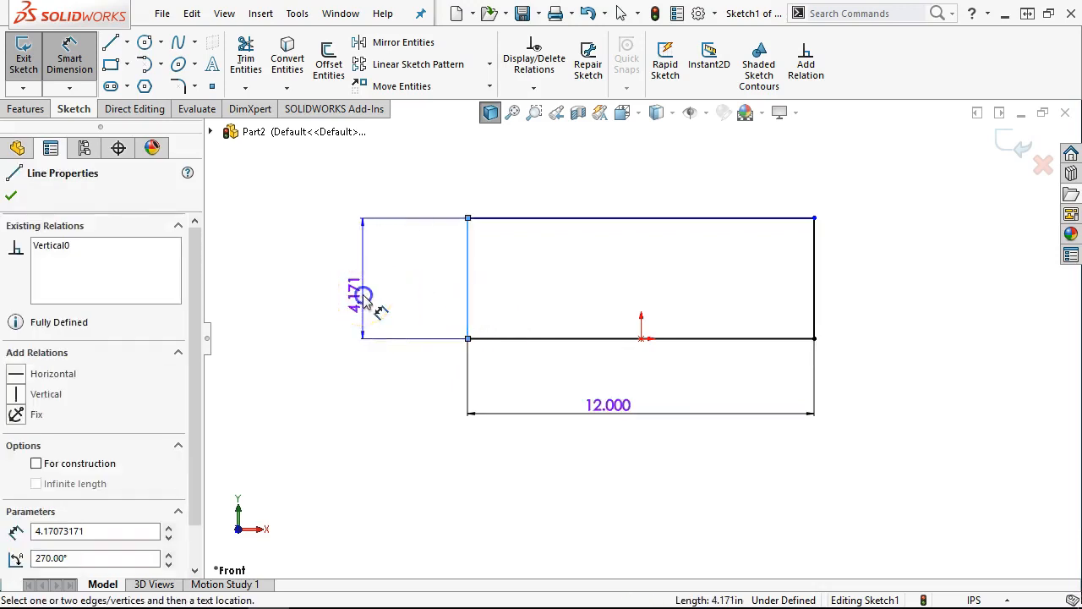
pyautogui.click(361, 298)
pyautogui.write('2.5')
pyautogui.press('Return')
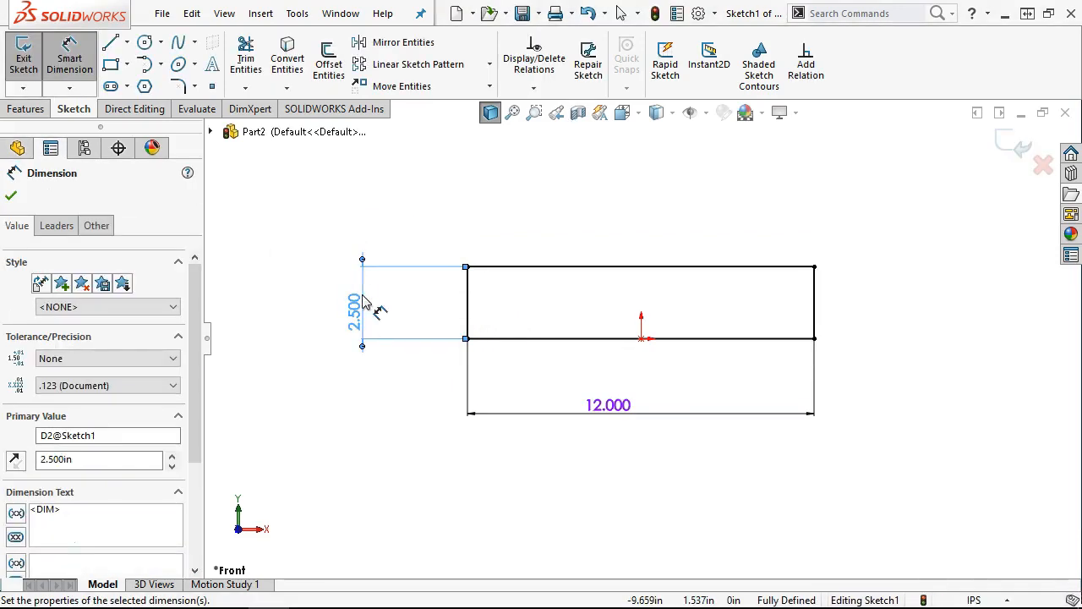
pyautogui.rightClick(676, 318)
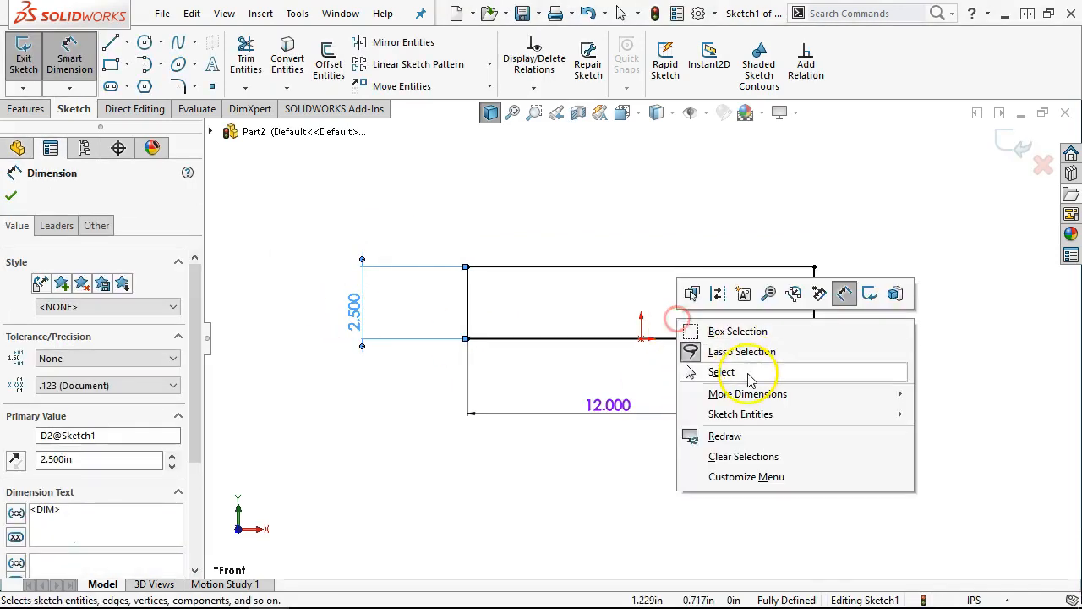
pyautogui.click(750, 380)
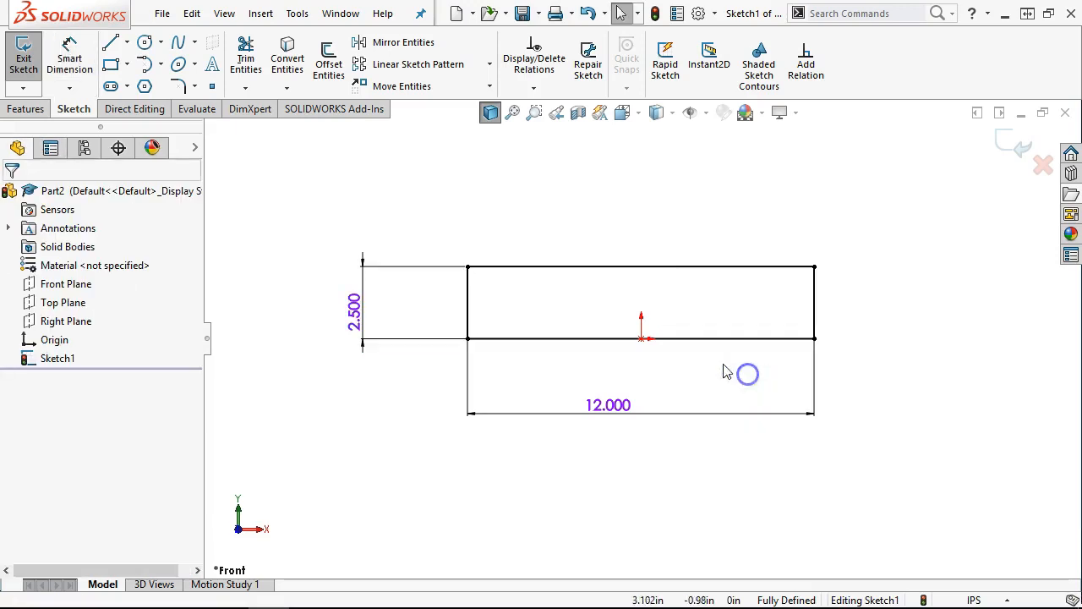
# Sketch a horizontal line across the rectangle near its top edge, from the left side to the right side
pyautogui.click(119, 47)
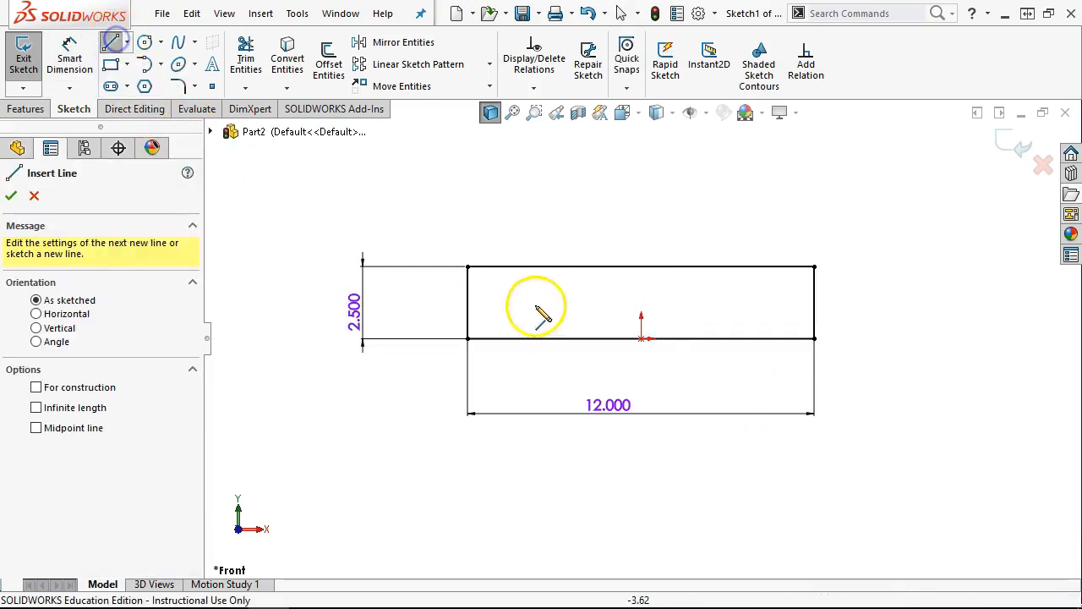
pyautogui.click(467, 285)
pyautogui.click(813, 283)
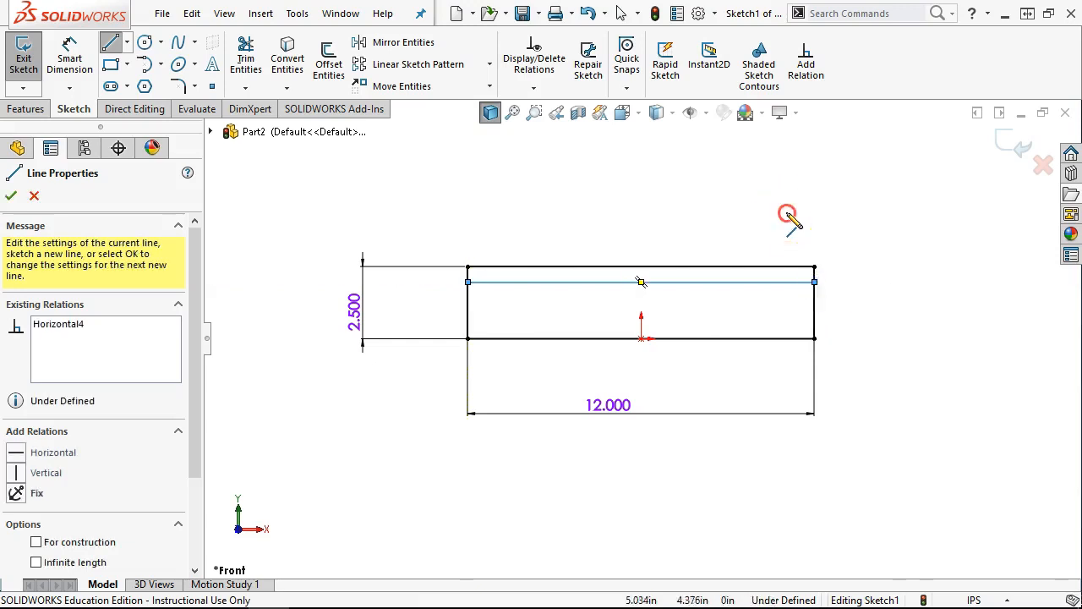
# Dimension the inner horizontal line's distance from the rectangle's bottom edge as 1.75 in
pyautogui.rightClick(799, 222)
pyautogui.click(953, 189)
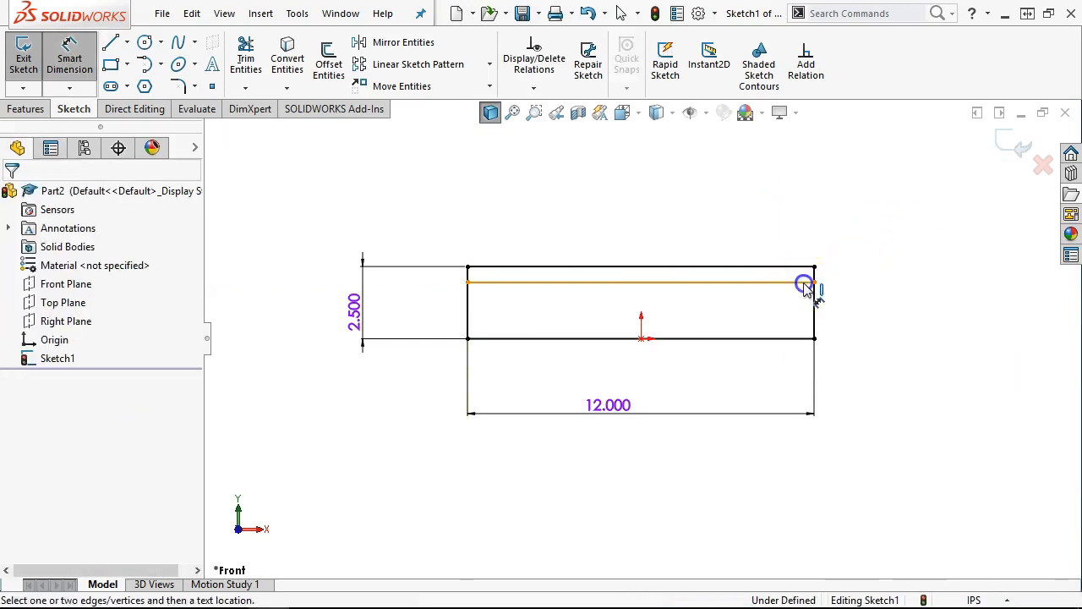
pyautogui.click(807, 283)
pyautogui.click(784, 338)
pyautogui.click(877, 339)
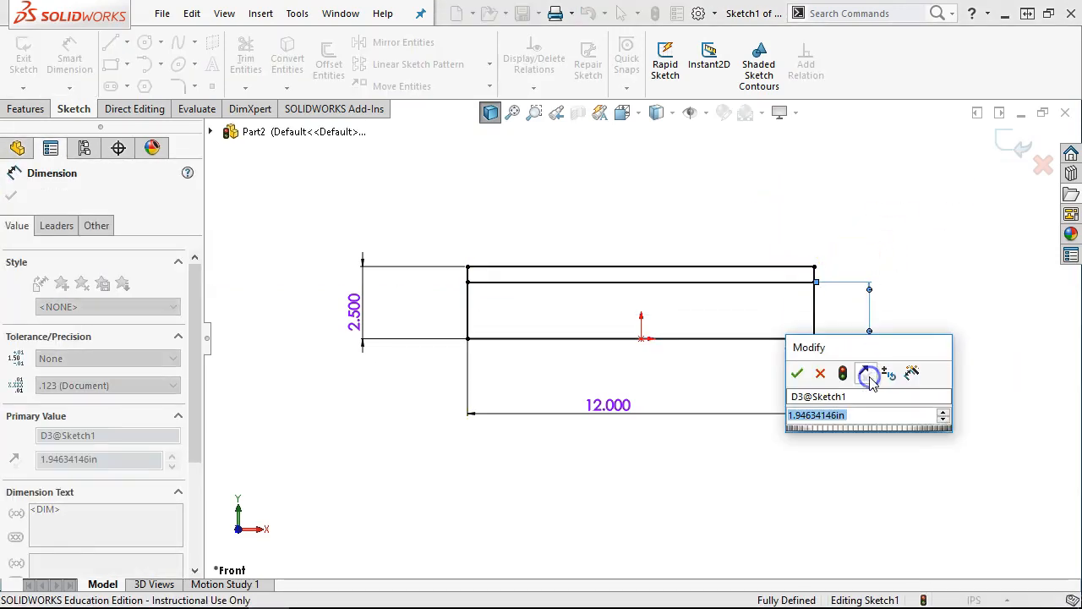
pyautogui.write('1.75')
pyautogui.press('Return')
pyautogui.click(859, 362)
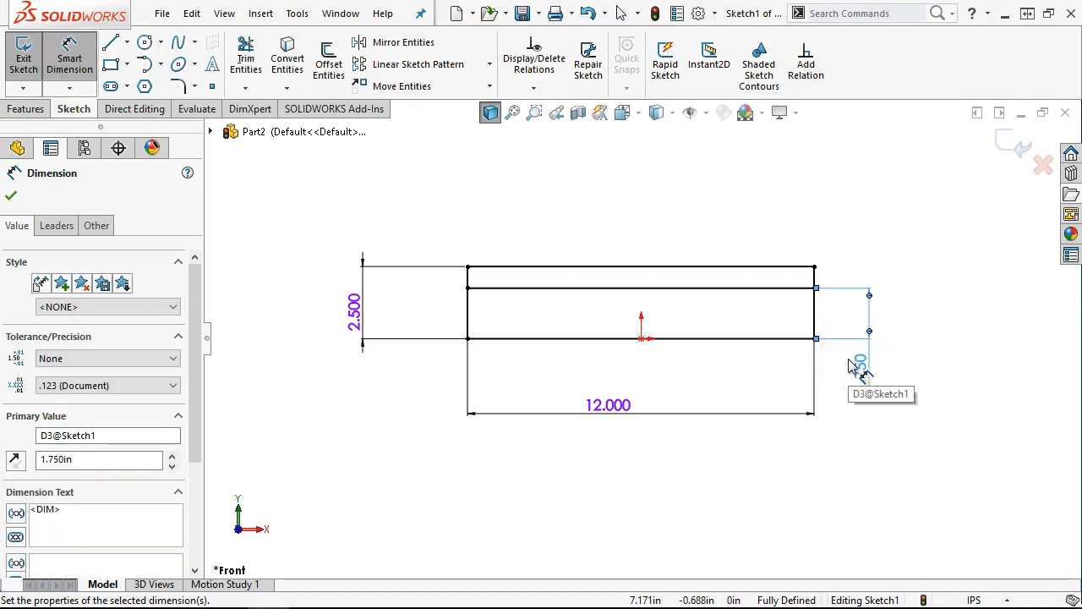
pyautogui.rightClick(586, 212)
pyautogui.click(656, 263)
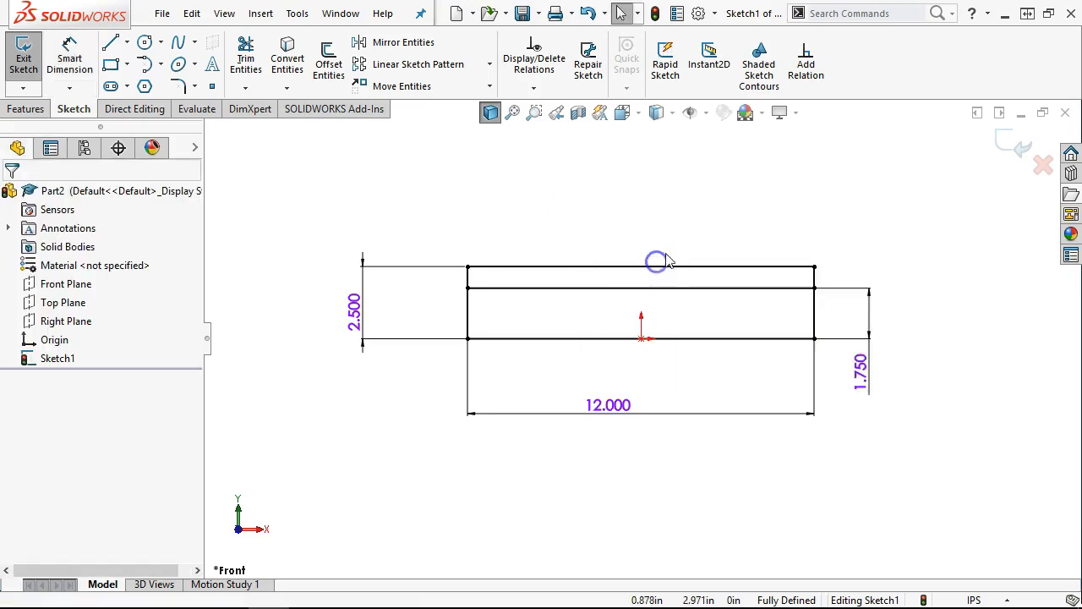
# Sketch two concentric circles above the rectangle, roughly over the origin, with the outer one about 4.15 in in diameter
pyautogui.scroll(-2, 666, 261)
pyautogui.scroll(1, 666, 261)
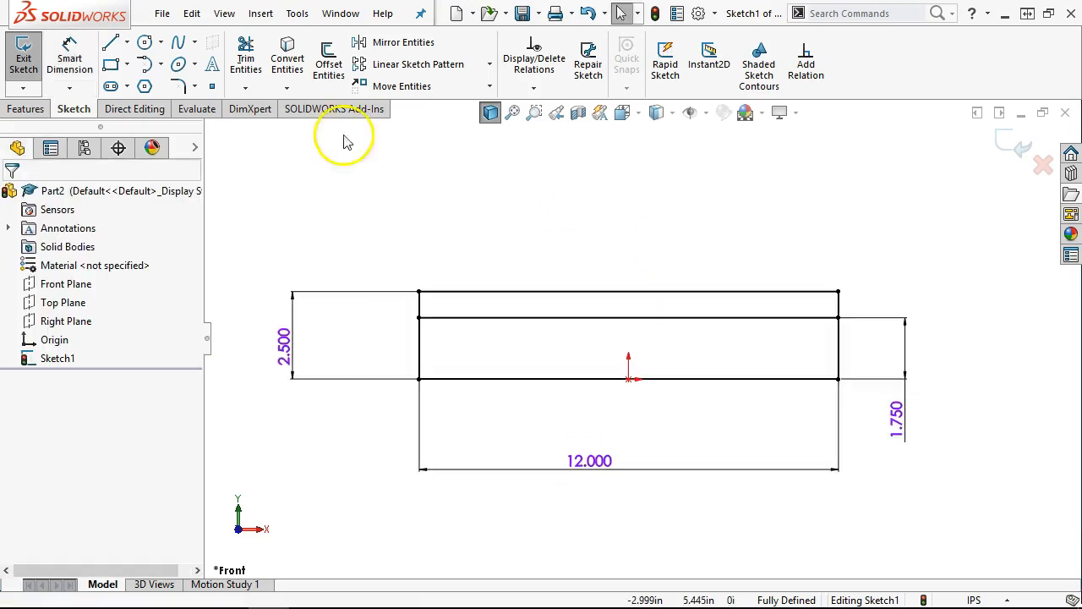
pyautogui.click(145, 44)
pyautogui.click(636, 189)
pyautogui.click(681, 241)
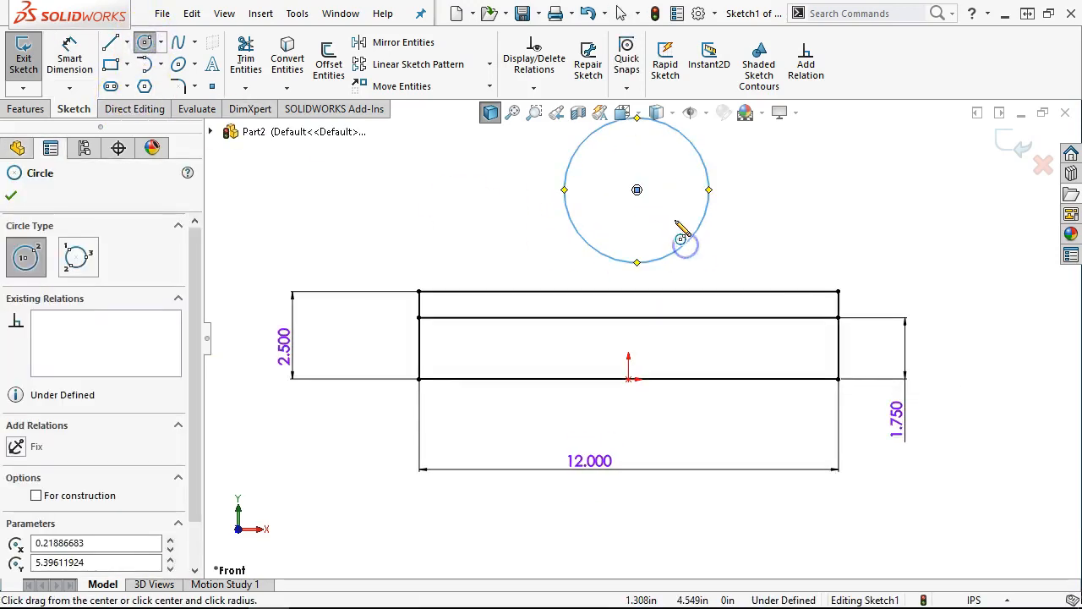
pyautogui.scroll(3, 676, 222)
pyautogui.scroll(-2, 636, 250)
pyautogui.click(626, 287)
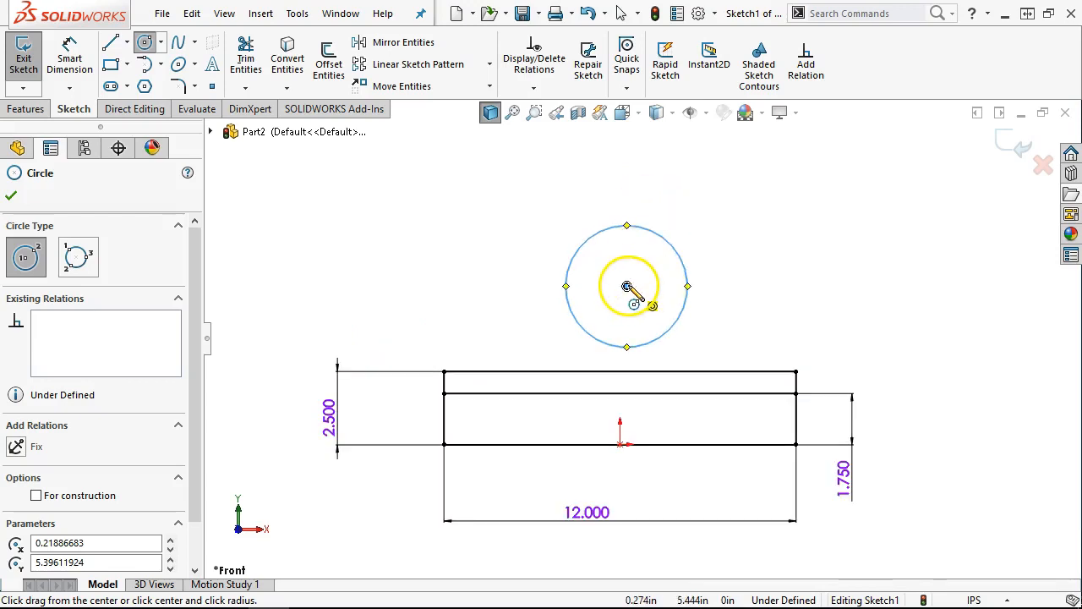
pyautogui.click(648, 298)
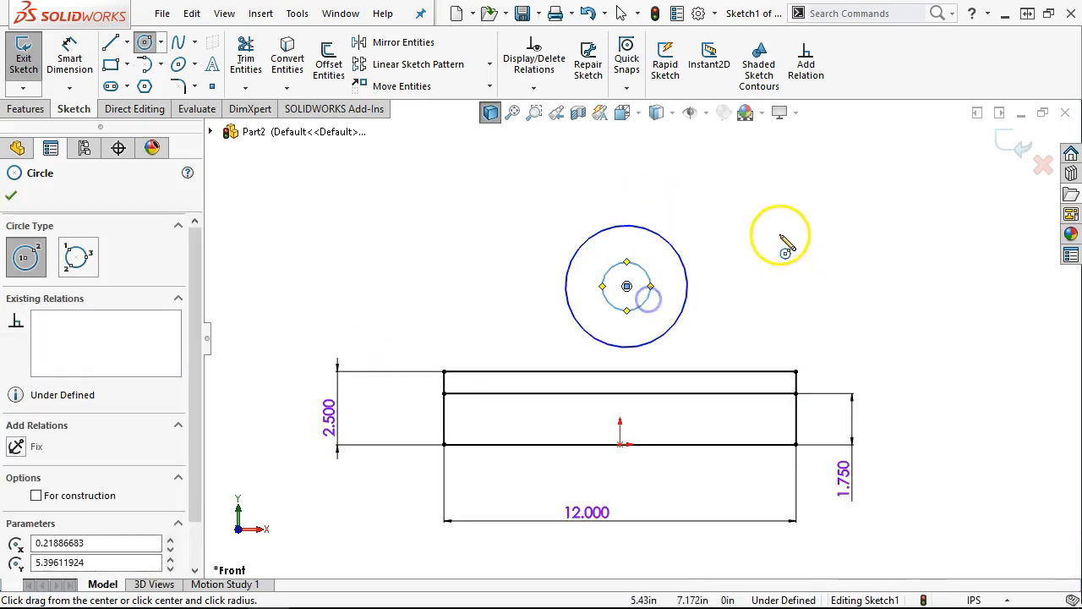
# Dimension the circles' center height above the rectangle's bottom edge, using the reference drawing, and set it to 4.832 in
pyautogui.rightClick(782, 236)
pyautogui.click(961, 210)
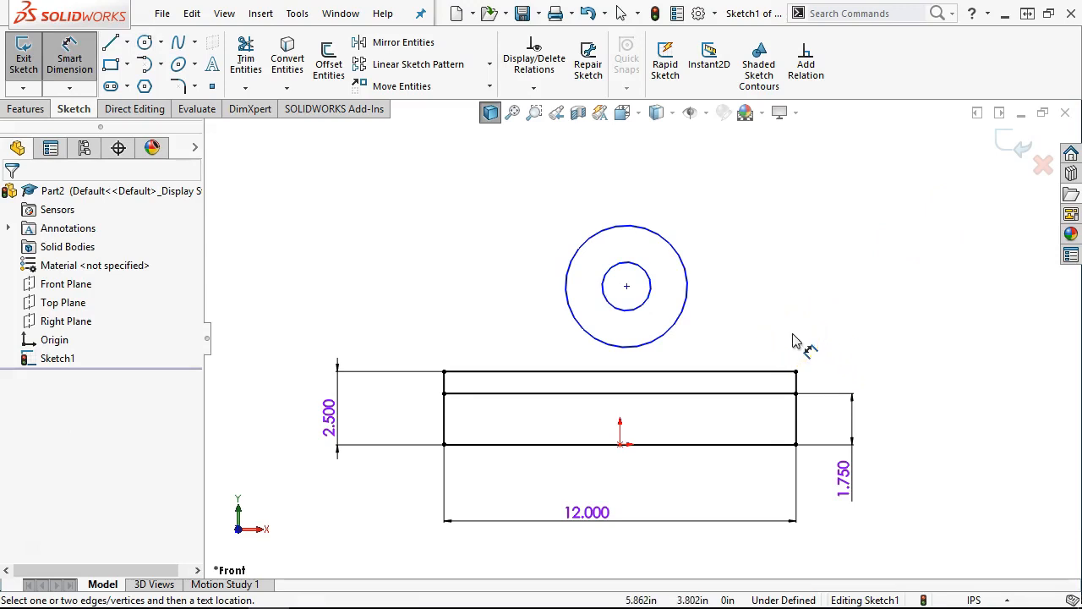
pyautogui.click(640, 442)
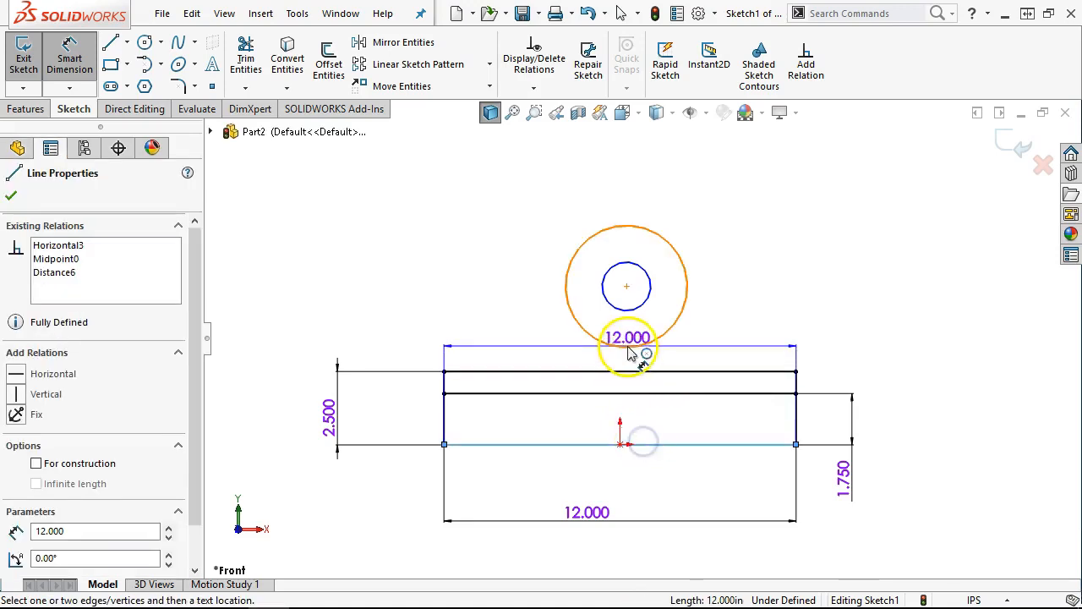
pyautogui.click(634, 347)
pyautogui.click(276, 353)
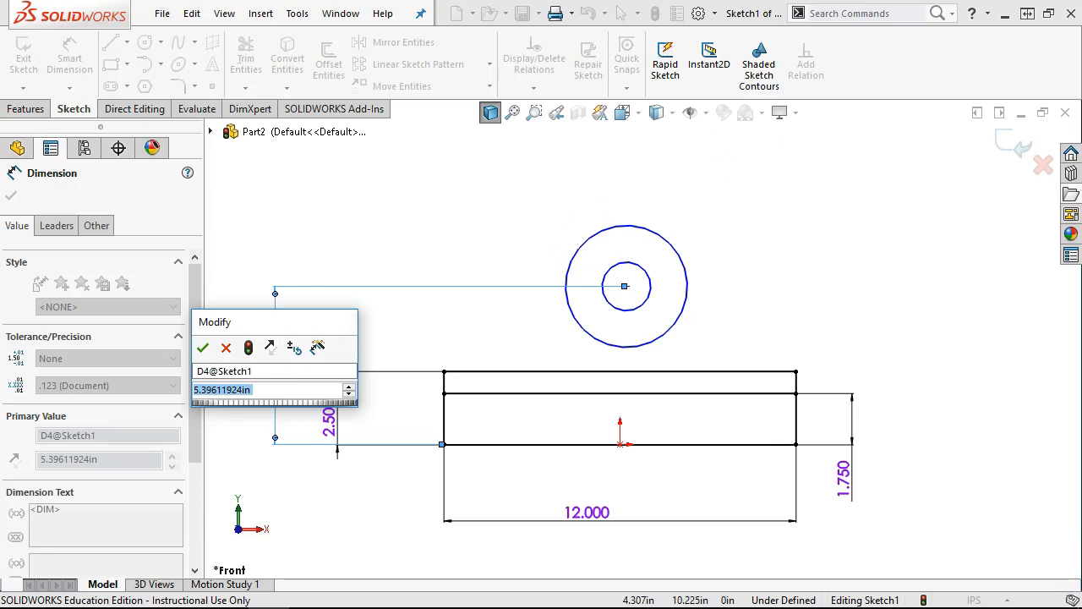
pyautogui.moveTo(1081, 38); pyautogui.dragTo(660, 71)
pyautogui.scroll(-5, 817, 328)
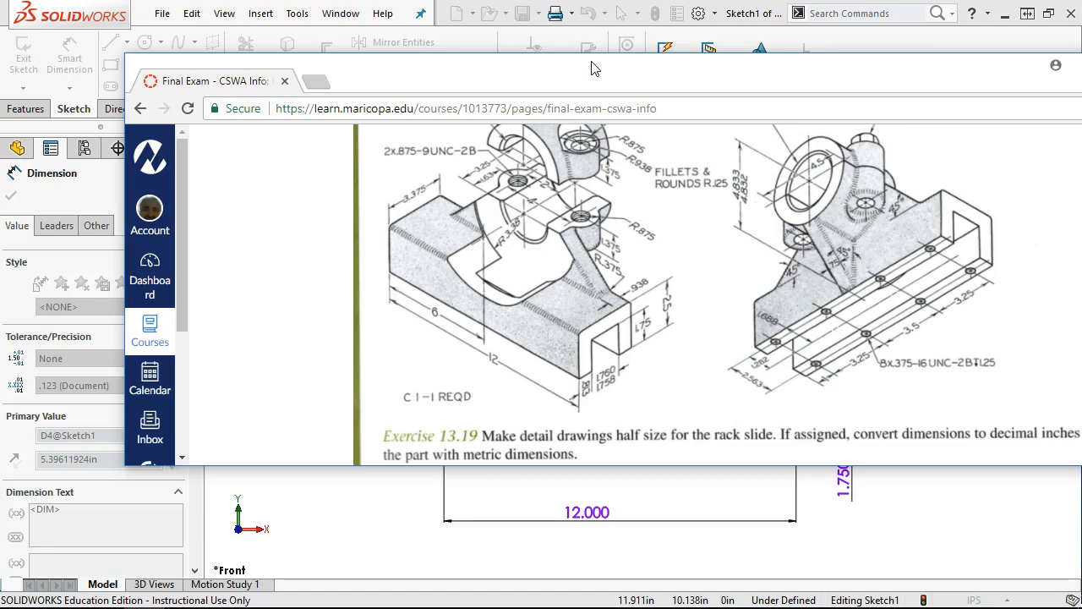
pyautogui.moveTo(592, 63); pyautogui.dragTo(1081, 85)
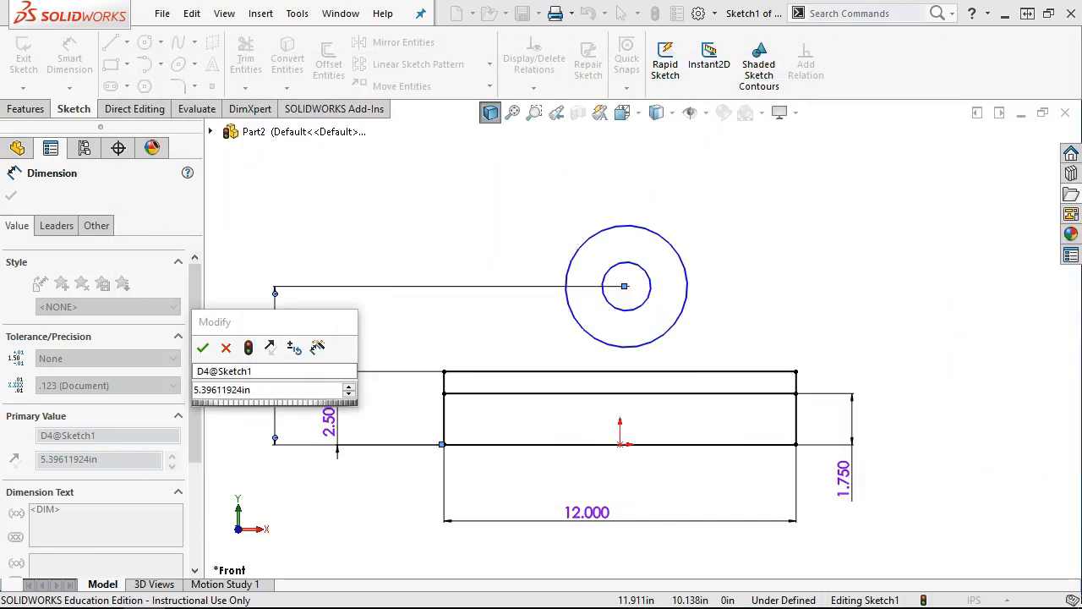
pyautogui.click(272, 387)
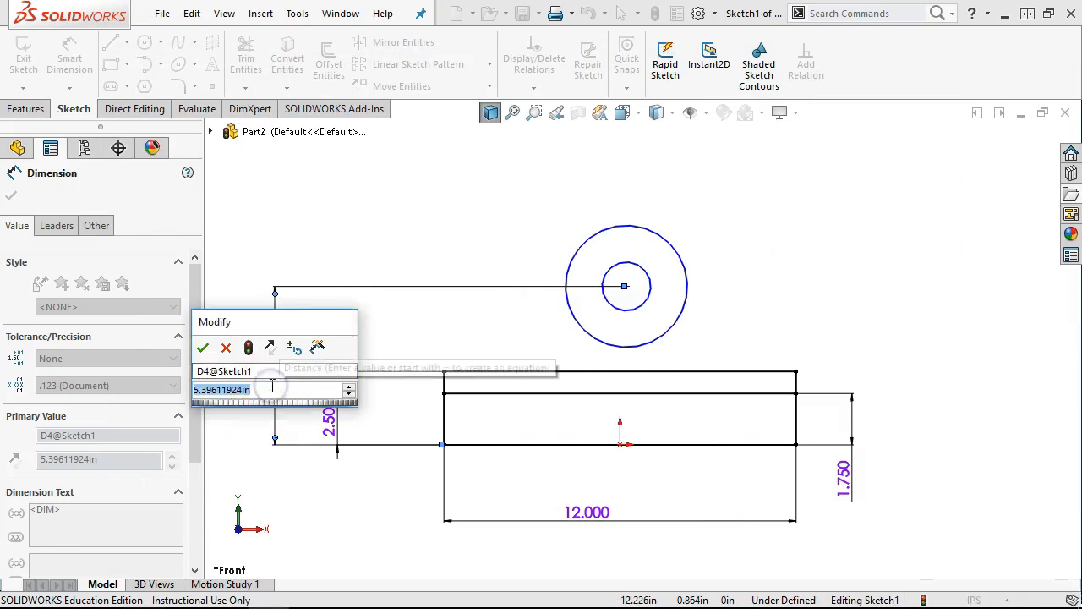
pyautogui.write('4.832')
pyautogui.press('Return')
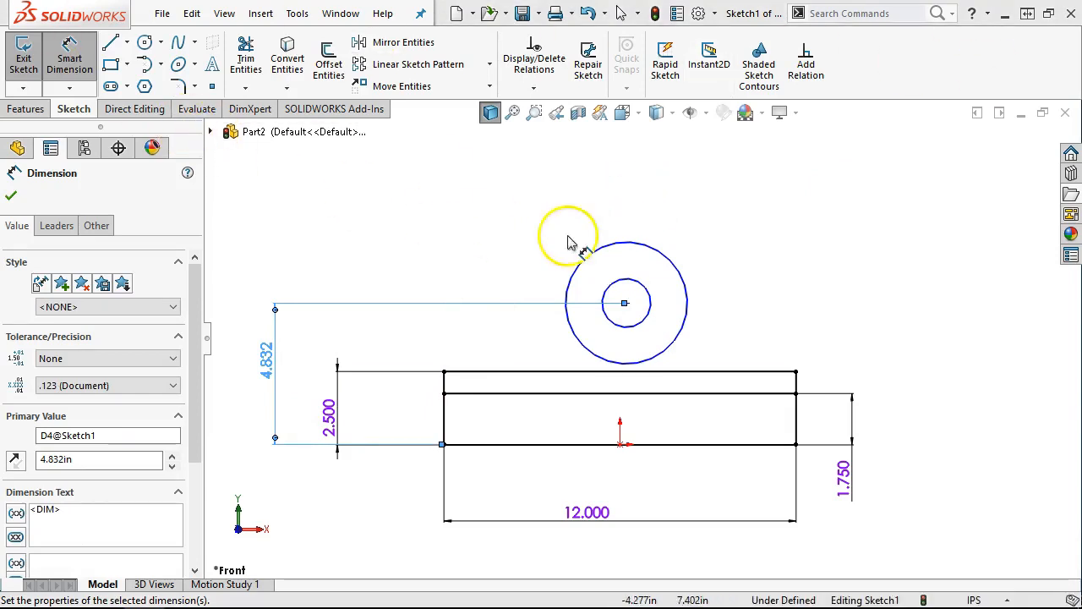
# Dimension the outer circle's diameter as 3.38*2, giving 6.76 in
pyautogui.click(640, 246)
pyautogui.click(864, 263)
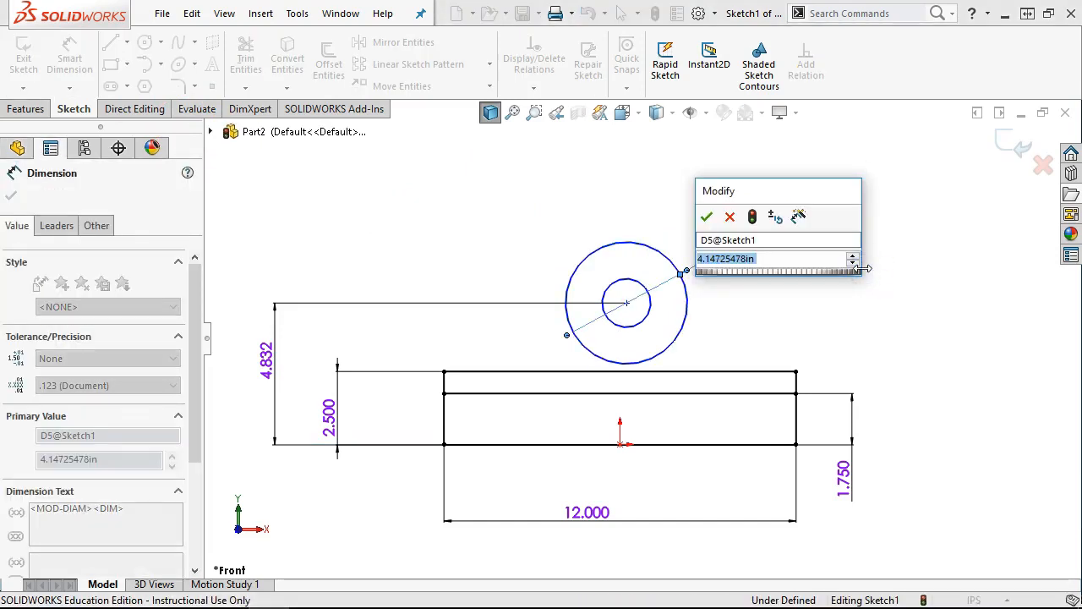
pyautogui.write('3.38*2')
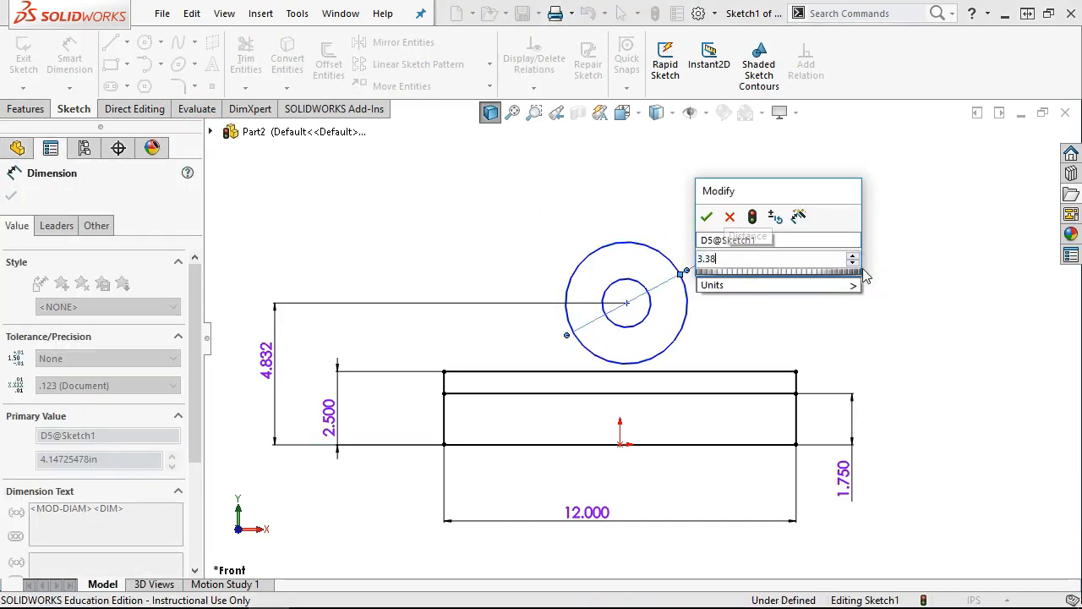
pyautogui.press('Return')
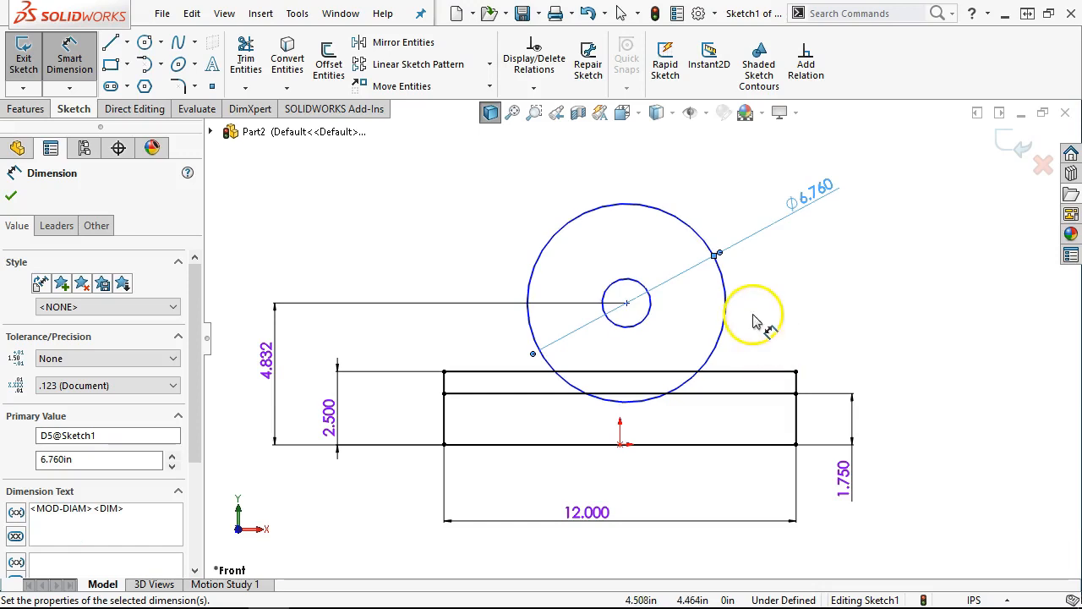
# Dimension the inner circle's diameter as 2.75 in
pyautogui.click(623, 281)
pyautogui.click(438, 214)
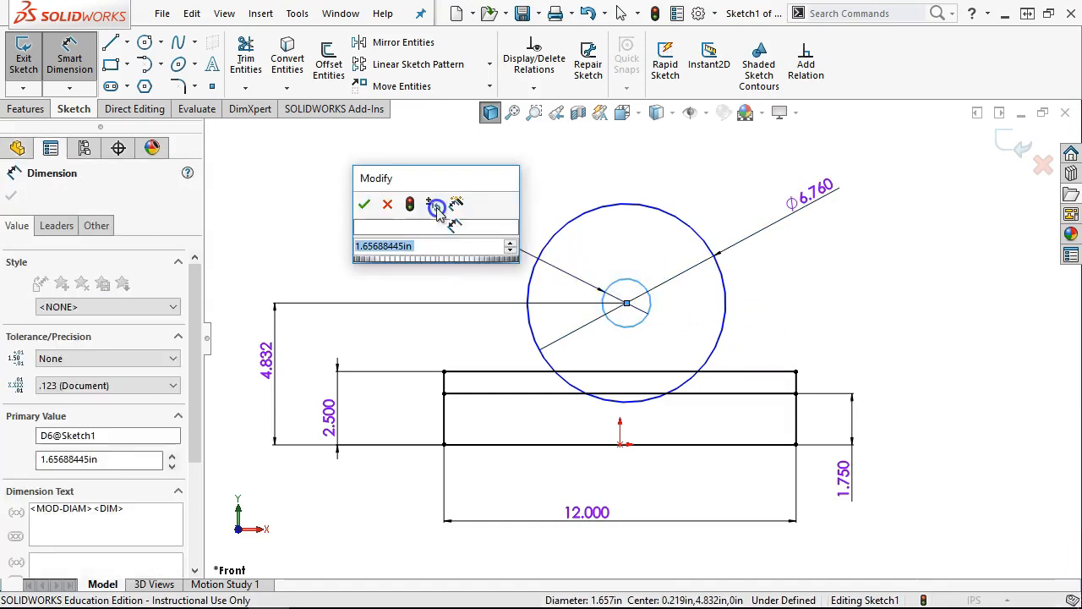
pyautogui.press('Return')
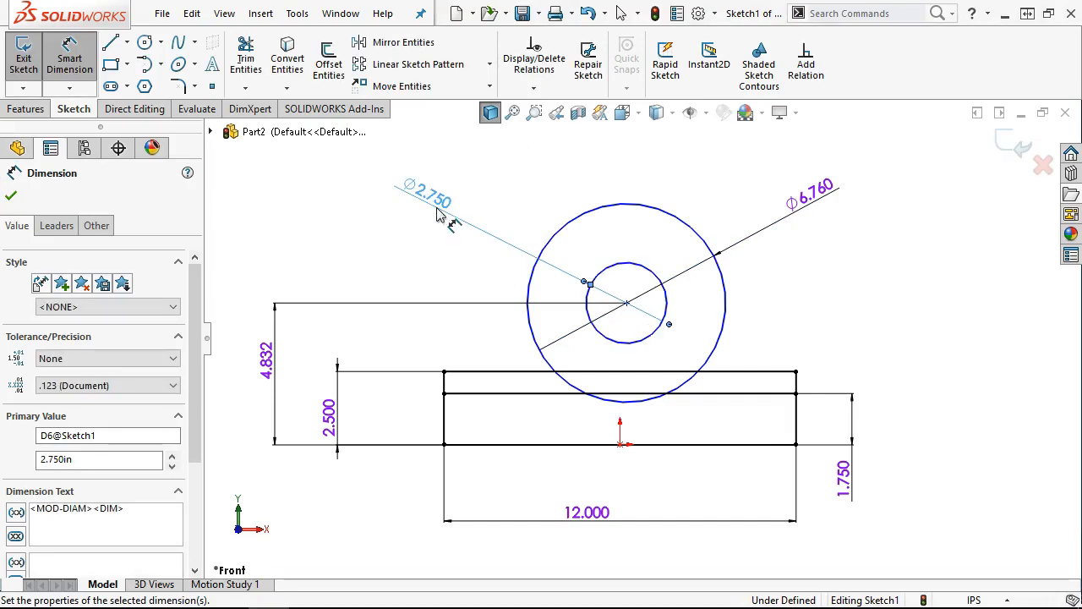
pyautogui.rightClick(685, 185)
pyautogui.click(728, 243)
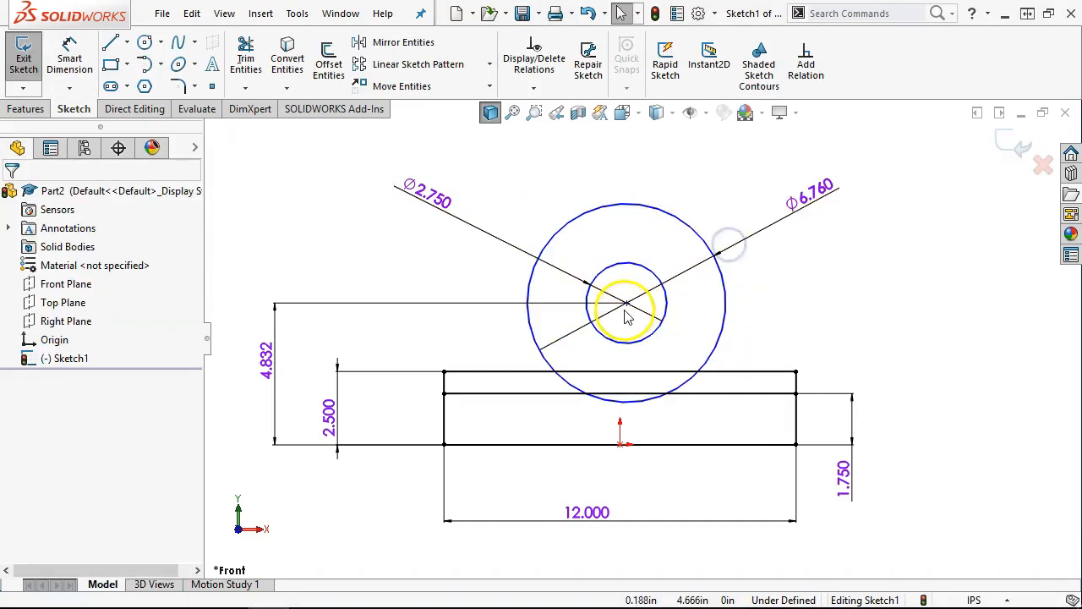
# Add a vertical relation between the circles' center and the origin
pyautogui.moveTo(625, 303)
pyautogui.mouseDown()
pyautogui.moveTo(579, 303)
pyautogui.moveTo(679, 315)
pyautogui.moveTo(590, 309)
pyautogui.moveTo(609, 308)
pyautogui.moveTo(616, 255)
pyautogui.moveTo(606, 312)
pyautogui.mouseUp()
pyautogui.click(620, 447)
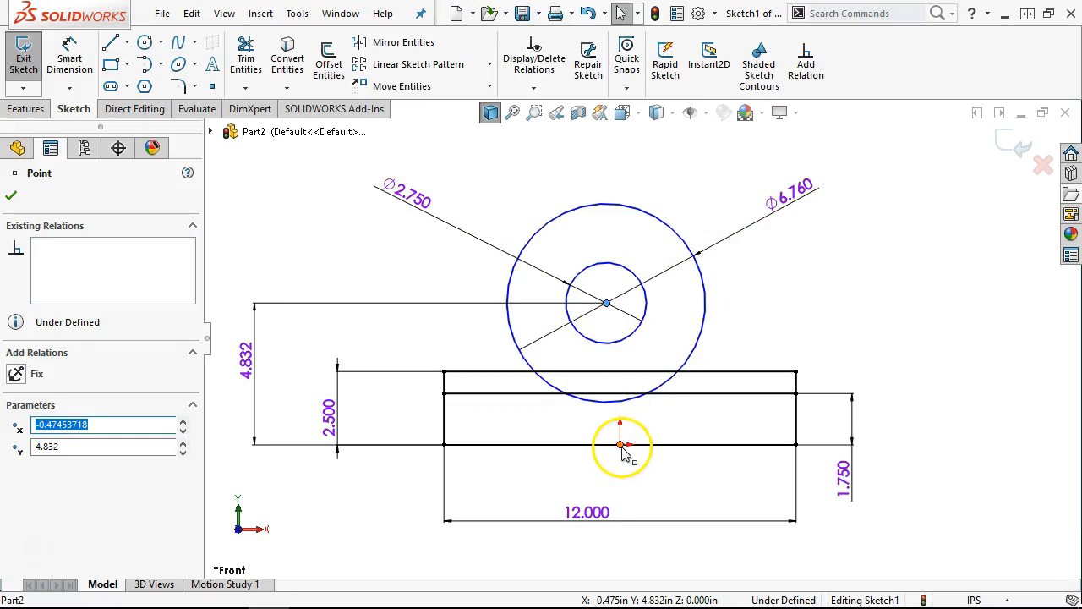
pyautogui.keyDown('ctrl'); pyautogui.click(620, 446); pyautogui.keyUp('ctrl')
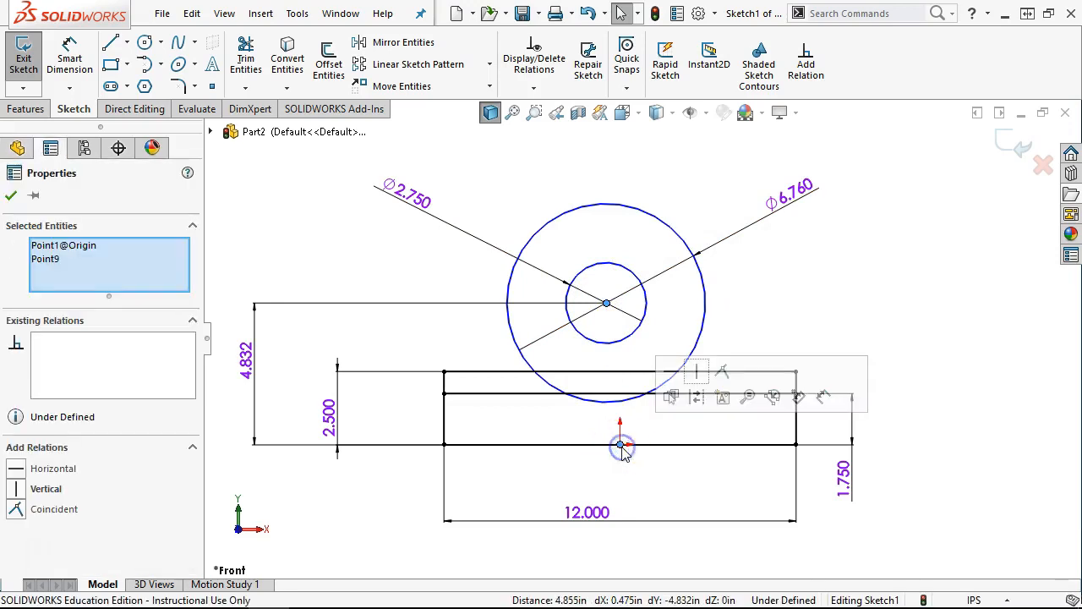
pyautogui.click(695, 373)
pyautogui.click(826, 287)
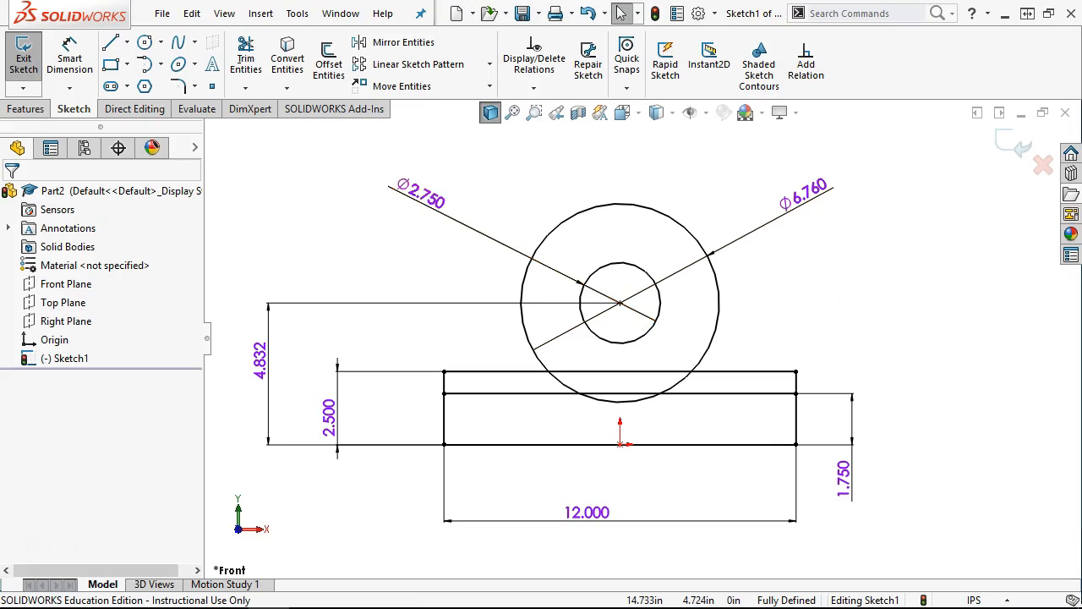
# Consult the reference drawing and sketch a sloping line from the outer circle's right quadrant down to the rectangle's top edge
pyautogui.hotkey('alt', 'Tab')
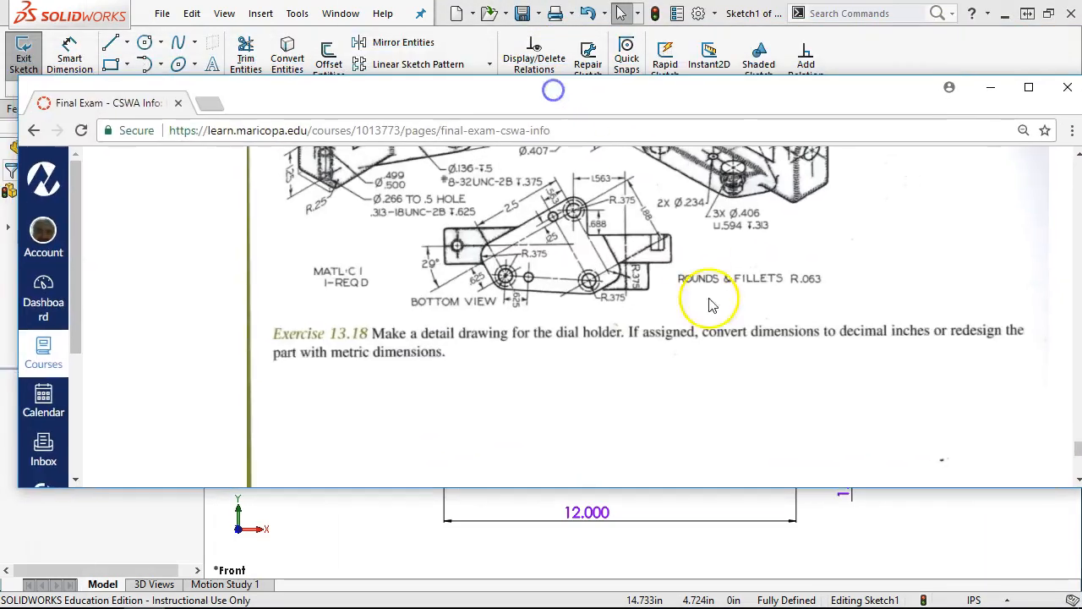
pyautogui.scroll(-3, 713, 306)
pyautogui.scroll(2, 696, 366)
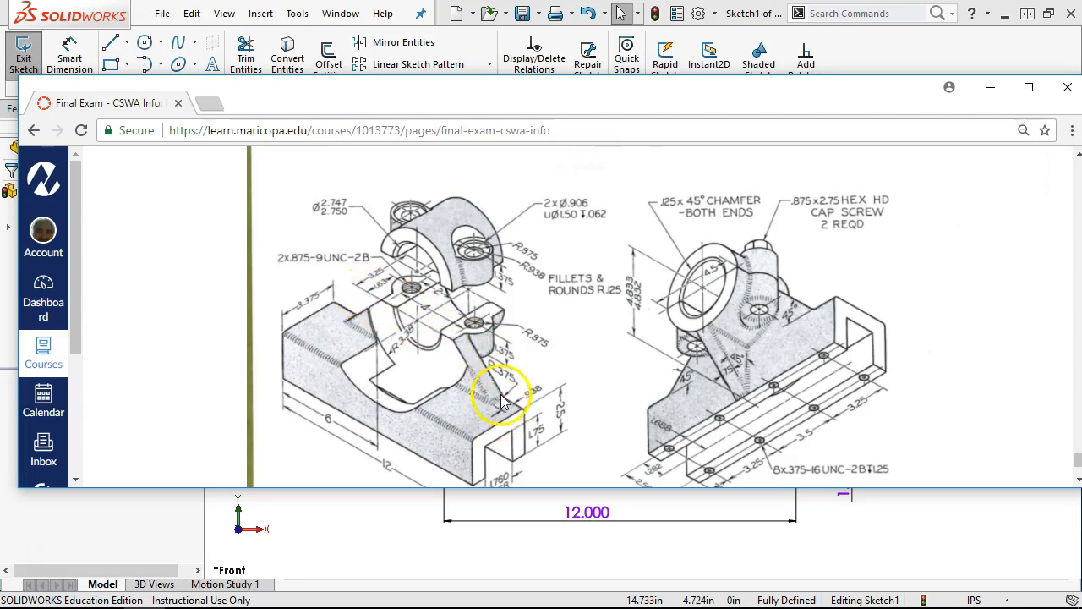
pyautogui.moveTo(412, 100); pyautogui.dragTo(1081, 93)
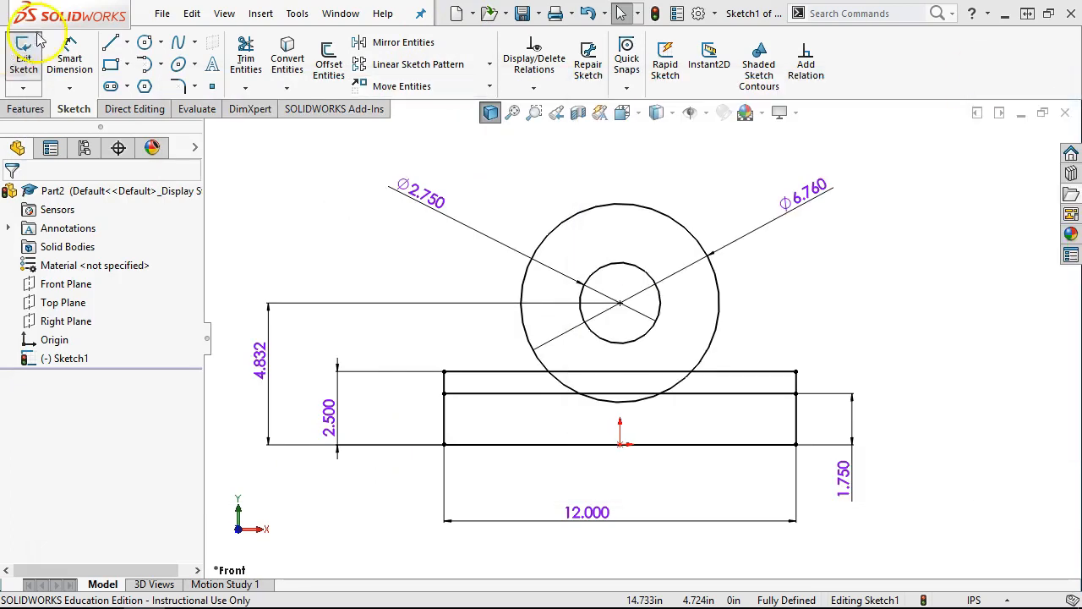
pyautogui.click(110, 43)
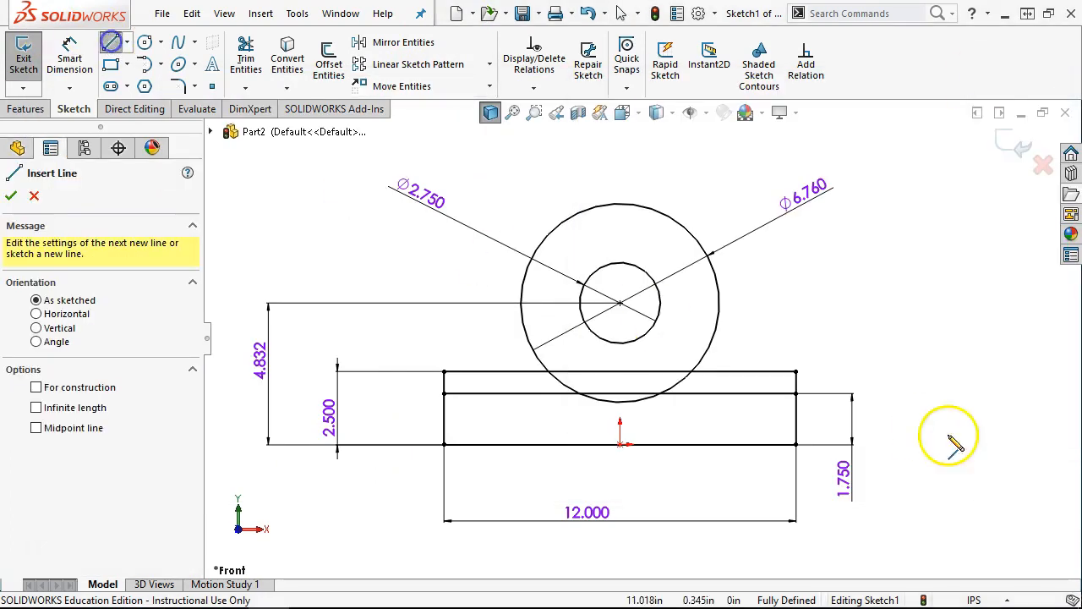
pyautogui.click(719, 302)
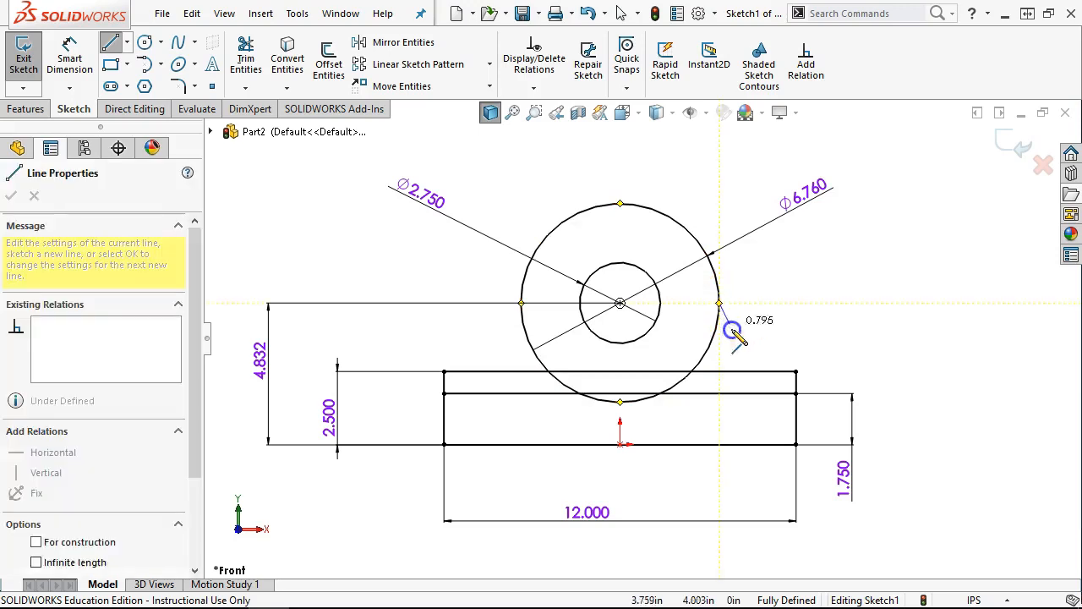
pyautogui.click(770, 370)
# Dimension the angle between the sloping line and the rectangle's top edge as 45°
pyautogui.rightClick(807, 281)
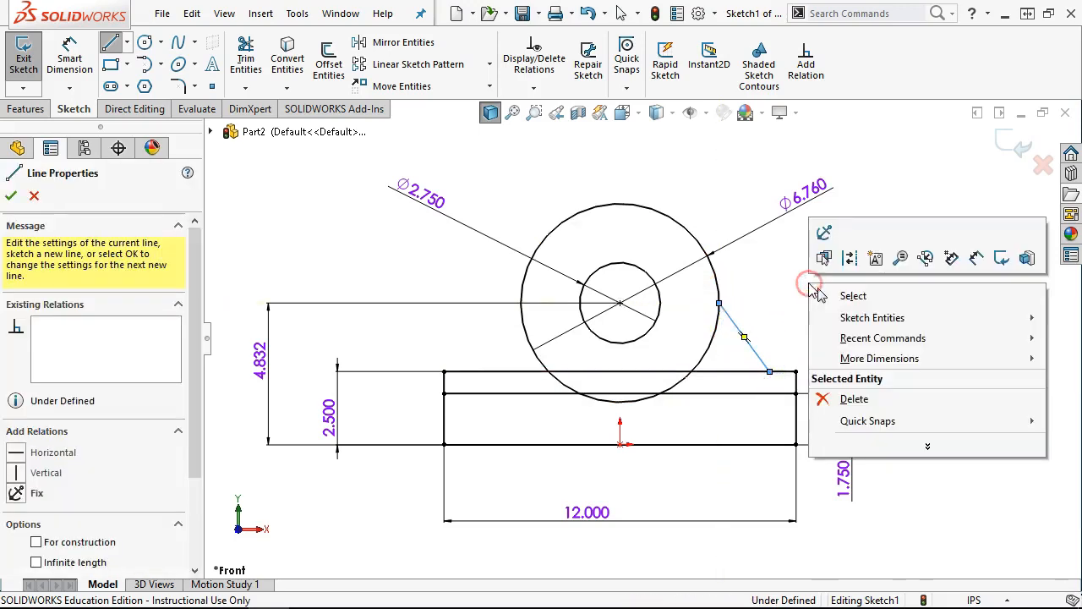
pyautogui.click(951, 258)
pyautogui.click(749, 371)
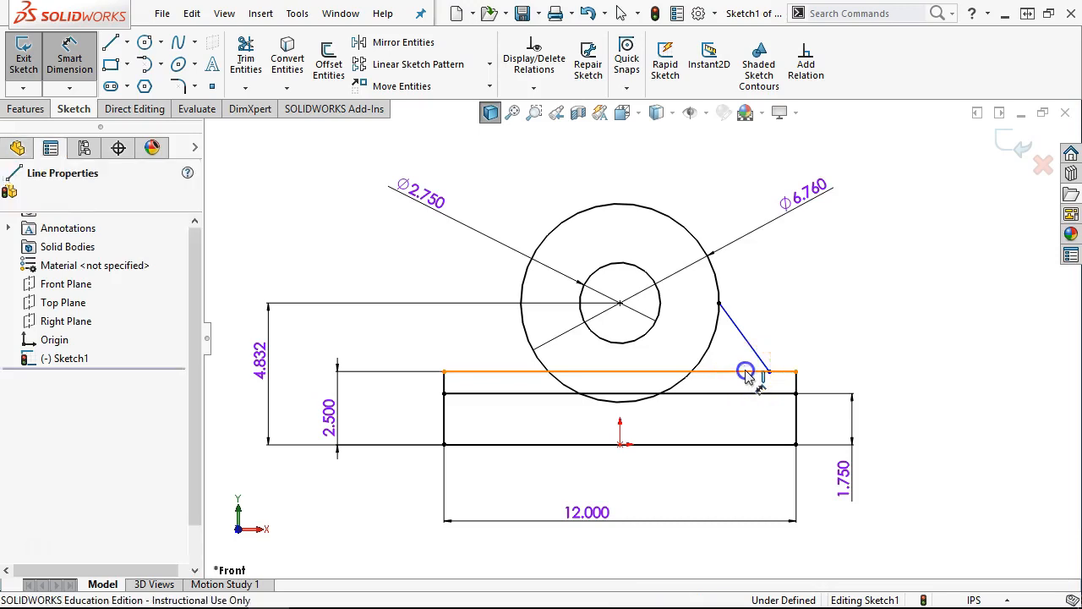
pyautogui.click(758, 359)
pyautogui.click(749, 362)
pyautogui.press('Return')
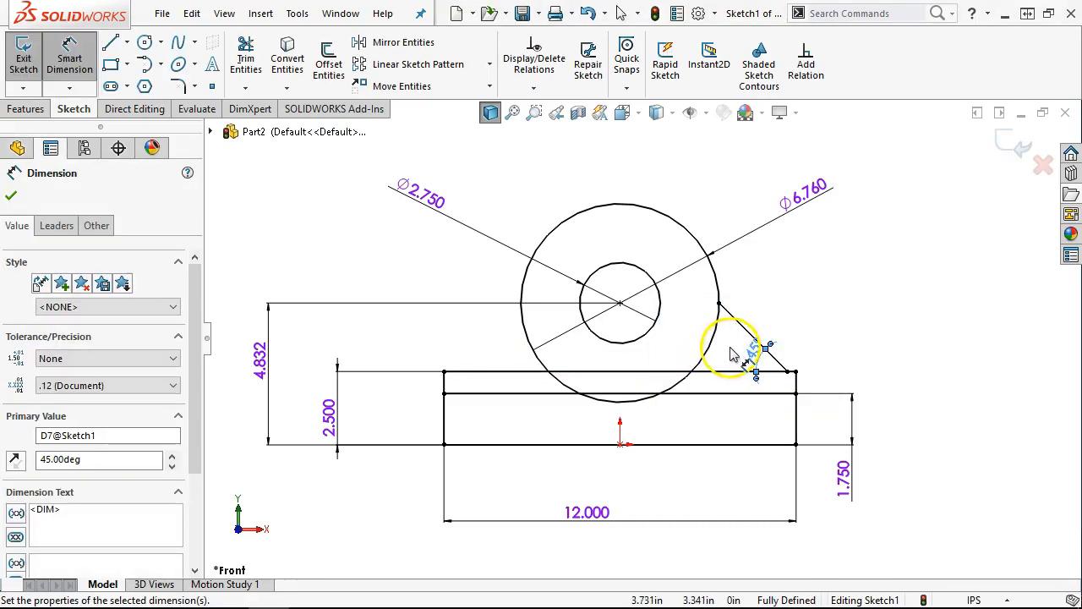
pyautogui.rightClick(819, 325)
pyautogui.click(875, 370)
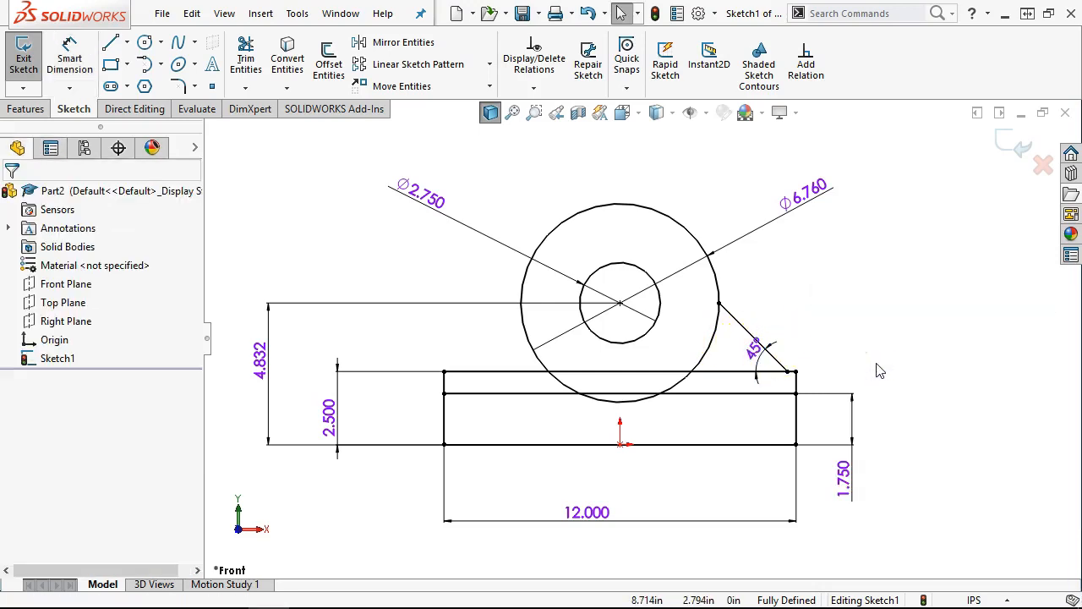
# Consult the reference drawing and sketch a circle about 3.82 in in diameter between the two existing circles, sharing their center
pyautogui.click(756, 341)
pyautogui.hotkey('alt', 'Tab')
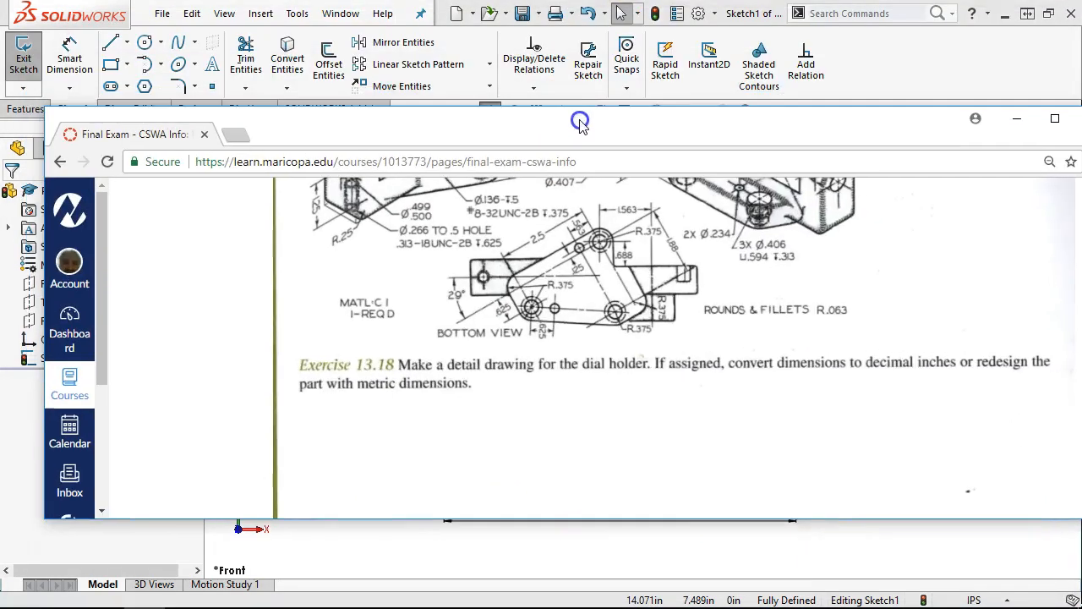
pyautogui.scroll(-5, 607, 363)
pyautogui.scroll(2, 605, 363)
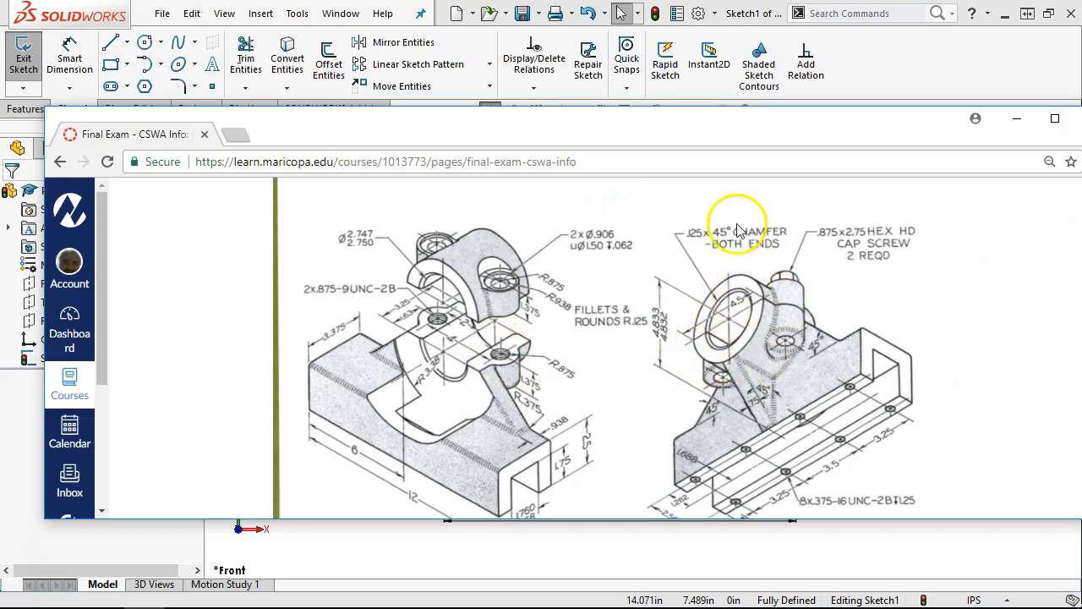
pyautogui.click(1016, 118)
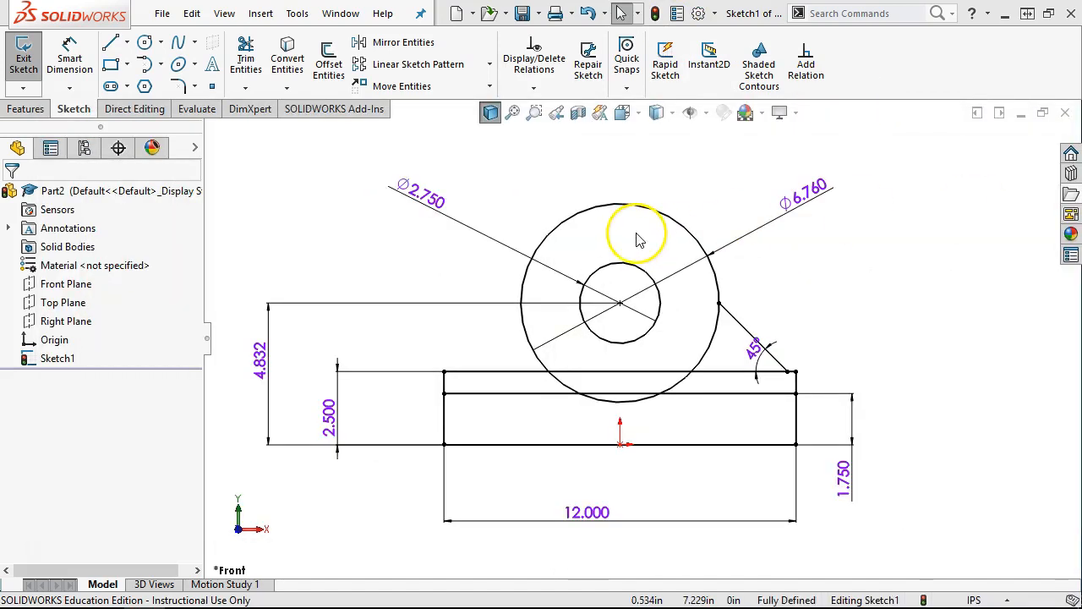
pyautogui.click(145, 41)
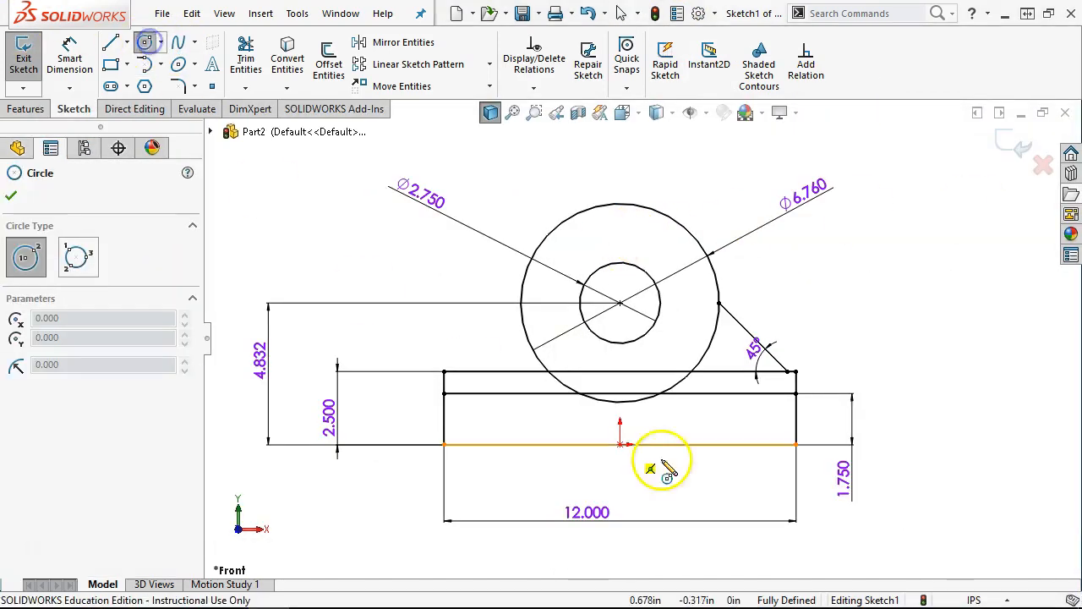
pyautogui.click(620, 303)
pyautogui.click(648, 351)
pyautogui.rightClick(651, 357)
pyautogui.click(667, 363)
# Dimension the middle circle's diameter as 4.5 in
pyautogui.click(76, 77)
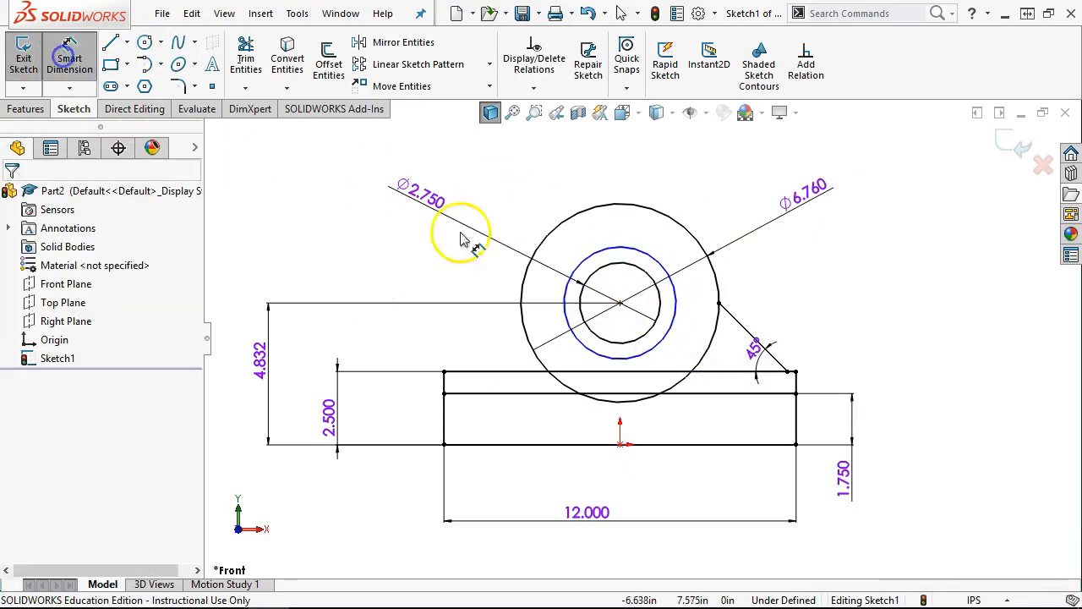
pyautogui.click(650, 250)
pyautogui.click(713, 190)
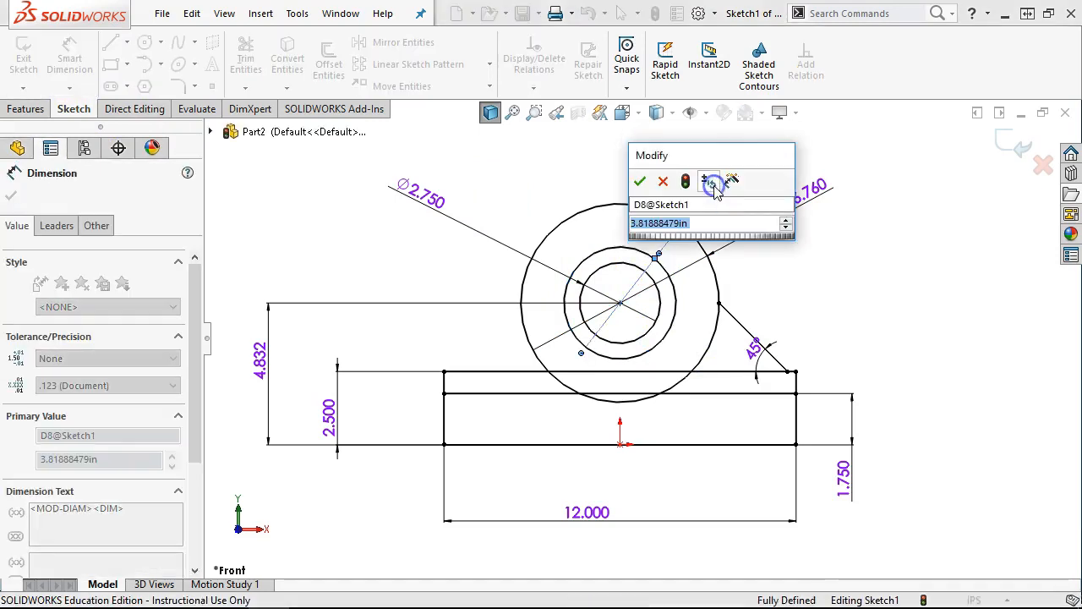
pyautogui.write('4.5')
pyautogui.press('Return')
pyautogui.rightClick(834, 254)
pyautogui.click(879, 368)
# Move the sloping line's upper endpoint from the outer circle to the right quadrant of the 4.5 in circle
pyautogui.click(721, 292)
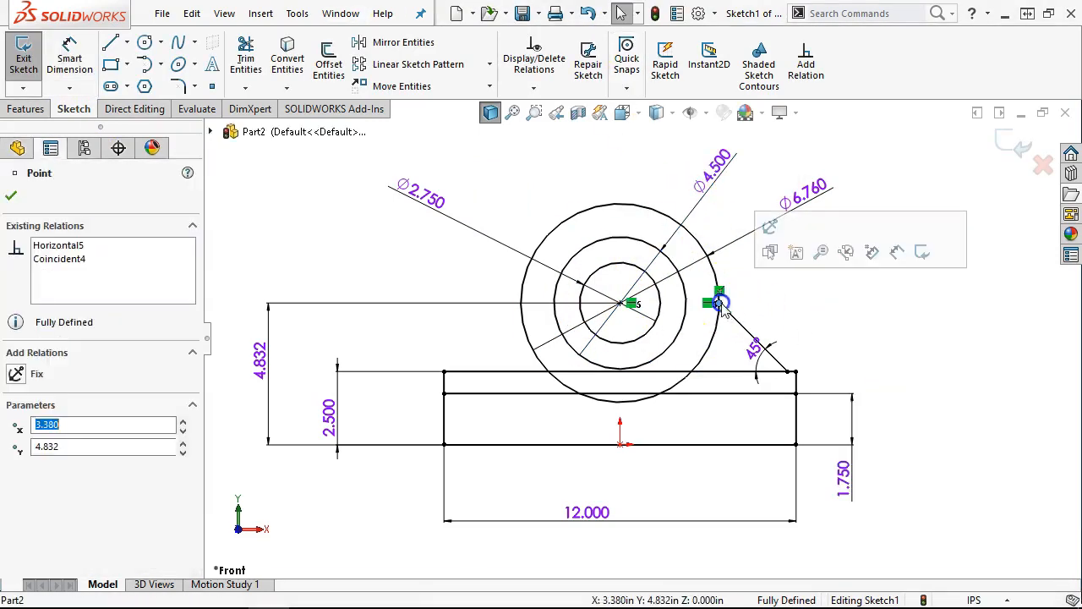
pyautogui.moveTo(725, 296)
pyautogui.mouseDown()
pyautogui.moveTo(718, 307)
pyautogui.moveTo(750, 305)
pyautogui.moveTo(687, 306)
pyautogui.mouseUp()
pyautogui.click(793, 309)
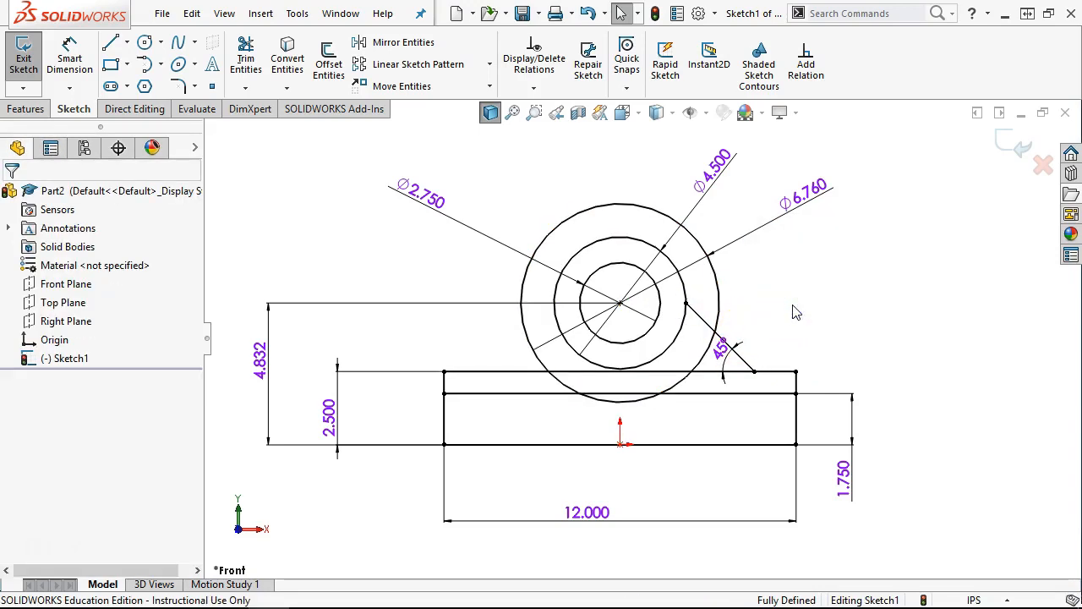
# Convert the 6.76 in circle and the rectangle's inner horizontal line to construction geometry
pyautogui.click(578, 215)
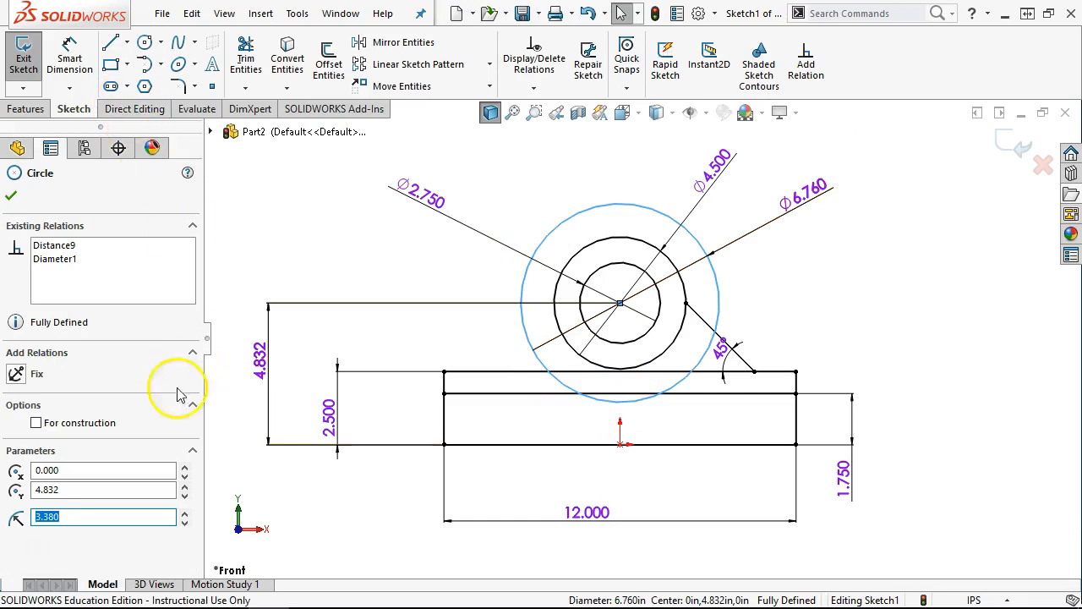
pyautogui.click(37, 423)
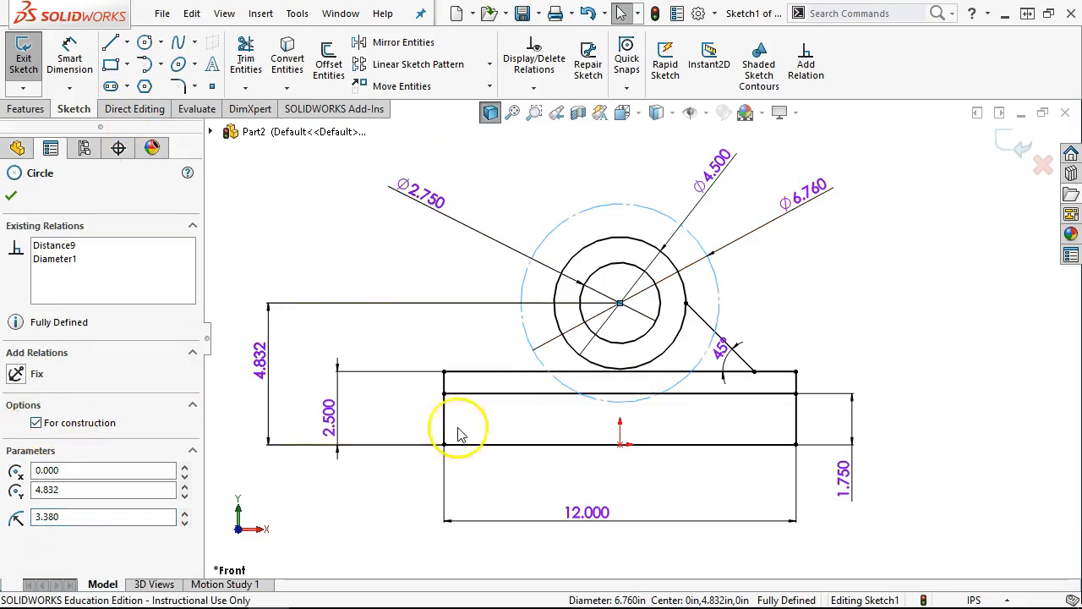
pyautogui.click(488, 394)
pyautogui.click(37, 463)
pyautogui.click(539, 176)
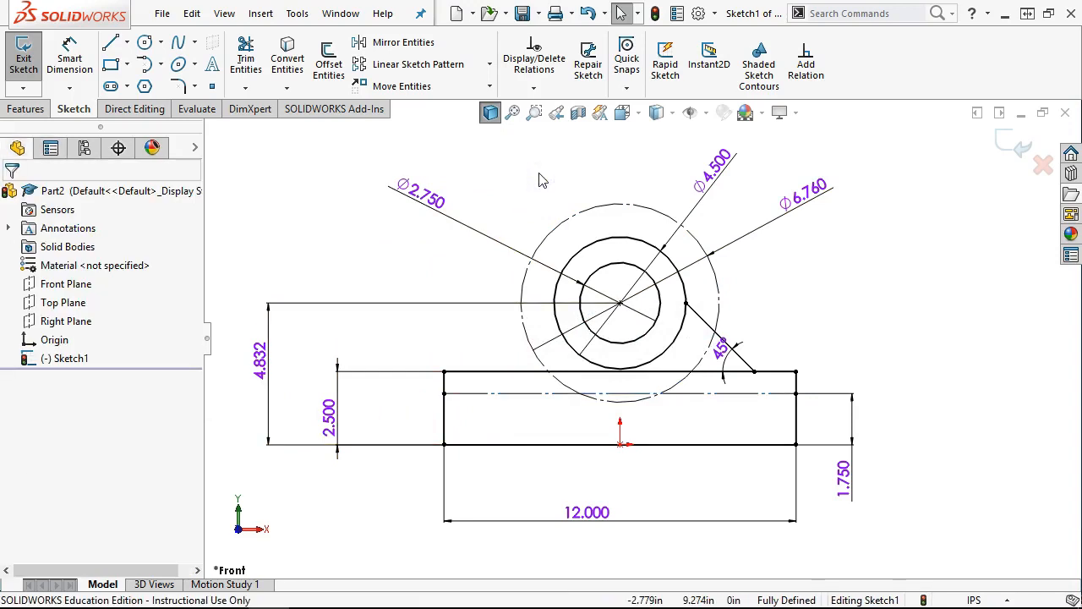
# Sketch a vertical centerline from the circles' center down to the origin
pyautogui.click(125, 42)
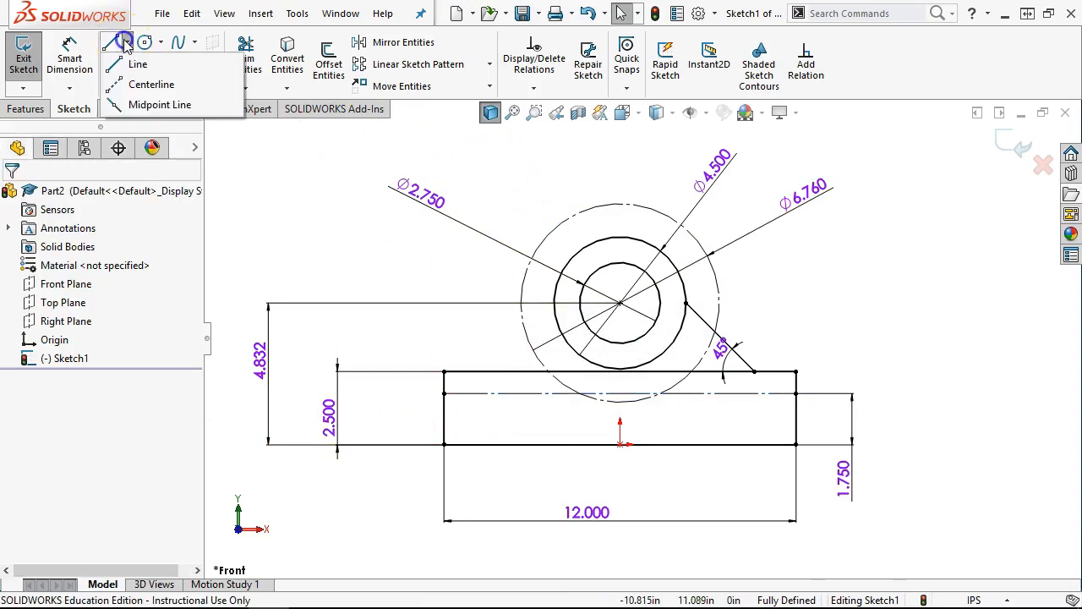
pyautogui.click(140, 84)
pyautogui.click(620, 303)
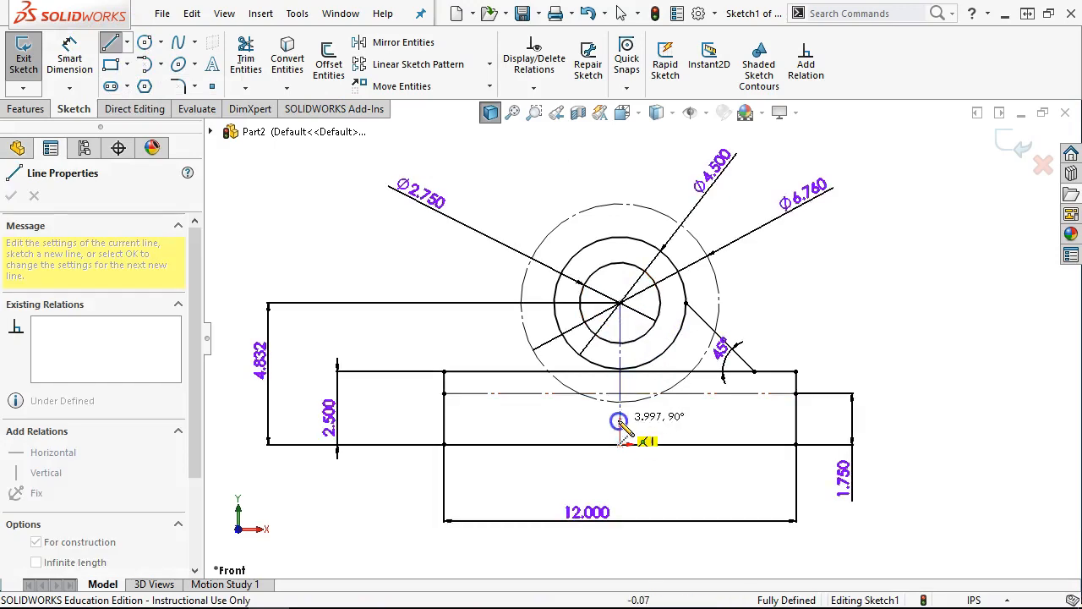
pyautogui.click(619, 372)
pyautogui.rightClick(803, 291)
pyautogui.click(845, 302)
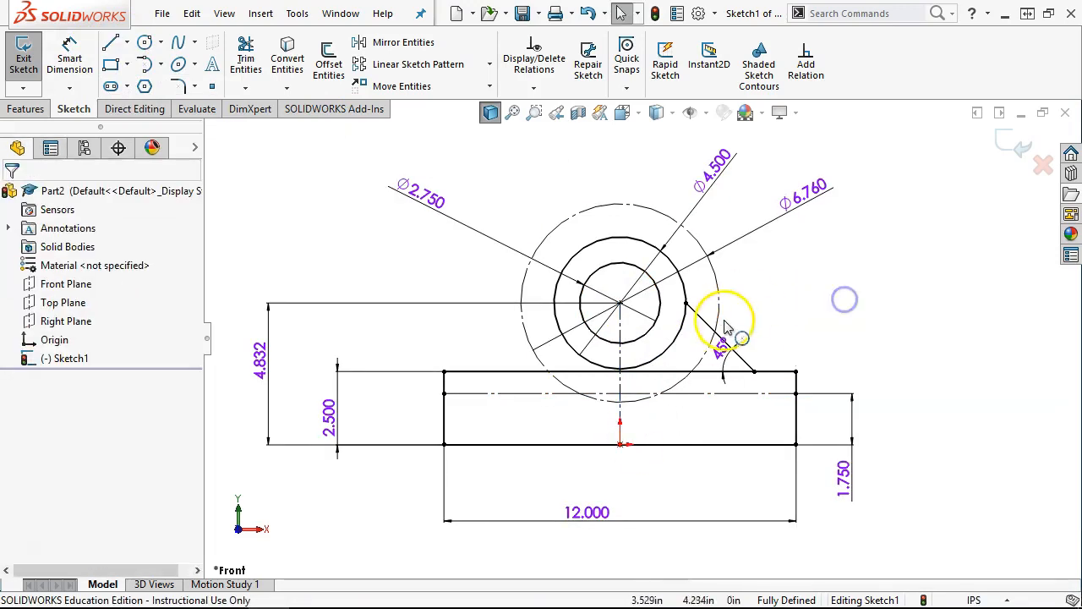
# Mirror the 45° sloping line about the vertical centerline
pyautogui.click(704, 321)
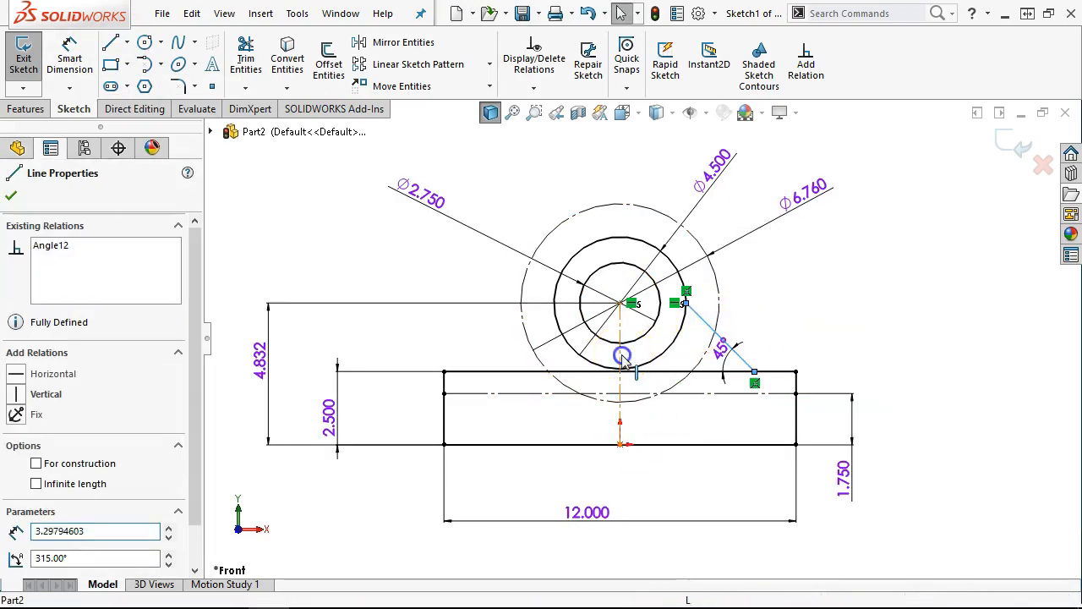
pyautogui.keyDown('ctrl'); pyautogui.click(622, 353); pyautogui.keyUp('ctrl')
pyautogui.click(397, 42)
pyautogui.click(855, 253)
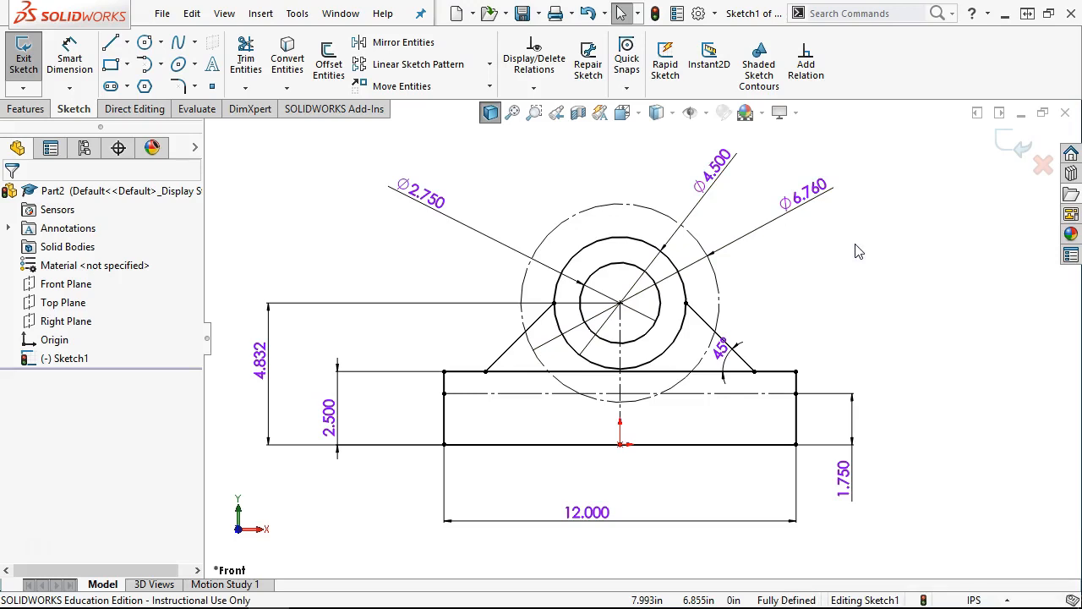
pyautogui.moveTo(855, 251)
pyautogui.mouseDown()
pyautogui.moveTo(767, 273)
pyautogui.moveTo(697, 269)
pyautogui.moveTo(738, 306)
pyautogui.mouseUp()
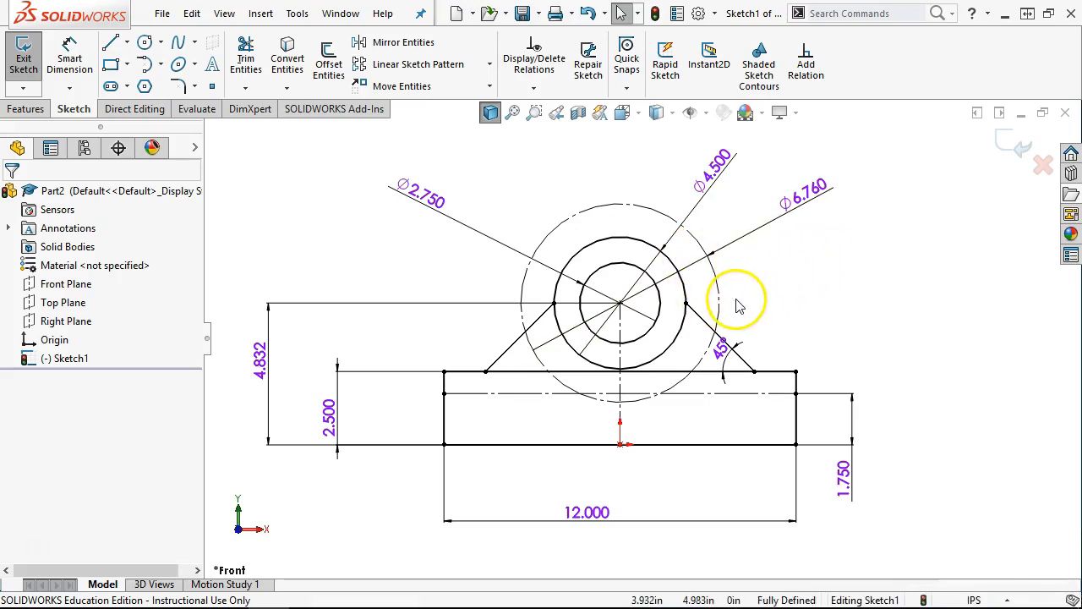
pyautogui.click(619, 304)
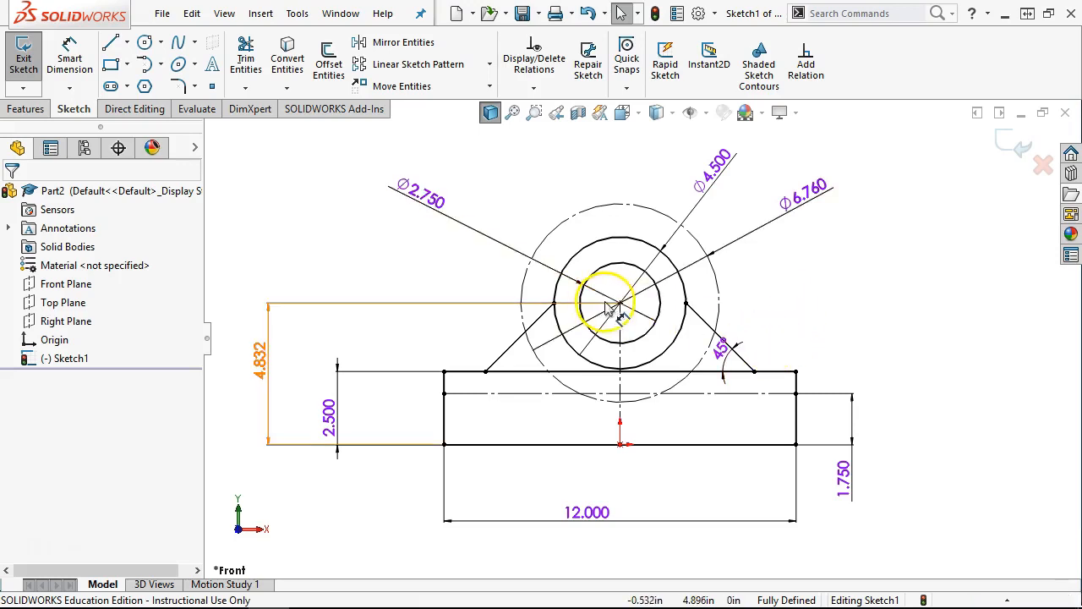
pyautogui.click(645, 355)
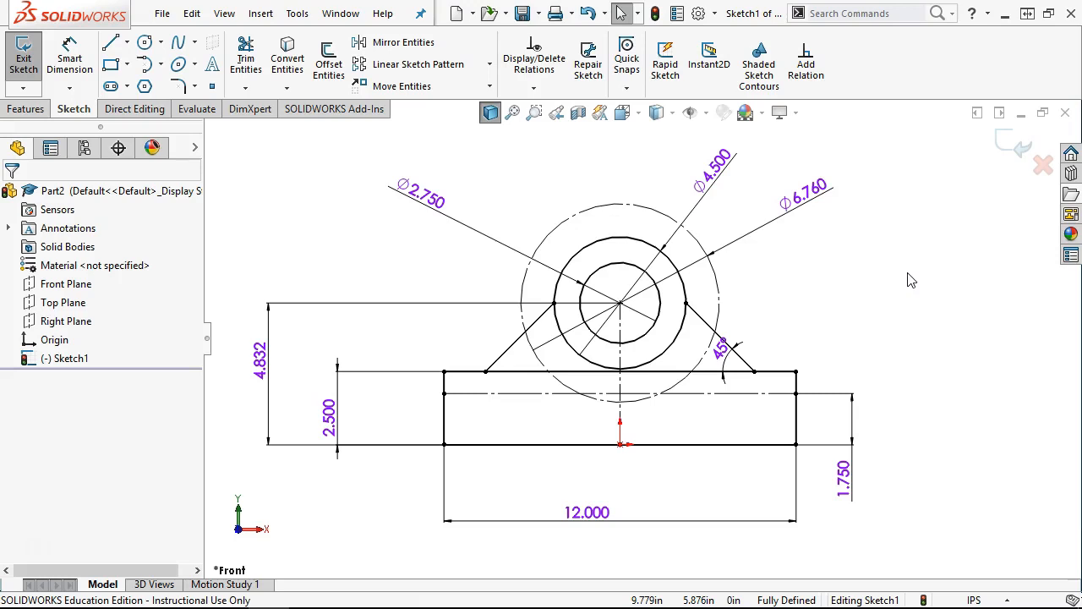
# Close the front-plane sketch and extrude only its base rectangle contour to a blind depth of 3.375 in
pyautogui.click(1014, 143)
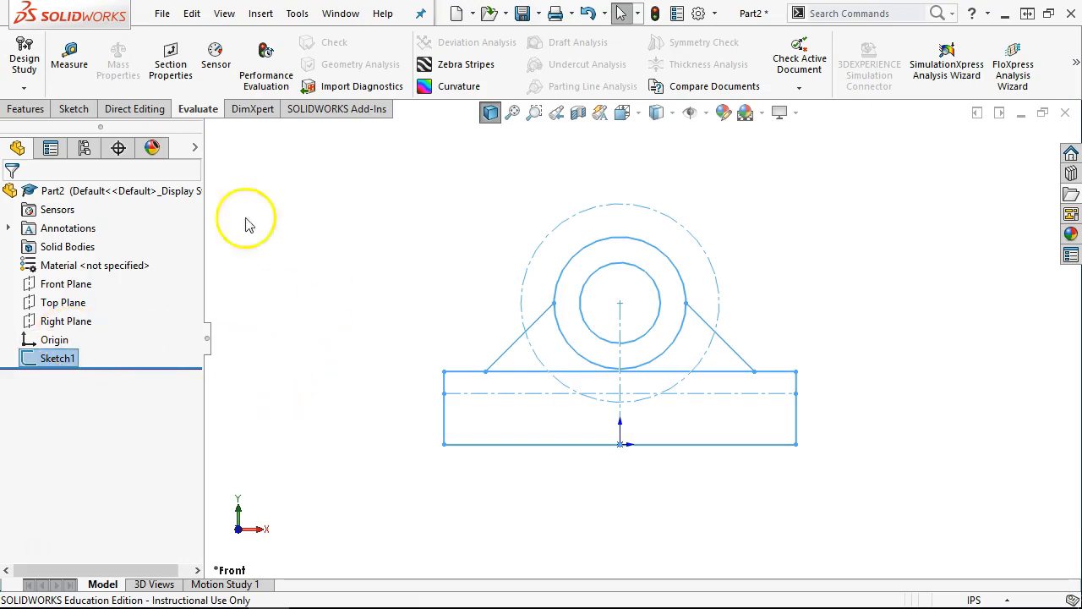
pyautogui.click(8, 113)
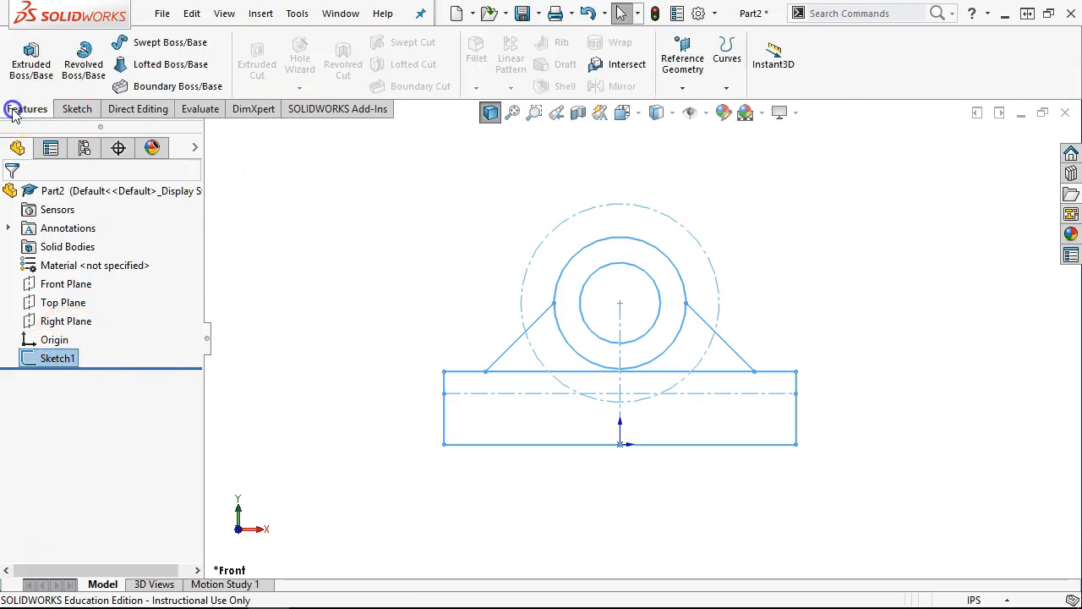
pyautogui.click(17, 52)
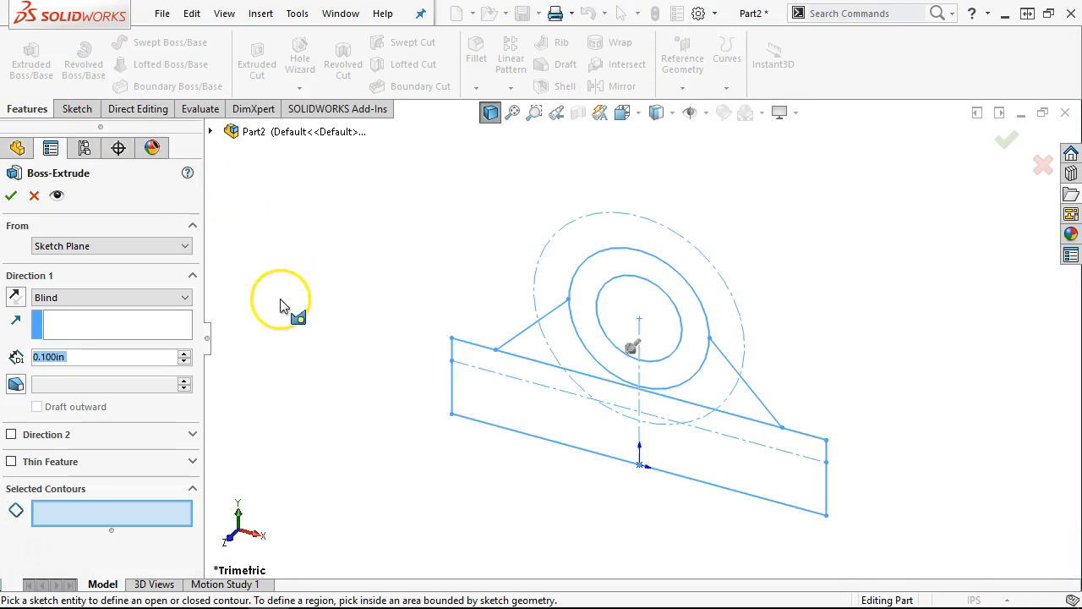
pyautogui.click(471, 423)
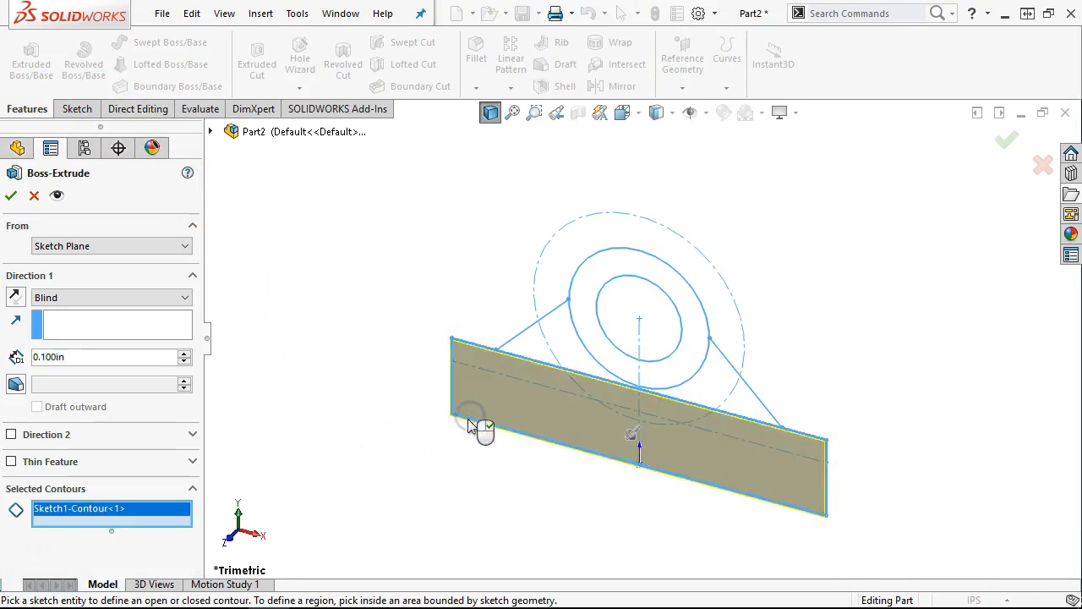
pyautogui.moveTo(632, 436); pyautogui.dragTo(595, 464)
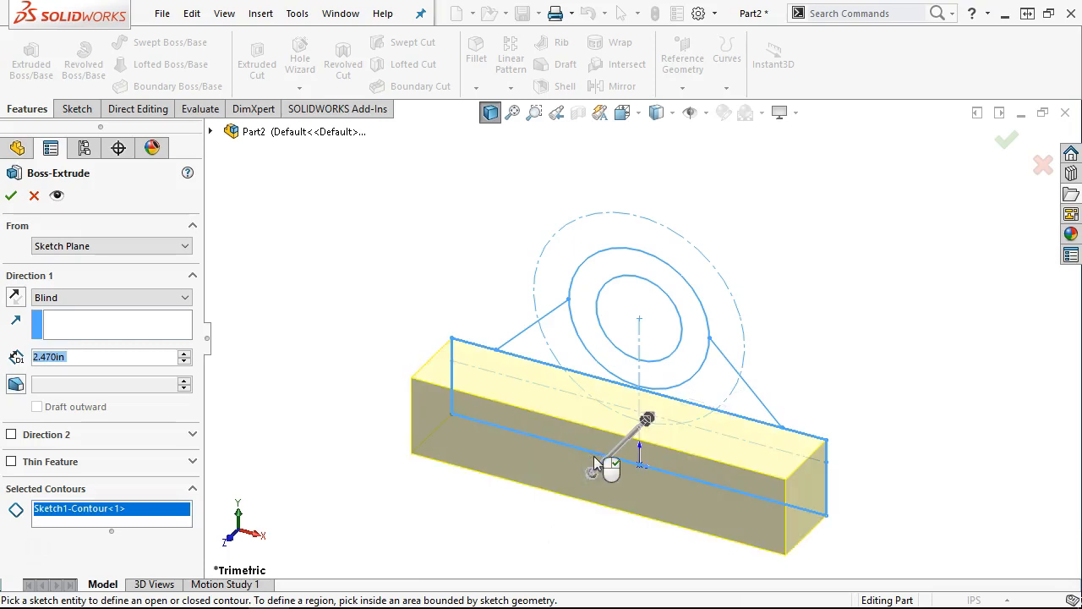
pyautogui.click(106, 359)
pyautogui.write('3.3')
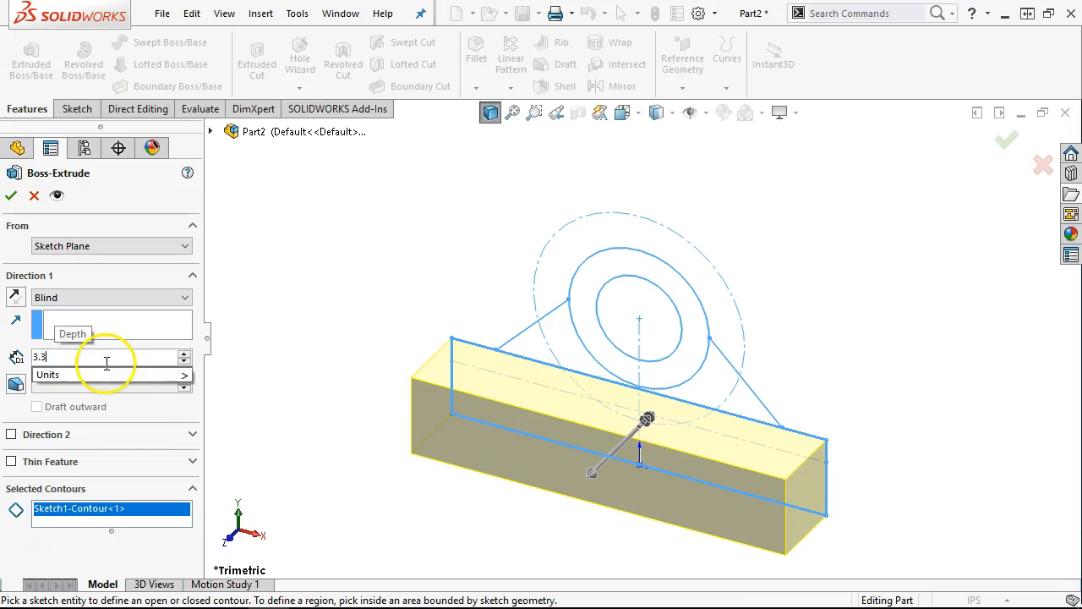
pyautogui.write('75')
pyautogui.press('Return')
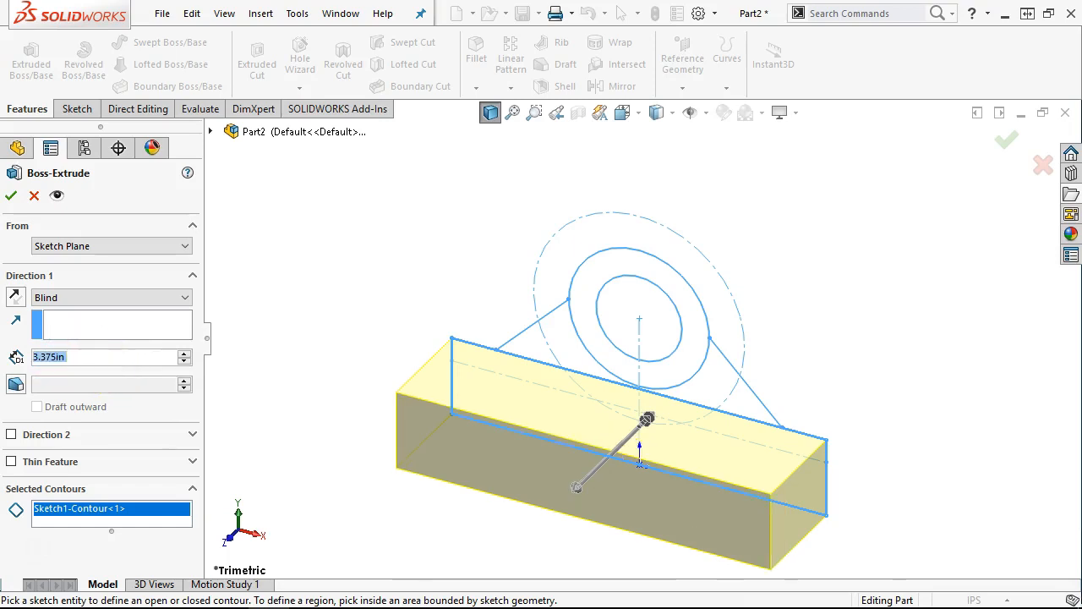
pyautogui.click(11, 196)
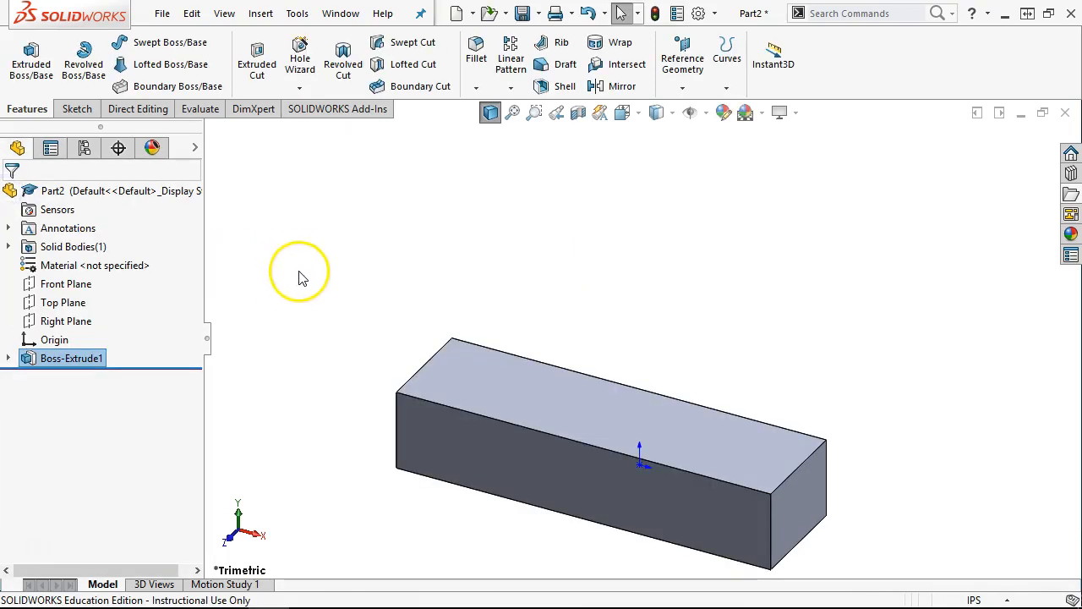
pyautogui.click(10, 359)
pyautogui.click(73, 378)
pyautogui.click(84, 338)
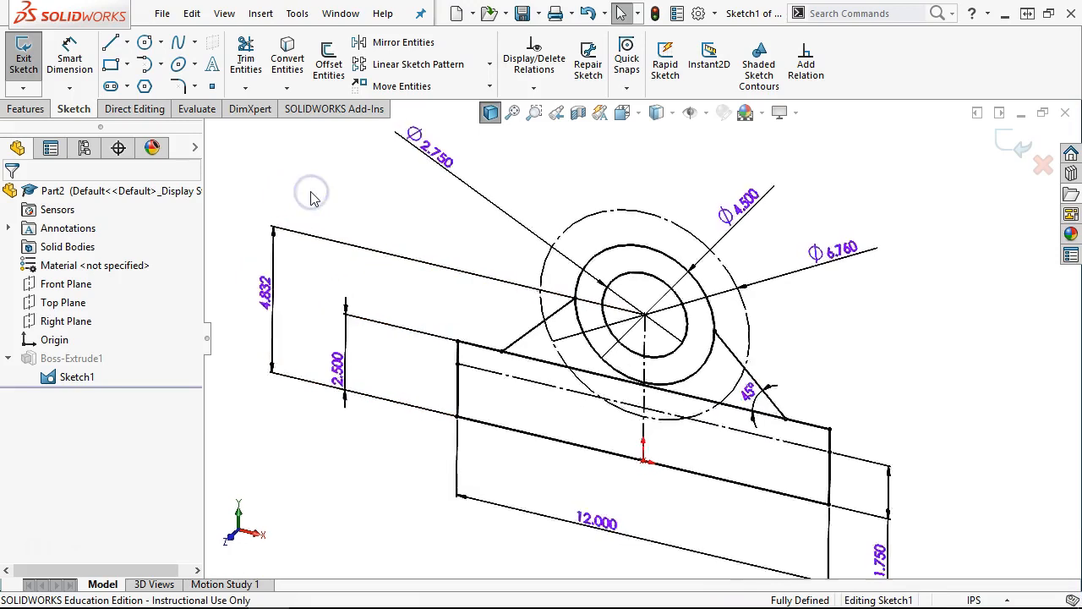
pyautogui.scroll(-3, 634, 320)
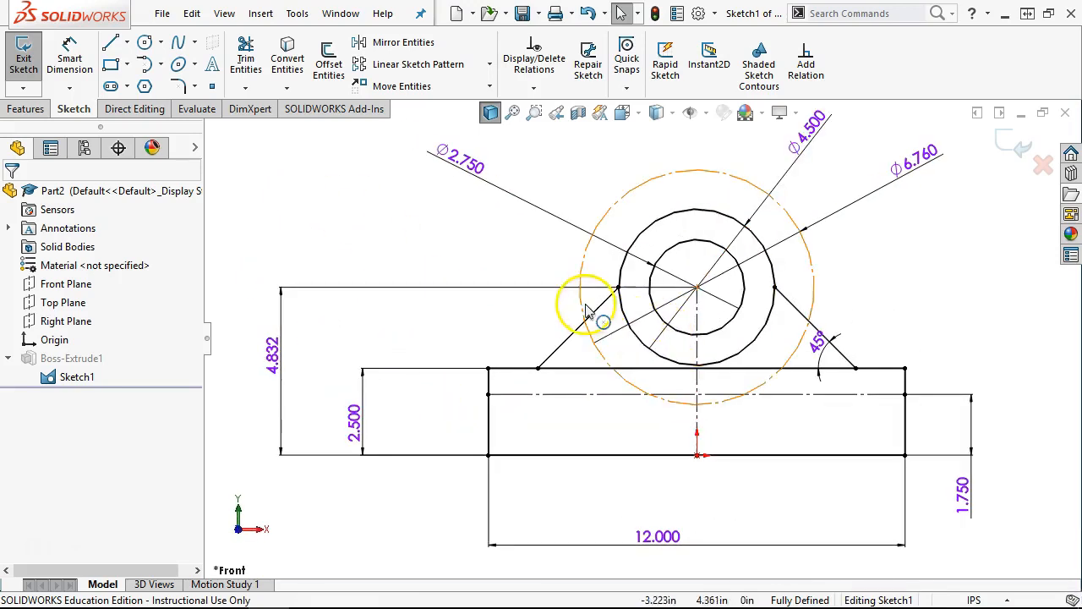
pyautogui.click(25, 108)
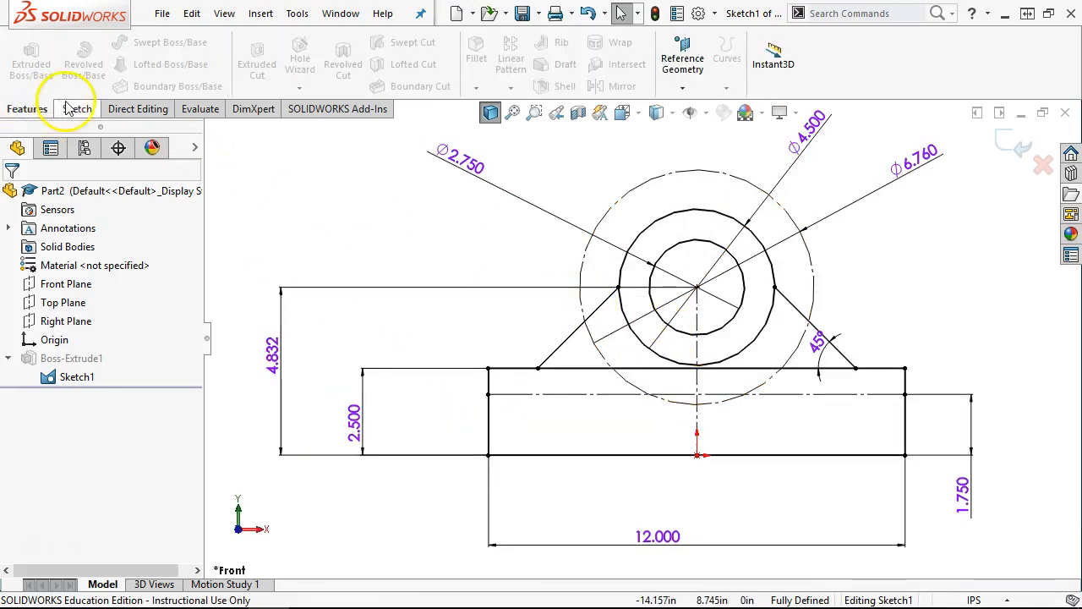
pyautogui.click(1023, 146)
# Extrude the sloped support region between the base and the 4.5 in circle by 0.938 in, reusing the base's sketch and merging the result
pyautogui.click(73, 377)
pyautogui.click(31, 59)
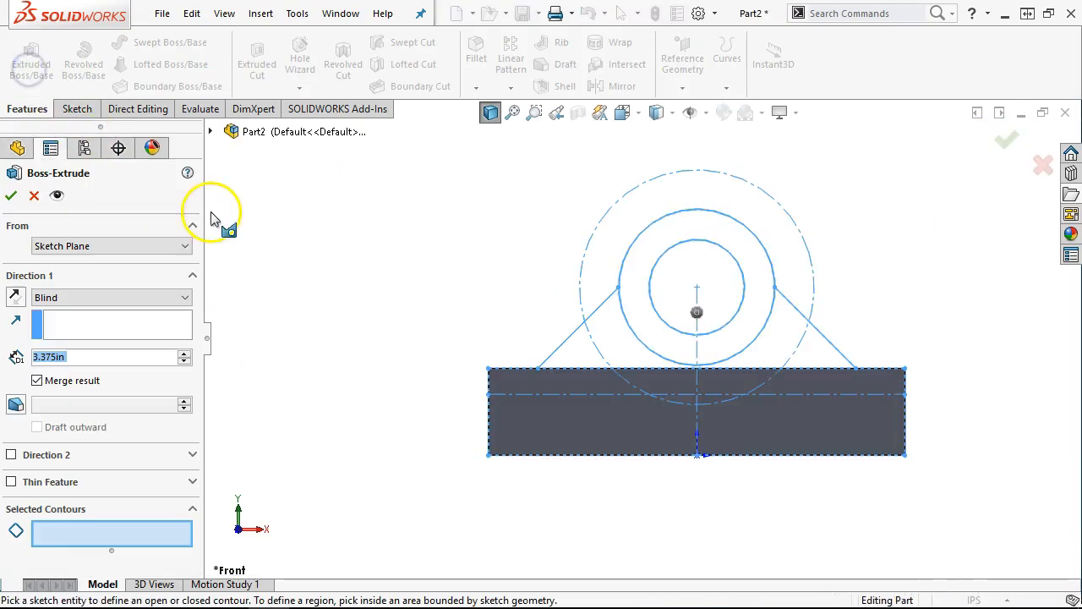
pyautogui.moveTo(507, 265)
pyautogui.mouseDown(button='middle')
pyautogui.moveTo(448, 315)
pyautogui.moveTo(448, 372)
pyautogui.mouseUp(button='middle')
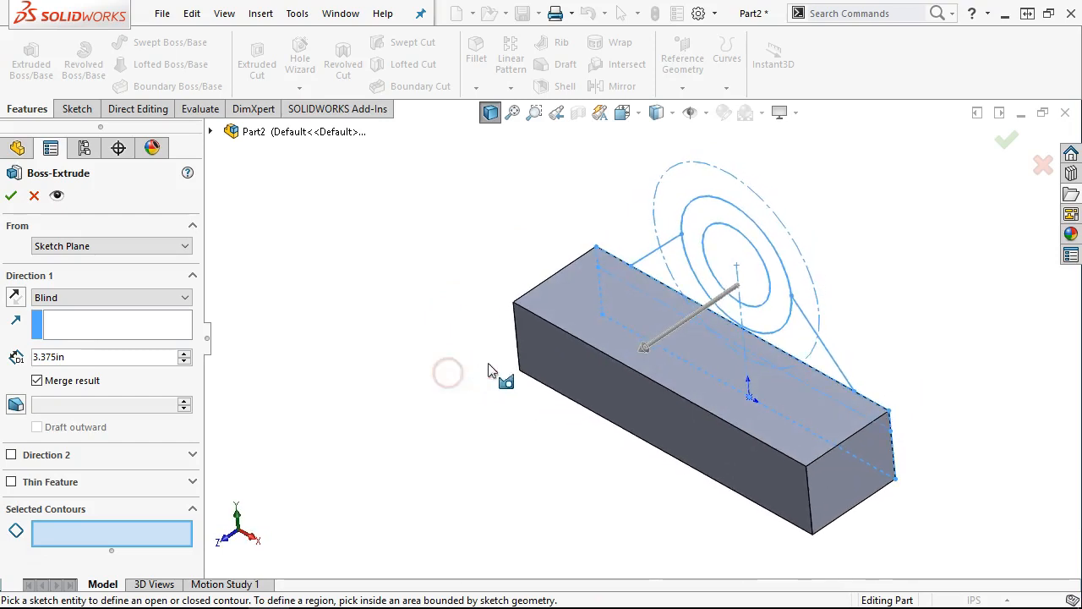
pyautogui.scroll(-1, 648, 320)
pyautogui.click(656, 255)
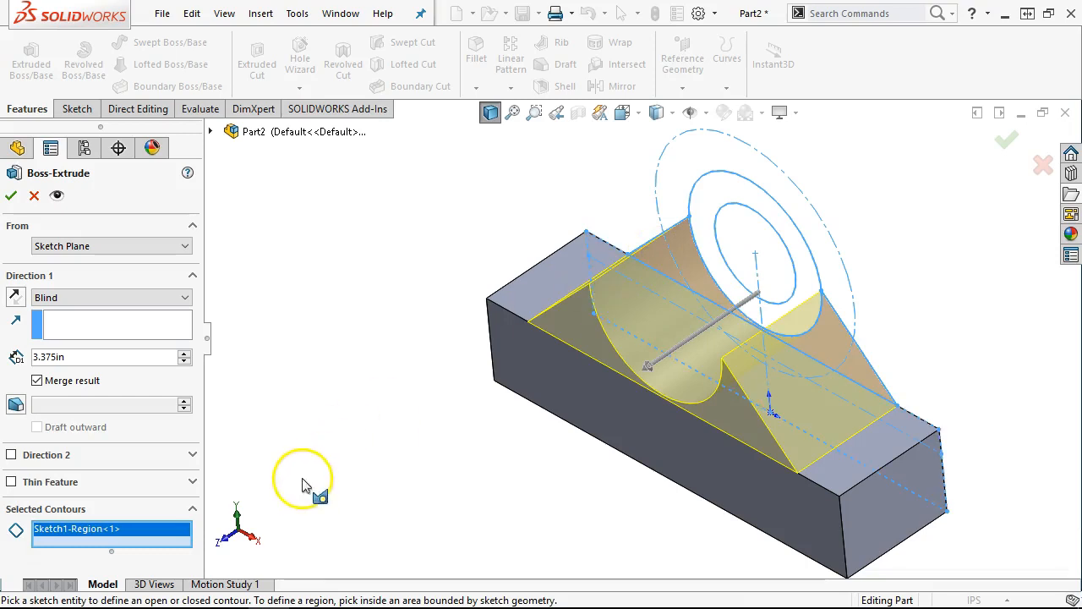
pyautogui.click(81, 356)
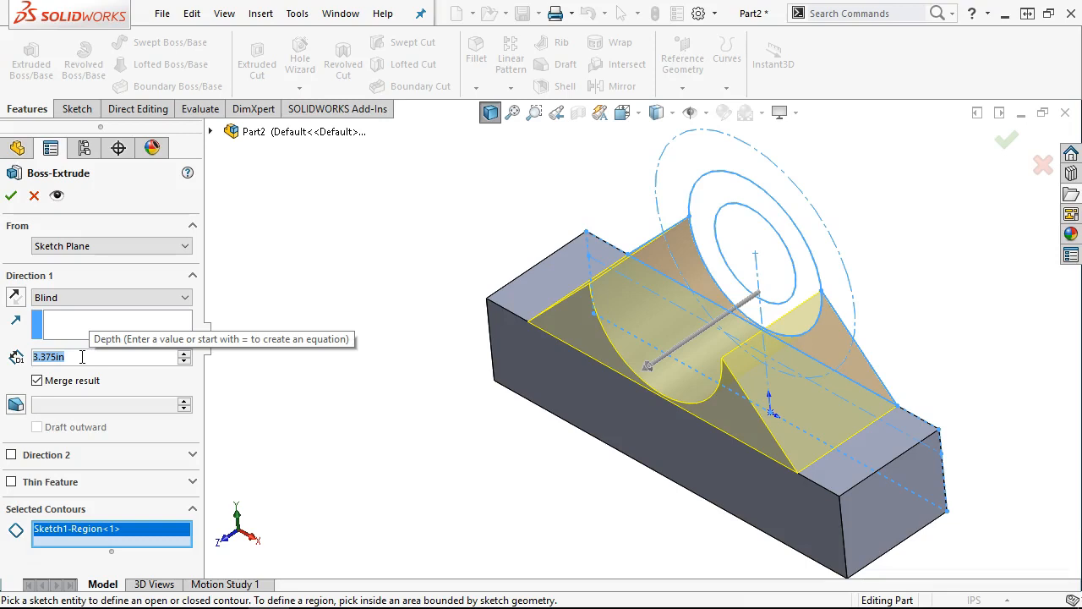
pyautogui.write('.938')
pyautogui.press('Return')
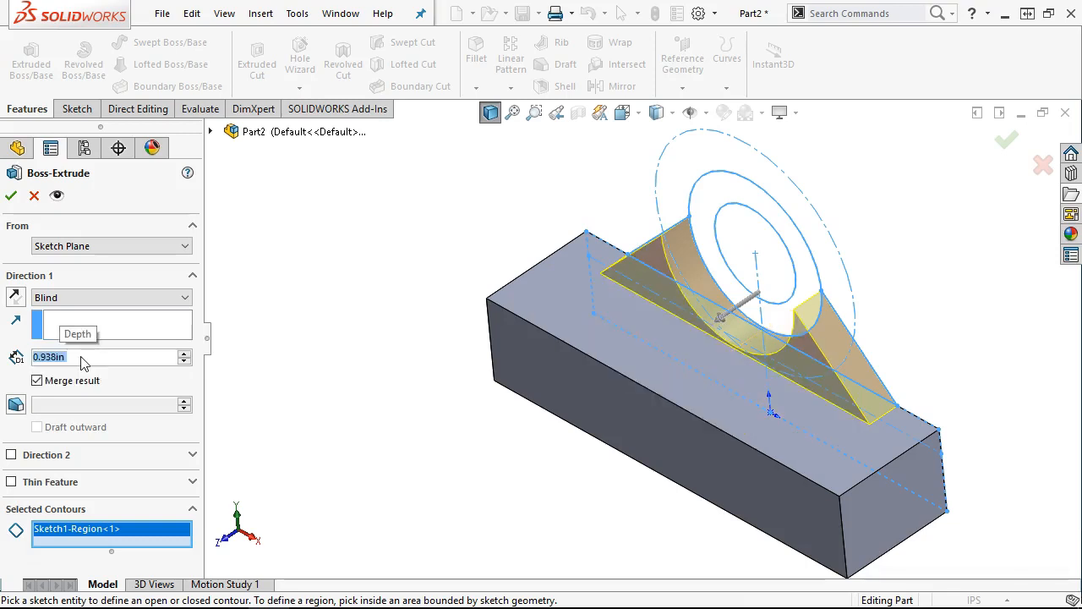
pyautogui.click(526, 247)
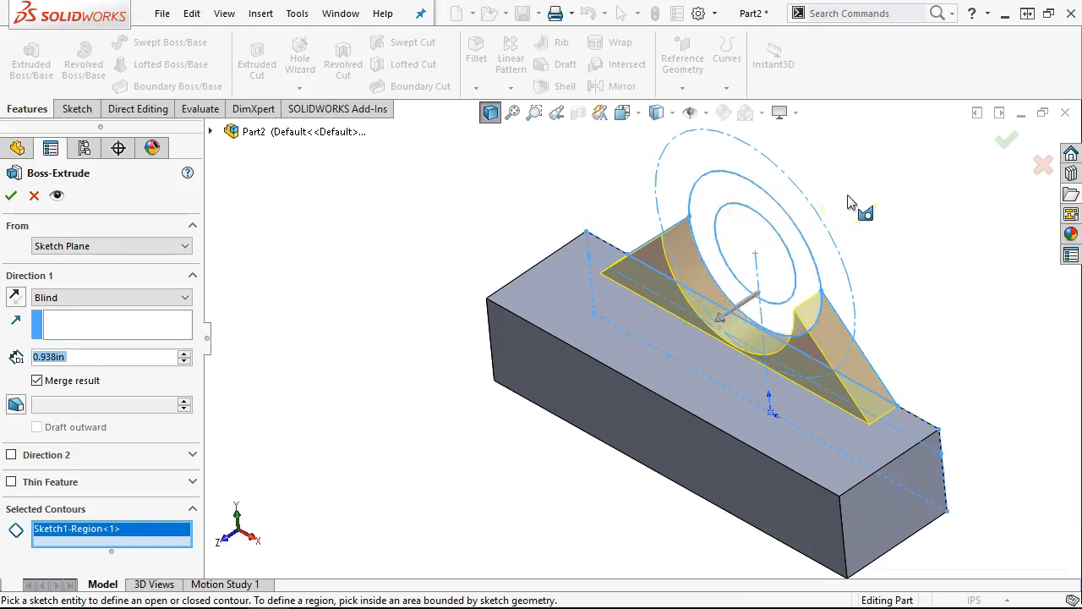
pyautogui.click(11, 196)
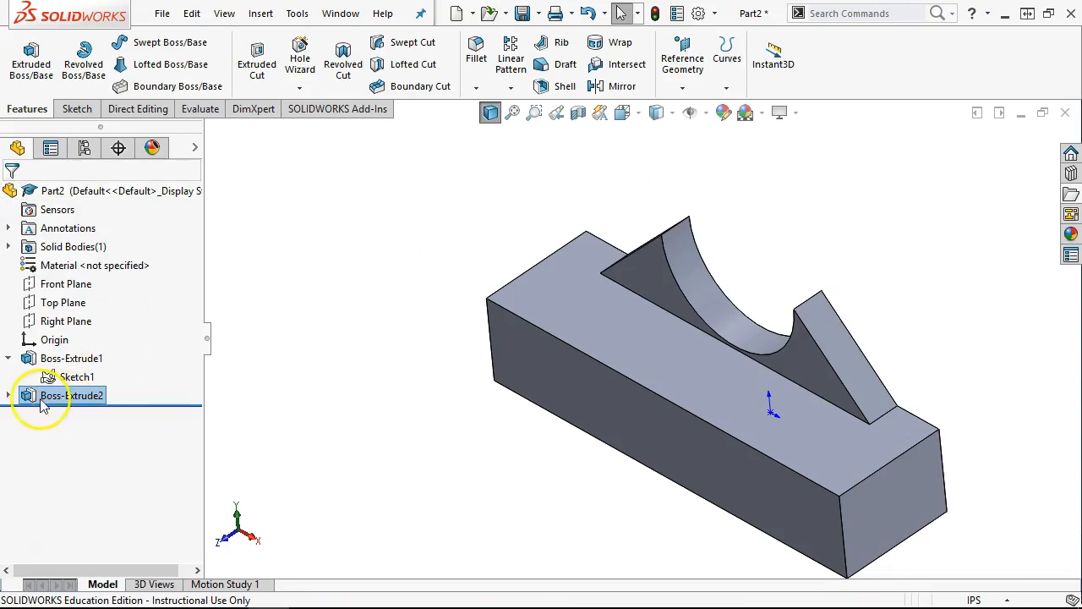
# Extrude the ring between the 2.75 and 4.5 in circles, starting from the support's front face and running backward 3.25 in
pyautogui.click(74, 377)
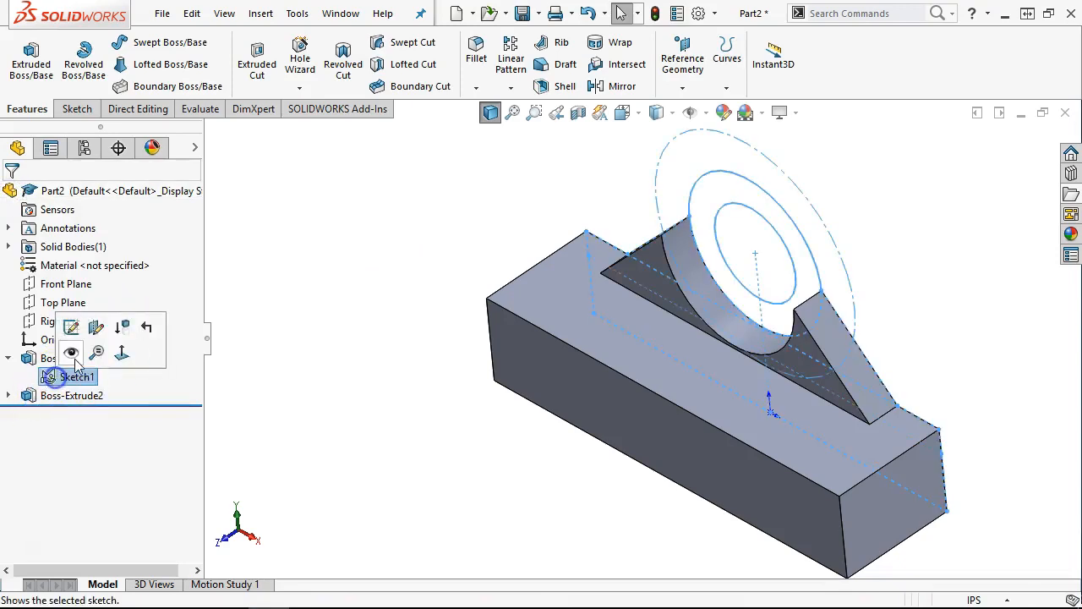
pyautogui.click(31, 64)
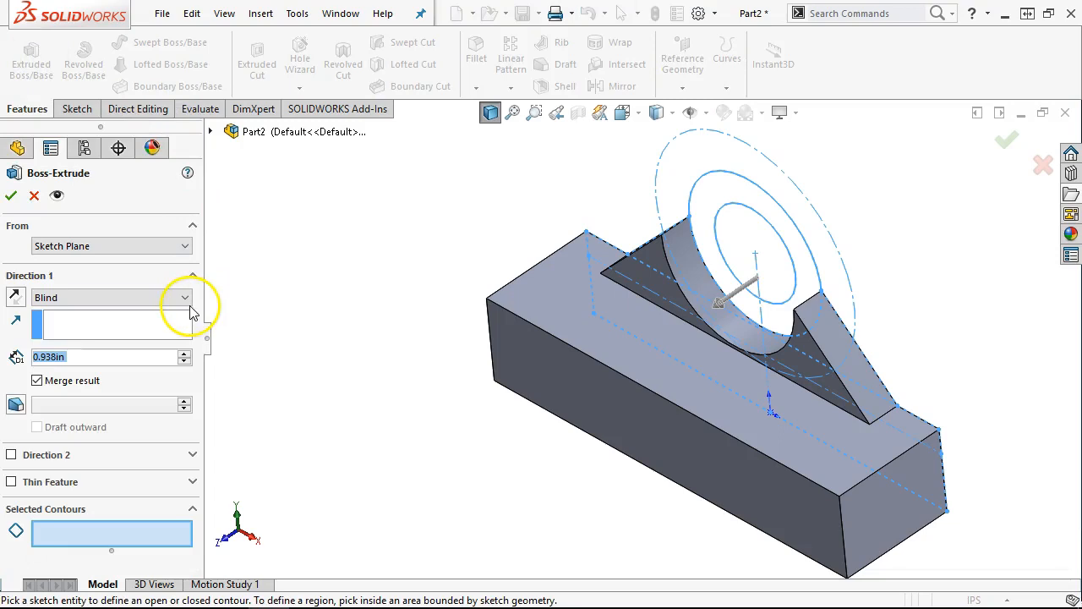
pyautogui.click(703, 206)
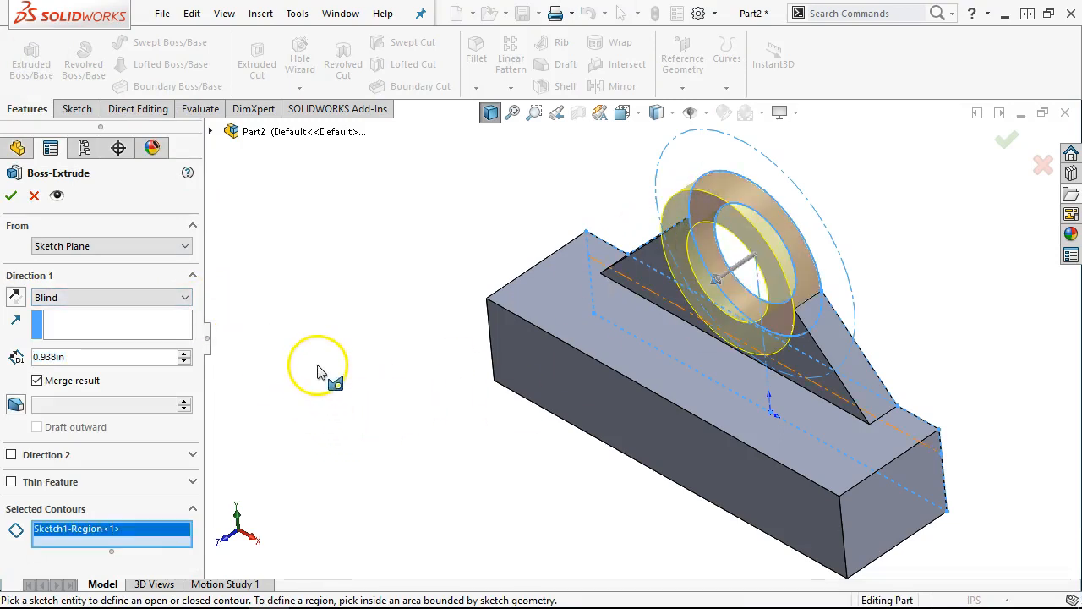
pyautogui.click(146, 246)
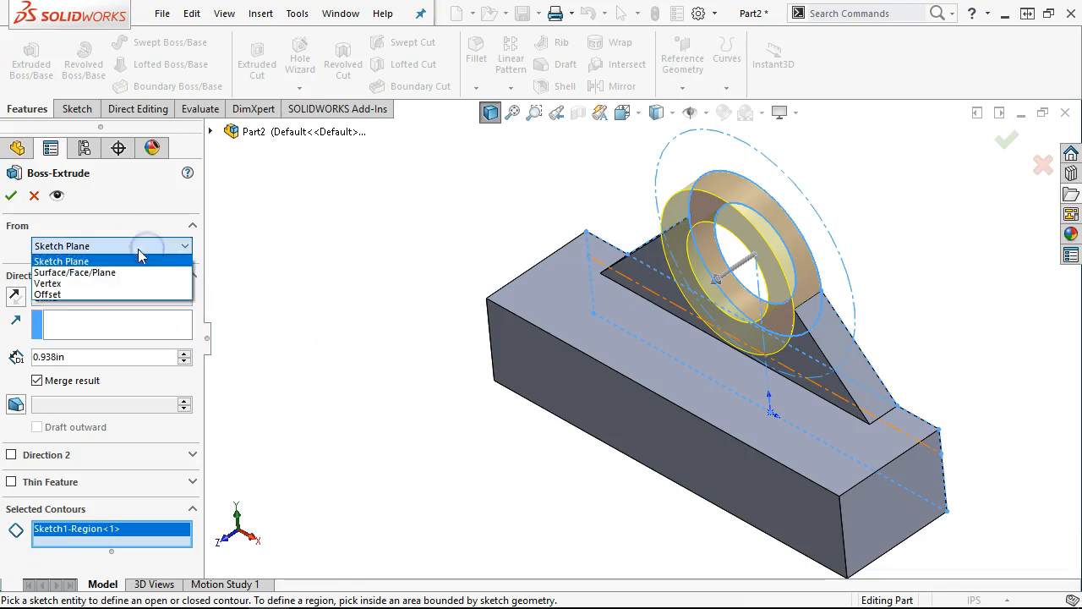
pyautogui.click(75, 272)
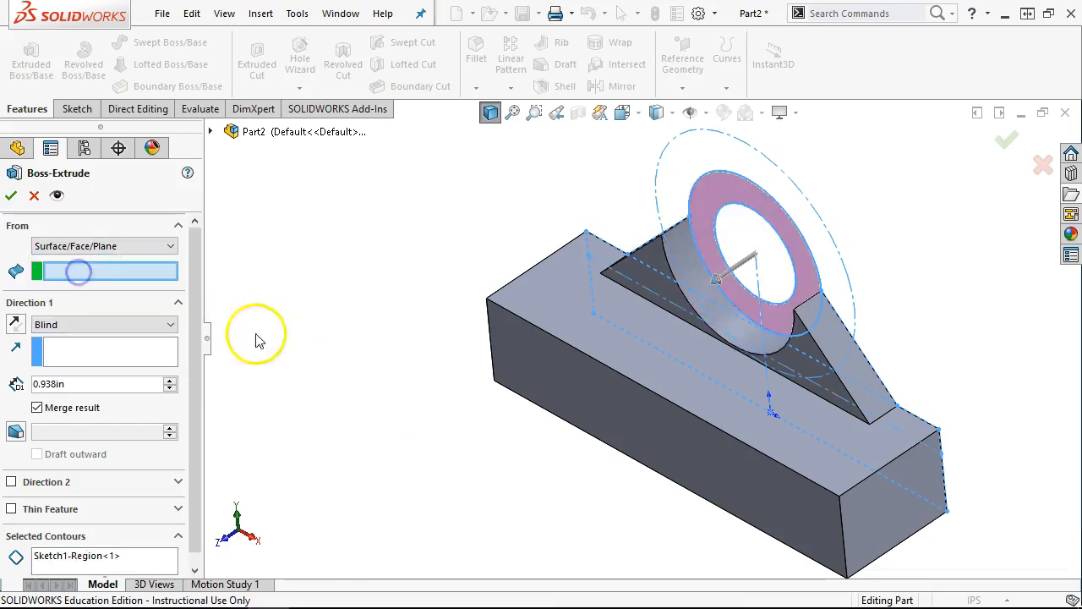
pyautogui.click(659, 258)
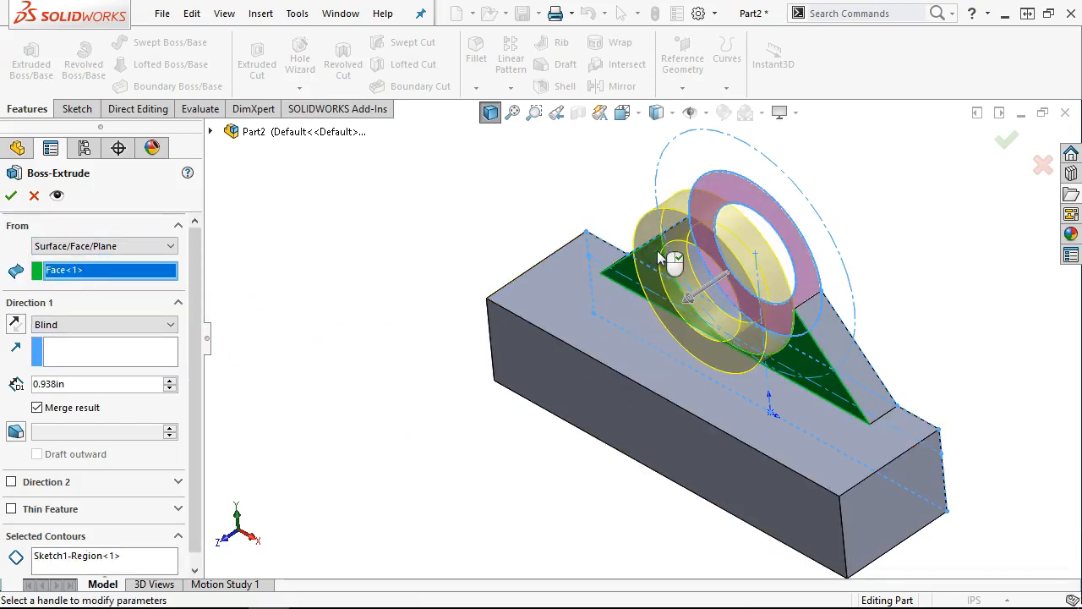
pyautogui.click(14, 323)
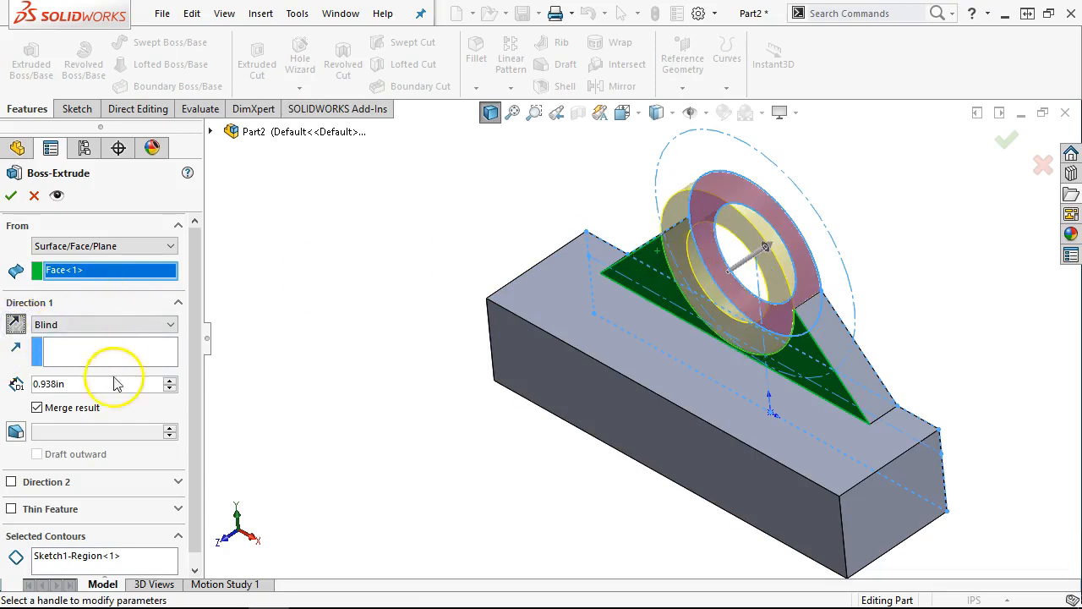
pyautogui.write('3.25')
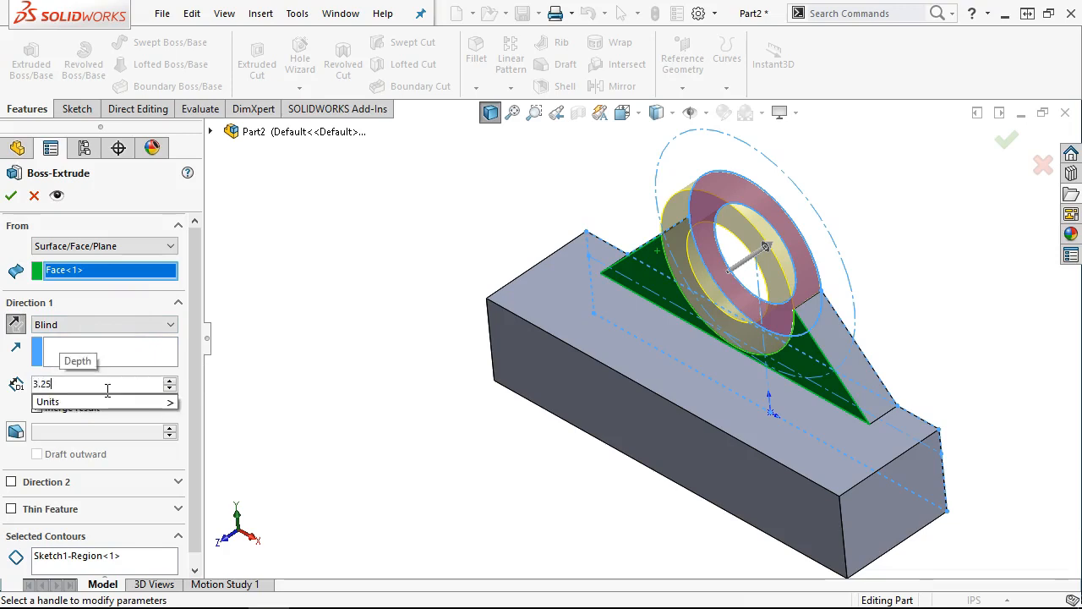
pyautogui.press('Tab')
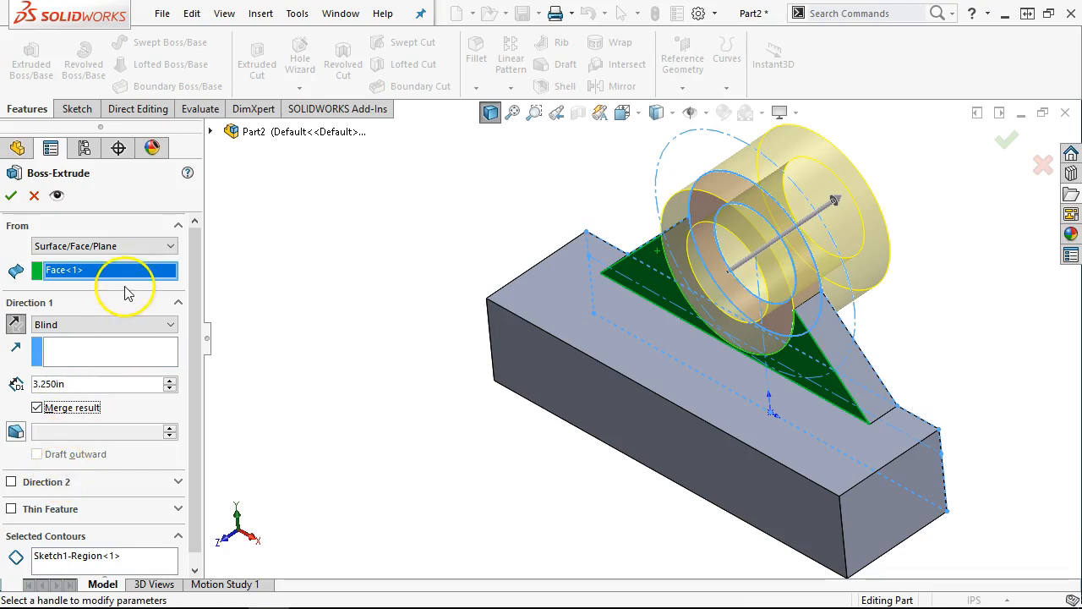
pyautogui.click(9, 198)
# Start a sketch on the base block's right end face and draw a corner rectangle inside the face
pyautogui.moveTo(391, 355)
pyautogui.mouseDown(button='middle')
pyautogui.moveTo(381, 298)
pyautogui.moveTo(345, 295)
pyautogui.moveTo(384, 295)
pyautogui.moveTo(401, 361)
pyautogui.mouseUp(button='middle')
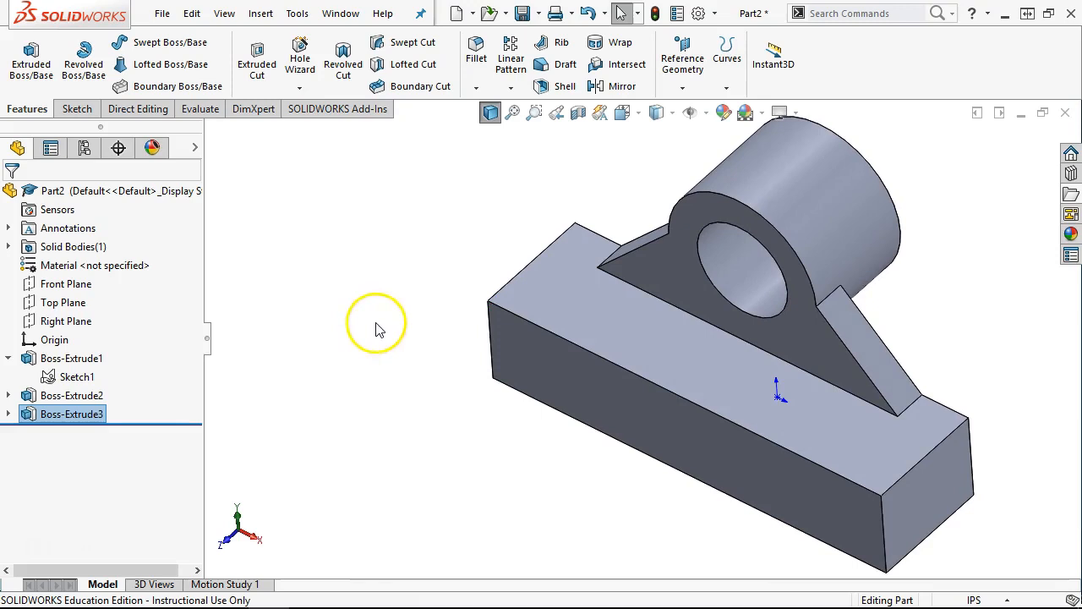
pyautogui.moveTo(789, 459); pyautogui.dragTo(763, 440, button='middle')
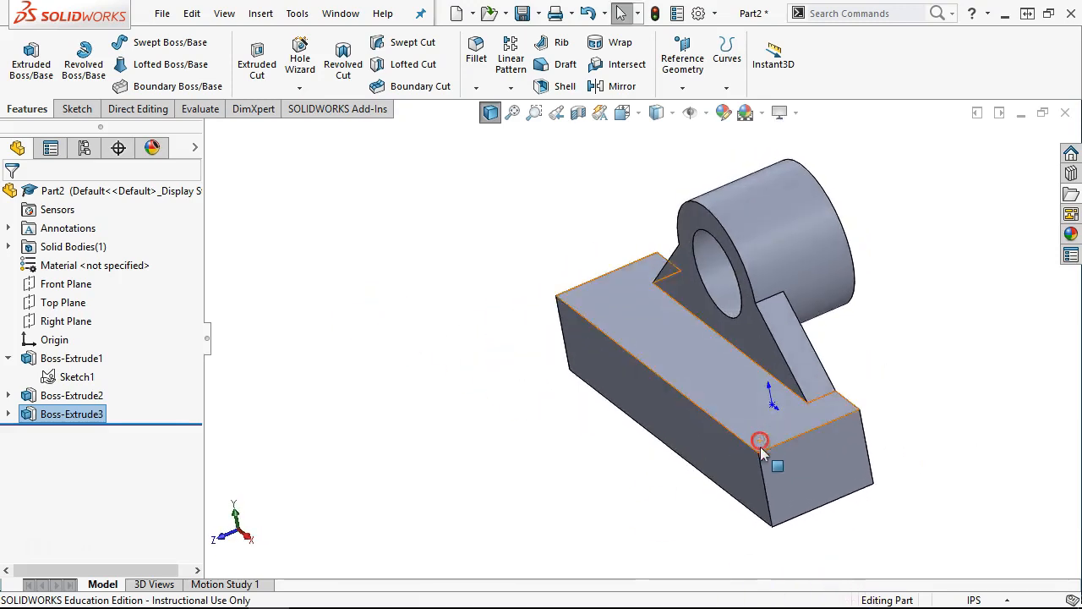
pyautogui.click(819, 478)
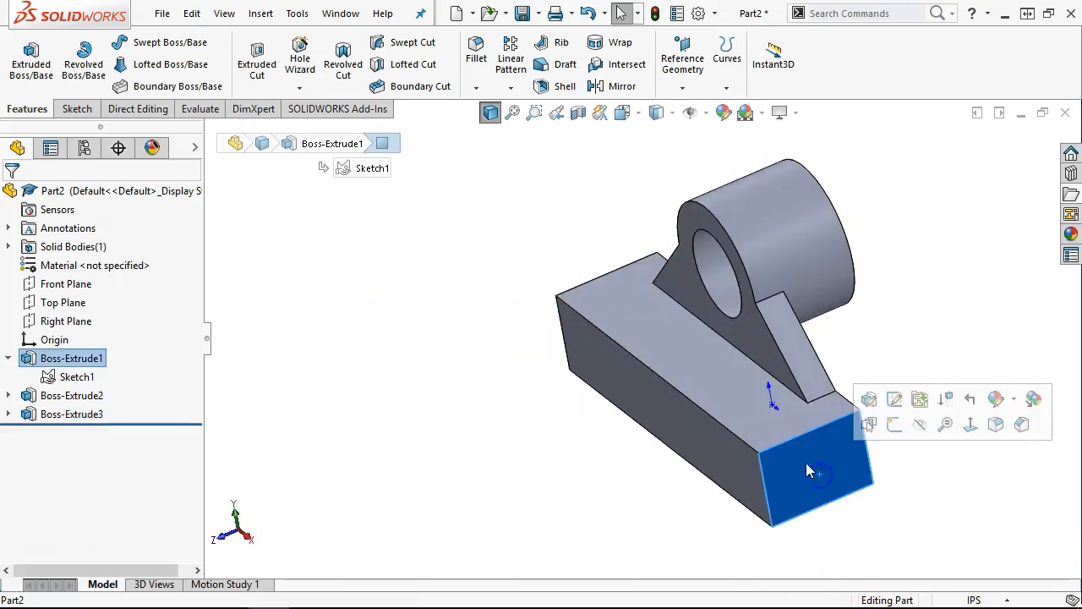
pyautogui.click(896, 426)
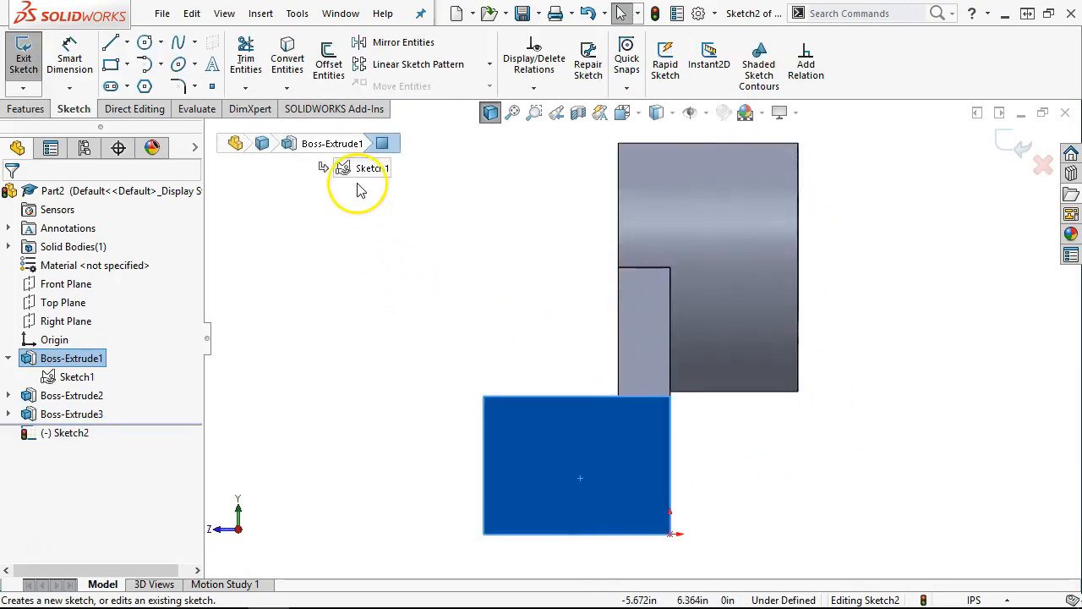
pyautogui.click(110, 64)
pyautogui.click(550, 443)
pyautogui.click(619, 504)
pyautogui.rightClick(734, 471)
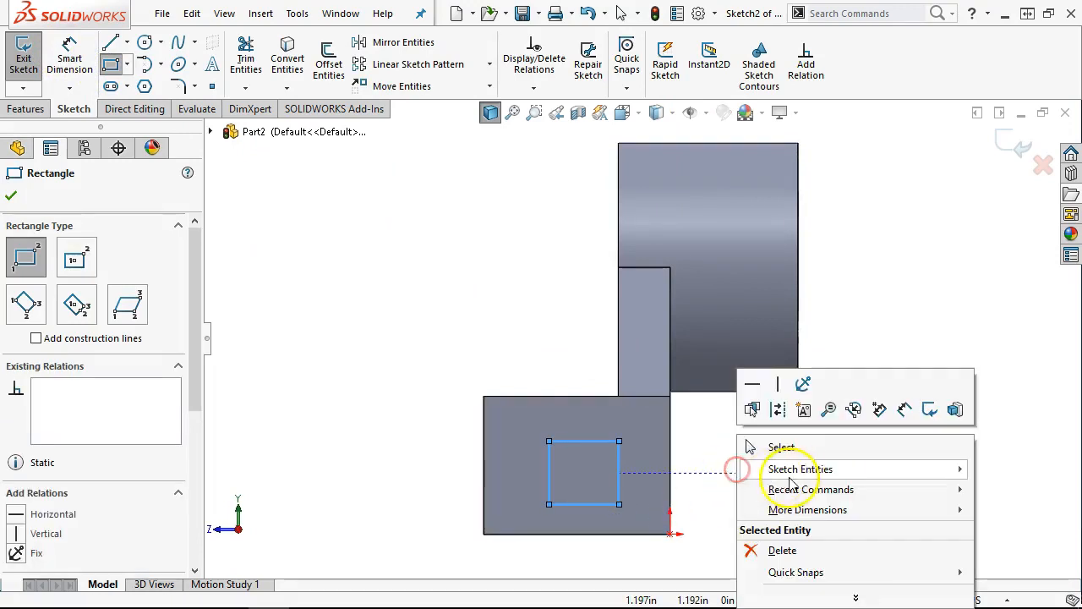
pyautogui.click(788, 450)
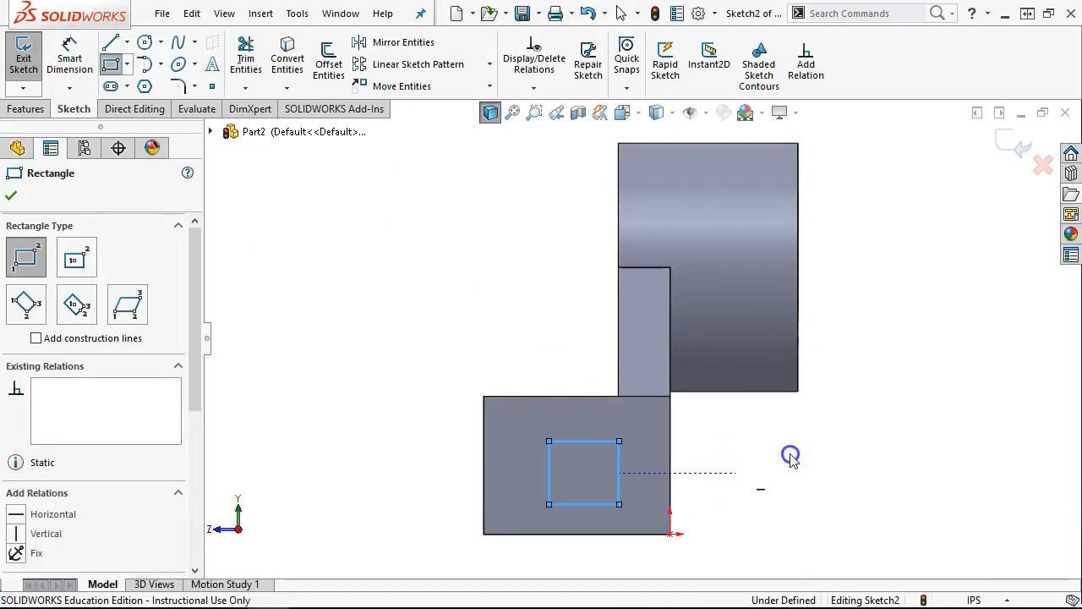
# Constrain the midpoint of the rectangle's lower line to the midpoint of the base face's bottom edge
pyautogui.rightClick(597, 500)
pyautogui.rightClick(598, 504)
pyautogui.press('Escape')
pyautogui.click(583, 504)
pyautogui.keyDown('ctrl'); pyautogui.click(588, 532); pyautogui.keyUp('ctrl')
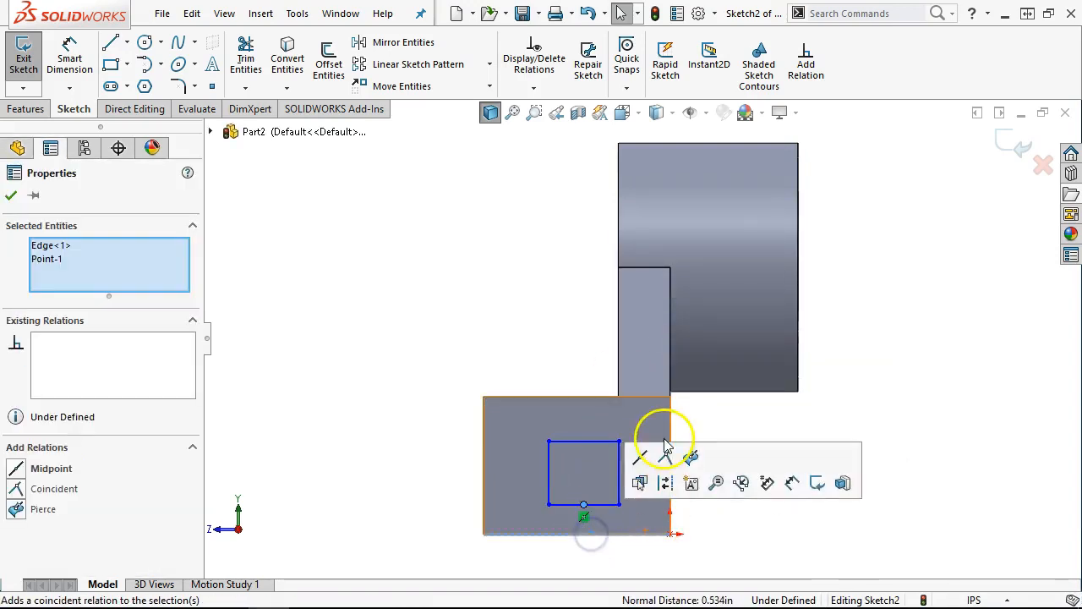
pyautogui.click(640, 454)
# Dimension the rectangle's lower line to a width of 1.76 in
pyautogui.rightClick(481, 277)
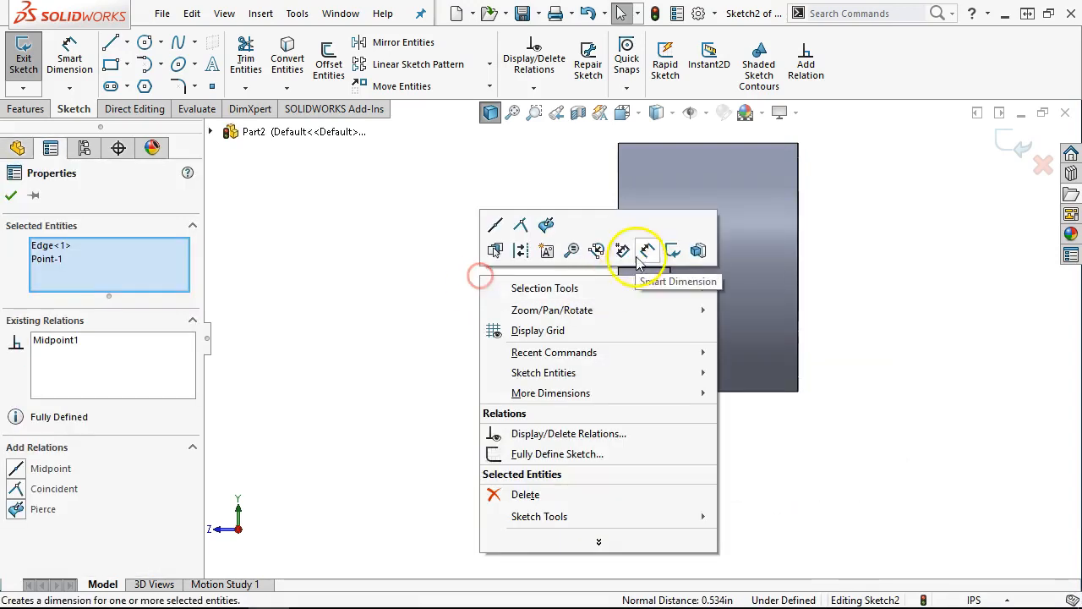
pyautogui.click(644, 250)
pyautogui.click(583, 533)
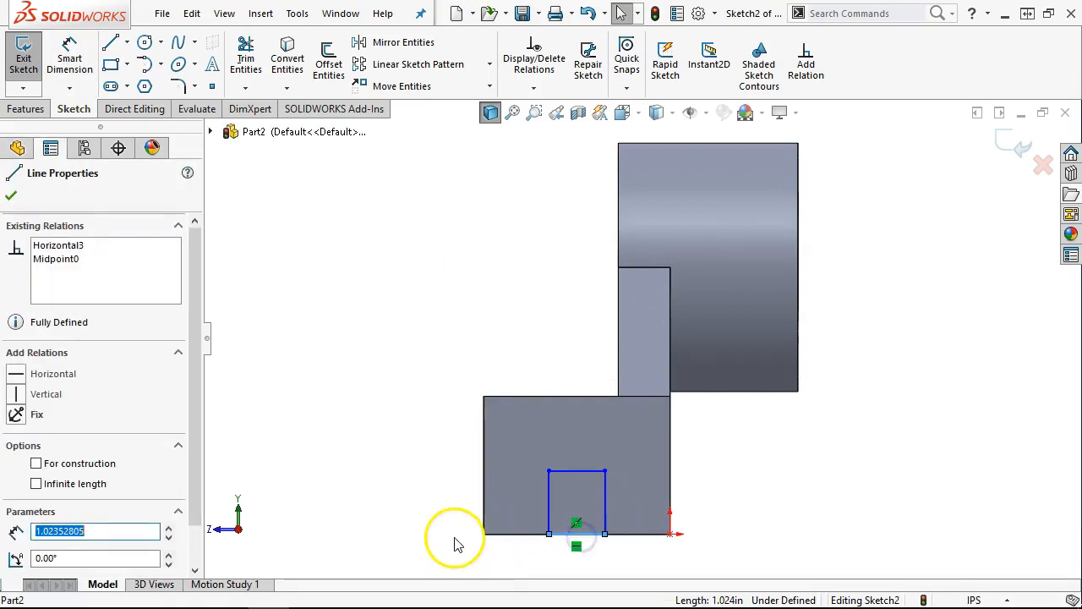
pyautogui.moveTo(451, 415); pyautogui.dragTo(780, 439, button='middle')
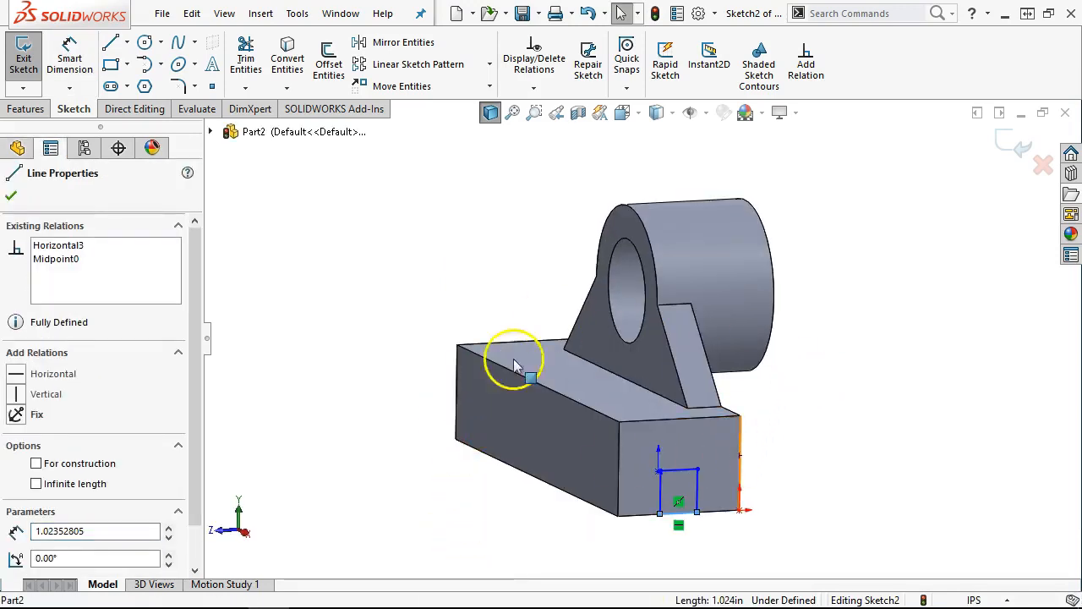
pyautogui.click(672, 512)
pyautogui.rightClick(672, 513)
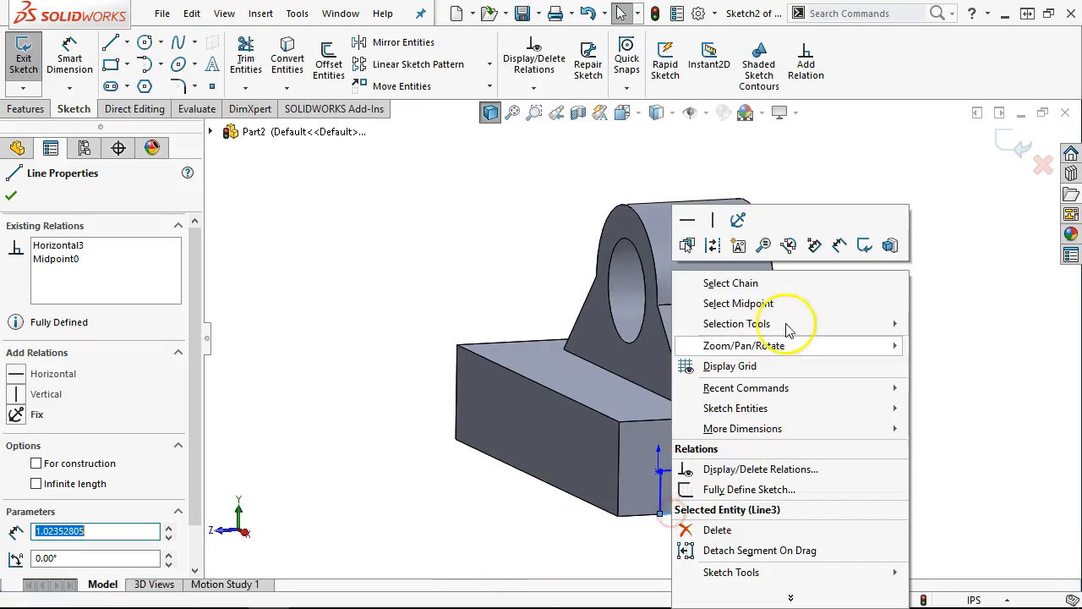
pyautogui.click(839, 244)
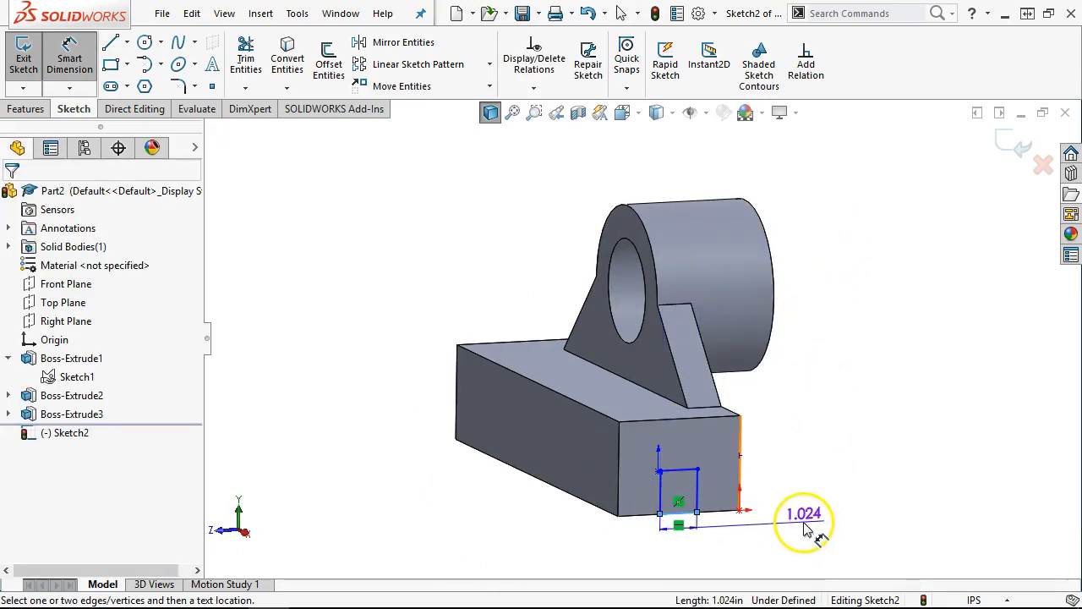
pyautogui.click(805, 527)
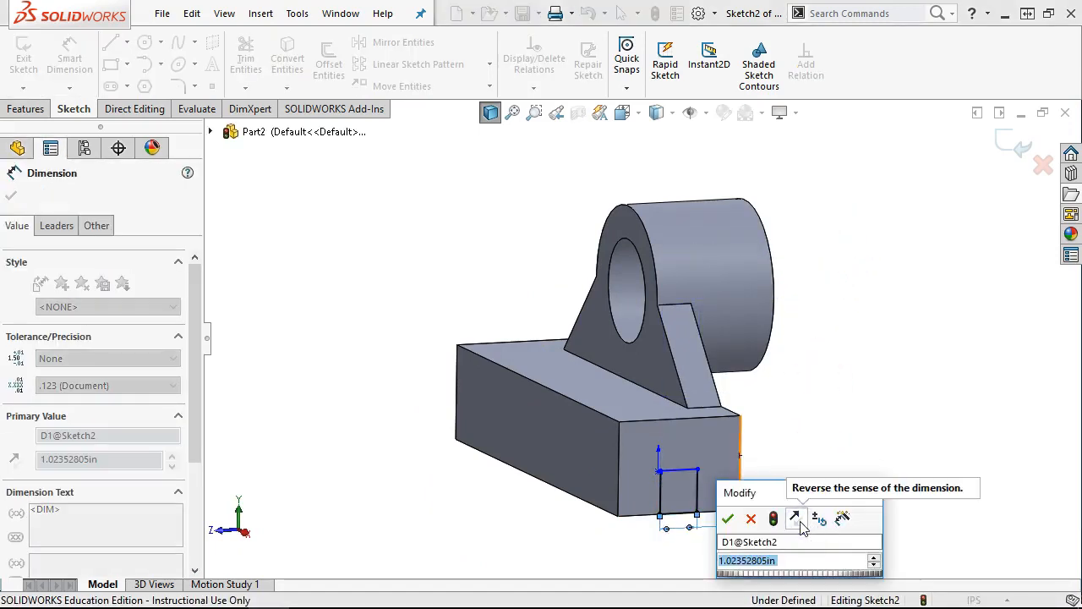
pyautogui.write('1.76')
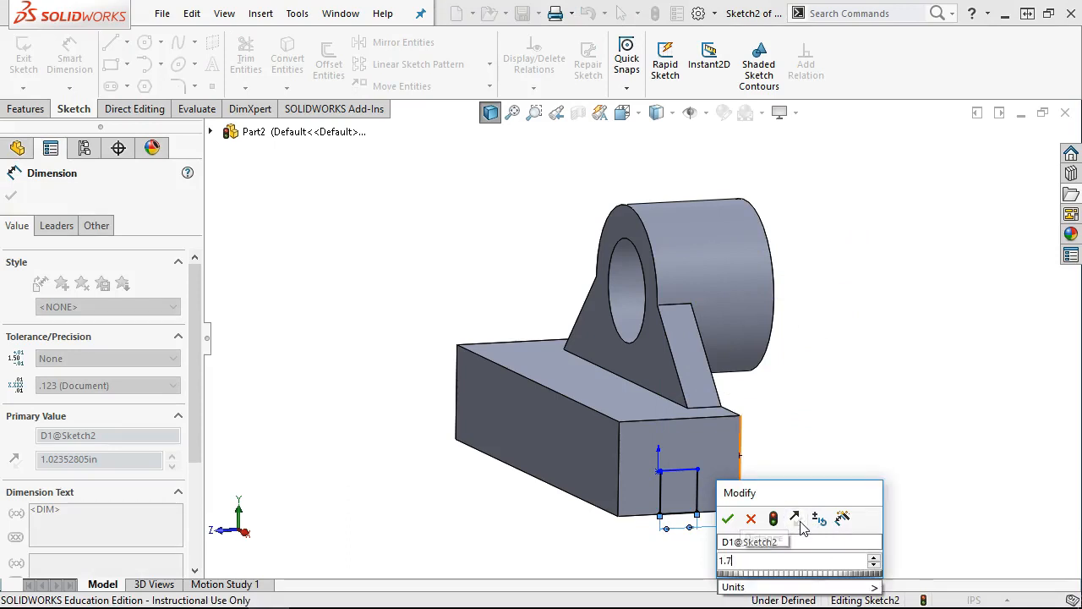
pyautogui.press('Return')
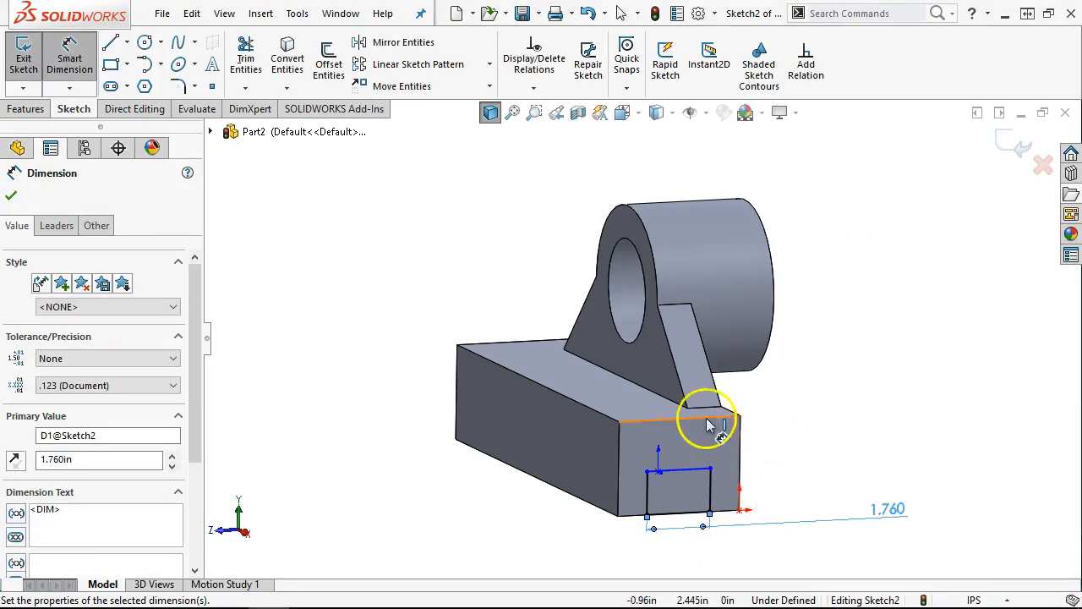
pyautogui.rightClick(788, 379)
pyautogui.click(834, 434)
# Show Sketch1 of the base extrusion so its points can be referenced
pyautogui.moveTo(415, 380)
pyautogui.mouseDown(button='middle')
pyautogui.moveTo(415, 333)
pyautogui.moveTo(425, 385)
pyautogui.mouseUp(button='middle')
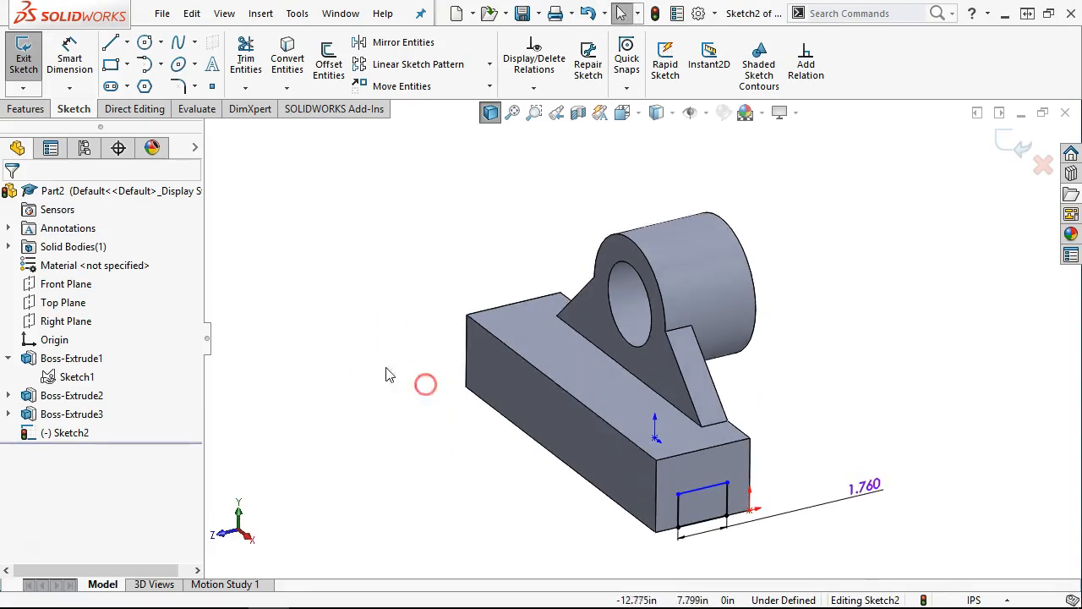
pyautogui.rightClick(69, 376)
pyautogui.click(84, 352)
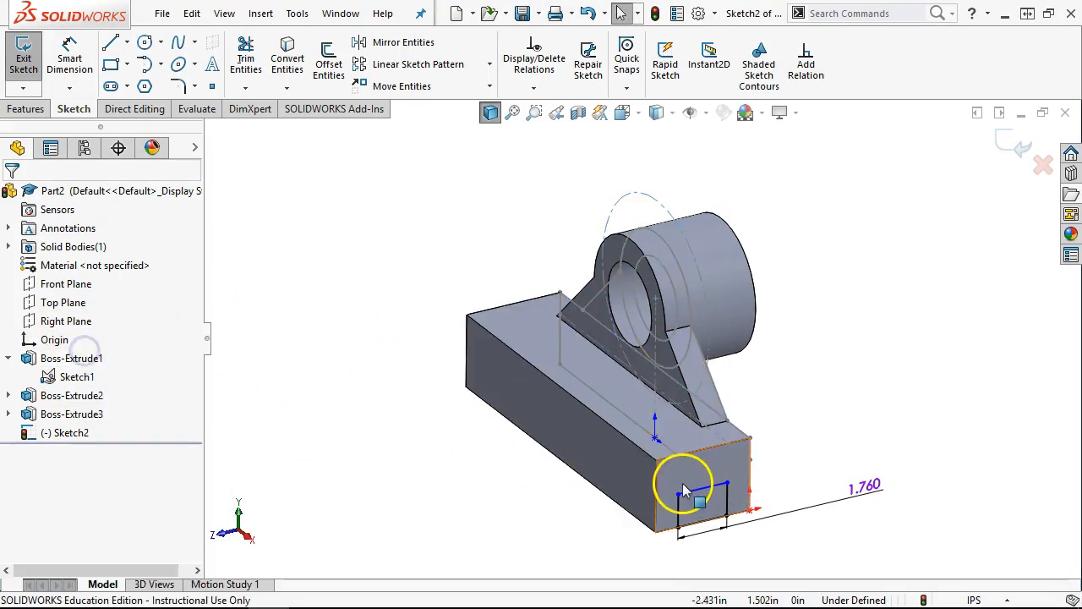
# Make the rectangle's top line coincident with Sketch1's centerline endpoint at 1.75 in height, and check its corner against that point
pyautogui.scroll(-2, 744, 474)
pyautogui.click(734, 445)
pyautogui.moveTo(804, 434)
pyautogui.mouseDown(button='middle')
pyautogui.moveTo(787, 434)
pyautogui.moveTo(811, 401)
pyautogui.moveTo(787, 434)
pyautogui.mouseUp(button='middle')
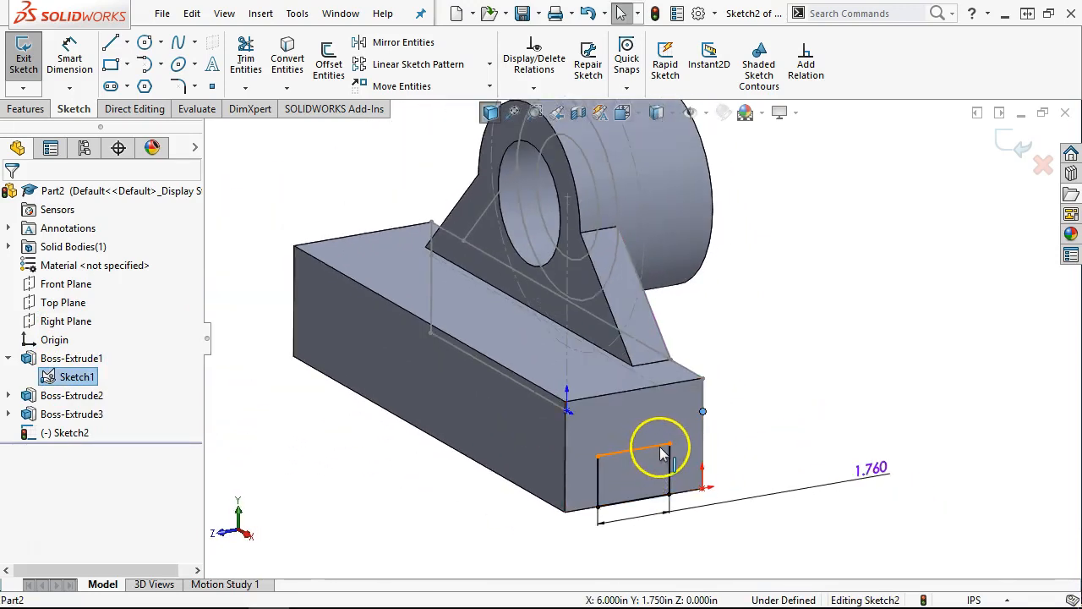
pyautogui.click(662, 454)
pyautogui.keyDown('ctrl'); pyautogui.click(657, 450); pyautogui.keyUp('ctrl')
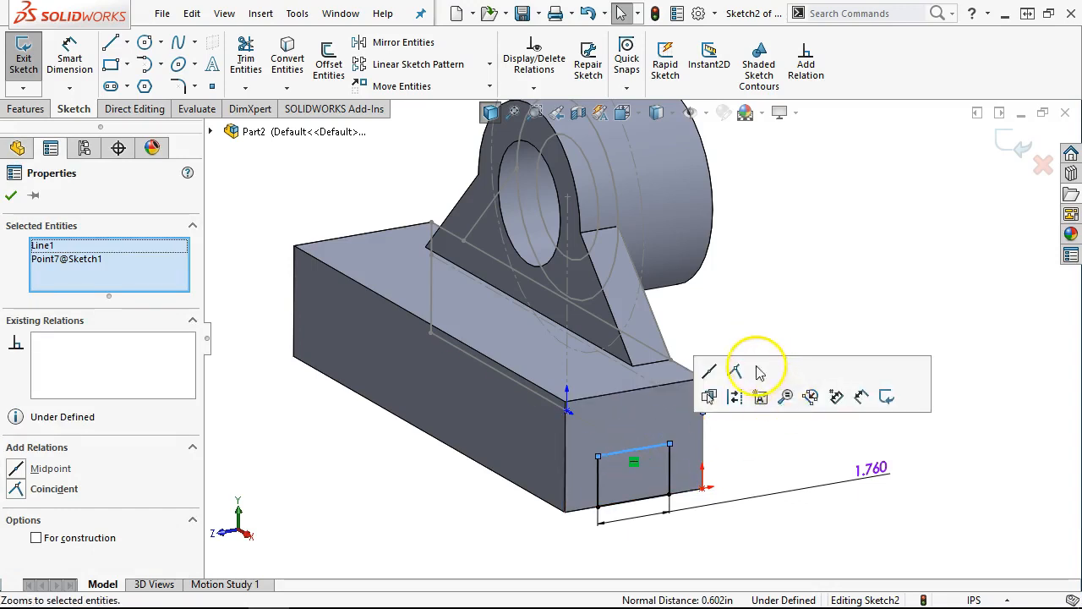
pyautogui.click(735, 374)
pyautogui.moveTo(767, 309); pyautogui.dragTo(767, 307, button='middle')
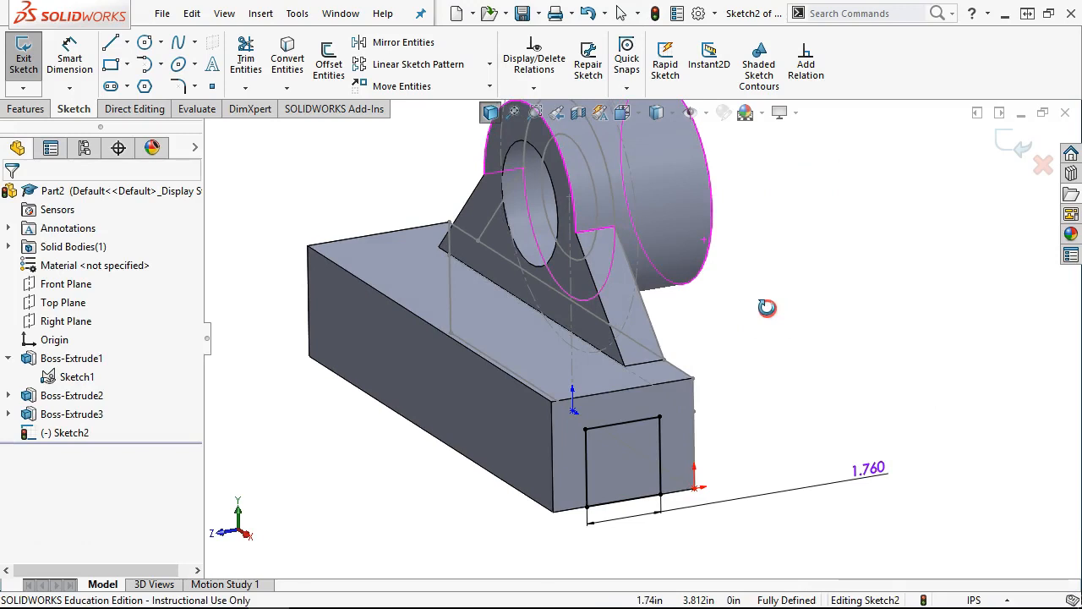
pyautogui.click(693, 411)
pyautogui.keyDown('ctrl'); pyautogui.click(659, 416); pyautogui.keyUp('ctrl')
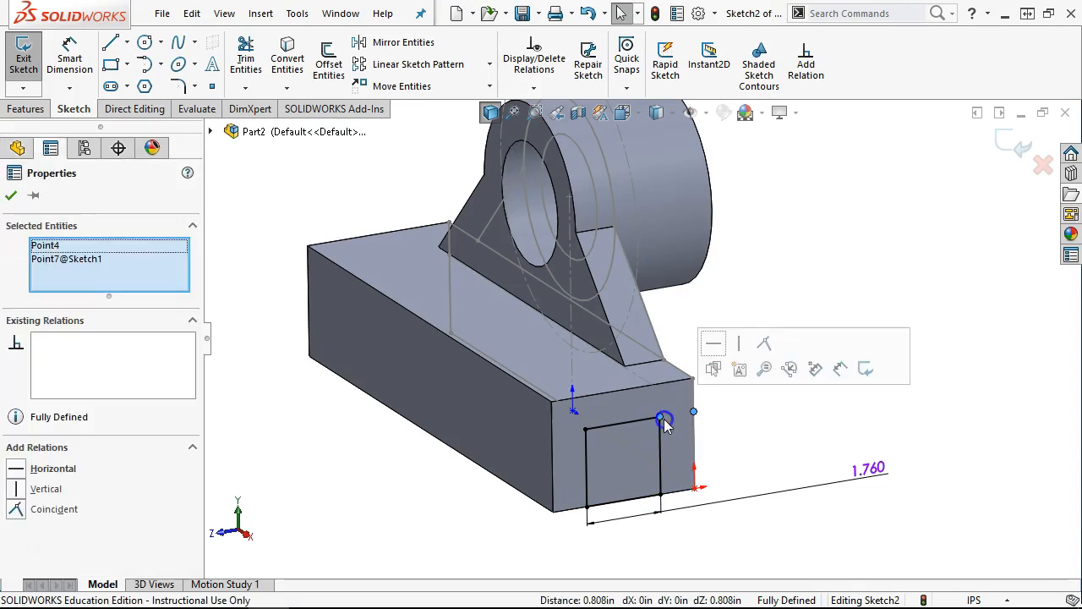
pyautogui.click(785, 254)
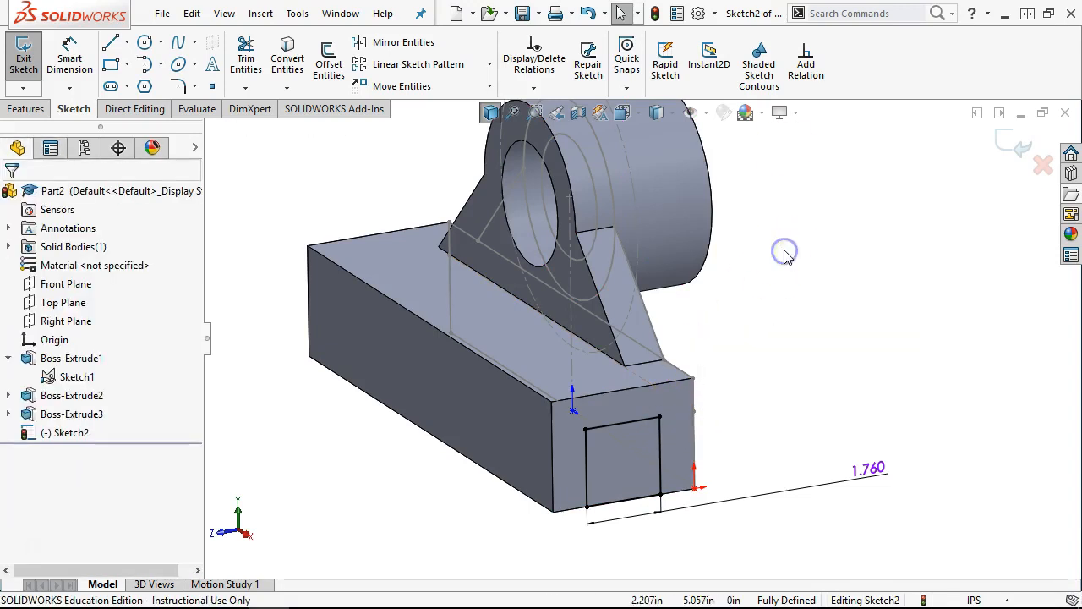
# Cut the rectangular profile through the full length of the base with an Extruded Cut set to Through All
pyautogui.click(16, 110)
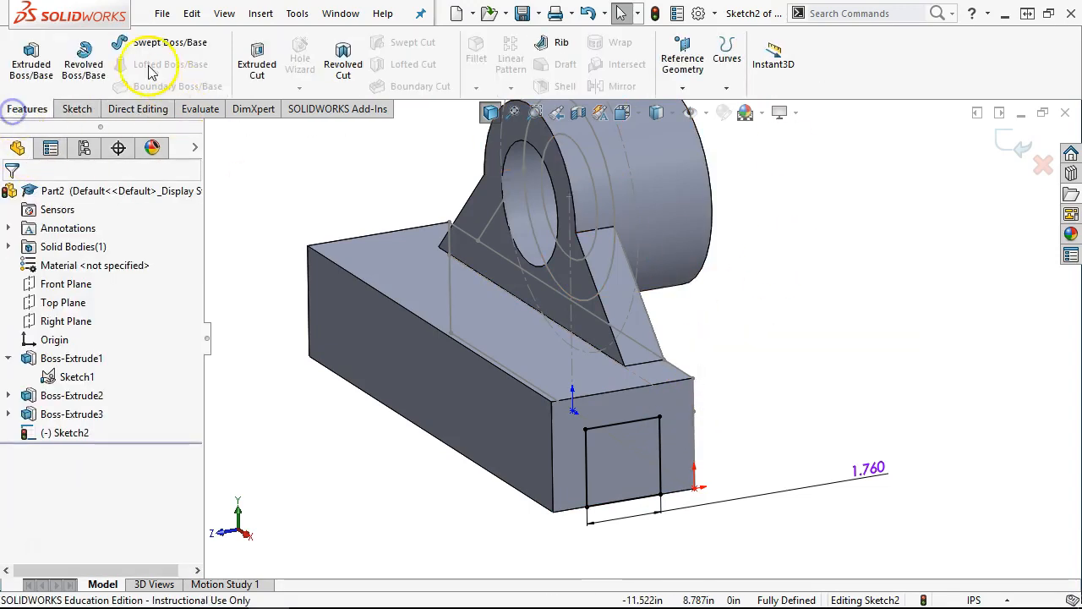
pyautogui.click(256, 61)
pyautogui.click(96, 298)
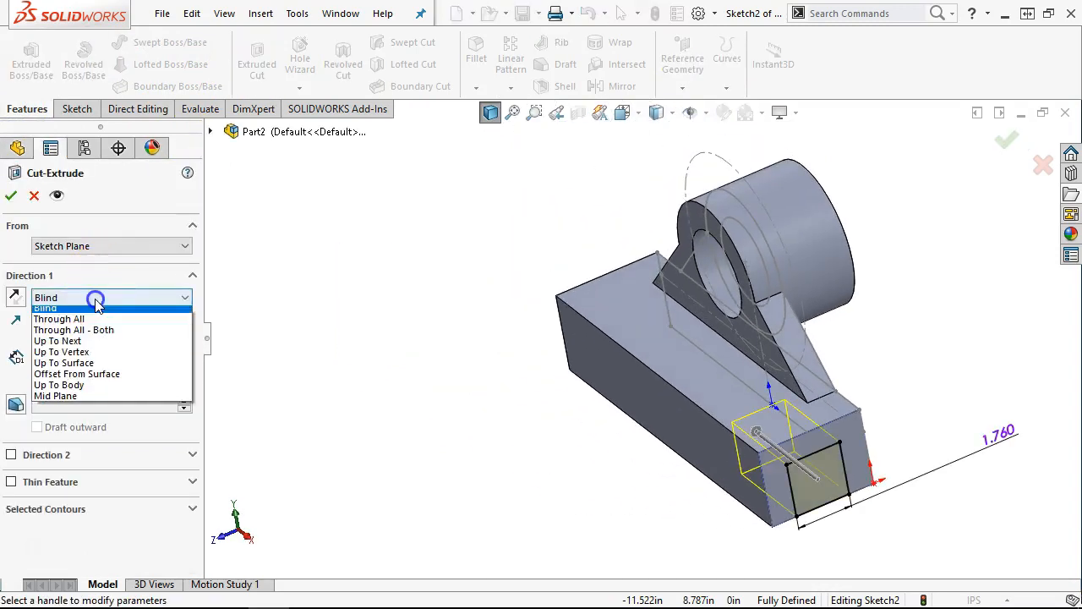
pyautogui.click(91, 323)
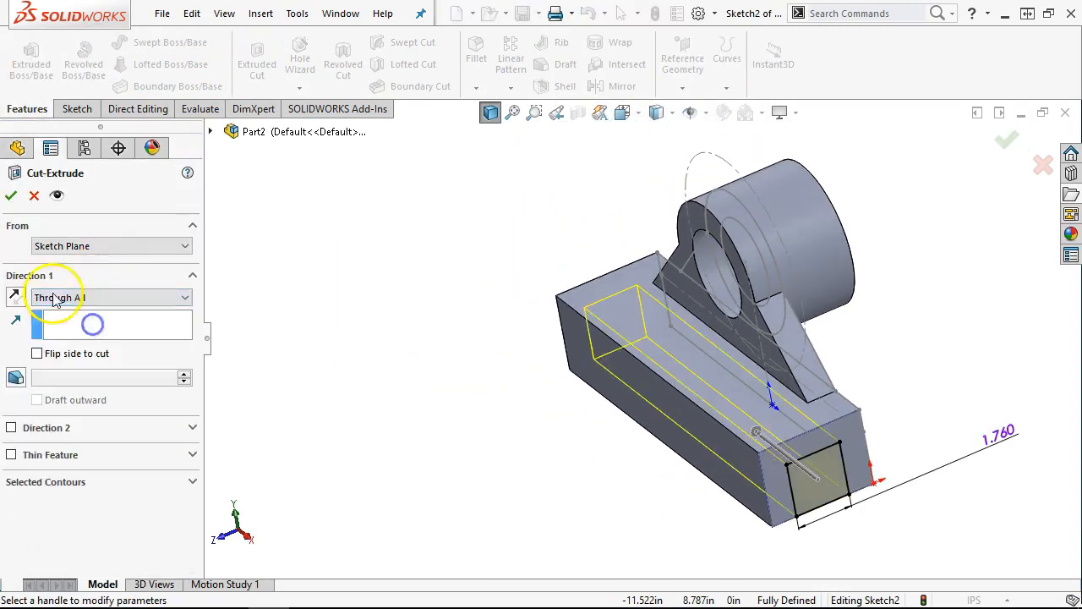
pyautogui.click(11, 195)
pyautogui.moveTo(415, 354)
pyautogui.mouseDown(button='middle')
pyautogui.moveTo(394, 265)
pyautogui.moveTo(375, 239)
pyautogui.moveTo(394, 273)
pyautogui.moveTo(441, 290)
pyautogui.moveTo(459, 359)
pyautogui.mouseUp(button='middle')
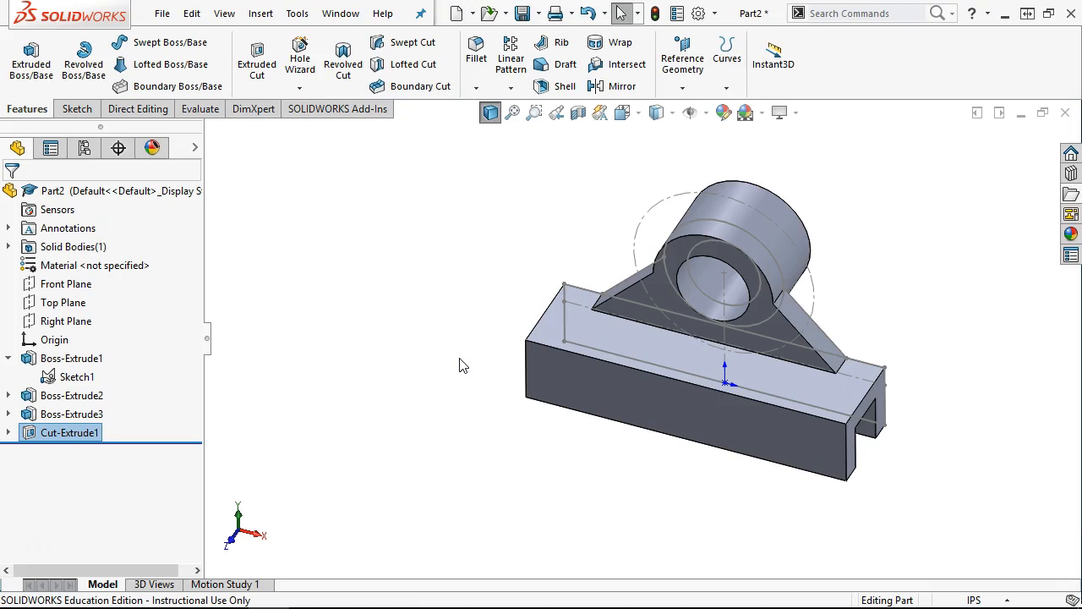
# Measure the normal distance between the slot's rear inner wall and the support's front face
pyautogui.moveTo(635, 476); pyautogui.dragTo(689, 412, button='middle')
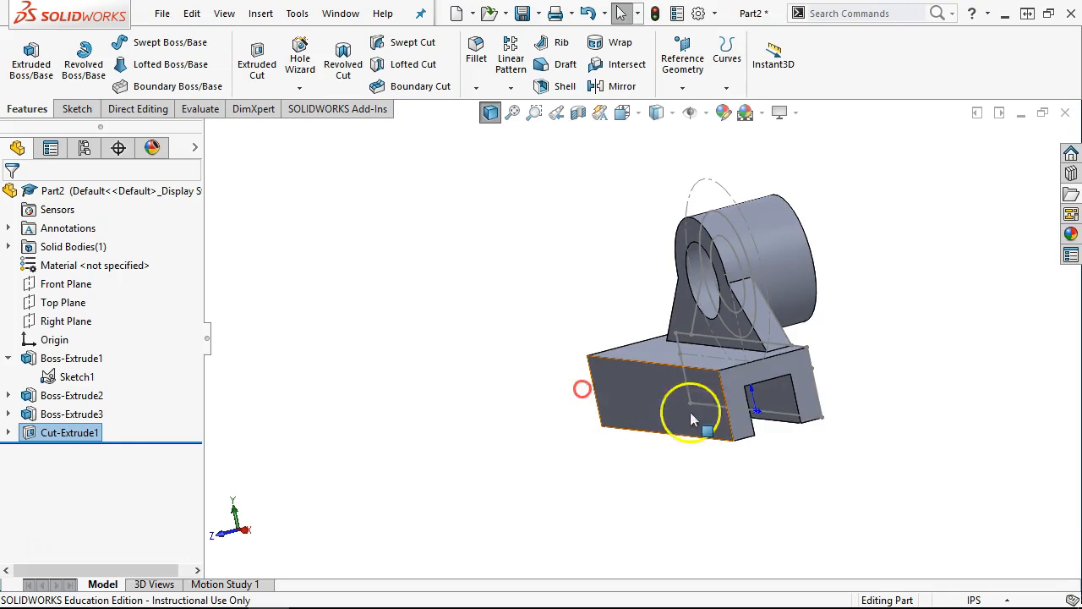
pyautogui.click(773, 387)
pyautogui.moveTo(735, 383); pyautogui.dragTo(718, 304, button='middle')
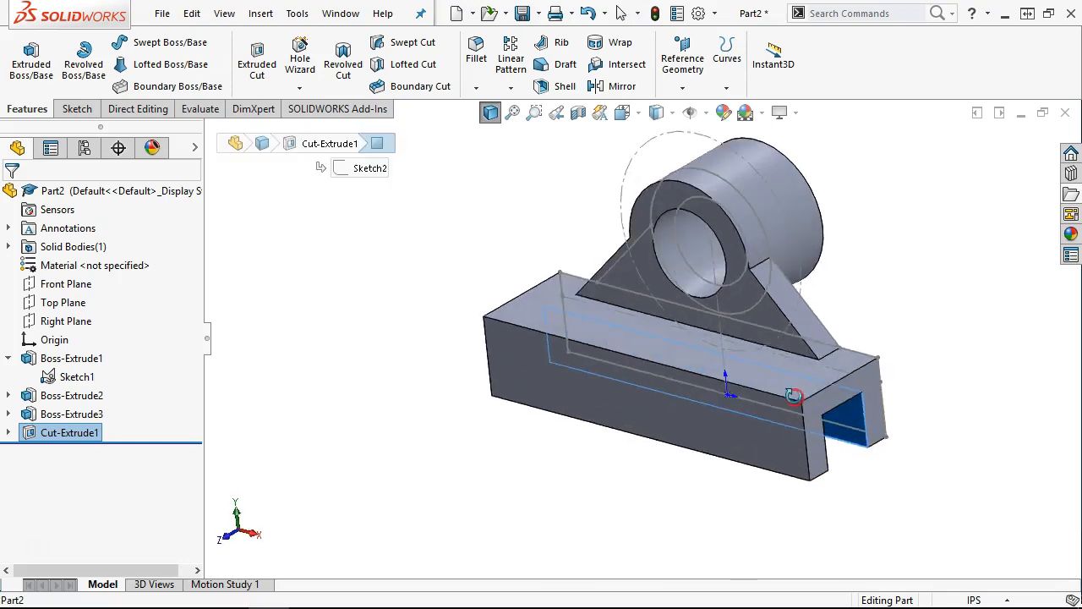
pyautogui.keyDown('ctrl'); pyautogui.click(718, 301); pyautogui.keyUp('ctrl')
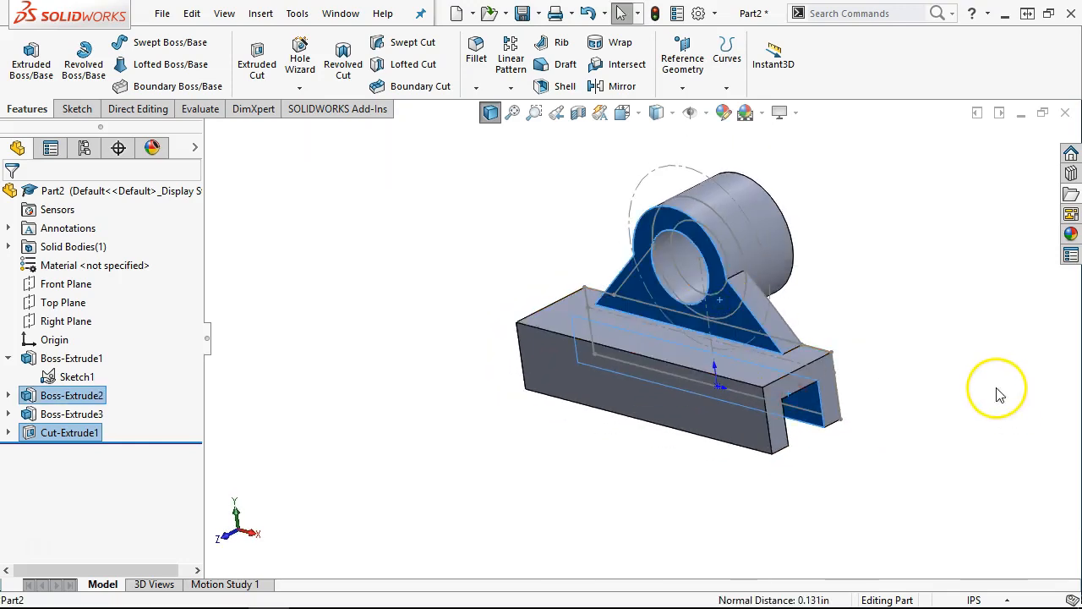
pyautogui.moveTo(899, 371); pyautogui.dragTo(855, 344, button='middle')
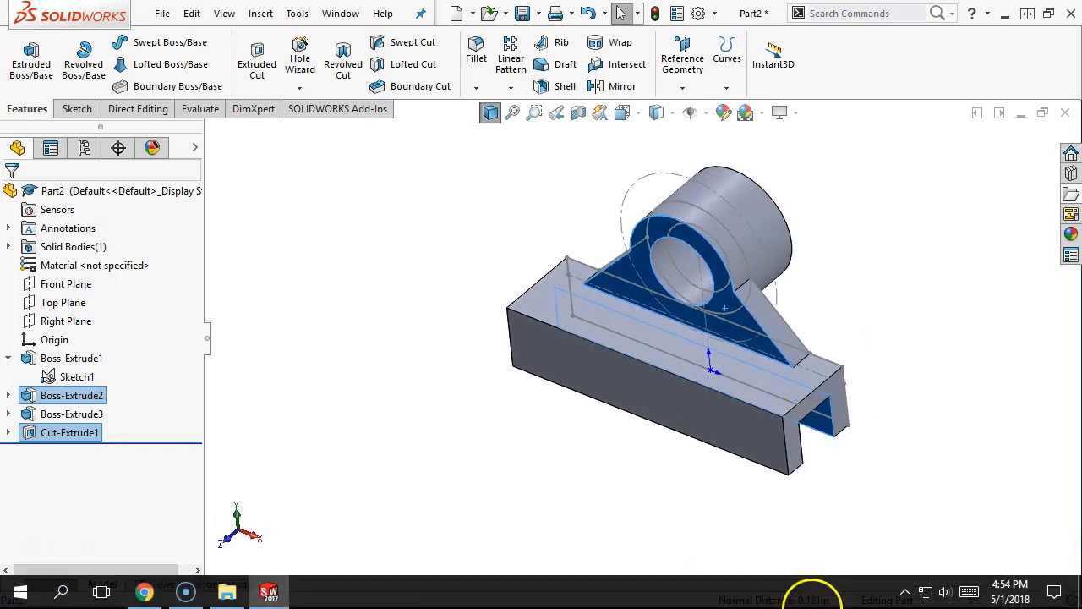
pyautogui.moveTo(837, 320)
pyautogui.mouseDown(button='middle')
pyautogui.moveTo(825, 259)
pyautogui.moveTo(836, 310)
pyautogui.mouseUp(button='middle')
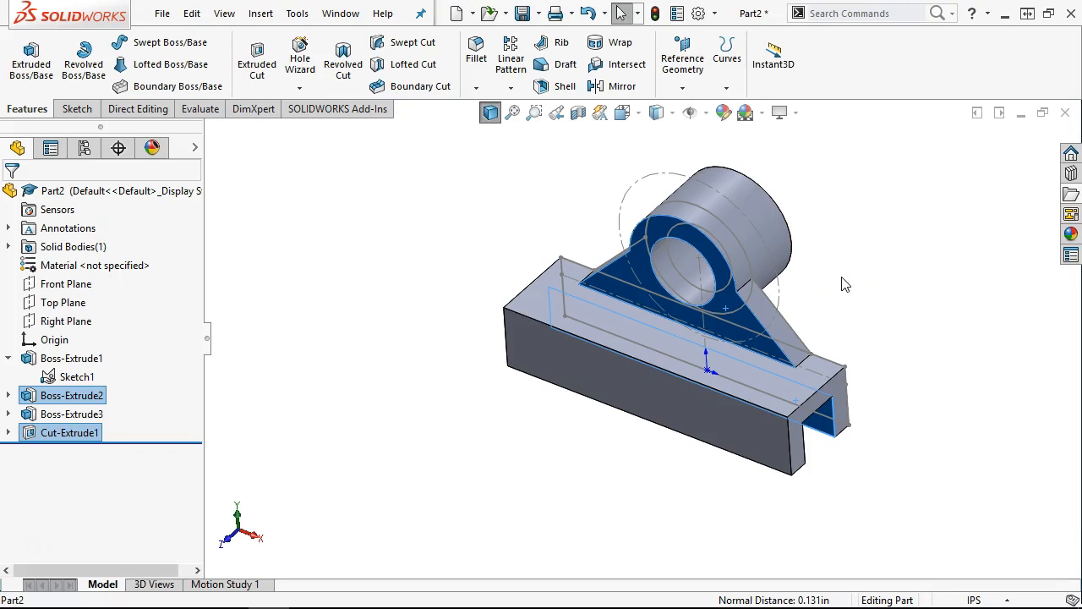
# Switch to the browser, examine the Exercise 13.19 rack slide drawing around the base's circular cutout, and return to SOLIDWORKS
pyautogui.hotkey('alt', 'Tab')
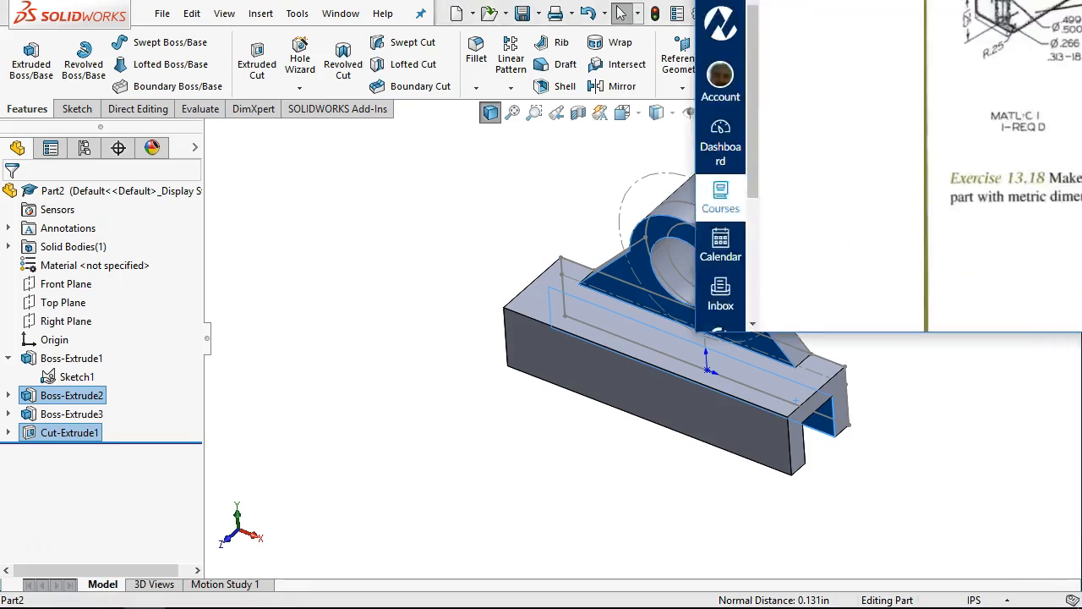
pyautogui.moveTo(420, 81); pyautogui.dragTo(415, 103)
pyautogui.scroll(-4, 556, 399)
pyautogui.scroll(1, 555, 410)
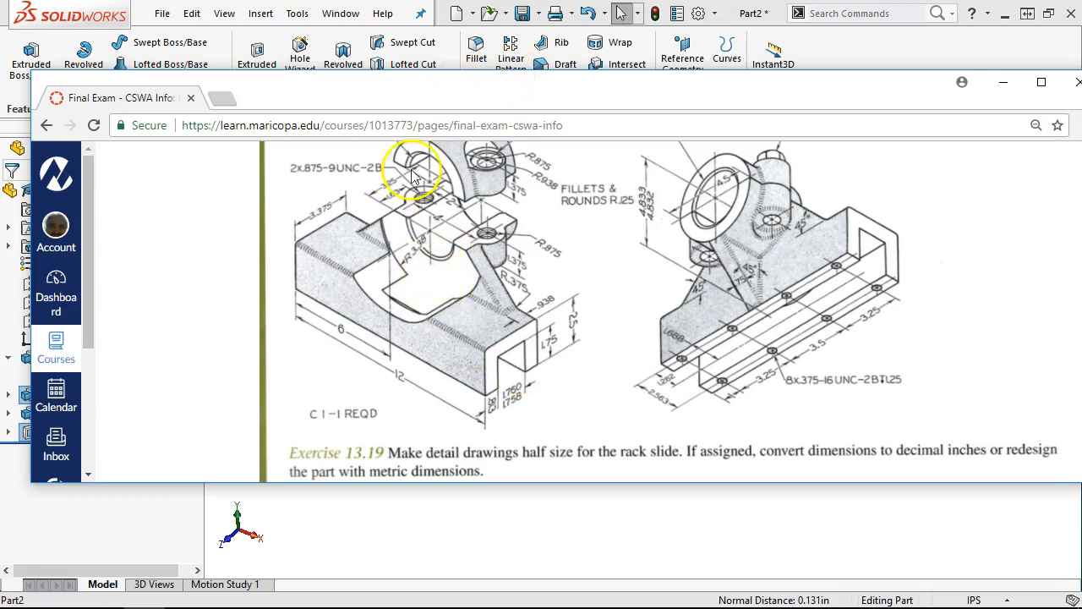
pyautogui.moveTo(400, 82); pyautogui.dragTo(1081, 84)
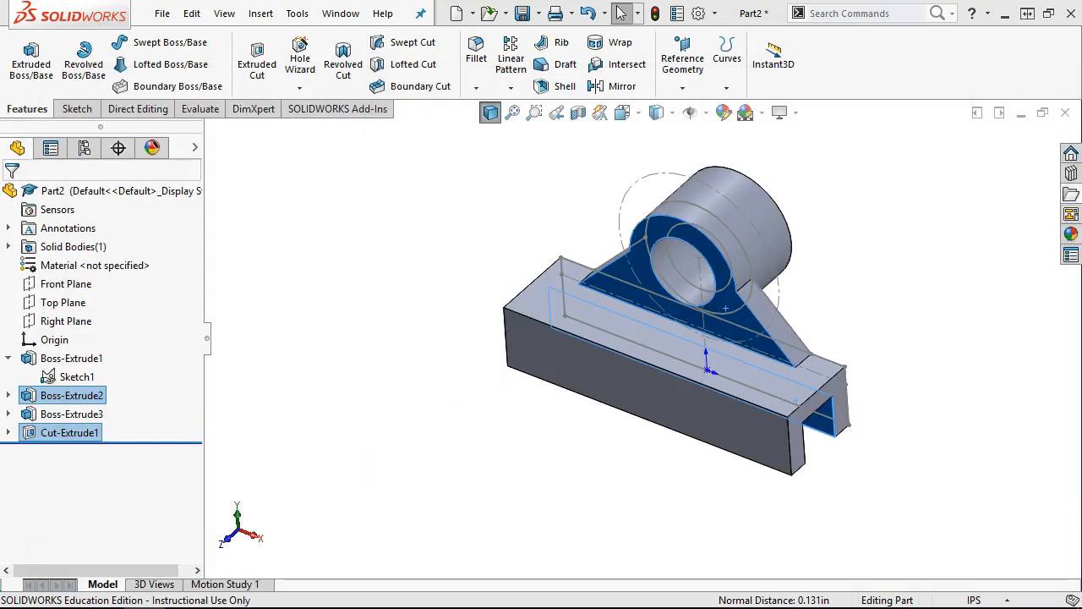
# Start a sketch on the slot's rear inner wall and convert Sketch1's 6.76 in construction circle into it
pyautogui.click(884, 401)
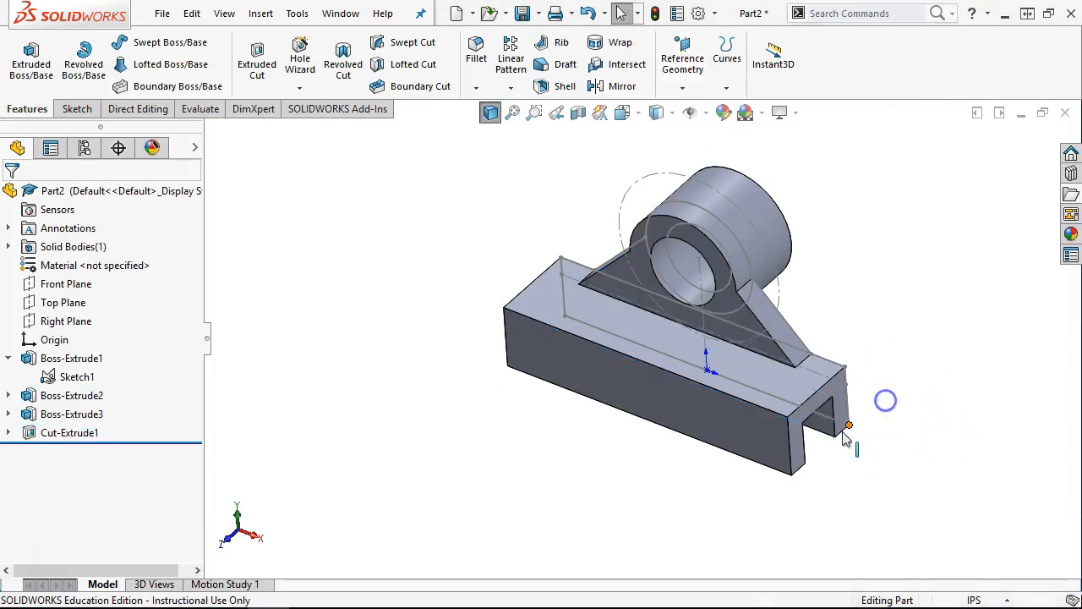
pyautogui.click(825, 428)
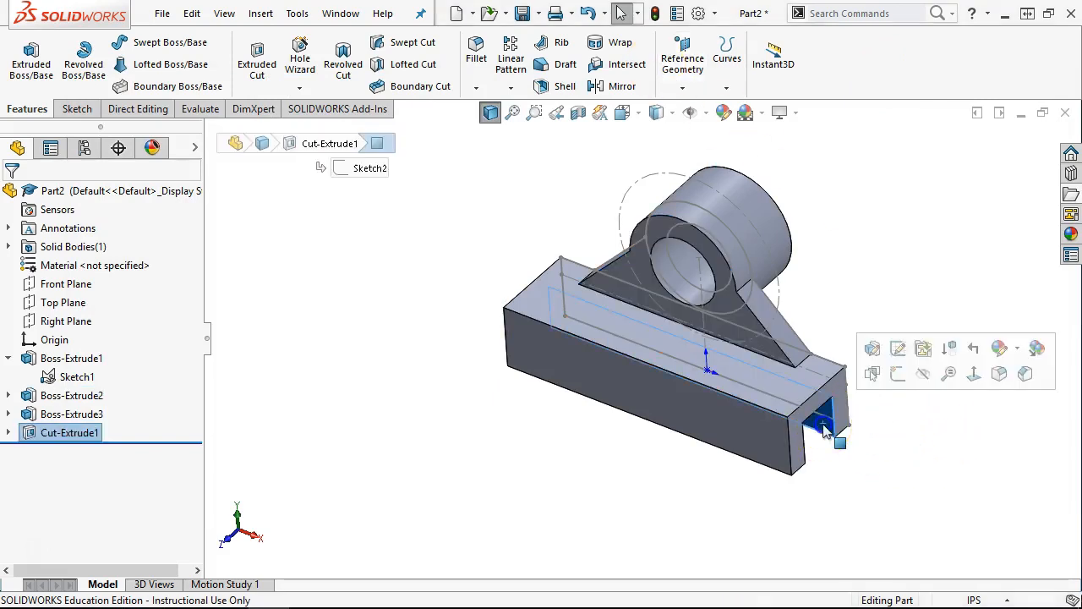
pyautogui.click(894, 374)
pyautogui.click(688, 174)
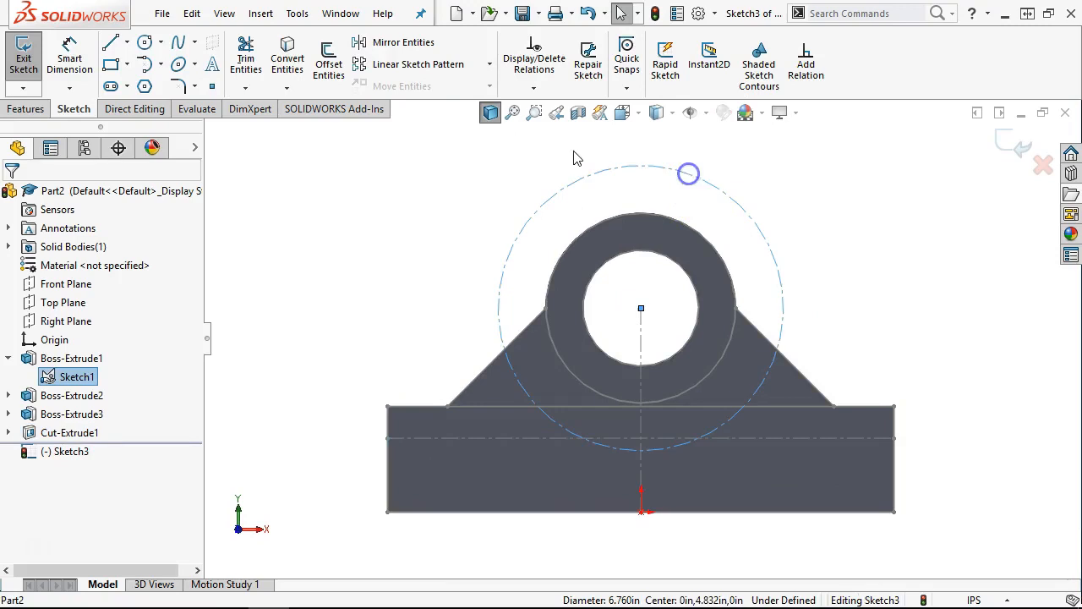
pyautogui.click(288, 57)
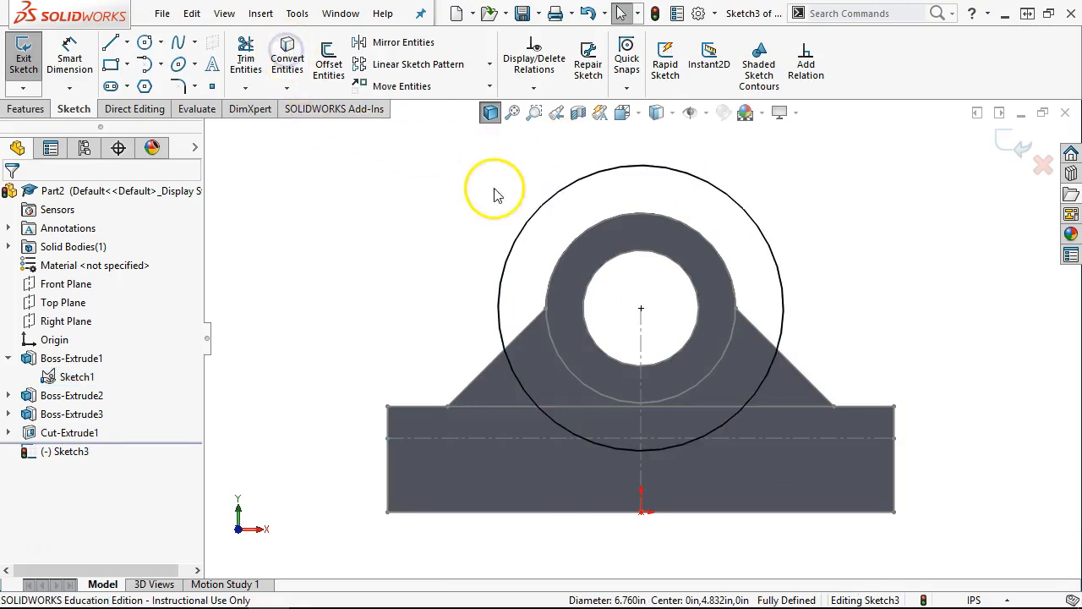
# Cut the converted circle with an Extruded Cut set to Through All, reversed toward the front of the base
pyautogui.click(25, 109)
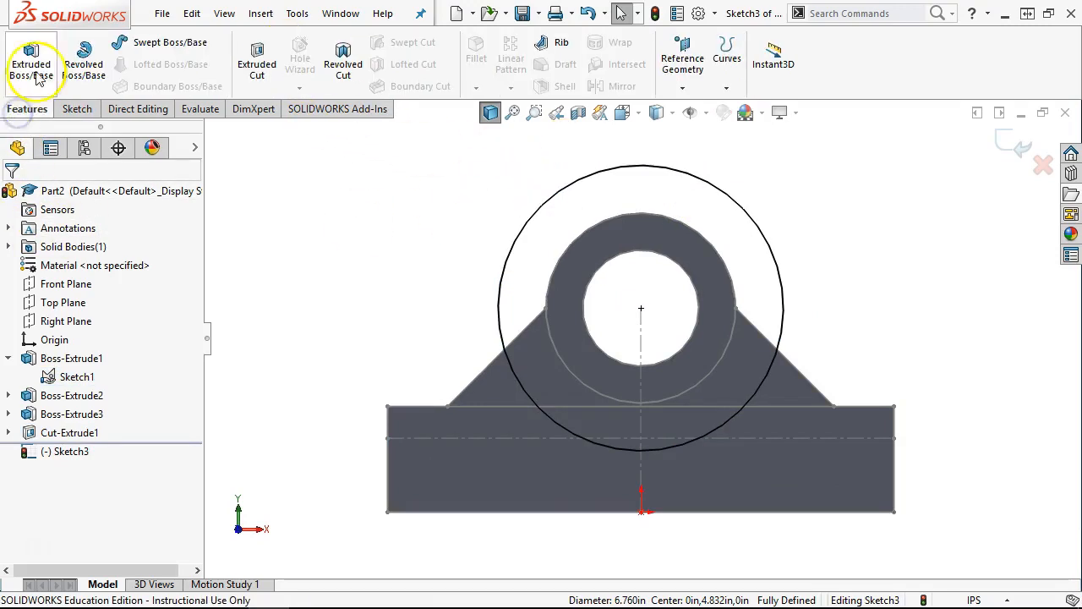
pyautogui.click(257, 63)
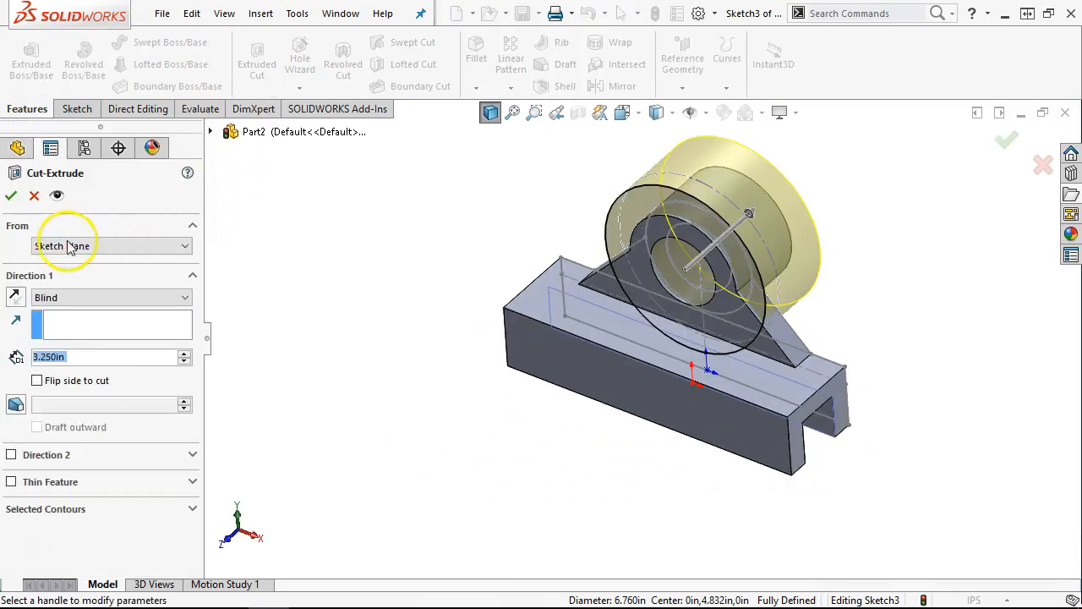
pyautogui.click(15, 296)
pyautogui.click(69, 301)
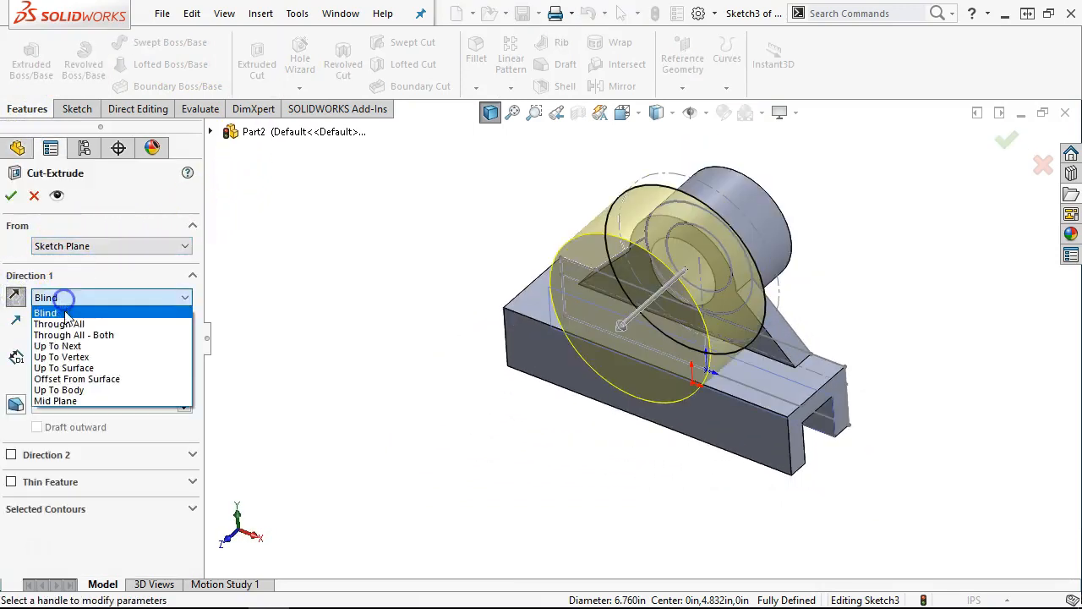
pyautogui.click(66, 322)
pyautogui.click(11, 196)
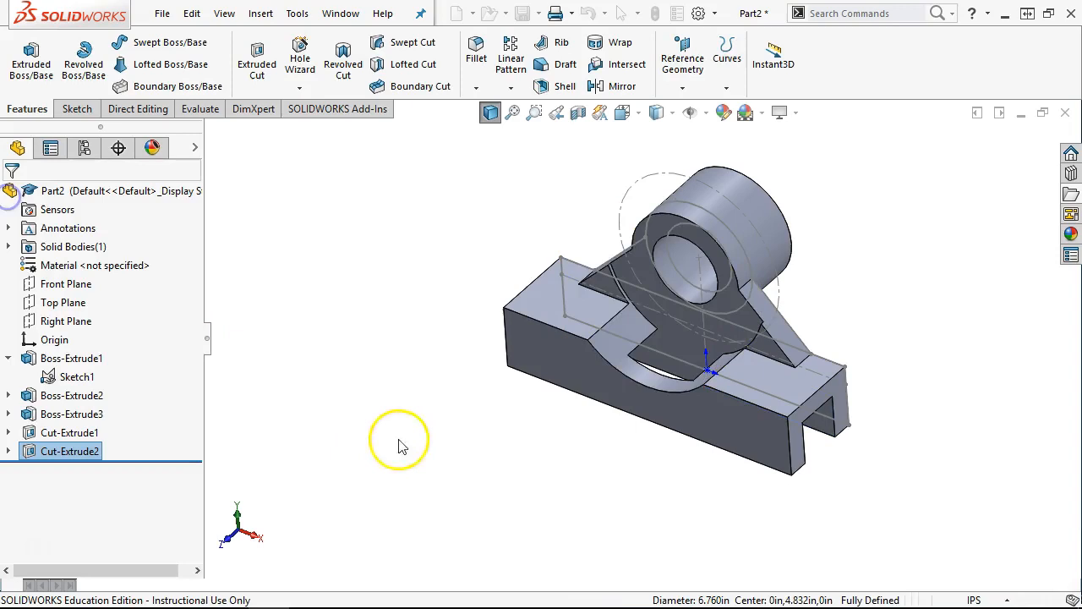
# Inspect the circular cut on the part, check the Exercise 13.19 drawing in the browser for the next feature, and return to SOLIDWORKS
pyautogui.scroll(-3, 643, 305)
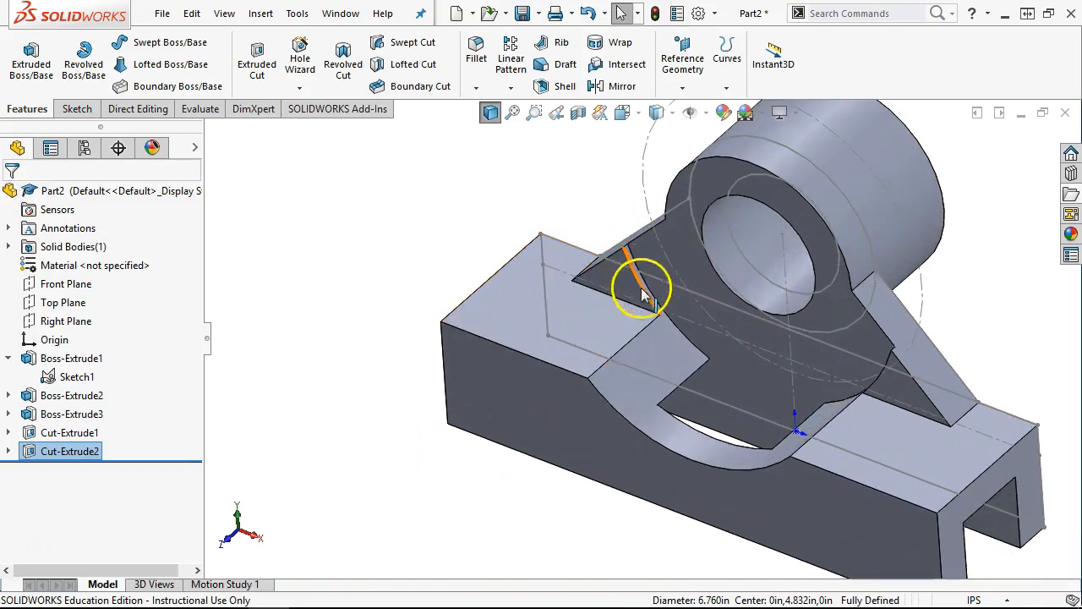
pyautogui.click(343, 306)
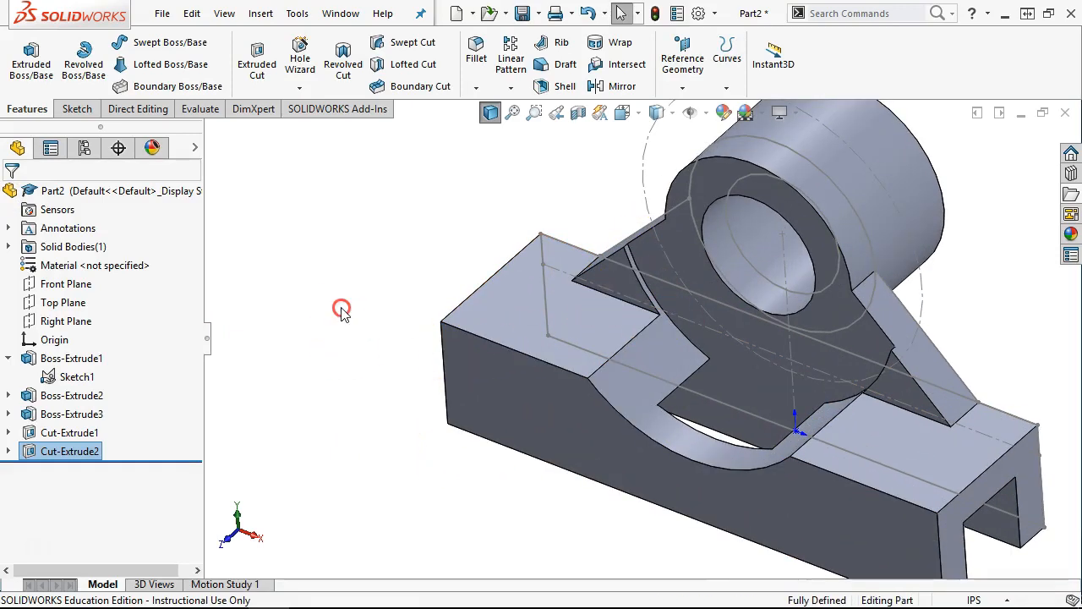
pyautogui.press('z')
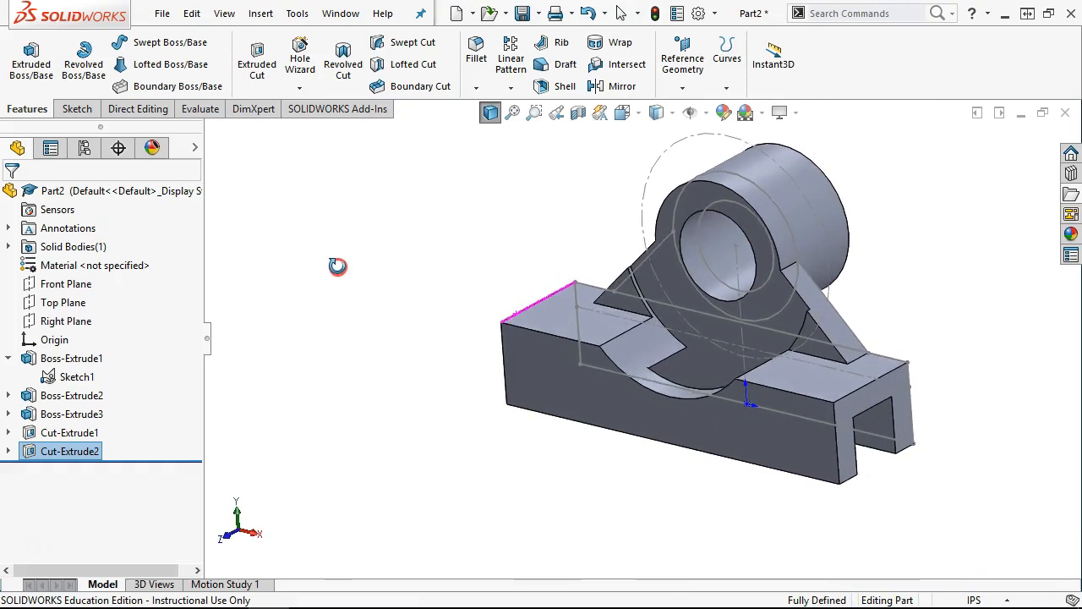
pyautogui.moveTo(337, 265); pyautogui.dragTo(340, 316, button='middle')
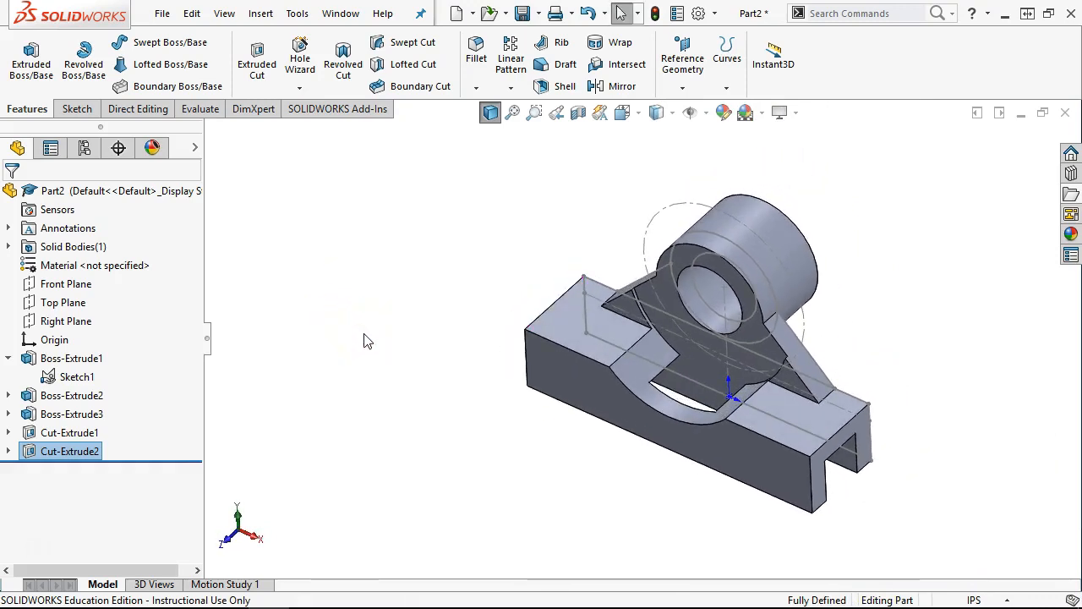
pyautogui.moveTo(849, 244); pyautogui.dragTo(851, 231, button='middle')
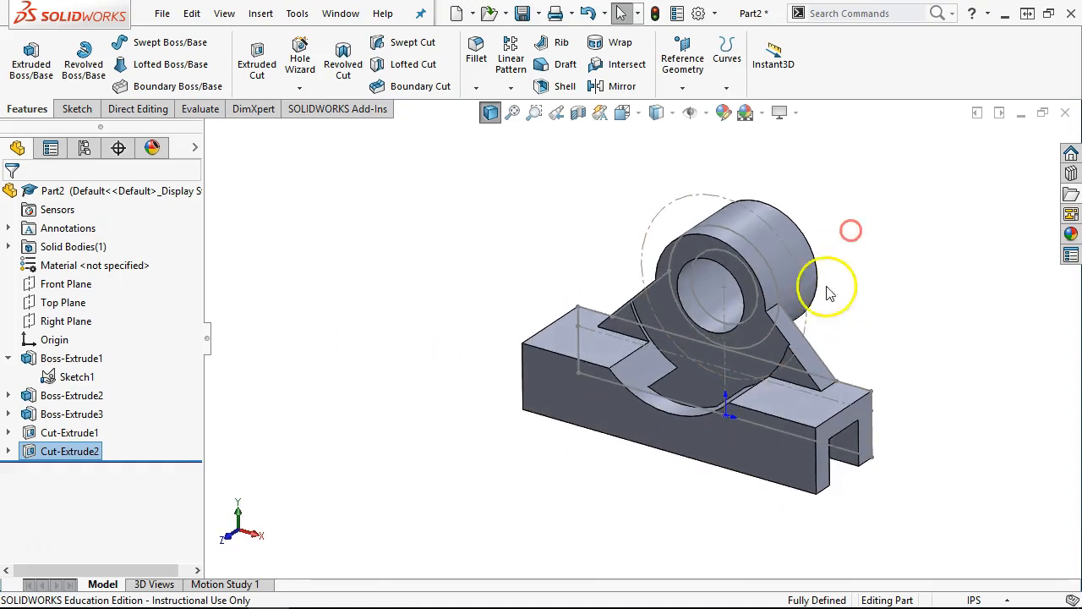
pyautogui.moveTo(852, 289)
pyautogui.mouseDown(button='middle')
pyautogui.moveTo(848, 246)
pyautogui.moveTo(865, 225)
pyautogui.moveTo(927, 238)
pyautogui.moveTo(843, 270)
pyautogui.moveTo(852, 332)
pyautogui.moveTo(842, 296)
pyautogui.mouseUp(button='middle')
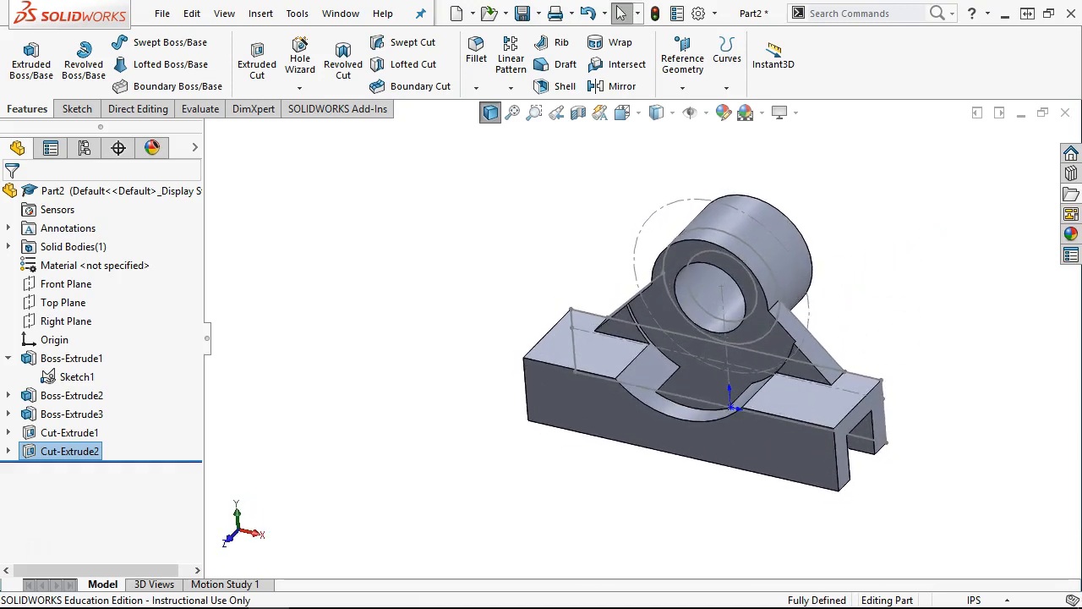
pyautogui.moveTo(1081, 161); pyautogui.dragTo(319, 109)
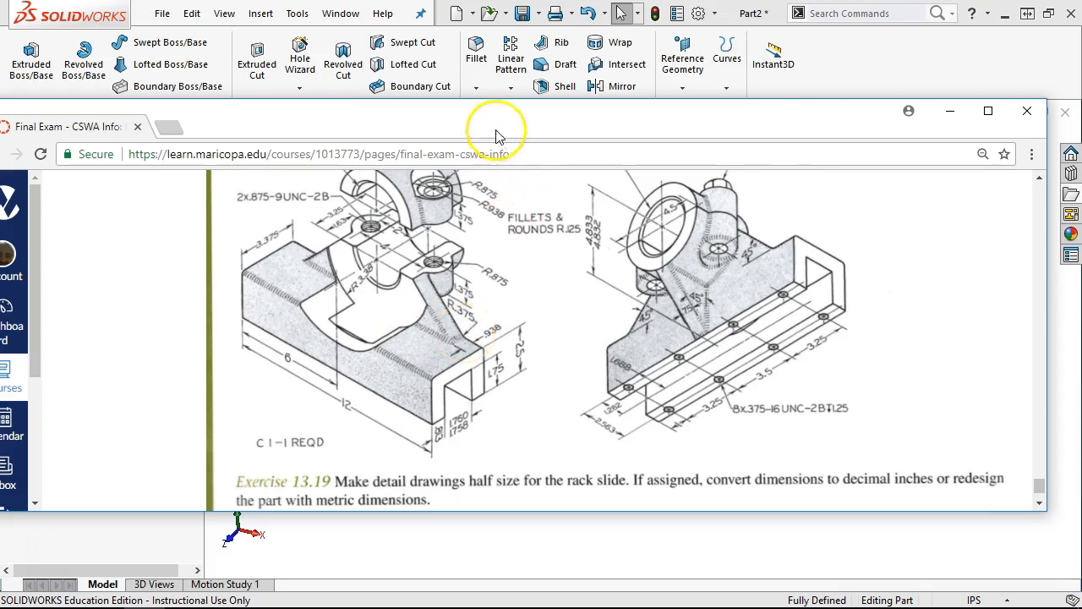
pyautogui.moveTo(488, 116); pyautogui.dragTo(1081, 153)
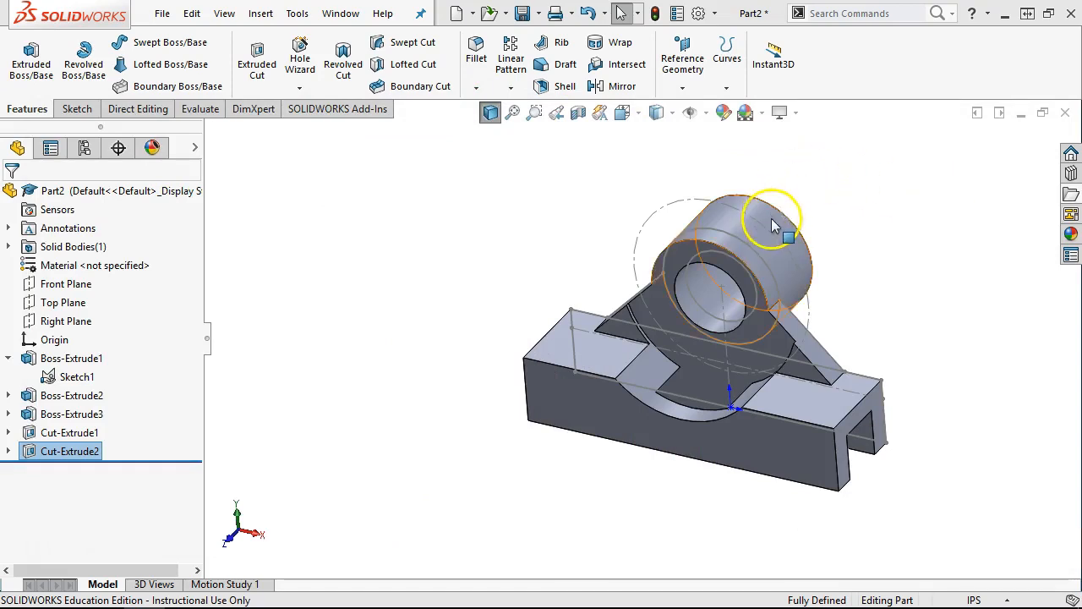
pyautogui.moveTo(834, 297)
pyautogui.mouseDown(button='middle')
pyautogui.moveTo(856, 240)
pyautogui.moveTo(843, 302)
pyautogui.mouseUp(button='middle')
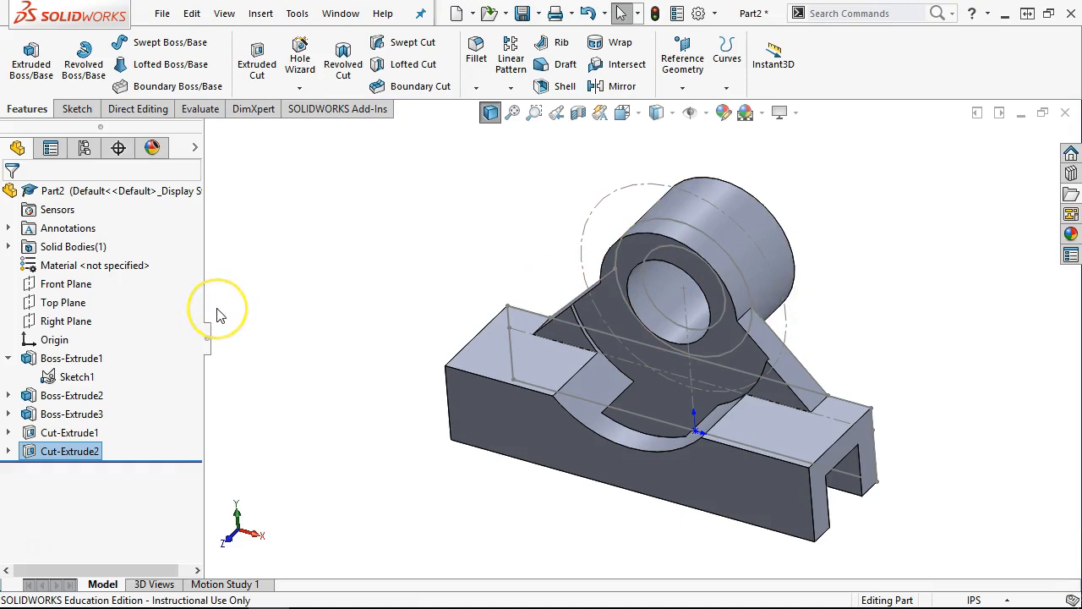
pyautogui.moveTo(259, 307)
pyautogui.mouseDown(button='middle')
pyautogui.moveTo(254, 296)
pyautogui.moveTo(259, 307)
pyautogui.mouseUp(button='middle')
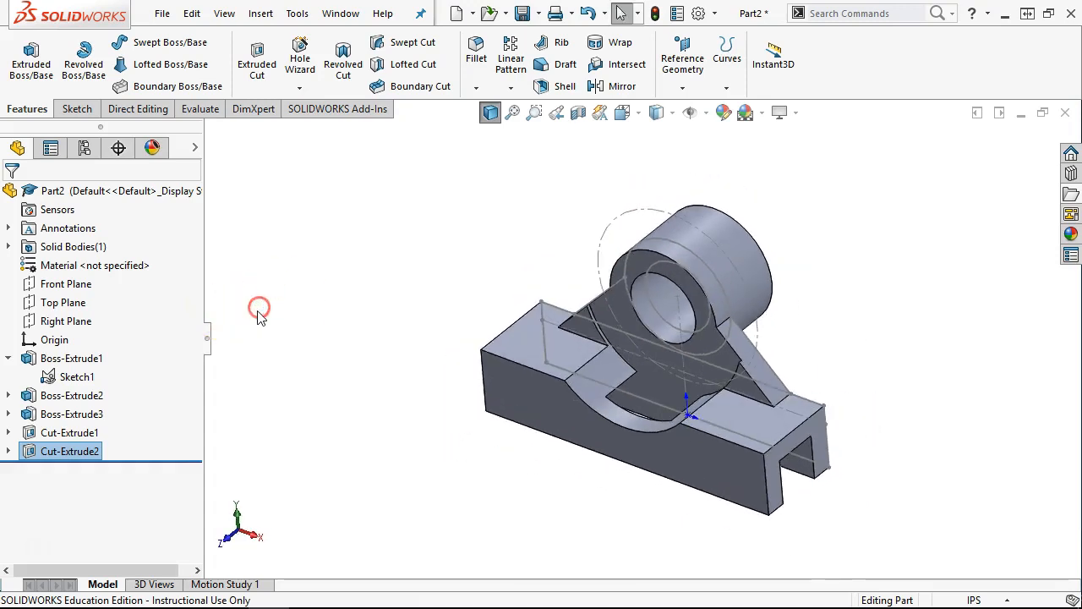
# Create a reference plane parallel to the Top Plane through the center point of Sketch1's circles
pyautogui.click(677, 297)
pyautogui.keyDown('ctrl'); pyautogui.click(68, 302); pyautogui.keyUp('ctrl')
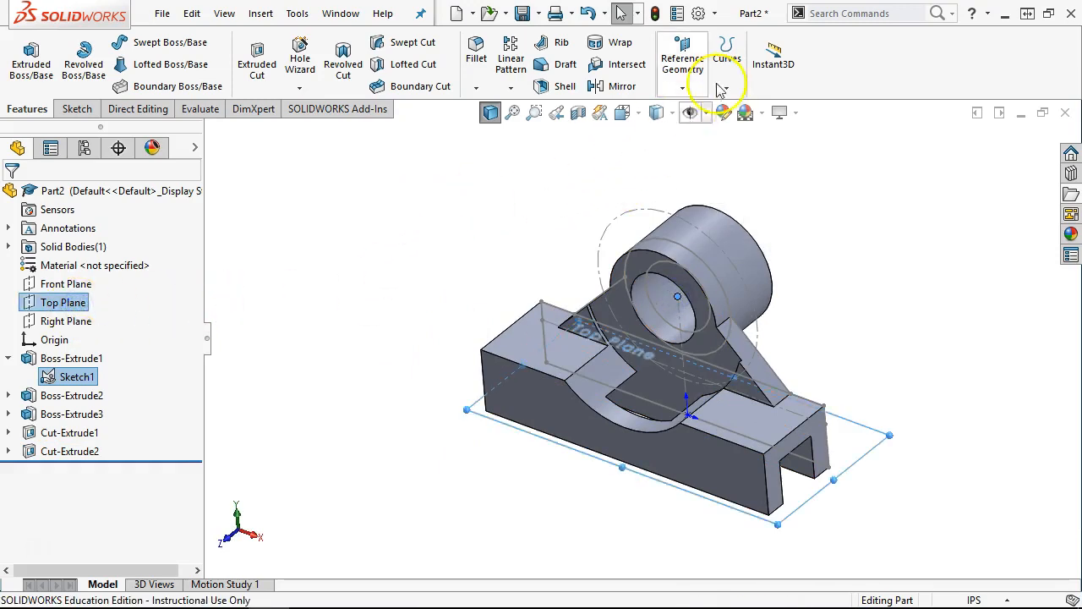
pyautogui.click(686, 88)
pyautogui.click(698, 110)
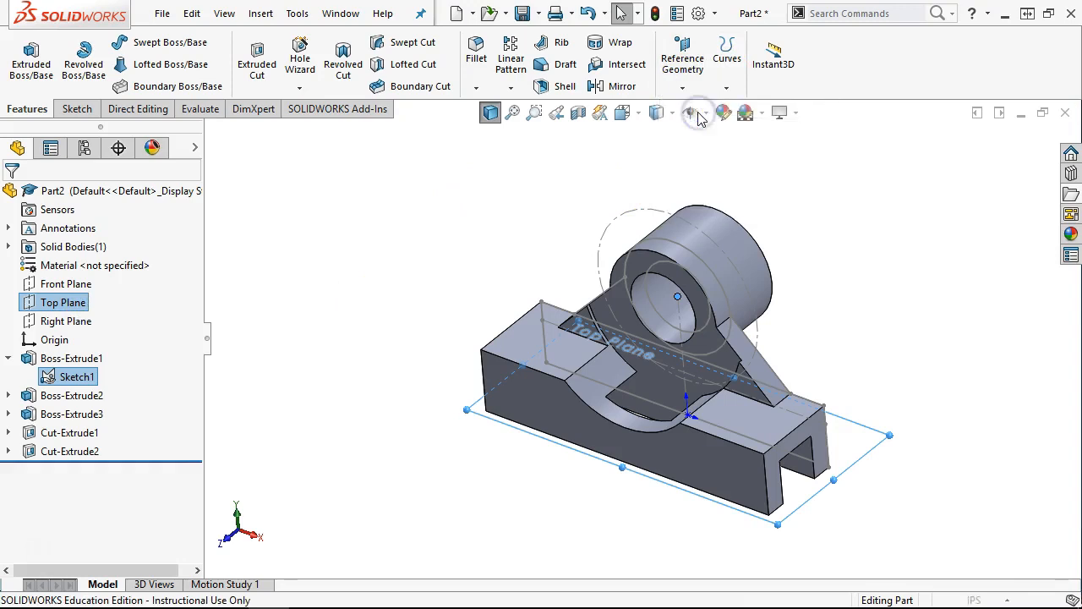
pyautogui.click(677, 298)
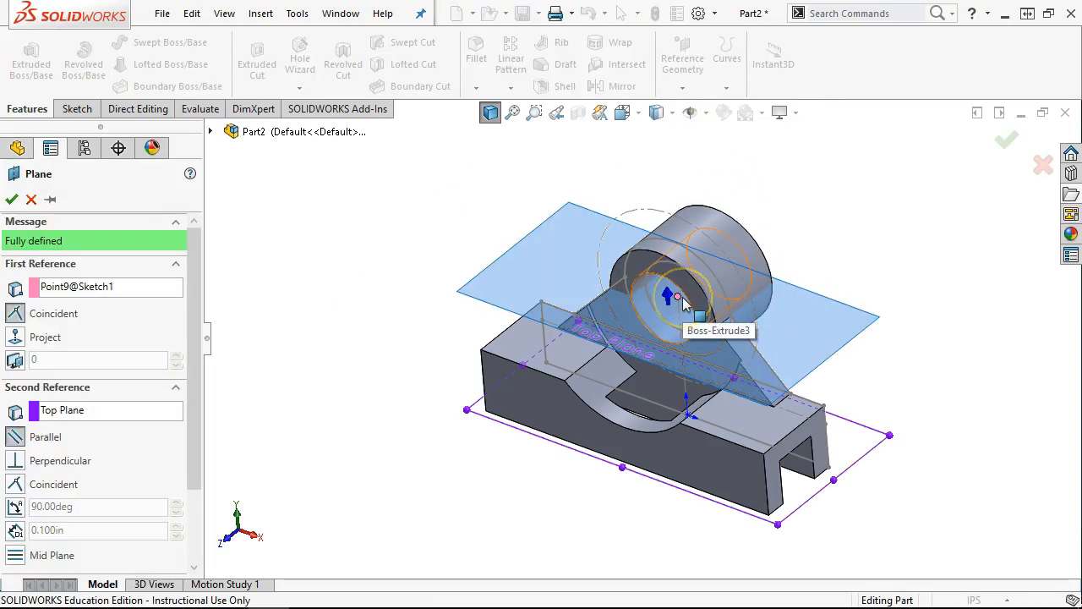
pyautogui.click(12, 198)
# Start a sketch on the new plane and draw a circle about 1.23 in in diameter beside the cylinder's right side
pyautogui.rightClick(850, 309)
pyautogui.click(865, 284)
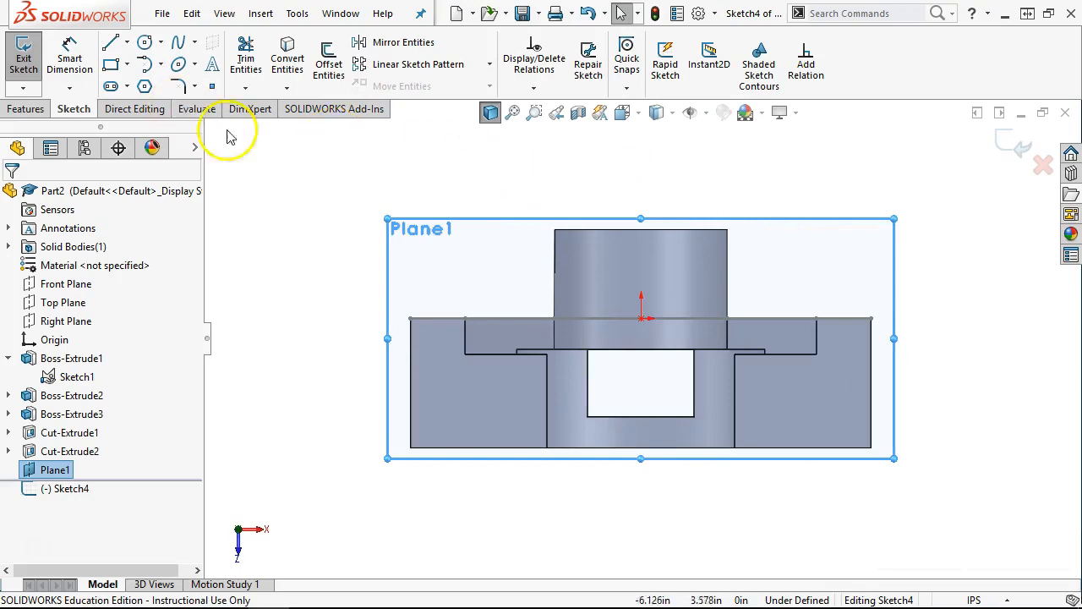
pyautogui.click(144, 42)
pyautogui.click(747, 287)
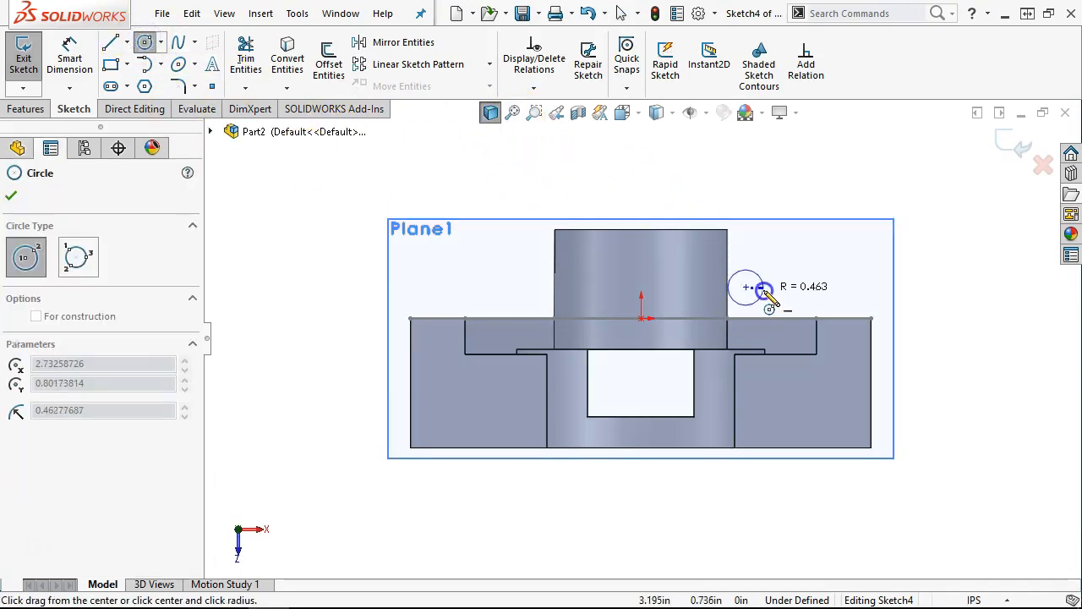
pyautogui.click(771, 290)
pyautogui.rightClick(759, 151)
pyautogui.click(802, 161)
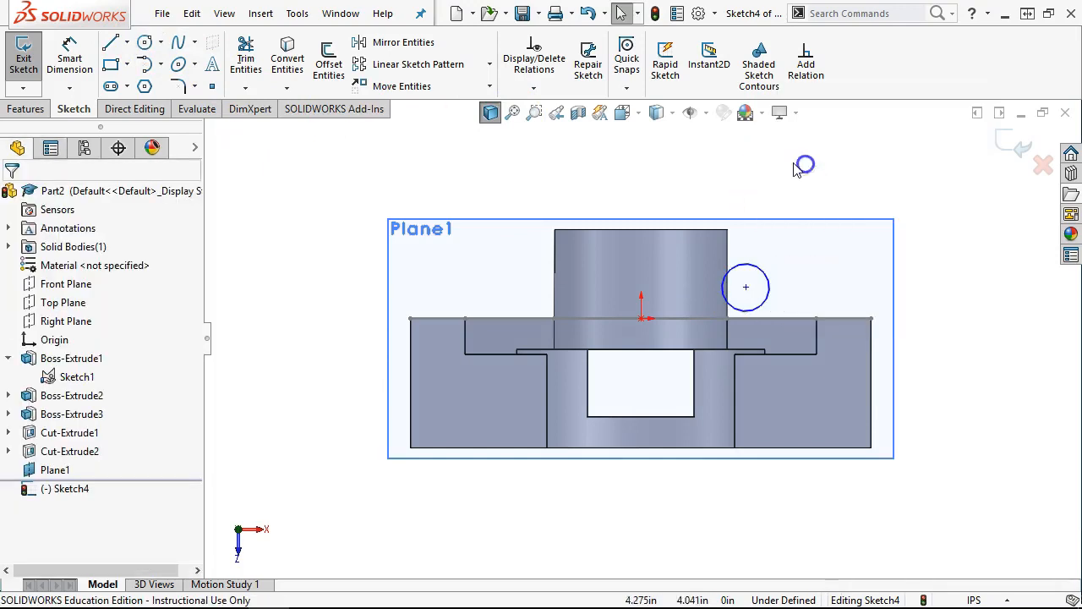
# Draw a vertical centerline from the base's front edge to the cylinder's rear edge and mirror the circle about it
pyautogui.click(126, 42)
pyautogui.click(156, 85)
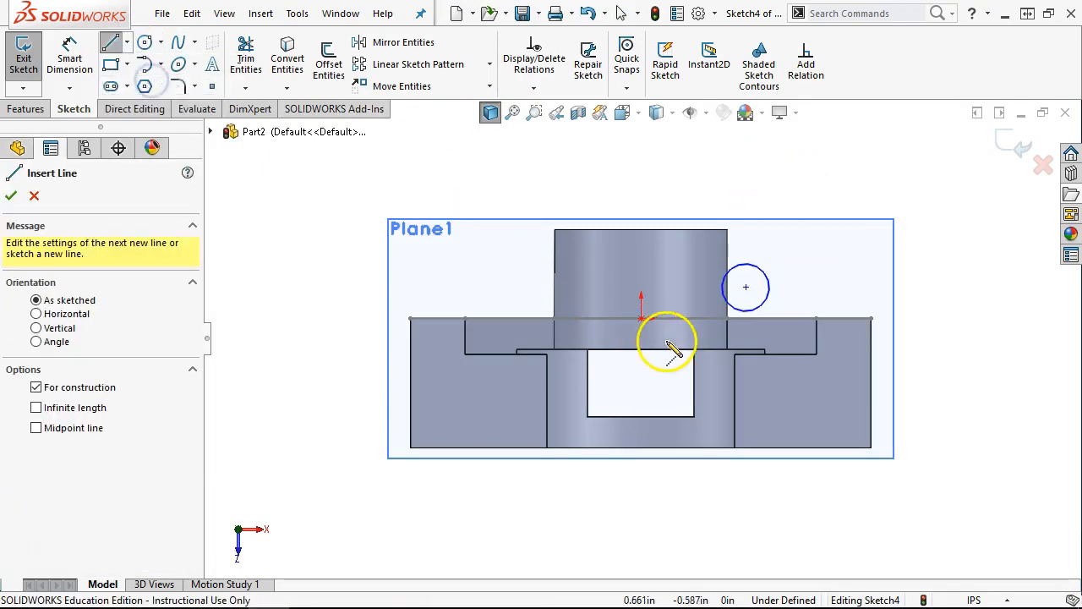
pyautogui.click(640, 446)
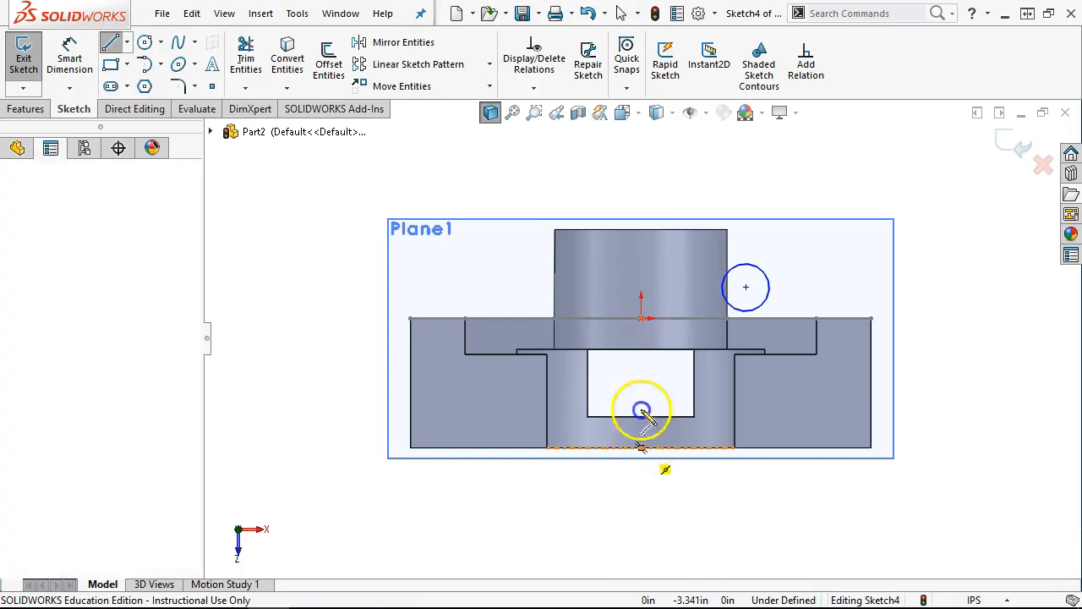
pyautogui.click(640, 229)
pyautogui.rightClick(677, 127)
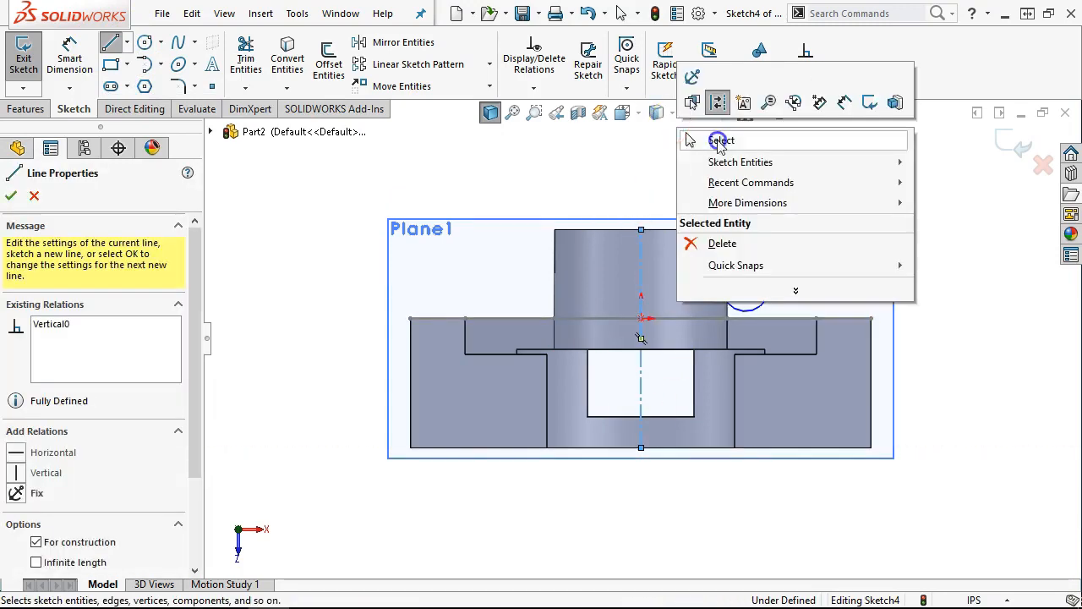
pyautogui.click(721, 141)
pyautogui.click(763, 272)
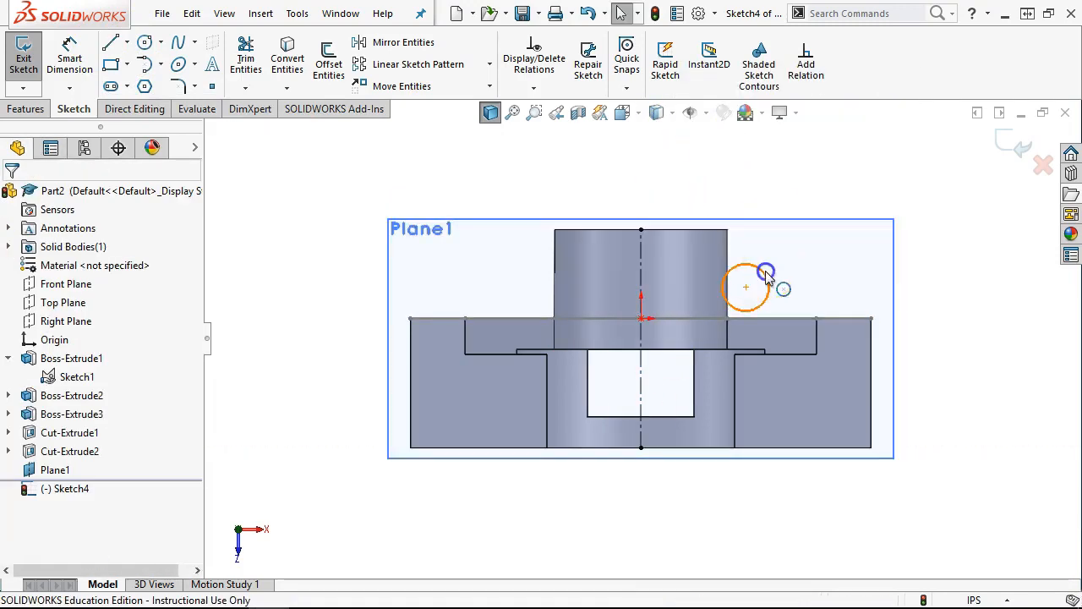
pyautogui.keyDown('ctrl'); pyautogui.click(641, 270); pyautogui.keyUp('ctrl')
pyautogui.click(378, 42)
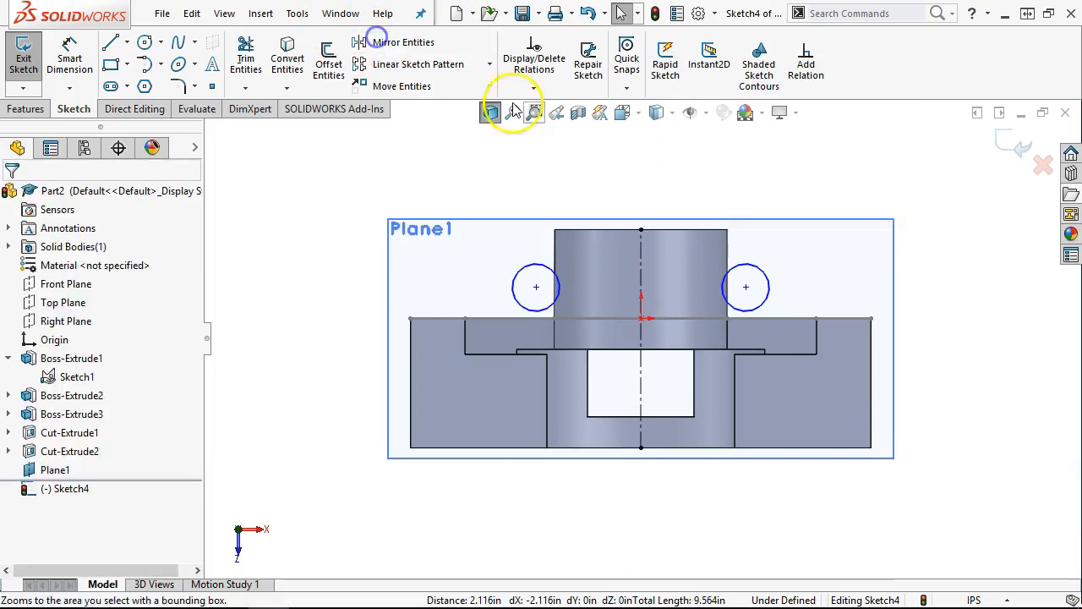
# Dimension the right-hand circle's diameter as 1.75 in
pyautogui.rightClick(759, 165)
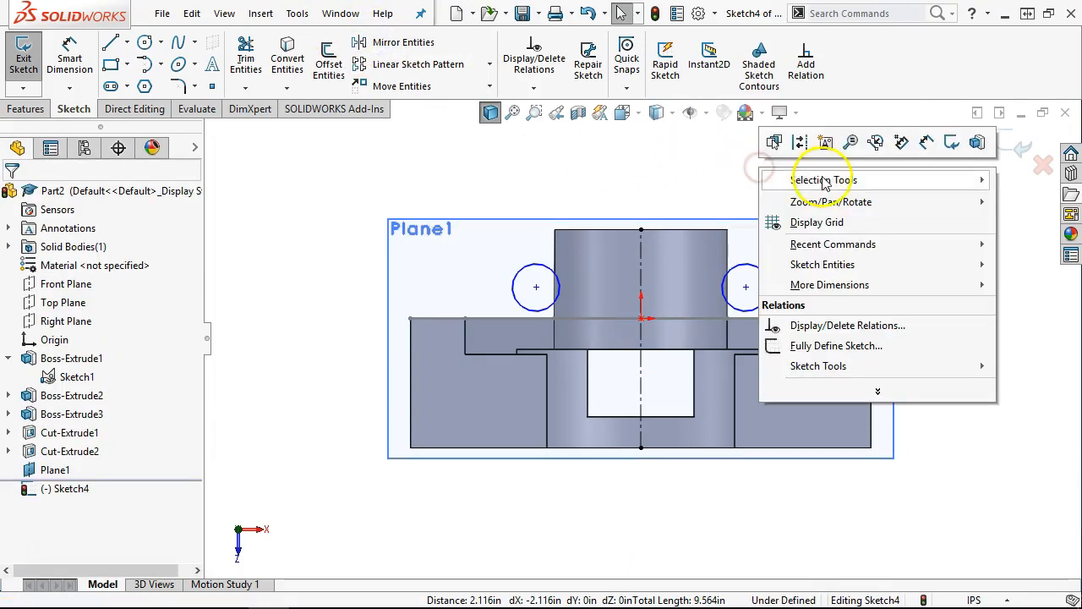
pyautogui.click(925, 142)
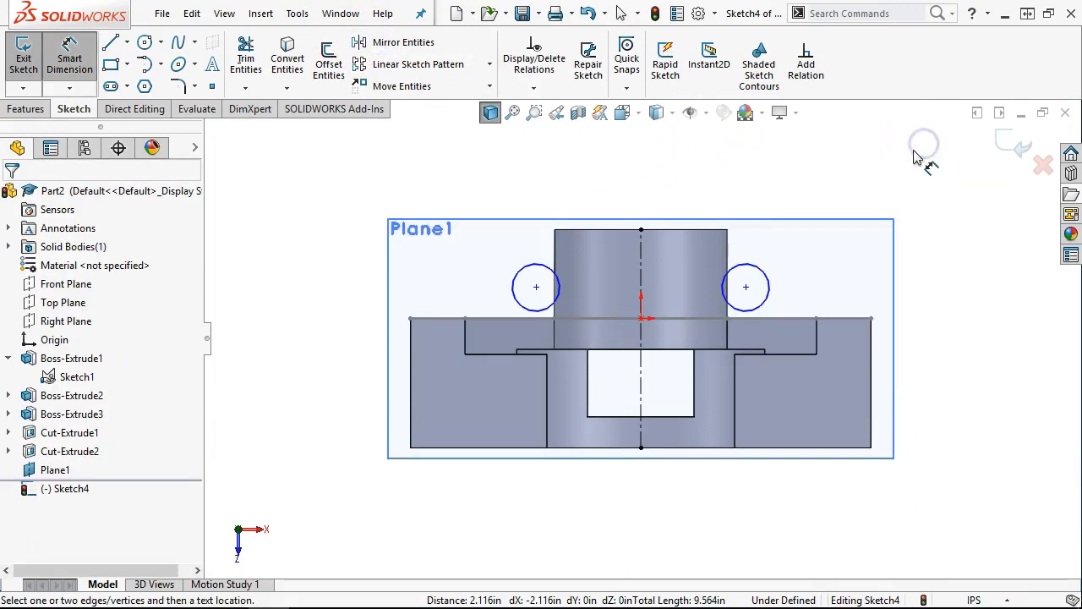
pyautogui.click(771, 283)
pyautogui.click(840, 190)
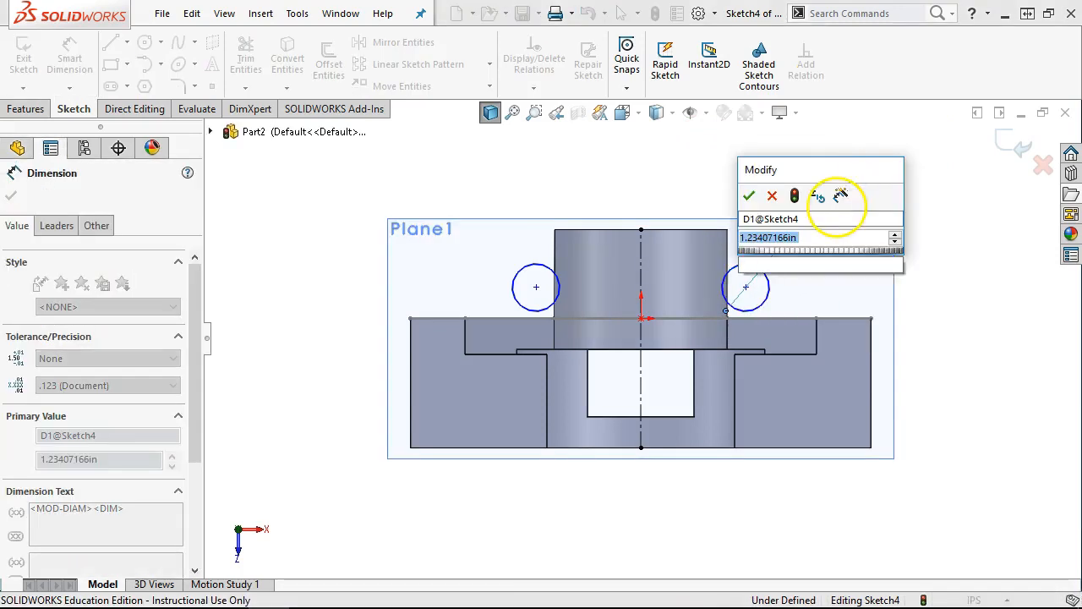
pyautogui.write('1.75')
pyautogui.press('Return')
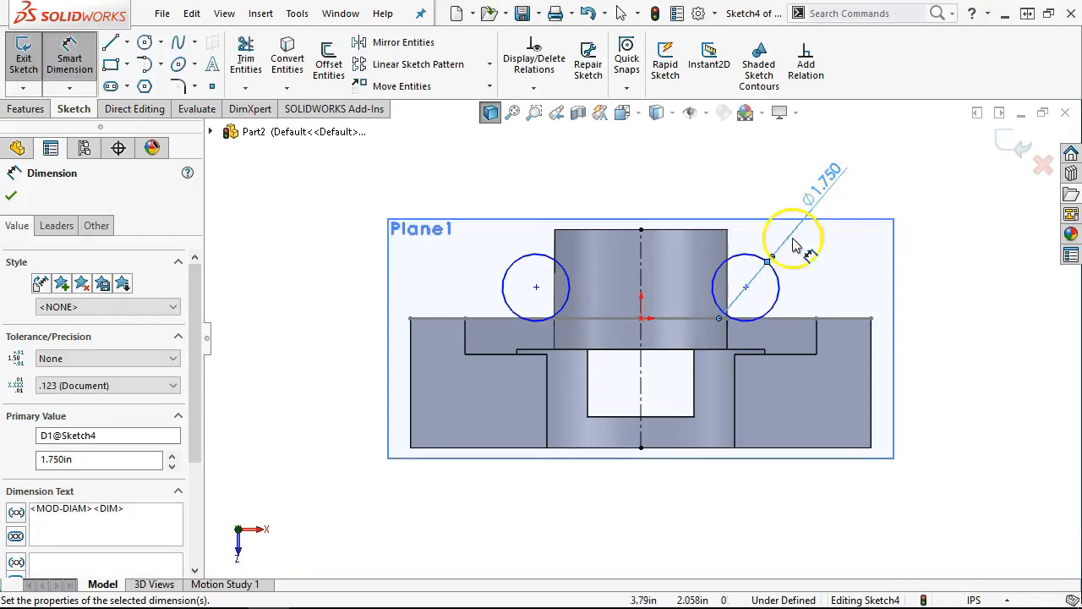
# Dimension the center distance between the two circles as 4 in and switch the display style to Hidden Lines Visible
pyautogui.click(534, 256)
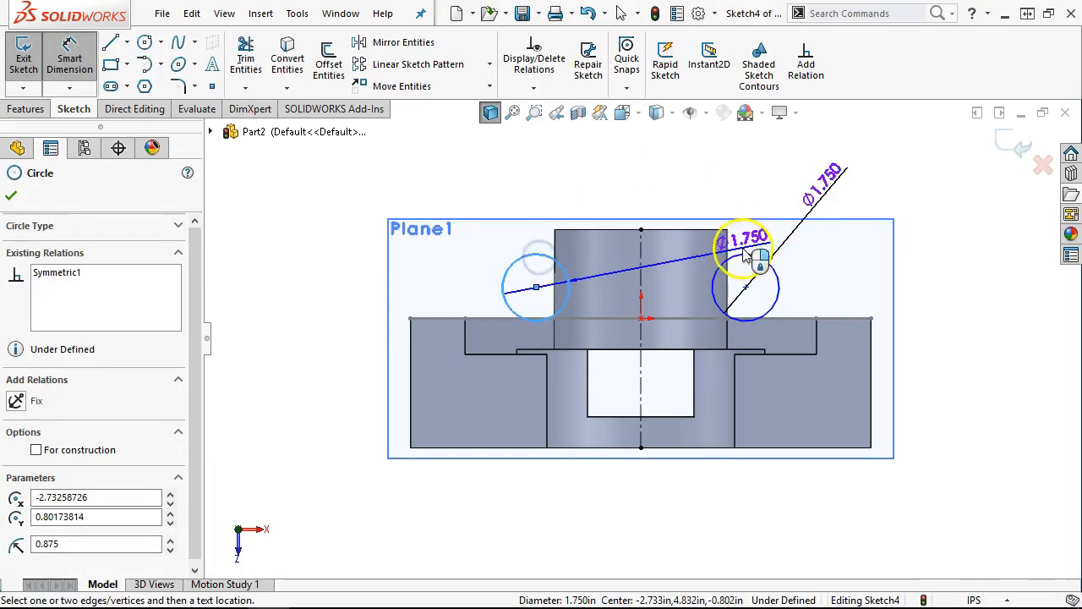
pyautogui.click(745, 256)
pyautogui.click(653, 187)
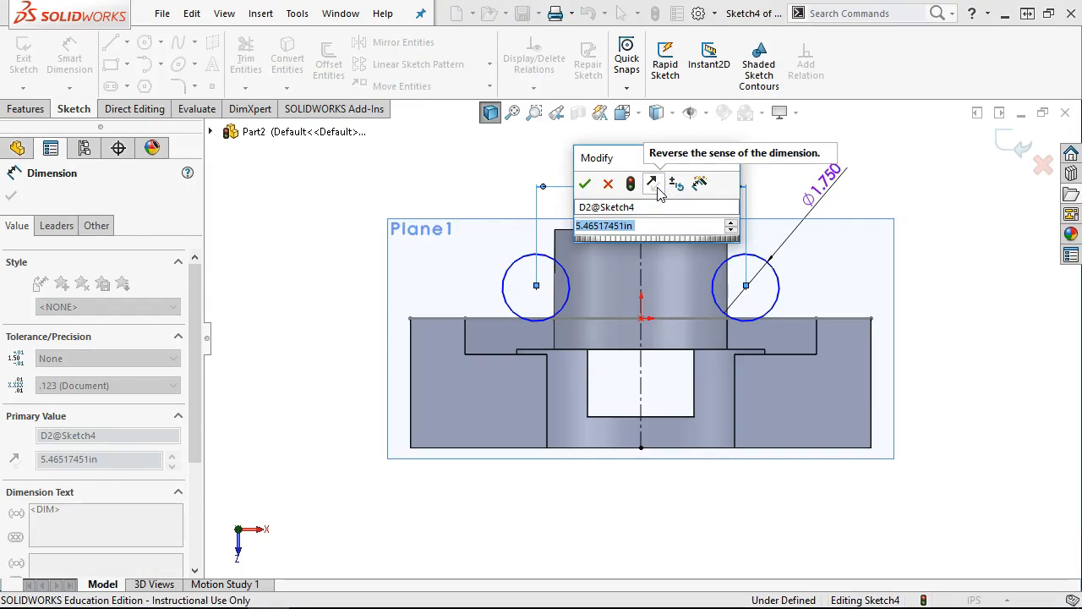
pyautogui.write('4')
pyautogui.press('Return')
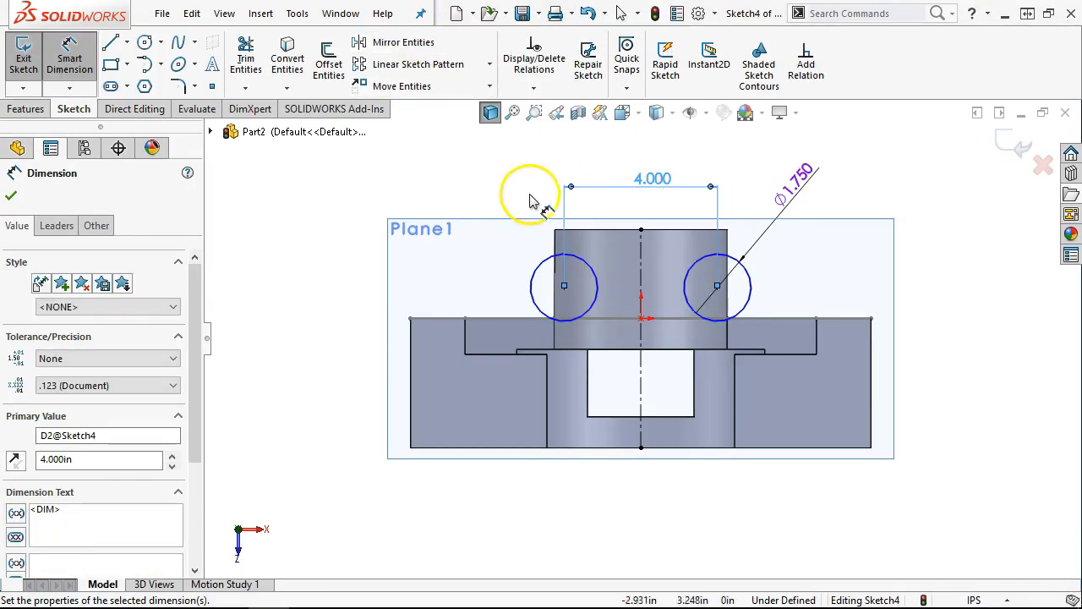
pyautogui.rightClick(502, 167)
pyautogui.click(558, 217)
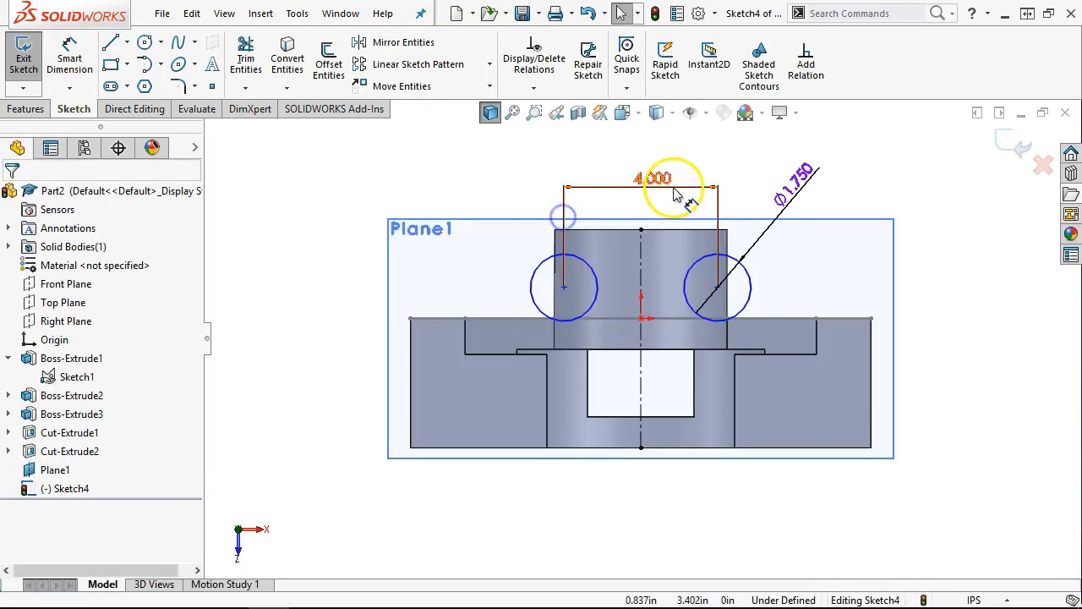
pyautogui.click(674, 113)
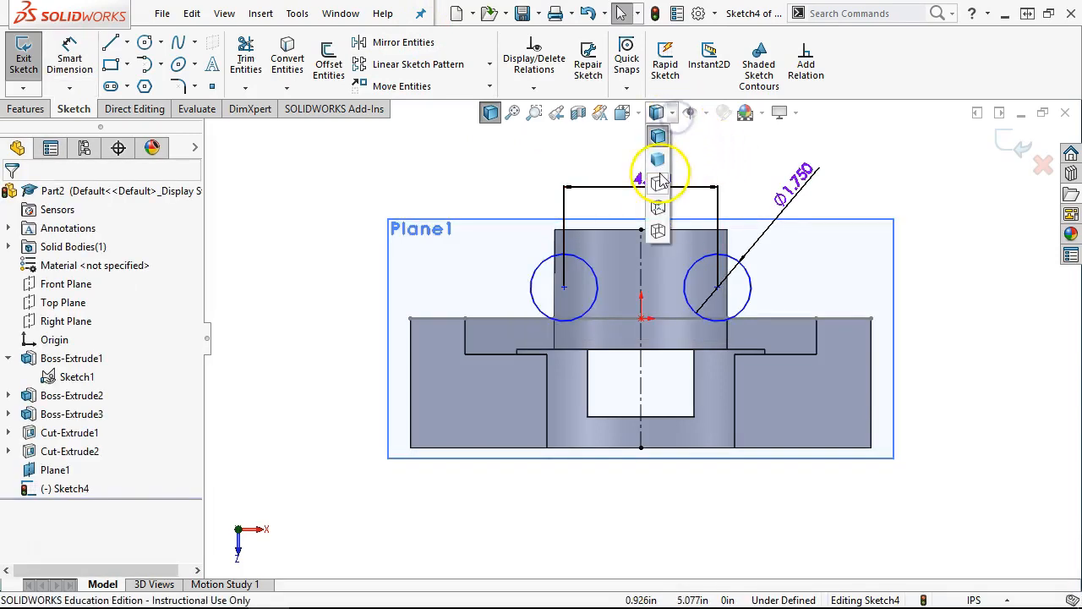
pyautogui.click(659, 207)
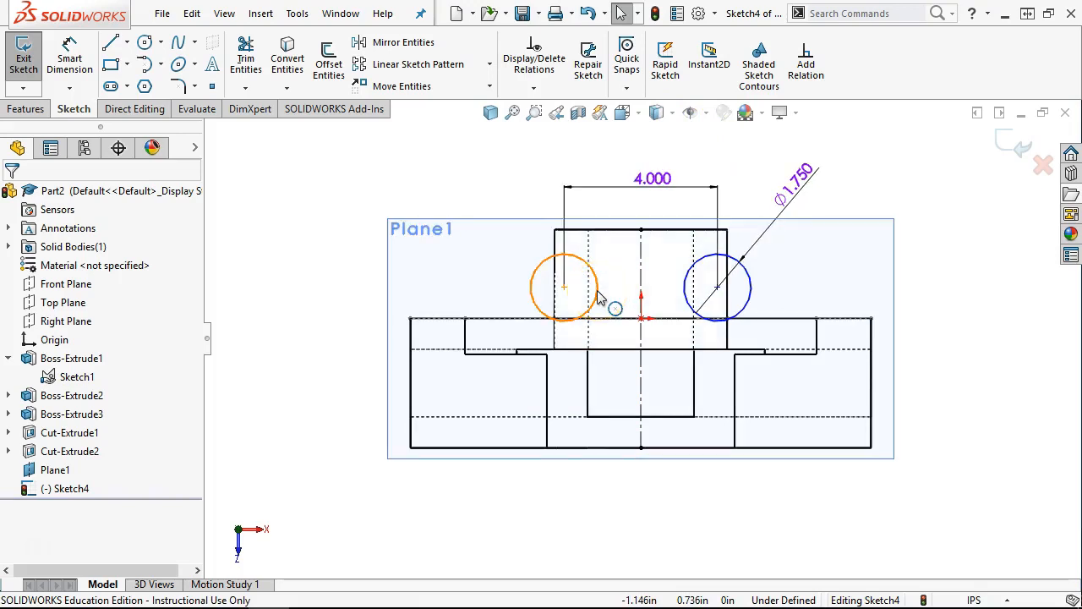
# Exit the sketch of the two boss circles and switch the display style to Shaded With Edges
pyautogui.press('z')
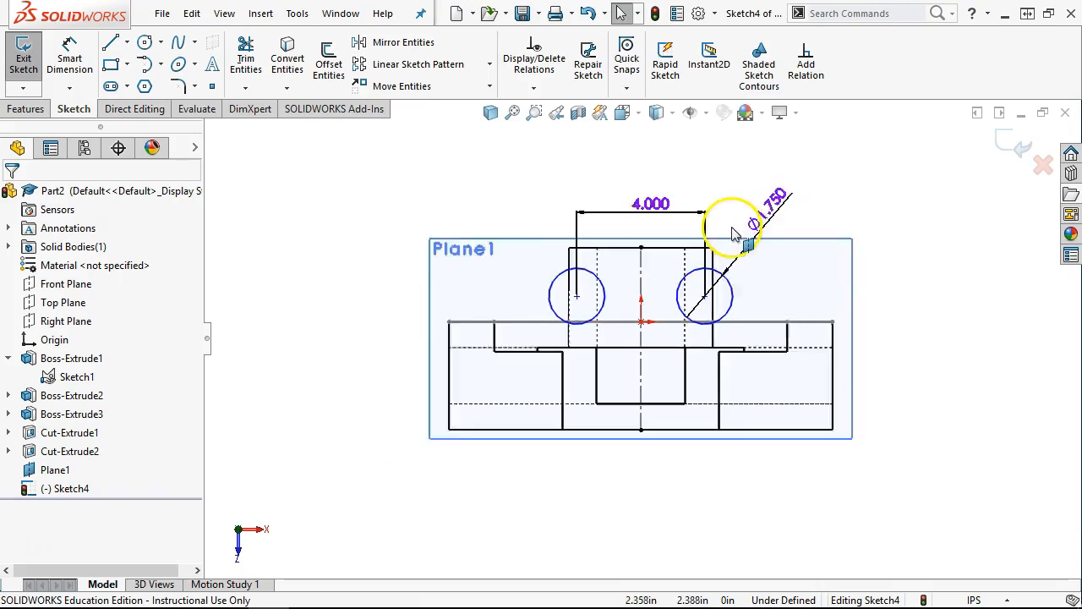
pyautogui.moveTo(732, 238)
pyautogui.mouseDown(button='middle')
pyautogui.moveTo(712, 120)
pyautogui.moveTo(770, 214)
pyautogui.moveTo(766, 152)
pyautogui.moveTo(757, 149)
pyautogui.moveTo(764, 207)
pyautogui.mouseUp(button='middle')
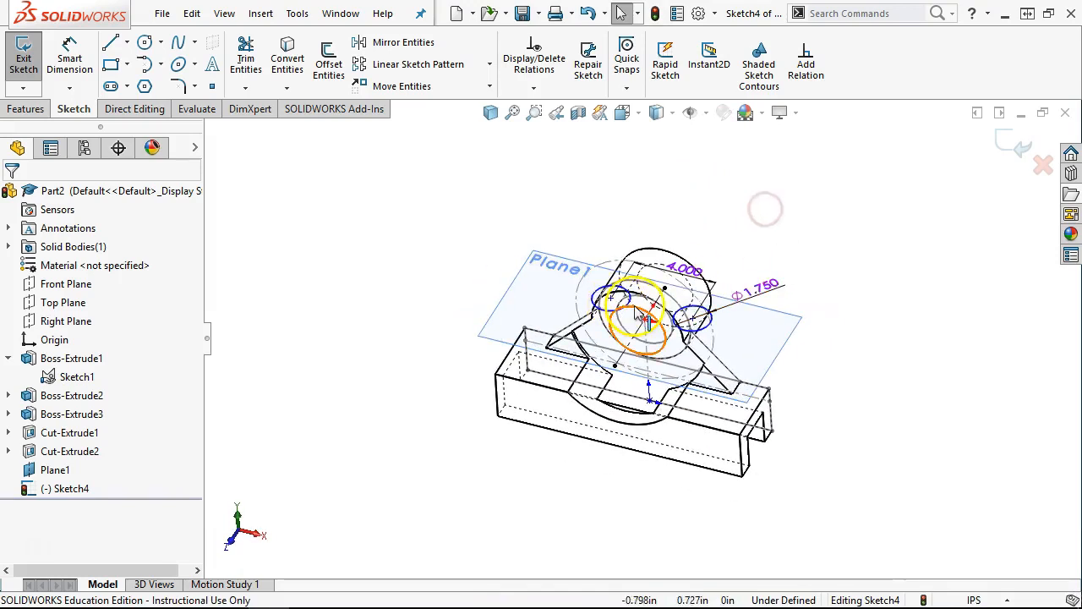
pyautogui.click(1012, 139)
pyautogui.click(491, 113)
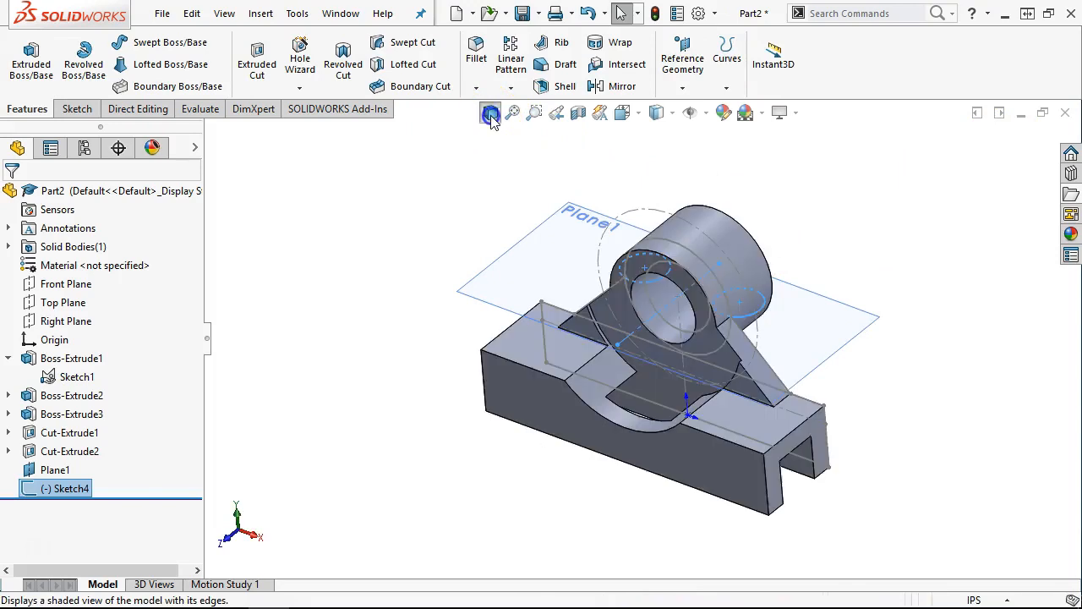
# Edit the bored cylinder's extrusion, replacing its ring contour with the outer 4.5 in circle and keeping it Blind at 3.25 in
pyautogui.click(661, 302)
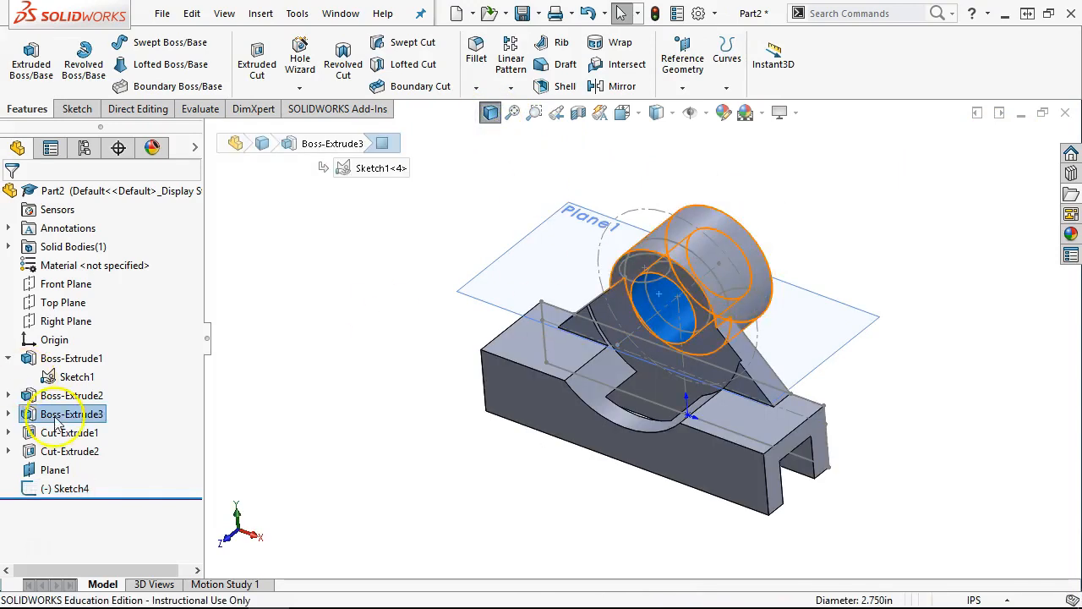
pyautogui.click(8, 414)
pyautogui.click(61, 432)
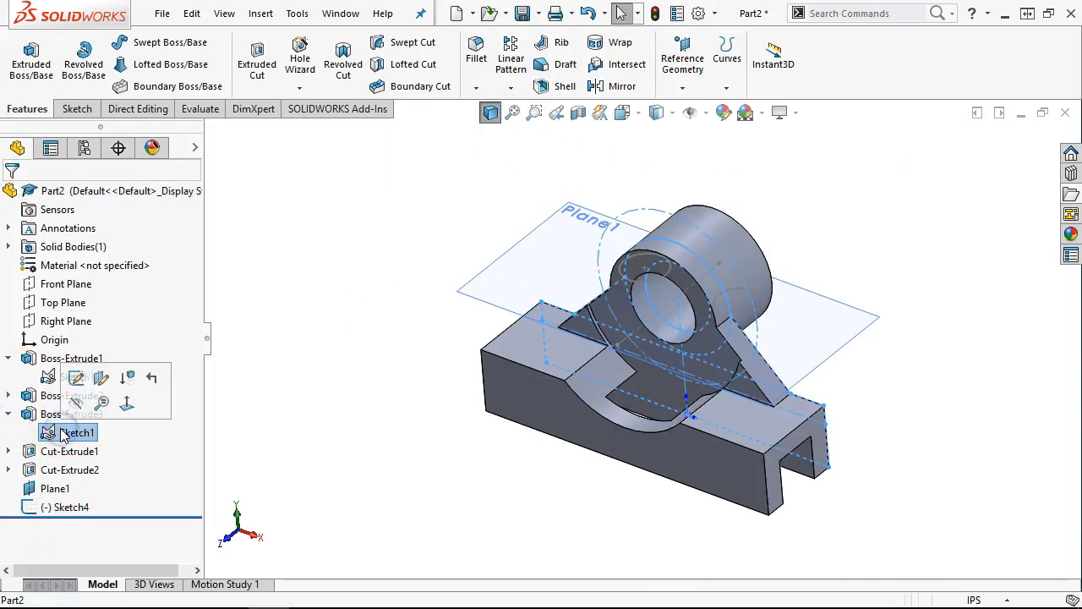
pyautogui.rightClick(42, 411)
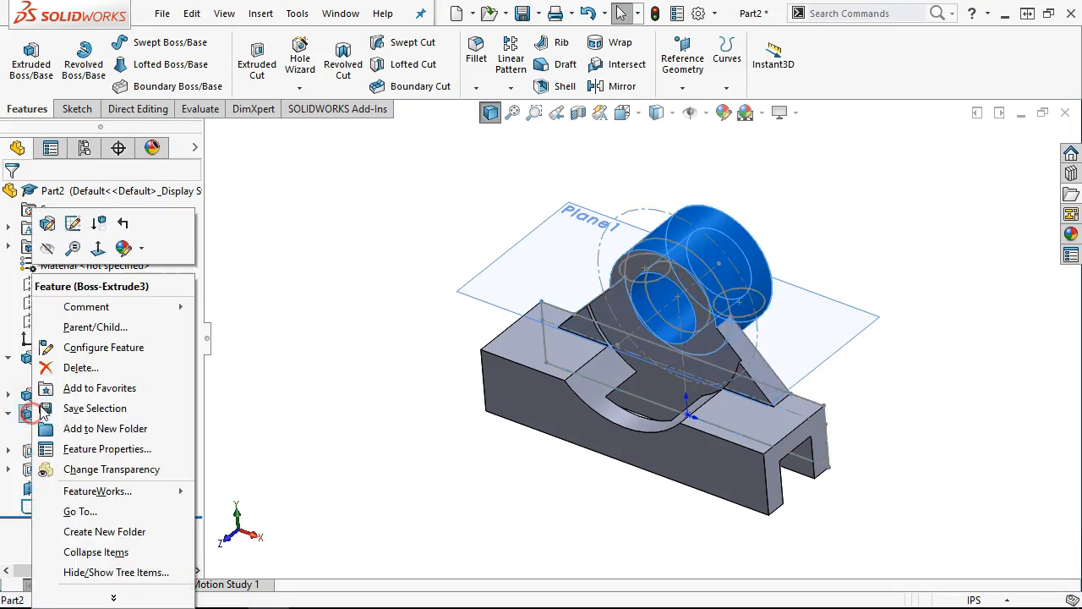
pyautogui.click(46, 222)
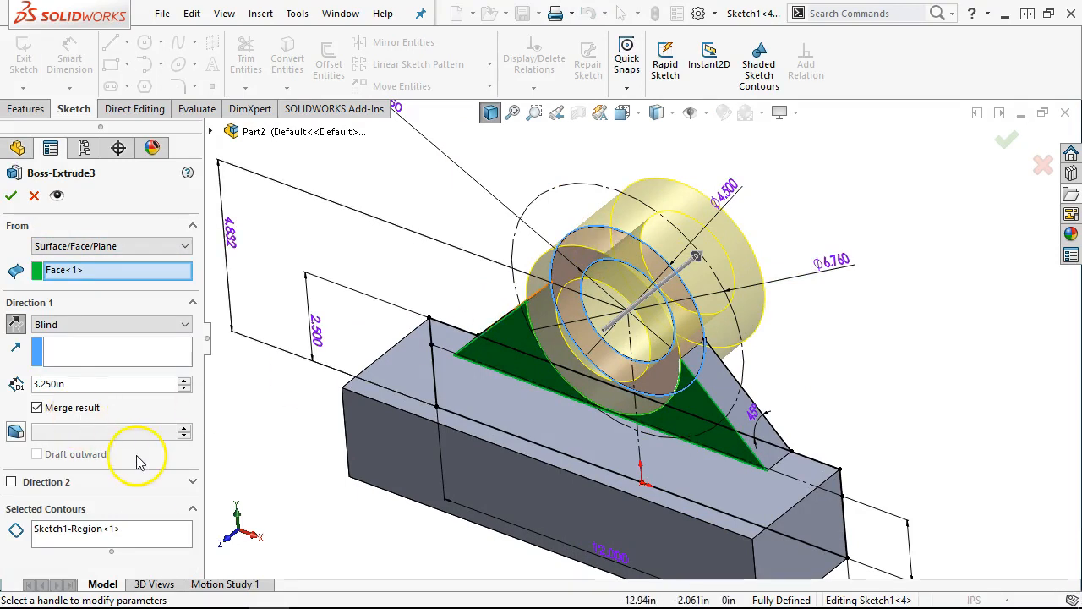
pyautogui.click(157, 530)
pyautogui.press('Delete')
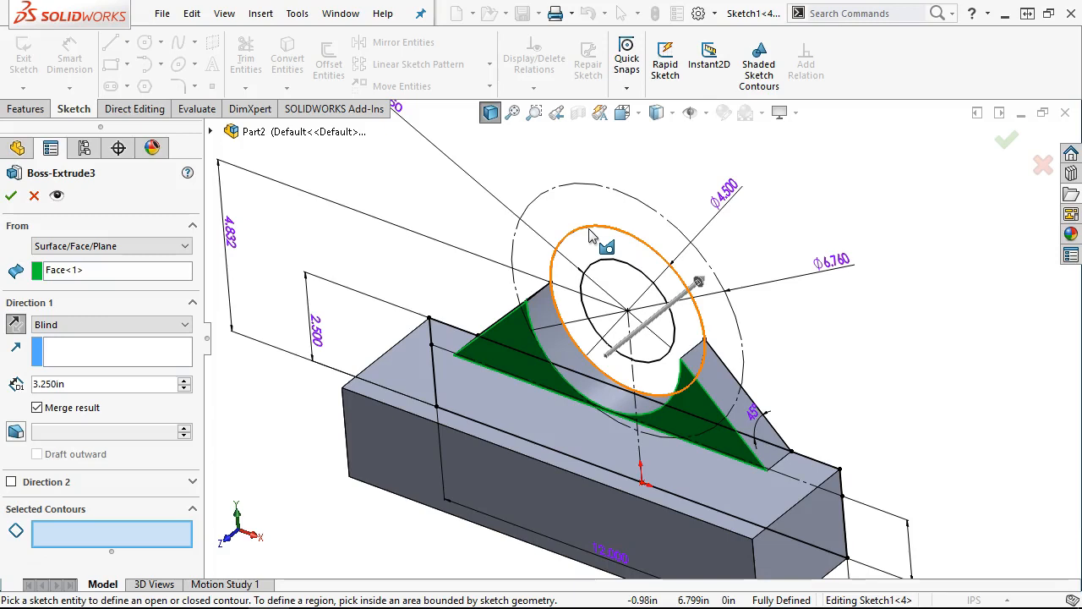
pyautogui.click(592, 239)
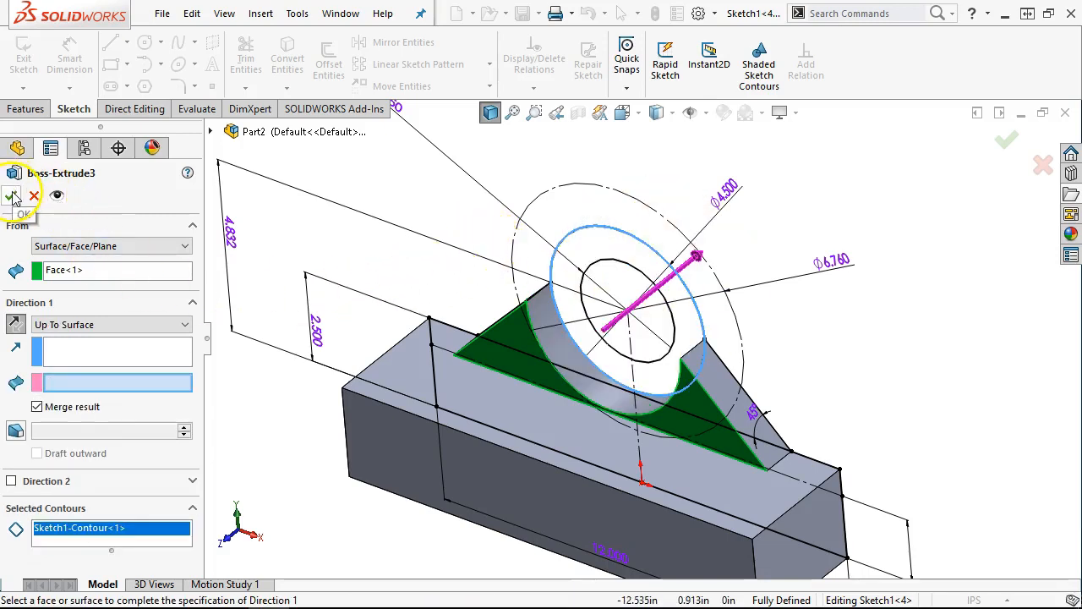
pyautogui.click(88, 280)
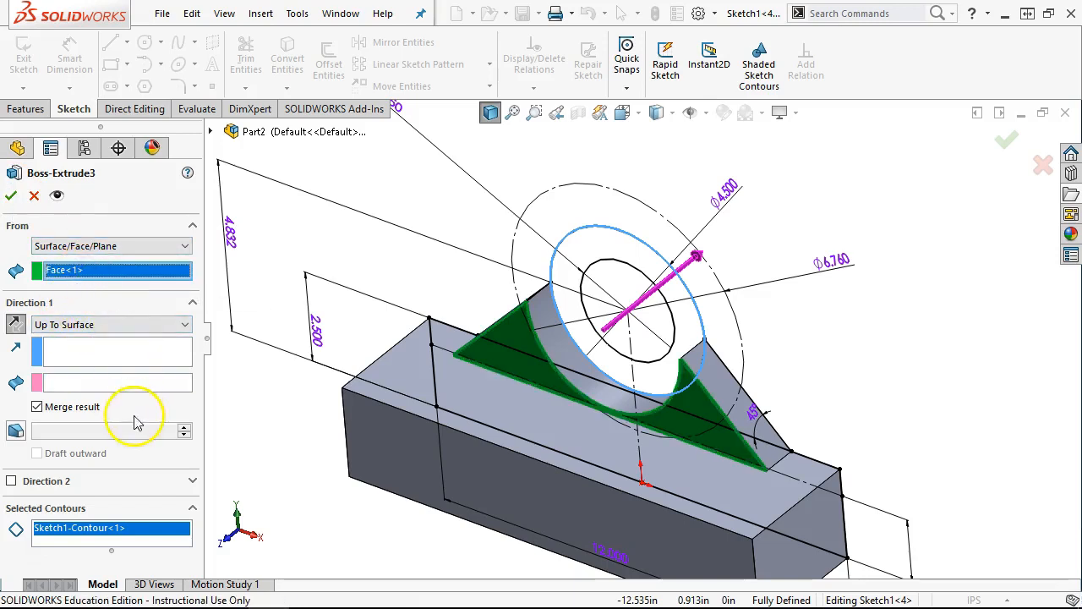
pyautogui.click(105, 325)
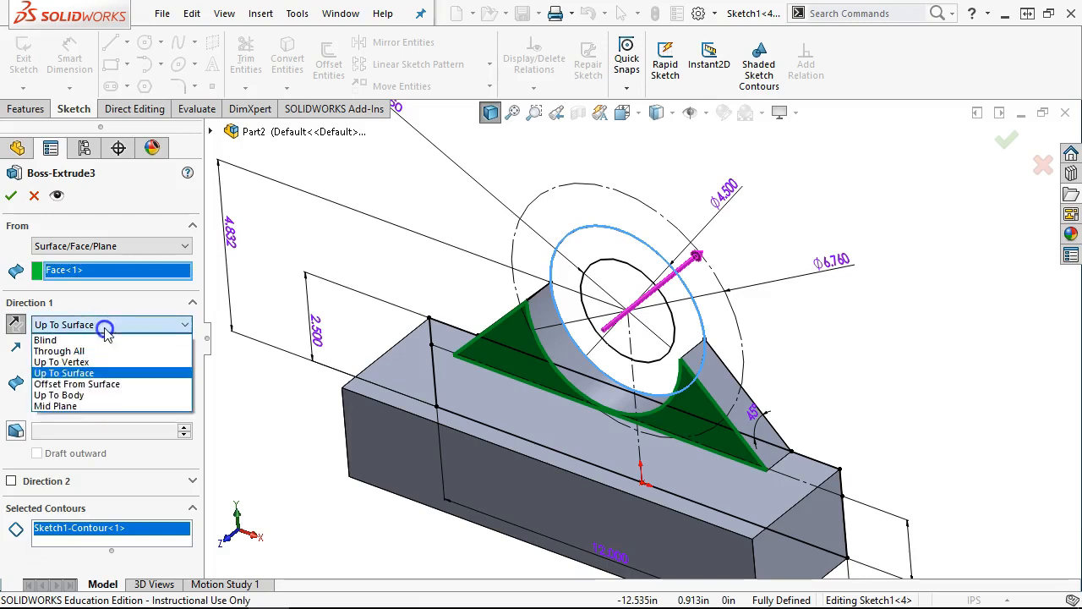
pyautogui.click(85, 340)
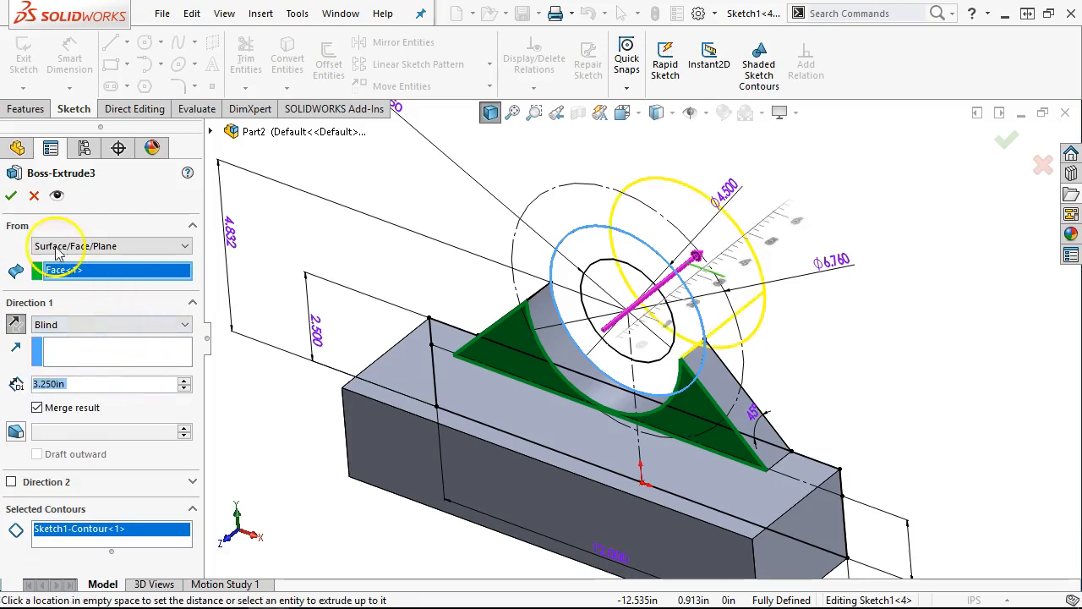
pyautogui.click(9, 195)
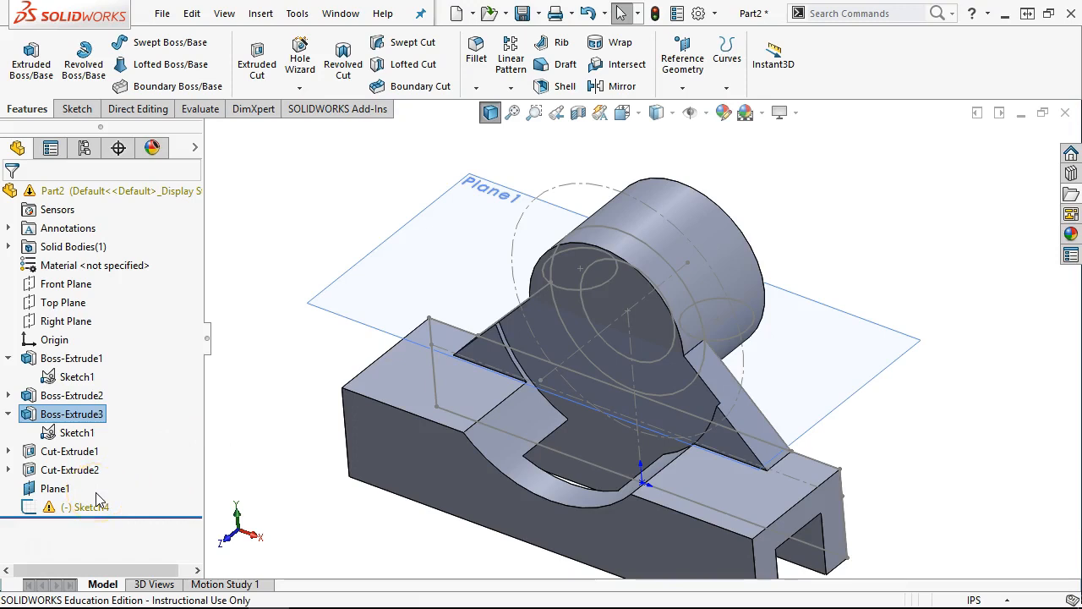
# Reopen the sketch of the two boss circles and check the relation on the centerline's rear endpoint
pyautogui.moveTo(96, 504)
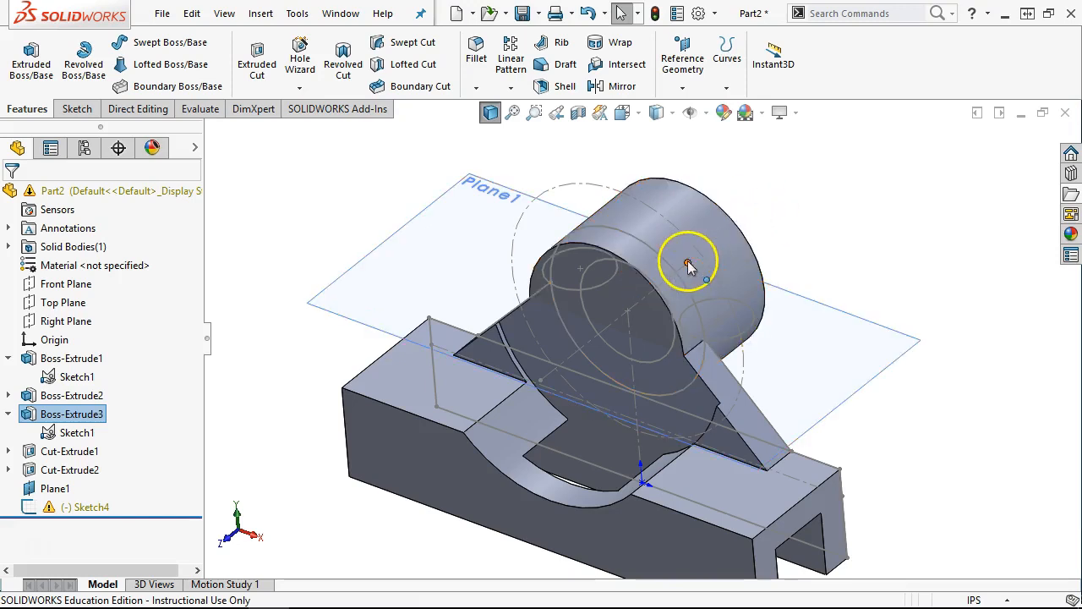
pyautogui.rightClick(92, 512)
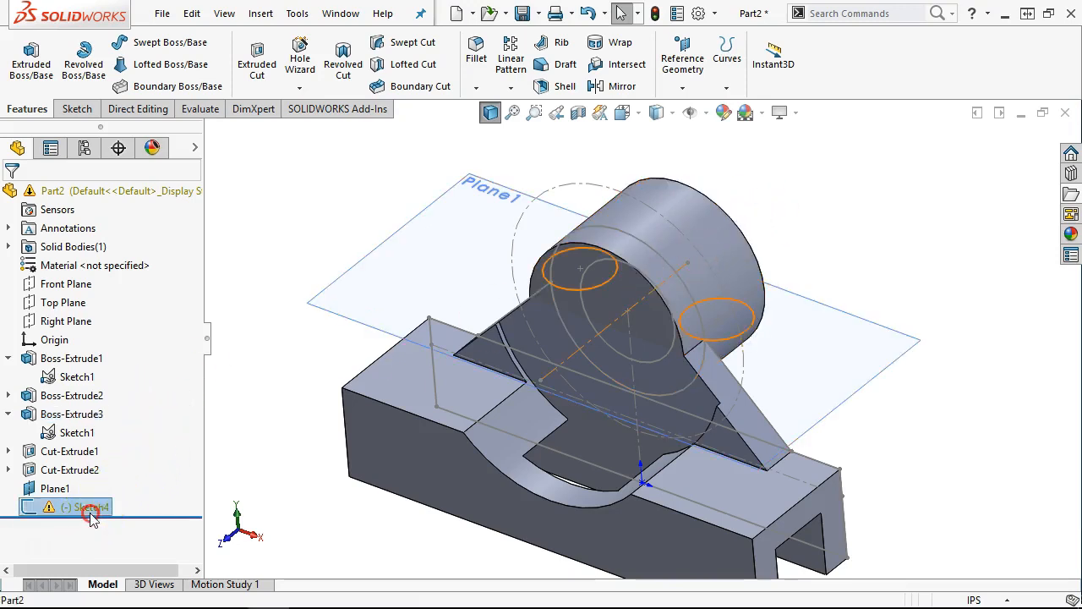
pyautogui.click(106, 90)
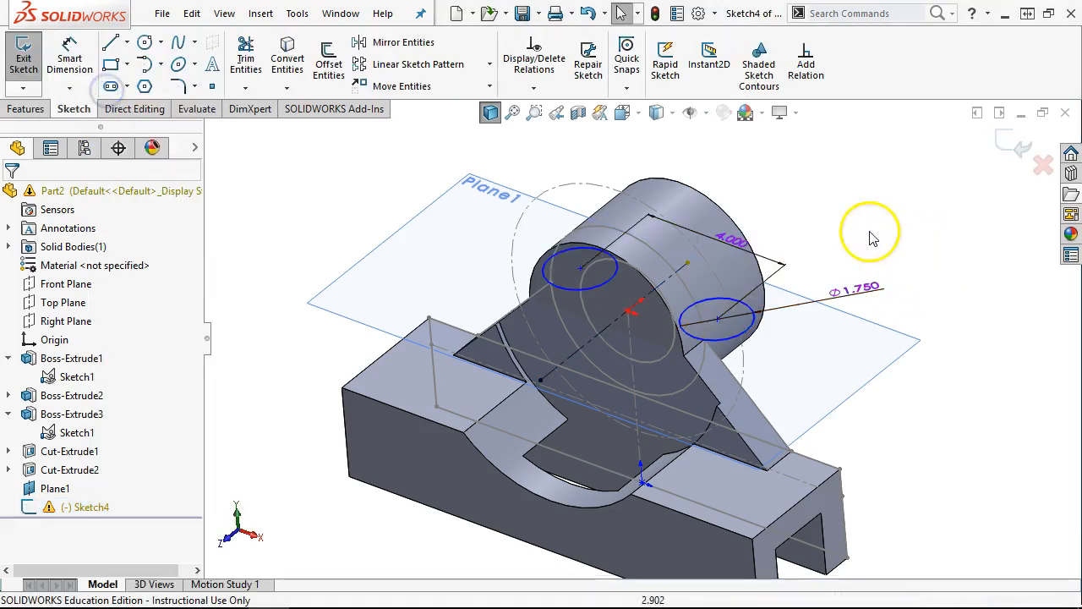
pyautogui.scroll(-5, 701, 266)
pyautogui.click(631, 266)
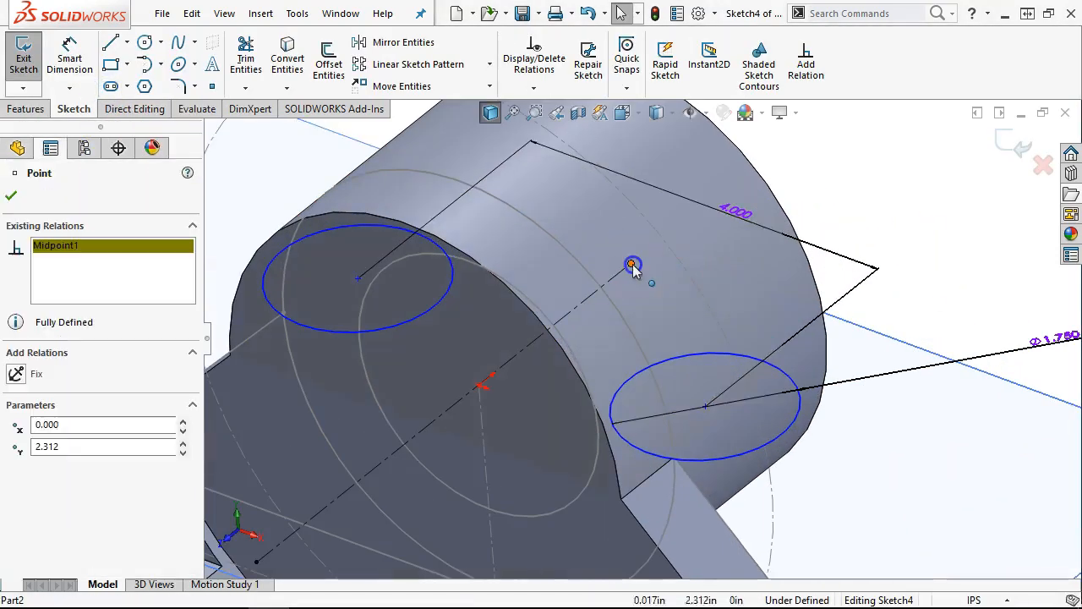
pyautogui.scroll(3, 779, 295)
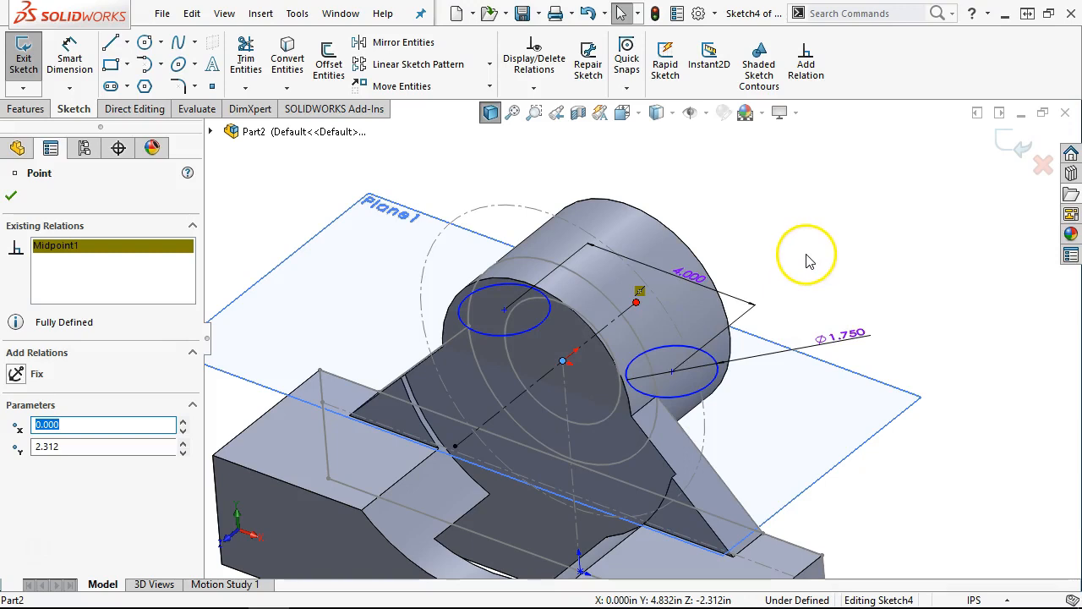
pyautogui.click(807, 261)
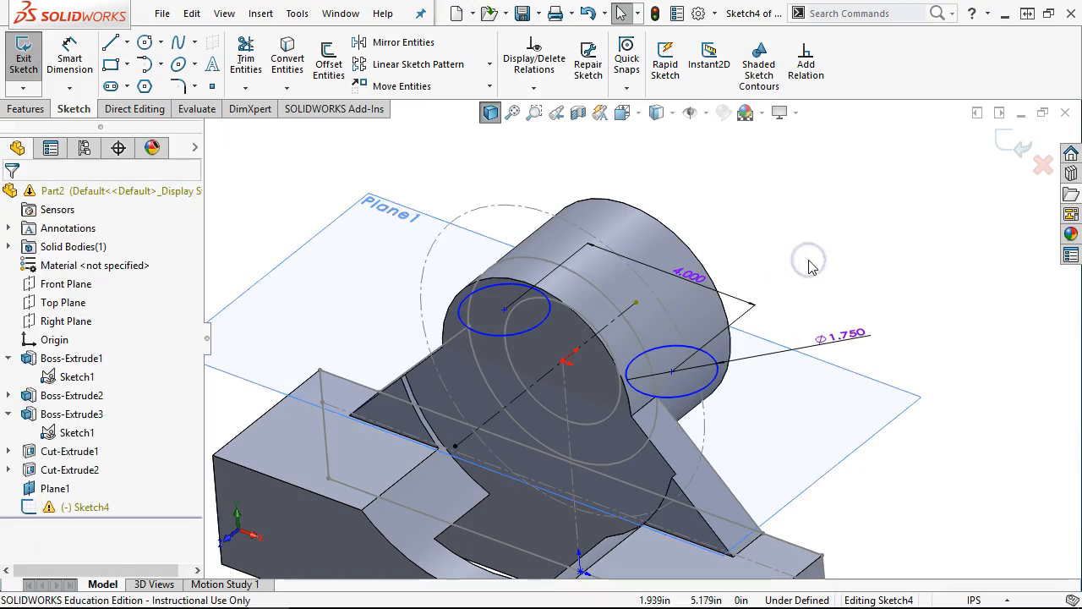
# Delete the midpoint relation on the centerline's rear endpoint and make the point coincident with the cylinder's rear edge
pyautogui.hotkey('ctrl', '8')
pyautogui.click(643, 250)
pyautogui.click(642, 258)
pyautogui.press('Delete')
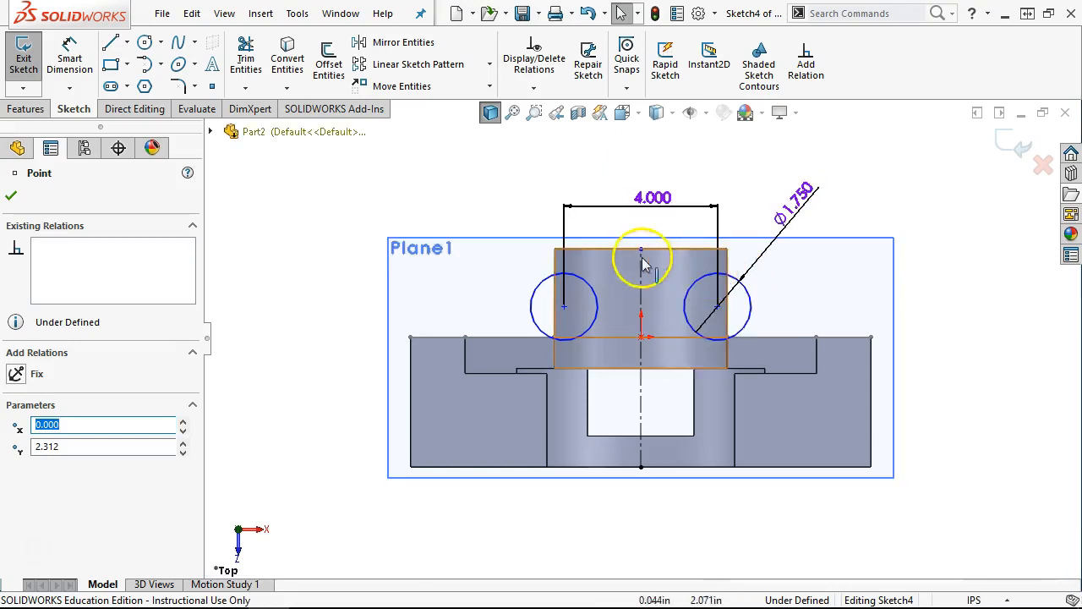
pyautogui.keyDown('ctrl'); pyautogui.click(667, 250); pyautogui.keyUp('ctrl')
pyautogui.click(733, 173)
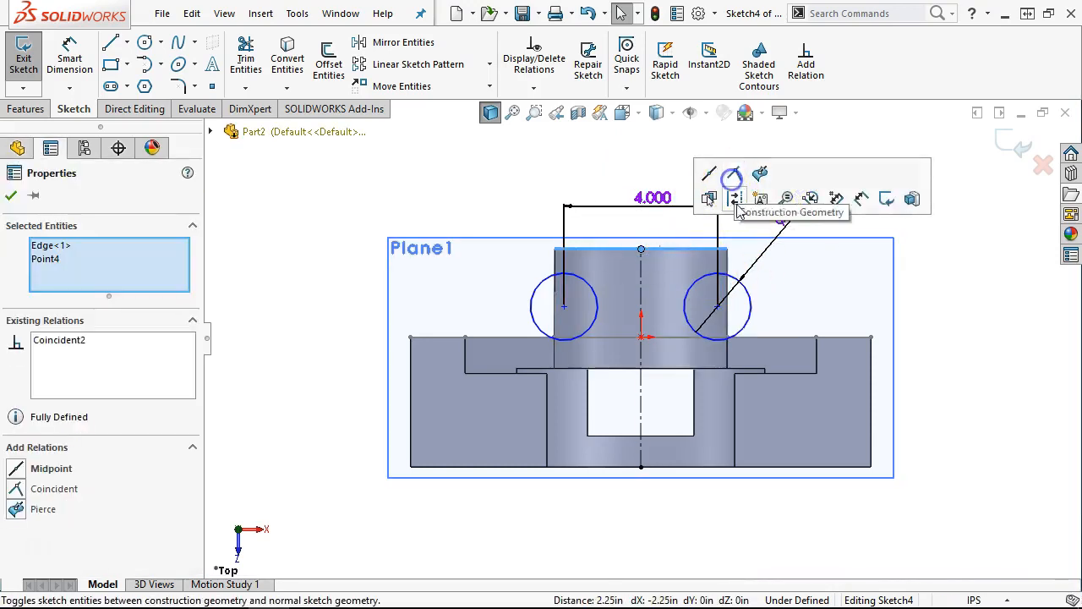
pyautogui.click(829, 280)
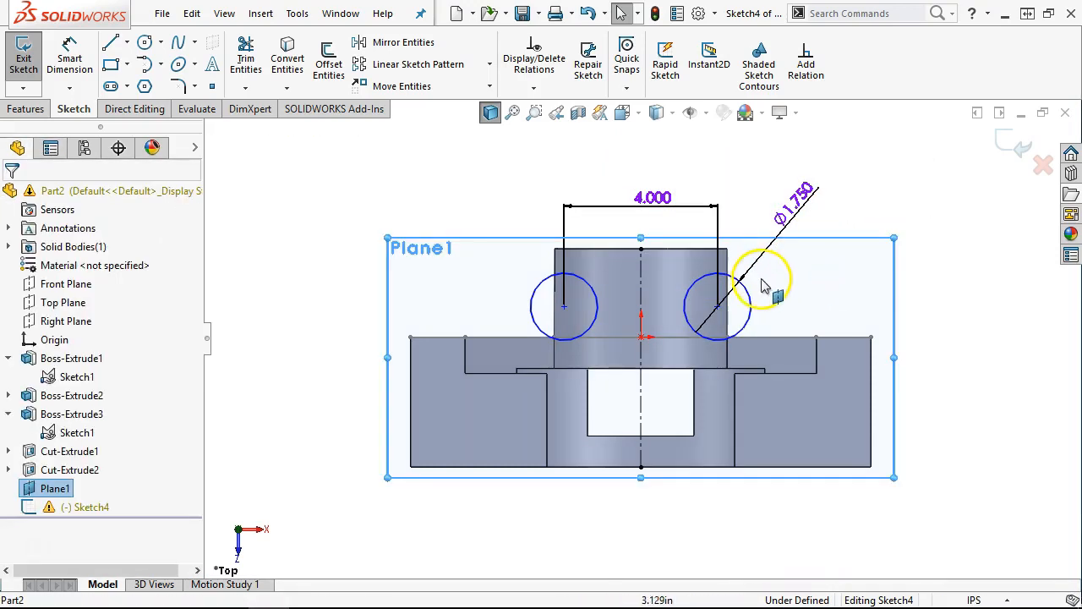
pyautogui.scroll(-2, 658, 331)
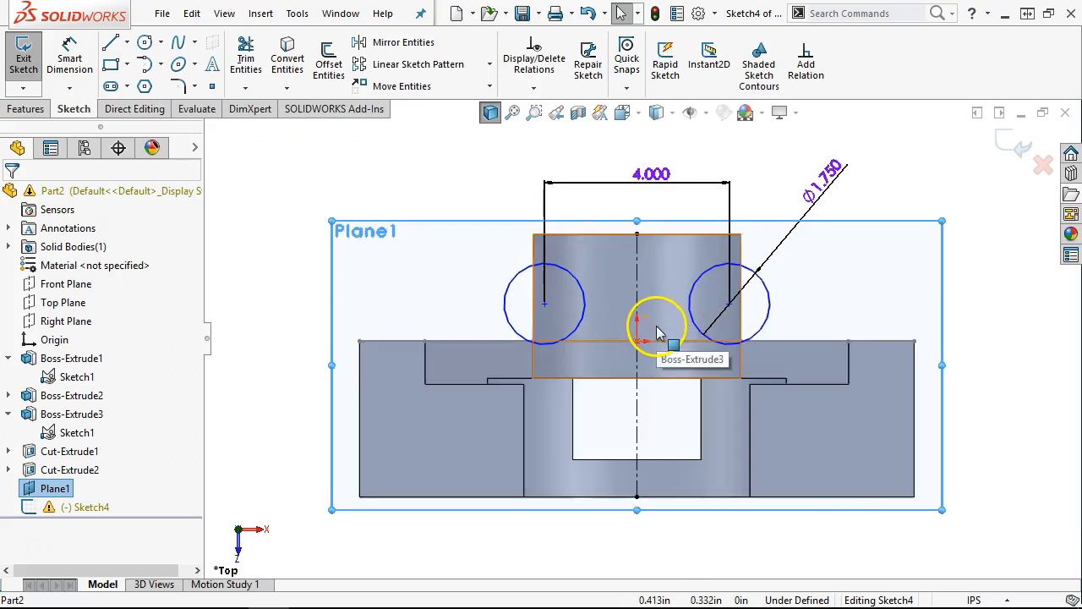
pyautogui.moveTo(667, 398)
pyautogui.mouseDown(button='middle')
pyautogui.moveTo(638, 253)
pyautogui.moveTo(657, 249)
pyautogui.moveTo(654, 215)
pyautogui.mouseUp(button='middle')
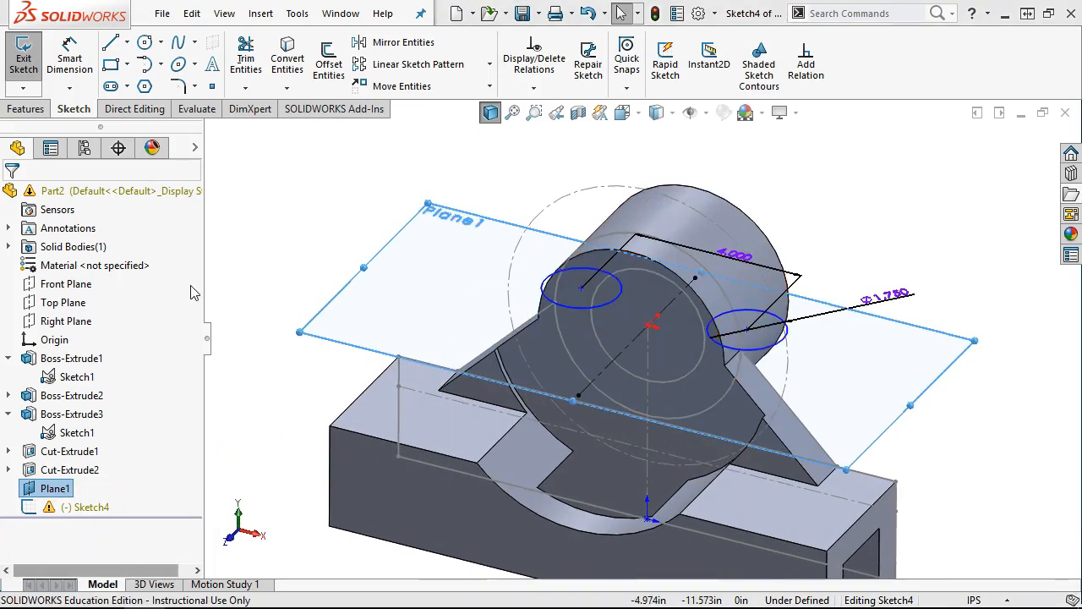
pyautogui.moveTo(437, 242); pyautogui.dragTo(441, 372, button='middle')
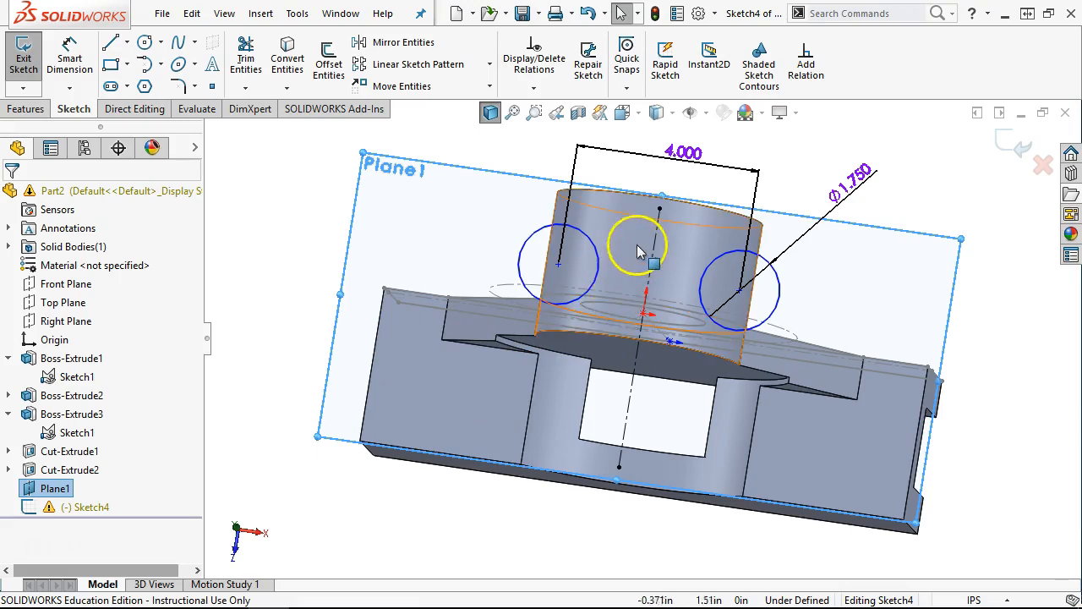
pyautogui.hotkey('ctrl', '8')
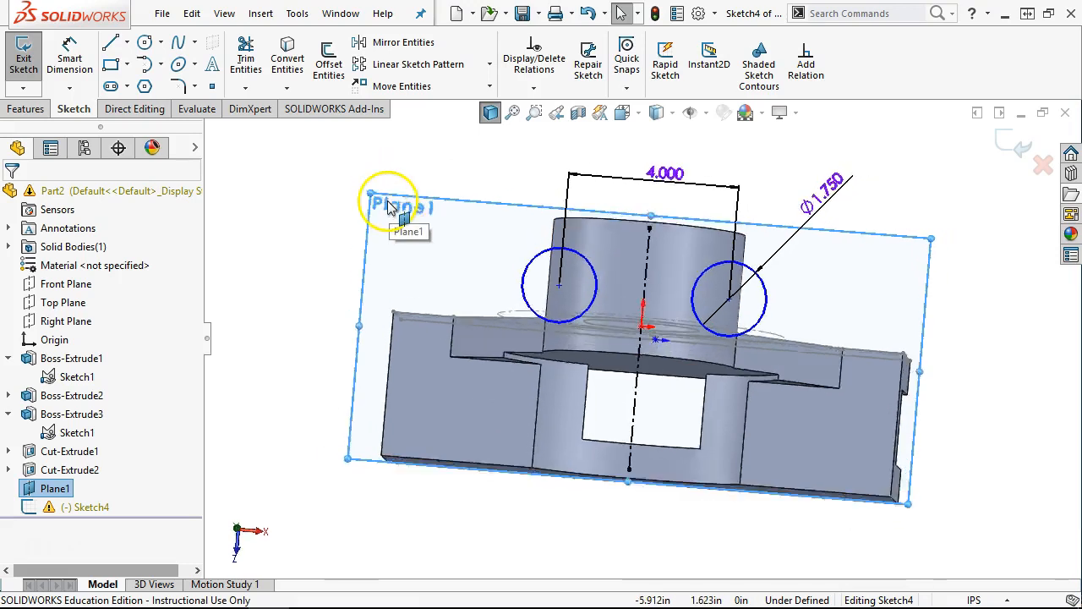
pyautogui.scroll(-1, 649, 254)
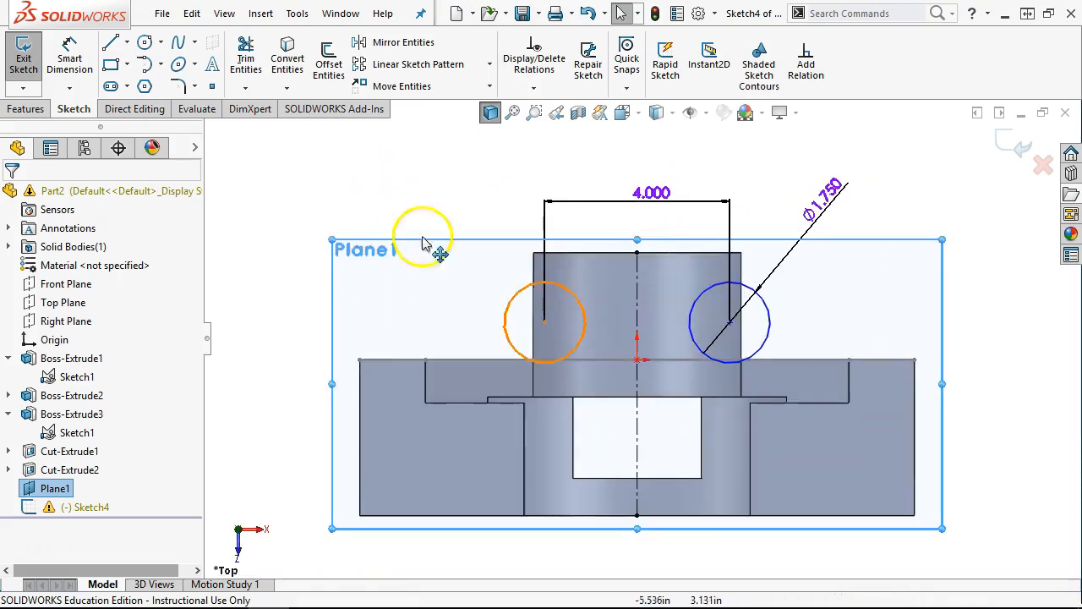
pyautogui.click(126, 42)
pyautogui.click(139, 84)
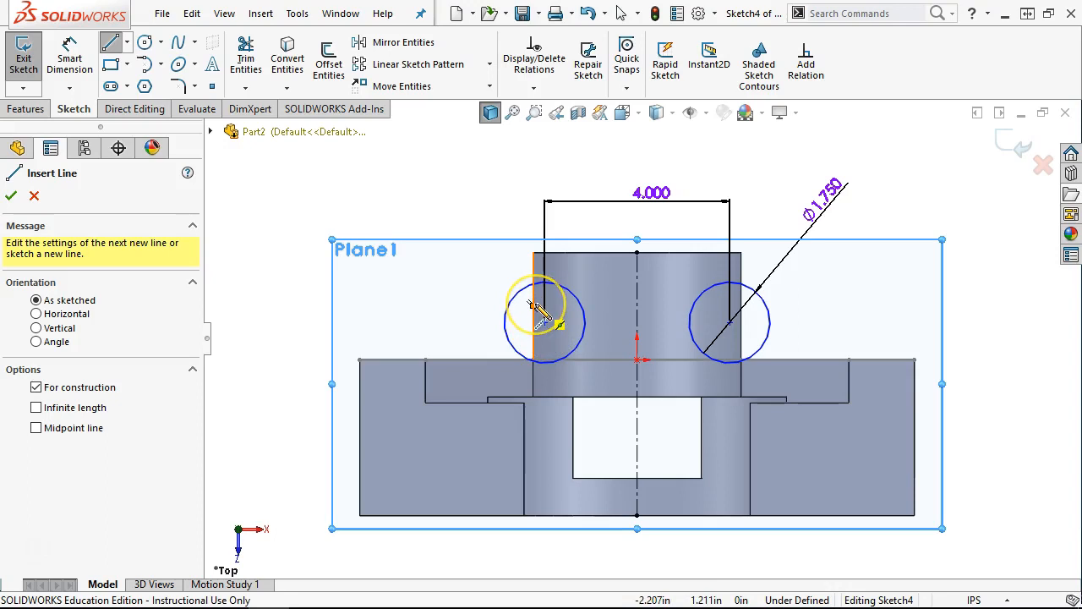
pyautogui.moveTo(413, 309); pyautogui.dragTo(398, 168, button='middle')
pyautogui.scroll(3, 721, 362)
pyautogui.moveTo(721, 362); pyautogui.dragTo(694, 344, button='middle')
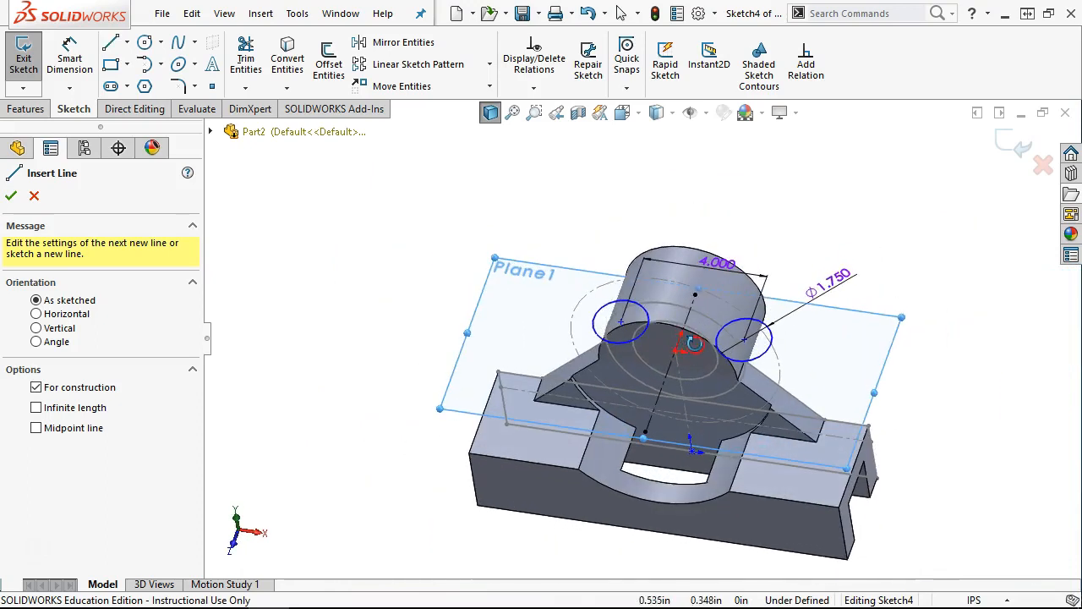
pyautogui.rightClick(512, 205)
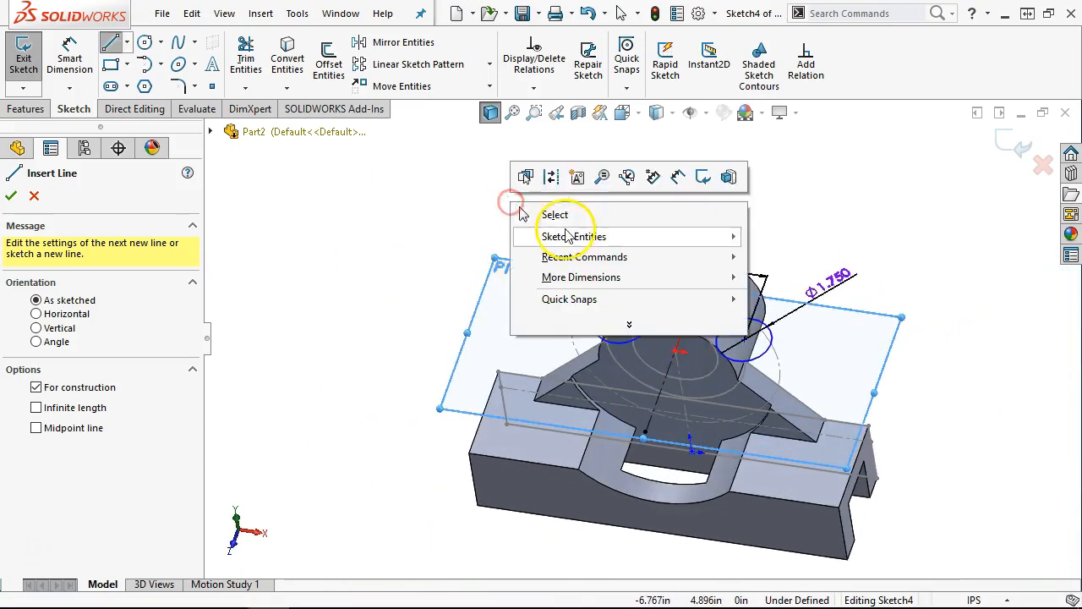
pyautogui.click(549, 214)
# Examine from several angles where the left-hand circle meets the side of the cylinder
pyautogui.moveTo(559, 221)
pyautogui.mouseDown(button='middle')
pyautogui.moveTo(564, 321)
pyautogui.moveTo(640, 323)
pyautogui.mouseUp(button='middle')
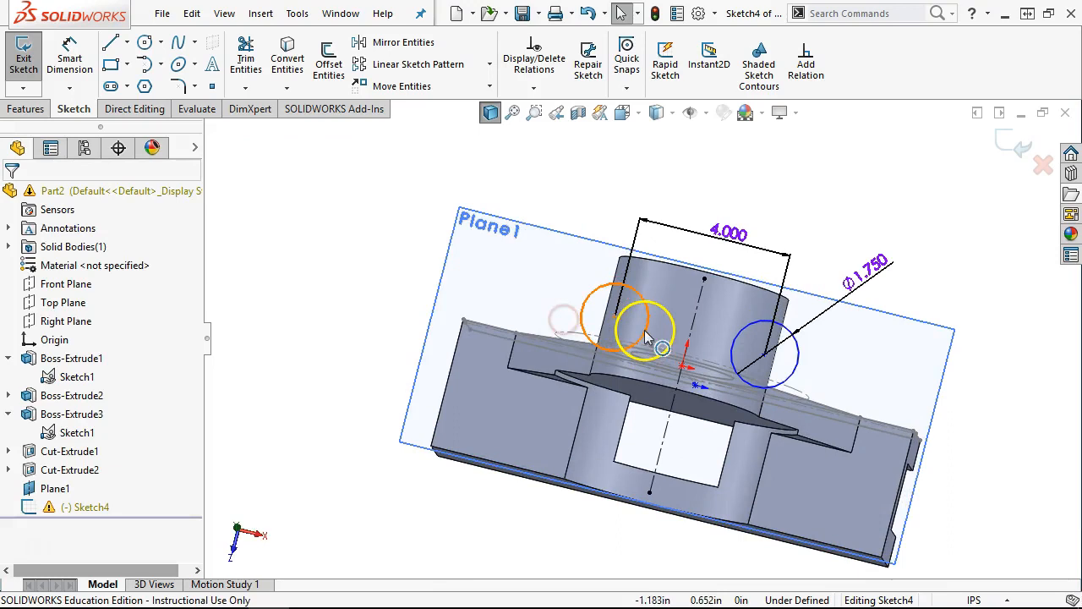
pyautogui.moveTo(645, 300)
pyautogui.mouseDown()
pyautogui.moveTo(633, 348)
pyautogui.moveTo(622, 274)
pyautogui.mouseUp()
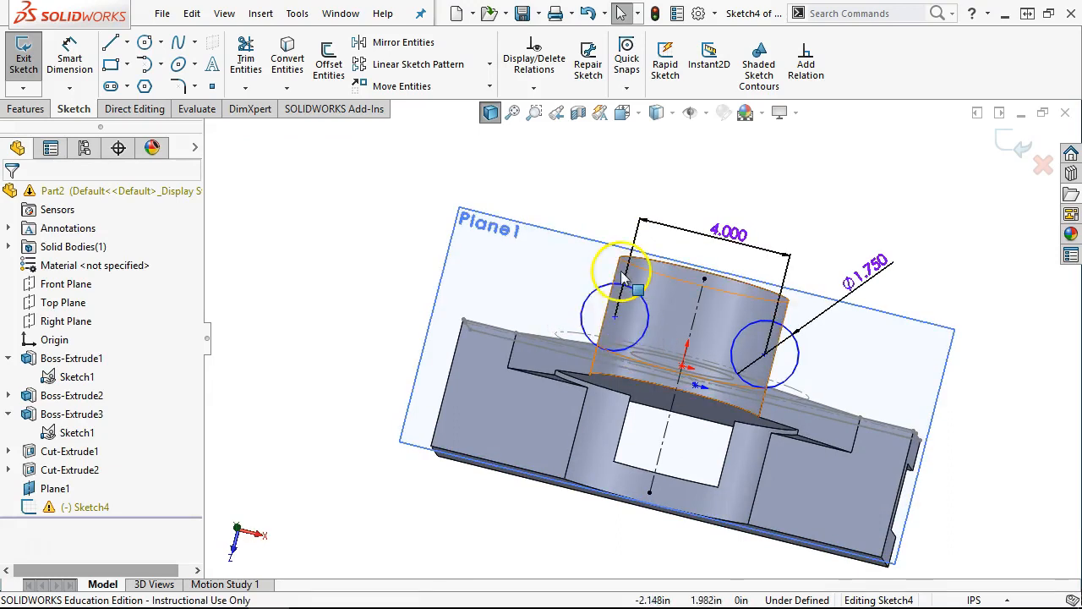
pyautogui.moveTo(611, 345); pyautogui.dragTo(614, 300)
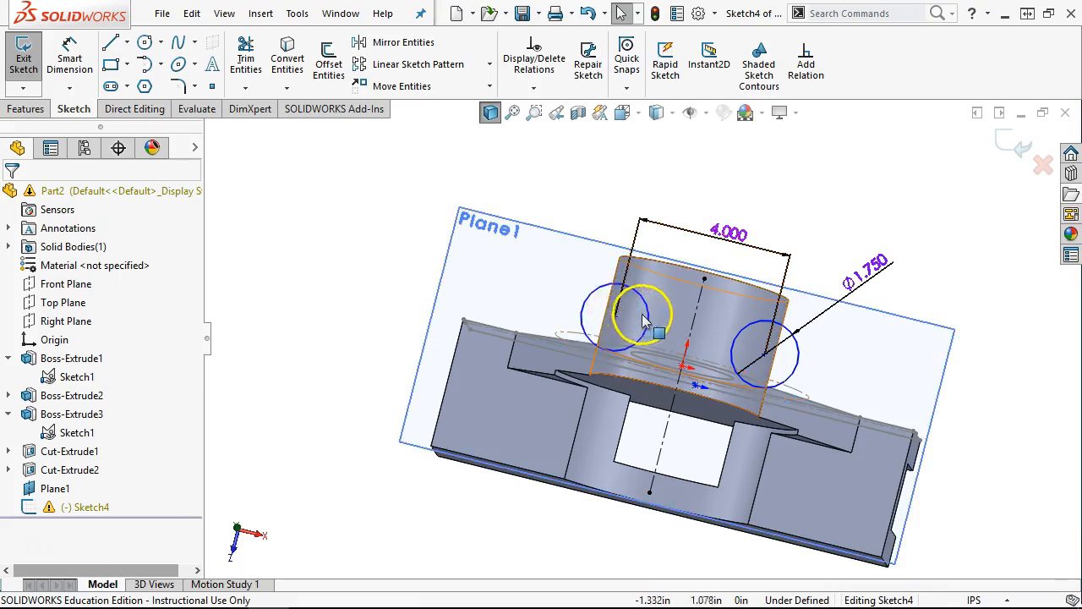
pyautogui.moveTo(647, 313); pyautogui.dragTo(656, 168, button='middle')
pyautogui.moveTo(637, 268)
pyautogui.mouseDown()
pyautogui.moveTo(610, 308)
pyautogui.moveTo(607, 298)
pyautogui.mouseUp()
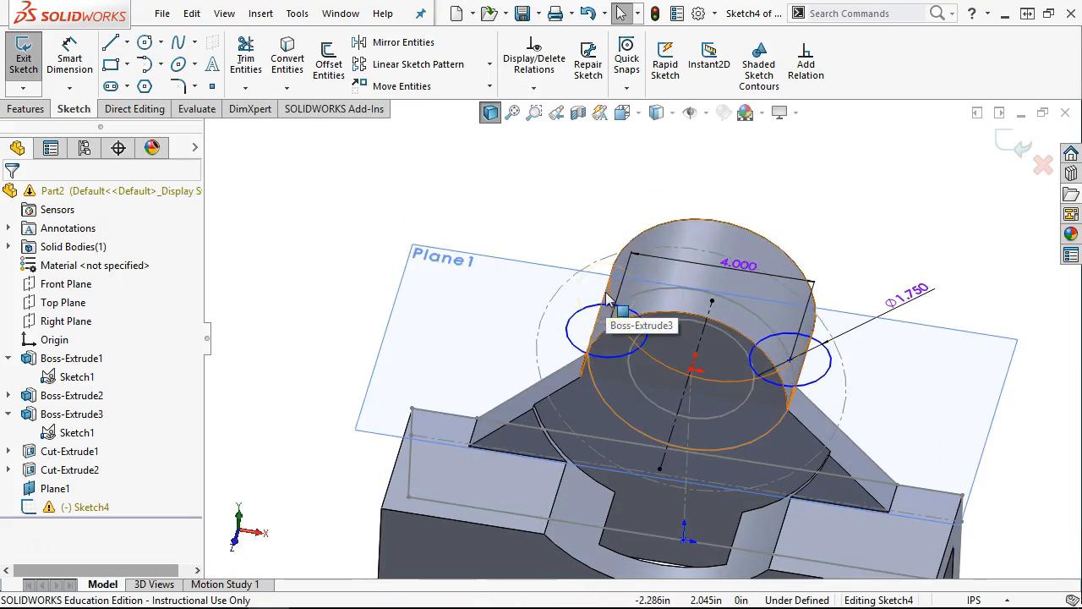
pyautogui.moveTo(606, 296); pyautogui.dragTo(572, 267, button='middle')
pyautogui.click(568, 205)
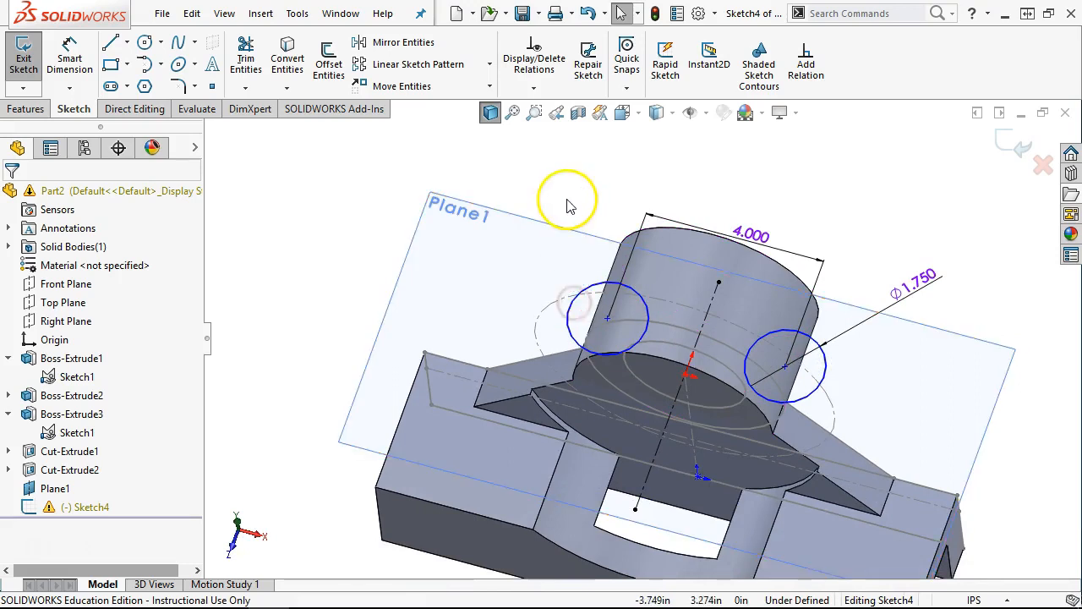
# Dimension the left-hand circle's center 1.63 in from the cylinder's rear edge
pyautogui.hotkey('ctrl', '8')
pyautogui.click(69, 59)
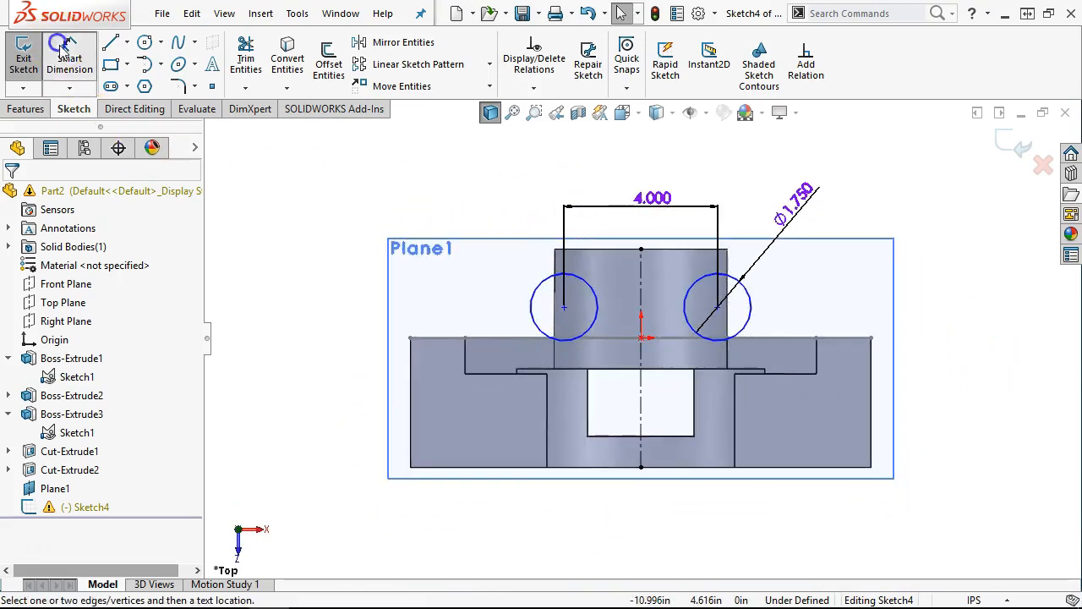
pyautogui.click(590, 252)
pyautogui.click(582, 286)
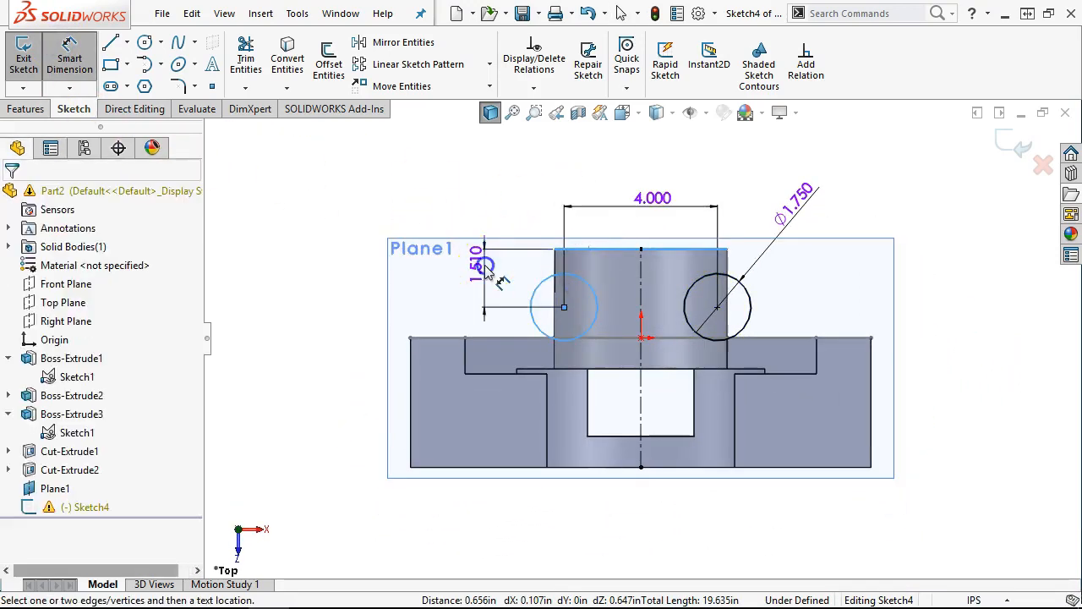
pyautogui.click(479, 264)
pyautogui.write('1.')
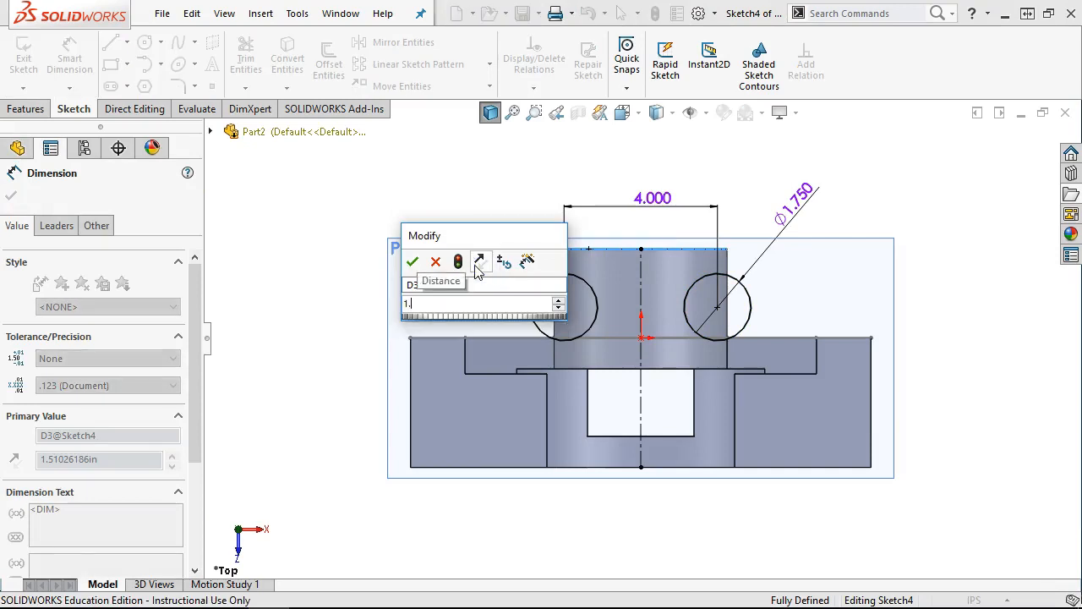
pyautogui.write('63')
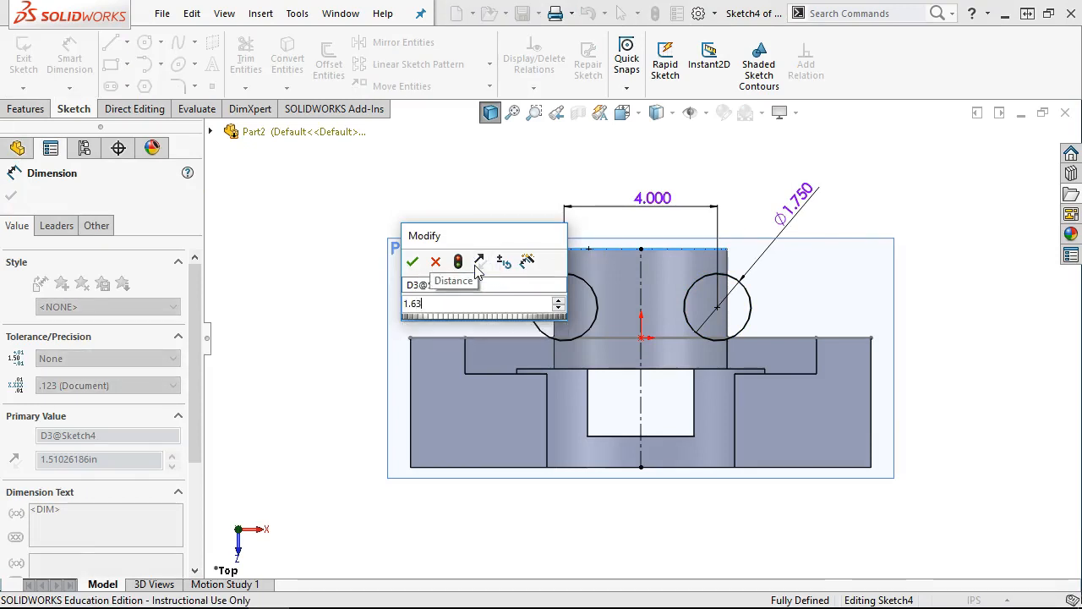
pyautogui.press('Return')
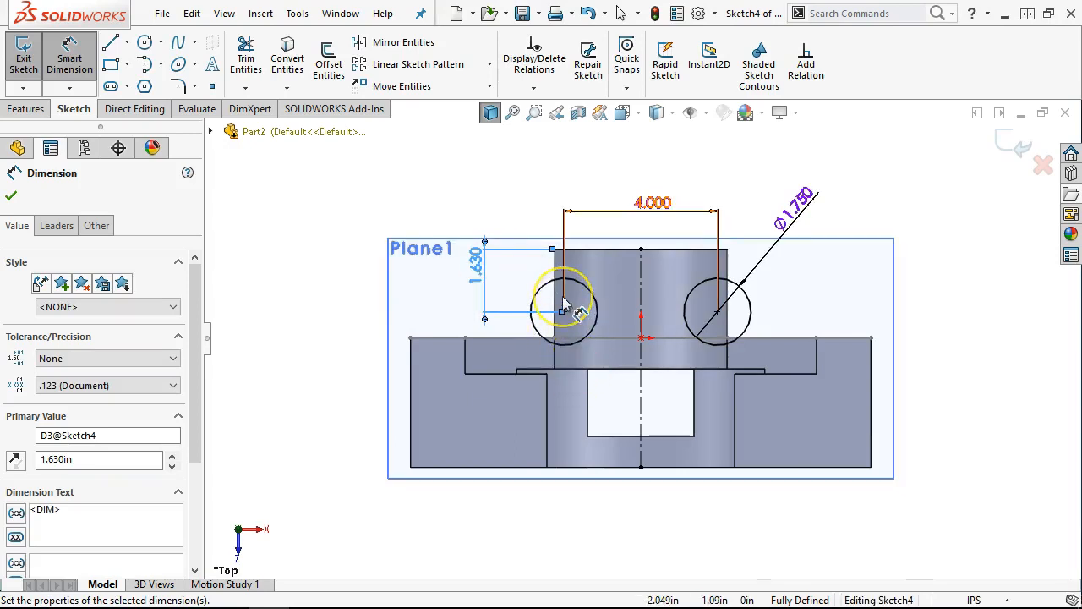
pyautogui.rightClick(466, 186)
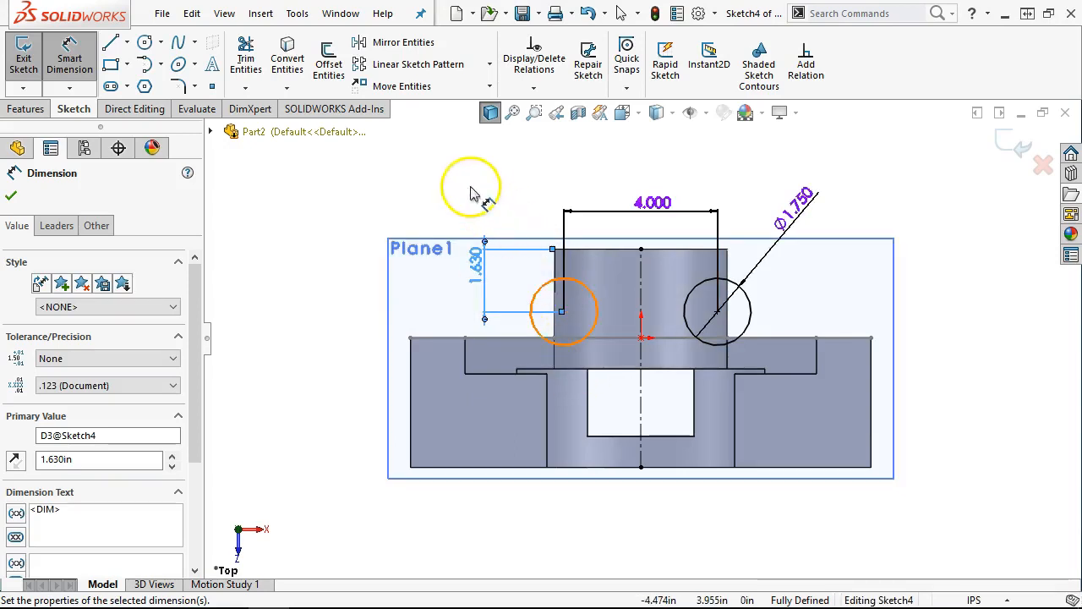
pyautogui.click(497, 238)
# Delete the 1.63 in dimension between the left-hand circle and the cylinder's rear edge
pyautogui.moveTo(529, 358)
pyautogui.mouseDown(button='middle')
pyautogui.moveTo(513, 341)
pyautogui.moveTo(524, 348)
pyautogui.mouseUp(button='middle')
pyautogui.click(560, 237)
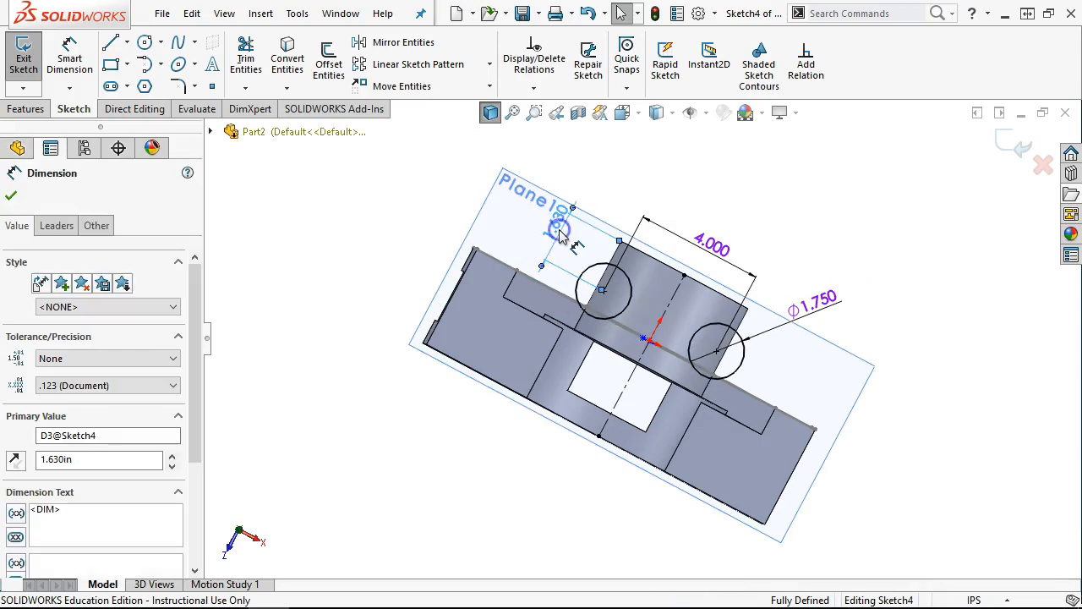
pyautogui.press('Delete')
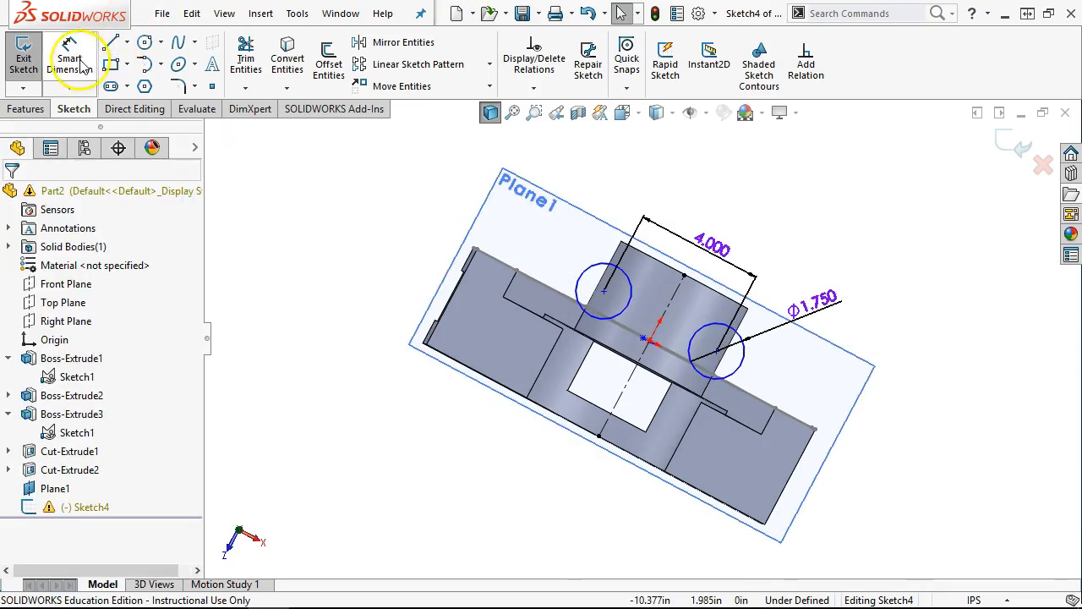
# Dimension the left-hand circle's center 1.63 in from the cylinder's front edge, where it meets the web face
pyautogui.click(70, 58)
pyautogui.scroll(-5, 565, 349)
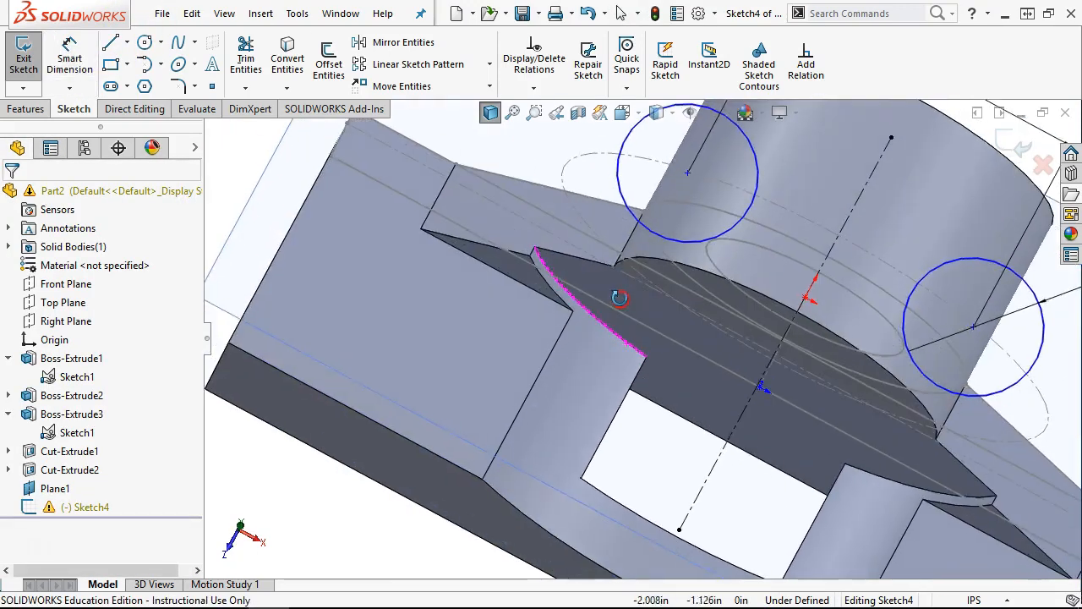
pyautogui.click(656, 257)
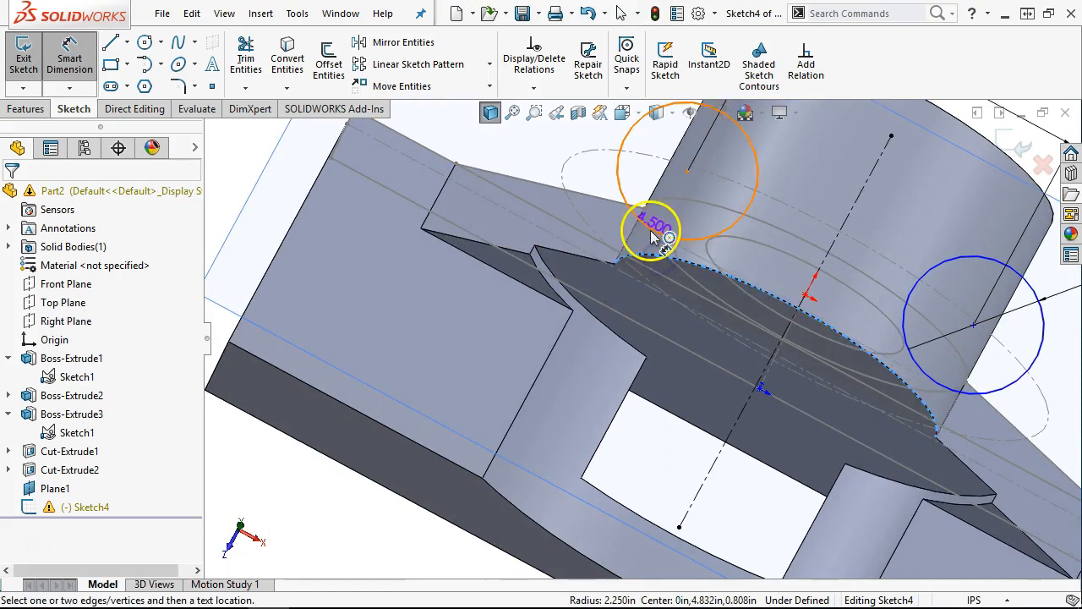
pyautogui.click(657, 235)
pyautogui.scroll(3, 565, 203)
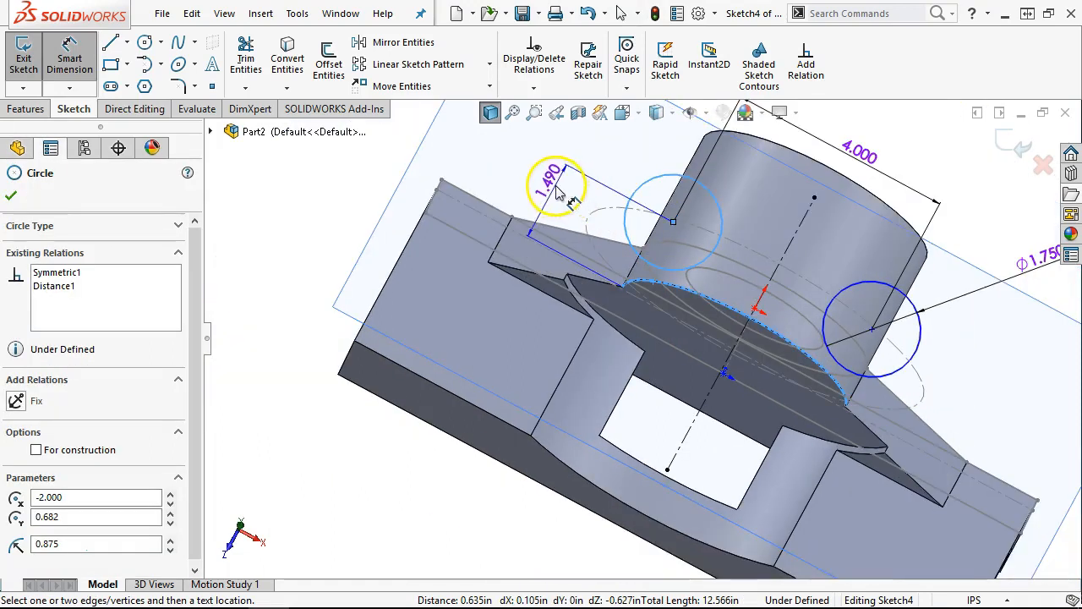
pyautogui.click(539, 193)
pyautogui.write('1.6')
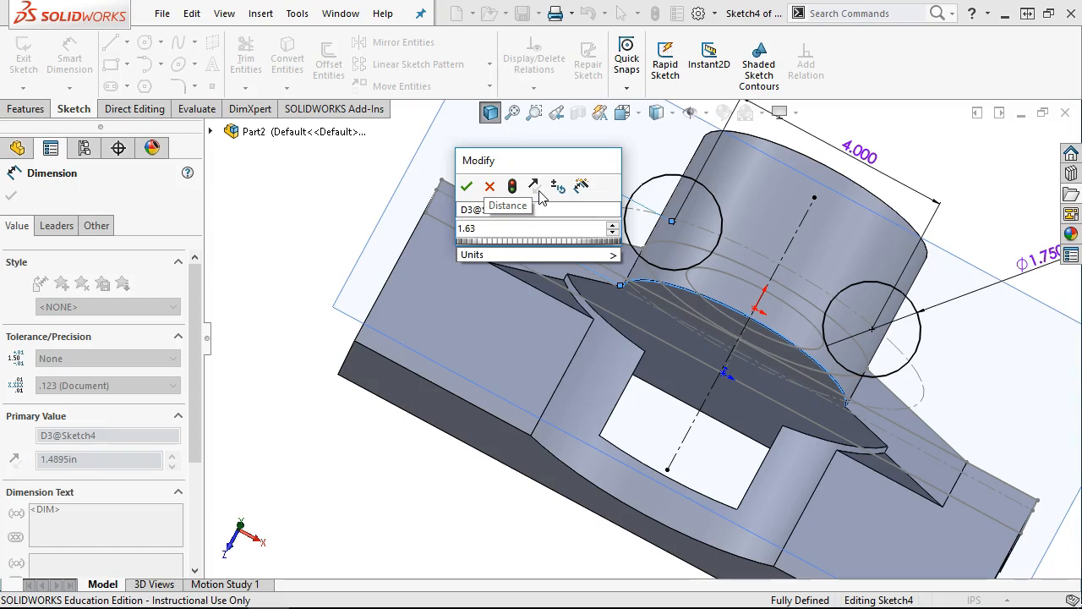
pyautogui.write('3')
pyautogui.press('Return')
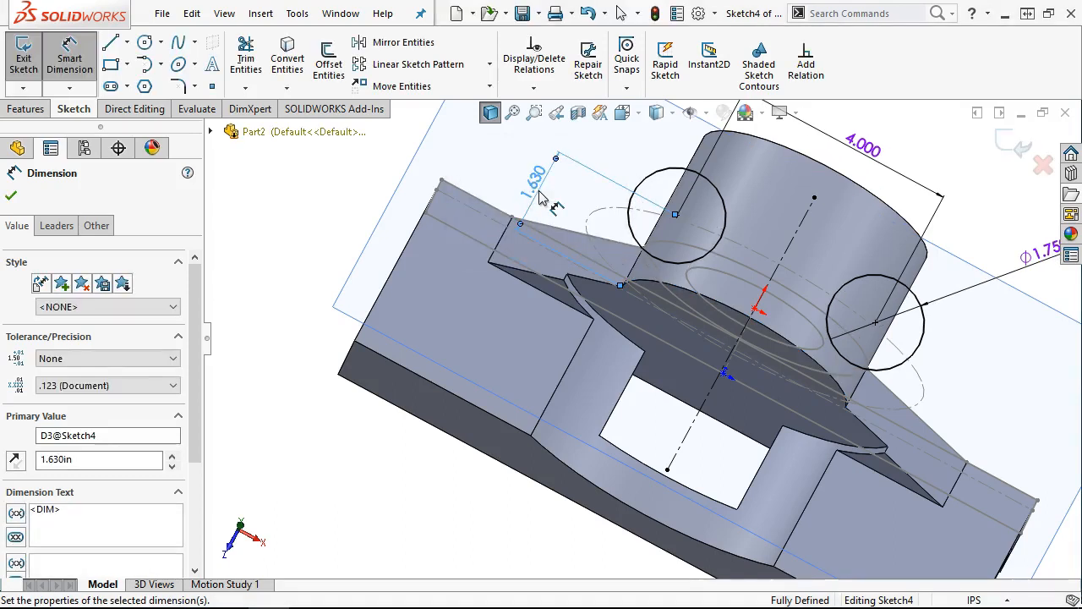
# Add a driven reference dimension between the cylinder's rear edge and the left-hand circle's center
pyautogui.scroll(2, 693, 241)
pyautogui.scroll(-2, 695, 242)
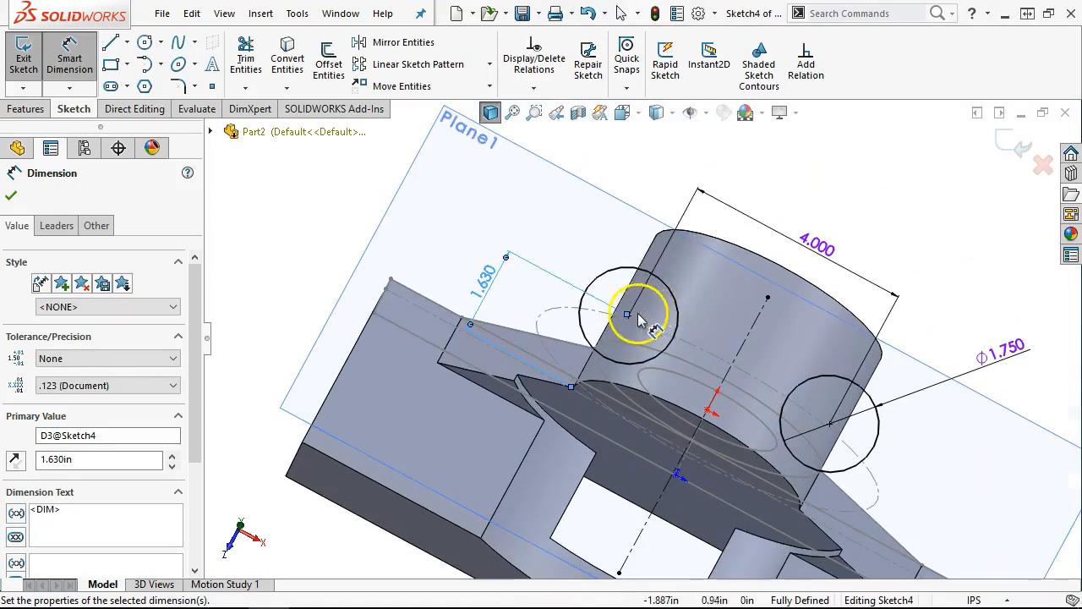
pyautogui.click(689, 235)
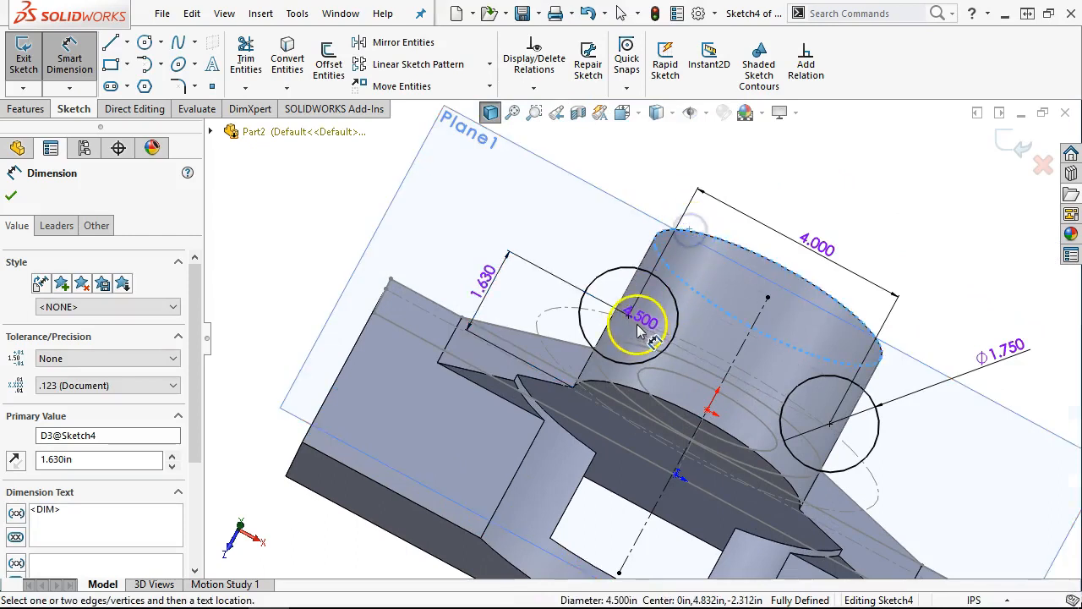
pyautogui.click(629, 316)
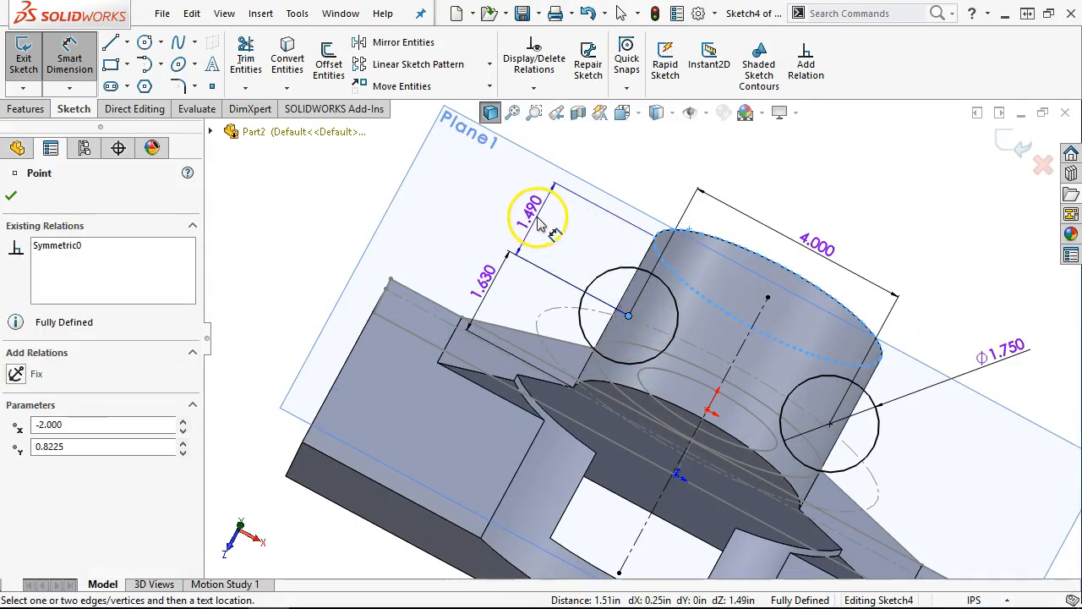
pyautogui.click(677, 224)
pyautogui.click(447, 240)
pyautogui.rightClick(731, 119)
pyautogui.click(785, 208)
# Measure the normal distance between the flat front face below the cylinder and the cylinder's rear face, examining both ends
pyautogui.moveTo(724, 189); pyautogui.dragTo(773, 242, button='middle')
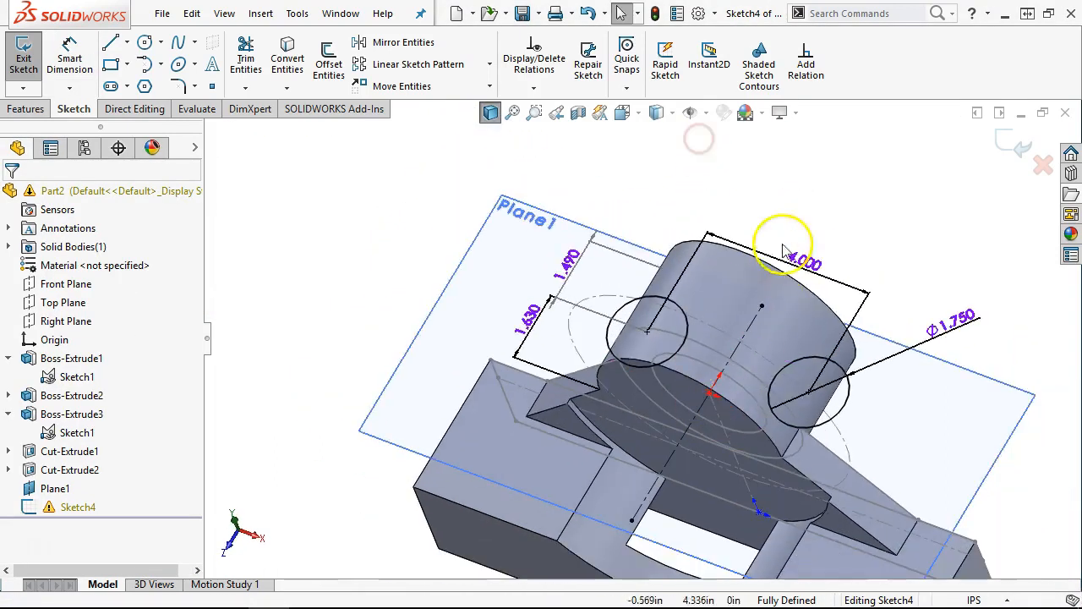
pyautogui.click(648, 404)
pyautogui.moveTo(768, 289); pyautogui.dragTo(700, 349, button='middle')
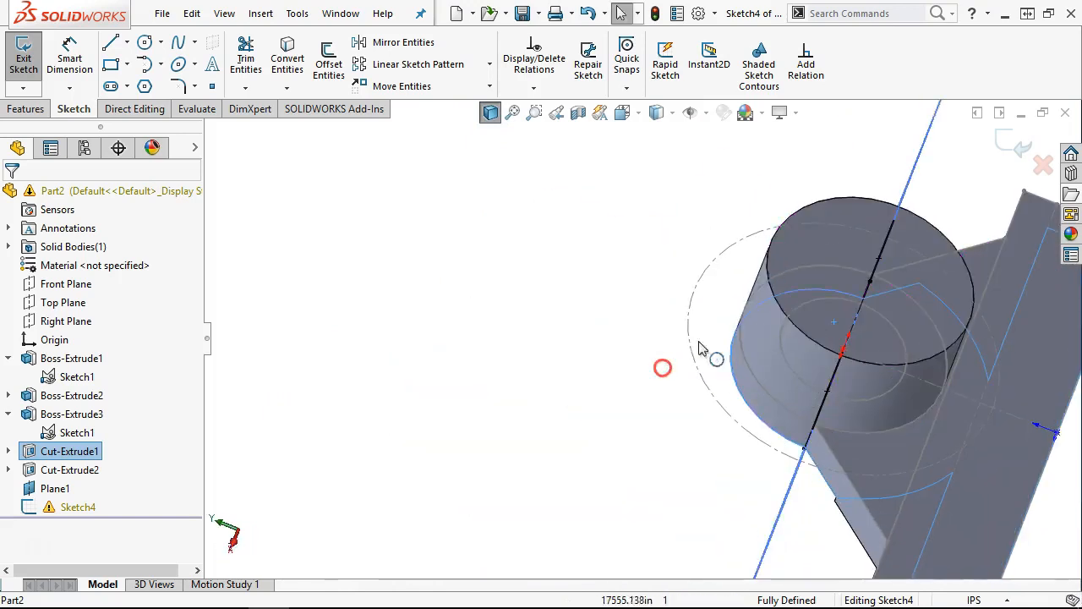
pyautogui.keyDown('ctrl'); pyautogui.click(833, 254); pyautogui.keyUp('ctrl')
pyautogui.moveTo(833, 253); pyautogui.dragTo(749, 338, button='middle')
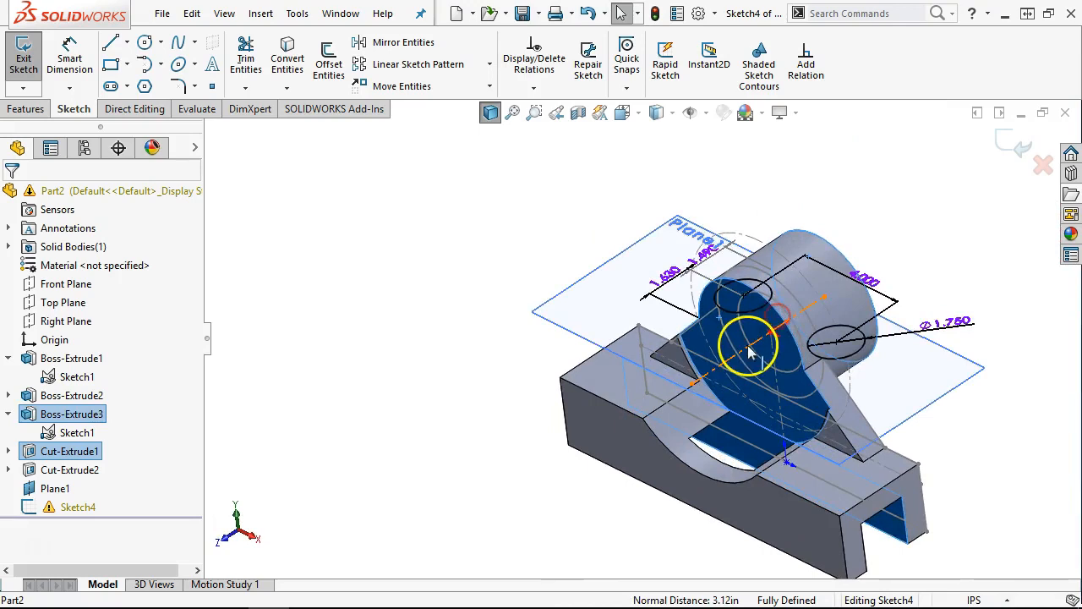
pyautogui.scroll(-3, 727, 342)
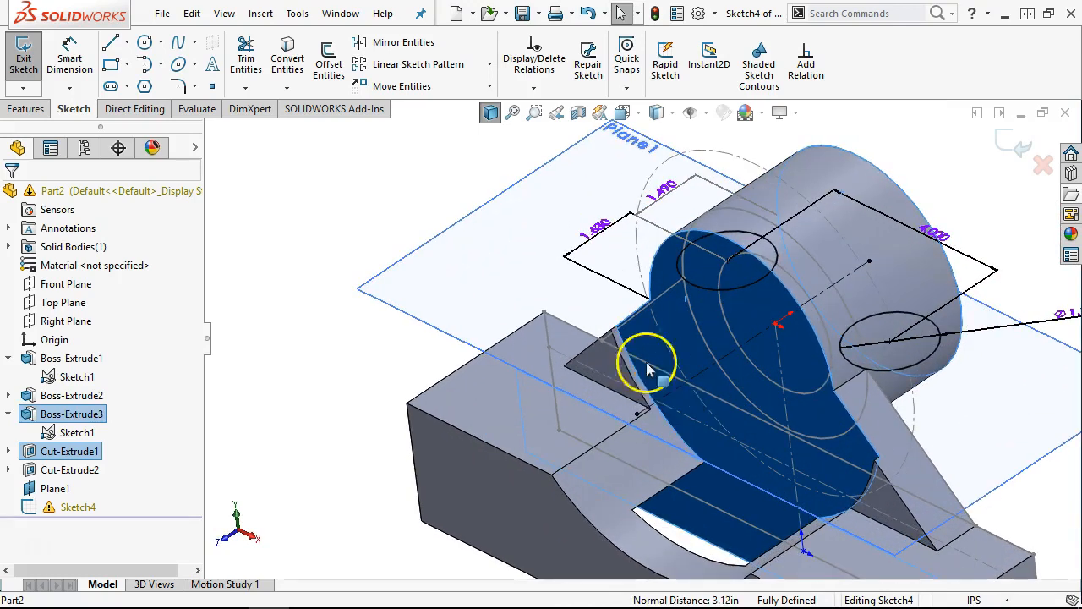
pyautogui.moveTo(647, 346); pyautogui.dragTo(719, 381, button='middle')
pyautogui.scroll(3, 709, 384)
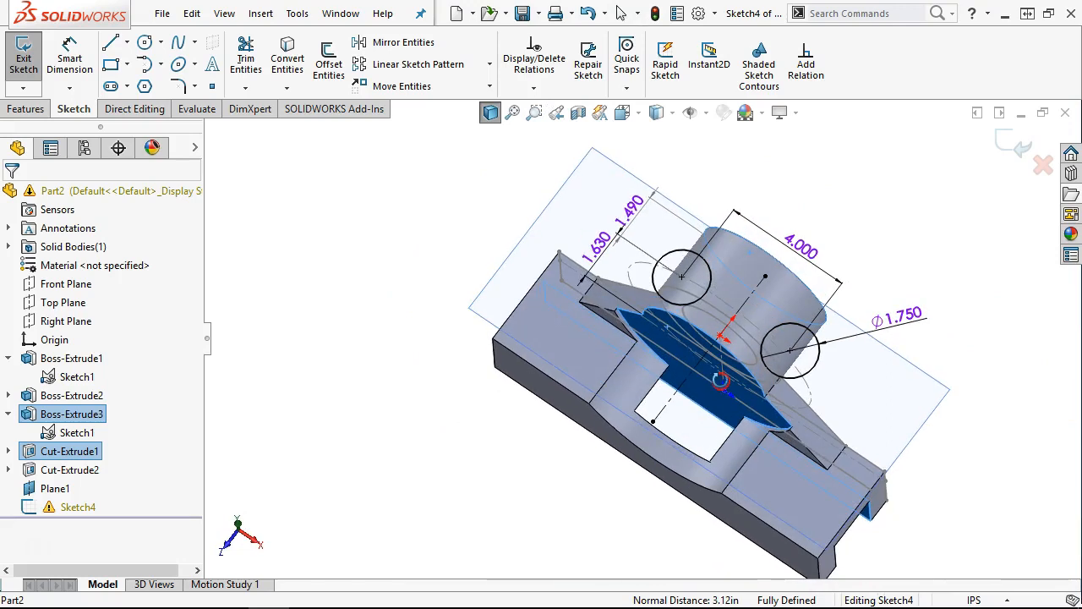
pyautogui.click(717, 396)
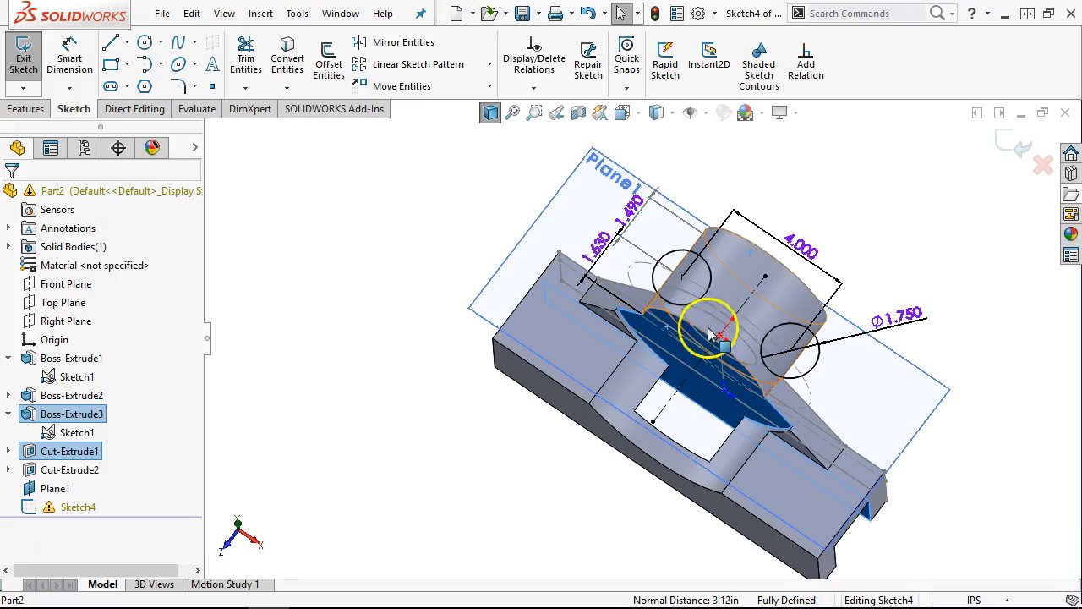
pyautogui.moveTo(442, 296); pyautogui.dragTo(435, 215, button='middle')
pyautogui.click(429, 230)
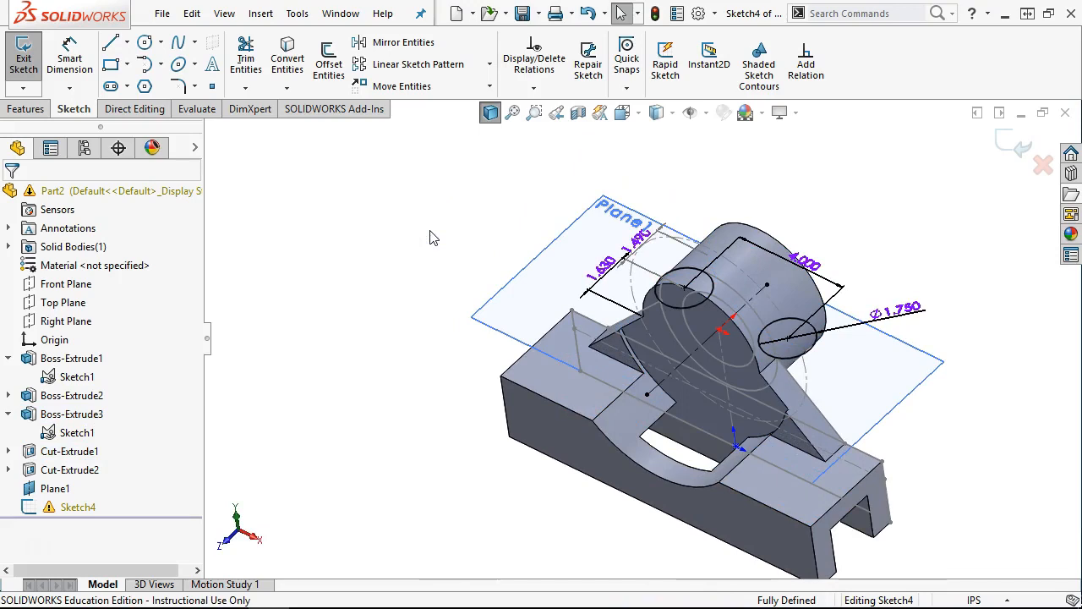
pyautogui.moveTo(433, 254); pyautogui.dragTo(442, 256, button='middle')
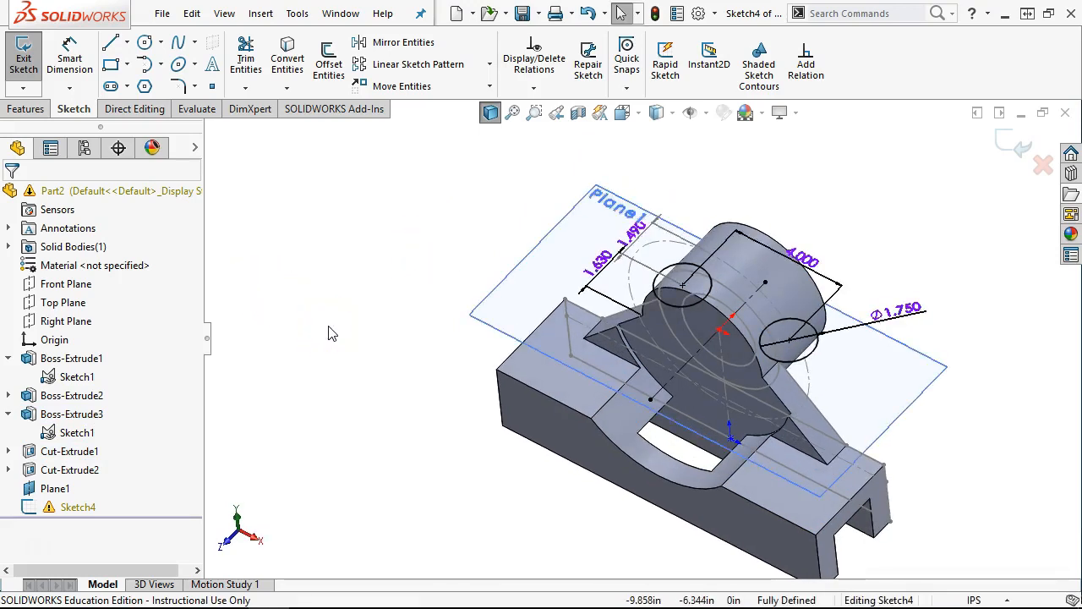
# Exit the sketch of the two boss circles so that the cylinder's extrusion can be edited
pyautogui.click(74, 397)
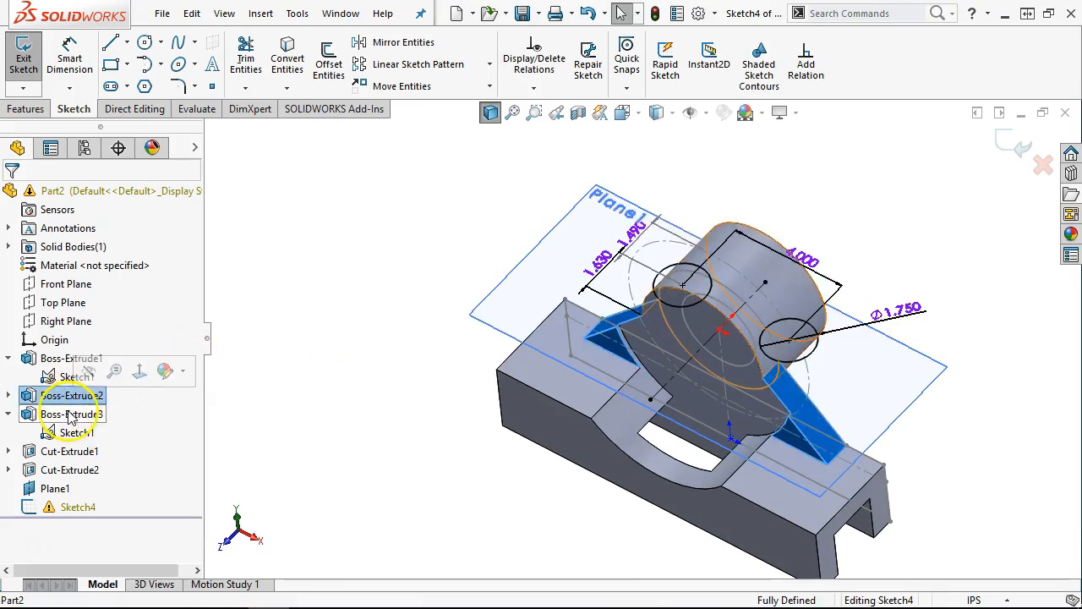
pyautogui.click(71, 414)
pyautogui.click(74, 432)
pyautogui.rightClick(82, 434)
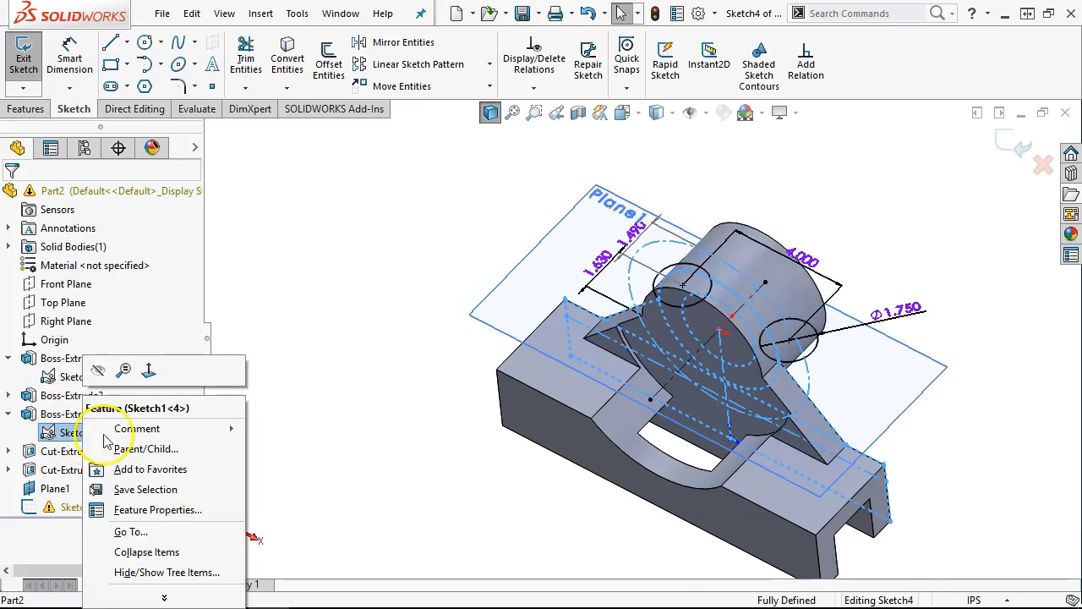
pyautogui.click(340, 398)
pyautogui.rightClick(99, 413)
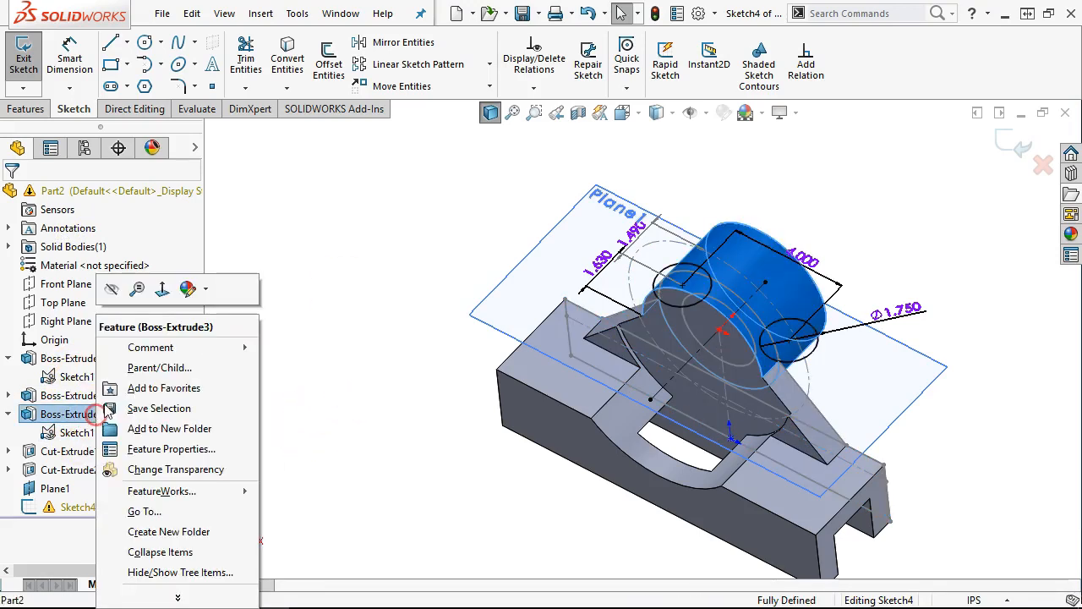
pyautogui.click(464, 375)
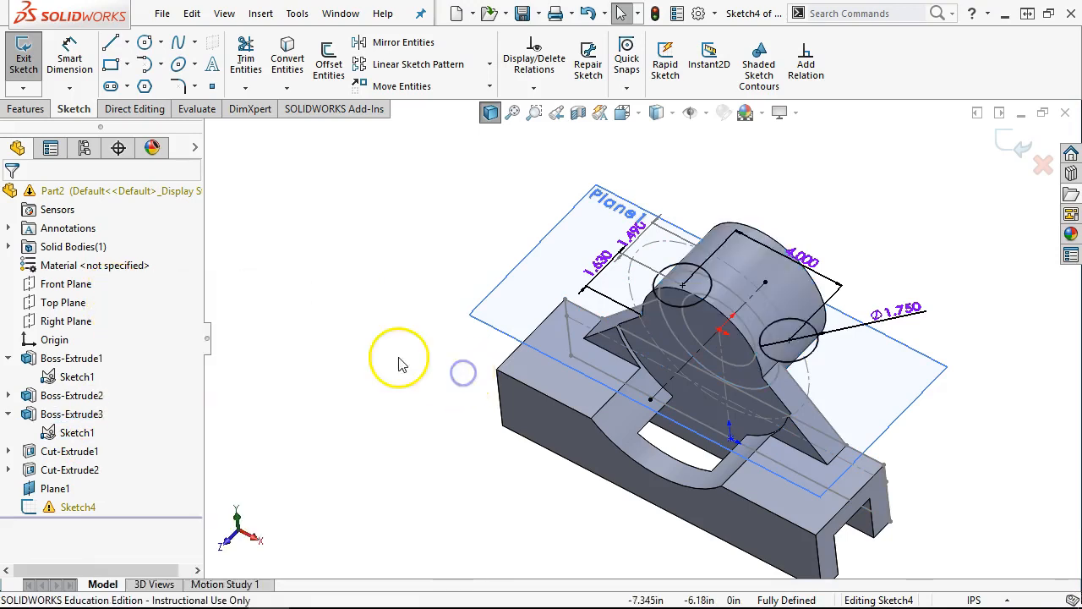
pyautogui.click(1000, 141)
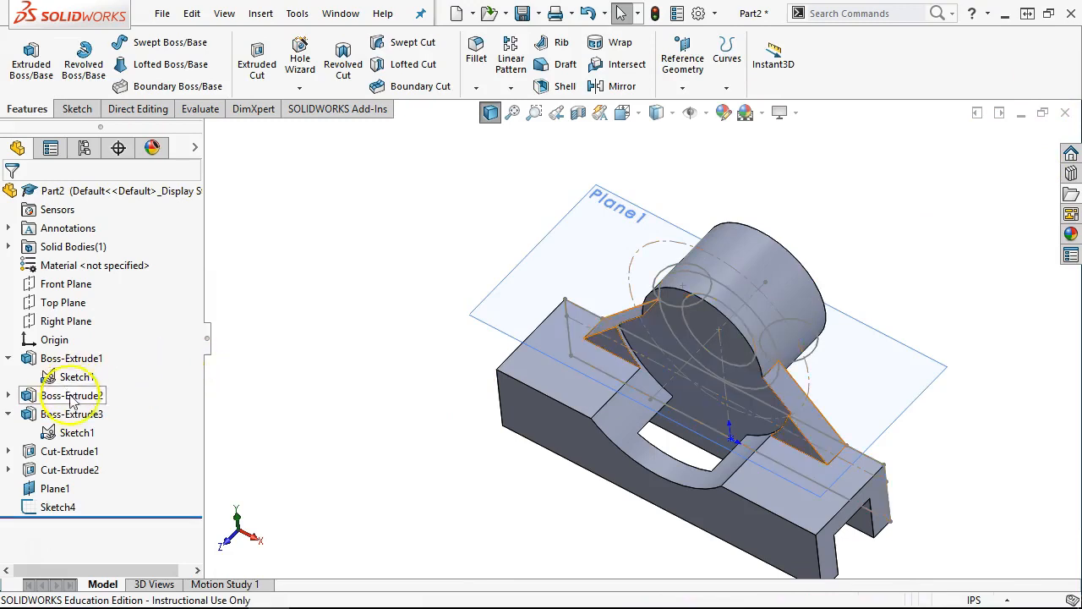
# Open the cylinder's extrusion definition and check its start face, direction and depth without changing any setting
pyautogui.click(79, 413)
pyautogui.rightClick(78, 413)
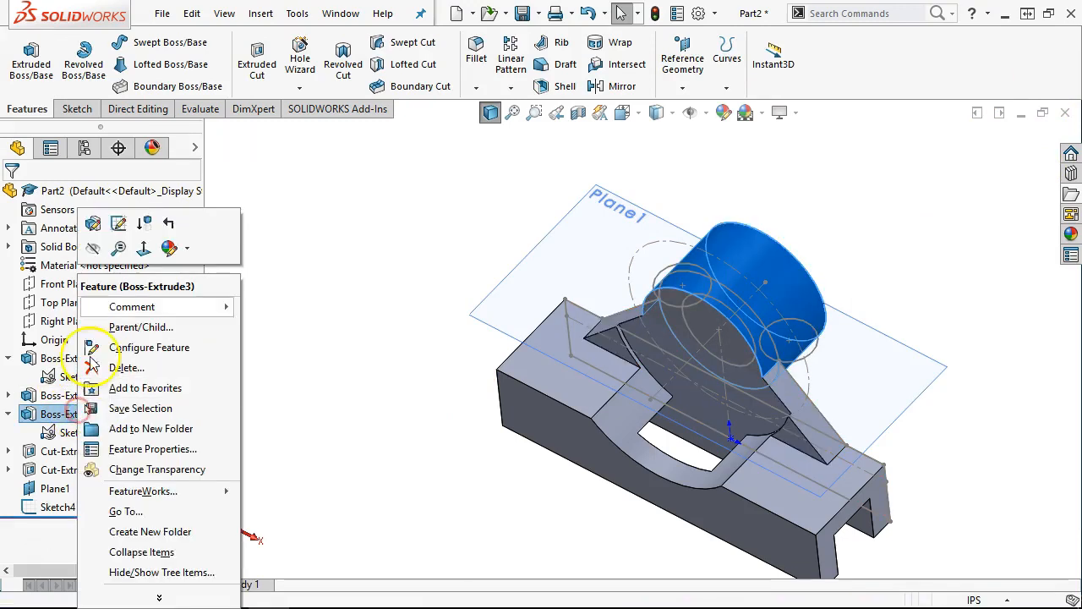
pyautogui.click(118, 224)
pyautogui.click(72, 278)
pyautogui.moveTo(483, 406); pyautogui.dragTo(483, 301, button='middle')
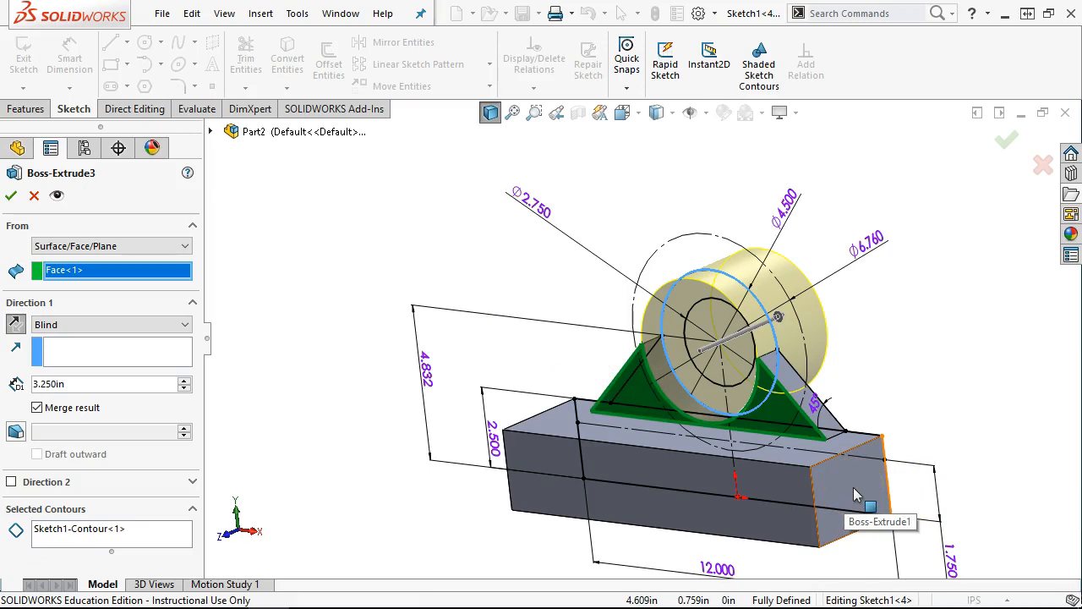
pyautogui.moveTo(673, 405); pyautogui.dragTo(582, 398, button='middle')
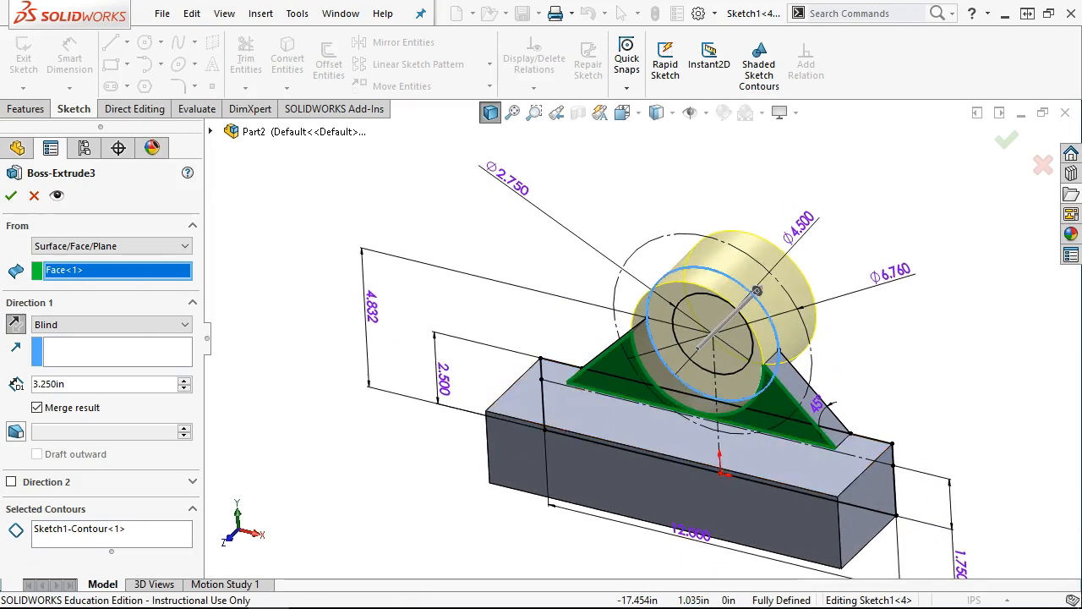
pyautogui.click(11, 197)
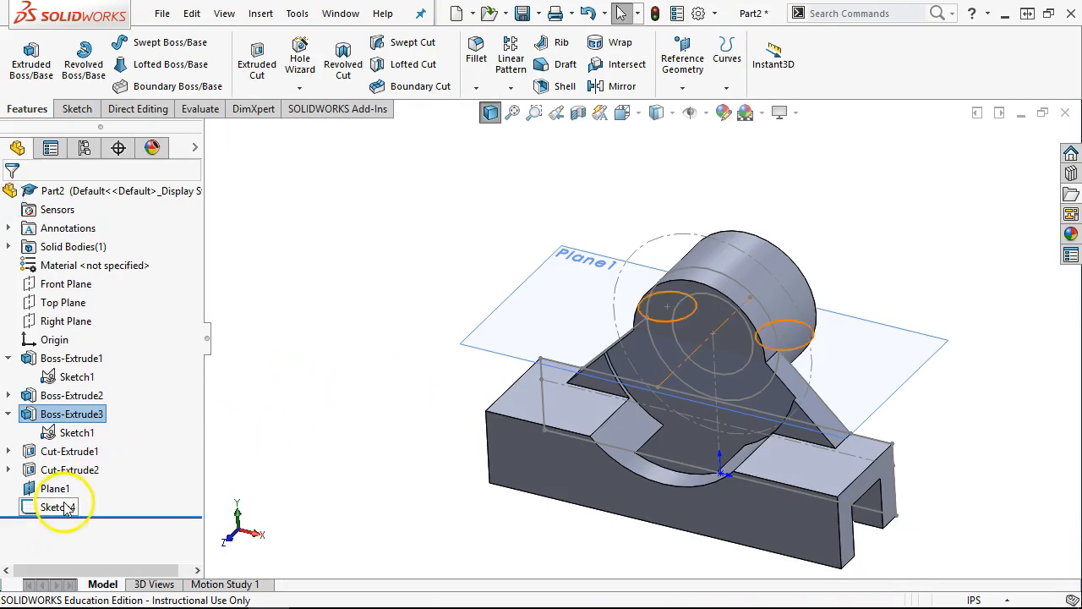
# Reorder the channel's extruded cut (Cut-Extrude1) in the feature history directly after the base extrusion, ahead of Boss-Extrude2
pyautogui.click(67, 471)
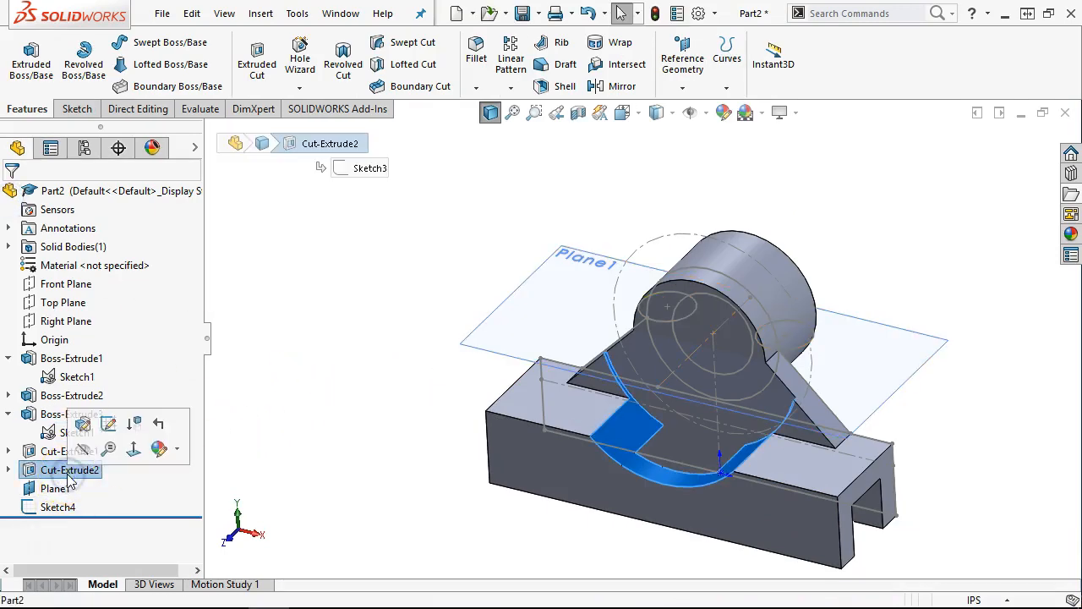
pyautogui.click(55, 506)
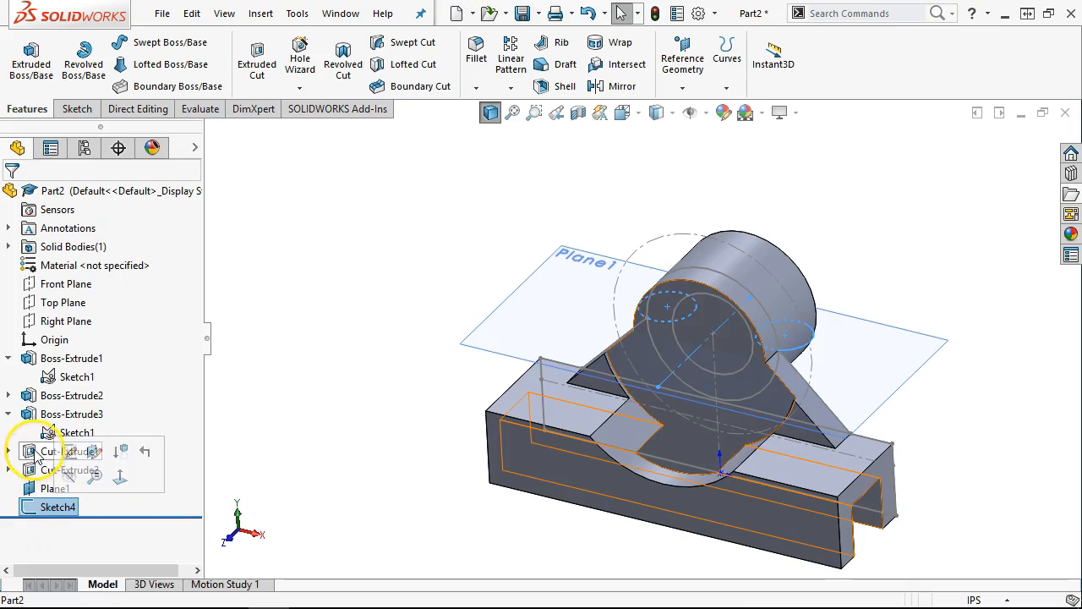
pyautogui.click(63, 451)
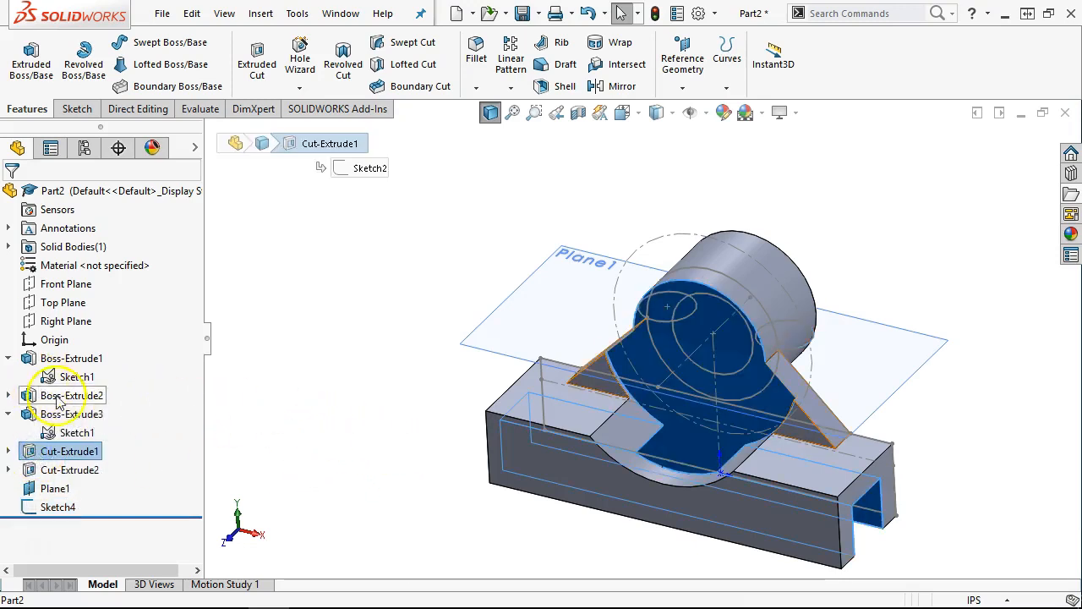
pyautogui.moveTo(48, 454)
pyautogui.mouseDown()
pyautogui.moveTo(40, 367)
pyautogui.moveTo(23, 366)
pyautogui.moveTo(30, 404)
pyautogui.moveTo(24, 360)
pyautogui.mouseUp()
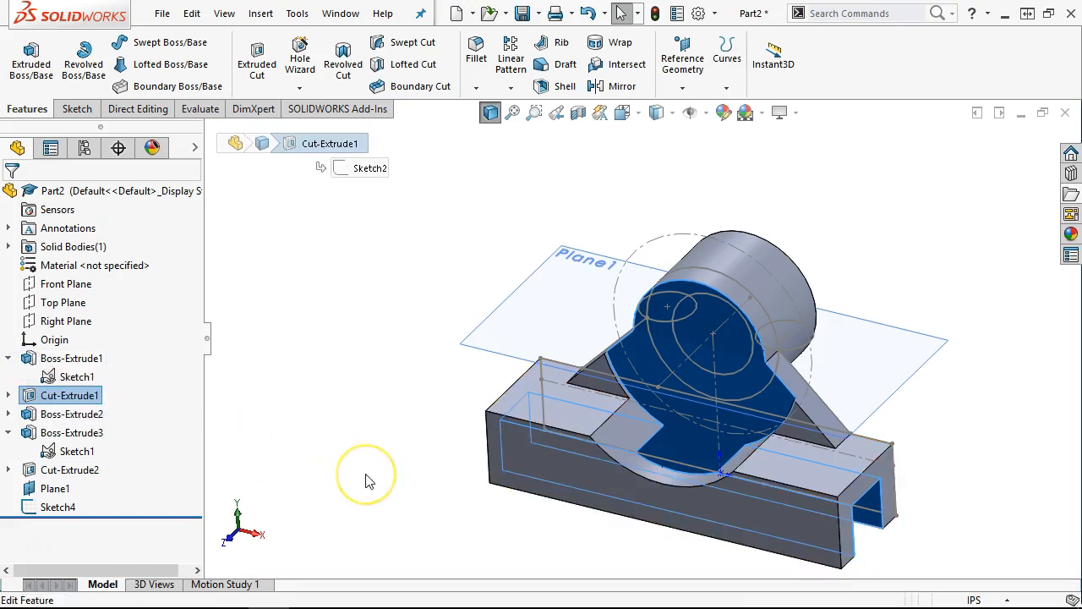
pyautogui.moveTo(386, 460); pyautogui.dragTo(416, 447, button='middle')
pyautogui.click(383, 434)
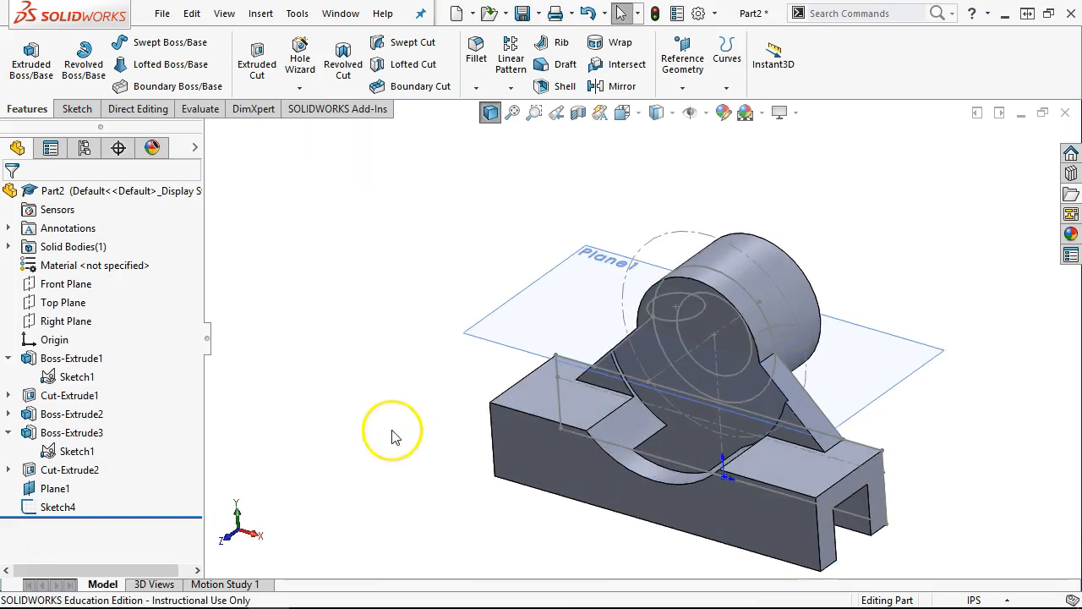
# Redefine the cylinder's extrusion so that it starts from the channel's inner rear wall face
pyautogui.rightClick(72, 432)
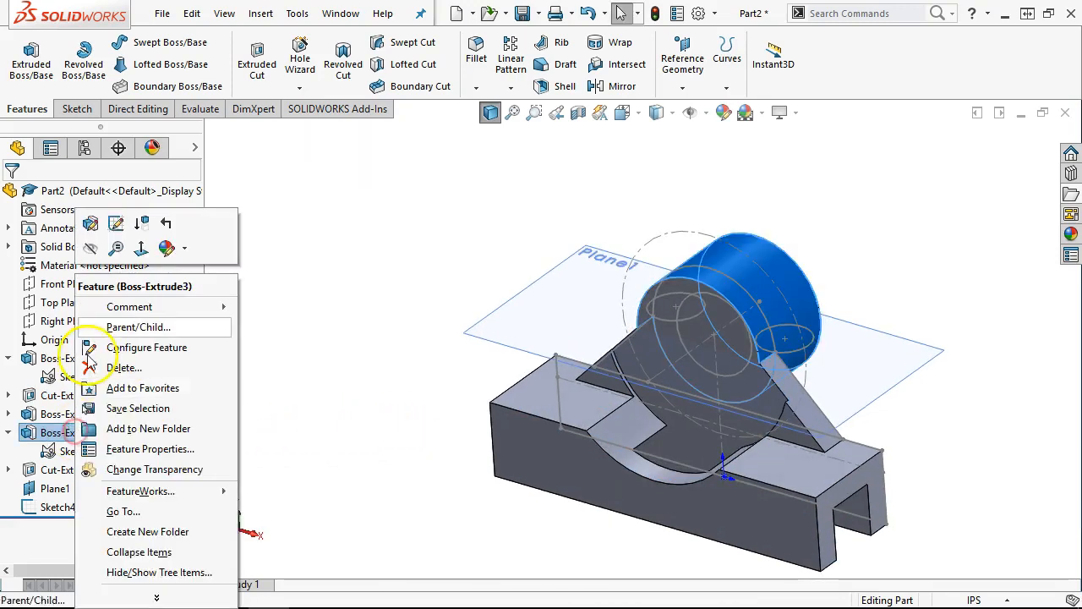
pyautogui.click(91, 230)
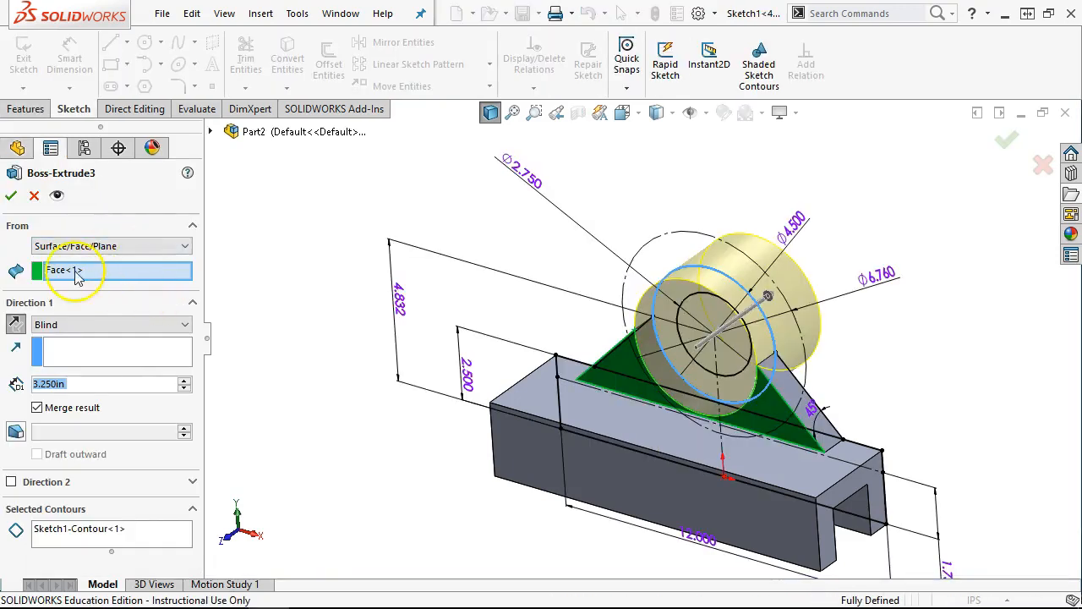
pyautogui.click(77, 273)
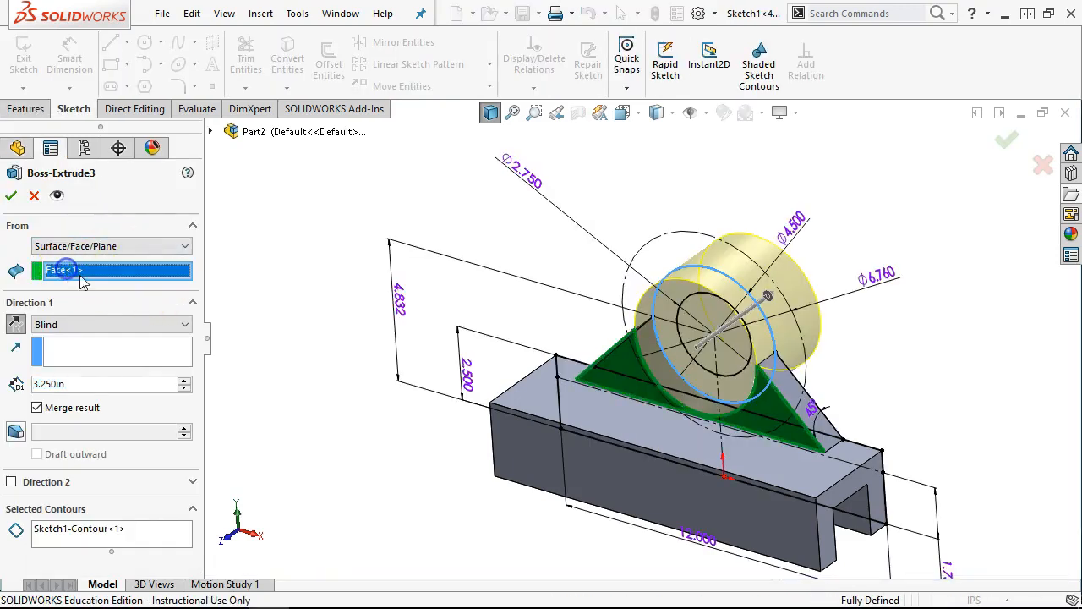
pyautogui.click(862, 506)
pyautogui.click(1005, 140)
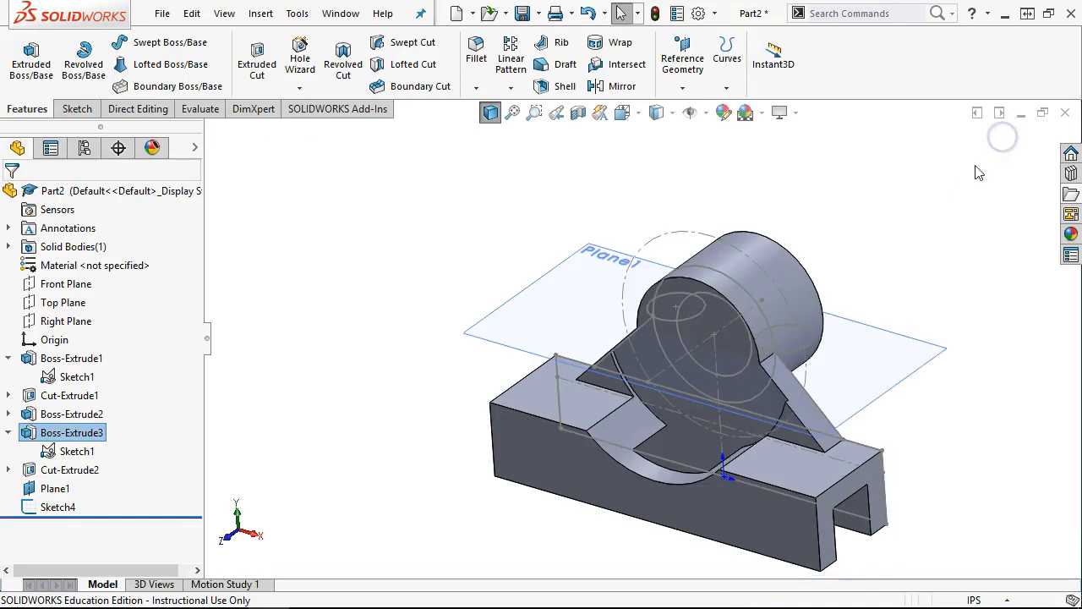
# Measure the normal distance between the flat front face and the cylinder's rear face, and collapse the expanded extrusions in the feature tree
pyautogui.click(683, 289)
pyautogui.moveTo(829, 302); pyautogui.dragTo(760, 271, button='middle')
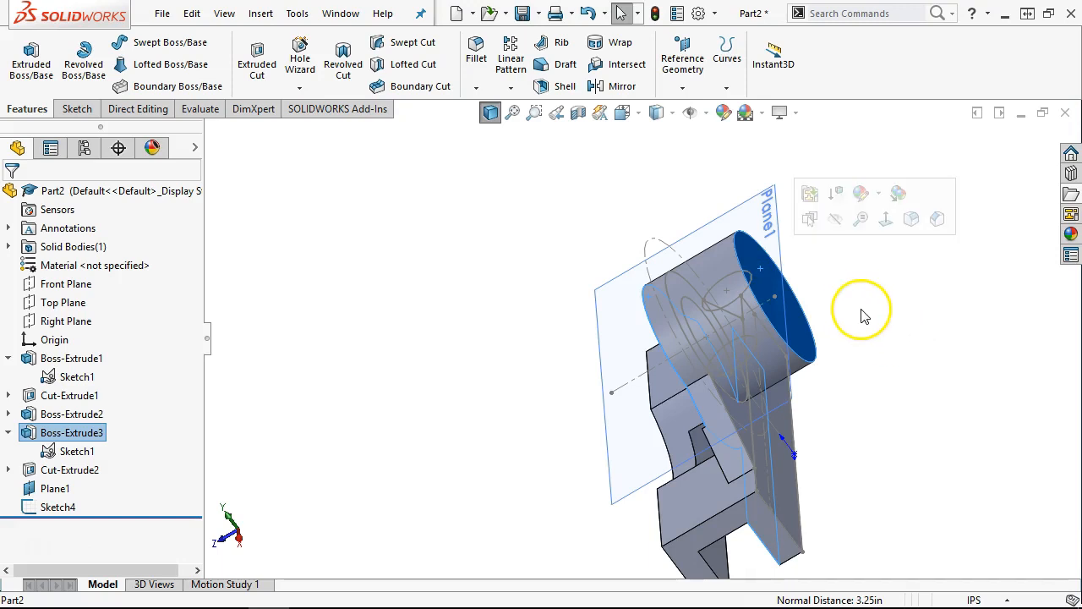
pyautogui.moveTo(862, 317); pyautogui.dragTo(941, 325, button='middle')
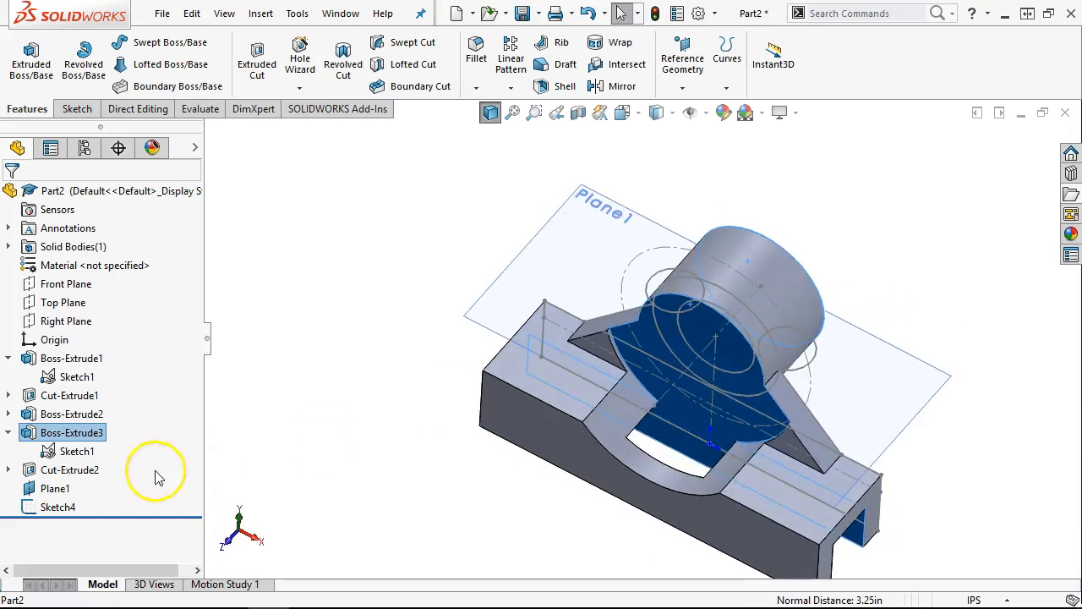
pyautogui.click(8, 432)
pyautogui.click(8, 358)
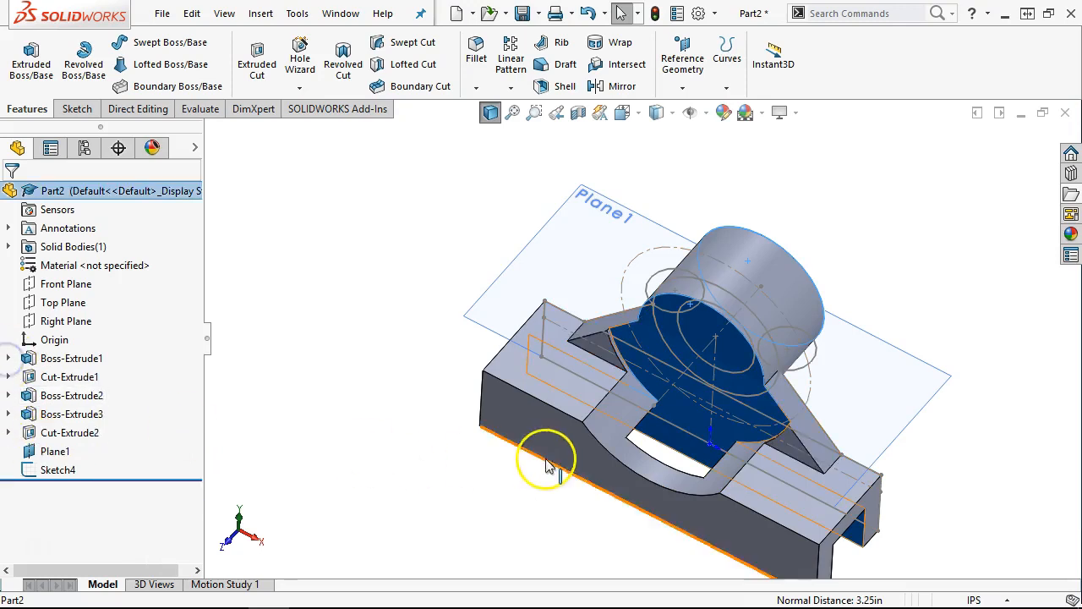
# Hide Plane1, the reference plane through the bore's center
pyautogui.moveTo(448, 454); pyautogui.dragTo(445, 395, button='middle')
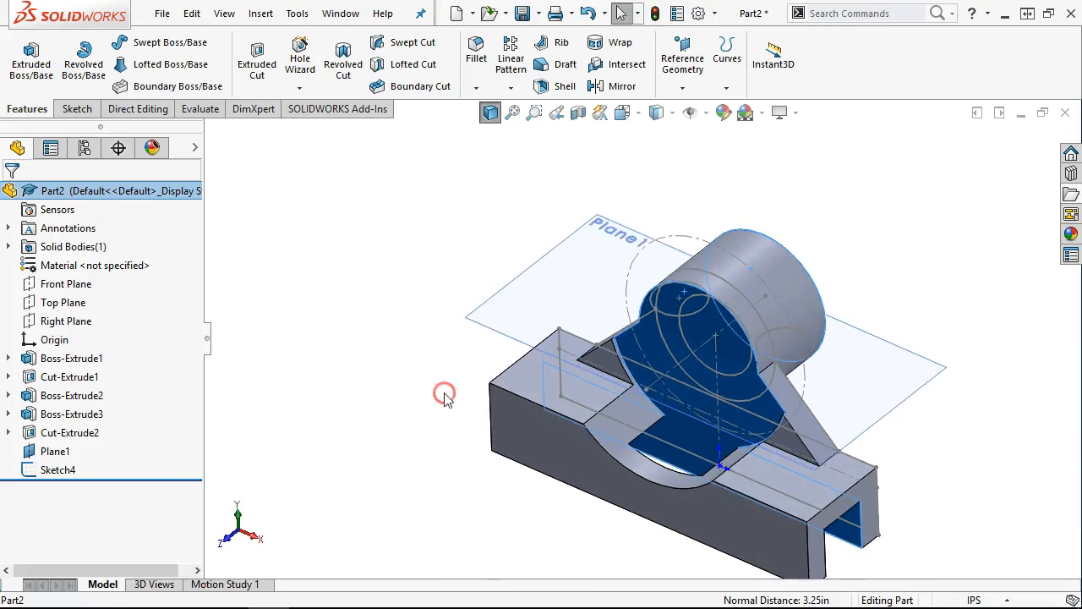
pyautogui.scroll(3, 538, 459)
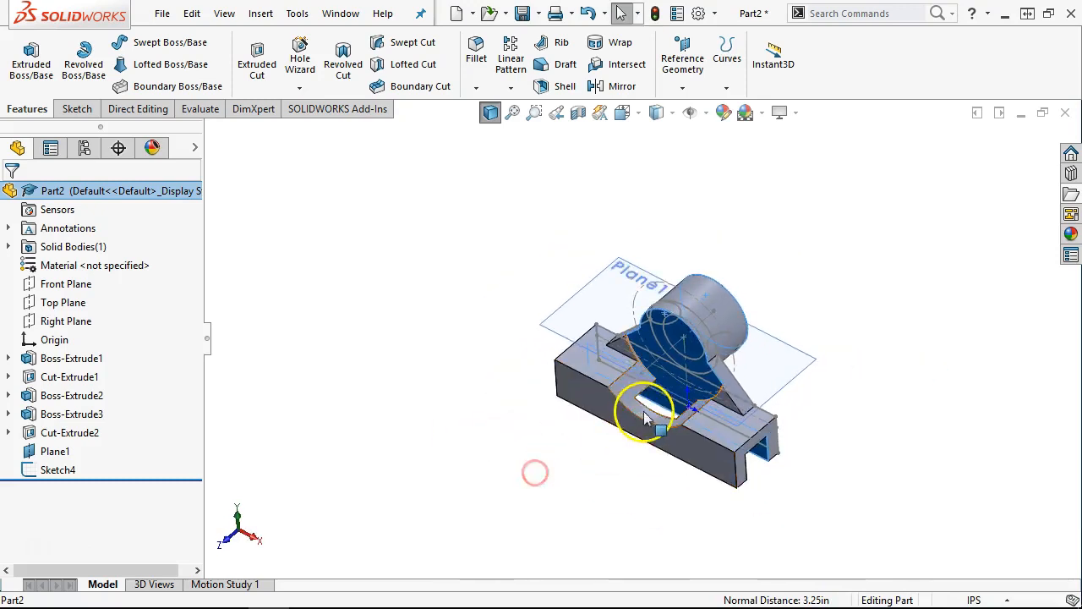
pyautogui.scroll(-3, 647, 411)
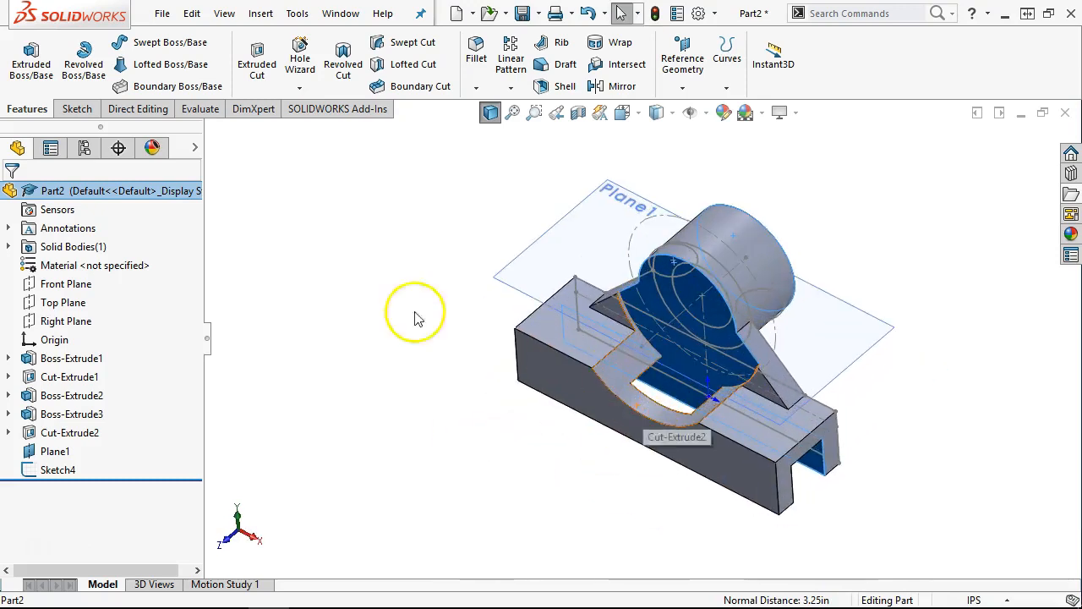
pyautogui.rightClick(49, 451)
pyautogui.click(83, 221)
pyautogui.moveTo(500, 339)
pyautogui.mouseDown(button='middle')
pyautogui.moveTo(489, 285)
pyautogui.moveTo(510, 316)
pyautogui.mouseUp(button='middle')
# Reopen the sketch of the two boss circles and, in the top view, move the 1.630 dimension slightly outward, checking both depth dimensions
pyautogui.click(65, 470)
pyautogui.click(78, 243)
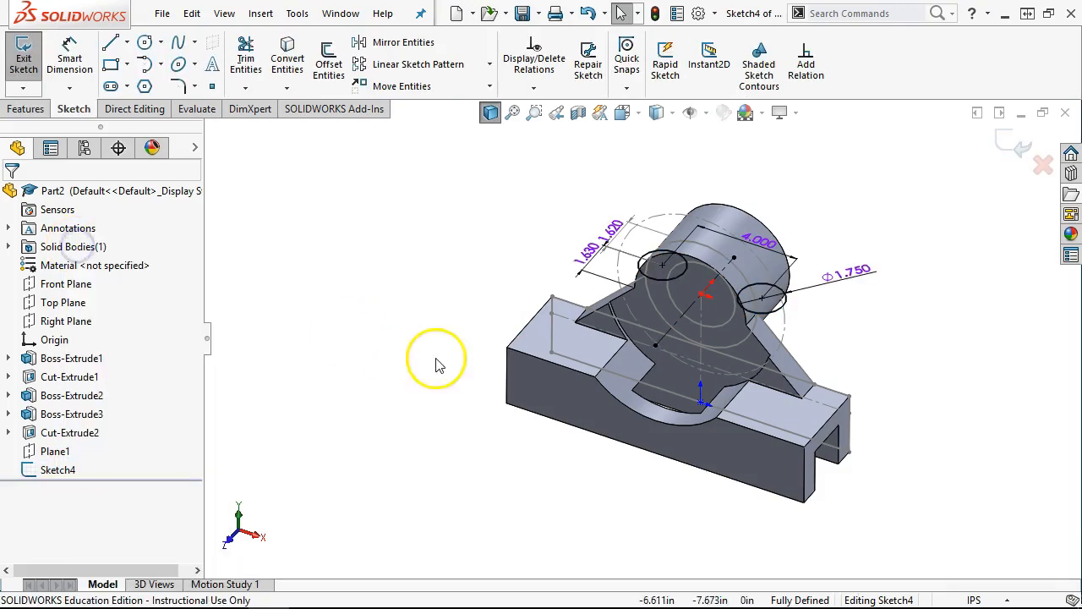
pyautogui.hotkey('ctrl', '5')
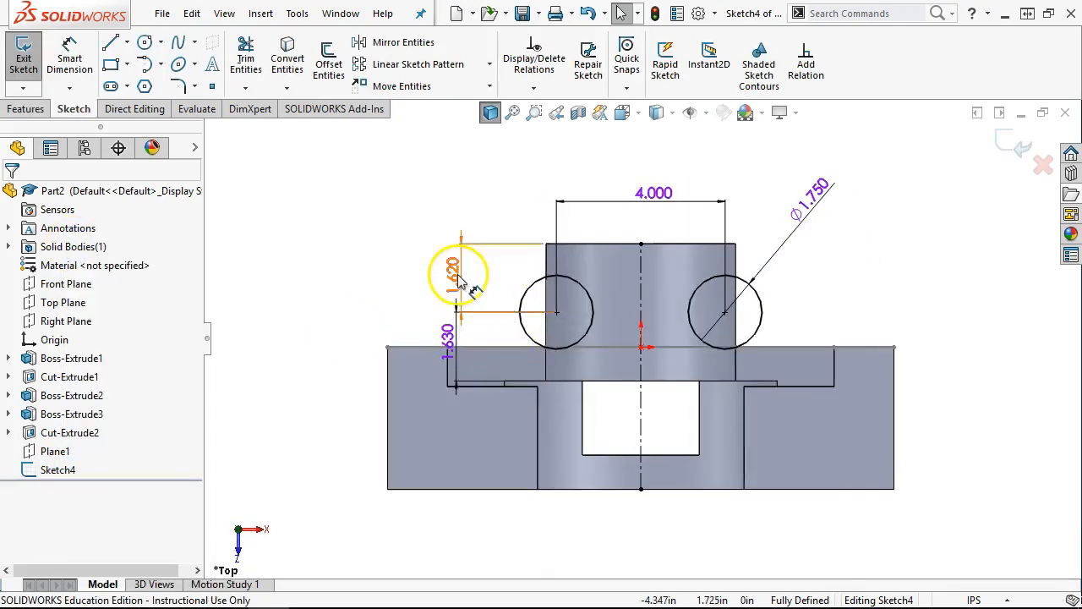
pyautogui.moveTo(455, 342); pyautogui.dragTo(433, 321)
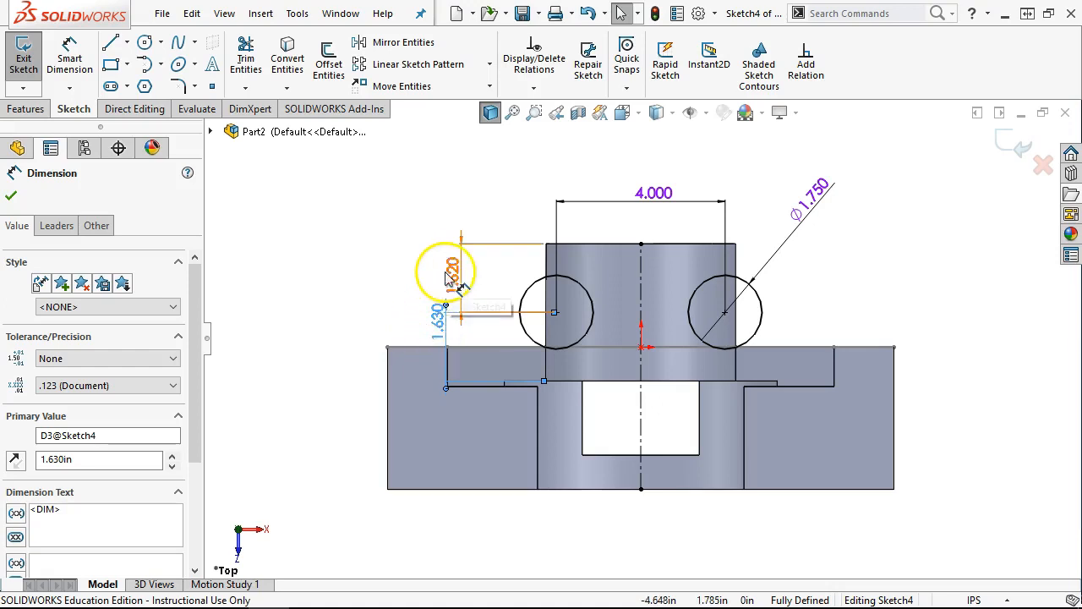
pyautogui.moveTo(570, 327); pyautogui.dragTo(709, 193, button='middle')
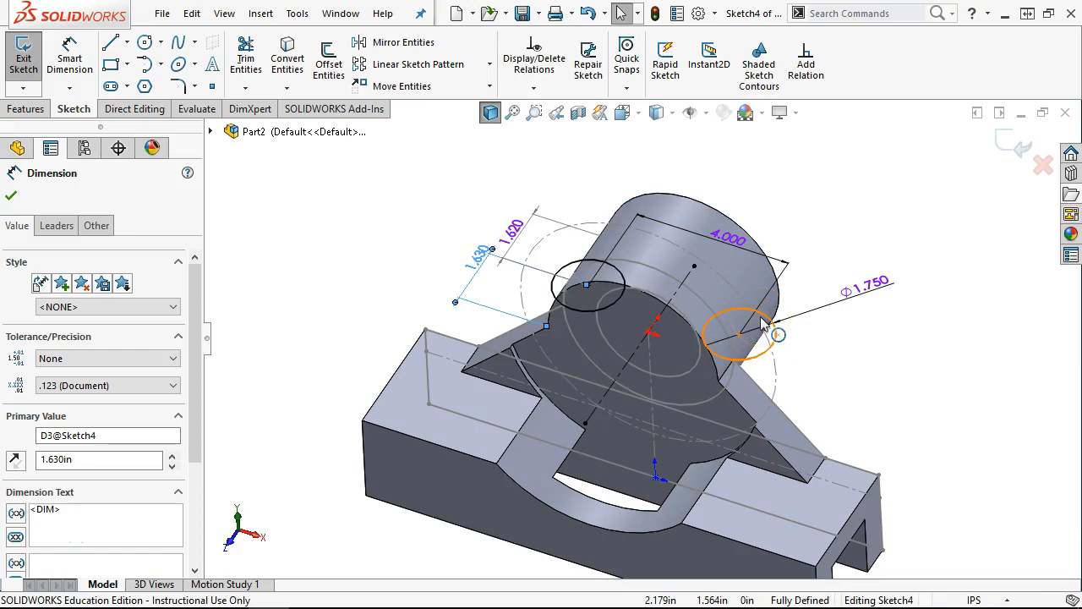
pyautogui.moveTo(1034, 314)
pyautogui.mouseDown(button='middle')
pyautogui.moveTo(1029, 258)
pyautogui.moveTo(983, 234)
pyautogui.moveTo(1019, 264)
pyautogui.mouseUp(button='middle')
pyautogui.scroll(-2, 898, 370)
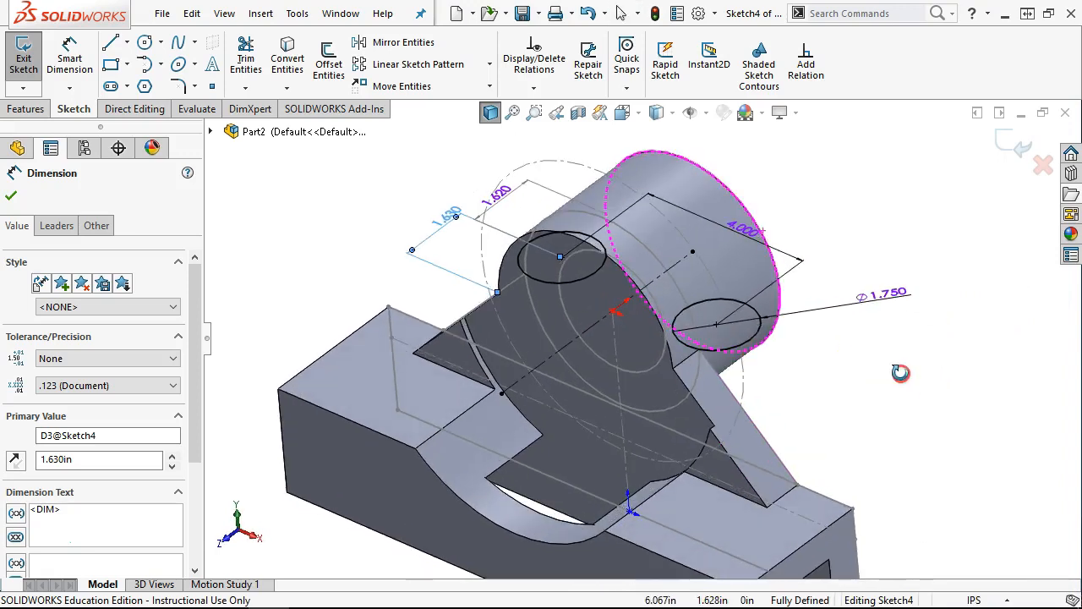
pyautogui.scroll(1, 879, 368)
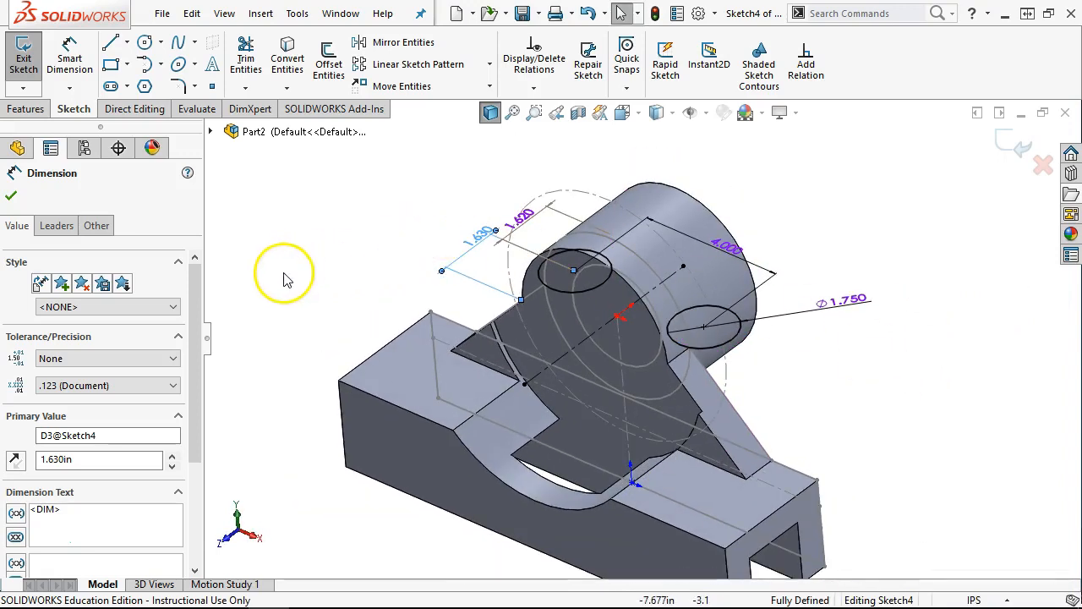
pyautogui.click(11, 197)
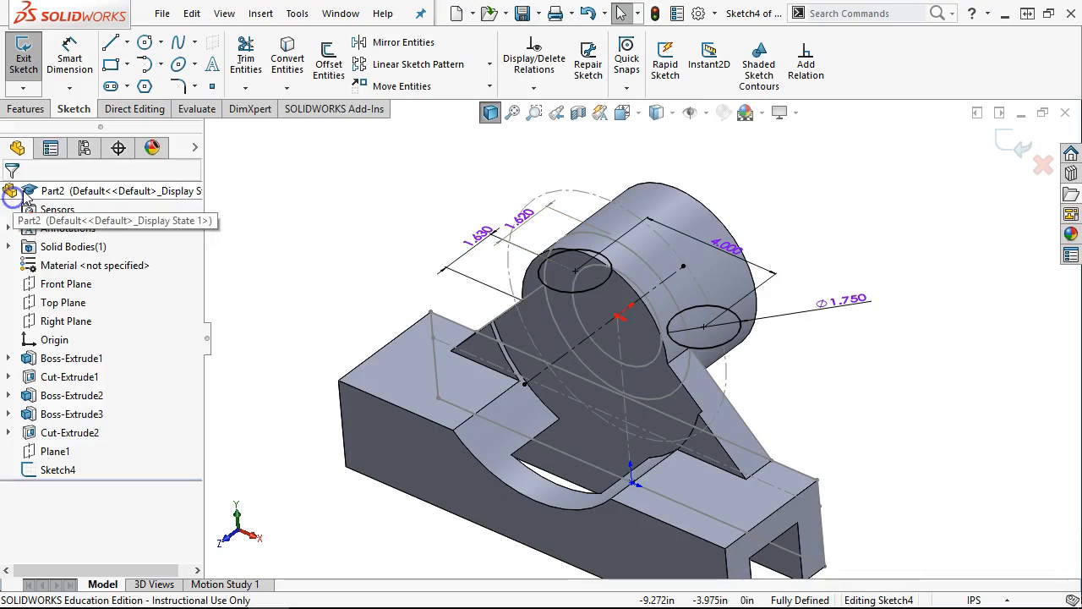
# Set up a boss extrusion of the two circles with a Mid Plane end condition and a depth of 2.75 in
pyautogui.click(14, 109)
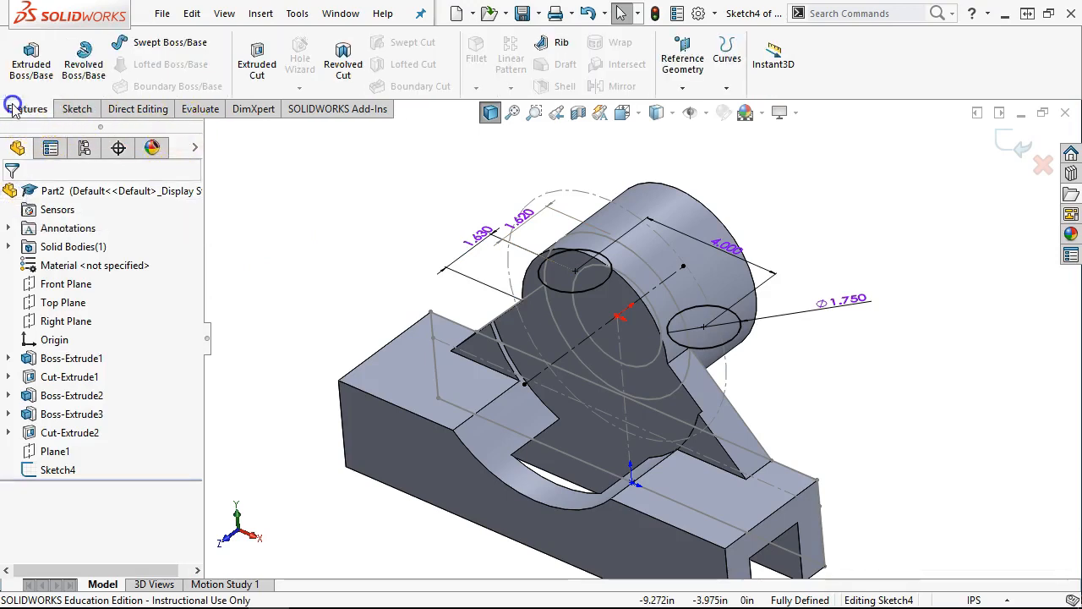
pyautogui.click(31, 61)
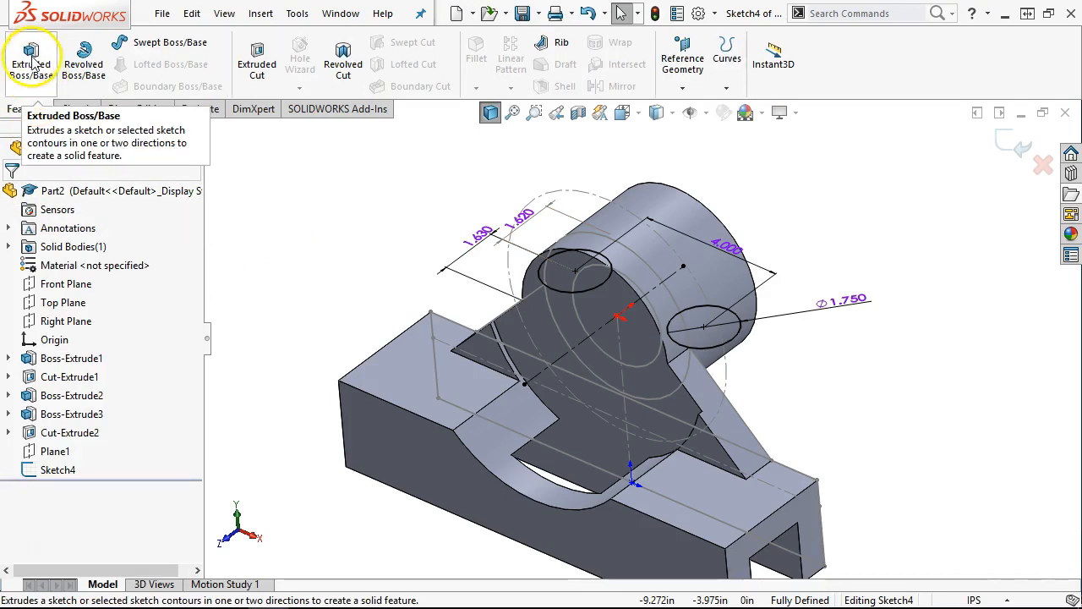
pyautogui.click(30, 57)
pyautogui.click(97, 296)
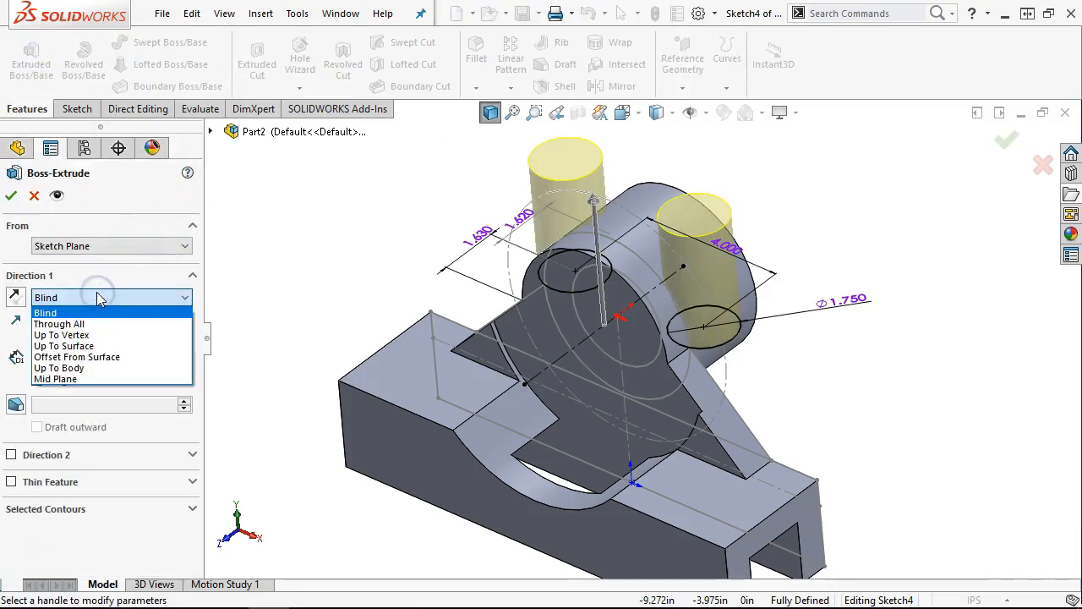
pyautogui.click(84, 379)
pyautogui.click(82, 362)
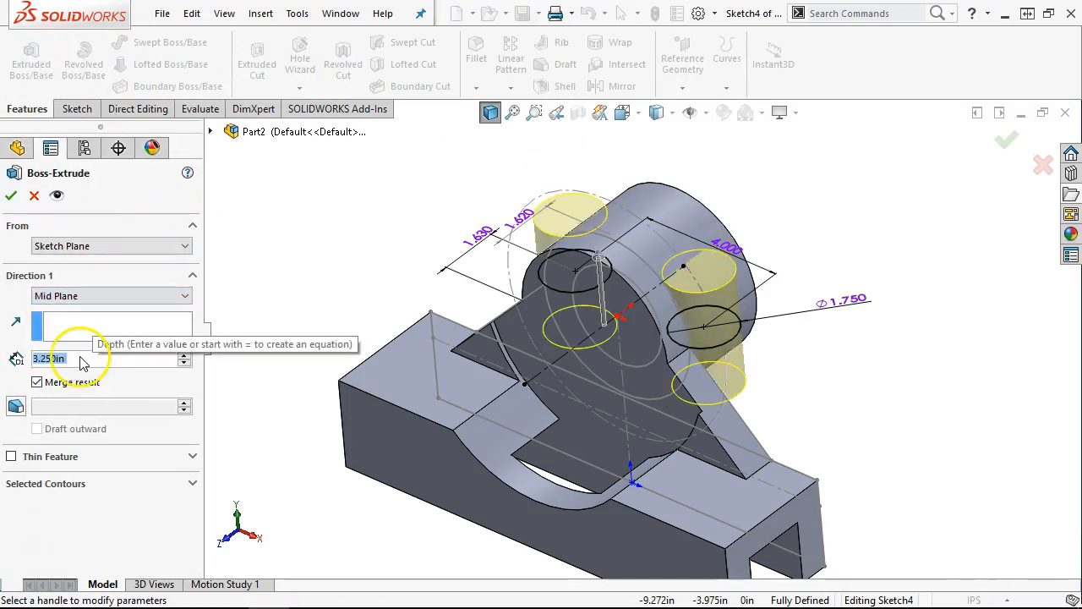
pyautogui.write('2.75')
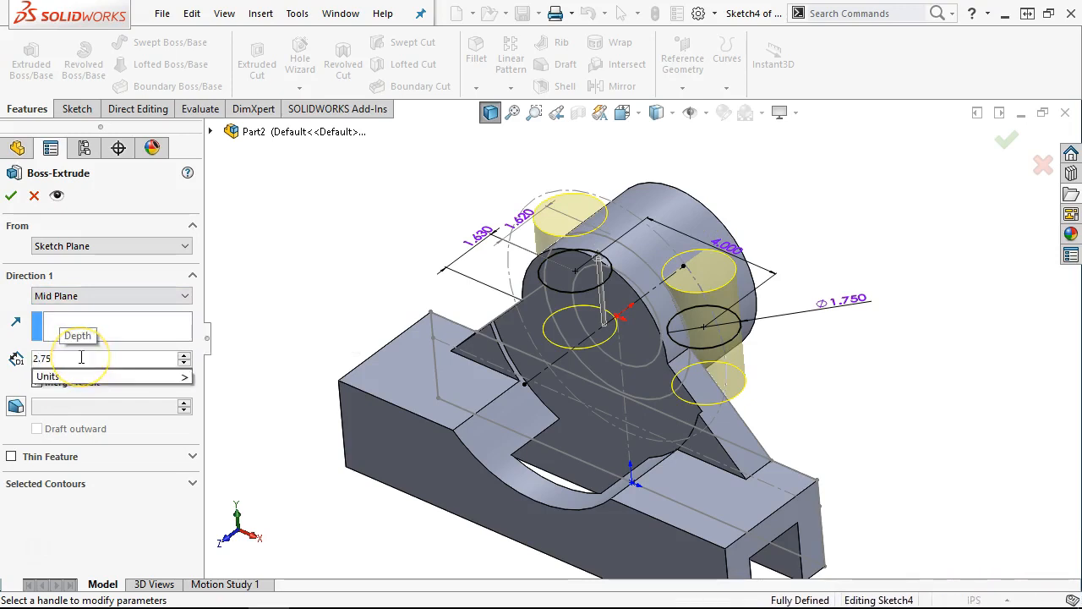
pyautogui.press('Return')
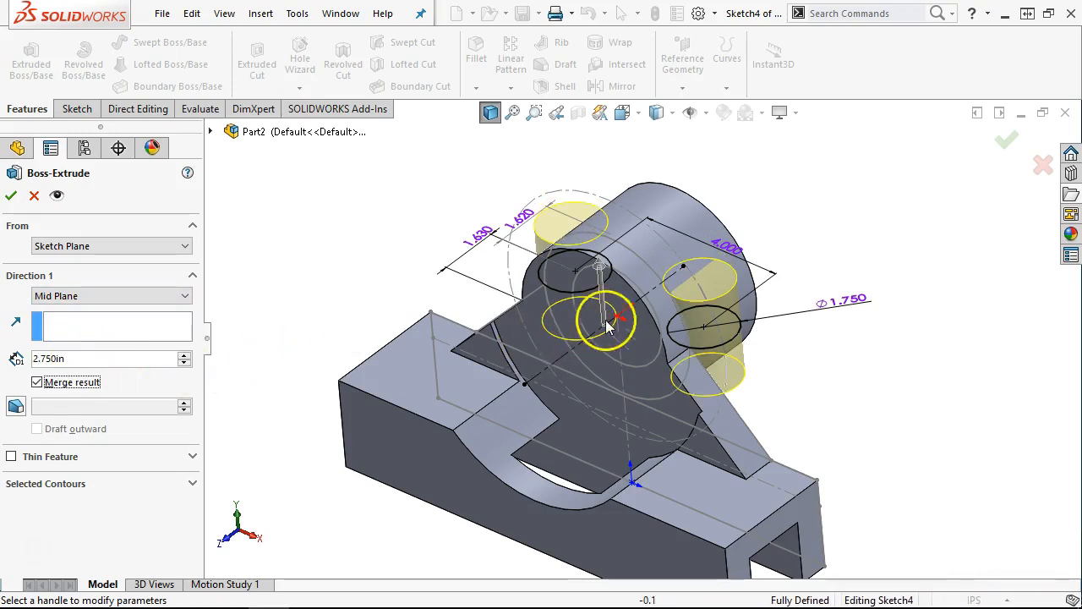
# Switch the circles' extrusion to Blind, 1.375 in deep in each of two opposite directions, and create the bolt bosses
pyautogui.click(66, 295)
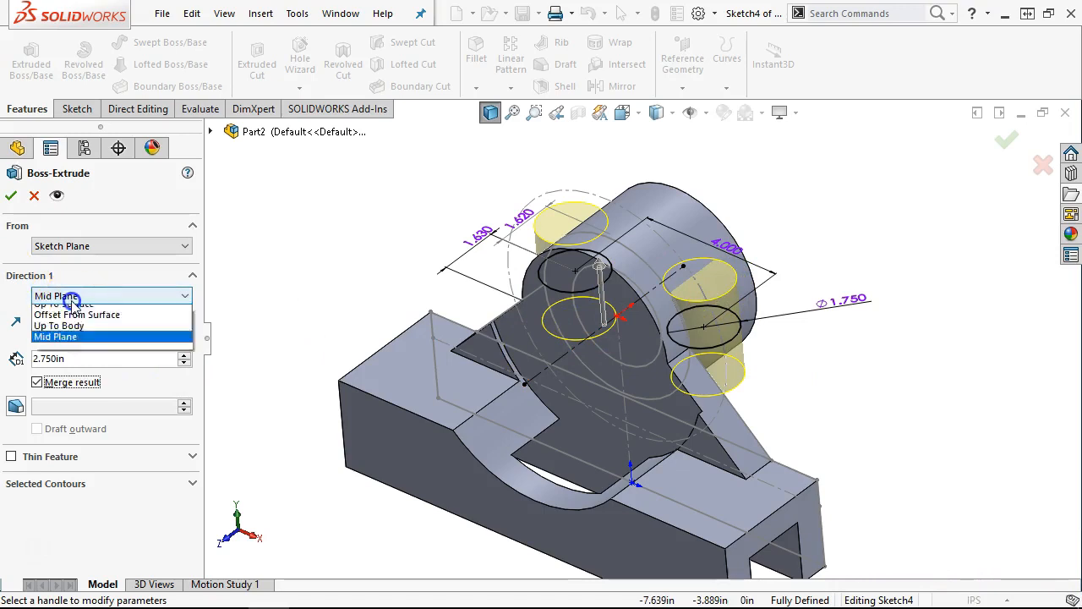
pyautogui.click(67, 311)
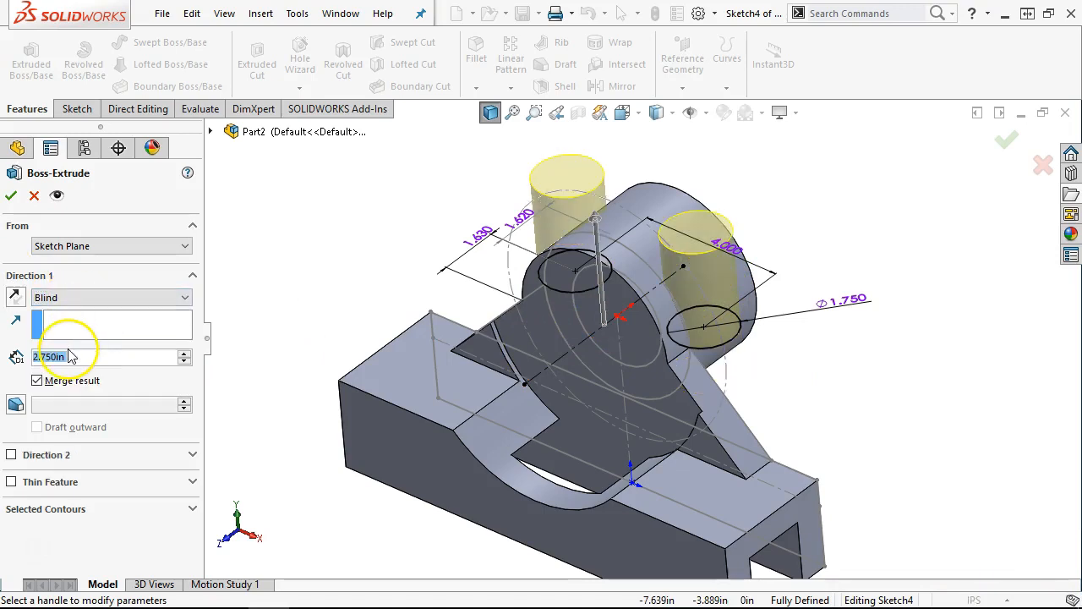
pyautogui.write('1.375')
pyautogui.press('Return')
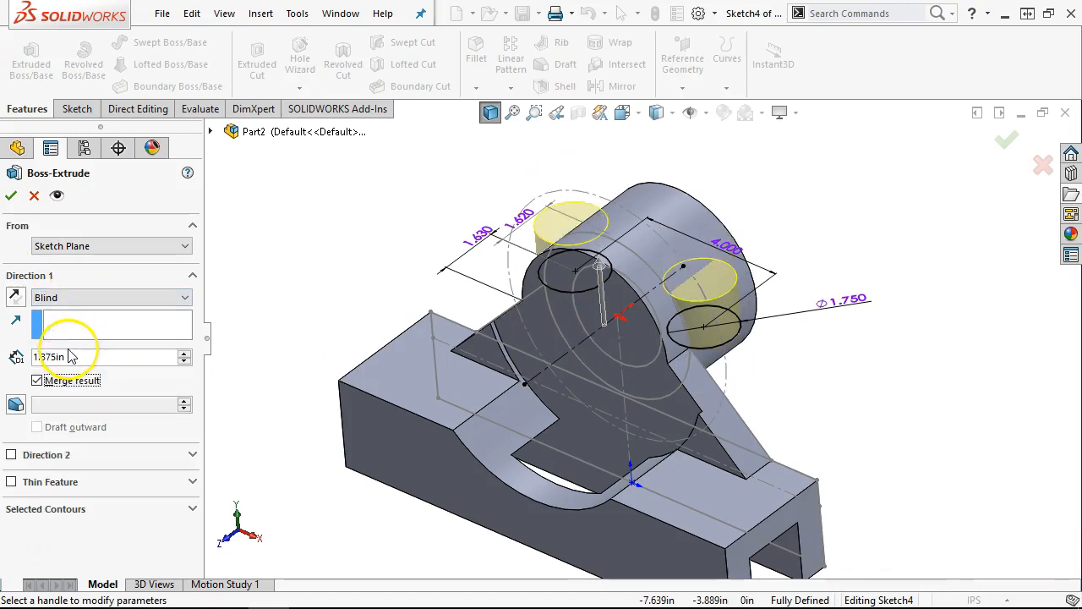
pyautogui.click(11, 454)
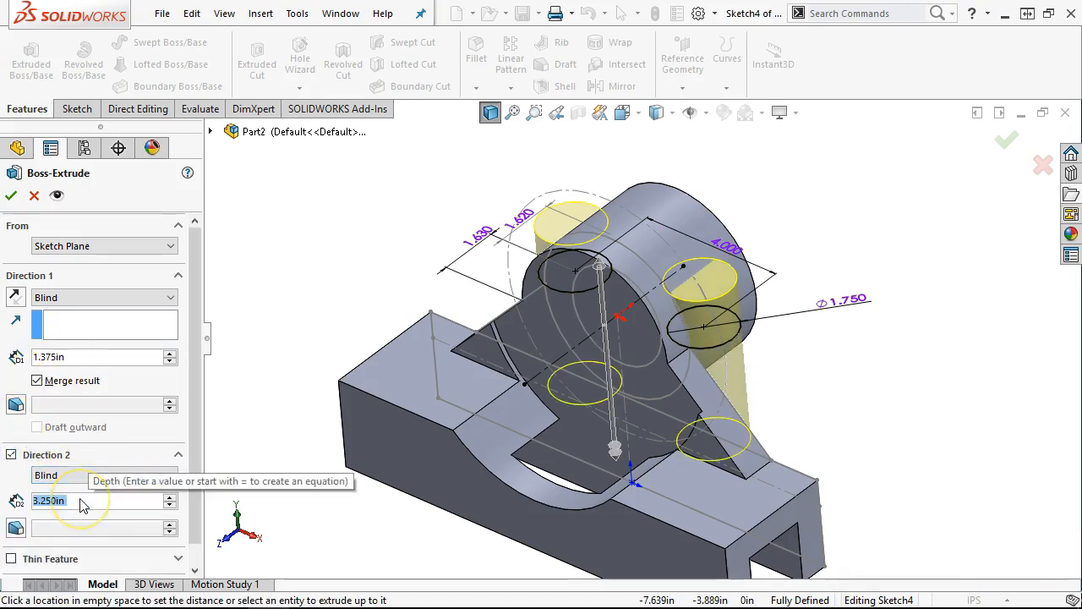
pyautogui.write('1.375')
pyautogui.press('Return')
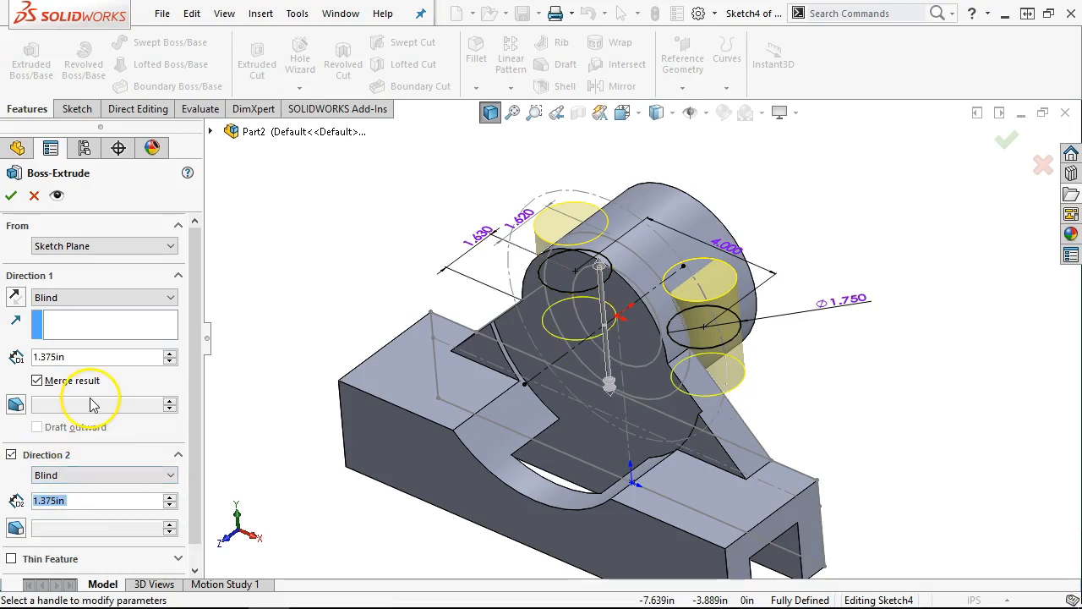
pyautogui.moveTo(266, 422); pyautogui.dragTo(385, 376, button='middle')
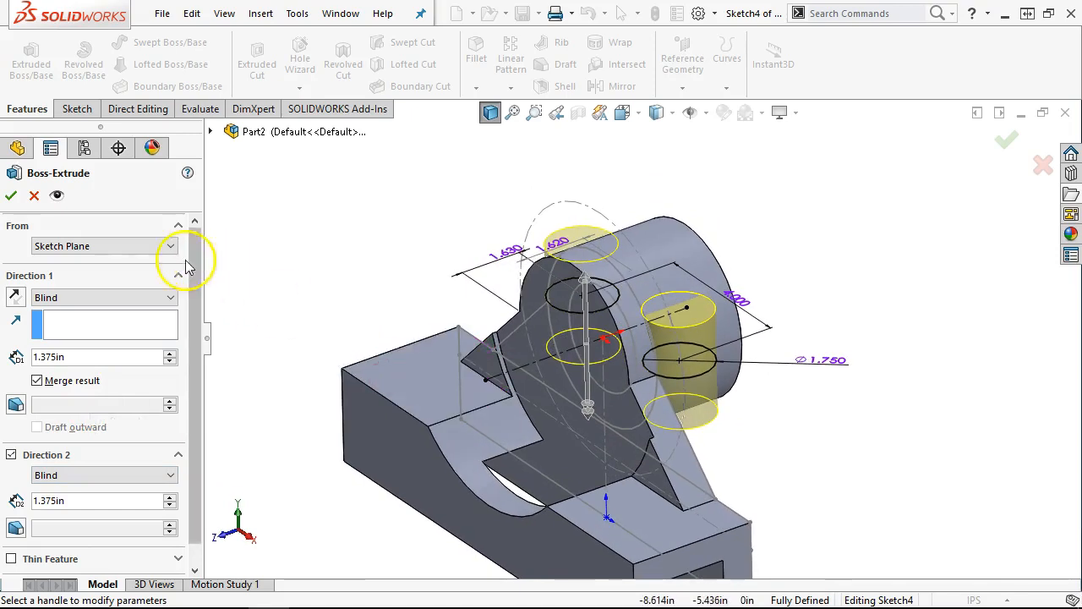
pyautogui.click(12, 196)
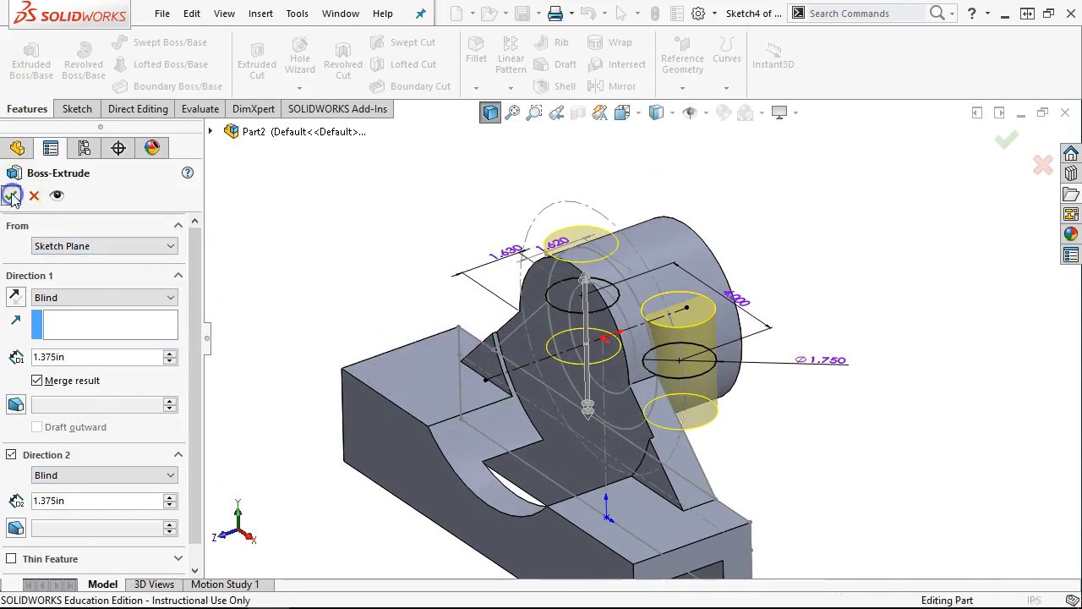
# Check the bolt hole, spotface and boss callouts on the textbook drawing of the rack slide in the browser
pyautogui.moveTo(229, 207); pyautogui.dragTo(253, 235, button='middle')
pyautogui.press('Escape')
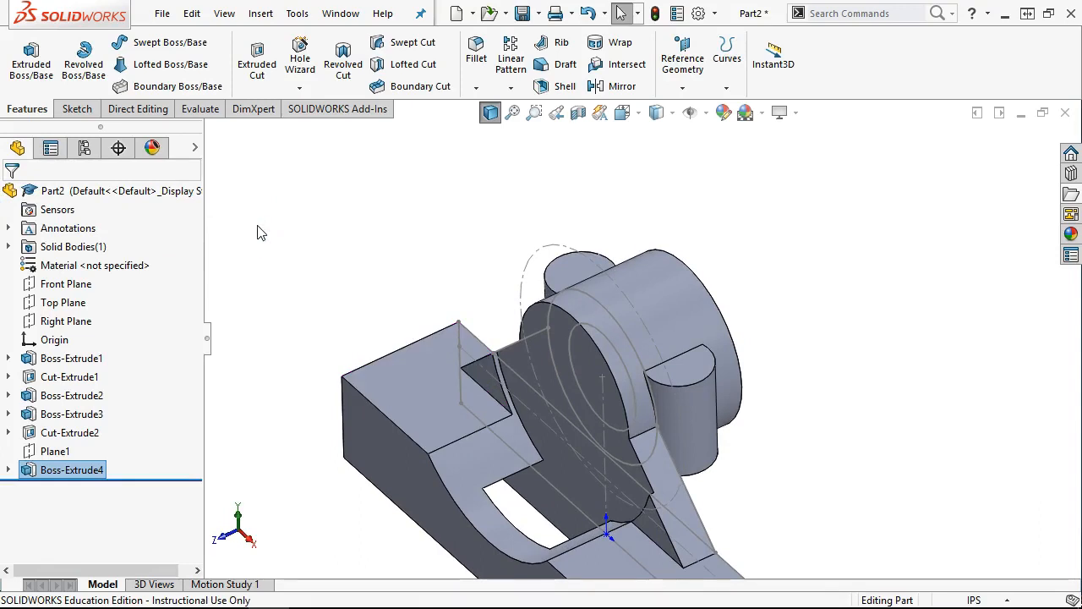
pyautogui.moveTo(741, 346); pyautogui.dragTo(769, 304, button='middle')
pyautogui.hotkey('alt', 'Tab')
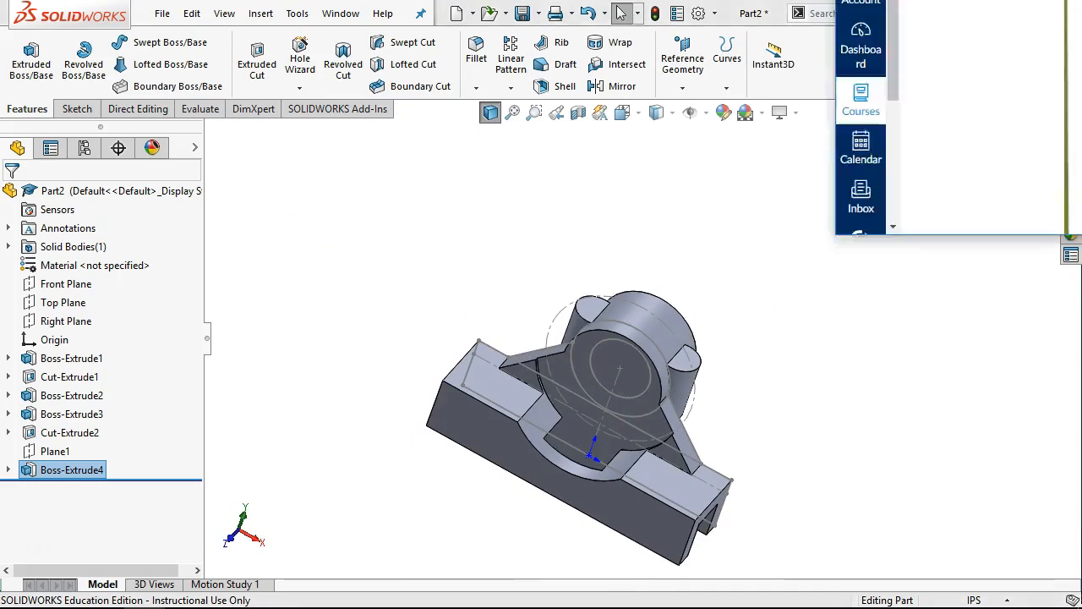
pyautogui.scroll(-15, 841, 254)
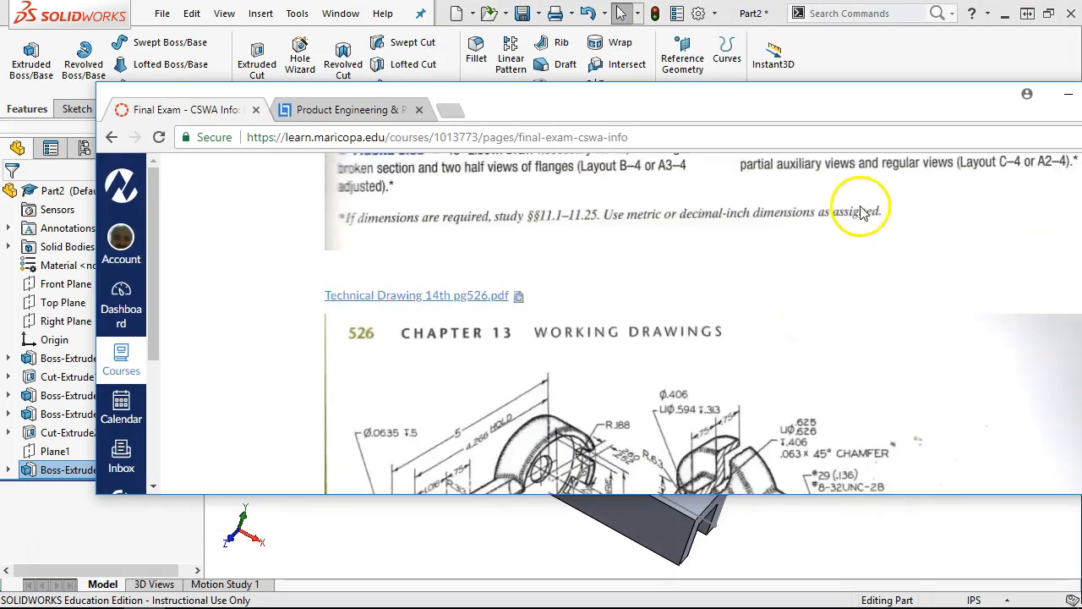
pyautogui.scroll(1, 841, 211)
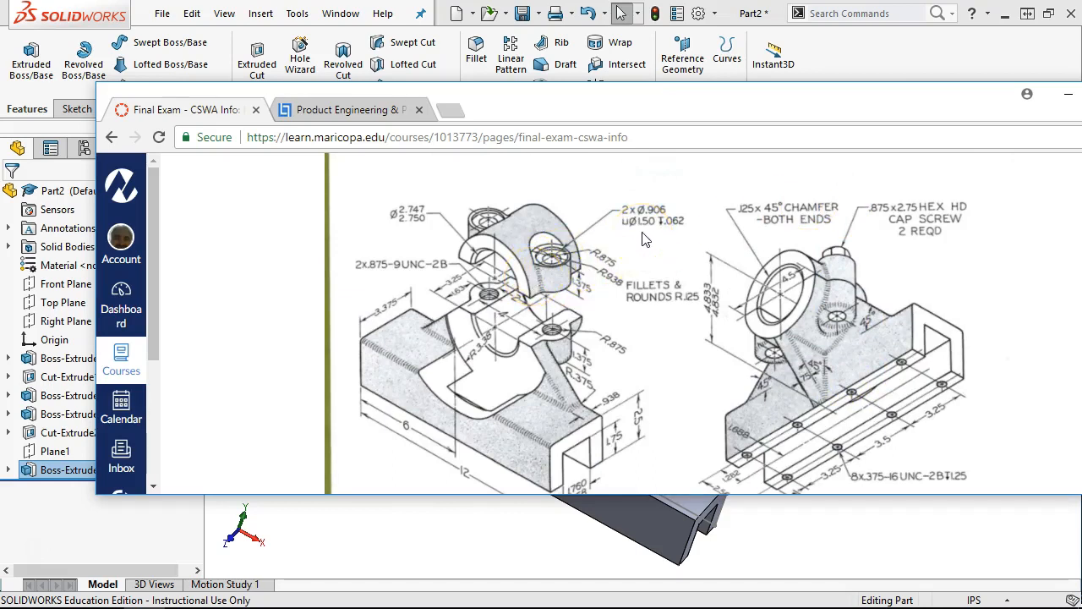
pyautogui.click(557, 251)
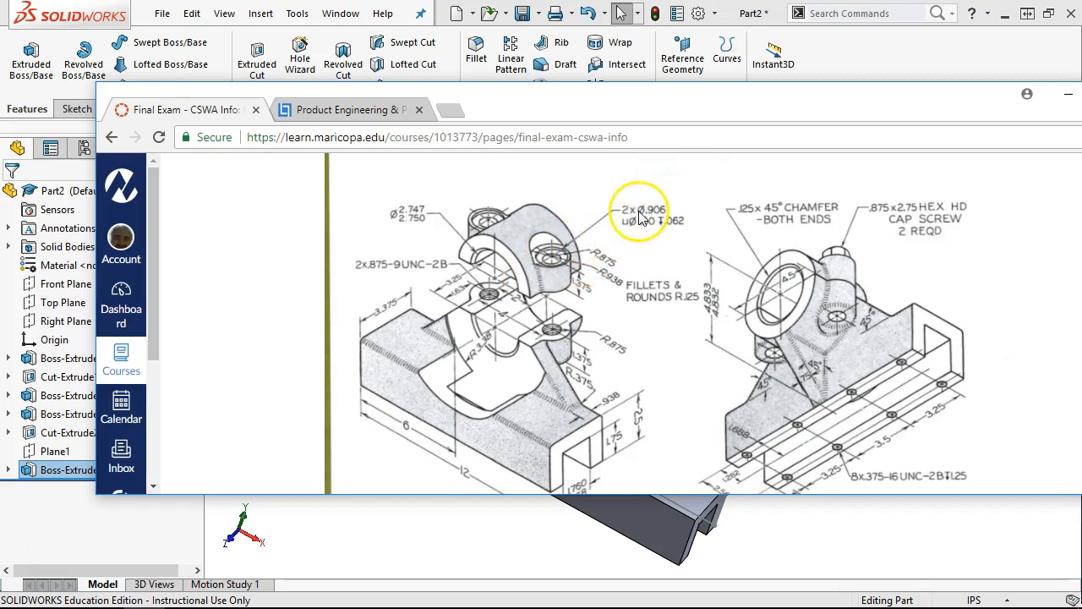
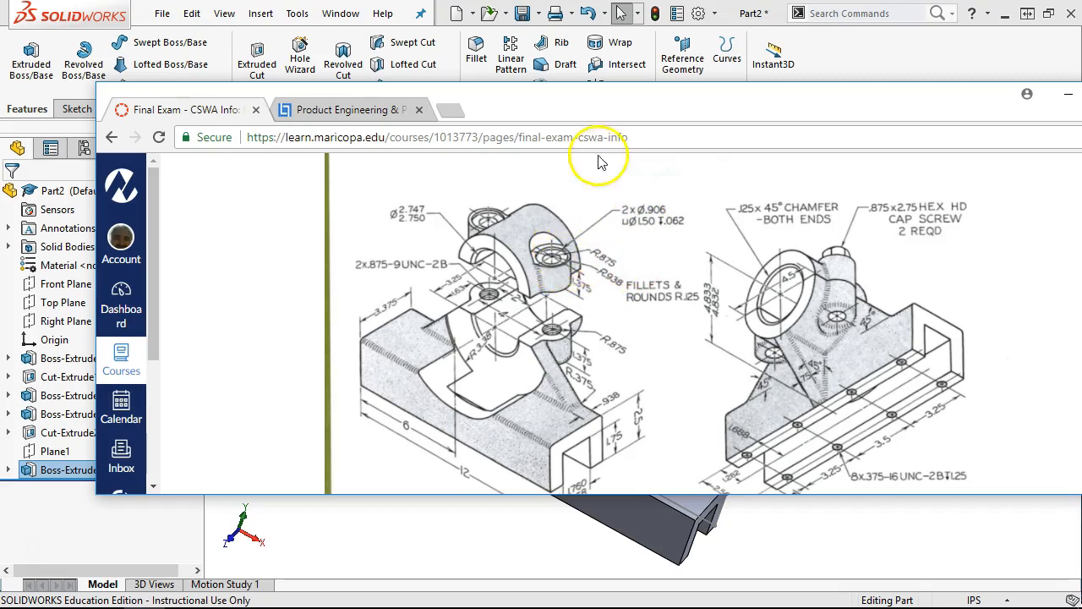
pyautogui.moveTo(591, 98); pyautogui.dragTo(901, 114)
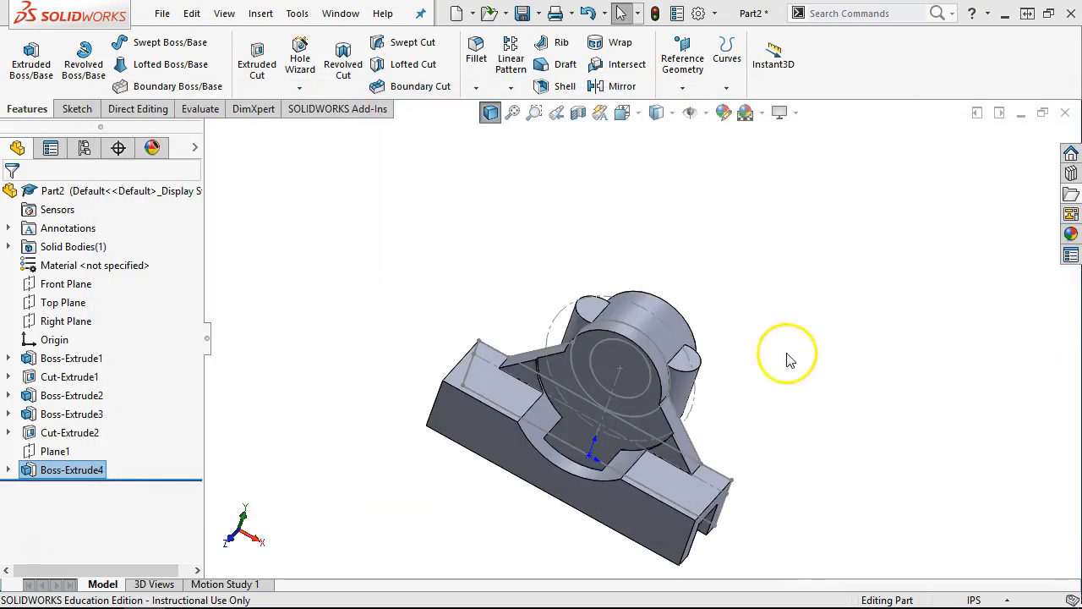
# Start a sketch on the top face of one bolt boss and draw a concentric circle about 2.8 in in diameter
pyautogui.click(683, 365)
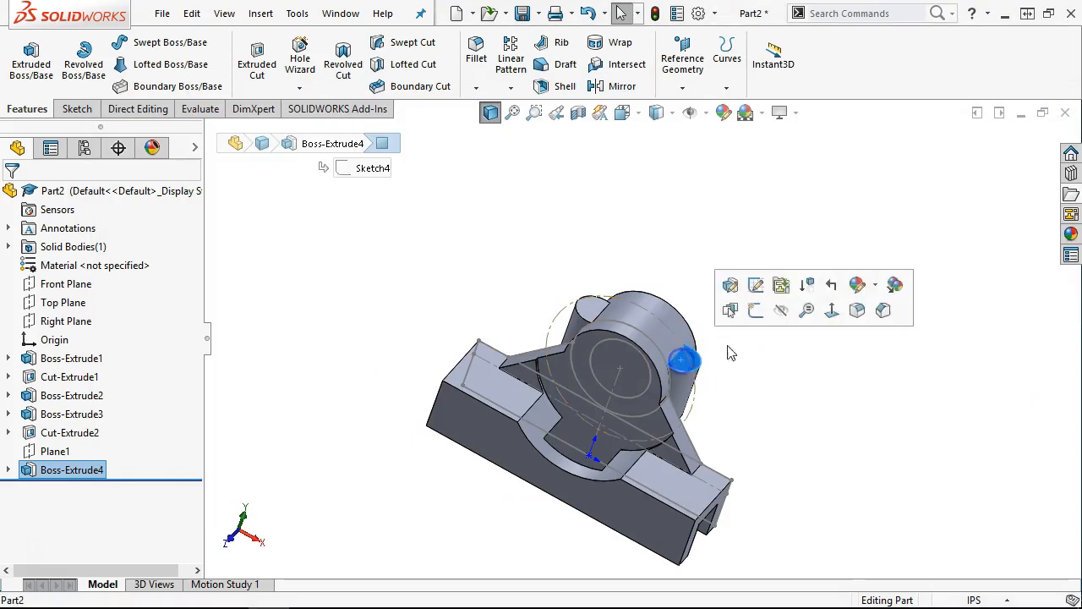
pyautogui.click(756, 309)
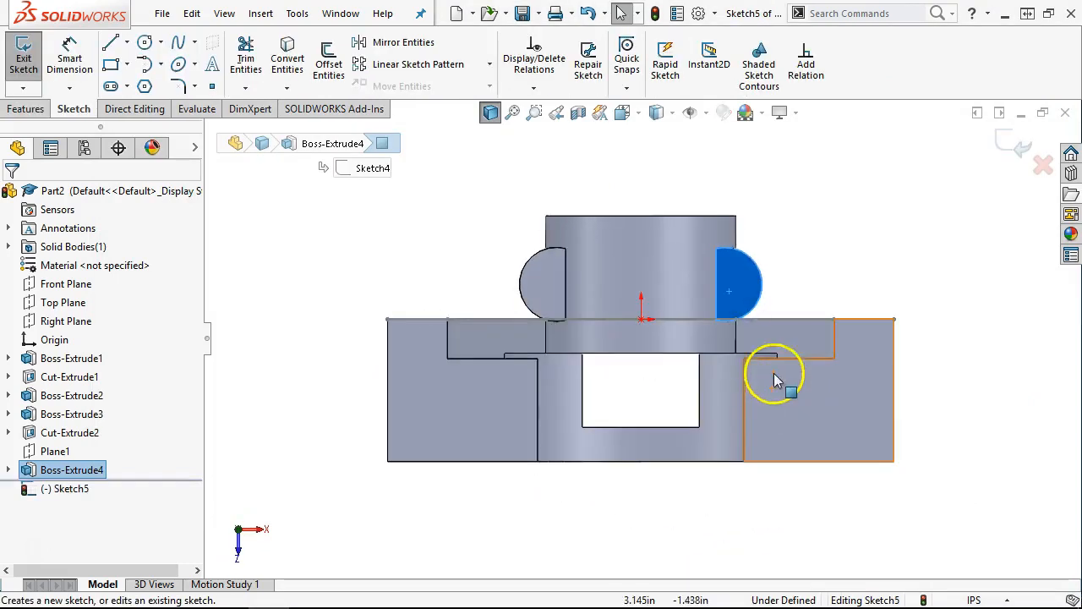
pyautogui.click(144, 43)
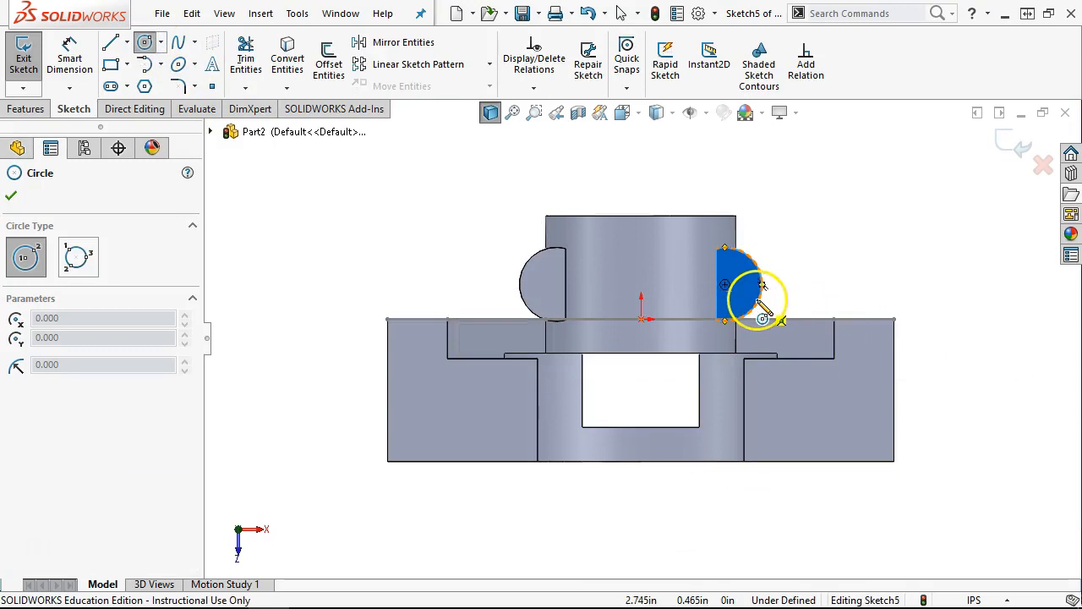
pyautogui.click(724, 284)
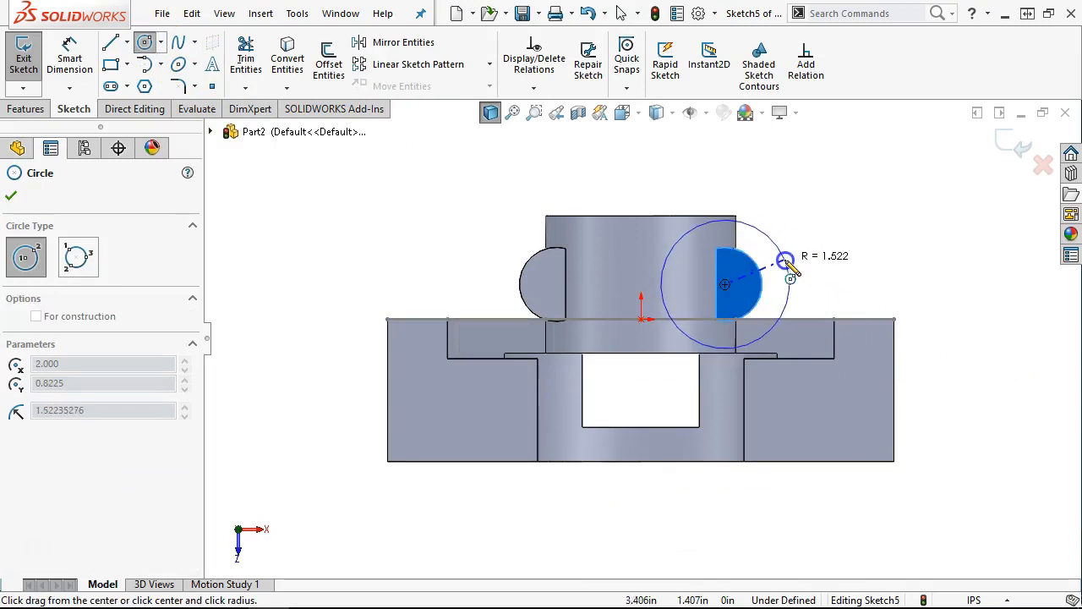
pyautogui.click(777, 260)
# Set the new circle's diameter to 1.75 in
pyautogui.rightClick(817, 189)
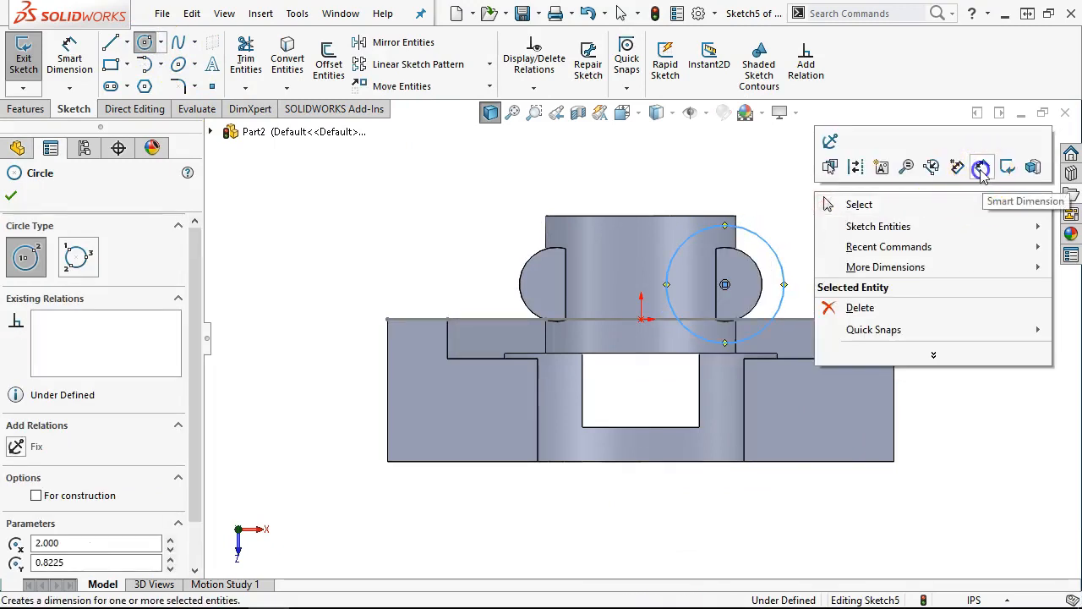
pyautogui.click(980, 168)
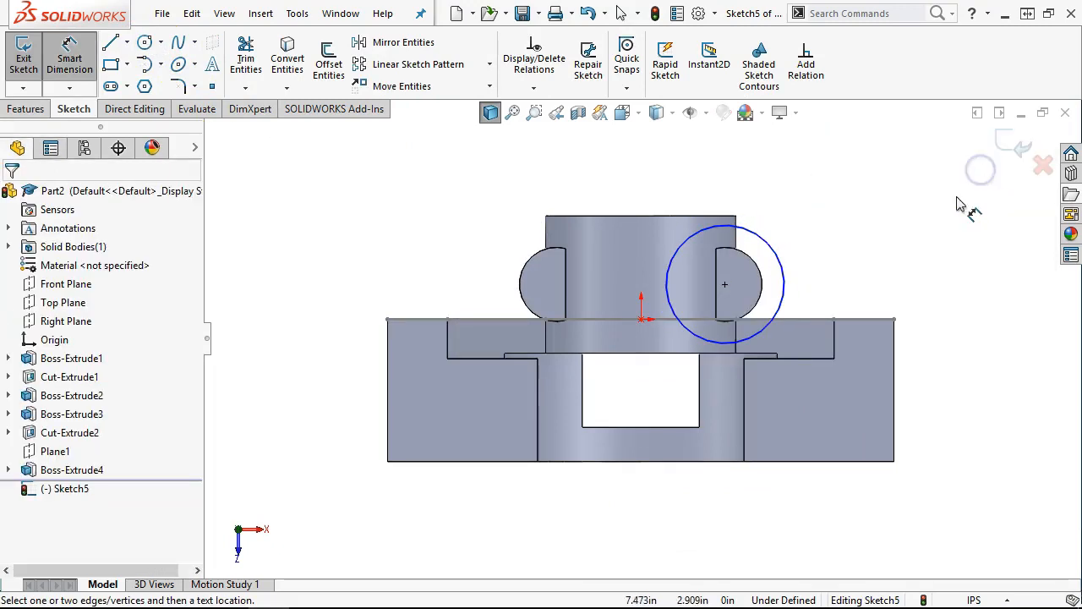
pyautogui.click(772, 251)
pyautogui.click(799, 180)
pyautogui.write('1.75')
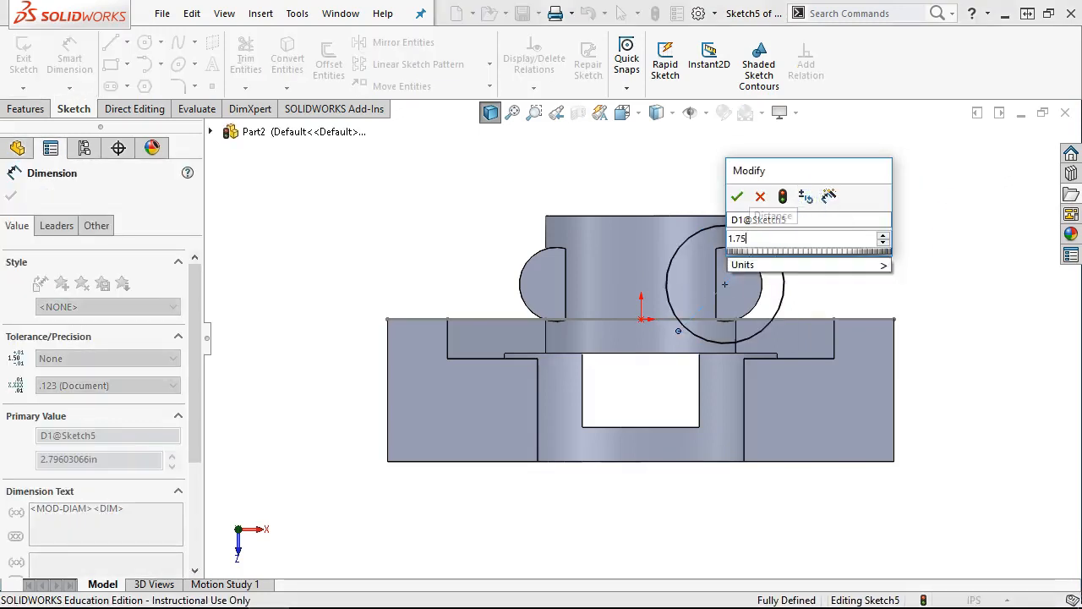
pyautogui.press('Return')
pyautogui.moveTo(828, 288); pyautogui.dragTo(790, 380, button='middle')
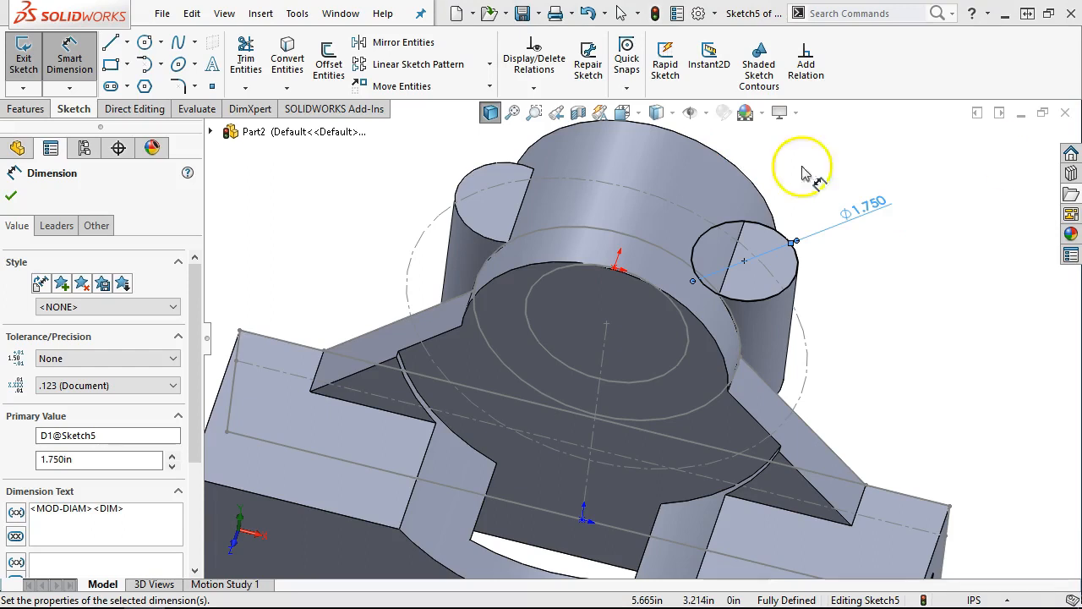
# Convert the top arc edge of the other bolt boss into the sketch and extend it to a full circle
pyautogui.moveTo(603, 188); pyautogui.dragTo(269, 192, button='middle')
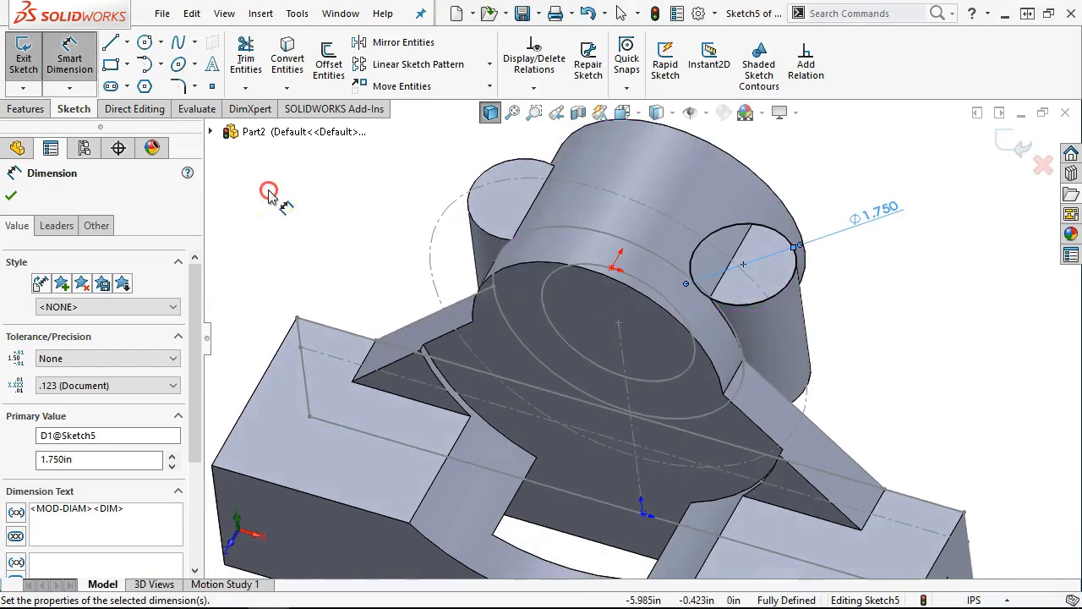
pyautogui.rightClick(268, 193)
pyautogui.click(288, 243)
pyautogui.click(493, 173)
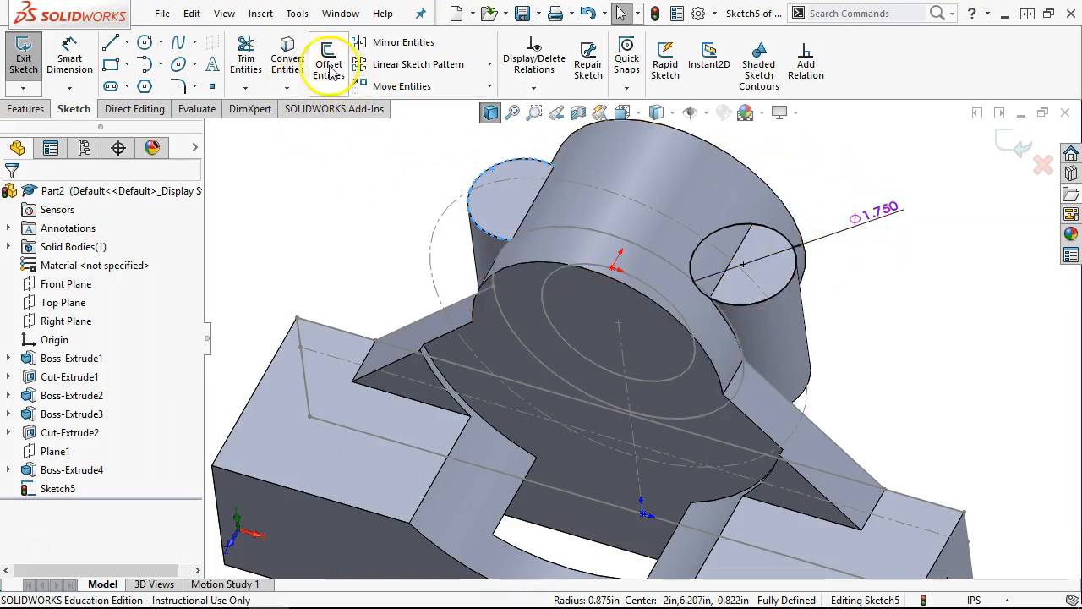
pyautogui.click(512, 240)
pyautogui.moveTo(531, 242)
pyautogui.mouseDown()
pyautogui.moveTo(572, 177)
pyautogui.moveTo(562, 169)
pyautogui.mouseUp()
pyautogui.click(775, 161)
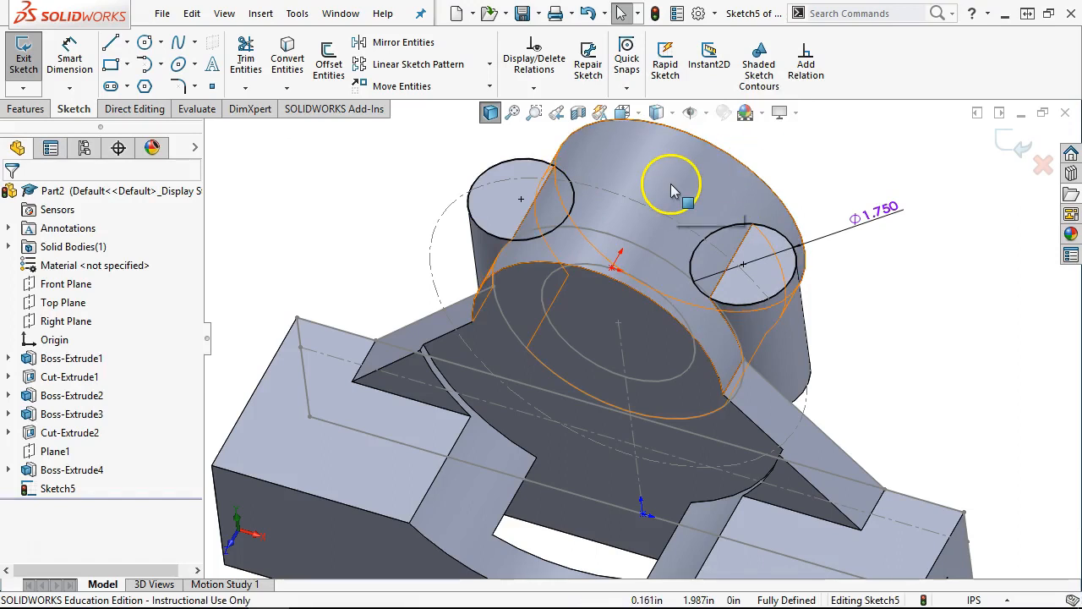
# Cut both circles upward from the boss tops with a Through All extruded cut, clearing the cylinder material above them
pyautogui.moveTo(433, 177); pyautogui.dragTo(434, 151, button='middle')
pyautogui.click(25, 108)
pyautogui.click(247, 61)
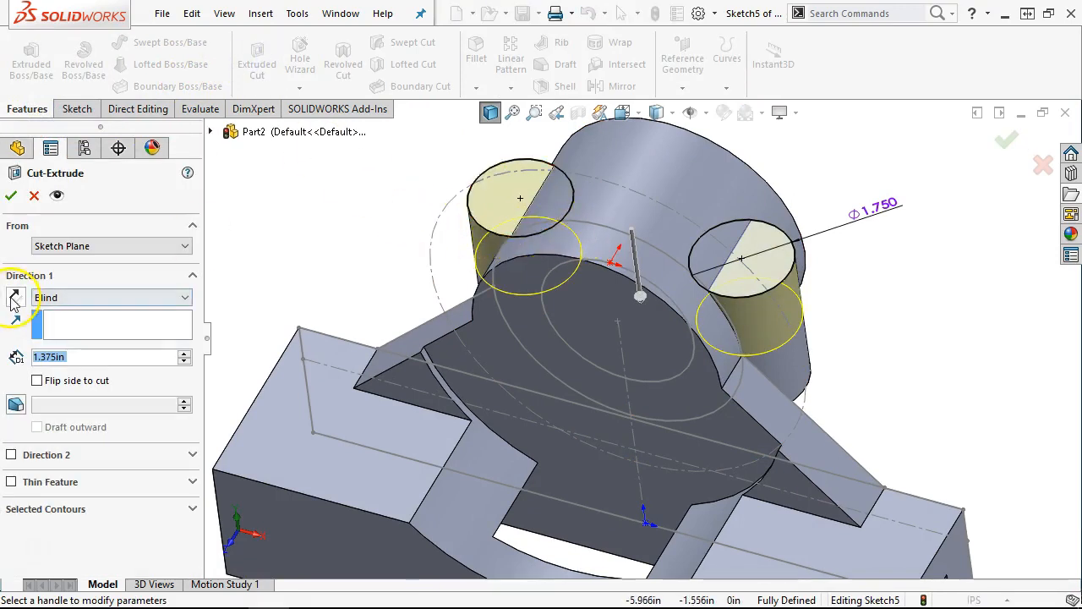
pyautogui.click(14, 297)
pyautogui.click(96, 295)
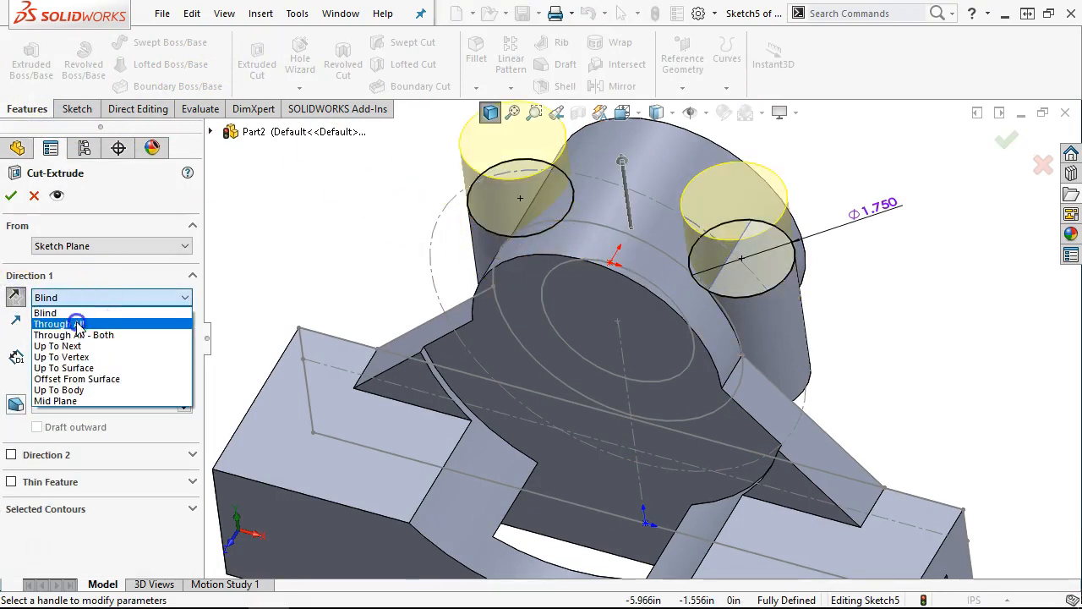
pyautogui.click(77, 319)
pyautogui.click(11, 196)
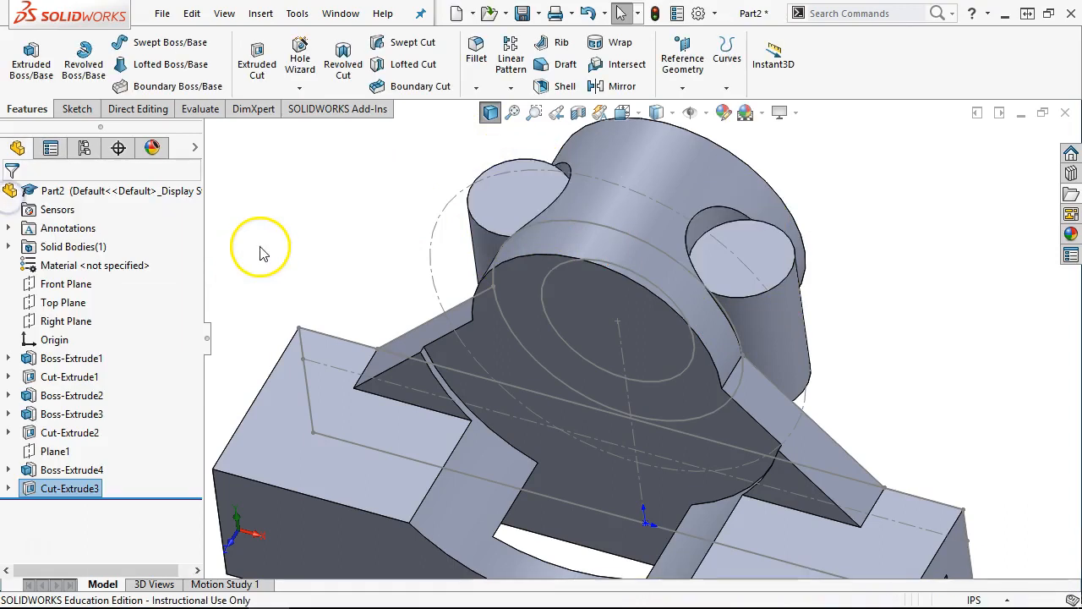
# Cut the bore through the cylinder from the inner circle of Sketch1, using a Through All - Both extruded cut
pyautogui.moveTo(253, 228); pyautogui.dragTo(354, 284, button='middle')
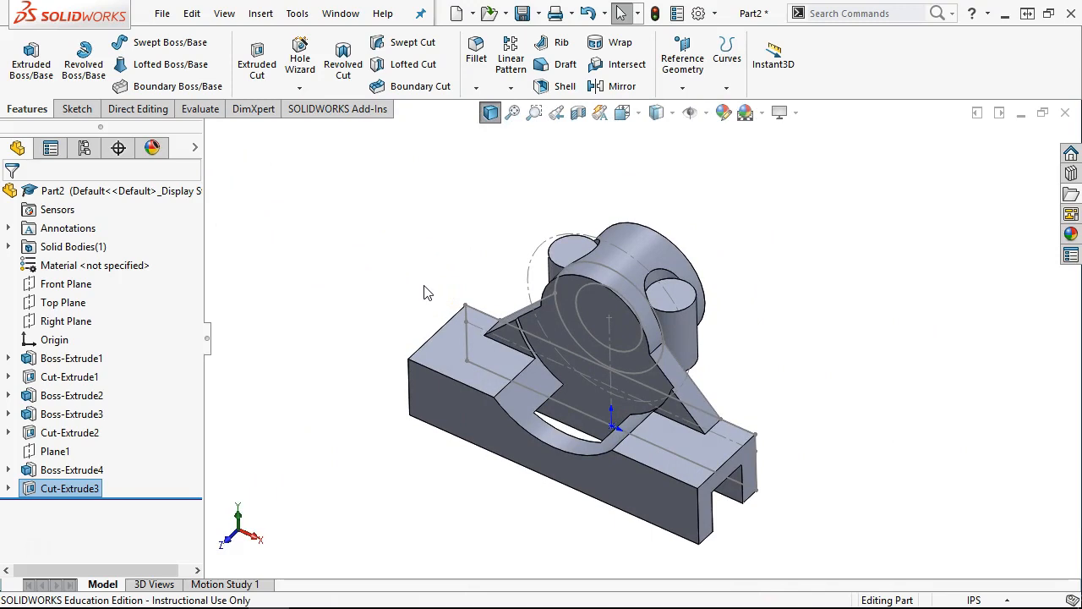
pyautogui.moveTo(366, 330); pyautogui.dragTo(273, 418, button='middle')
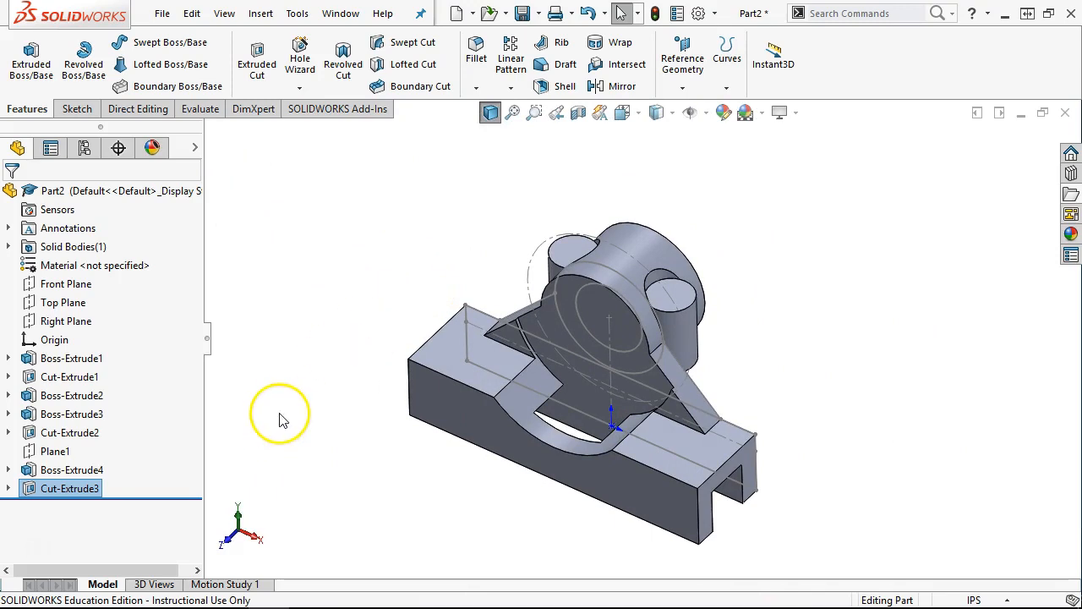
pyautogui.moveTo(285, 391); pyautogui.dragTo(336, 320, button='middle')
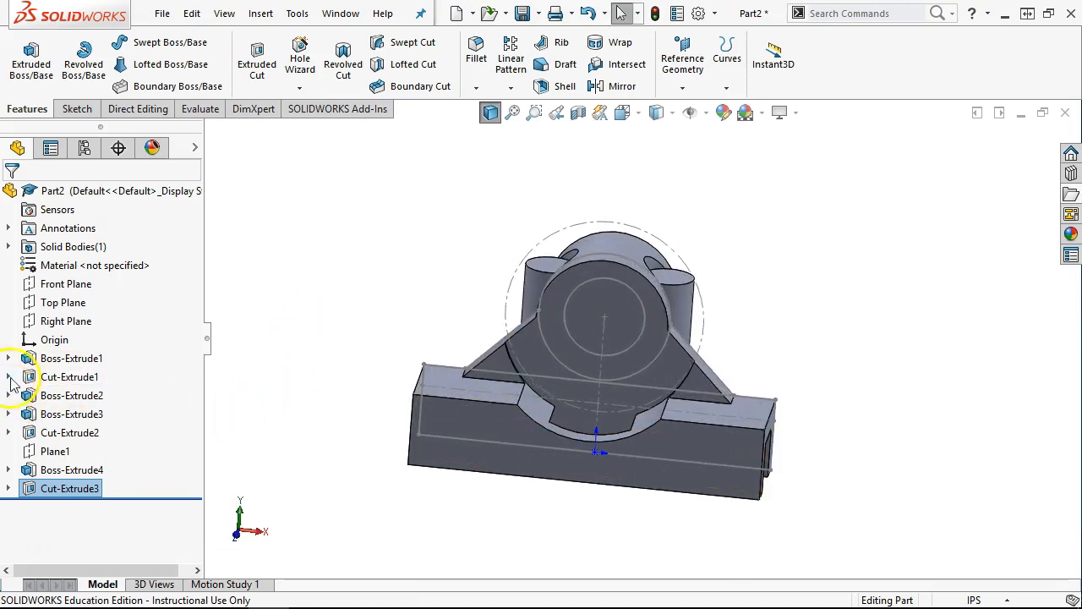
pyautogui.click(8, 357)
pyautogui.click(76, 376)
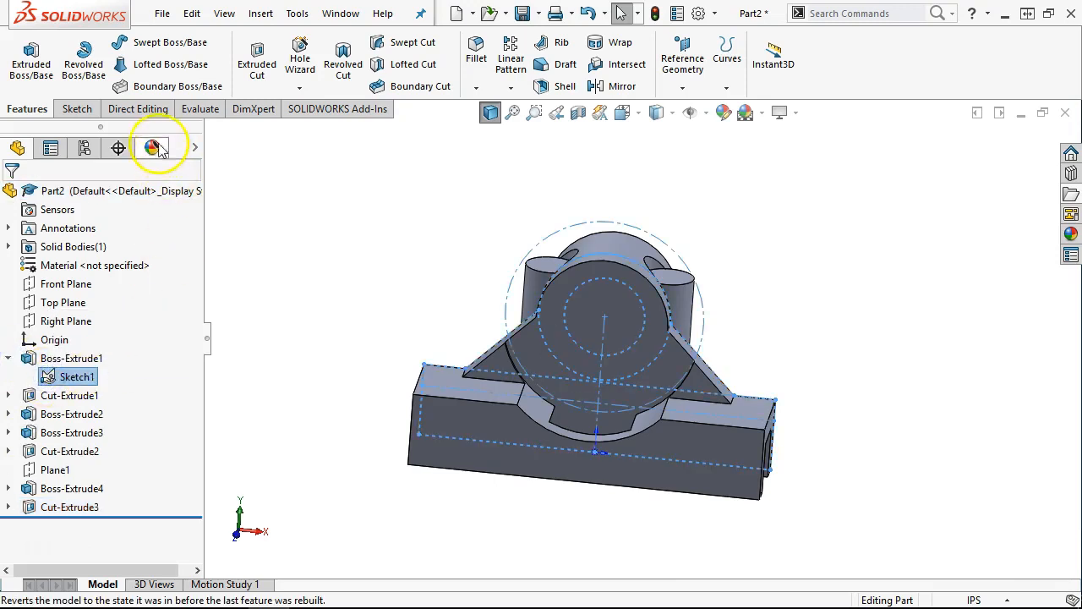
pyautogui.click(246, 76)
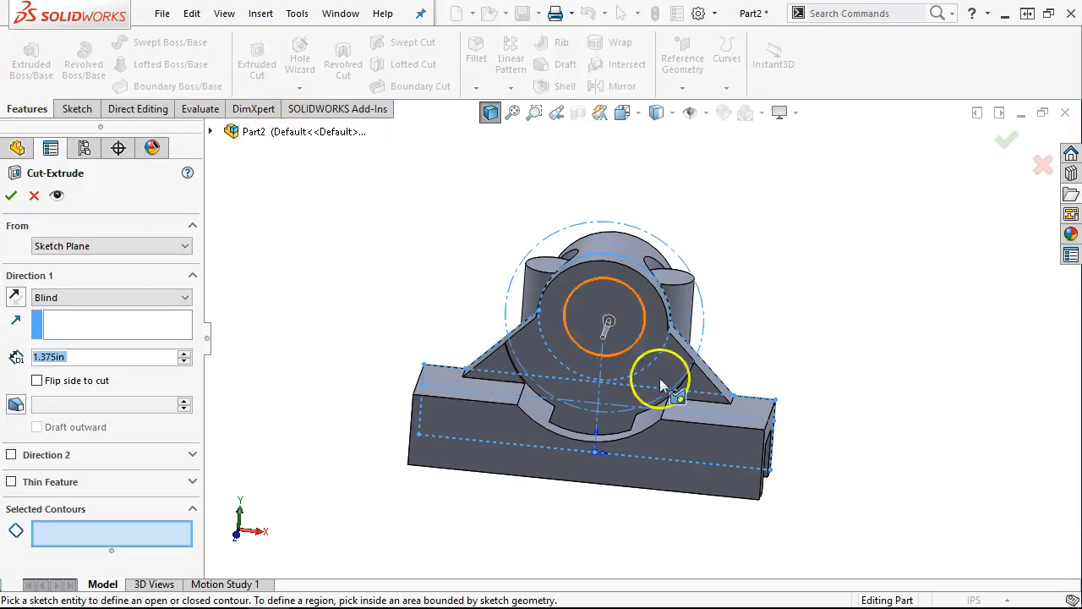
pyautogui.click(614, 281)
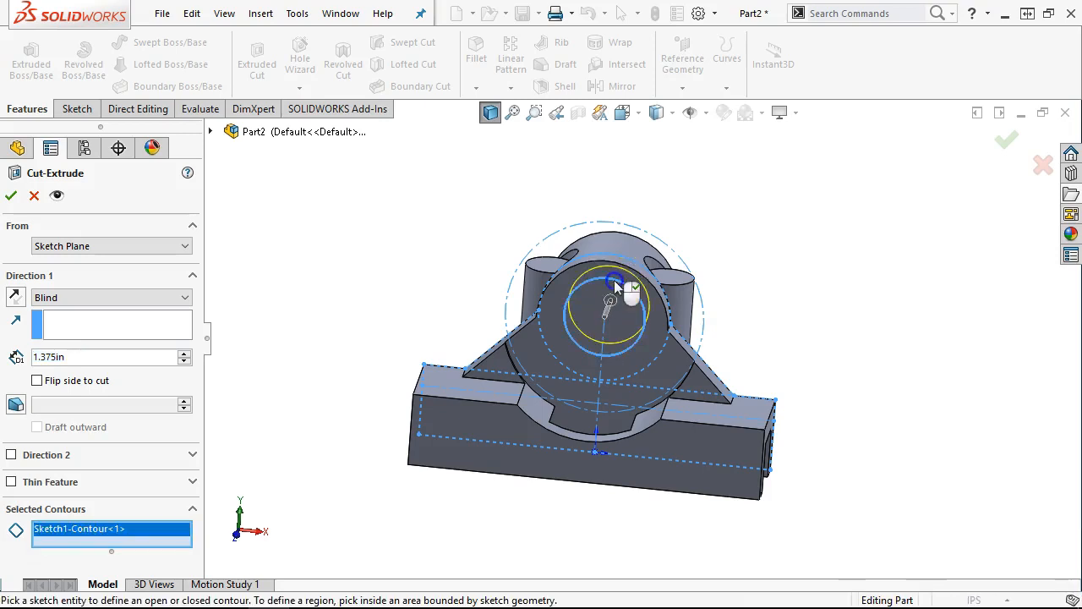
pyautogui.click(58, 295)
pyautogui.click(86, 335)
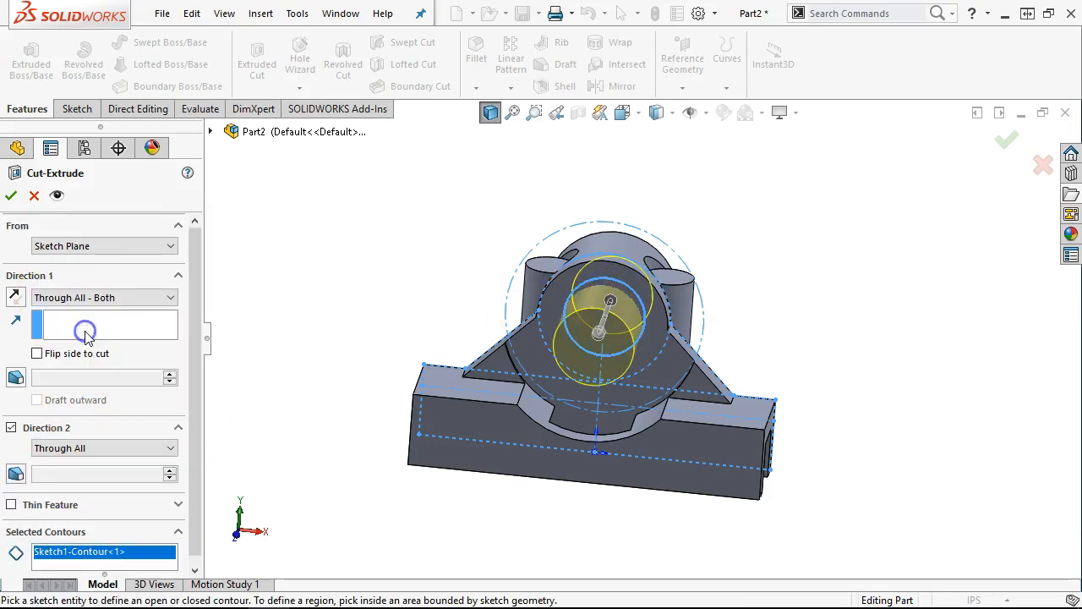
pyautogui.click(10, 195)
# Hide Sketch1, the profile sketch under Boss-Extrude1
pyautogui.moveTo(201, 247); pyautogui.dragTo(753, 307, button='middle')
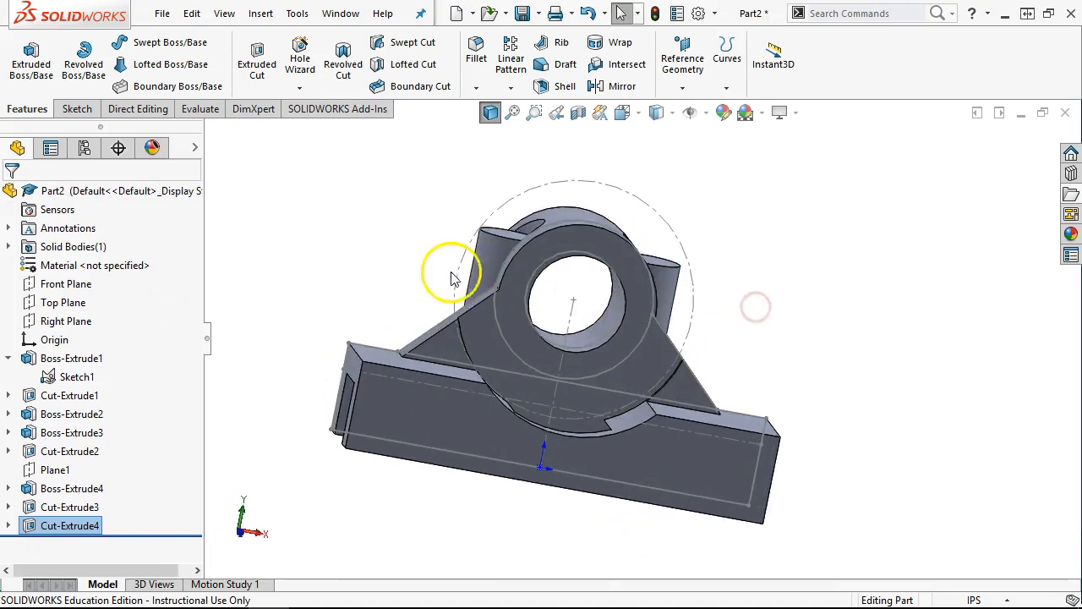
pyautogui.rightClick(81, 372)
pyautogui.click(95, 329)
pyautogui.moveTo(797, 261)
pyautogui.mouseDown(button='middle')
pyautogui.moveTo(778, 203)
pyautogui.moveTo(617, 328)
pyautogui.mouseUp(button='middle')
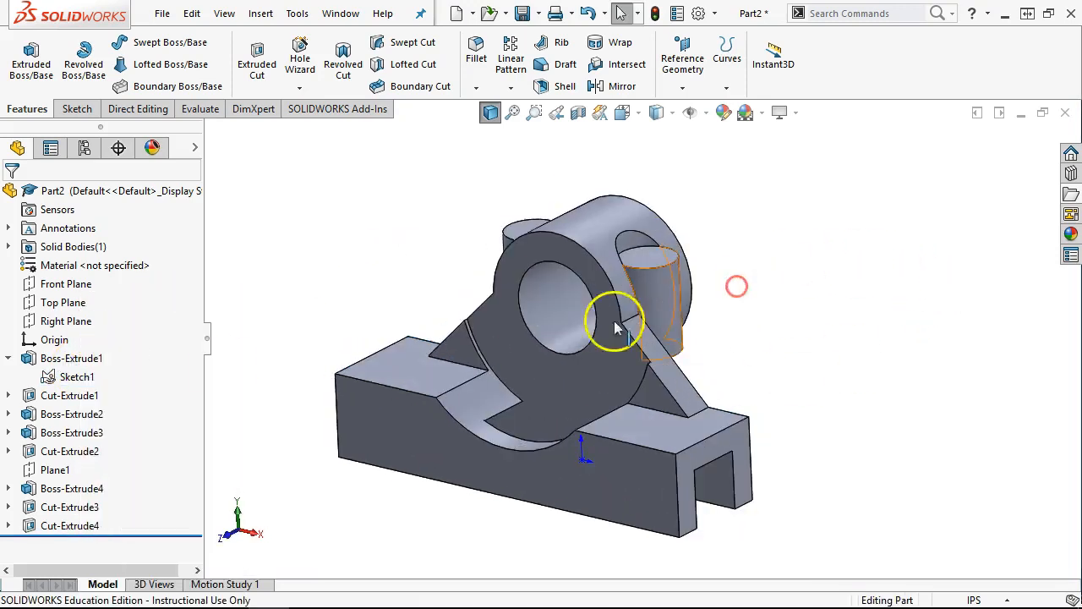
# Compare the bored part with the browser drawing's rear view, examining the cylinder, its end chamfer and the supporting ribs
pyautogui.moveTo(794, 347); pyautogui.dragTo(802, 367, button='middle')
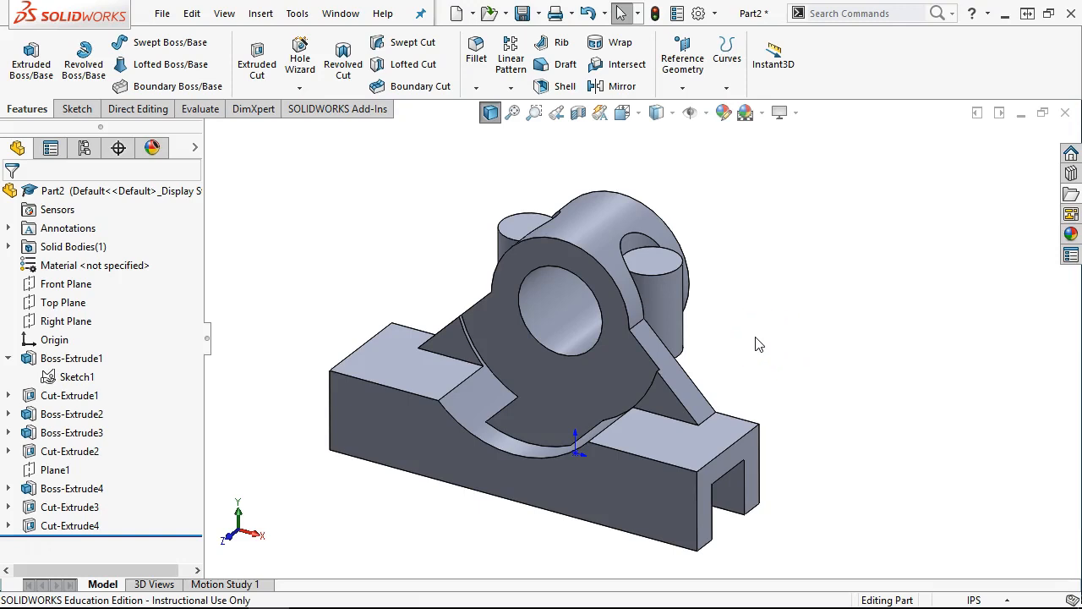
pyautogui.moveTo(757, 339); pyautogui.dragTo(695, 333, button='middle')
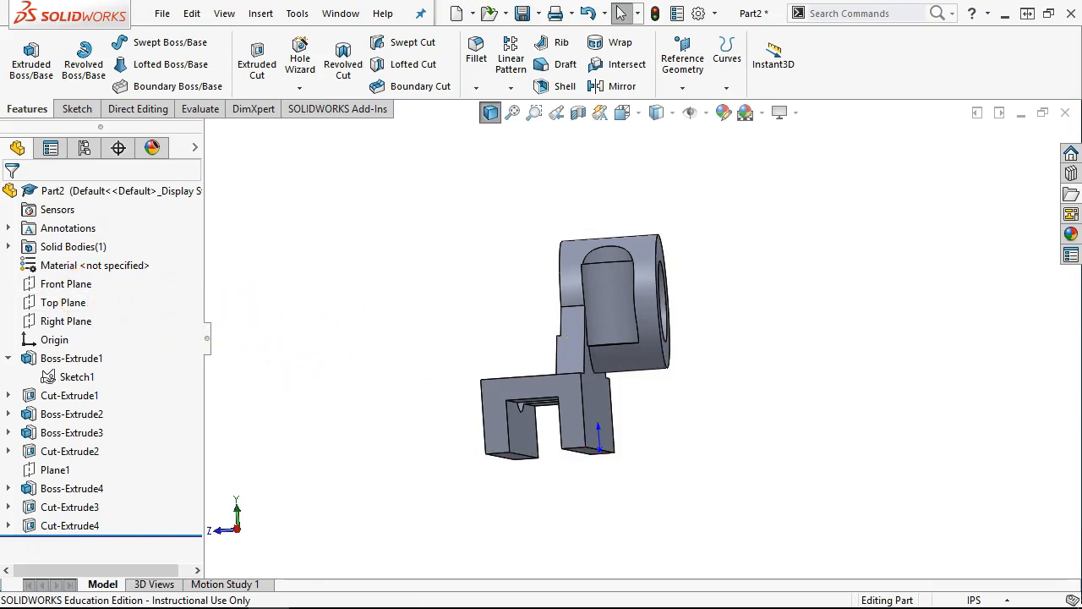
pyautogui.moveTo(1081, 71); pyautogui.dragTo(453, 70)
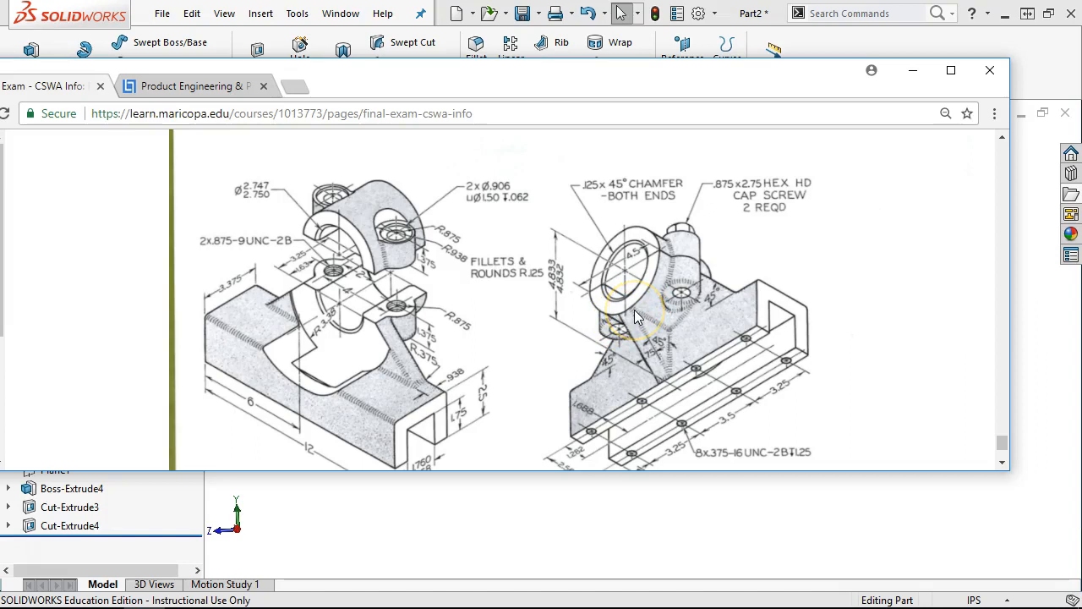
pyautogui.click(633, 311)
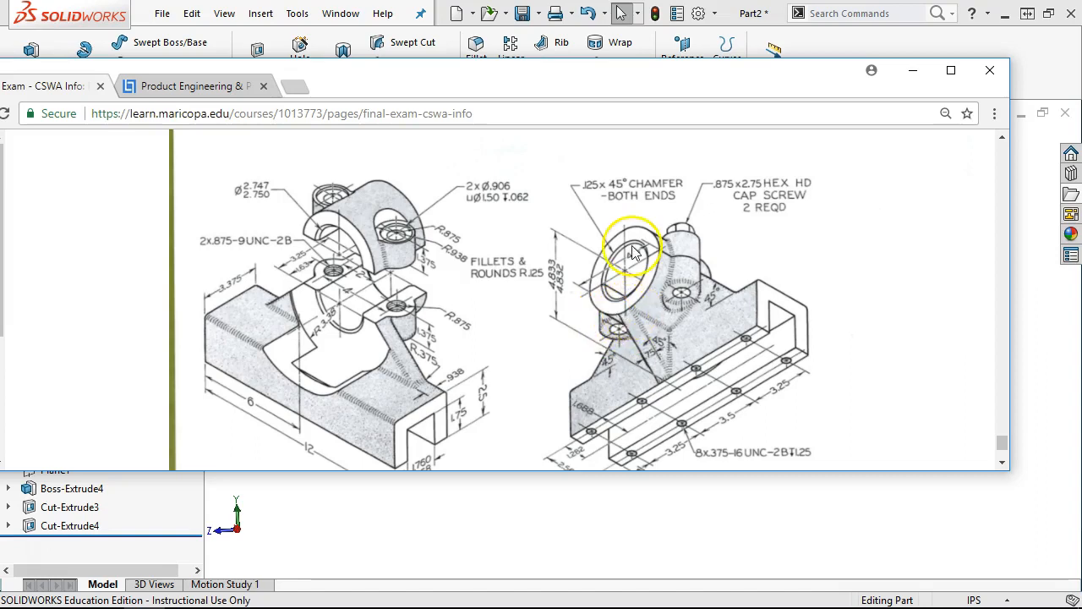
pyautogui.moveTo(512, 72); pyautogui.dragTo(1081, 84)
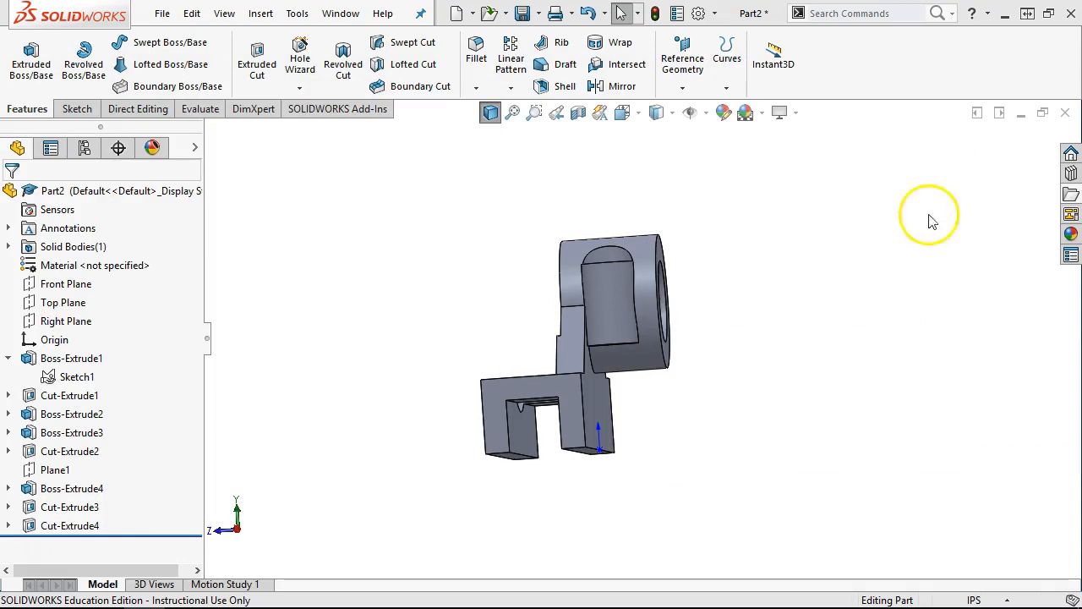
# On the Right Plane, sketch a diagonal line from the origin to the cylinder's lower outer corner
pyautogui.click(61, 322)
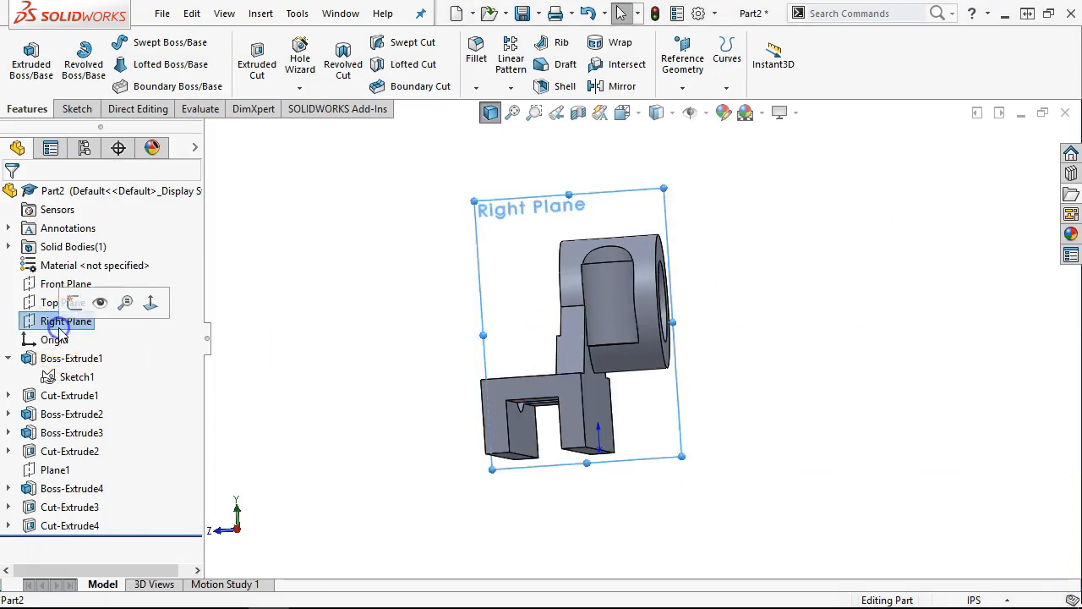
pyautogui.click(74, 303)
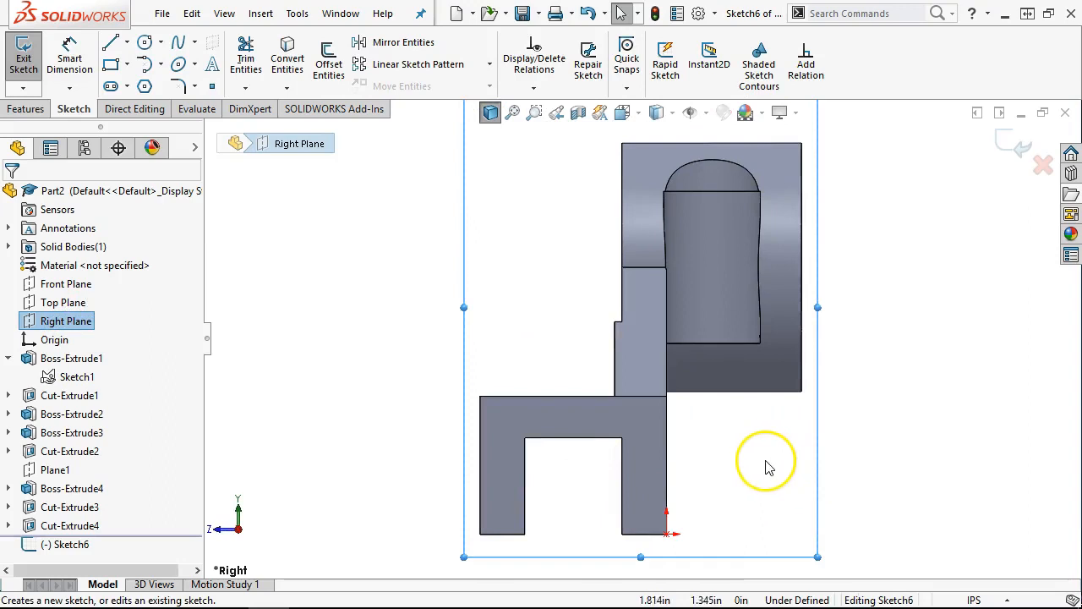
pyautogui.click(115, 48)
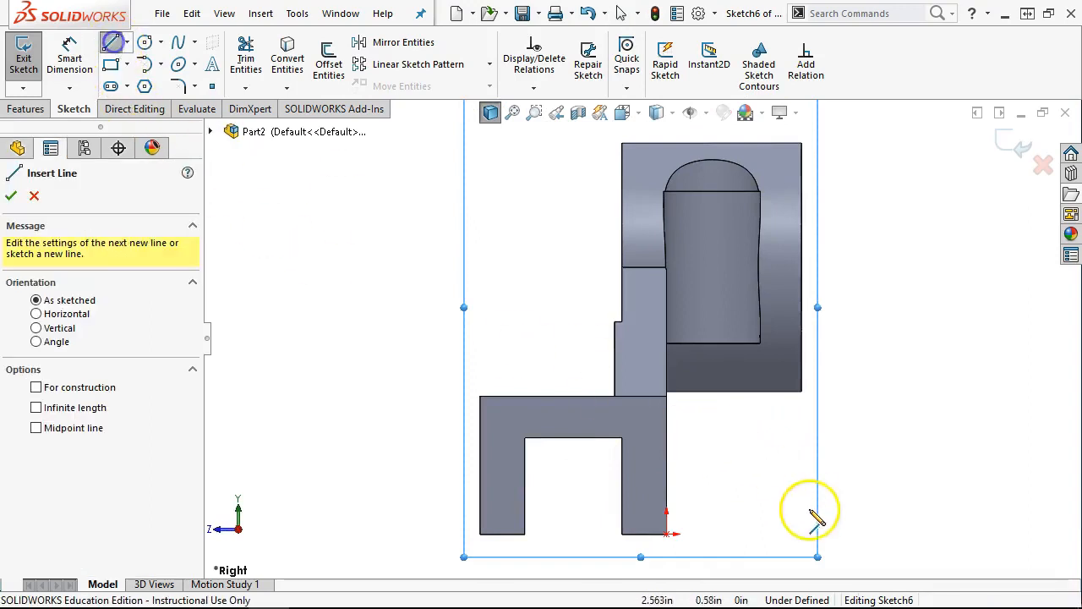
pyautogui.click(668, 532)
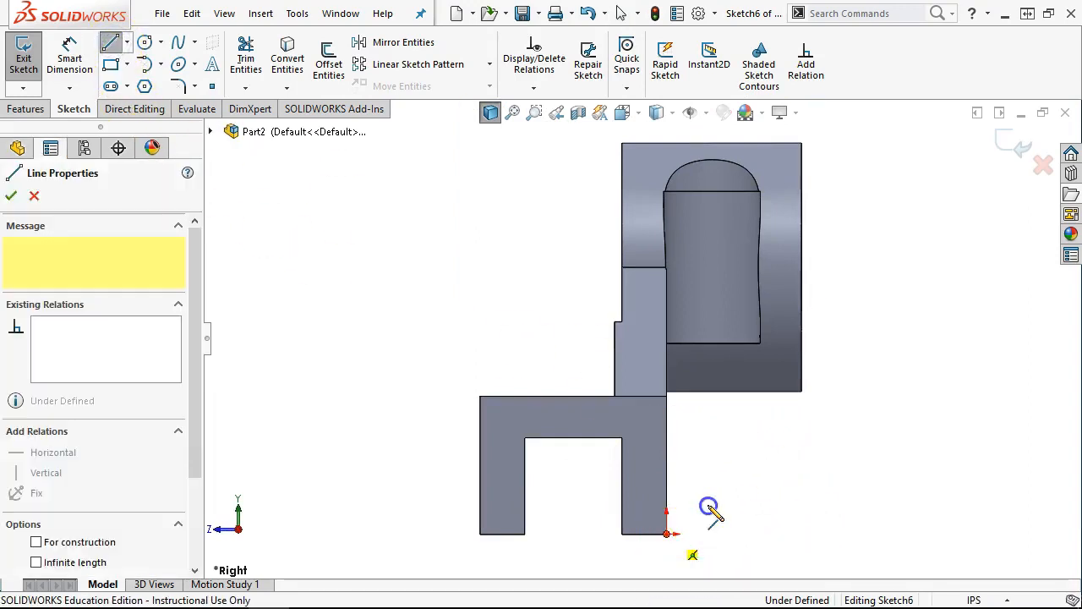
pyautogui.click(802, 394)
pyautogui.rightClick(854, 411)
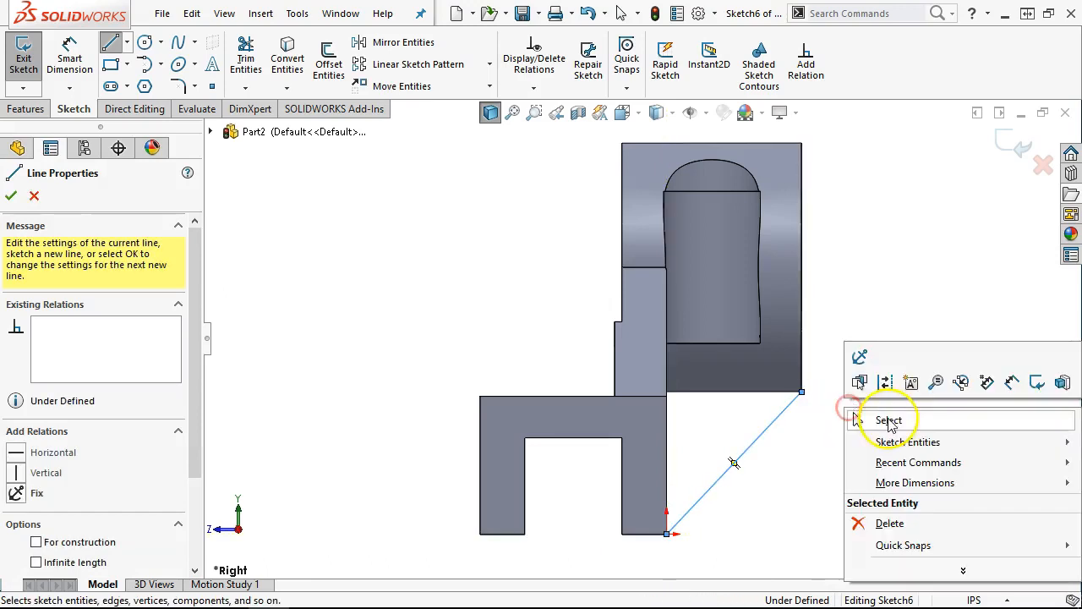
pyautogui.click(852, 415)
# Snap the line's upper endpoint onto the cylinder's lower outer corner
pyautogui.press('f')
pyautogui.scroll(-5, 732, 382)
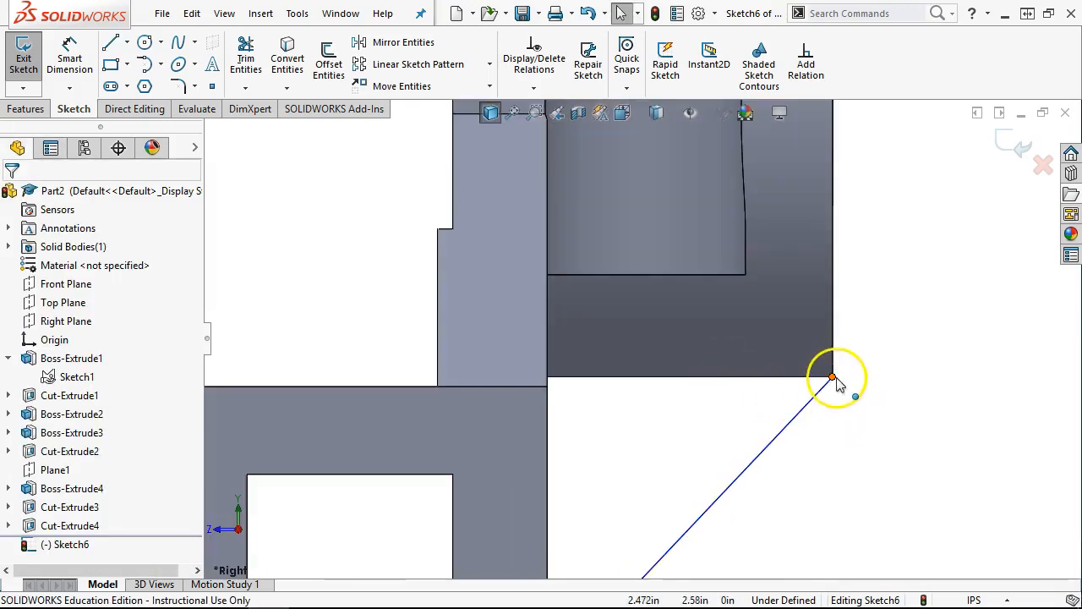
pyautogui.moveTo(830, 377)
pyautogui.mouseDown()
pyautogui.moveTo(787, 364)
pyautogui.moveTo(797, 385)
pyautogui.moveTo(831, 377)
pyautogui.mouseUp()
pyautogui.click(865, 429)
pyautogui.scroll(3, 611, 459)
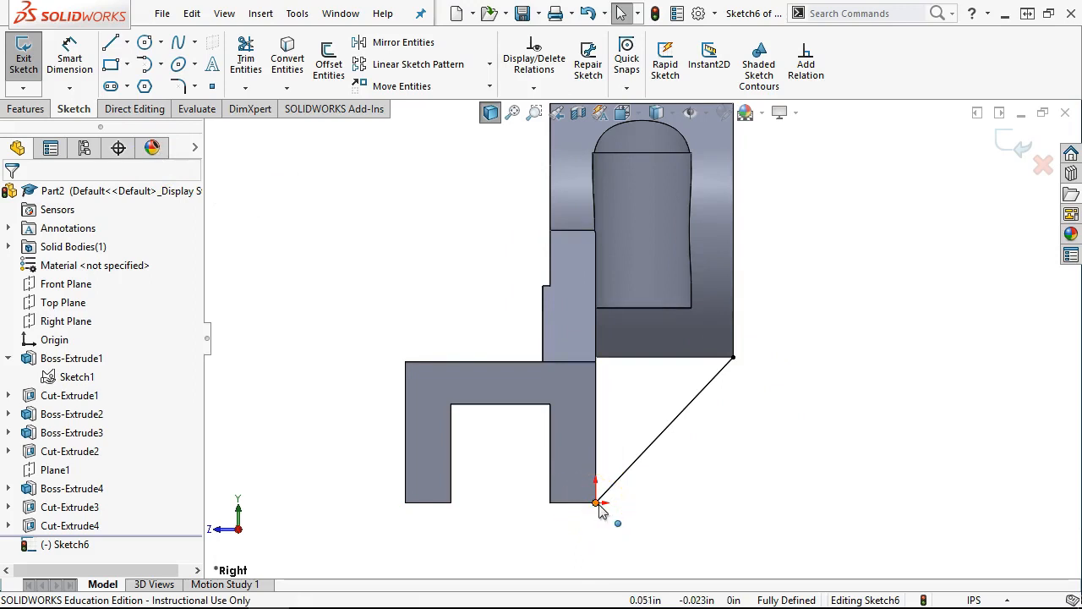
# Examine from several directions how the diagonal line meets the underside and end of the cylinder
pyautogui.moveTo(736, 362); pyautogui.dragTo(704, 355, button='middle')
pyautogui.moveTo(702, 355)
pyautogui.mouseDown()
pyautogui.moveTo(748, 358)
pyautogui.moveTo(686, 356)
pyautogui.mouseUp()
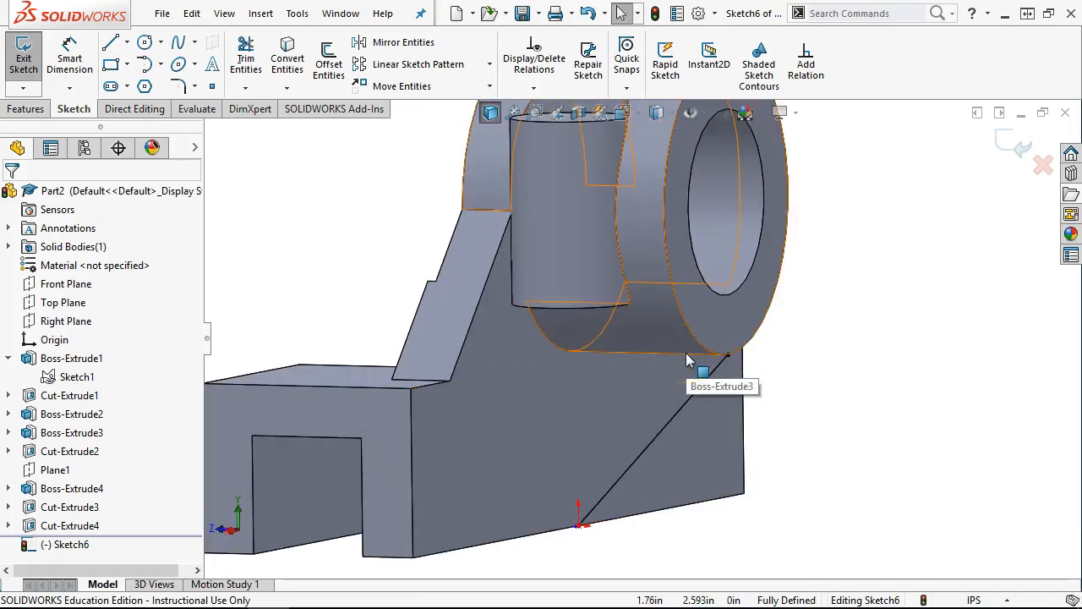
pyautogui.click(849, 397)
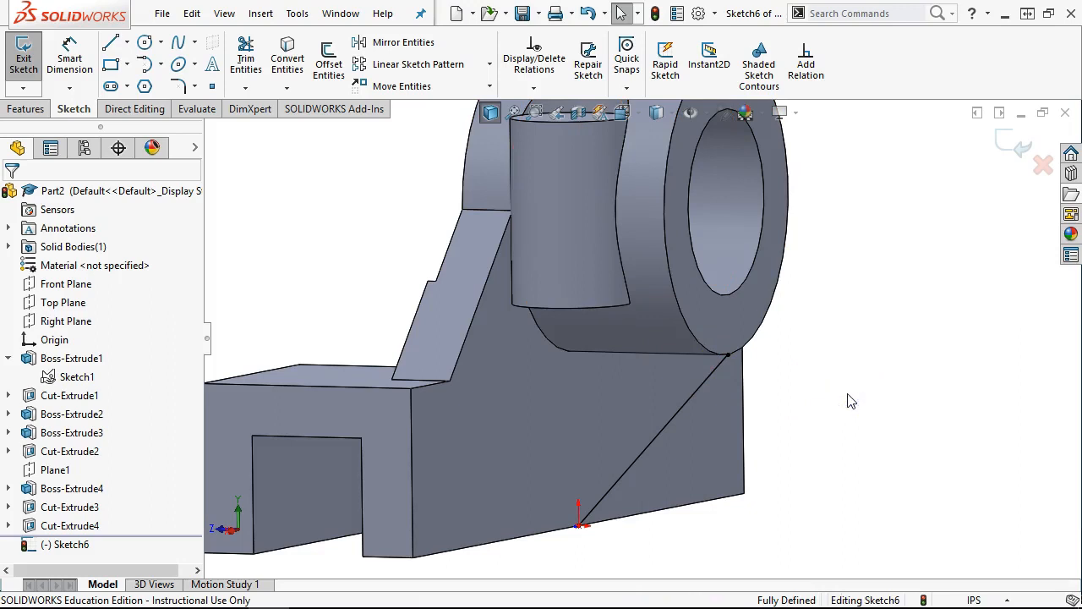
pyautogui.hotkey('ctrl', '1')
pyautogui.hotkey('ctrl', '3')
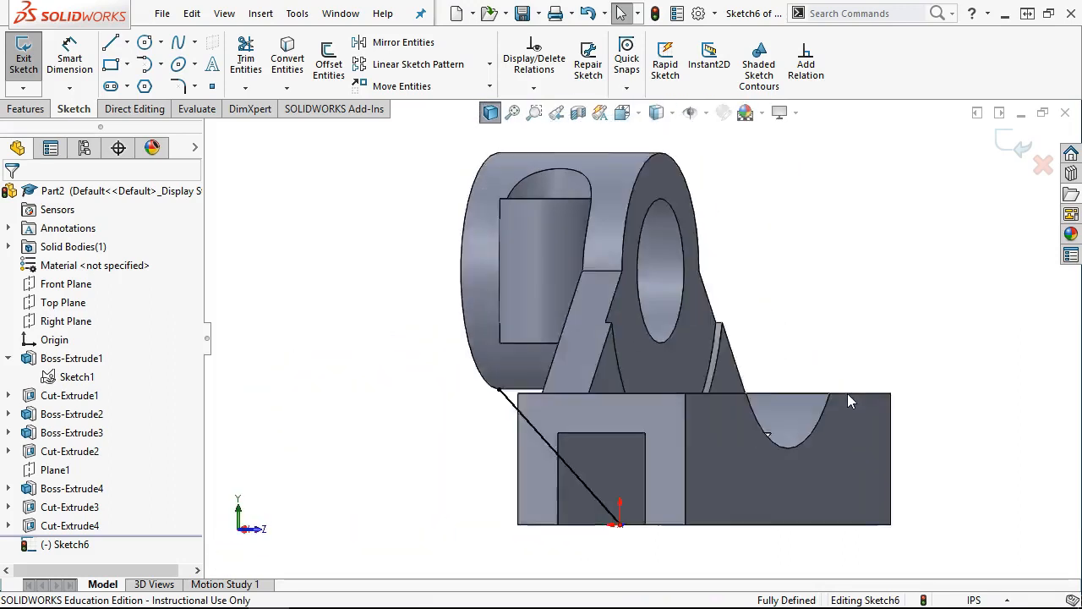
pyautogui.hotkey('ctrl', '1')
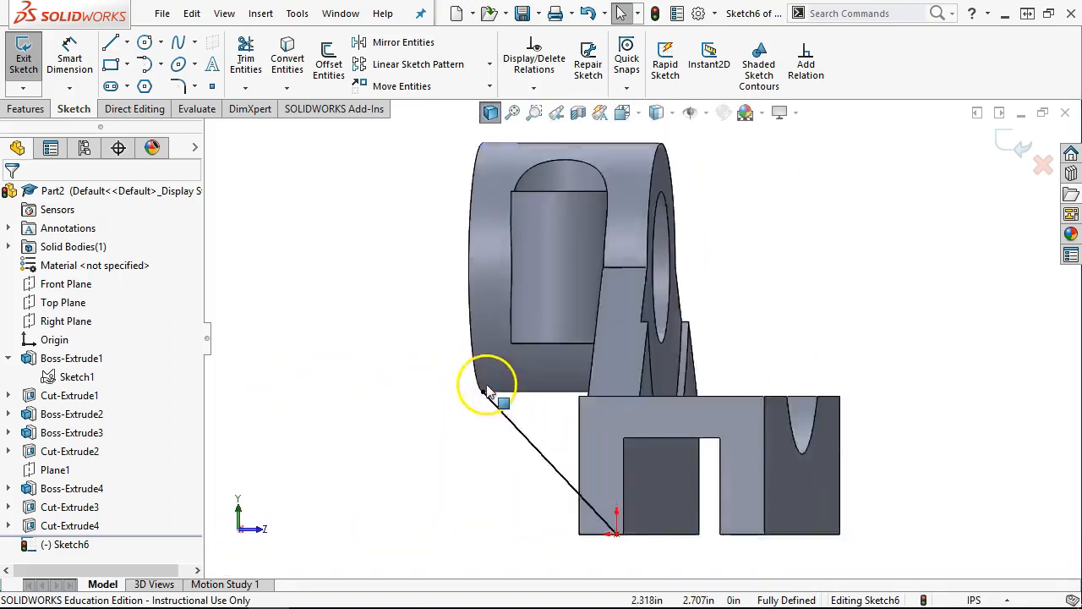
pyautogui.scroll(-3, 773, 415)
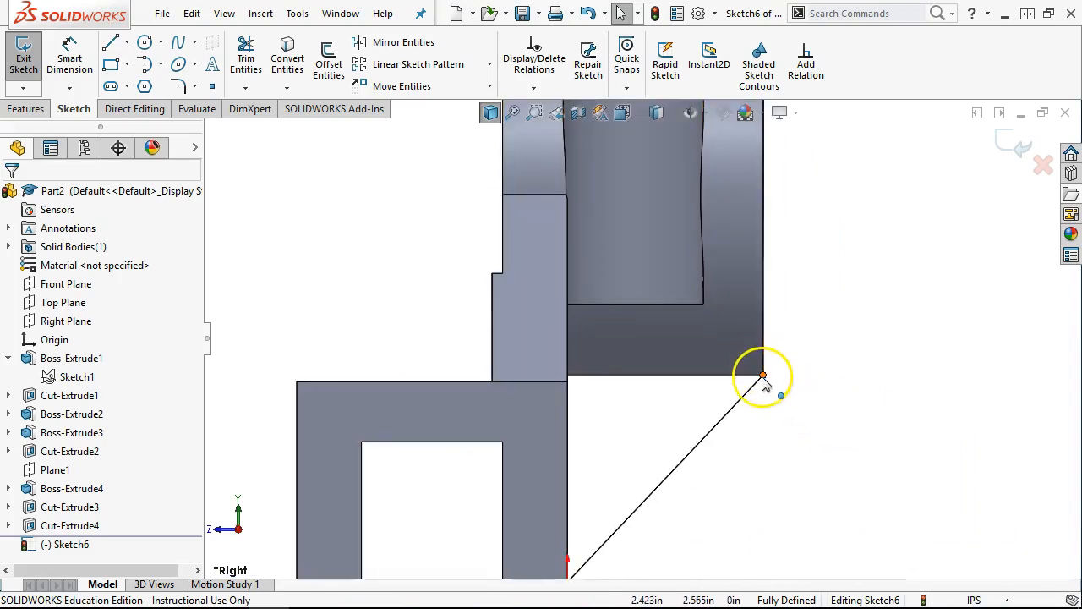
pyautogui.click(760, 379)
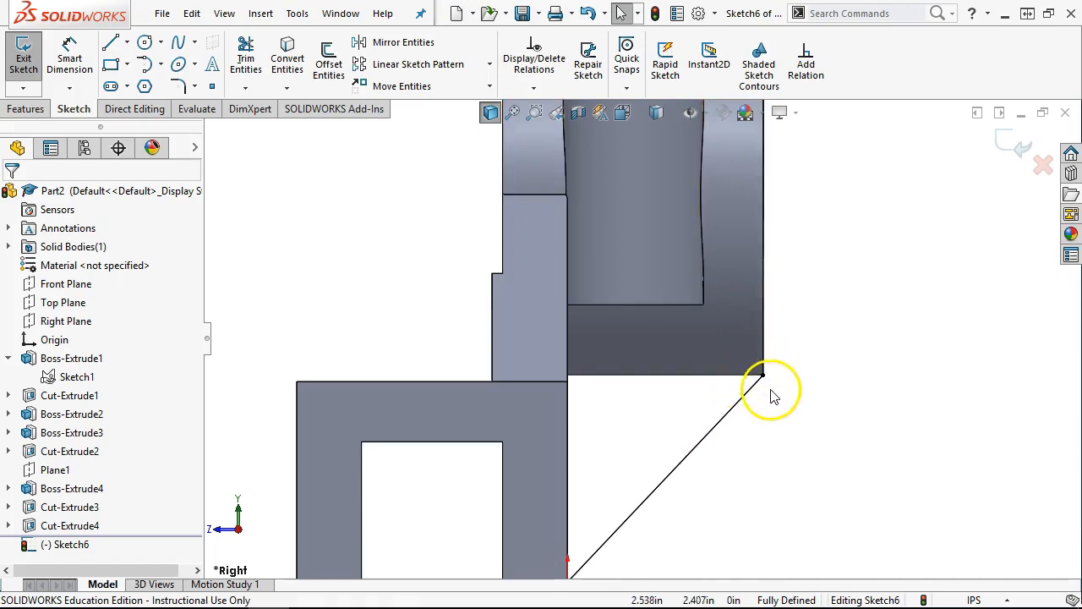
pyautogui.press('f')
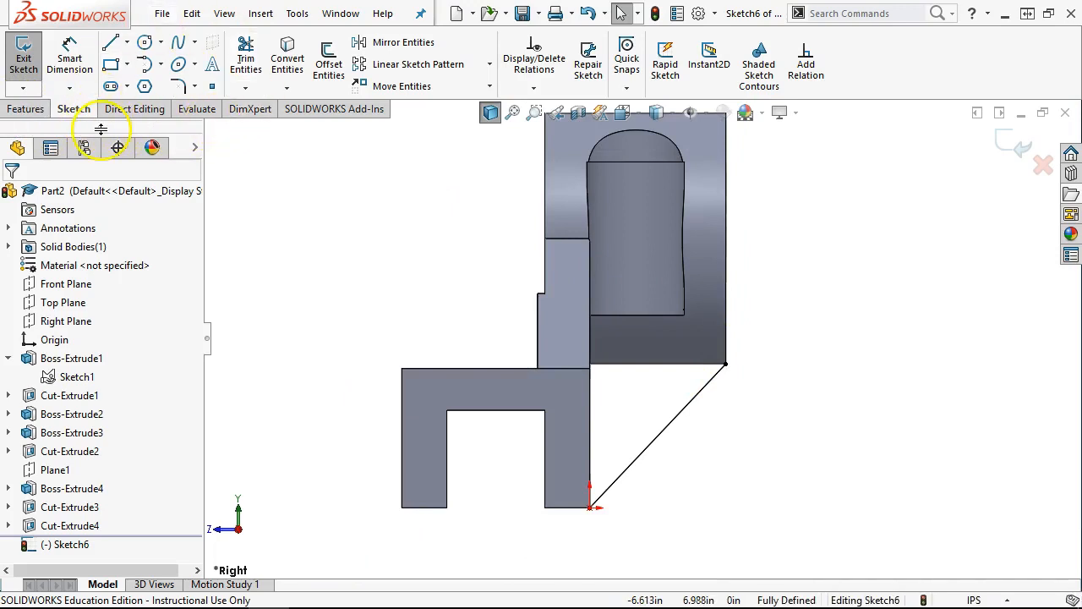
# Try to create a 0.75 in thick rib from the line, applied to both sides parallel to the sketch with the material side flipped
pyautogui.click(26, 108)
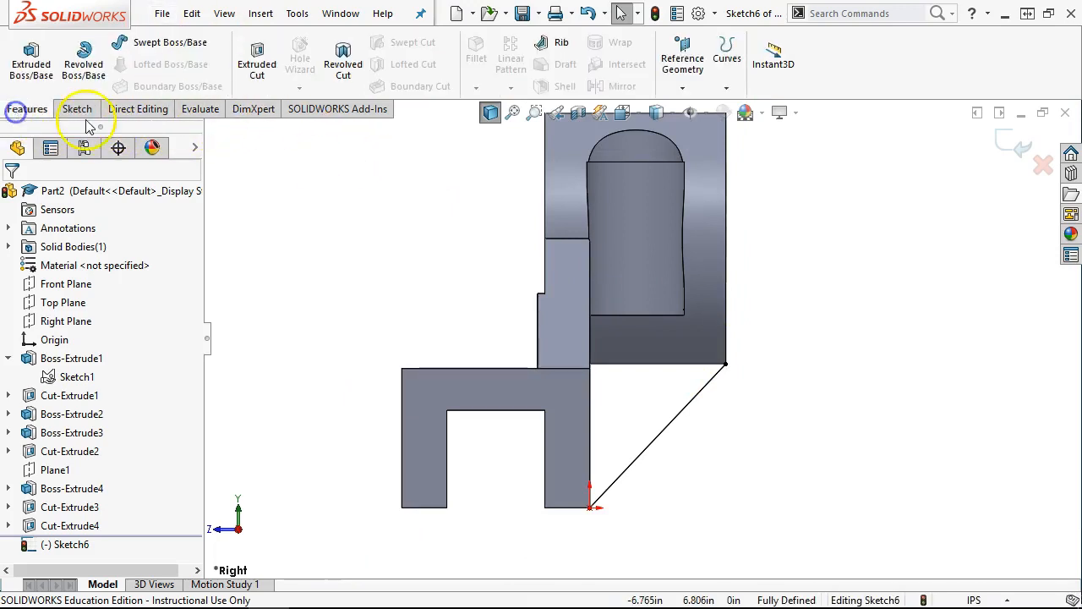
pyautogui.click(548, 42)
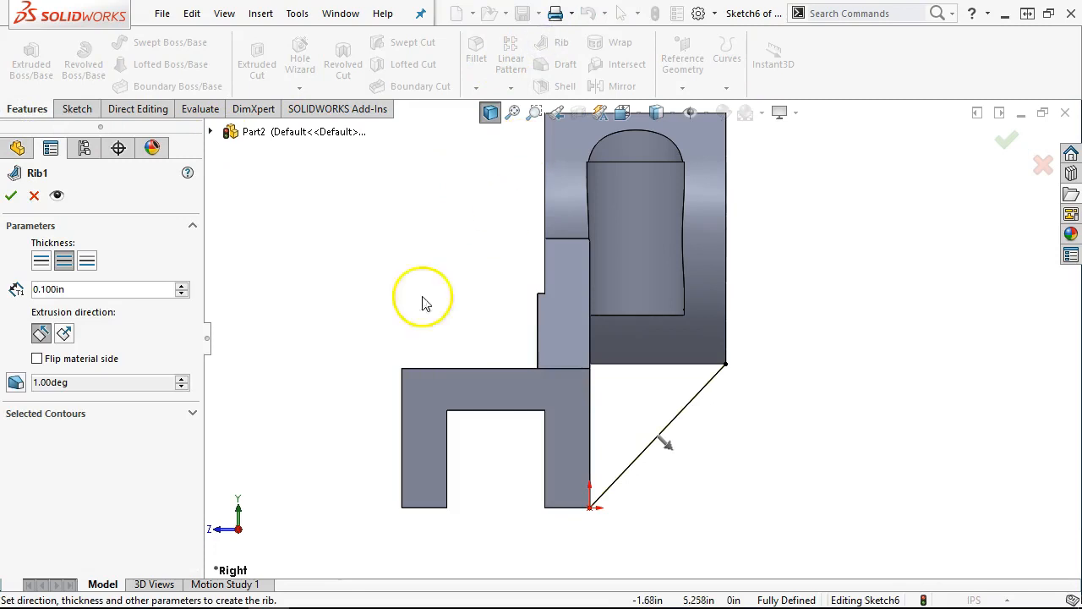
pyautogui.click(64, 334)
pyautogui.moveTo(625, 349)
pyautogui.mouseDown(button='middle')
pyautogui.moveTo(632, 359)
pyautogui.moveTo(778, 362)
pyautogui.moveTo(768, 398)
pyautogui.mouseUp(button='middle')
pyautogui.click(41, 333)
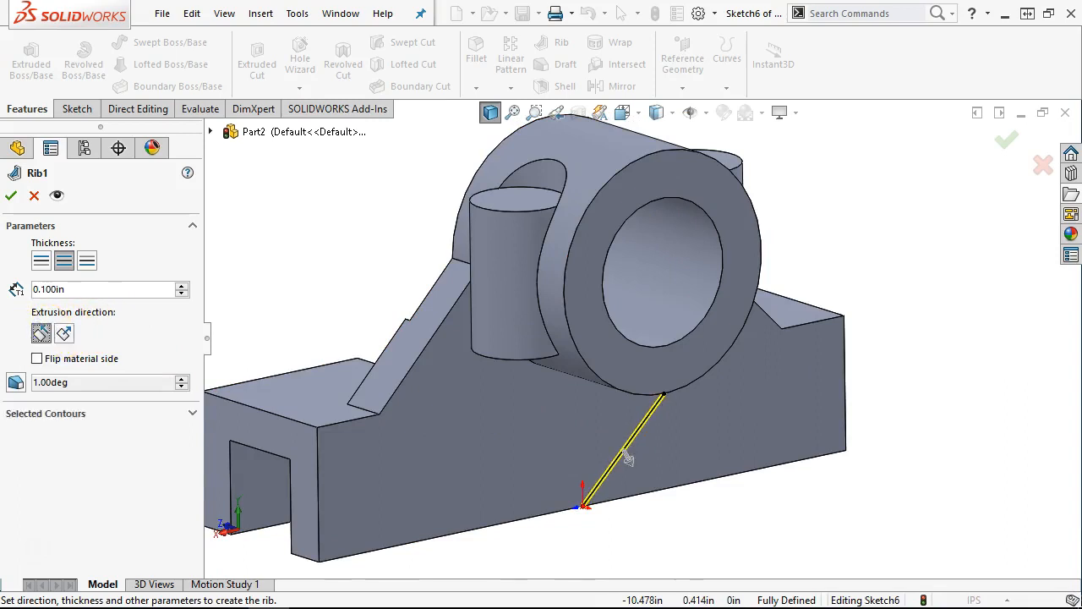
pyautogui.click(37, 359)
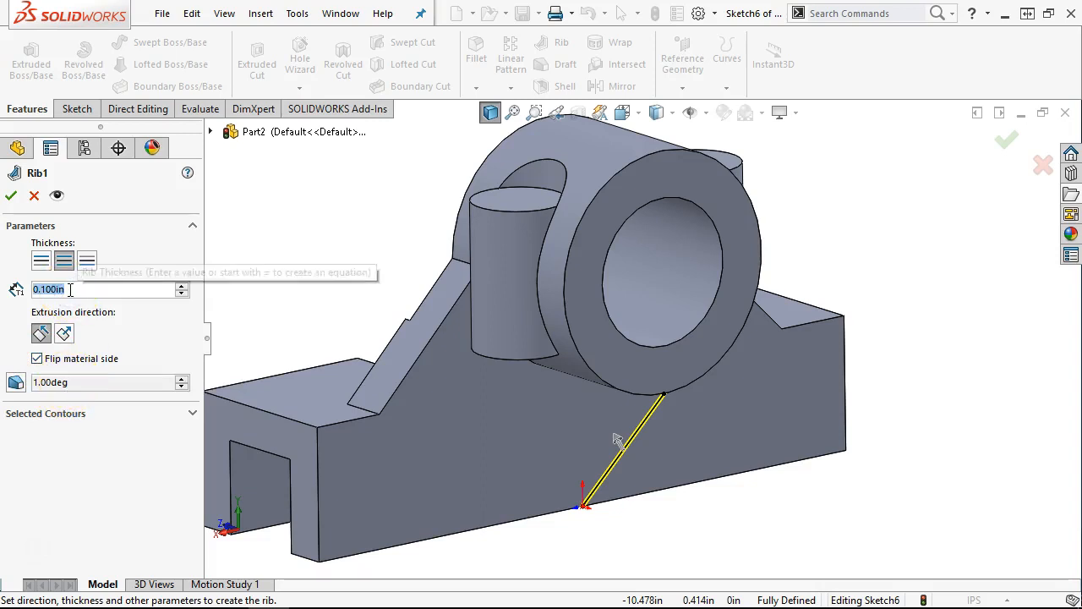
pyautogui.write('3')
pyautogui.press('BackSpace')
pyautogui.write('.75')
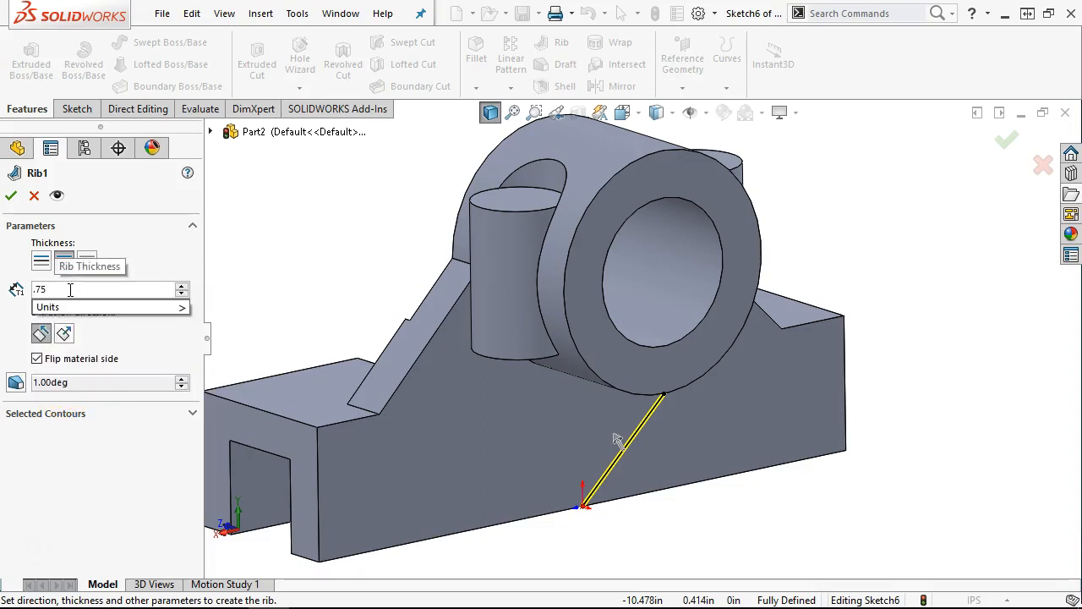
pyautogui.press('Return')
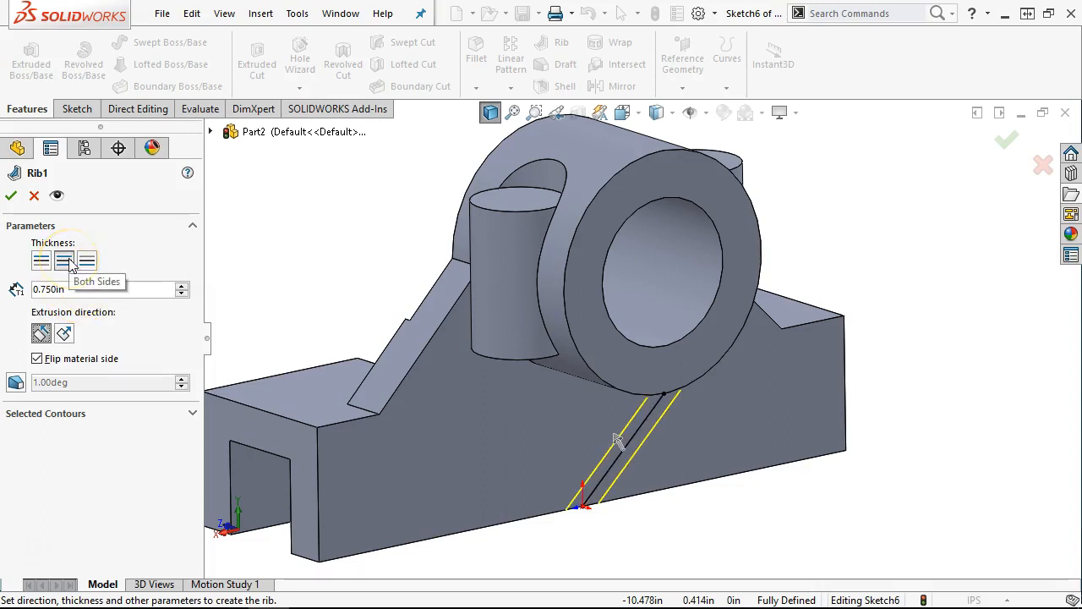
pyautogui.click(11, 195)
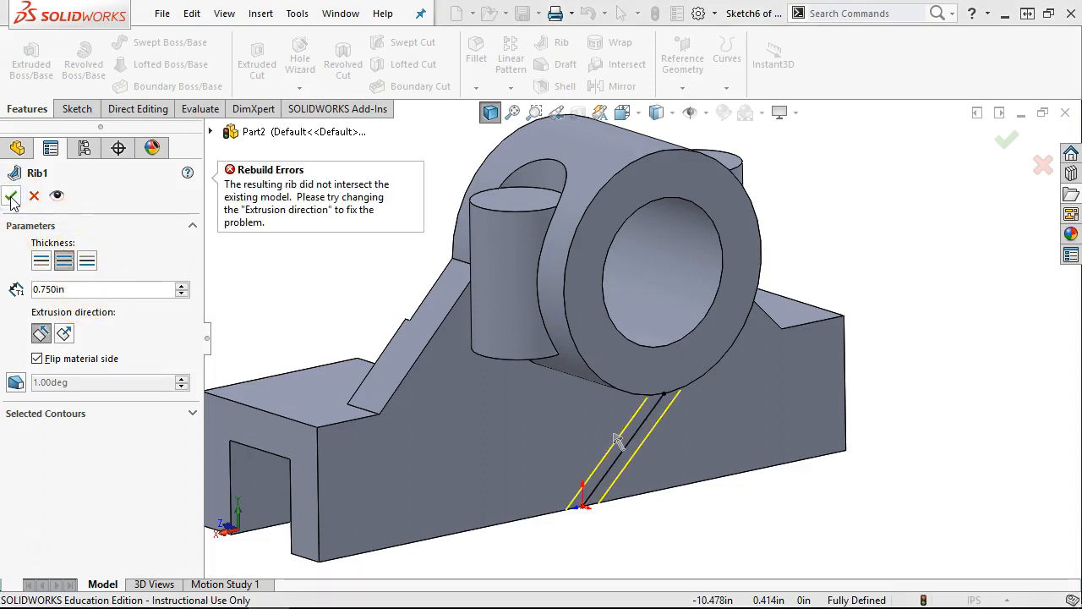
pyautogui.scroll(-3, 630, 384)
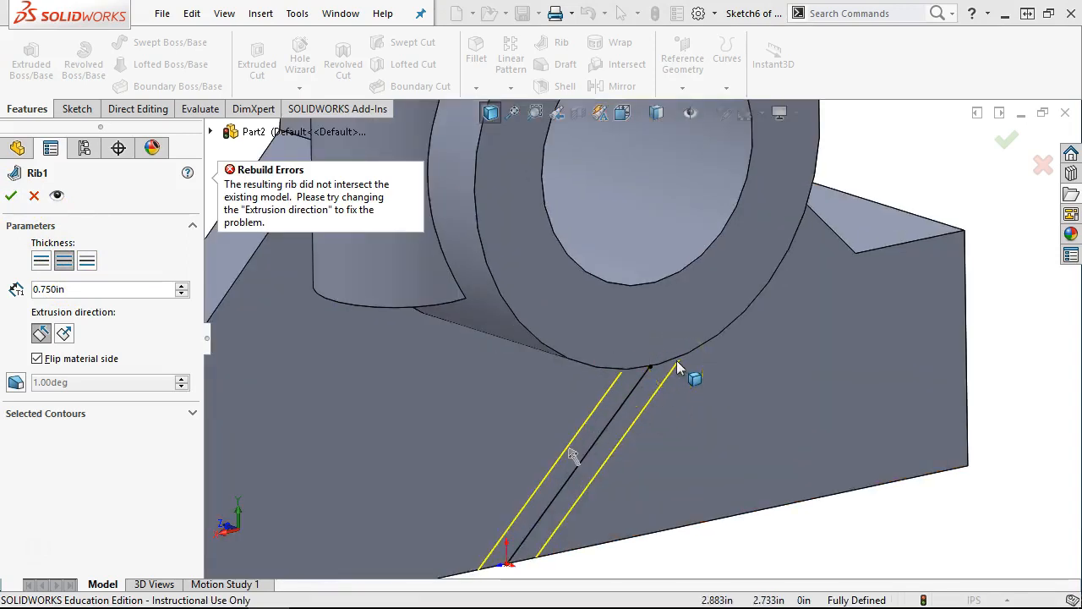
pyautogui.click(38, 199)
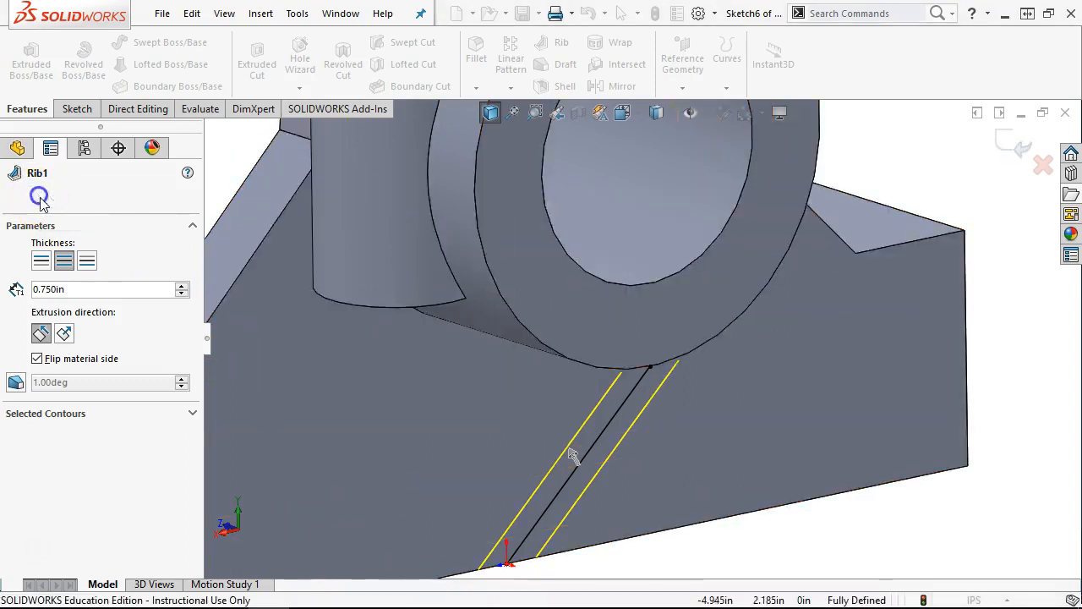
# Move the line's upper endpoint off the cylinder's corner, about 0.13 in inward along its bottom edge
pyautogui.scroll(-3, 643, 354)
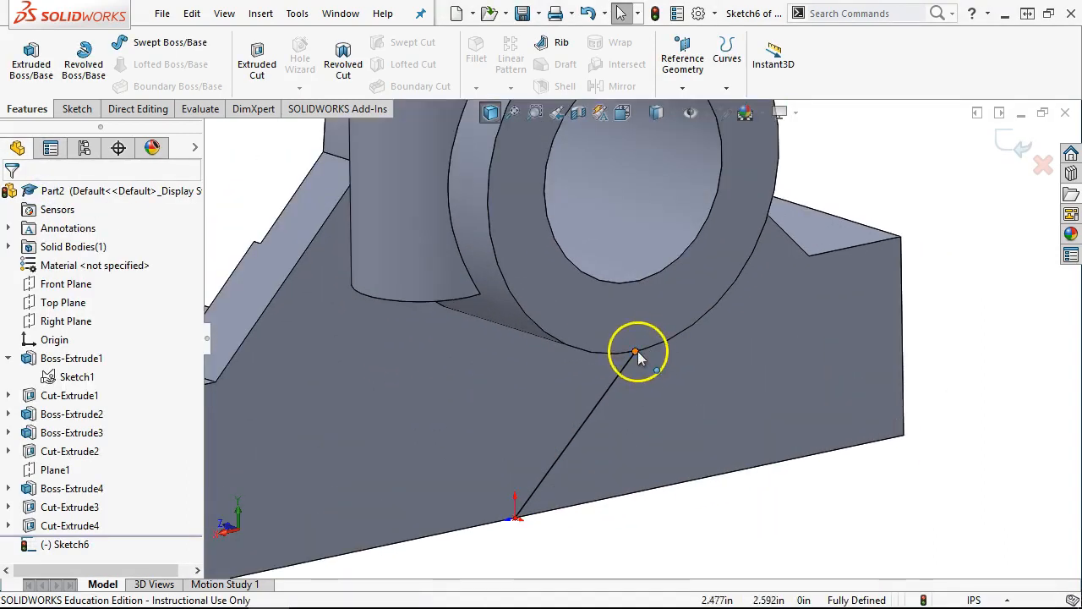
pyautogui.click(635, 353)
pyautogui.moveTo(638, 365); pyautogui.dragTo(639, 365)
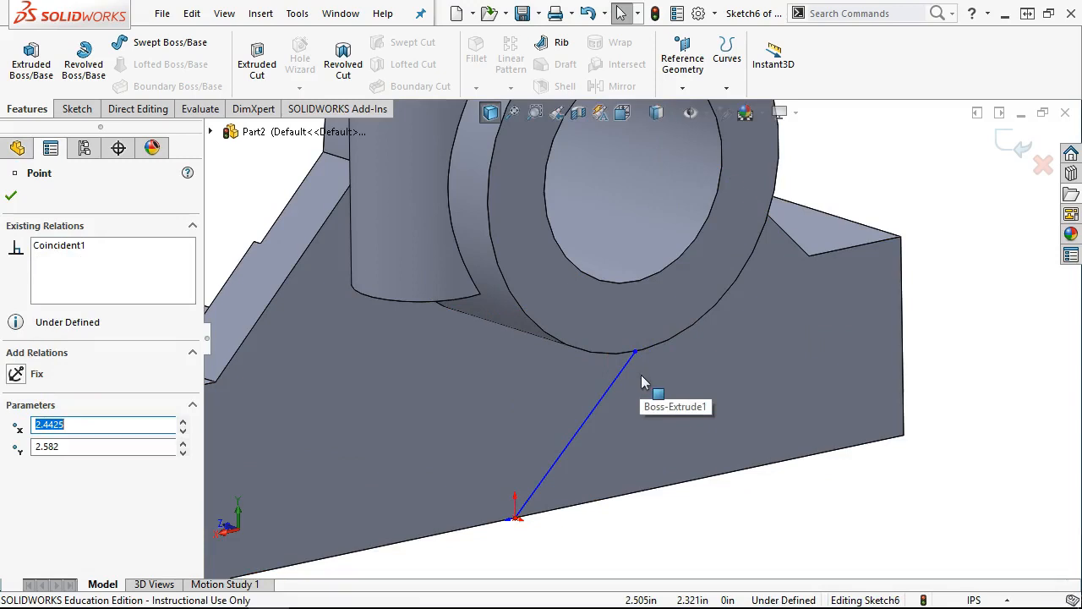
pyautogui.click(829, 521)
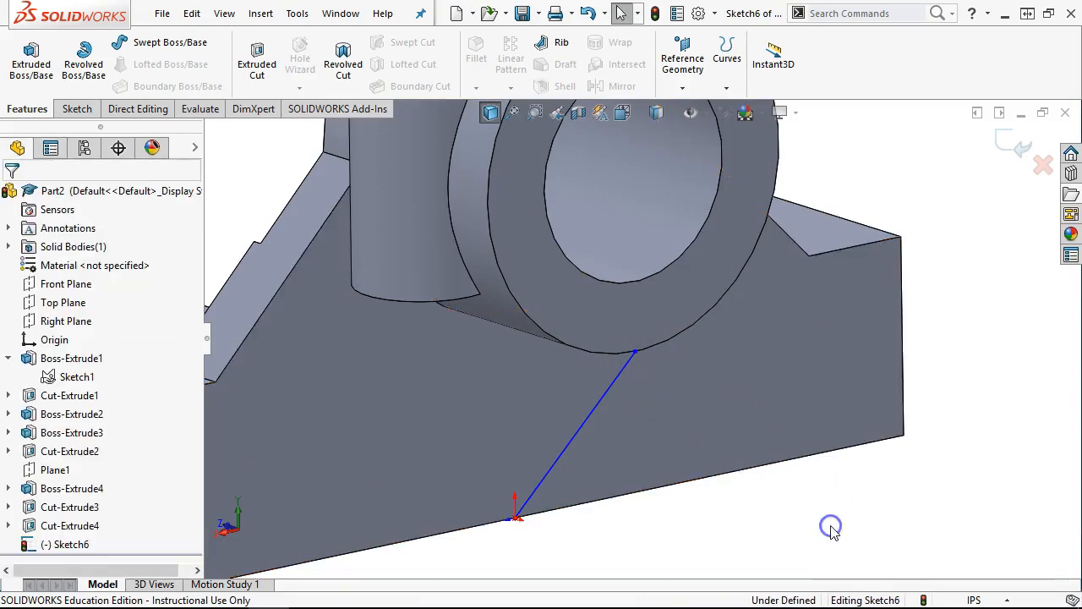
pyautogui.hotkey('ctrl', '4')
pyautogui.moveTo(742, 338)
pyautogui.mouseDown()
pyautogui.moveTo(742, 373)
pyautogui.moveTo(754, 368)
pyautogui.moveTo(702, 354)
pyautogui.moveTo(716, 336)
pyautogui.mouseUp()
# Dimension the line's upper endpoint 0.125 in horizontally from the cylinder's outer end edge
pyautogui.rightClick(747, 363)
pyautogui.click(889, 337)
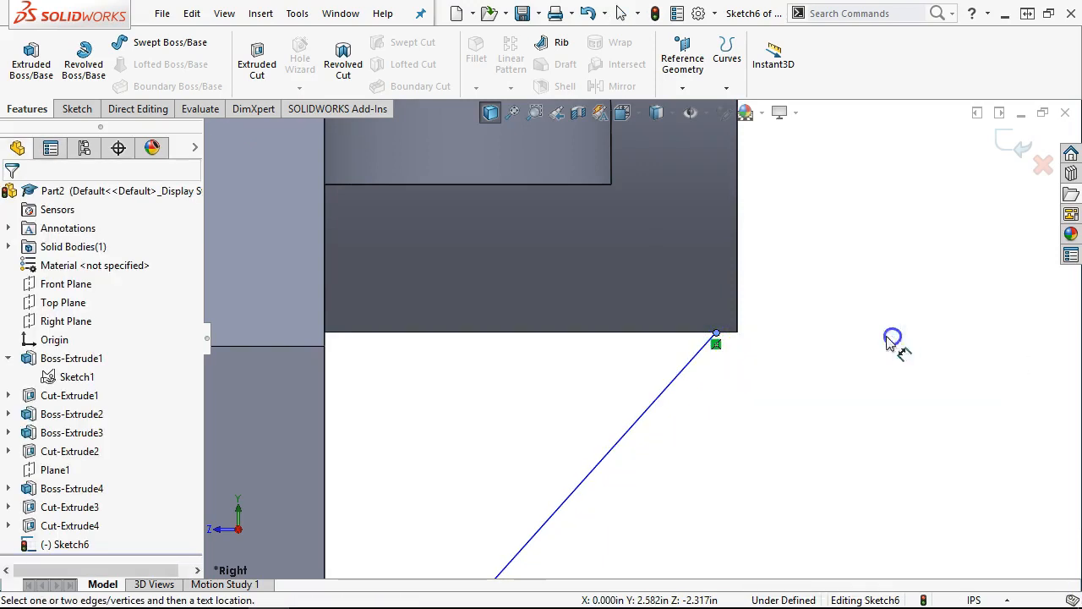
pyautogui.click(715, 335)
pyautogui.click(737, 306)
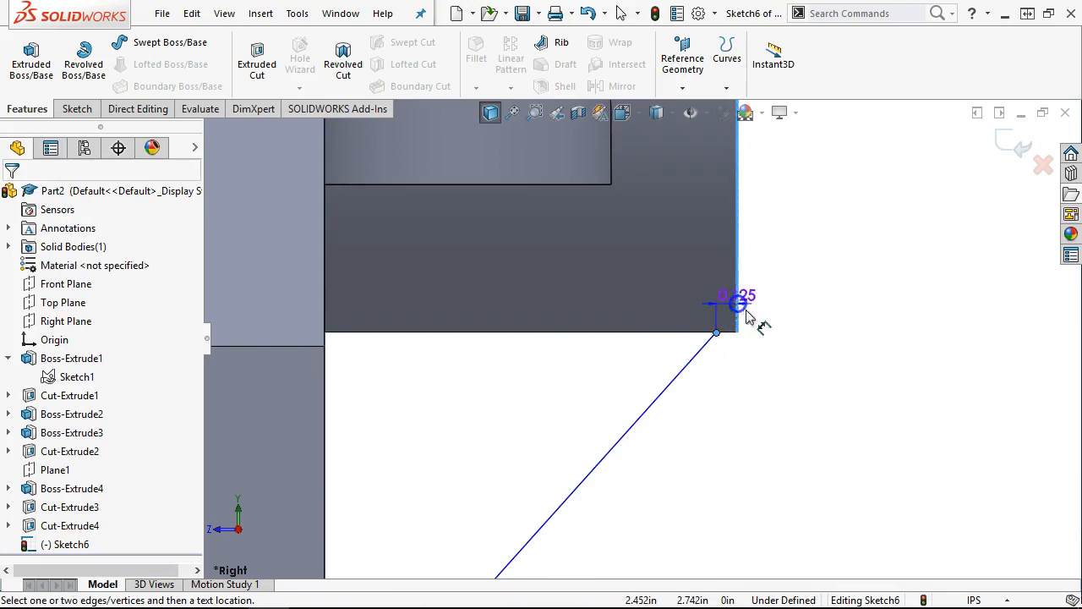
pyautogui.click(861, 333)
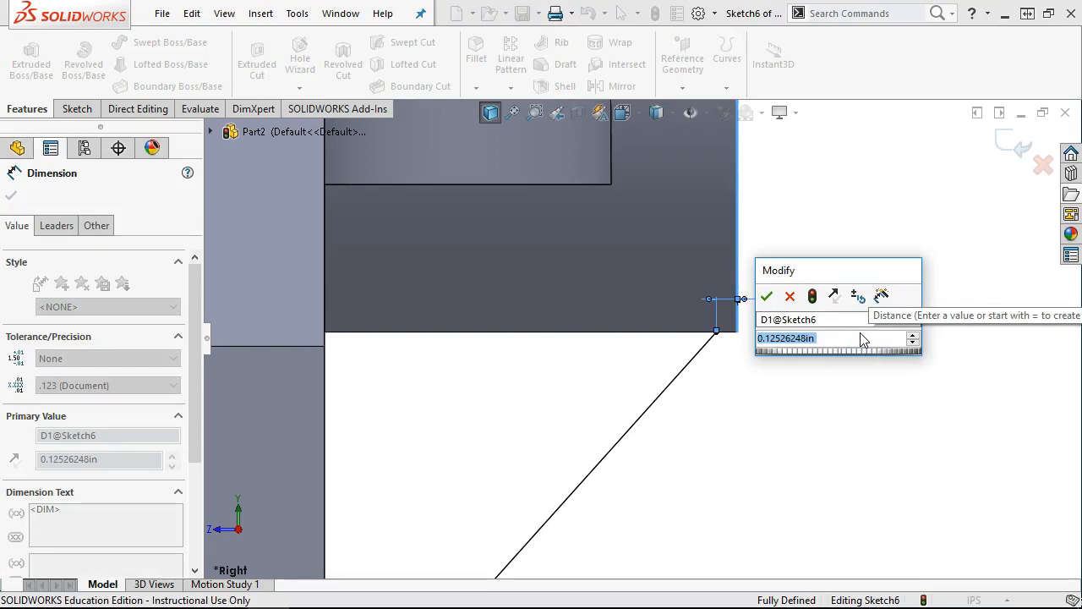
pyautogui.write('0.125')
pyautogui.press('Return')
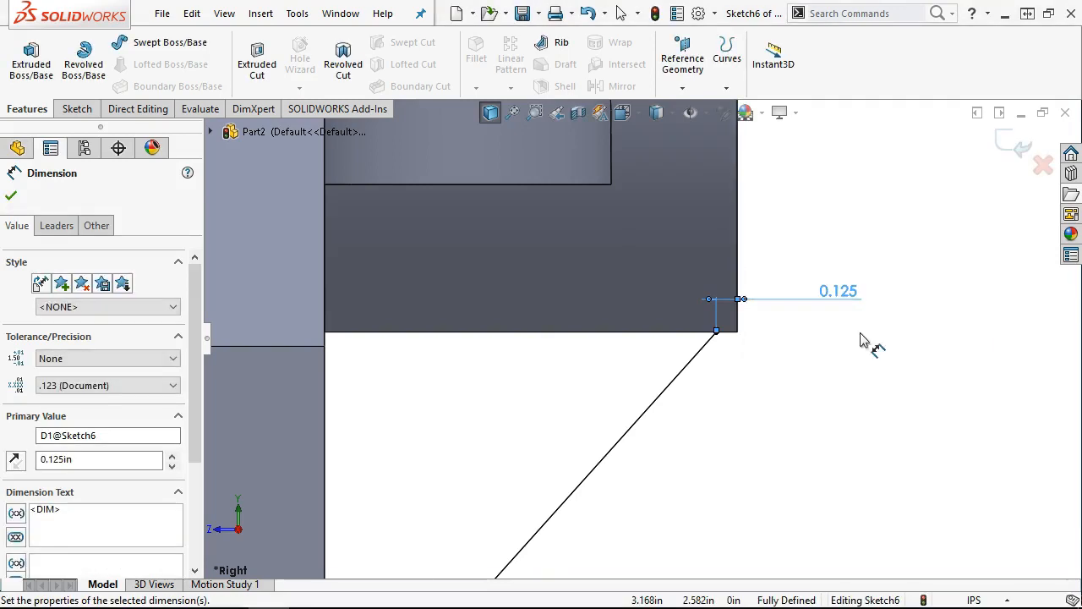
pyautogui.rightClick(799, 283)
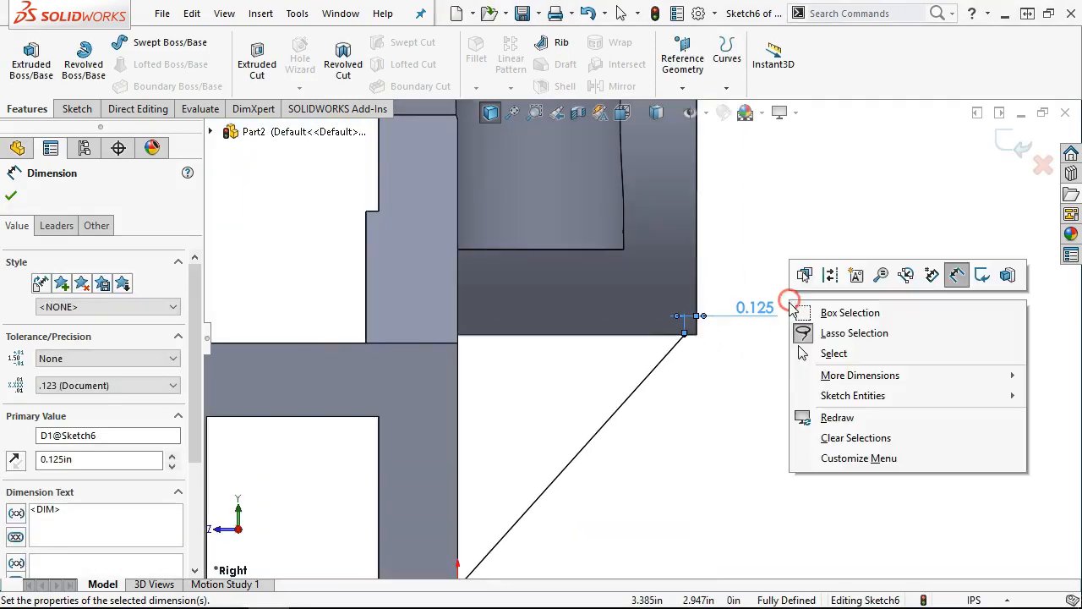
pyautogui.click(811, 353)
pyautogui.press('z')
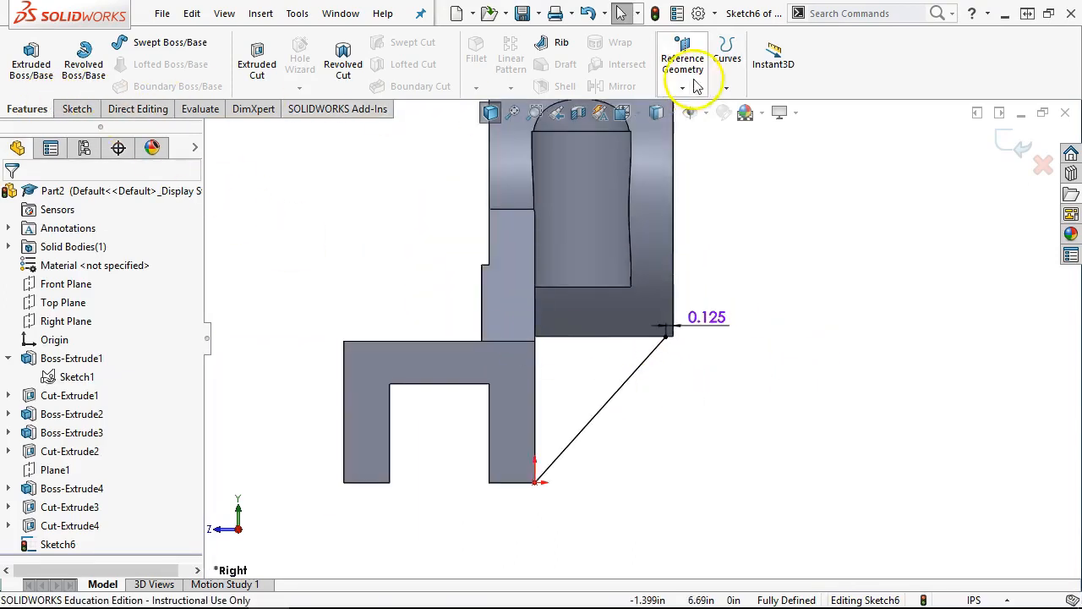
# Create a 0.75 in thick rib from the diagonal line, applied to both sides parallel to the sketch with the material side flipped
pyautogui.click(545, 49)
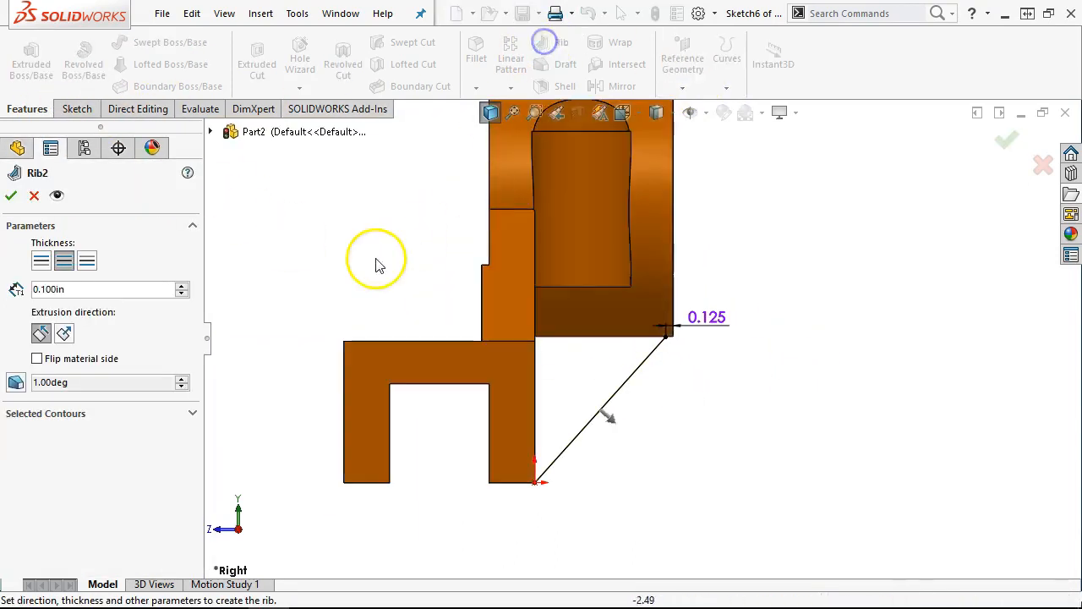
pyautogui.click(49, 358)
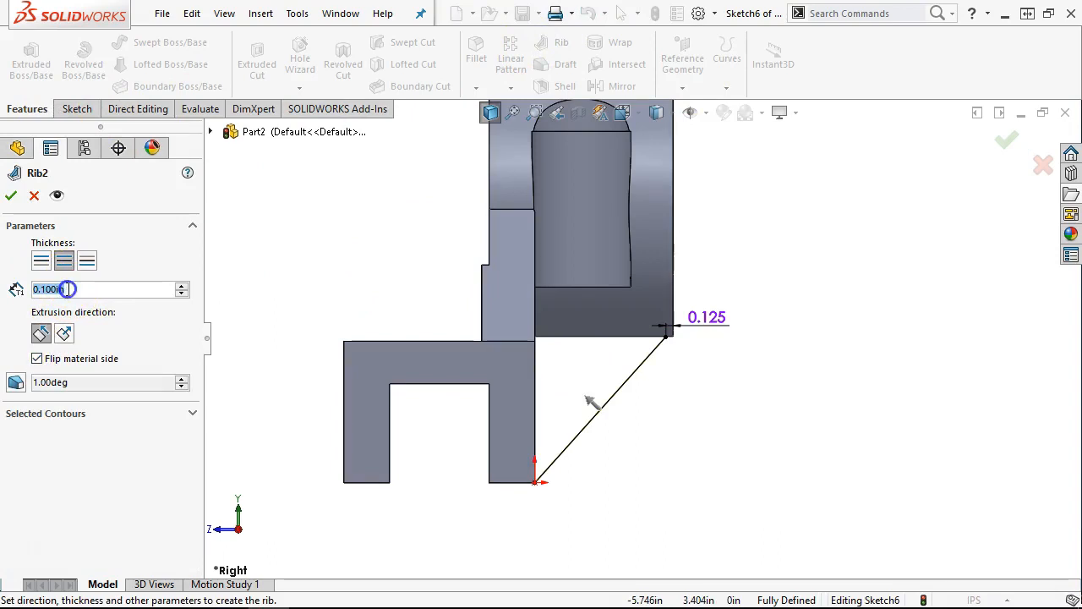
pyautogui.write('.75')
pyautogui.press('Return')
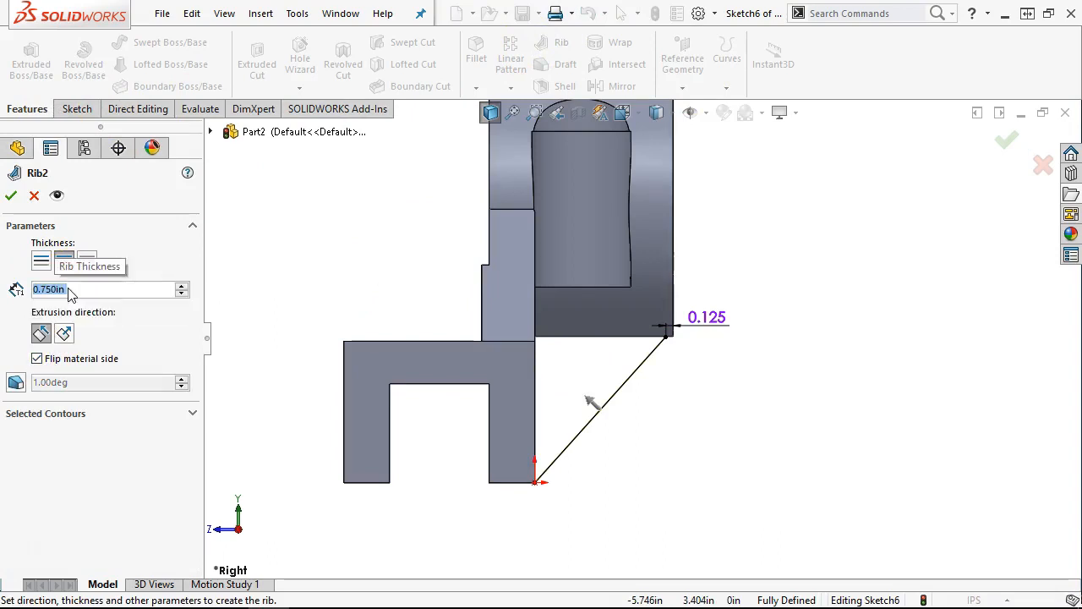
pyautogui.click(11, 196)
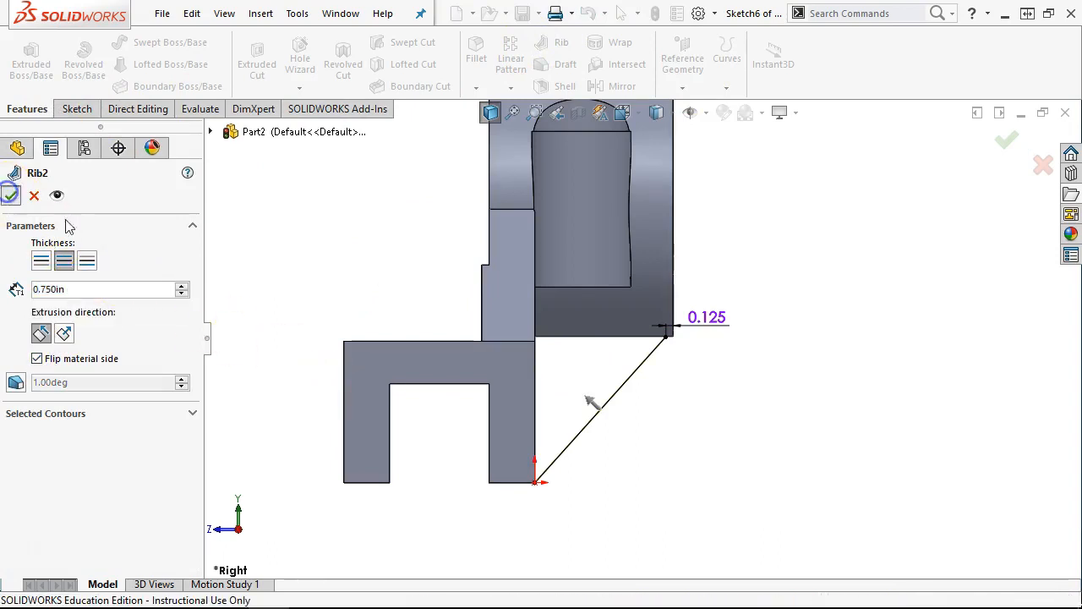
# Measure the distance between the rib's upper corner vertex and the circular edge of the cylinder's outer end
pyautogui.moveTo(862, 478); pyautogui.dragTo(763, 319, button='middle')
pyautogui.scroll(-4, 502, 240)
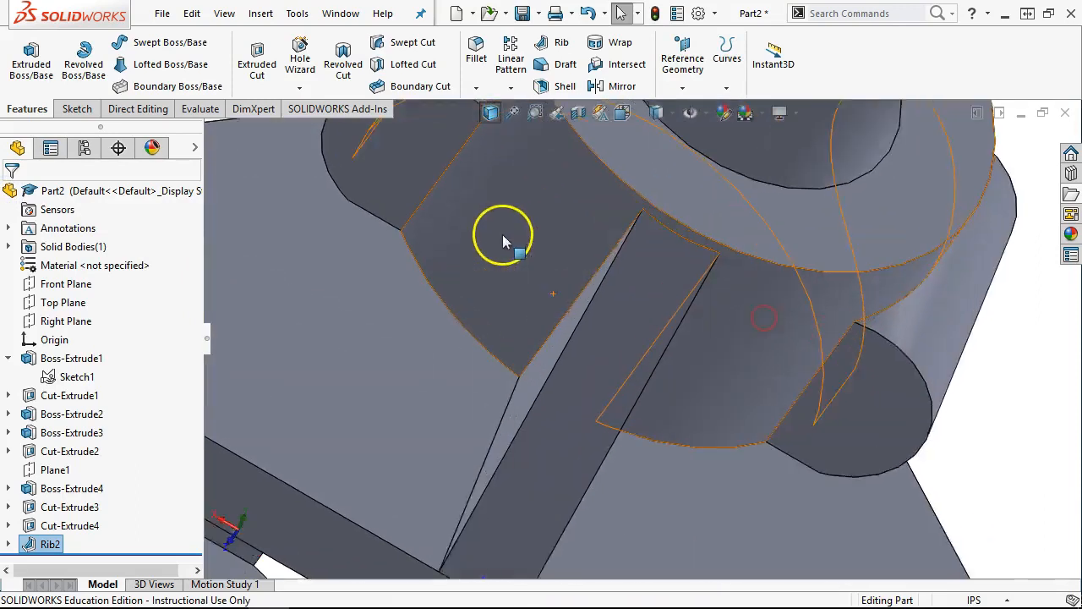
pyautogui.scroll(-4, 676, 251)
pyautogui.click(661, 189)
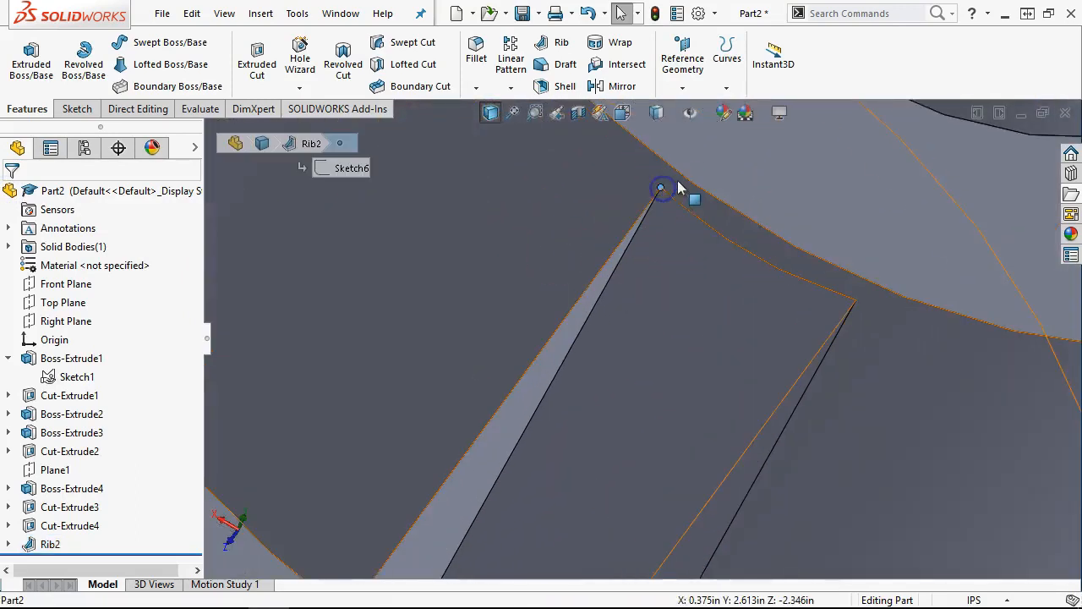
pyautogui.keyDown('ctrl'); pyautogui.click(679, 174); pyautogui.keyUp('ctrl')
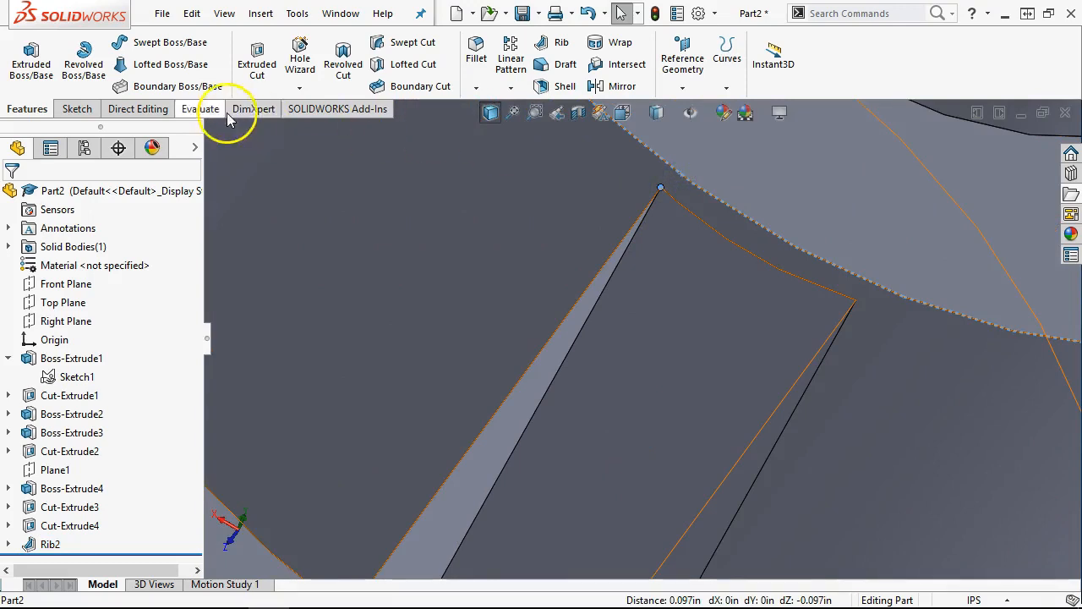
pyautogui.click(182, 113)
pyautogui.click(69, 61)
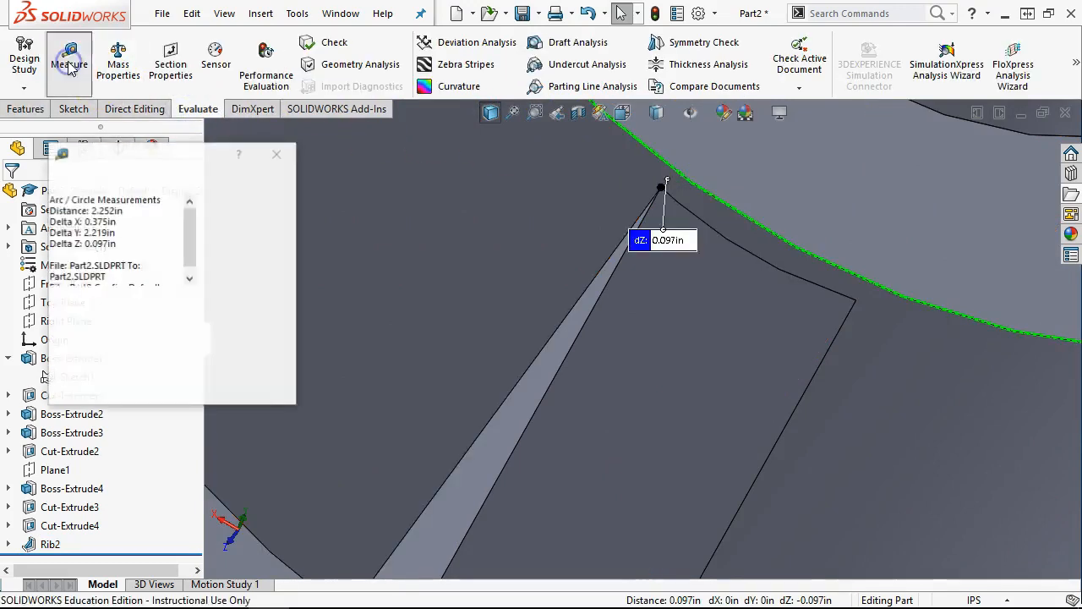
pyautogui.moveTo(578, 220); pyautogui.dragTo(660, 320, button='middle')
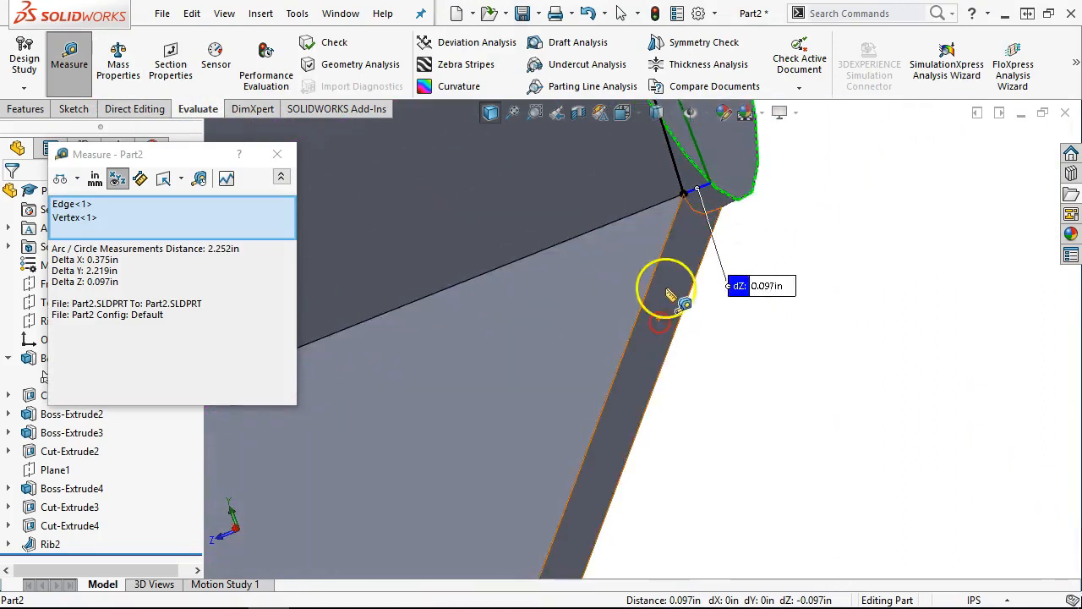
pyautogui.scroll(5, 667, 288)
pyautogui.moveTo(801, 263); pyautogui.dragTo(757, 223, button='middle')
pyautogui.click(273, 154)
# Reopen the rib's sketch and open the dimension between the line's upper endpoint and the cylinder's end edge for editing
pyautogui.scroll(-3, 622, 253)
pyautogui.moveTo(623, 256); pyautogui.dragTo(642, 191, button='middle')
pyautogui.scroll(3, 659, 215)
pyautogui.moveTo(672, 227); pyautogui.dragTo(668, 310, button='middle')
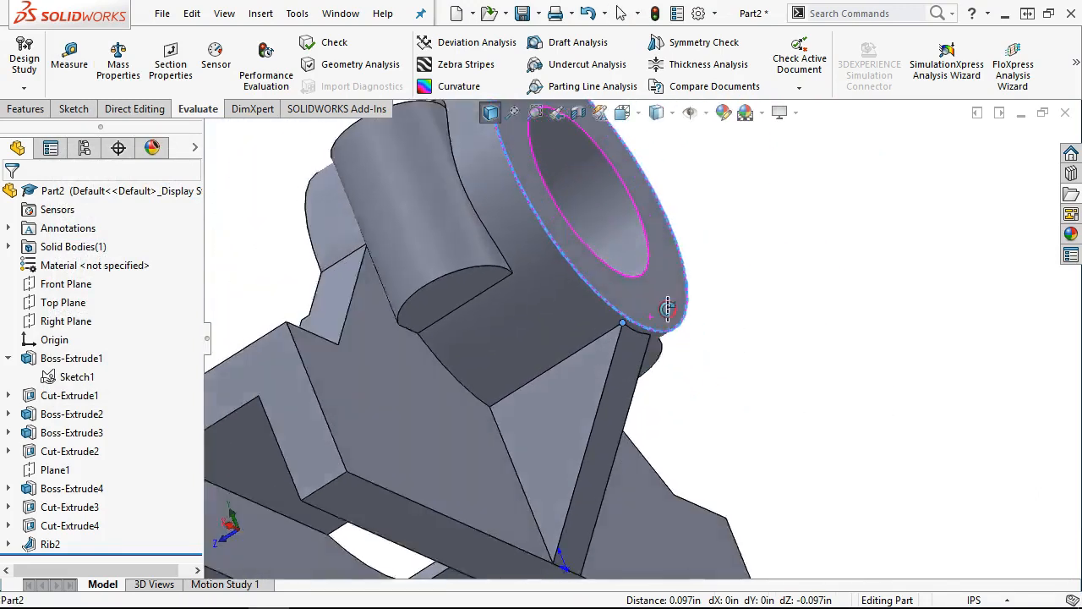
pyautogui.scroll(4, 668, 309)
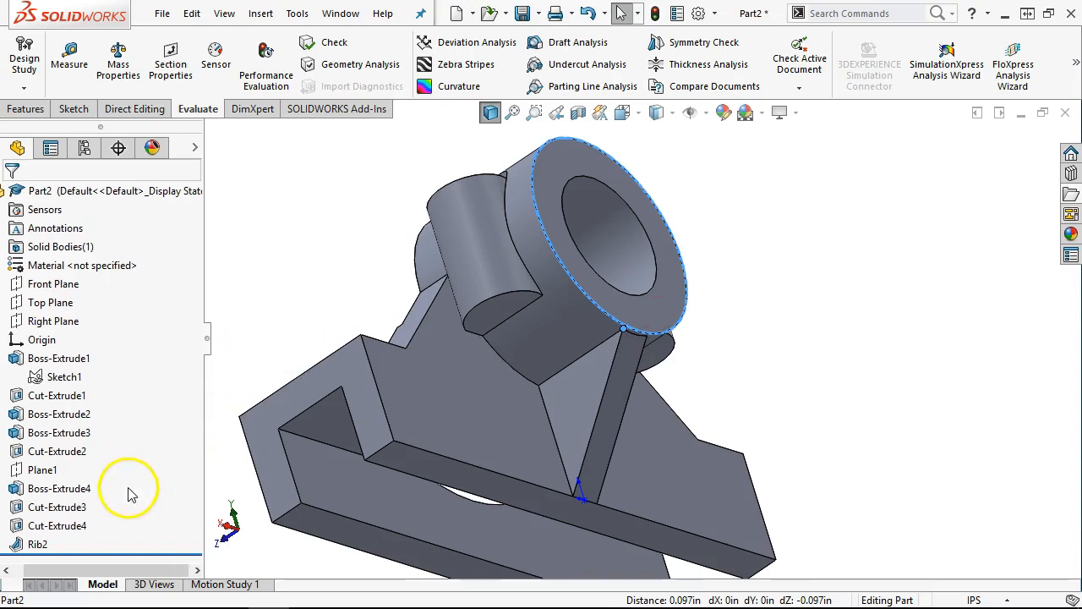
pyautogui.click(3, 543)
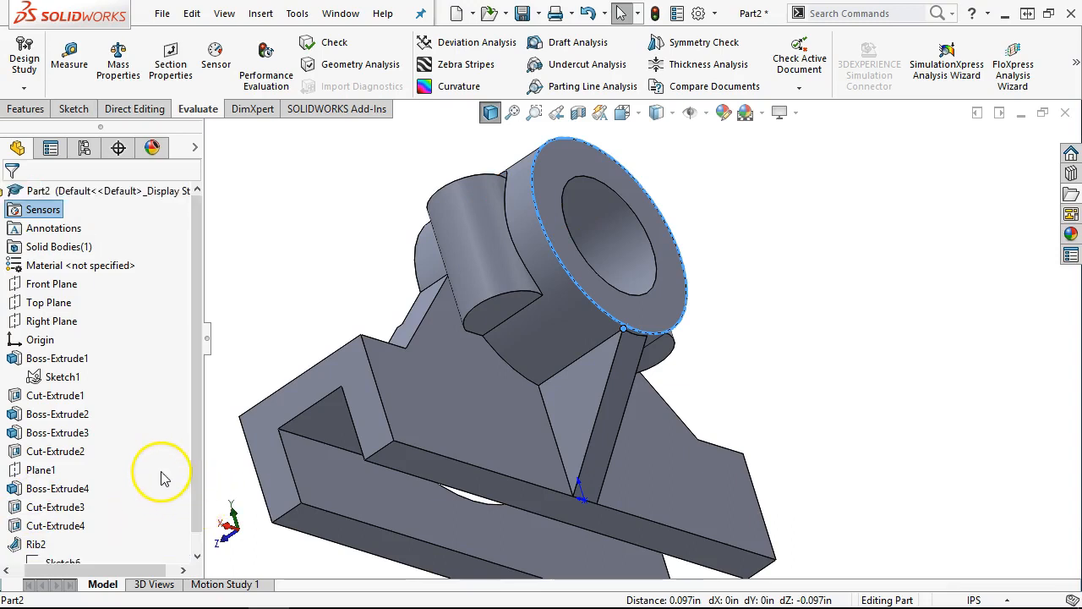
pyautogui.rightClick(75, 562)
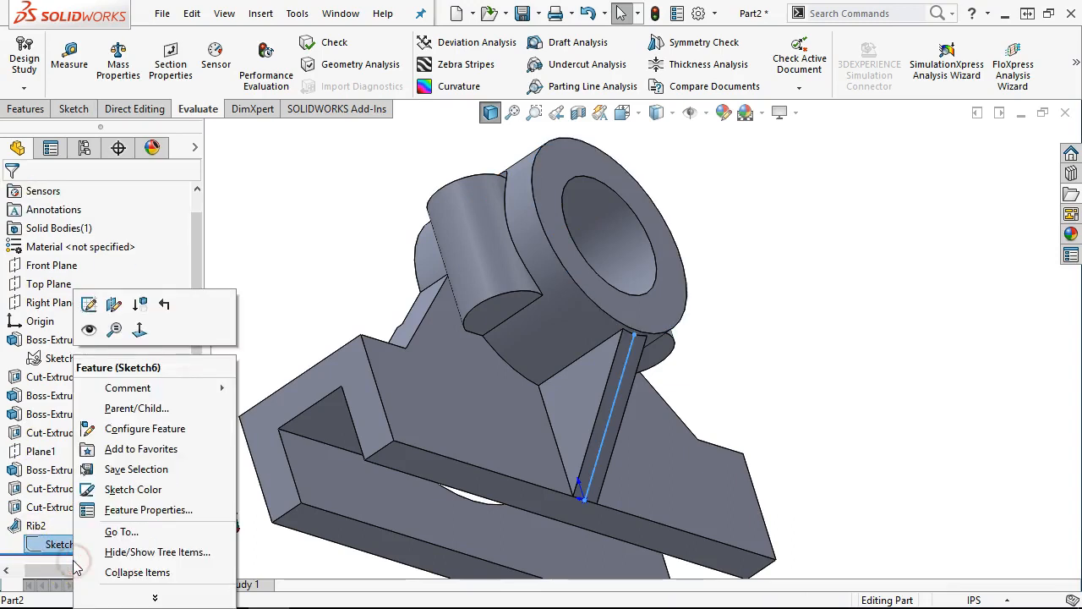
pyautogui.click(89, 306)
pyautogui.scroll(-4, 656, 295)
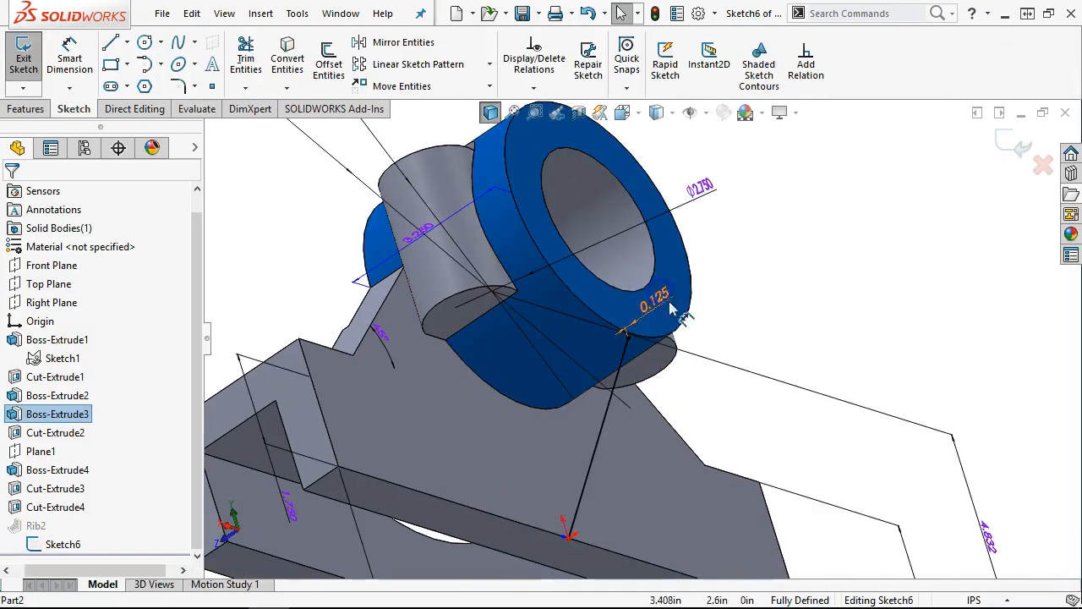
pyautogui.doubleClick(656, 299)
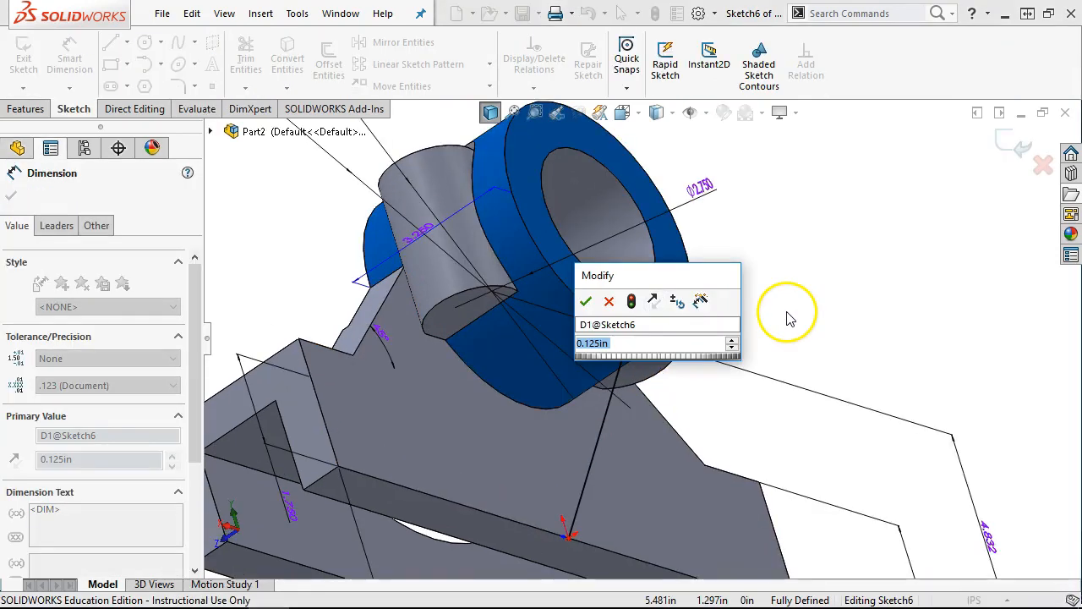
# Set the rib sketch's offset from the cylinder's lower edge to 0.04 in and rebuild the part
pyautogui.write('.04')
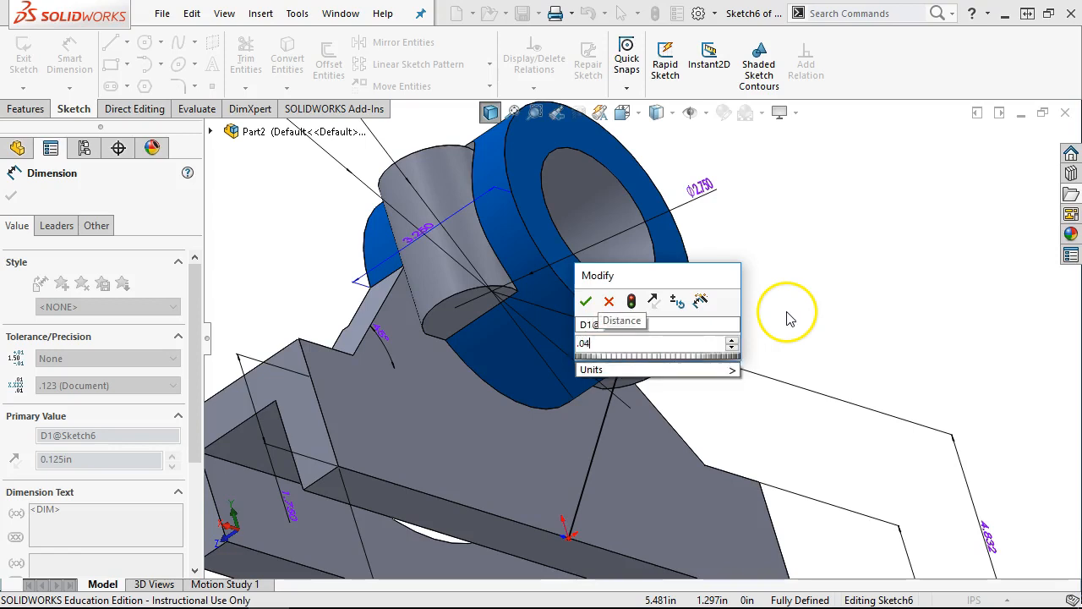
pyautogui.press('Return')
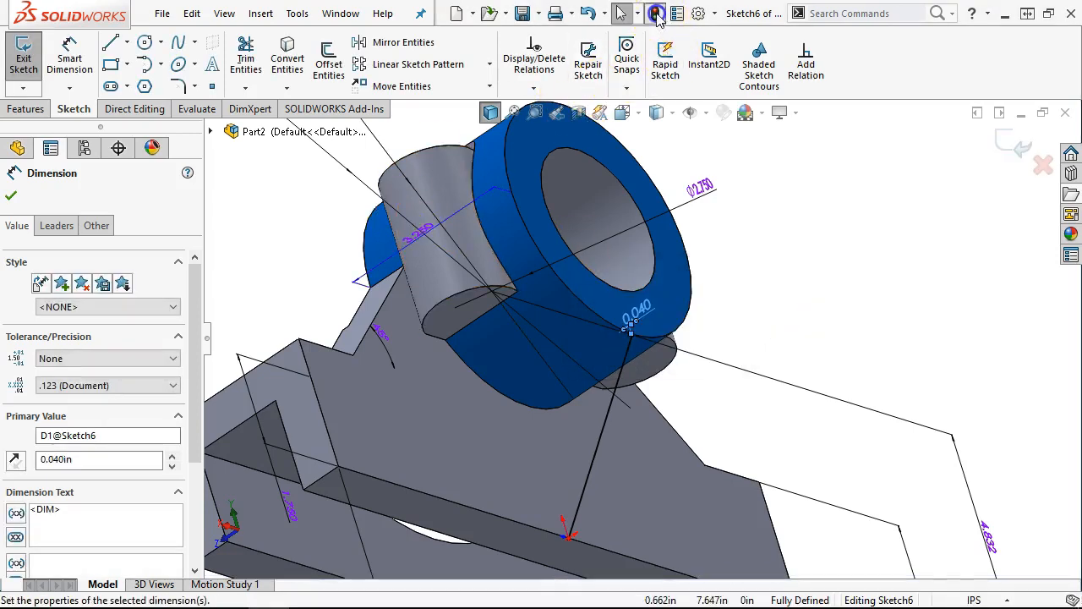
pyautogui.click(657, 14)
pyautogui.scroll(-5, 584, 374)
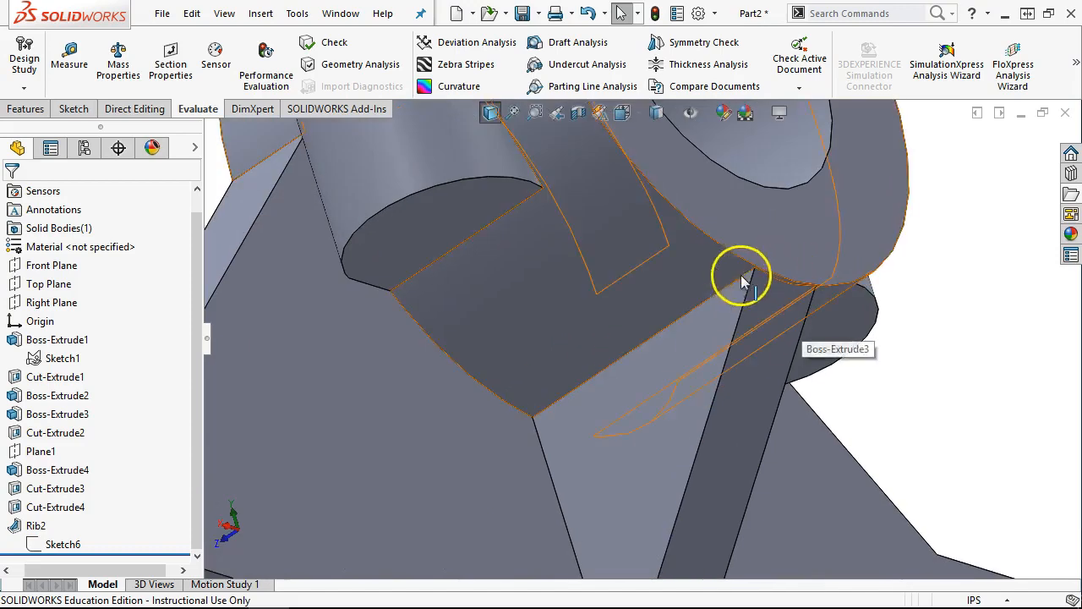
pyautogui.scroll(-3, 743, 275)
pyautogui.scroll(2, 668, 313)
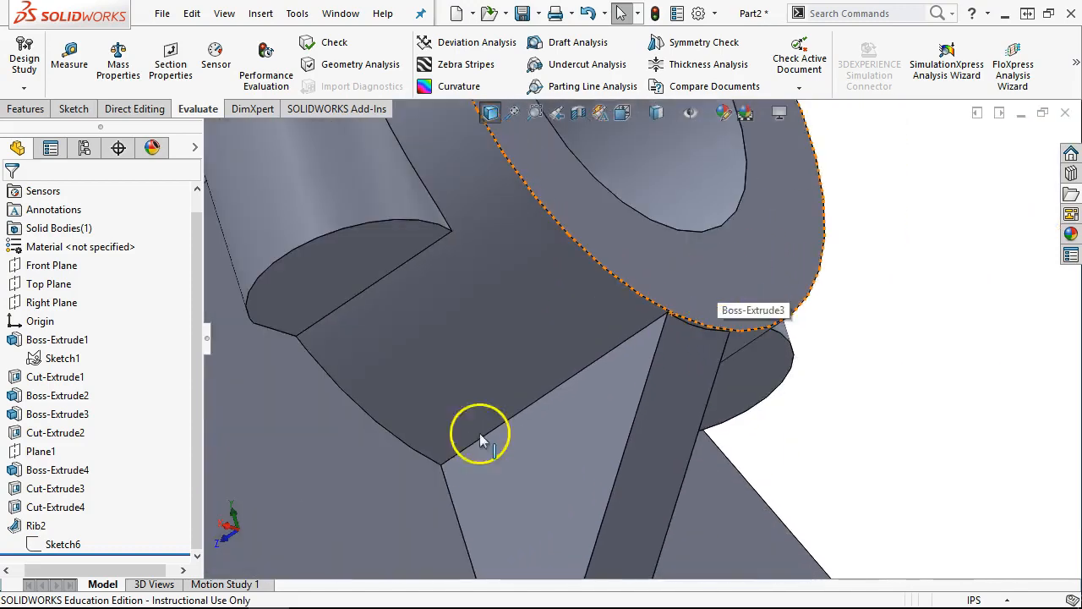
pyautogui.scroll(1, 178, 483)
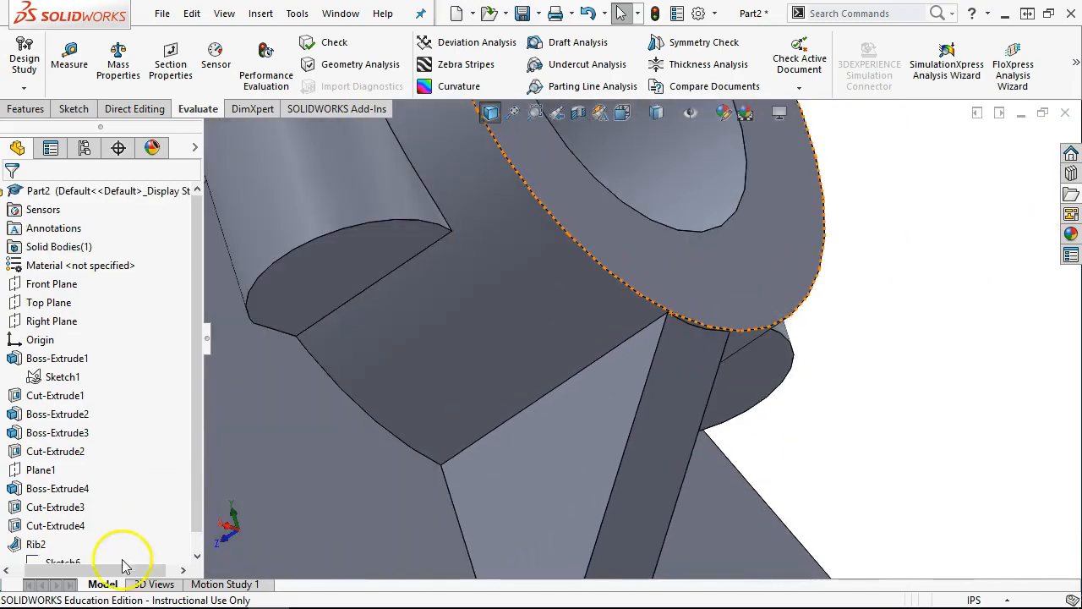
# Edit Sketch6 of the rib, set its offset dimension at the cylinder edge to 0.03 in, and rebuild the part
pyautogui.rightClick(59, 562)
pyautogui.click(74, 304)
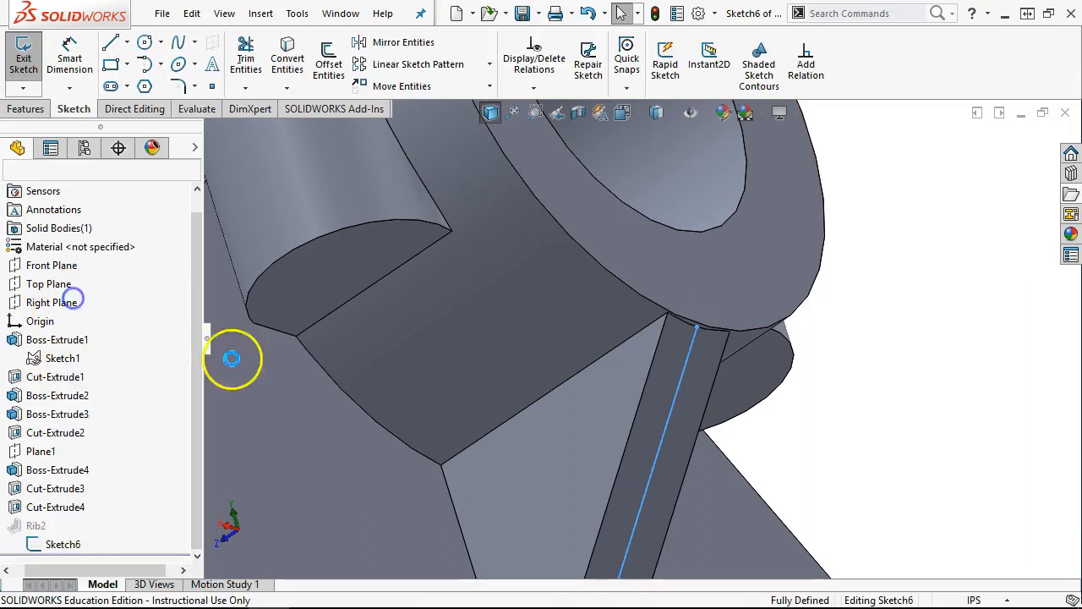
pyautogui.click(710, 287)
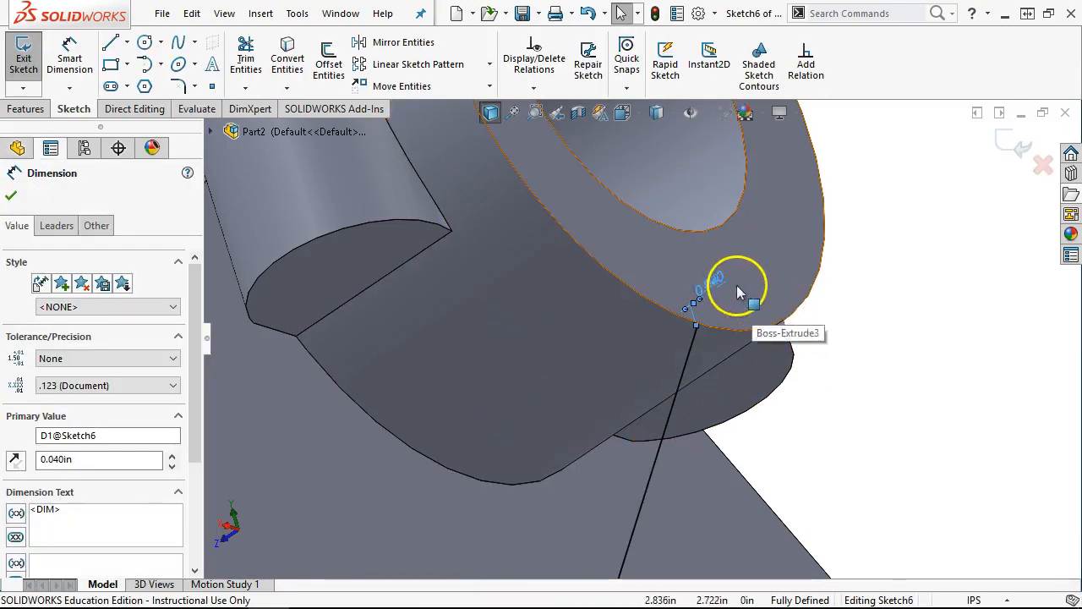
pyautogui.doubleClick(715, 283)
pyautogui.write('.03')
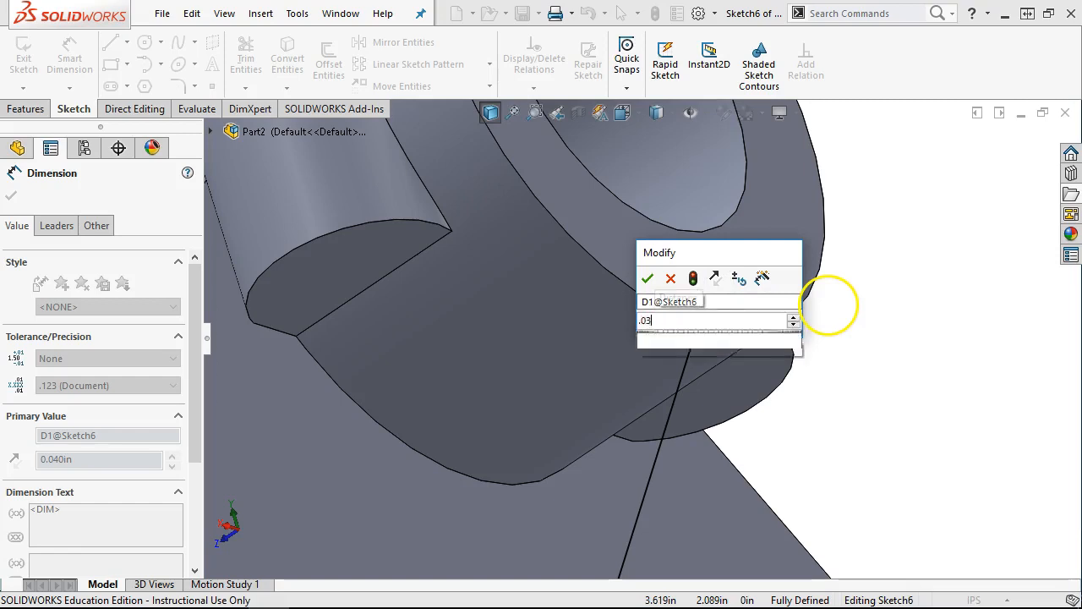
pyautogui.press('Return')
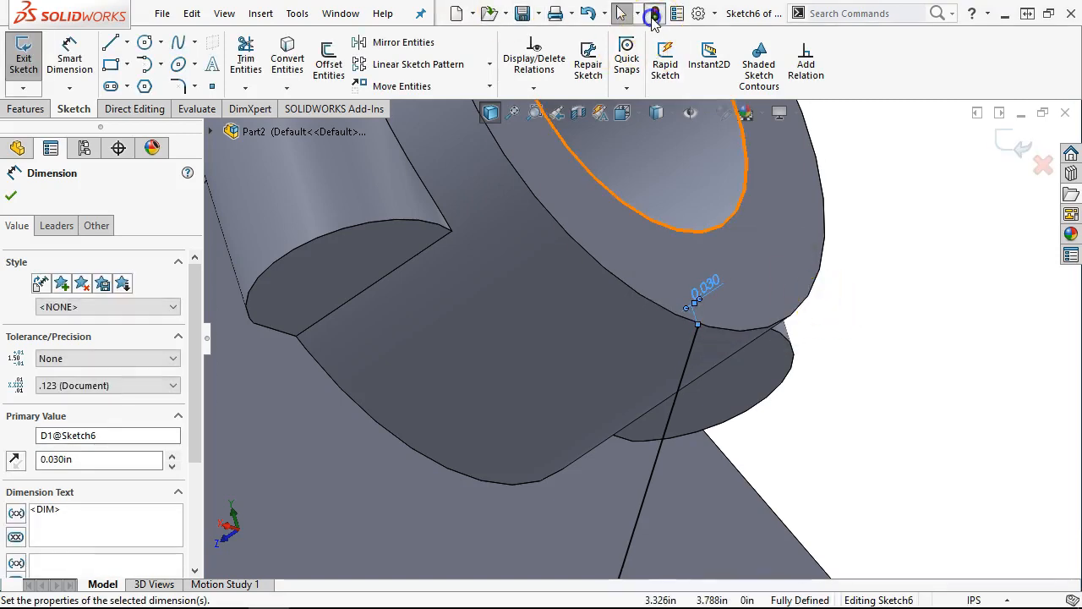
pyautogui.click(654, 17)
pyautogui.scroll(-5, 688, 326)
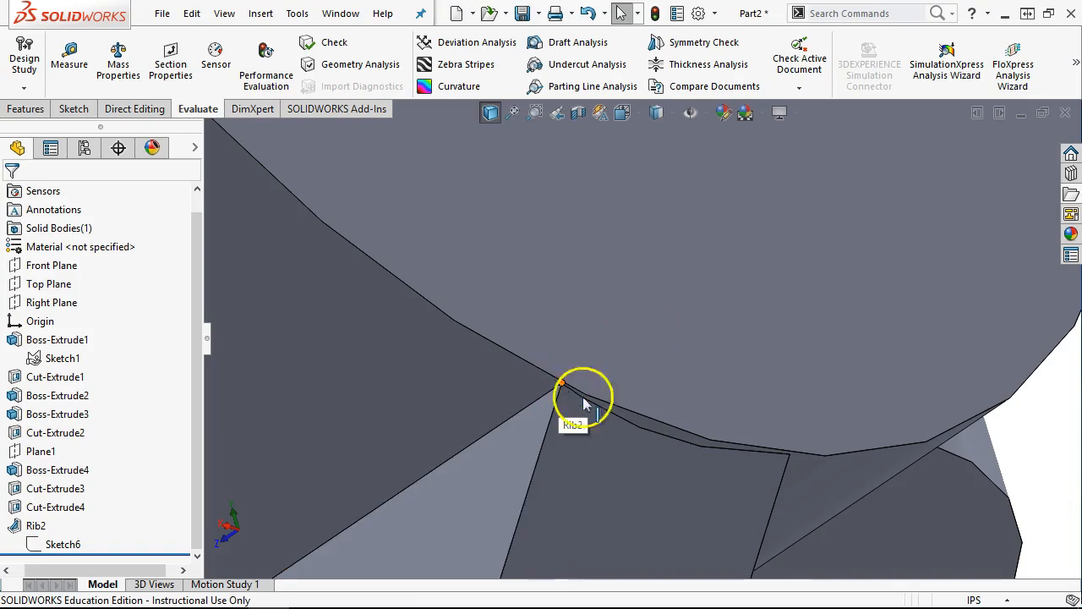
pyautogui.scroll(1, 589, 394)
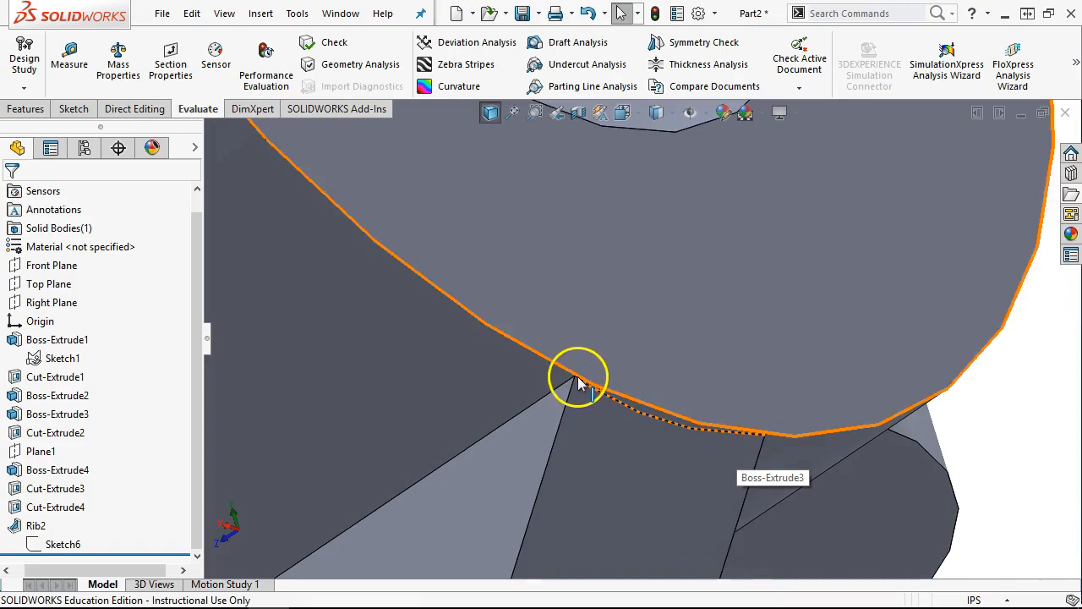
pyautogui.scroll(3, 583, 385)
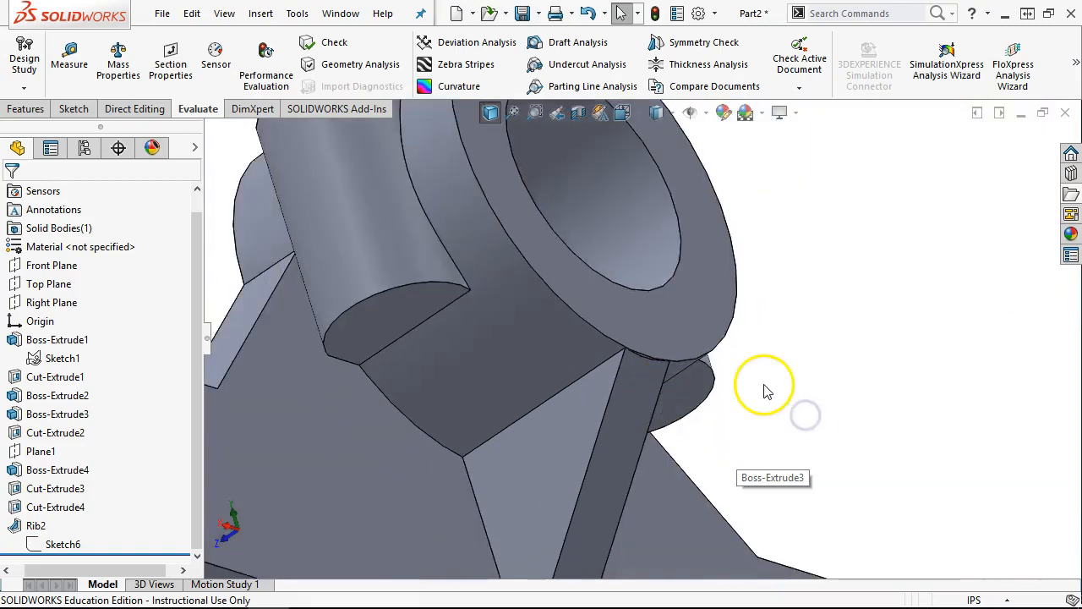
# Suppress the Rib2 feature supporting the cylinder
pyautogui.hotkey('ctrl', '1')
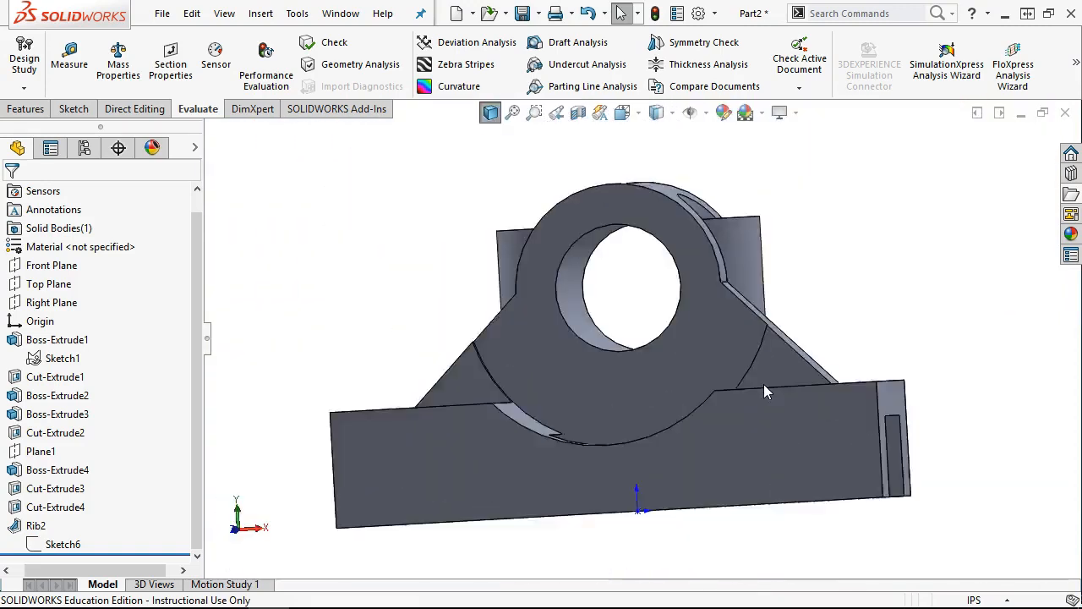
pyautogui.hotkey('ctrl', '5')
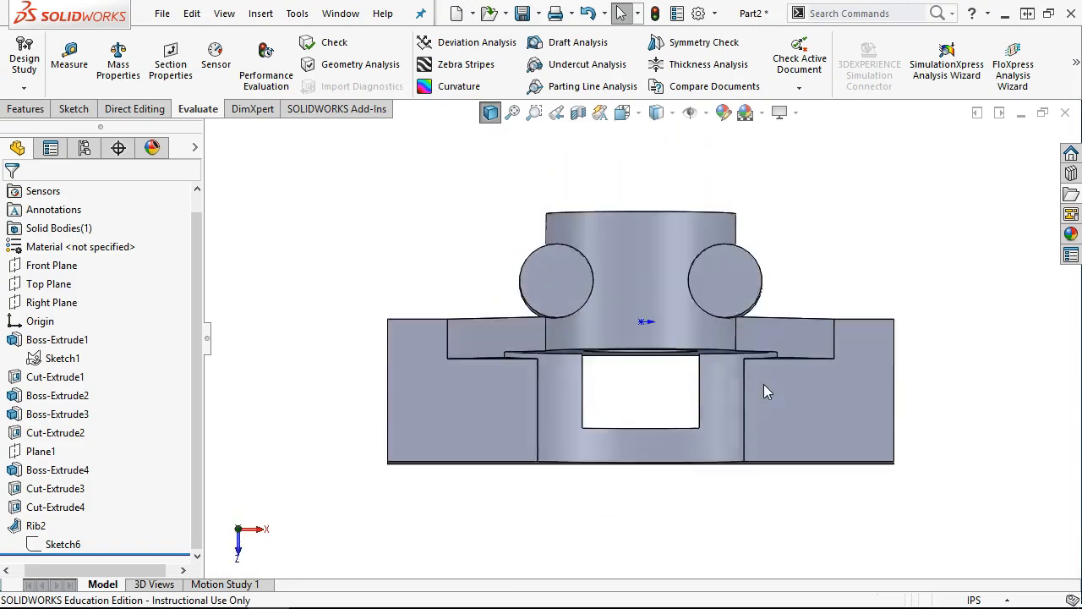
pyautogui.hotkey('ctrl', '4')
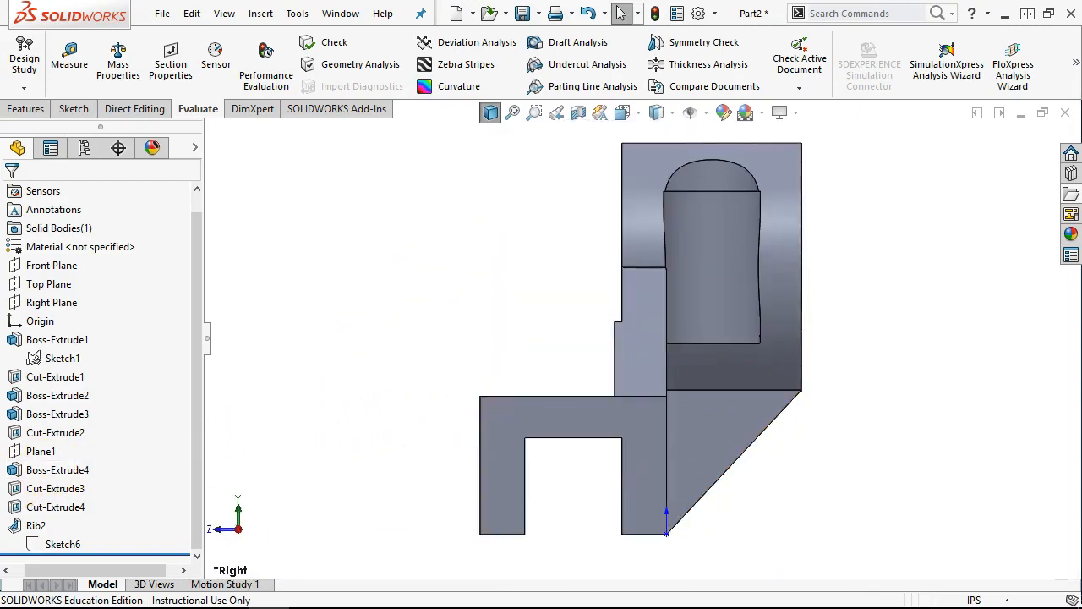
pyautogui.rightClick(12, 525)
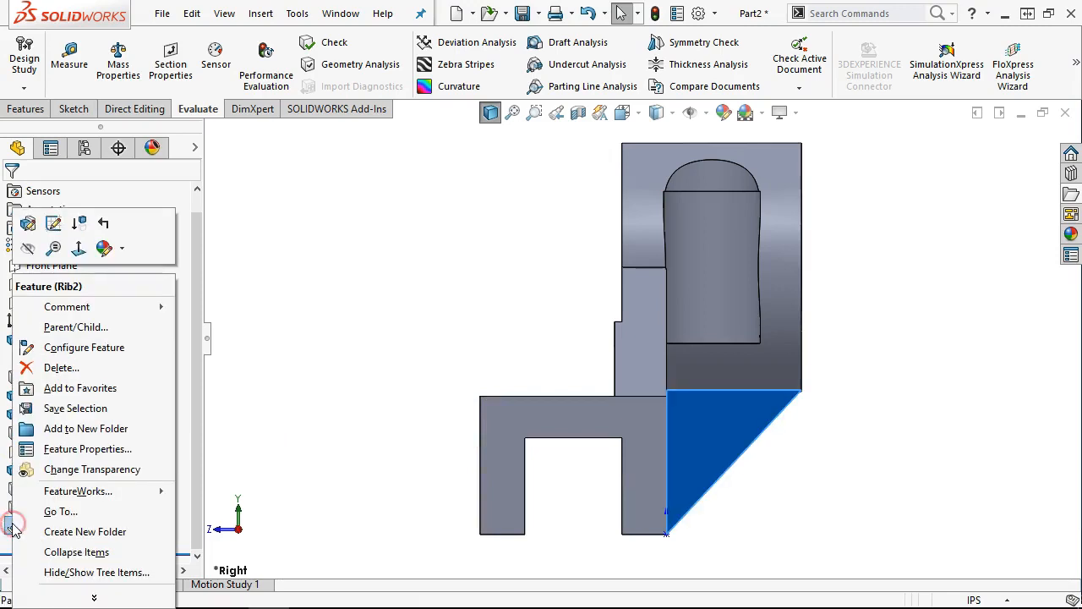
pyautogui.click(78, 218)
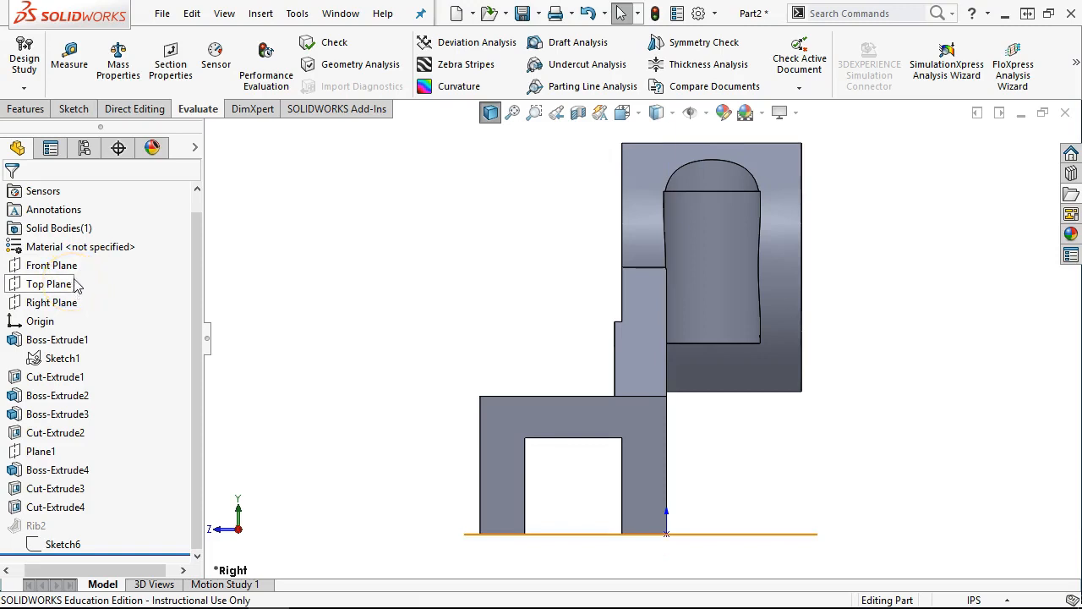
# Sketch a closed four-line support profile on the Right Plane from the origin to the cylinder's lower outer corner, extending slightly into the cylinder
pyautogui.click(50, 302)
pyautogui.click(67, 272)
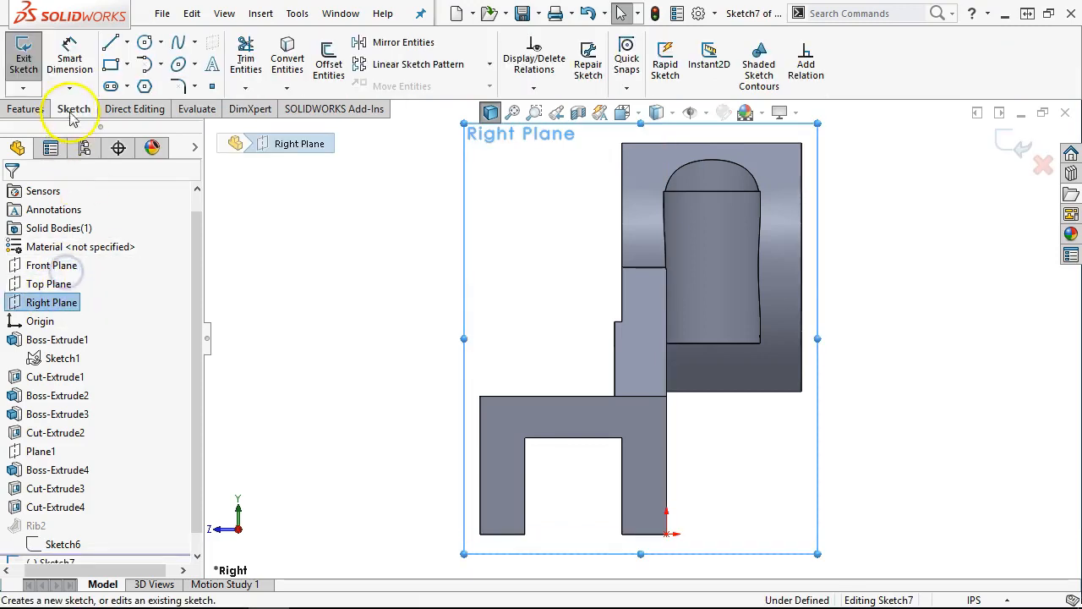
pyautogui.click(110, 43)
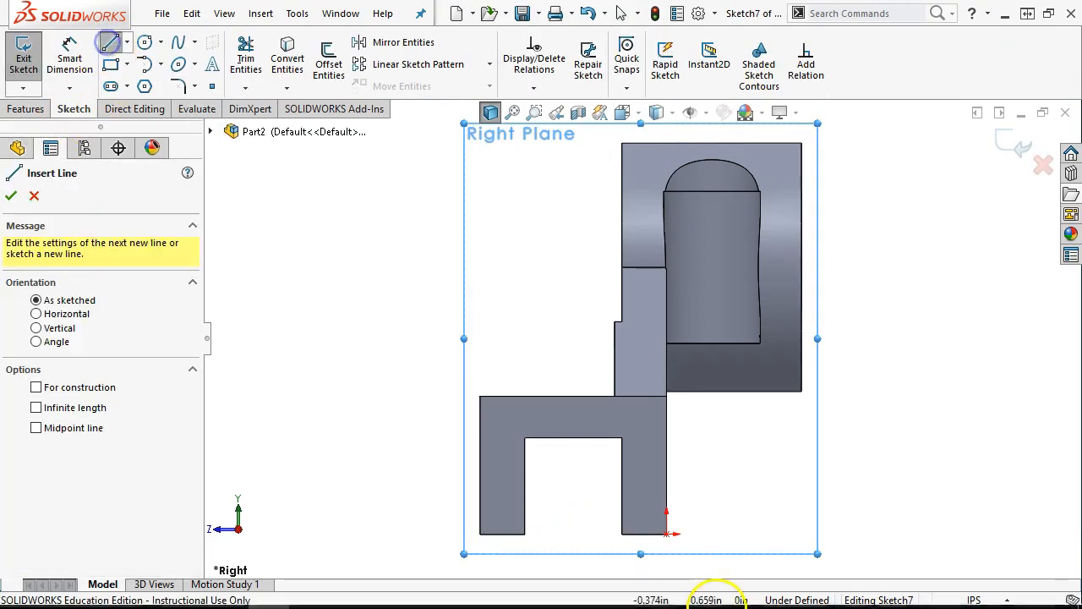
pyautogui.click(668, 532)
pyautogui.click(802, 392)
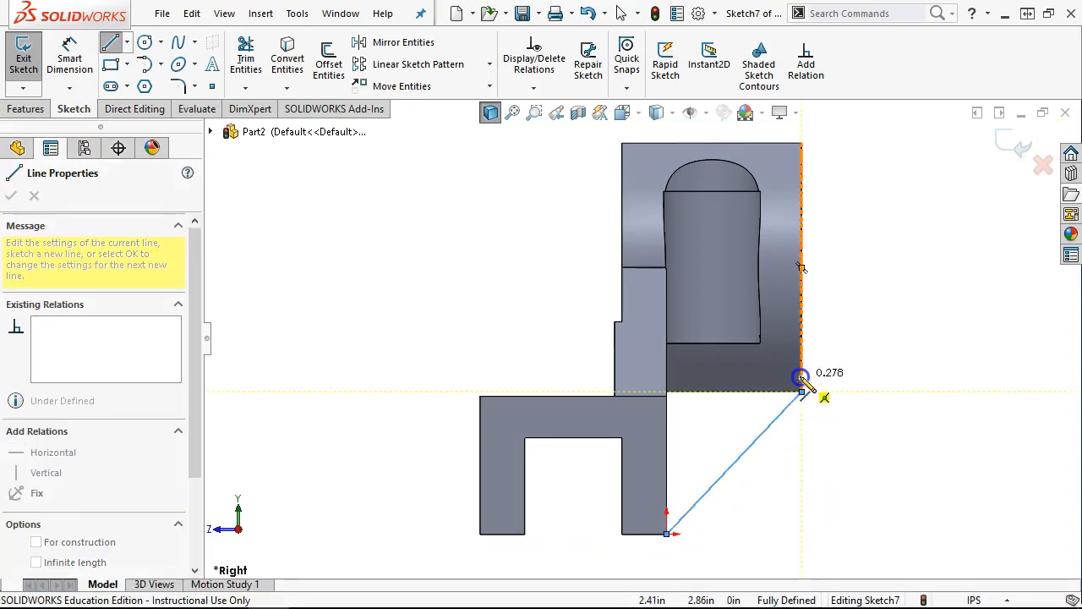
pyautogui.click(801, 377)
pyautogui.click(667, 377)
pyautogui.click(667, 532)
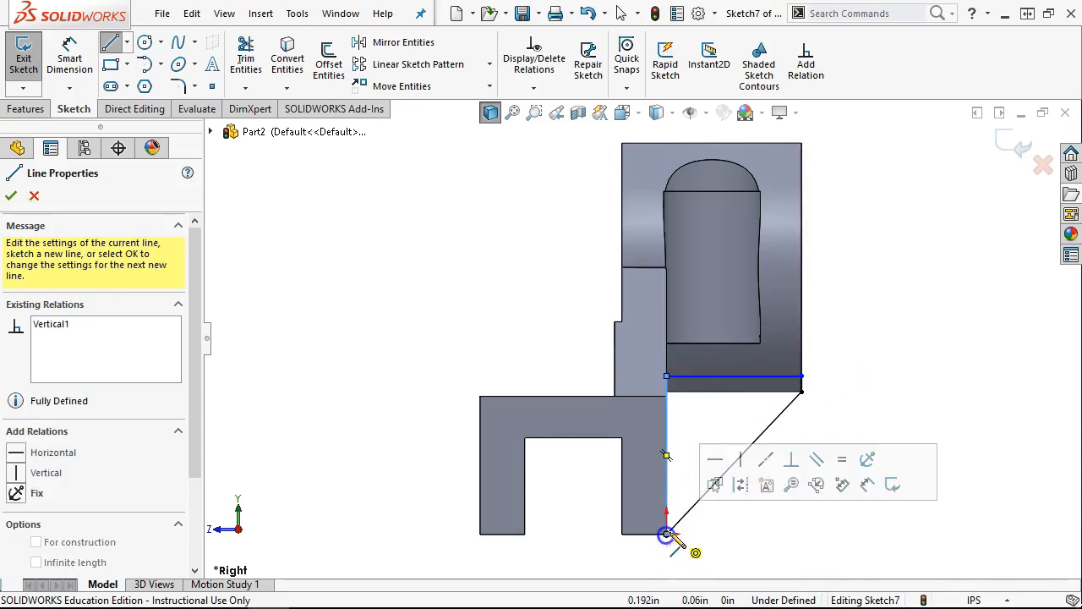
pyautogui.rightClick(769, 471)
# Dimension the profile's short vertical line at the cylinder's outer end to 0.1 in
pyautogui.rightClick(853, 388)
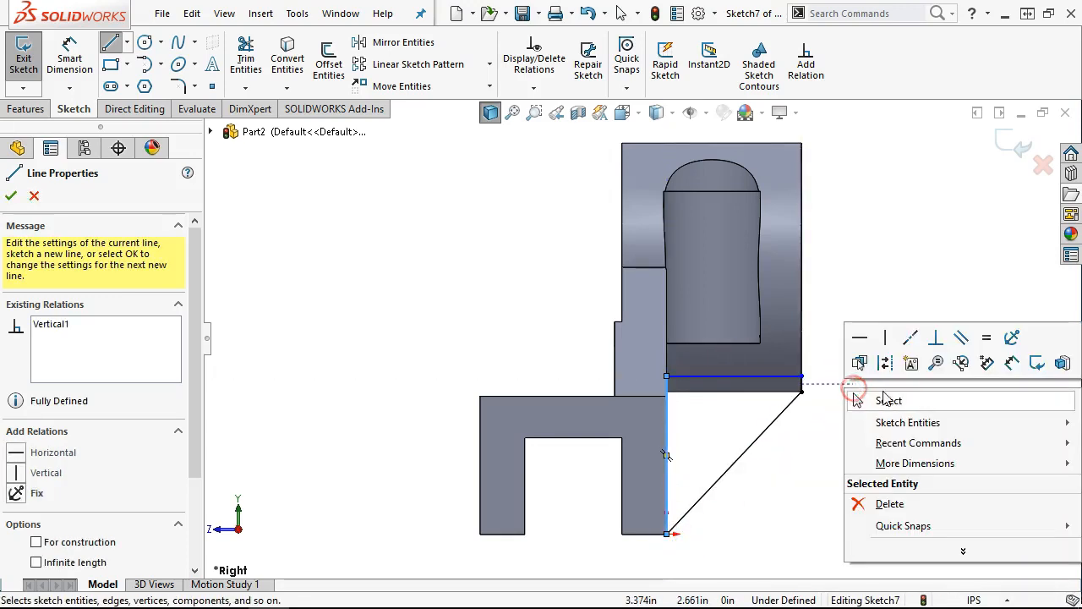
pyautogui.click(1010, 361)
pyautogui.scroll(-2, 876, 405)
pyautogui.click(771, 372)
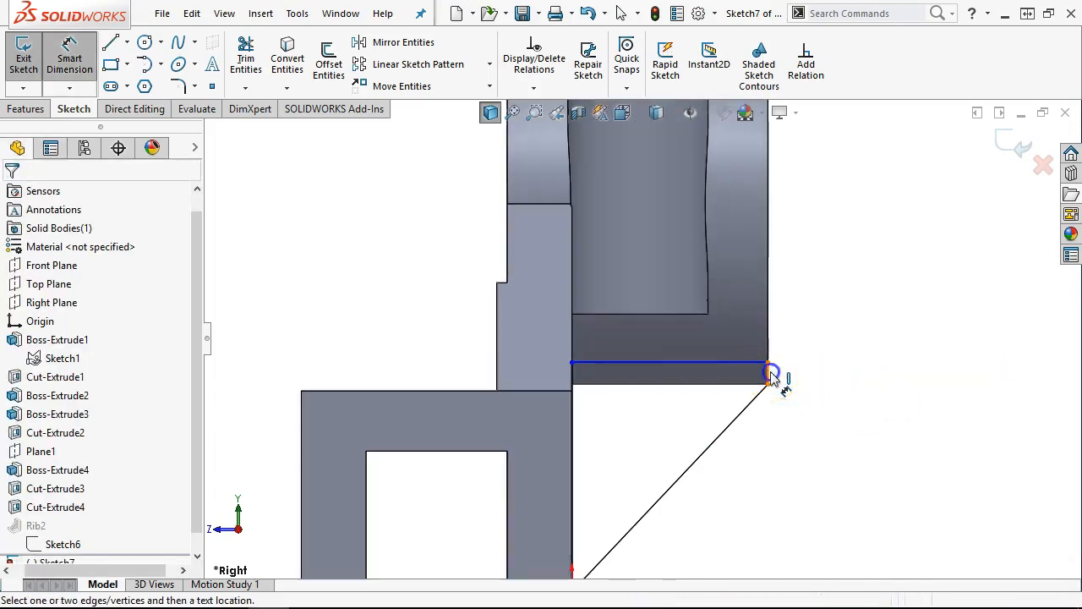
pyautogui.click(813, 436)
pyautogui.write('.1')
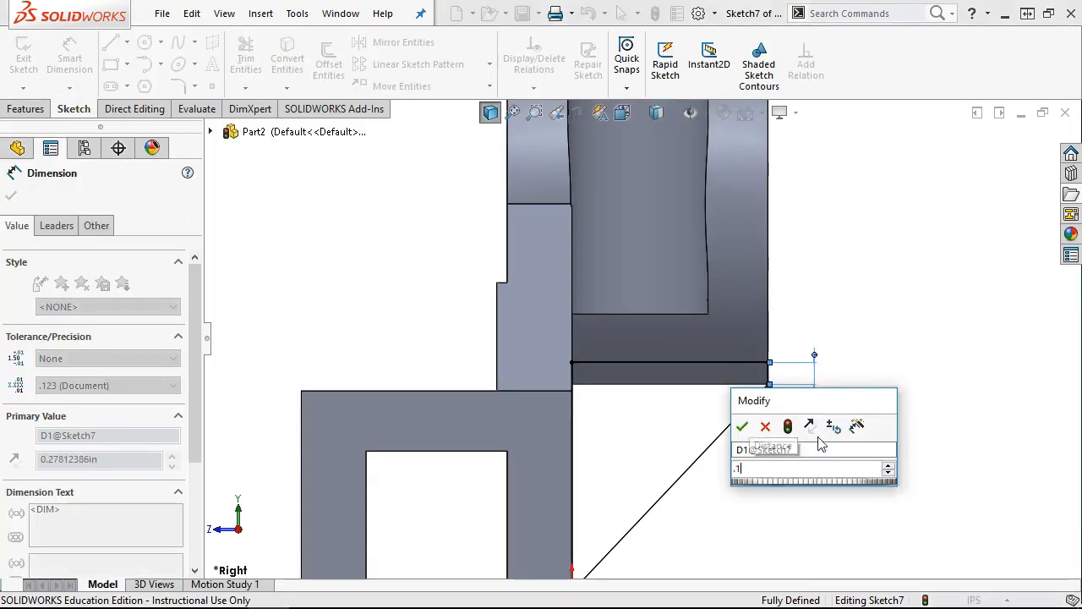
pyautogui.press('Return')
# Extrude the support profile as a boss with a Mid Plane end condition and a depth of 0.75 in
pyautogui.click(26, 109)
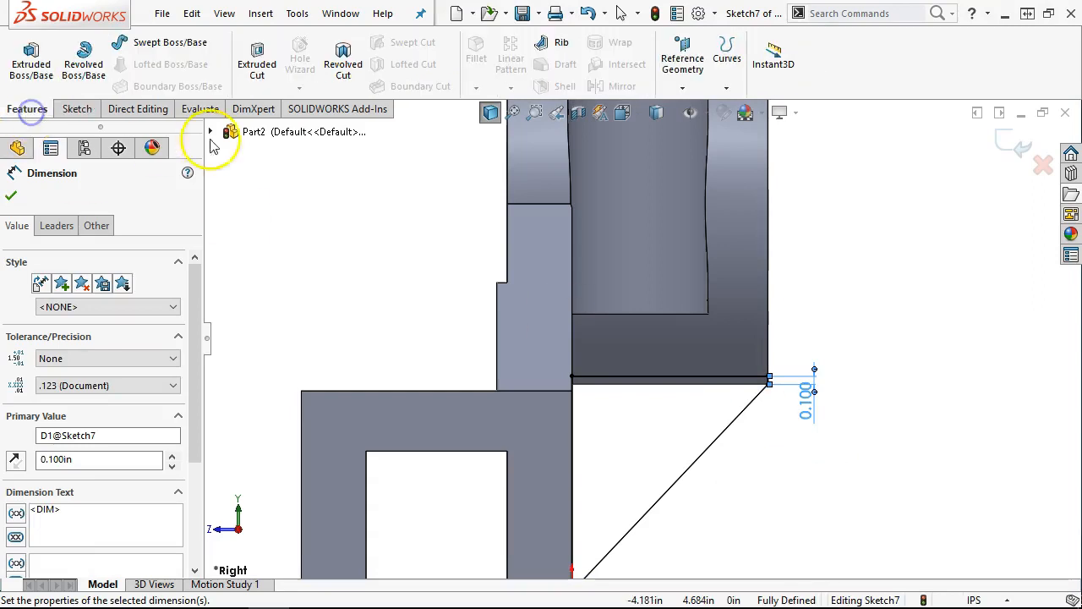
pyautogui.click(32, 63)
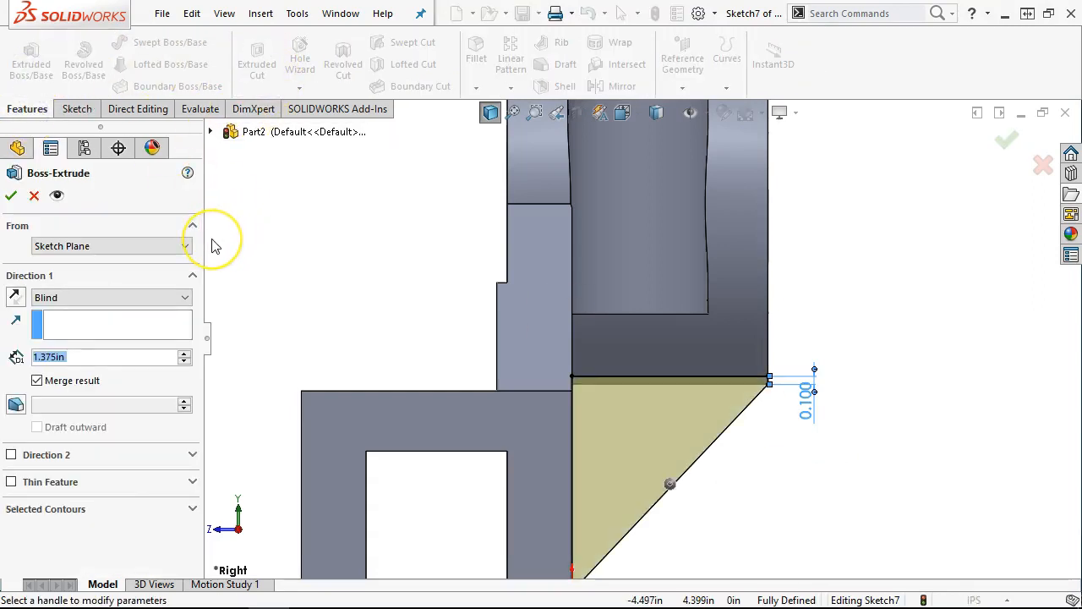
pyautogui.write('.75')
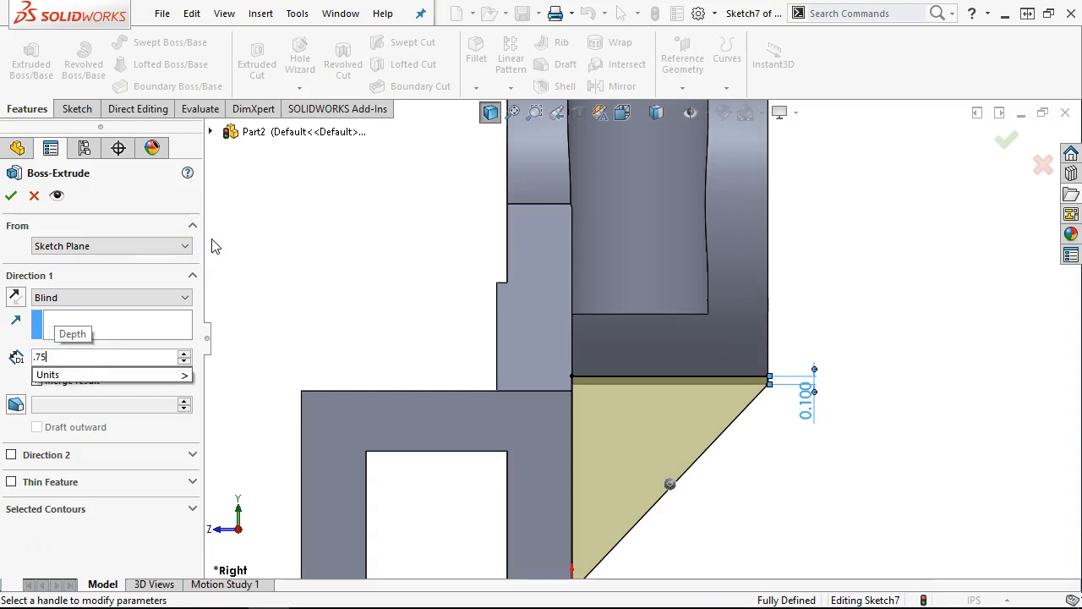
pyautogui.click(215, 246)
pyautogui.click(144, 296)
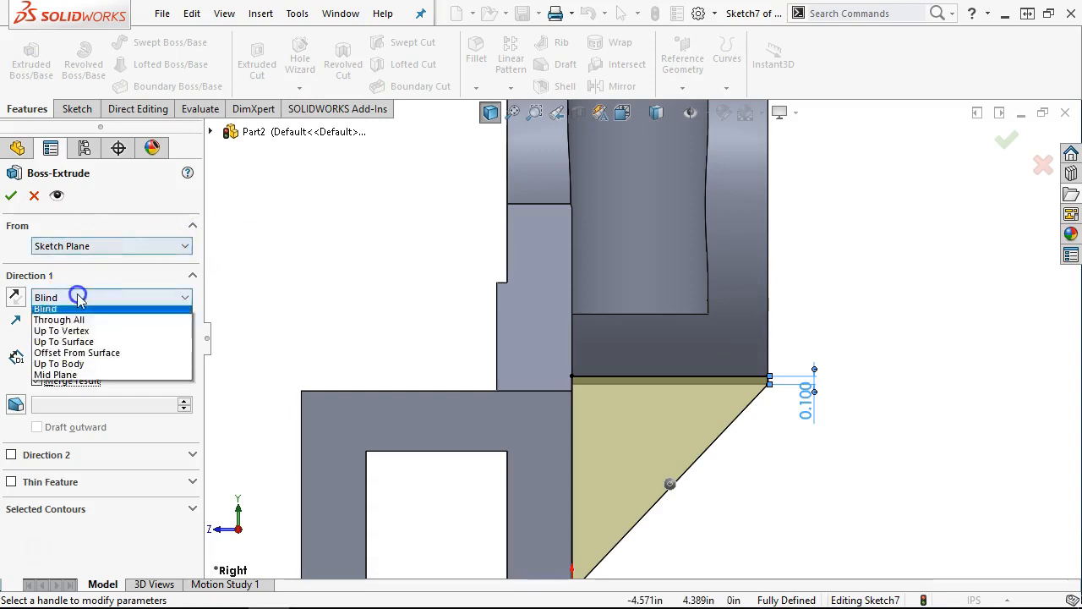
pyautogui.click(71, 378)
pyautogui.click(11, 195)
pyautogui.click(816, 404)
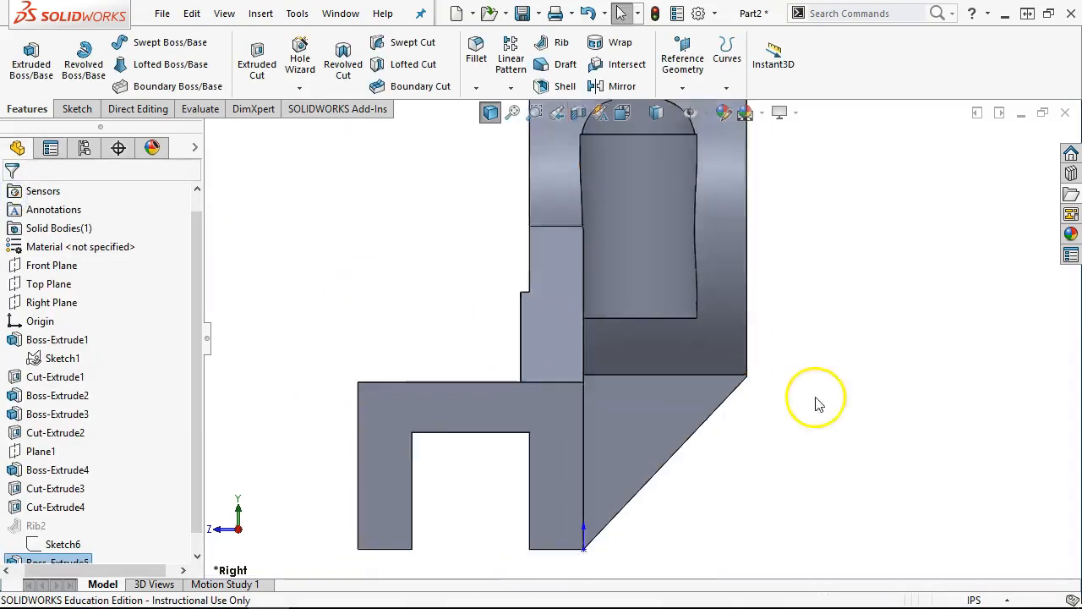
# Examine the joint between the extruded support and the cylinder's underside from several angles
pyautogui.moveTo(815, 397); pyautogui.dragTo(729, 398, button='middle')
pyautogui.scroll(-5, 618, 372)
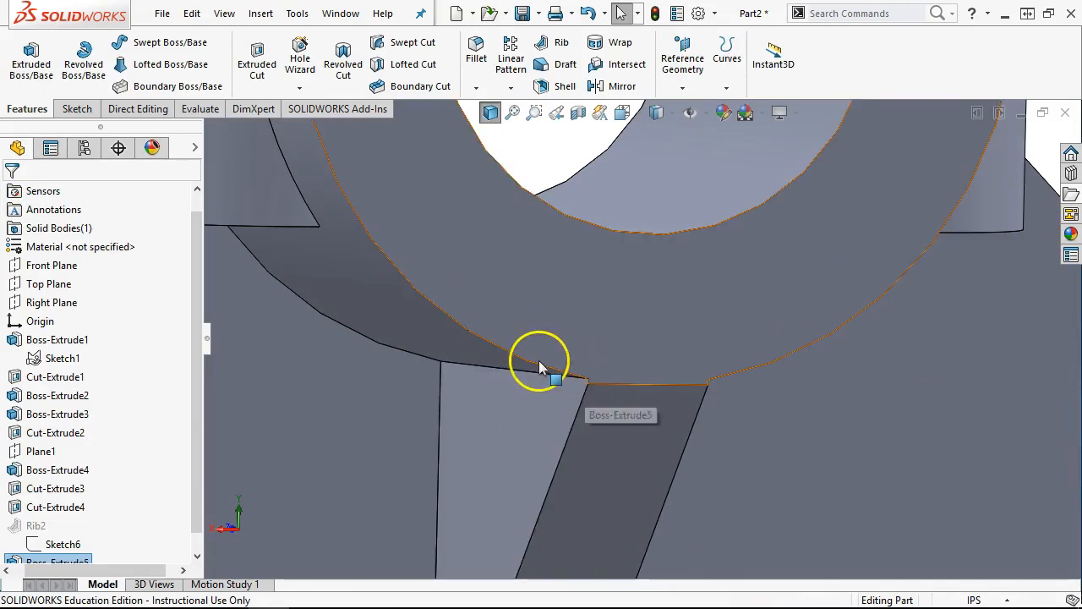
pyautogui.click(470, 364)
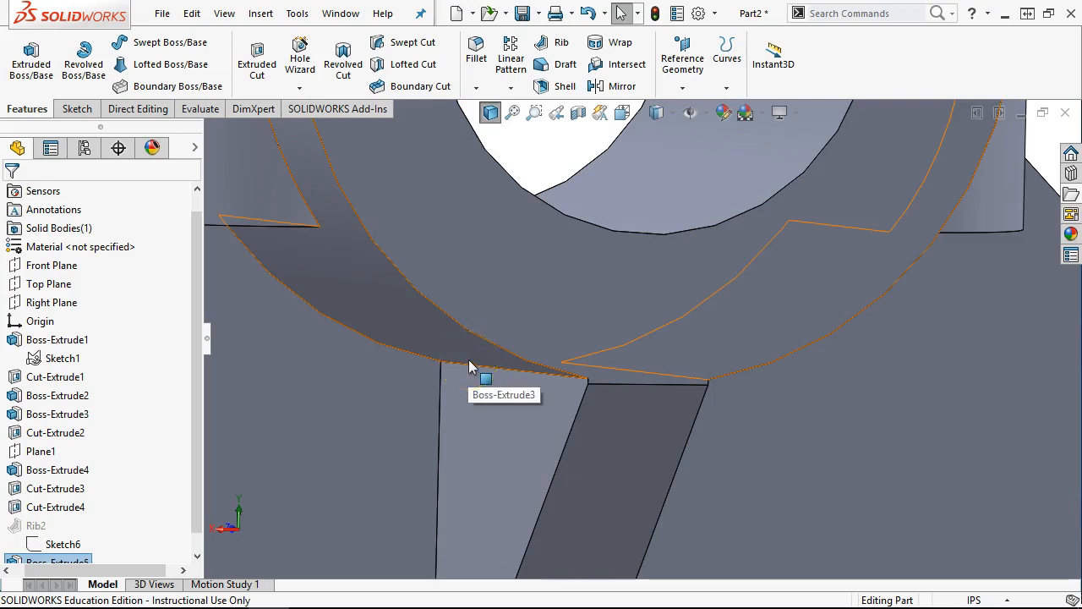
pyautogui.moveTo(736, 435); pyautogui.dragTo(732, 415, button='middle')
pyautogui.click(640, 378)
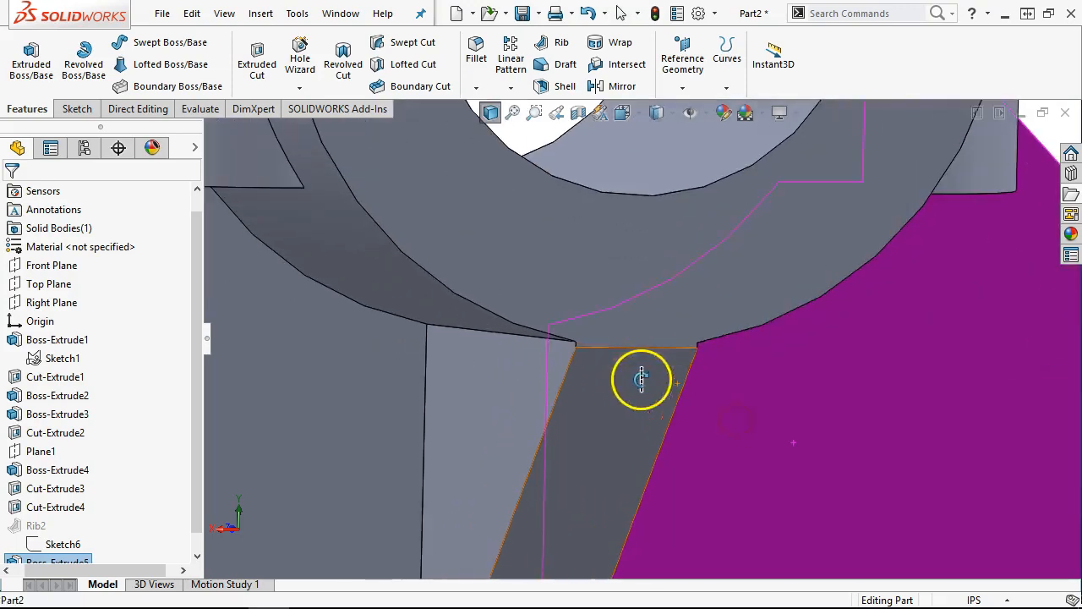
pyautogui.click(920, 389)
pyautogui.moveTo(921, 389); pyautogui.dragTo(913, 395, button='middle')
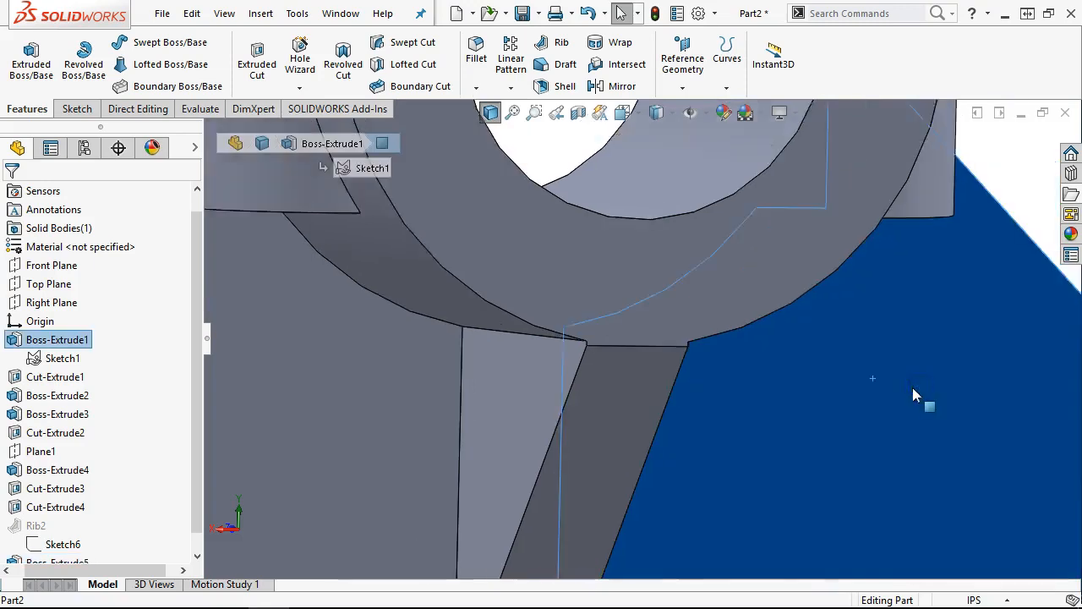
pyautogui.press('f')
pyautogui.click(910, 283)
pyautogui.moveTo(911, 282); pyautogui.dragTo(969, 282, button='middle')
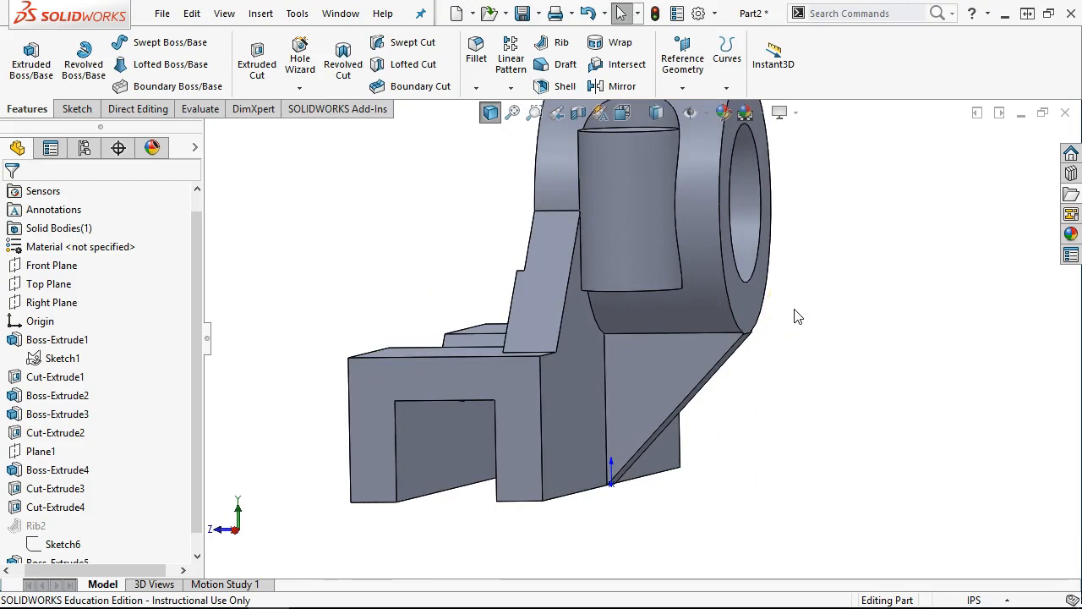
pyautogui.scroll(-5, 744, 335)
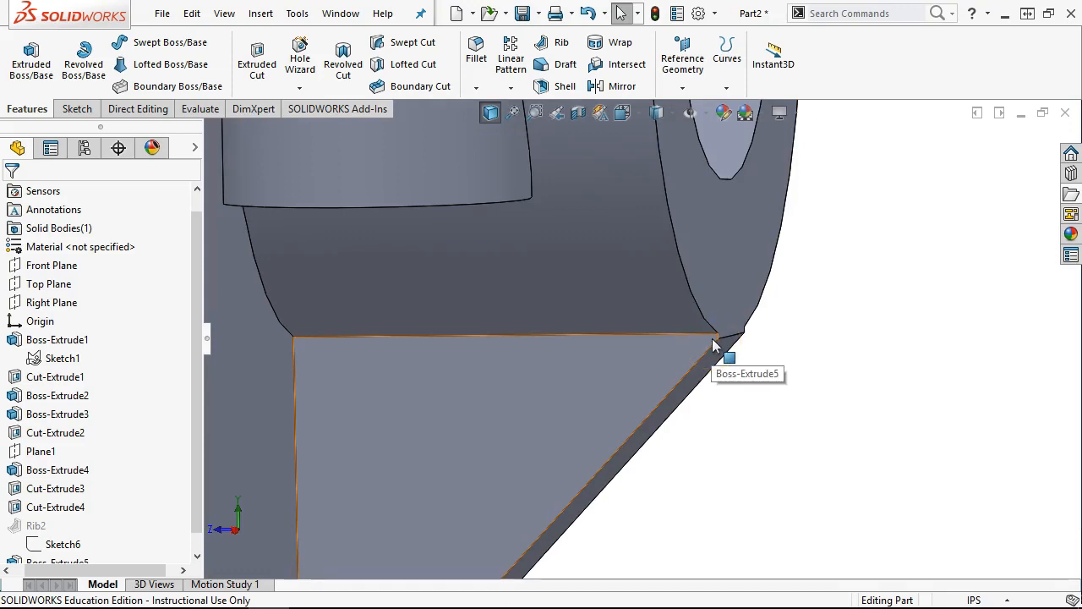
# Start a Hole Wizard straight tap on the bottom face of the bracket leg next to the cylinder, as an ANSI Inch Bottoming Tapped Hole
pyautogui.scroll(5, 768, 339)
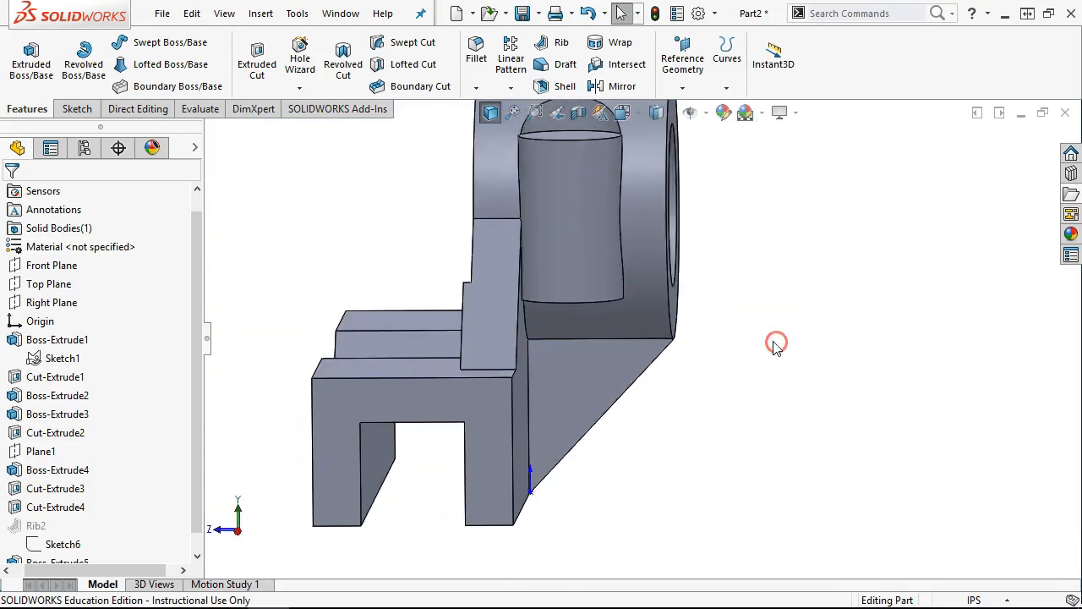
pyautogui.scroll(2, 761, 347)
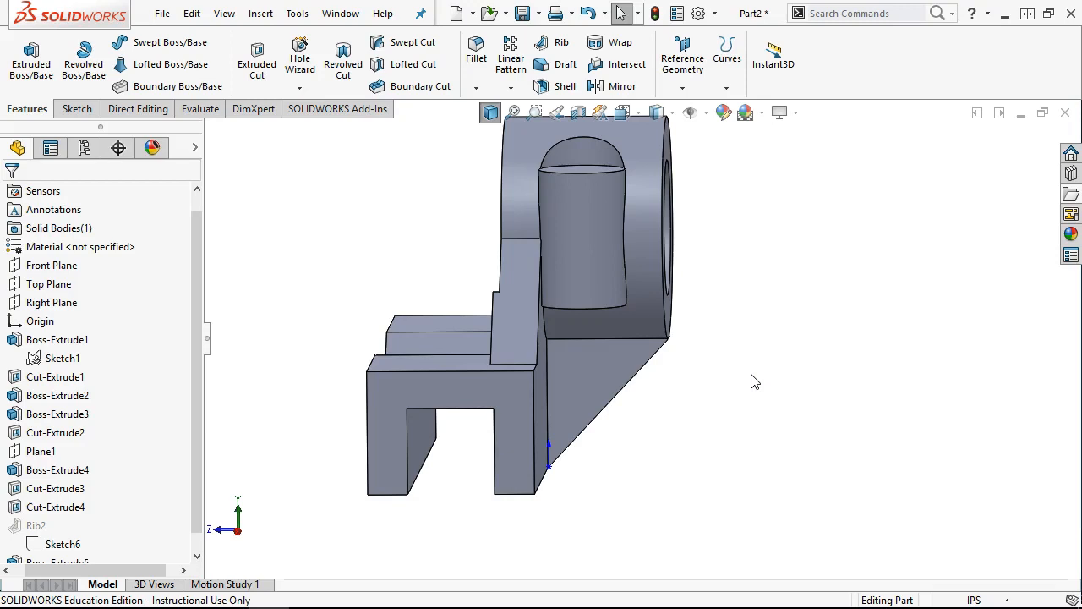
pyautogui.moveTo(741, 352); pyautogui.dragTo(776, 180, button='middle')
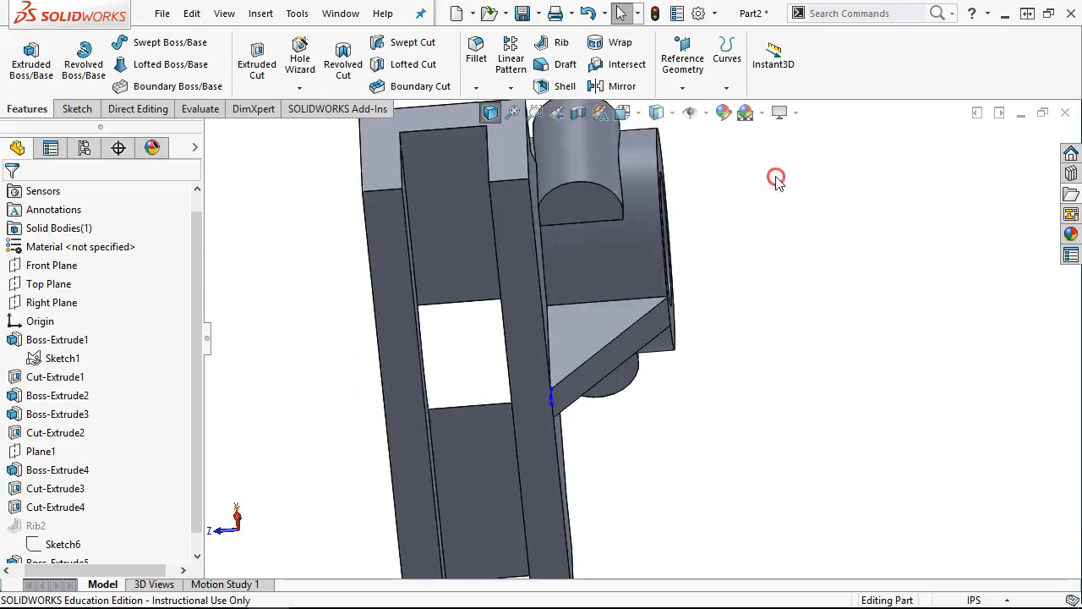
pyautogui.scroll(3, 763, 374)
pyautogui.moveTo(764, 374); pyautogui.dragTo(766, 273, button='middle')
pyautogui.scroll(-1, 649, 406)
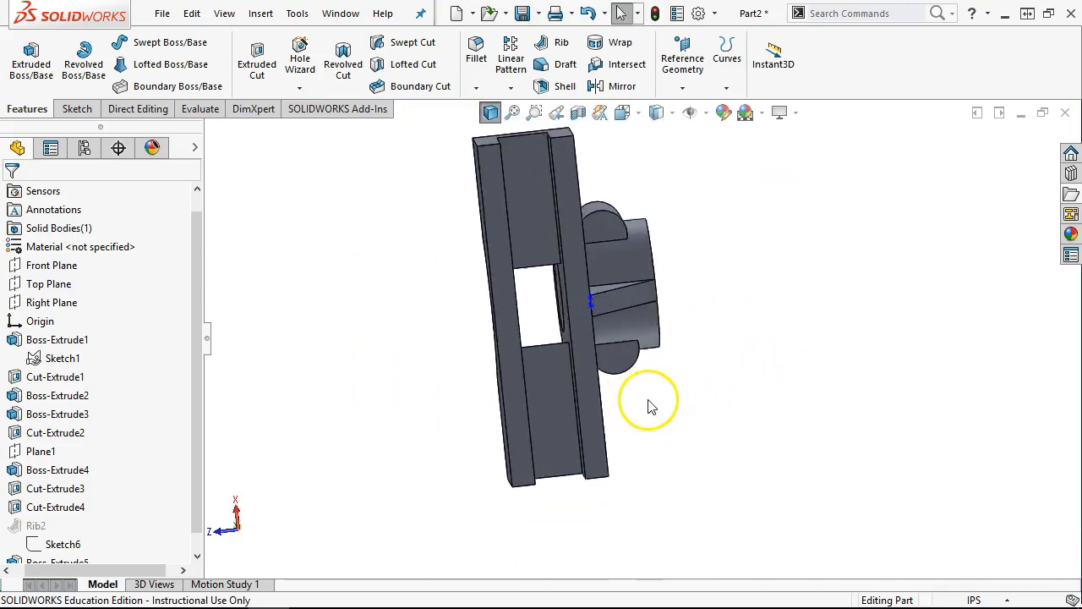
pyautogui.scroll(-1, 649, 406)
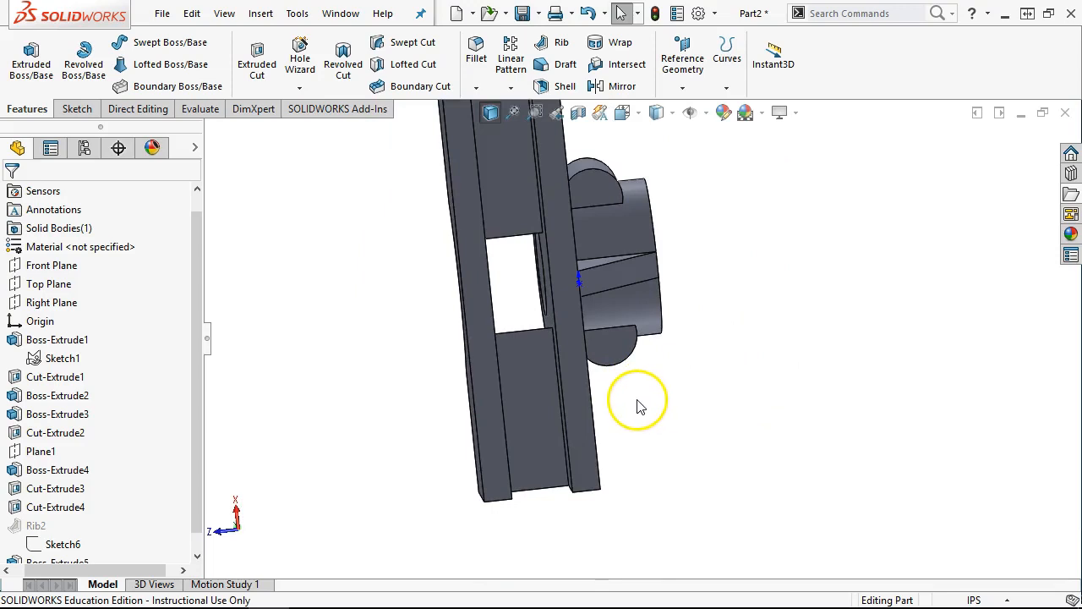
pyautogui.click(579, 415)
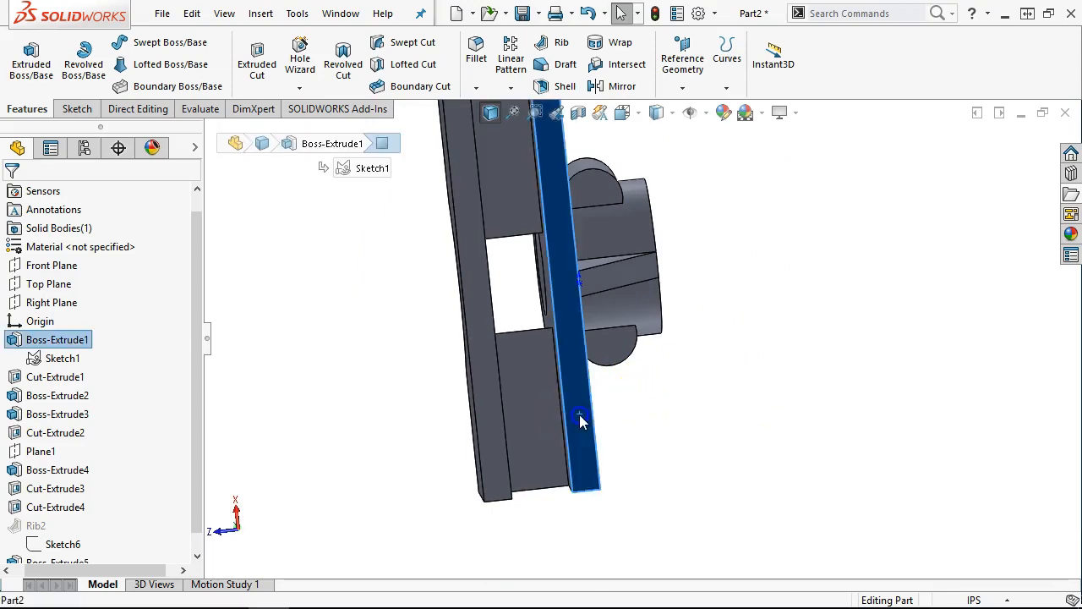
pyautogui.press('s')
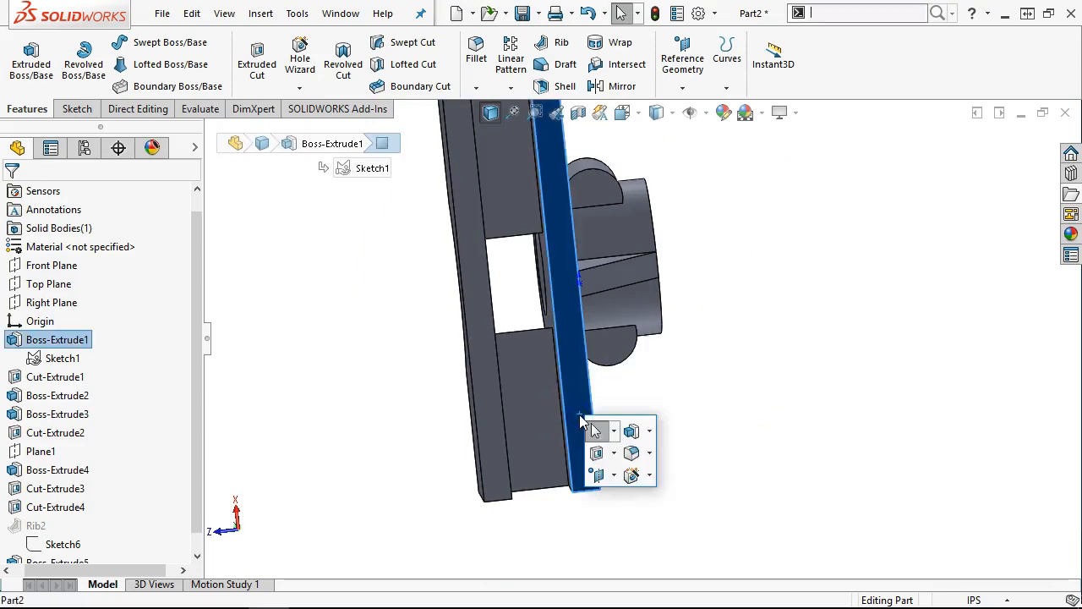
pyautogui.click(632, 476)
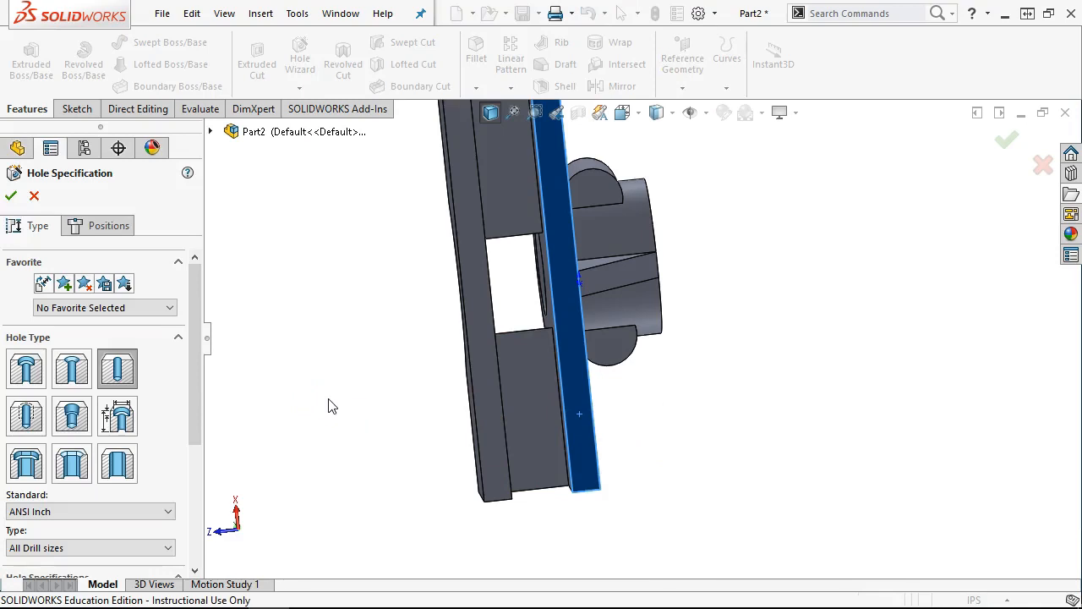
pyautogui.hotkey('ctrl', '8')
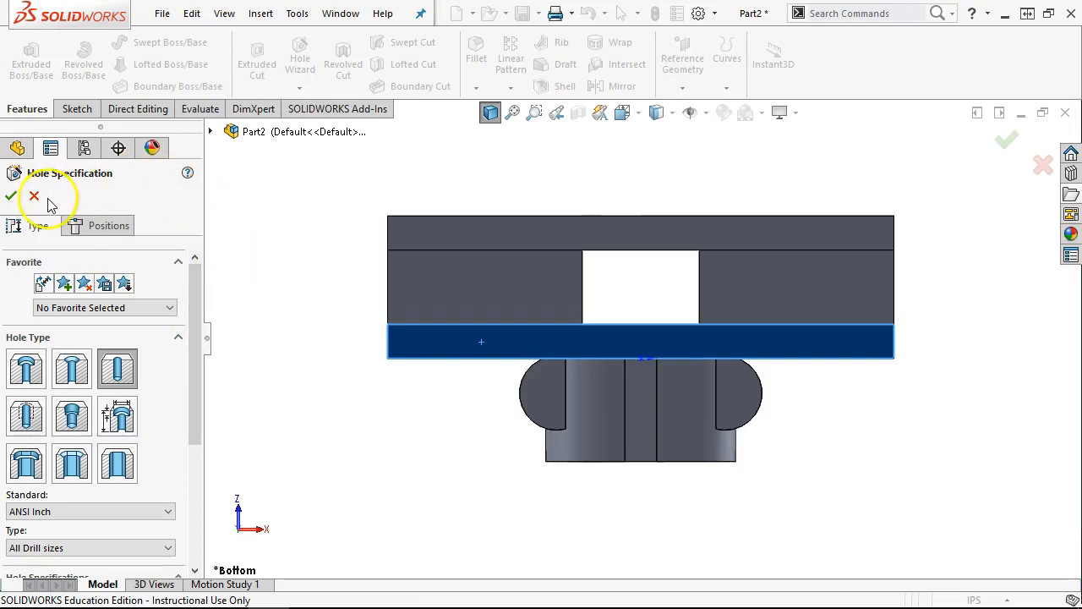
pyautogui.click(25, 415)
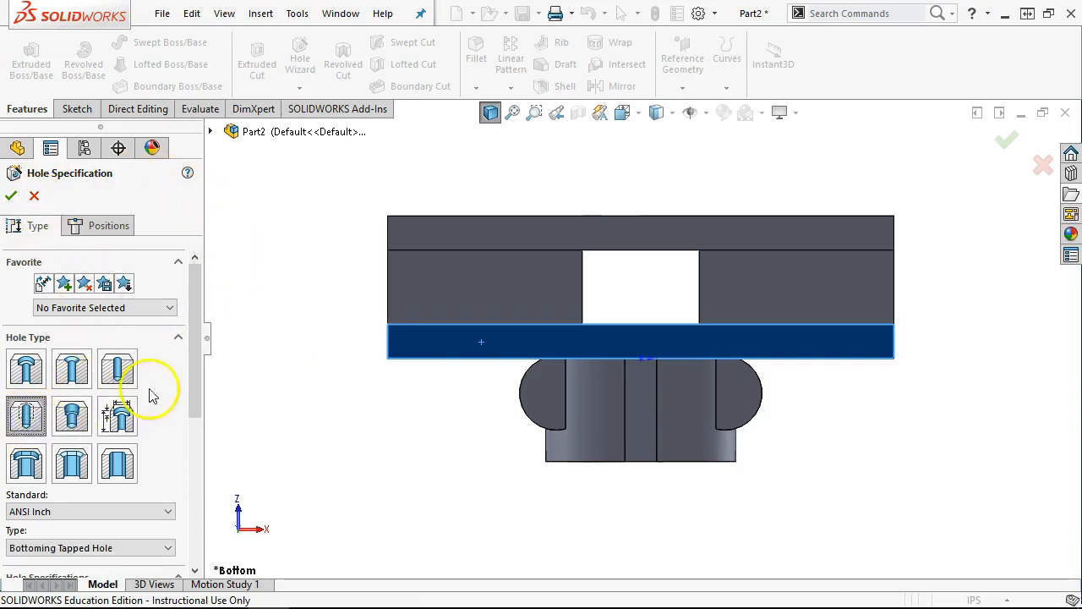
# Set the tapped hole's size to 3/8-16 and its end condition to Blind
pyautogui.moveTo(194, 365); pyautogui.dragTo(189, 442)
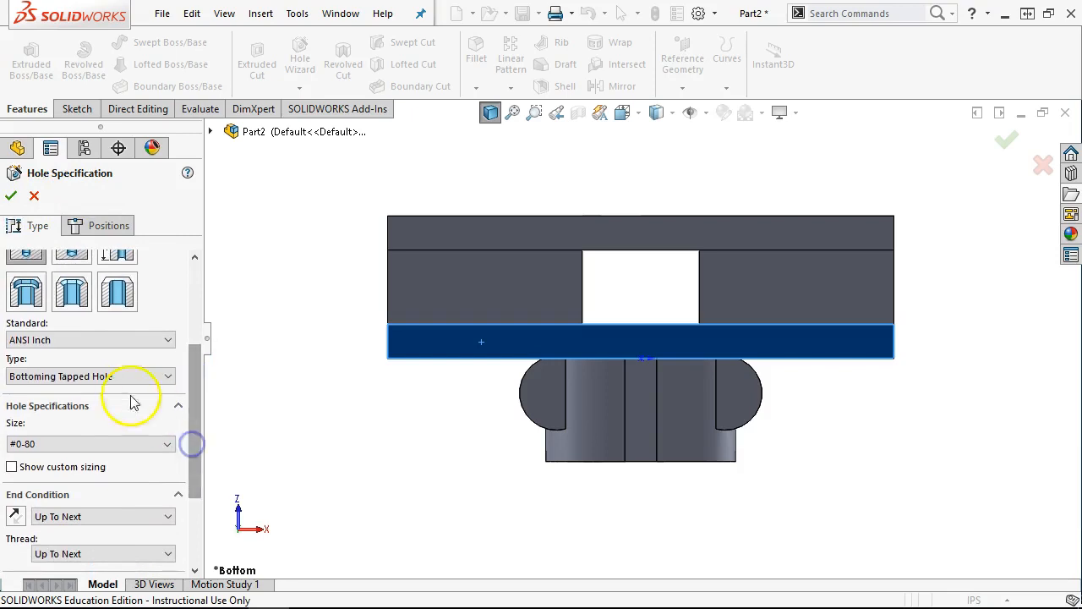
pyautogui.scroll(-1, 135, 445)
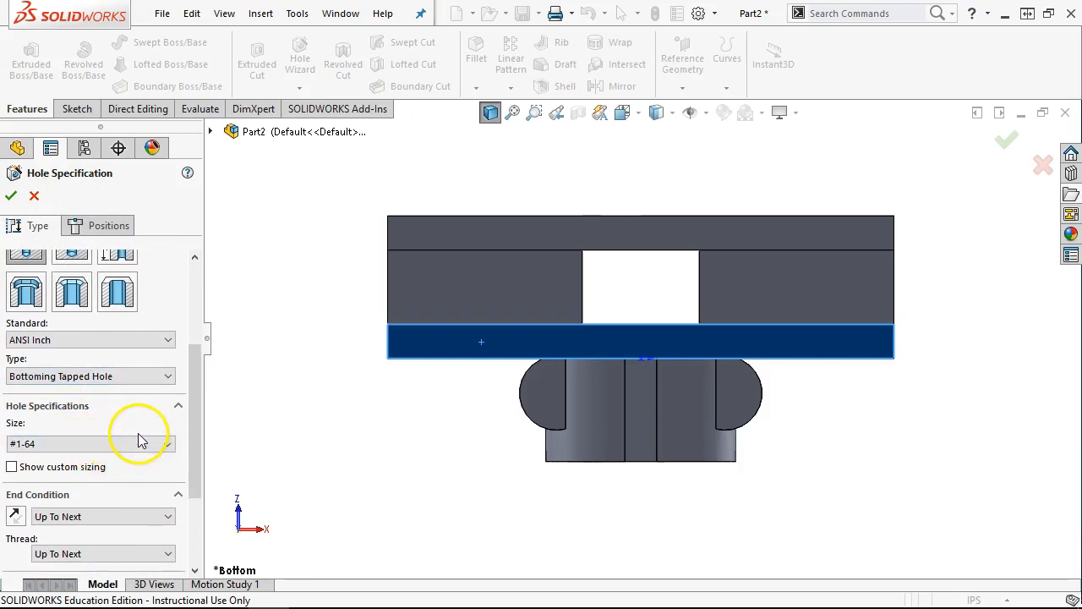
pyautogui.click(140, 444)
pyautogui.scroll(-5, 166, 480)
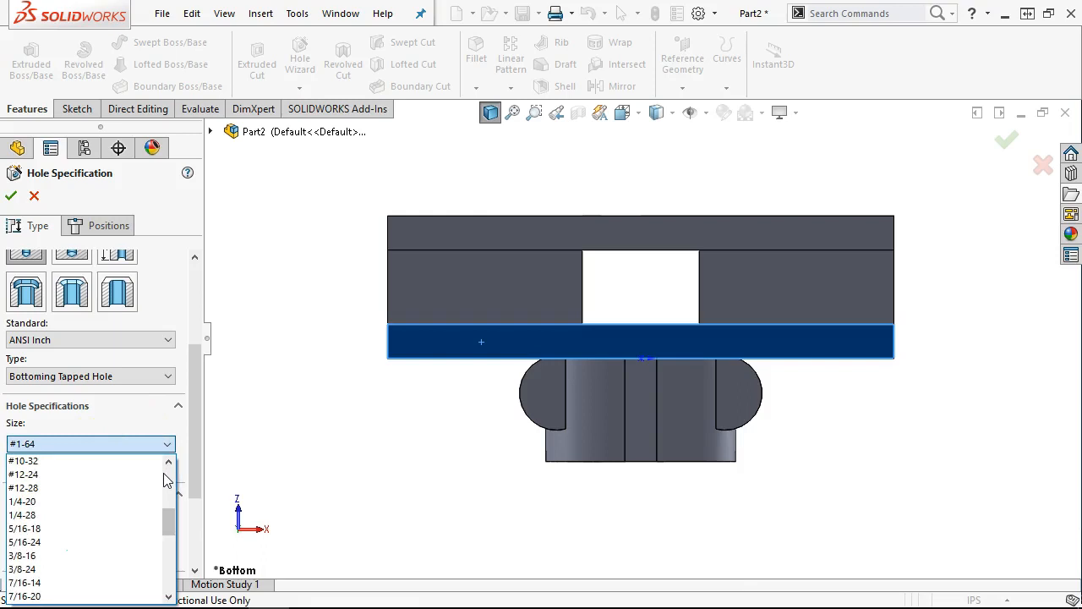
pyautogui.scroll(-2, 167, 480)
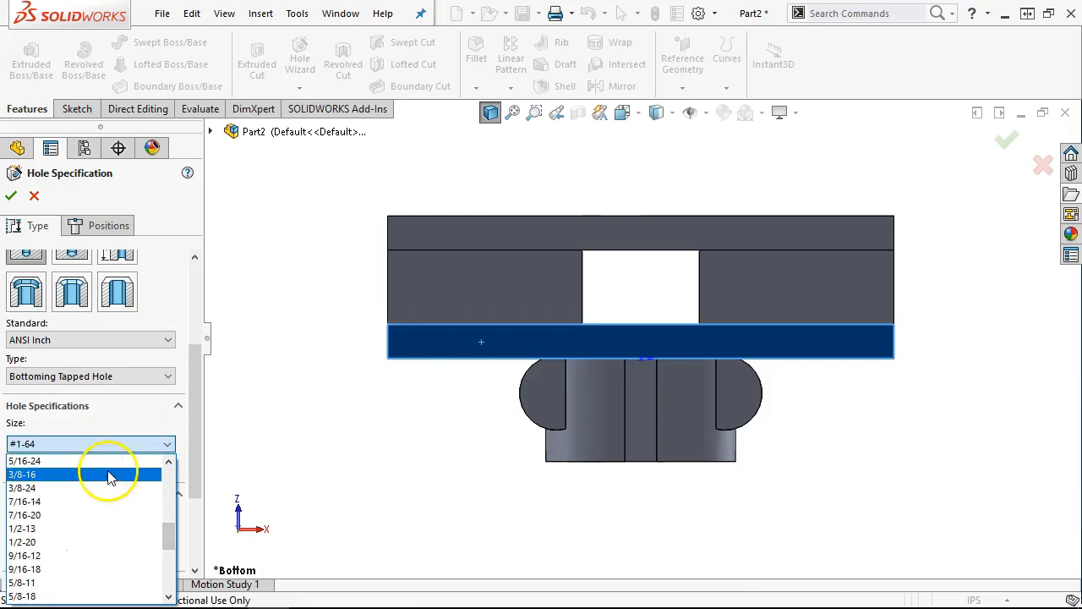
pyautogui.click(108, 474)
pyautogui.click(167, 516)
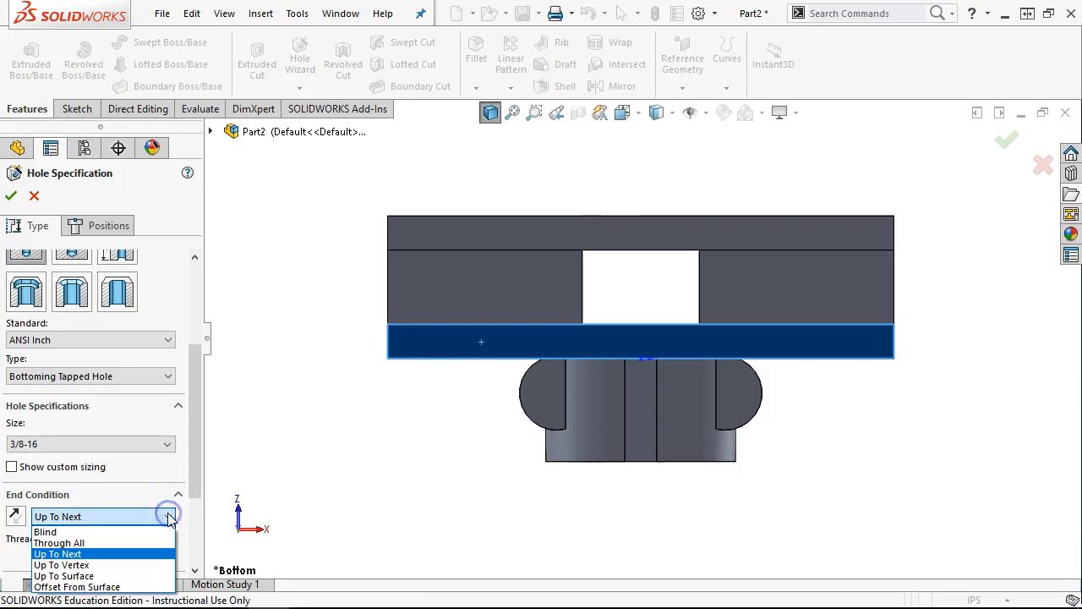
pyautogui.click(167, 532)
pyautogui.moveTo(197, 452); pyautogui.dragTo(205, 550)
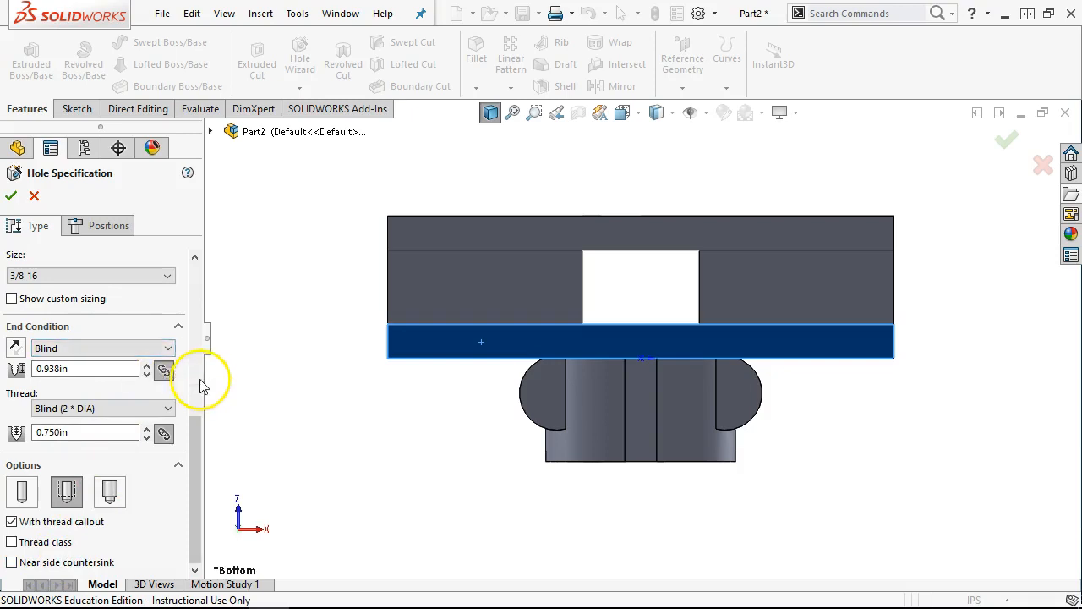
# Set both the blind hole depth and the thread depth to 1.25 in
pyautogui.click(95, 412)
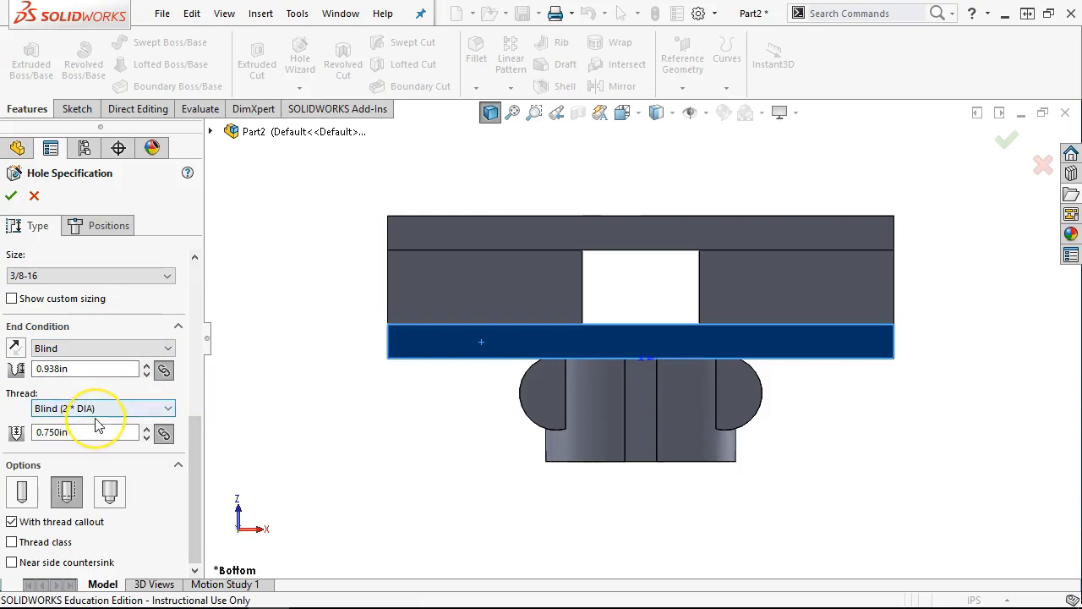
pyautogui.doubleClick(73, 370)
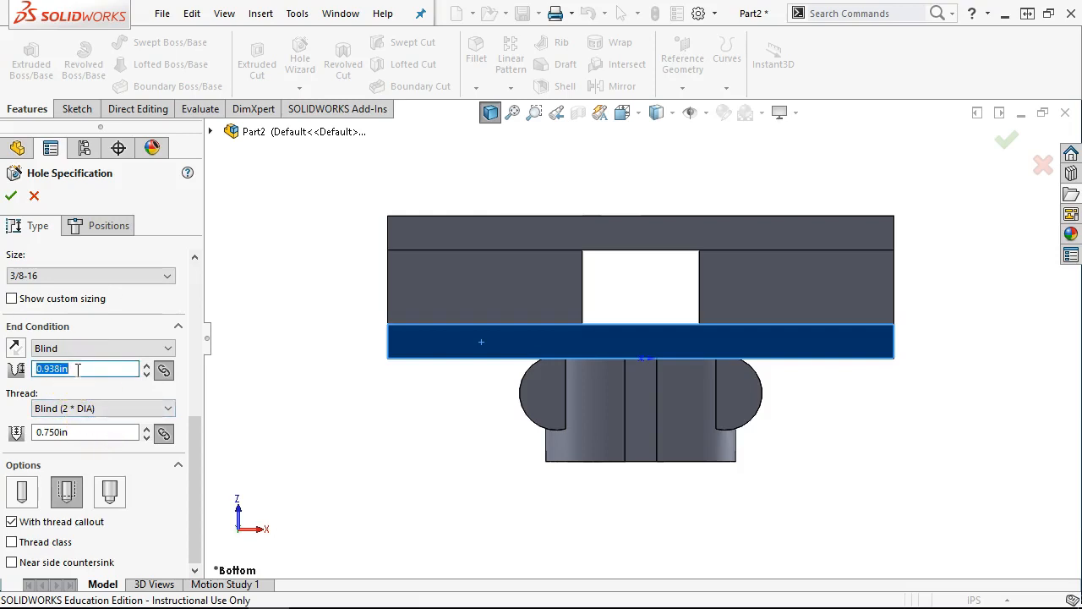
pyautogui.write('1.25')
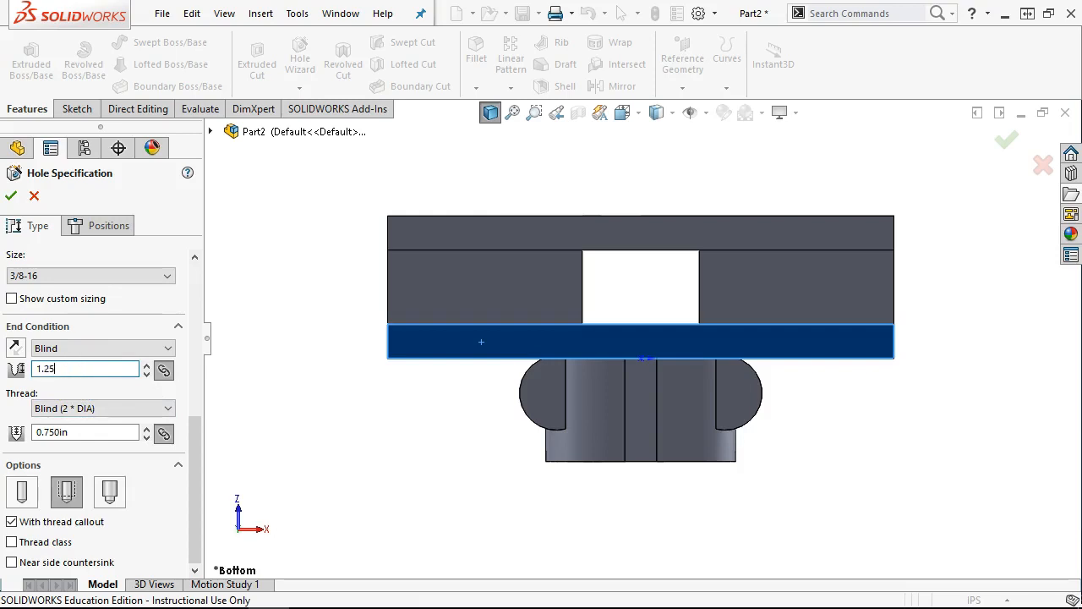
pyautogui.press('Return')
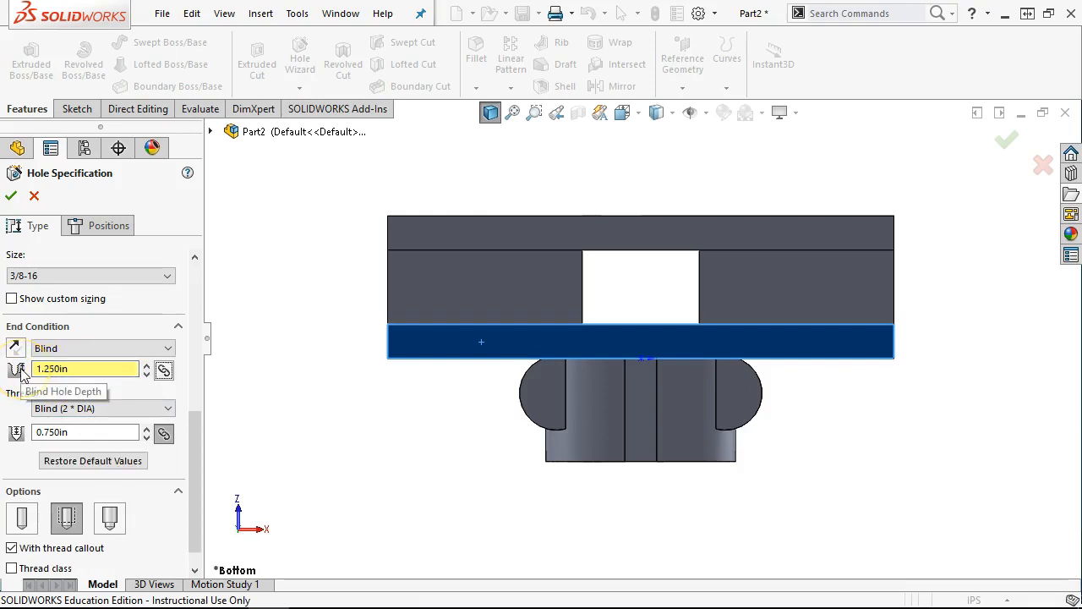
pyautogui.click(74, 432)
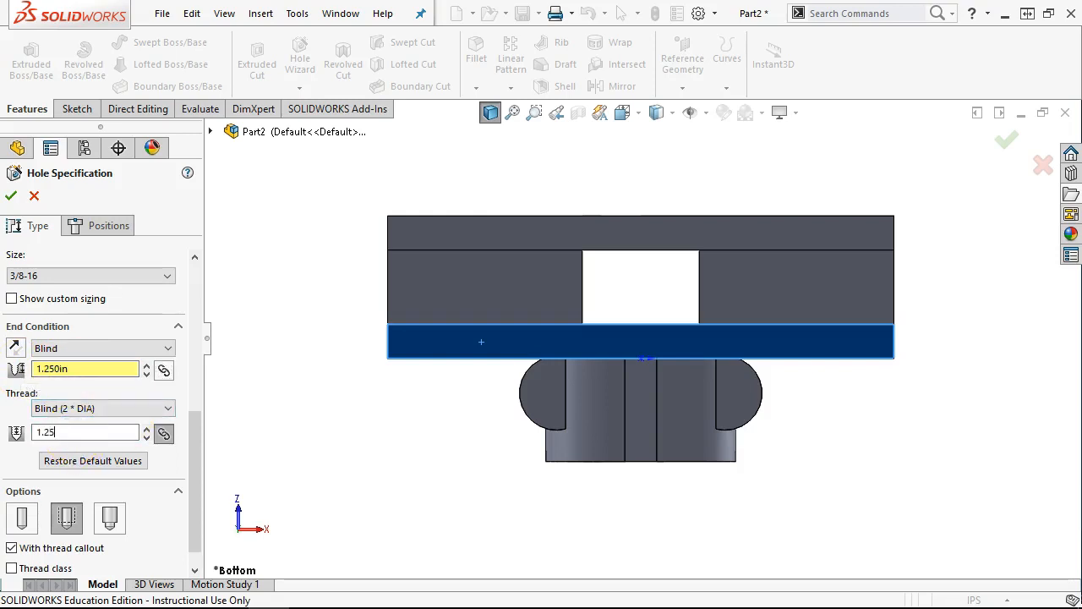
pyautogui.write('1.25')
pyautogui.press('Return')
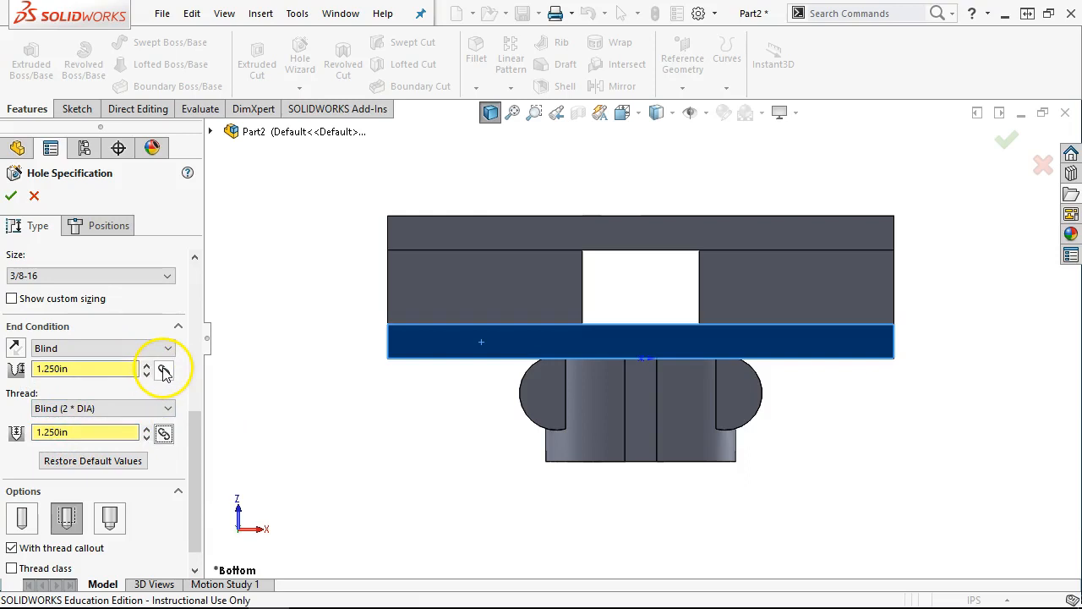
# Return the blind hole depth to automatic calculation and enter 1.25 in as the thread depth
pyautogui.click(83, 370)
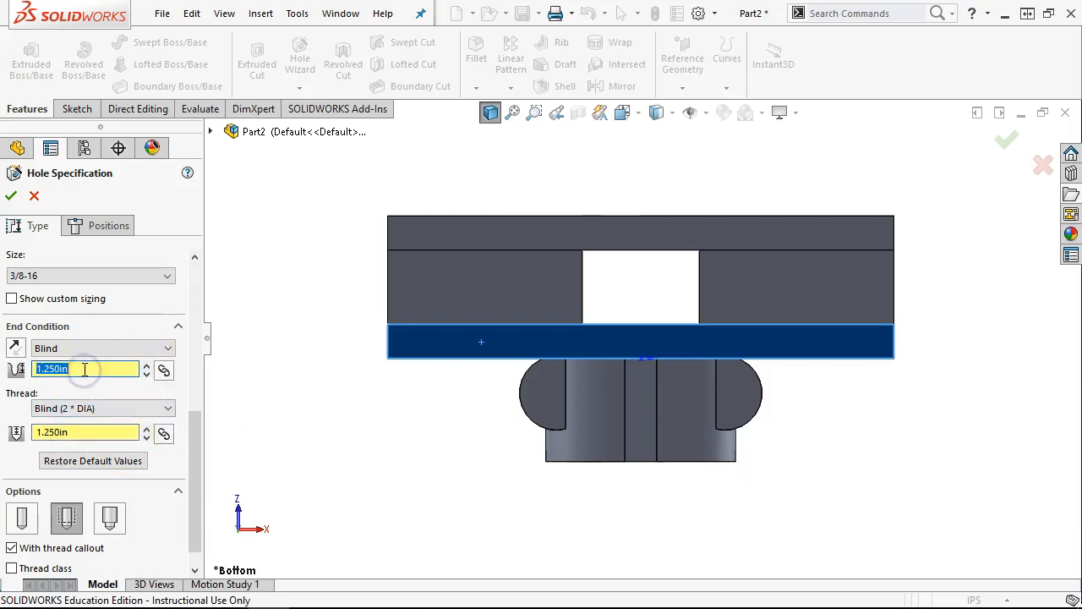
pyautogui.press('Return')
pyautogui.click(84, 432)
pyautogui.write('1.25')
pyautogui.press('Return')
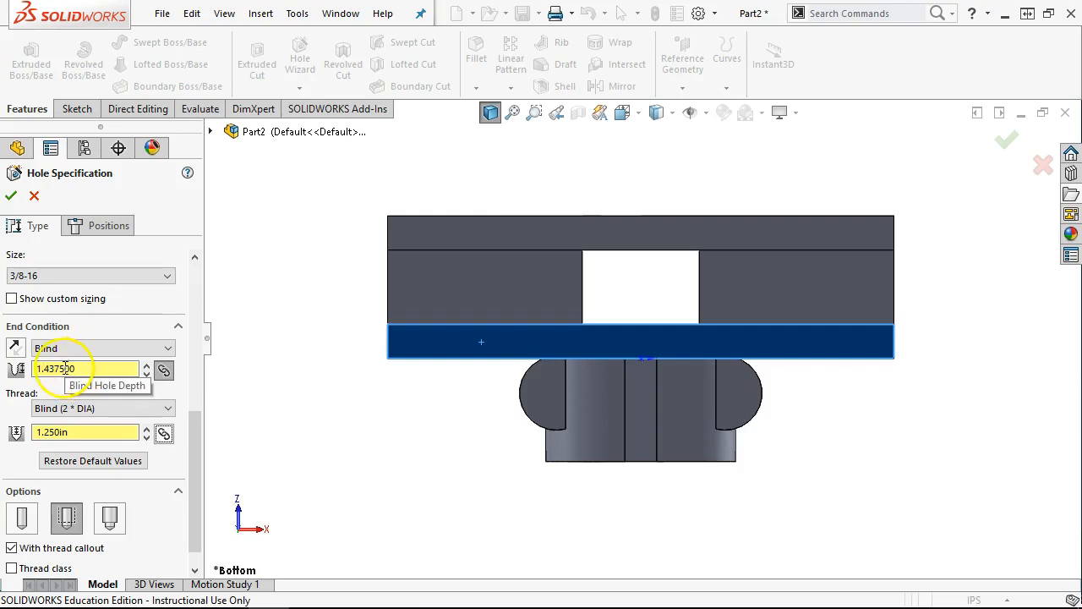
# Place the first hole position on the bottom face of the leg farthest from the cylinder, near its negative-X end
pyautogui.click(89, 225)
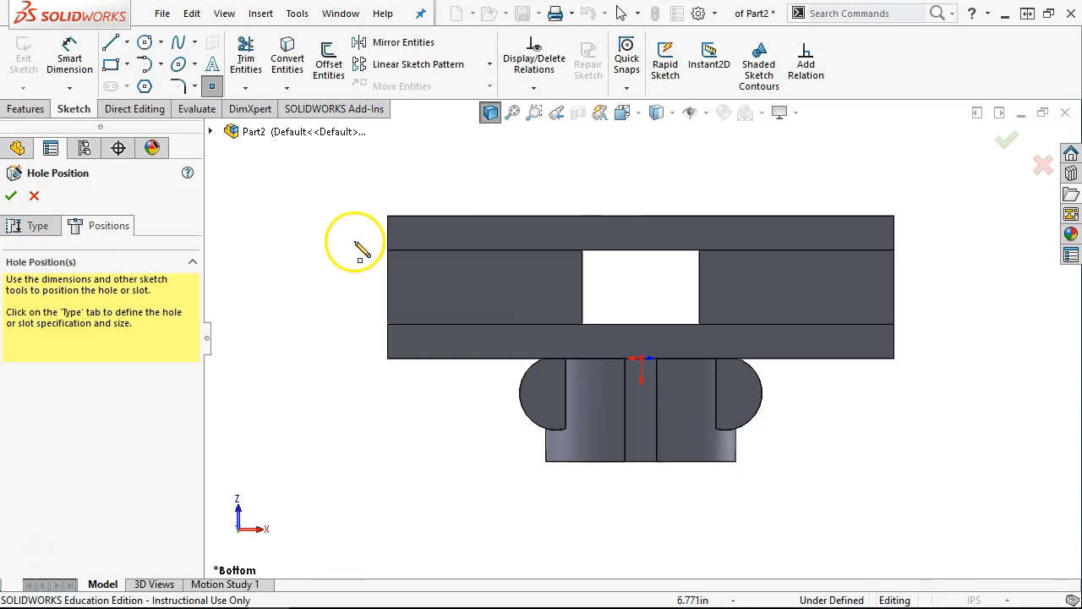
pyautogui.click(415, 233)
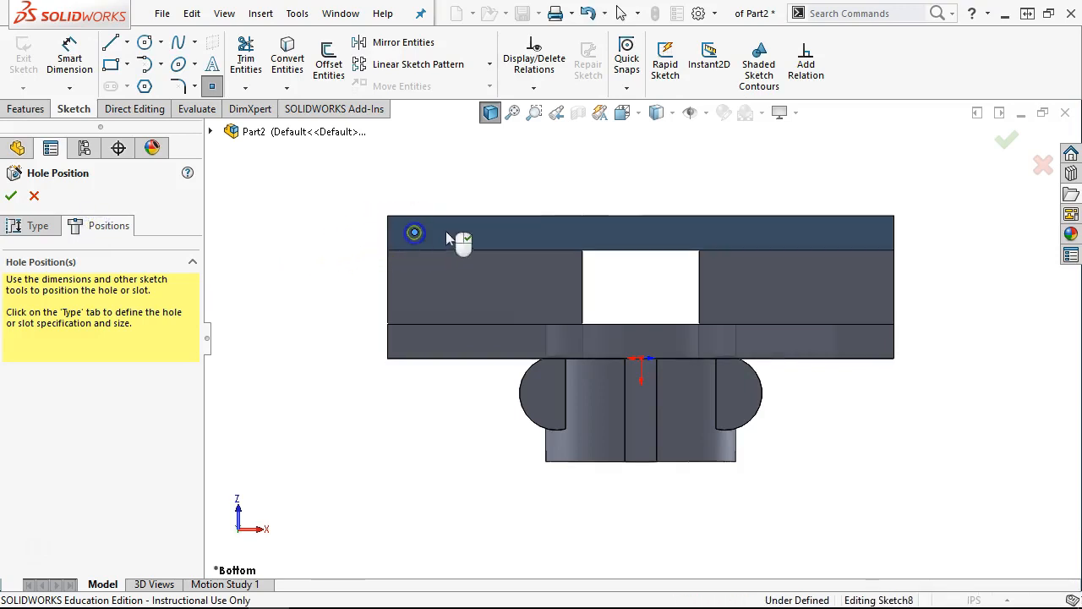
pyautogui.rightClick(468, 175)
pyautogui.click(507, 186)
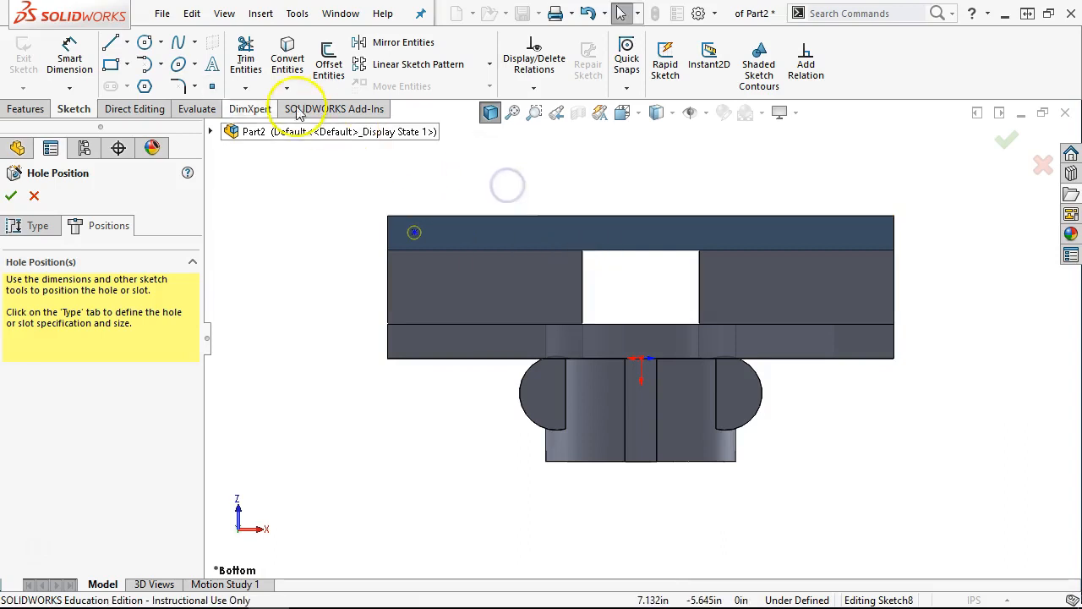
# Sketch a vertical centerline from the origin to the far leg's outer edge and a horizontal centerline between the midpoints of the bracket's ends
pyautogui.click(126, 42)
pyautogui.click(144, 84)
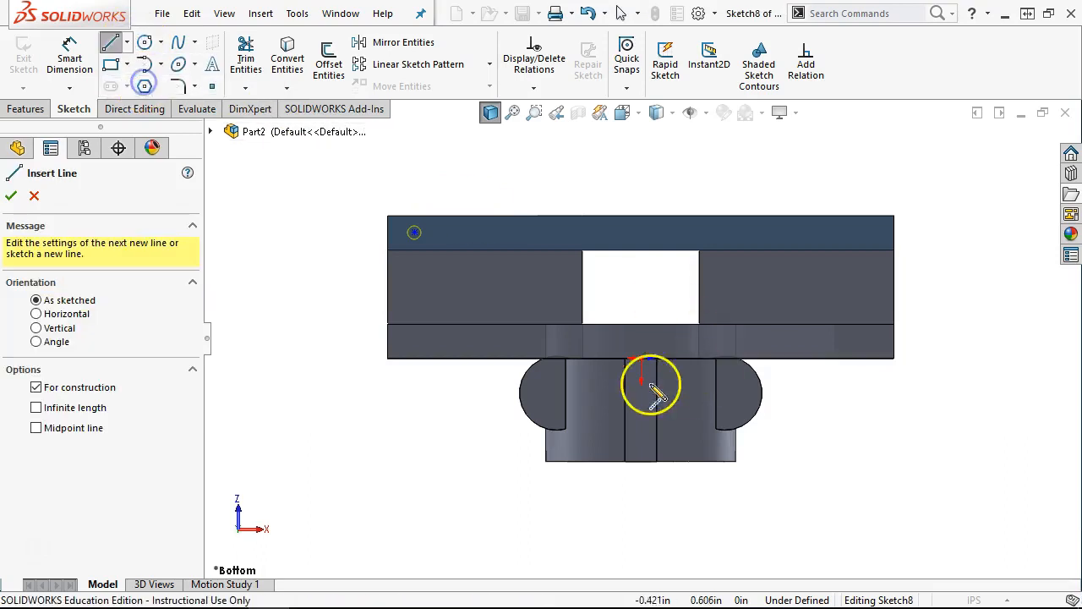
pyautogui.click(641, 359)
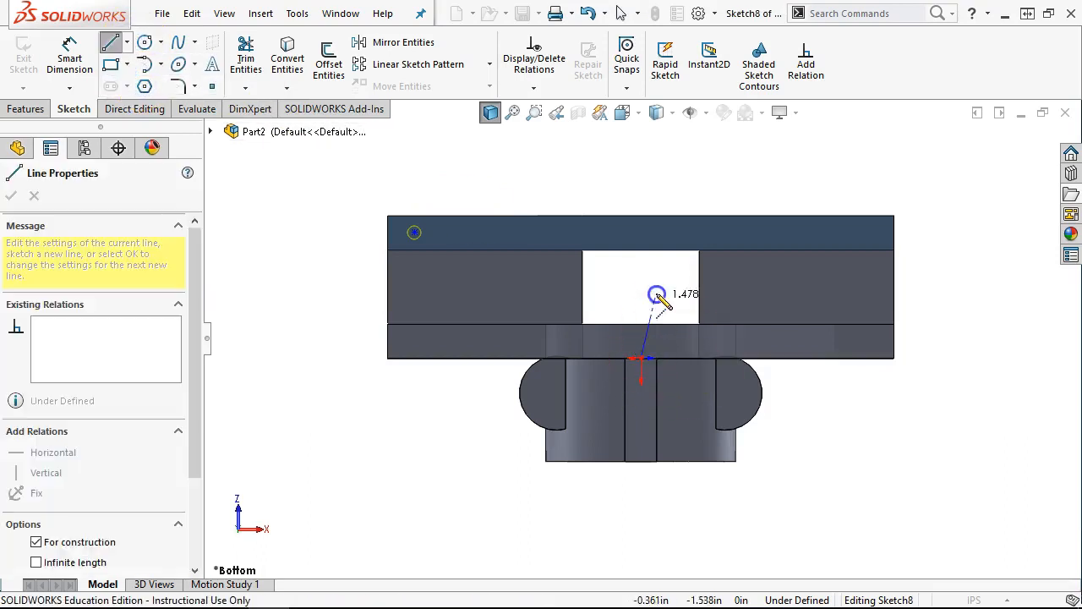
pyautogui.doubleClick(643, 215)
pyautogui.click(387, 287)
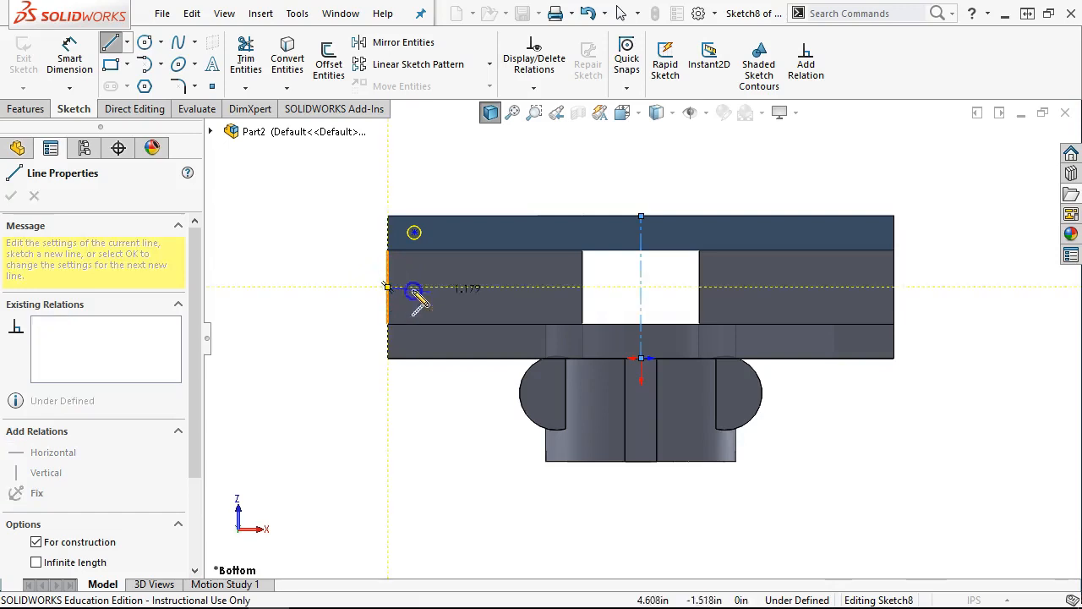
pyautogui.click(894, 288)
pyautogui.rightClick(715, 162)
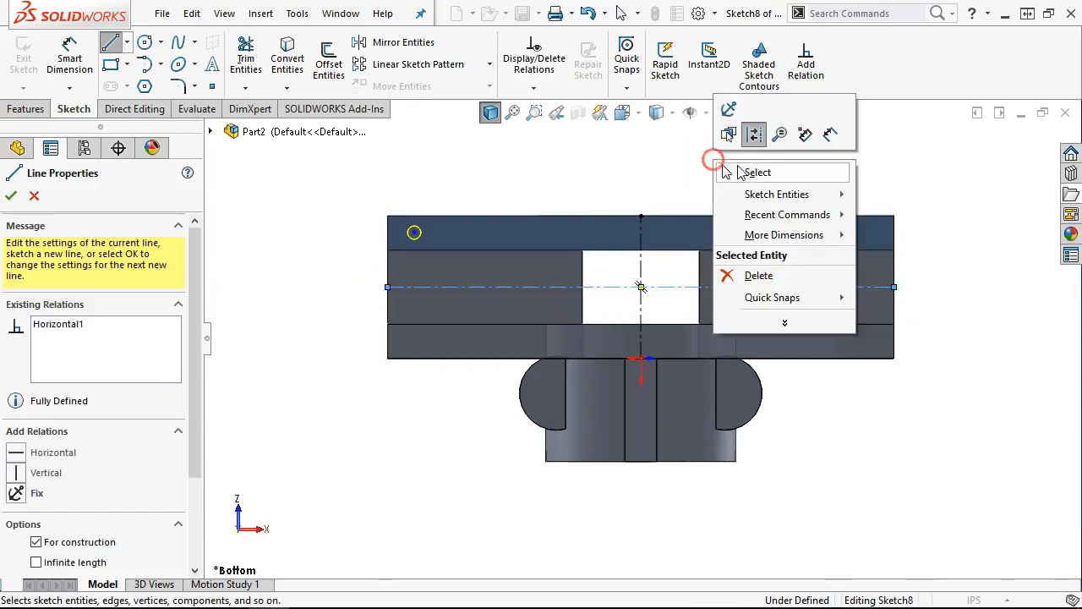
pyautogui.click(757, 172)
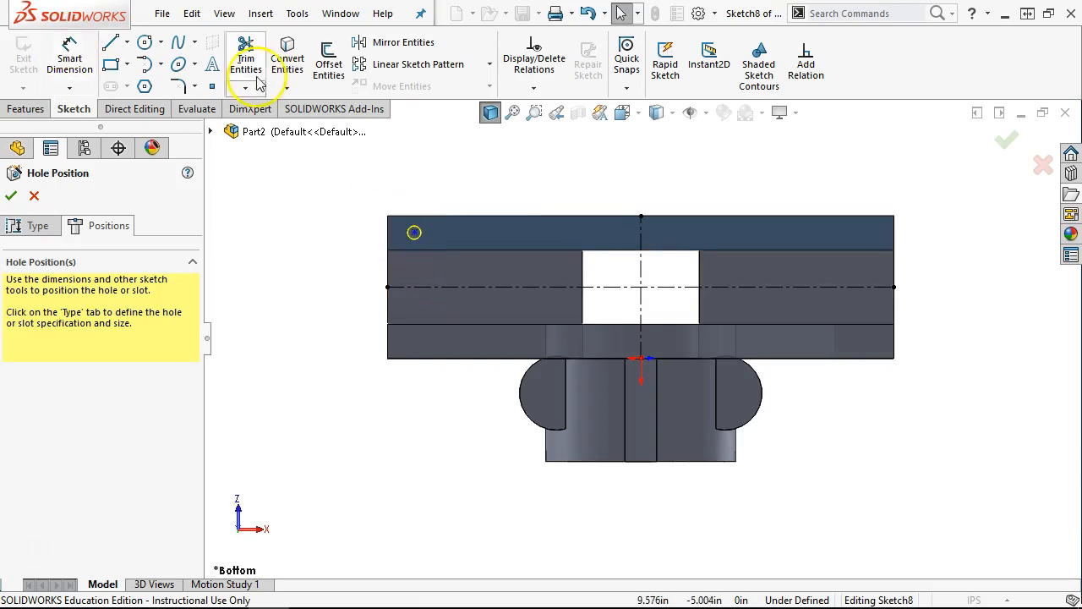
# Place a second hole point between the first point and the vertical centerline, and add a Horizontal relation between the two points
pyautogui.click(212, 86)
pyautogui.click(550, 233)
pyautogui.rightClick(602, 176)
pyautogui.click(623, 181)
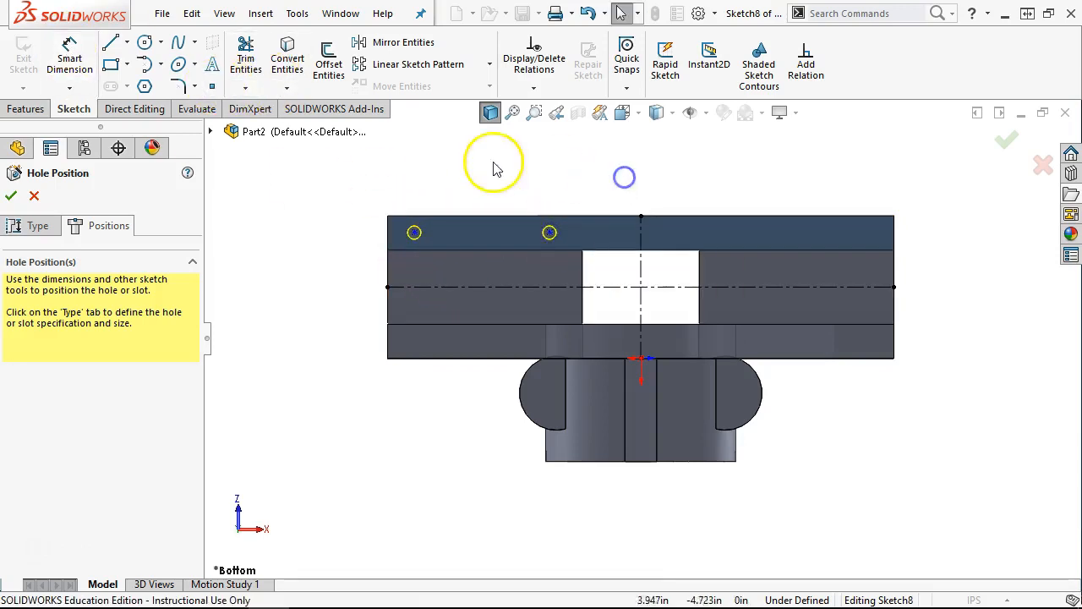
pyautogui.click(414, 233)
pyautogui.keyDown('ctrl'); pyautogui.click(550, 232); pyautogui.keyUp('ctrl')
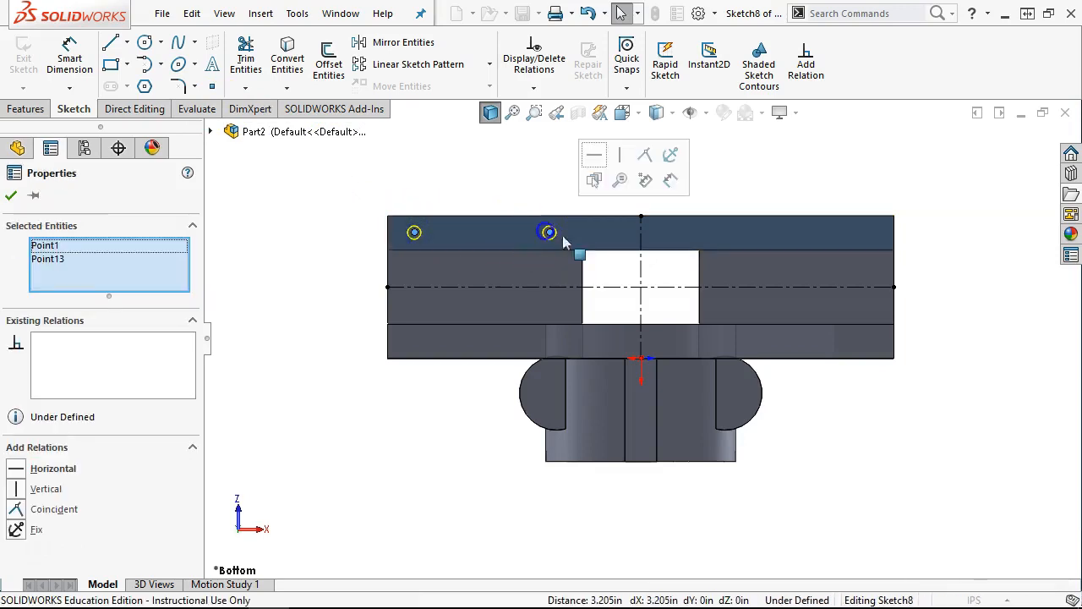
pyautogui.click(597, 155)
pyautogui.press('Escape')
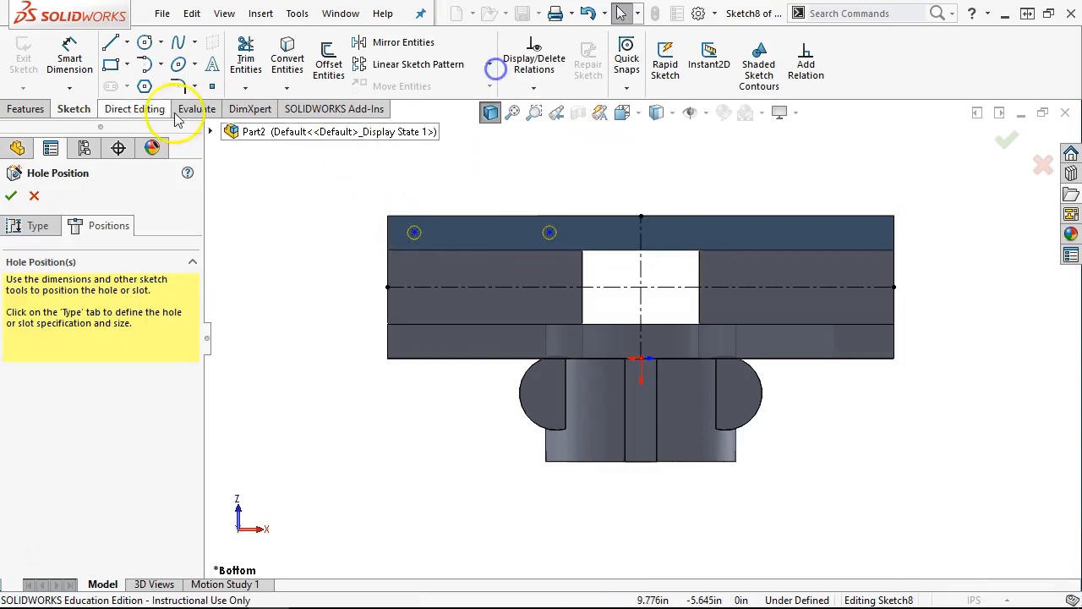
# Dimension the horizontal distance between the two hole points on the far leg and set it to 3.25 in
pyautogui.click(69, 61)
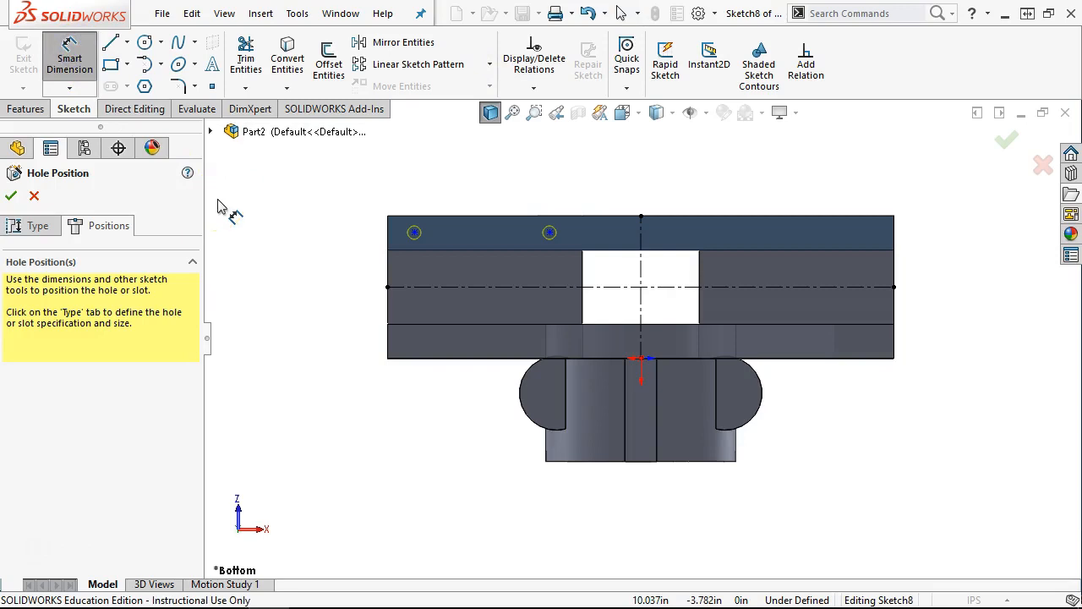
pyautogui.click(412, 233)
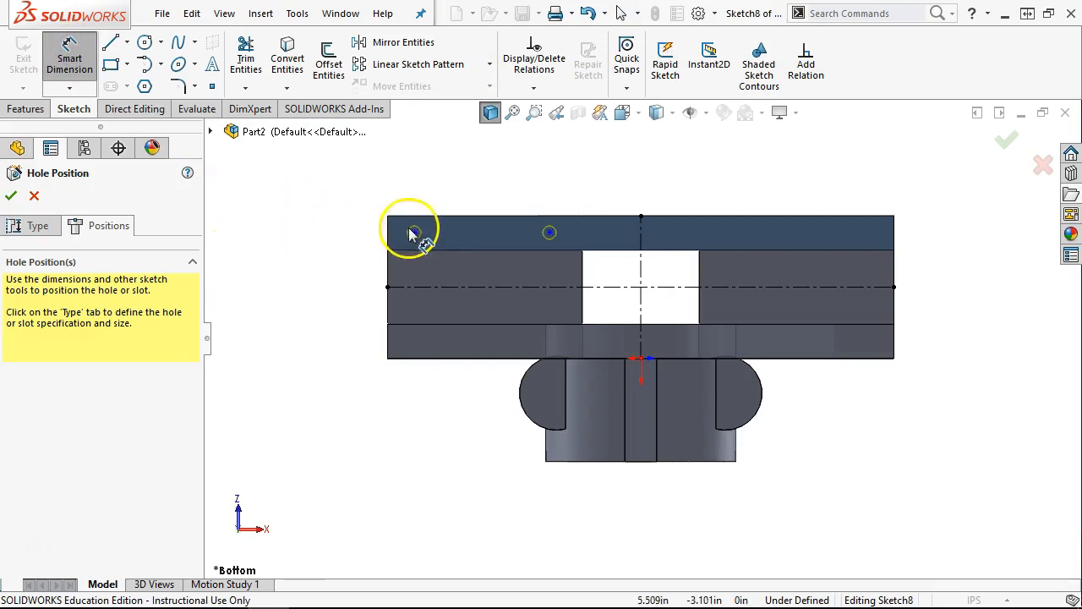
pyautogui.click(553, 238)
pyautogui.click(502, 186)
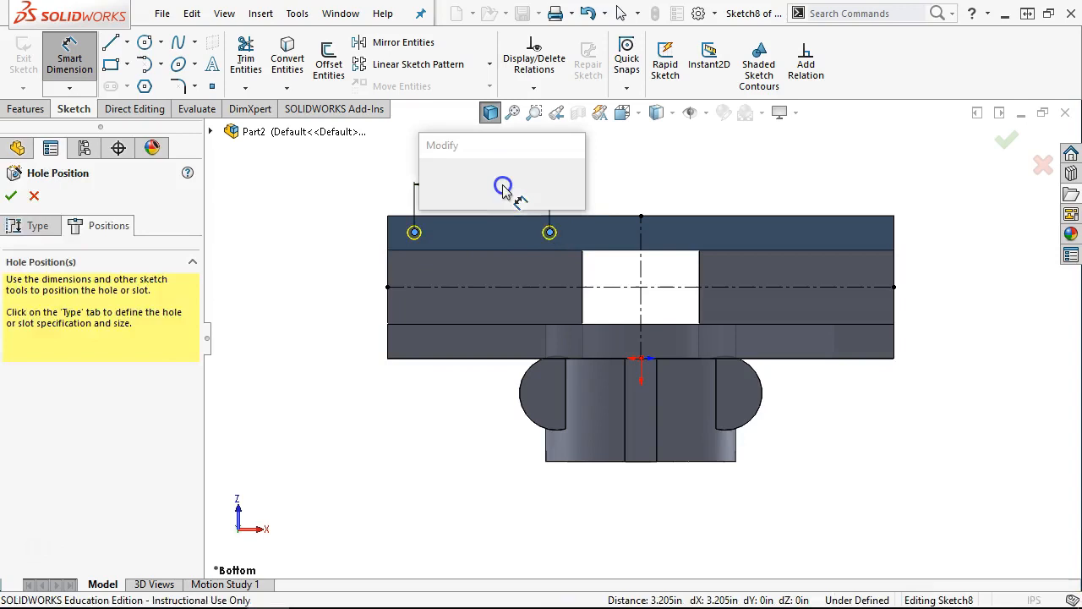
pyautogui.write('3.25')
pyautogui.press('Return')
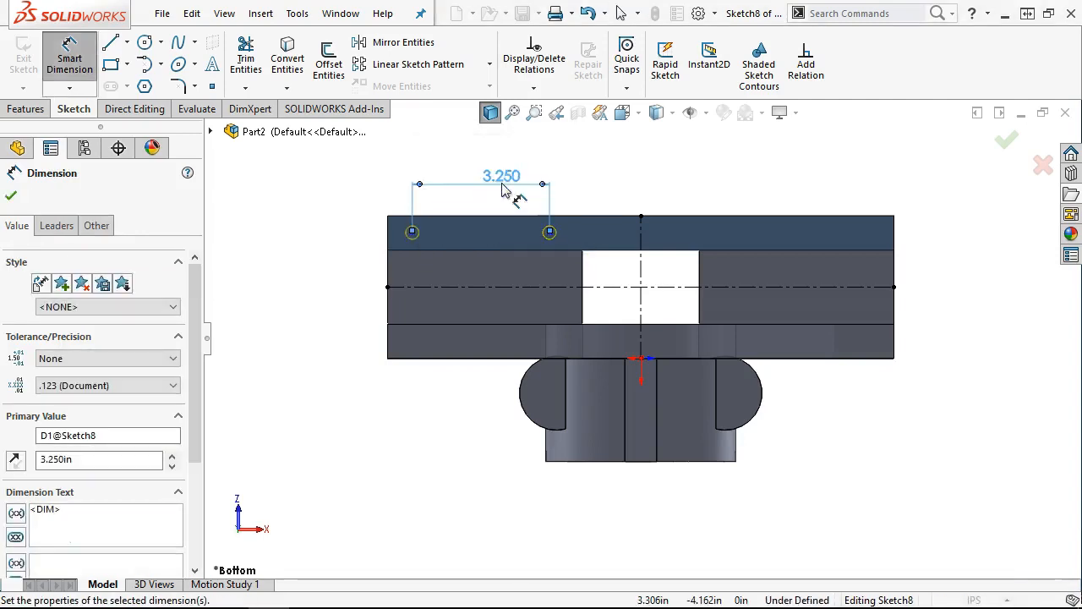
pyautogui.rightClick(596, 157)
pyautogui.click(641, 211)
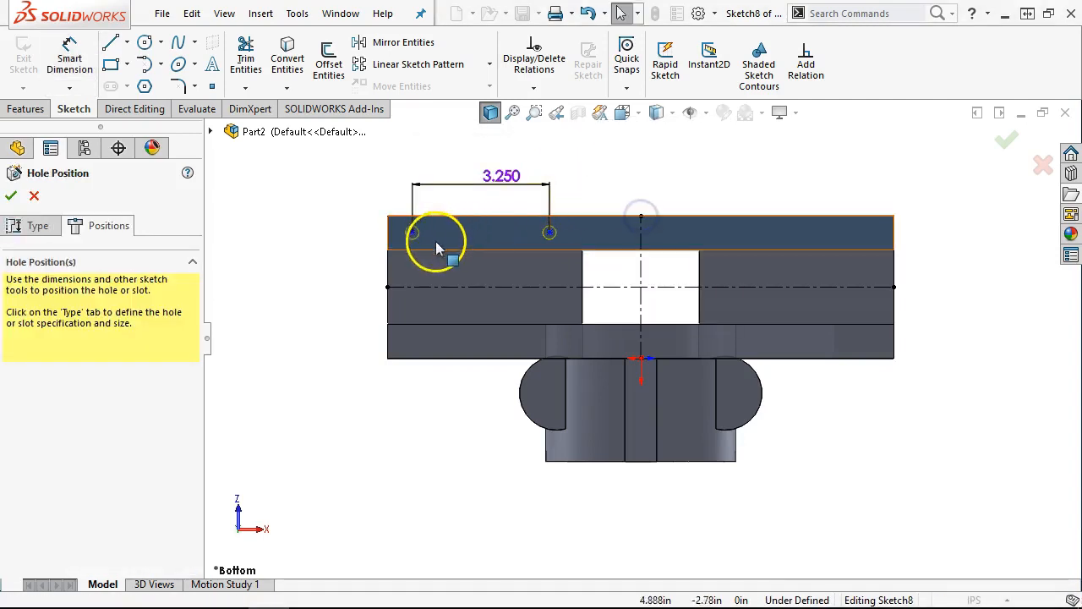
# Mirror the two hole points about the vertical centerline onto the other half of the far leg
pyautogui.click(413, 233)
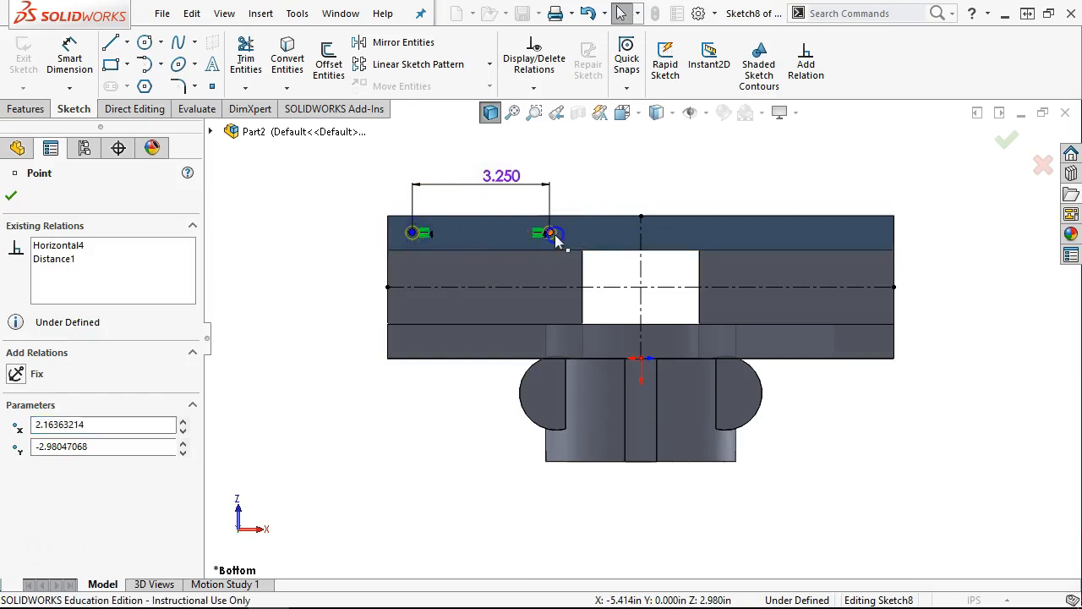
pyautogui.keyDown('ctrl'); pyautogui.click(549, 234); pyautogui.keyUp('ctrl')
pyautogui.keyDown('ctrl'); pyautogui.click(642, 241); pyautogui.keyUp('ctrl')
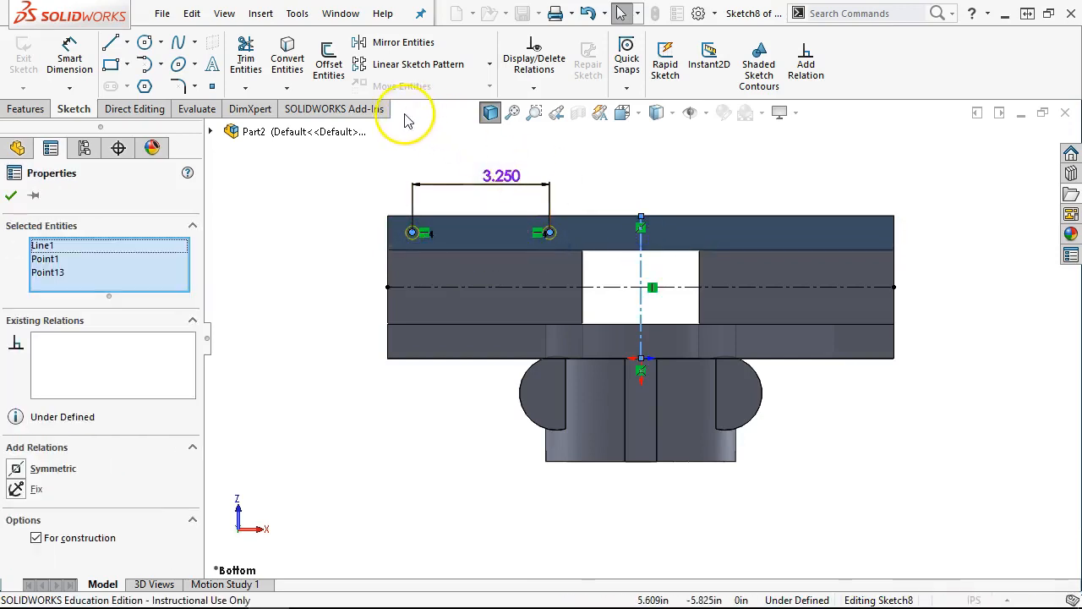
pyautogui.click(393, 47)
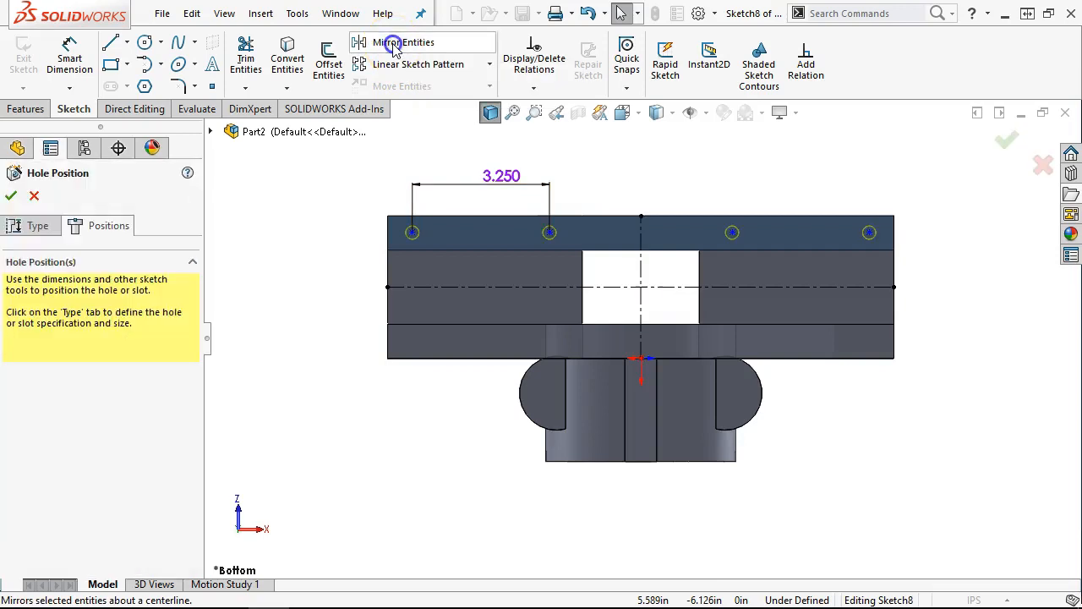
# Box-select all four hole points on the far leg and mirror them about the horizontal centerline onto the near leg
pyautogui.rightClick(637, 172)
pyautogui.click(586, 174)
pyautogui.rightClick(608, 165)
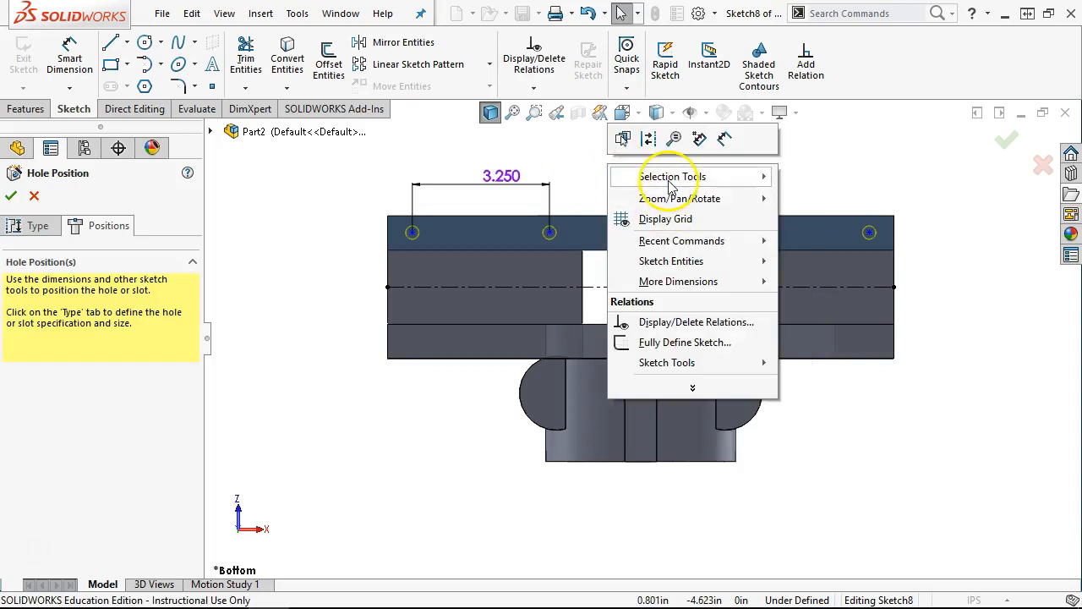
pyautogui.moveTo(739, 181)
pyautogui.click(821, 176)
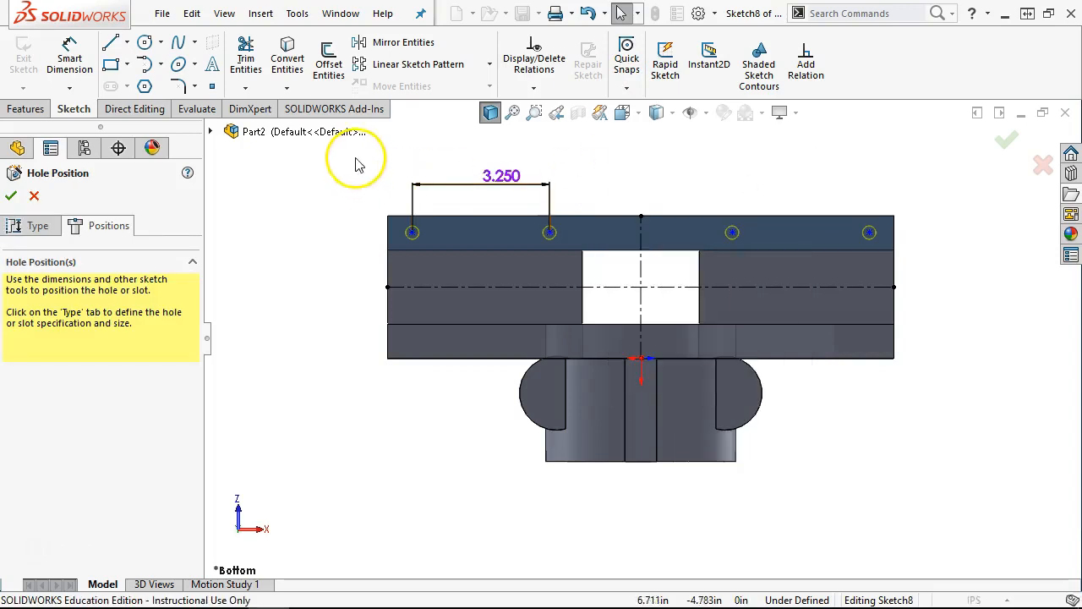
pyautogui.moveTo(317, 178); pyautogui.dragTo(906, 264)
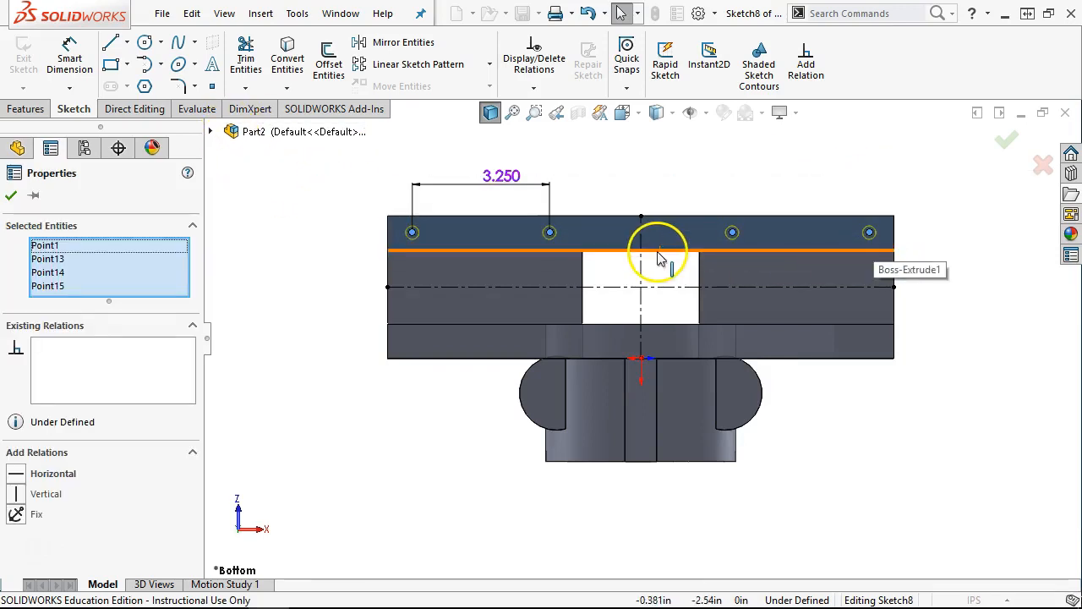
pyautogui.keyDown('ctrl'); pyautogui.click(418, 286); pyautogui.keyUp('ctrl')
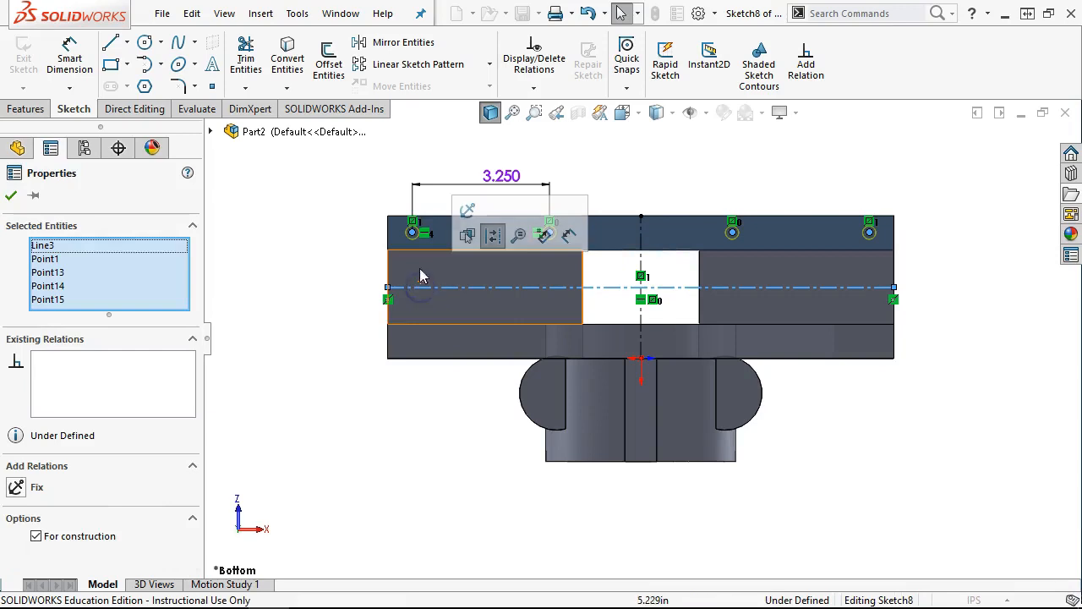
pyautogui.click(389, 43)
# Dimension the spacing between the two rows of holes at the negative-X end and set it to 2.563 in
pyautogui.rightClick(321, 177)
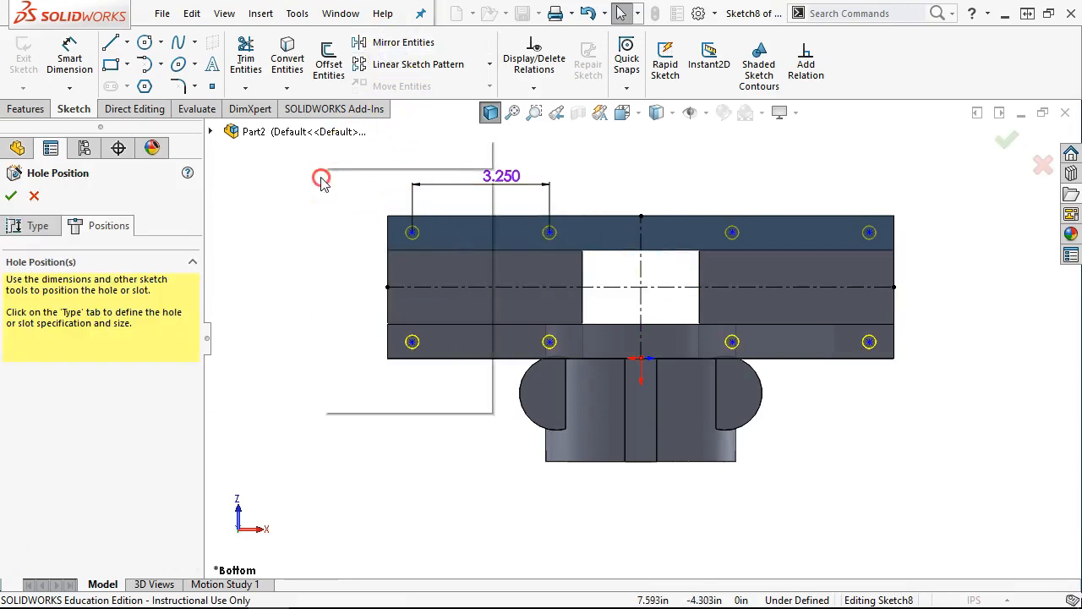
pyautogui.click(438, 153)
pyautogui.click(412, 234)
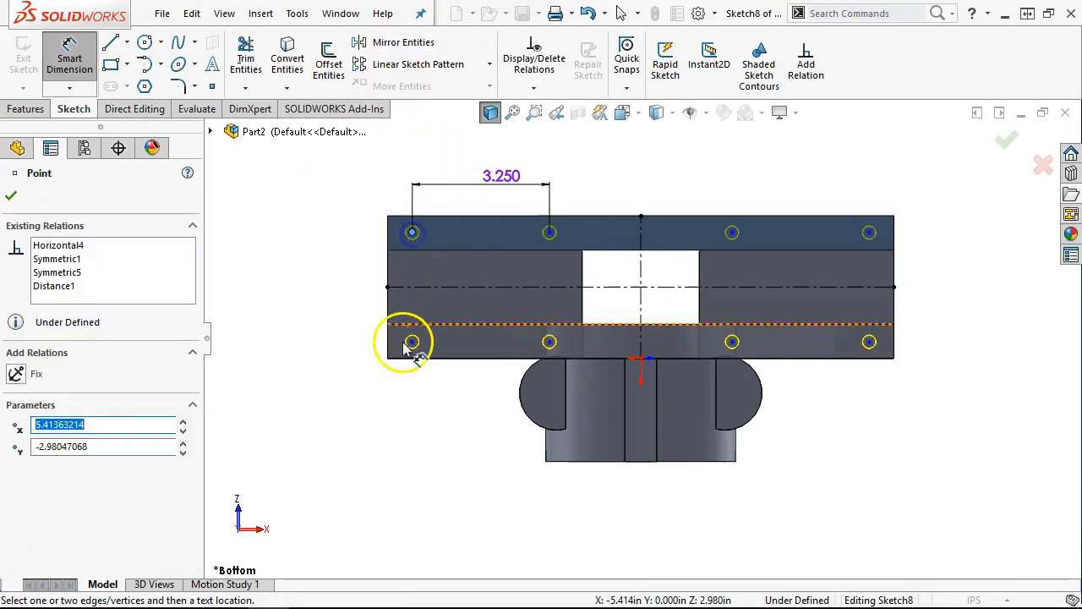
pyautogui.click(411, 342)
pyautogui.click(338, 286)
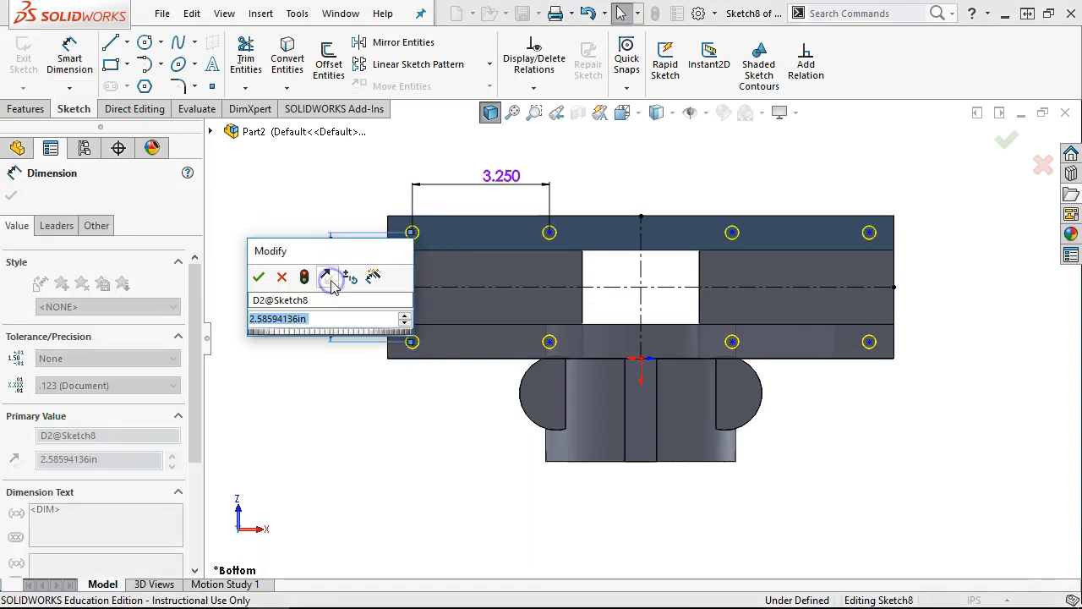
pyautogui.write('2.563')
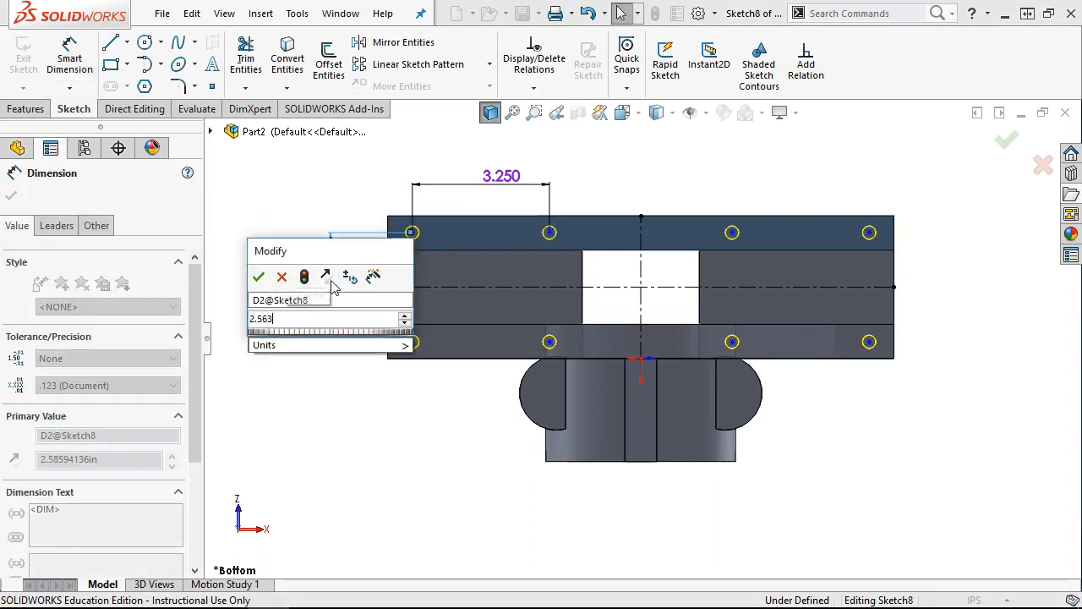
pyautogui.press('Return')
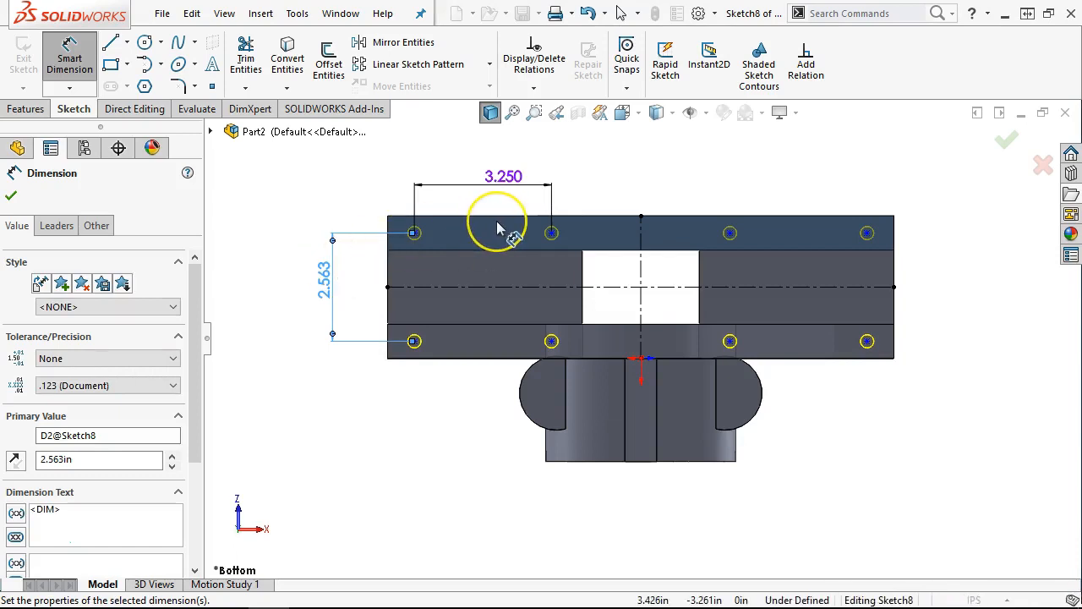
# Dimension the distance between the two inner holes on the far leg and set it to 3.5 in
pyautogui.click(551, 232)
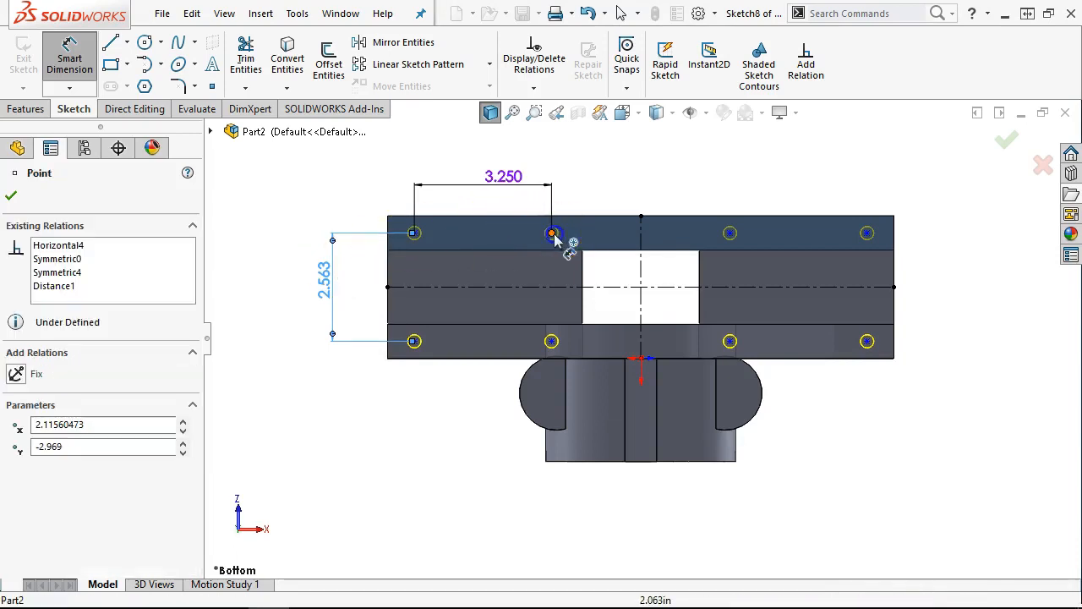
pyautogui.click(729, 233)
pyautogui.click(633, 186)
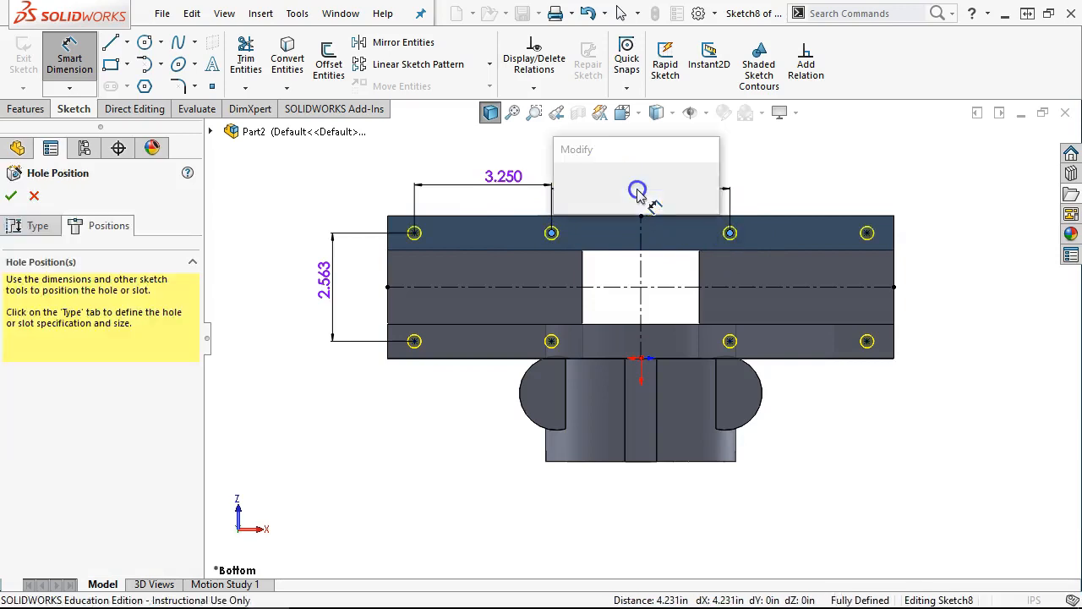
pyautogui.write('3.5')
pyautogui.press('Return')
pyautogui.click(616, 184)
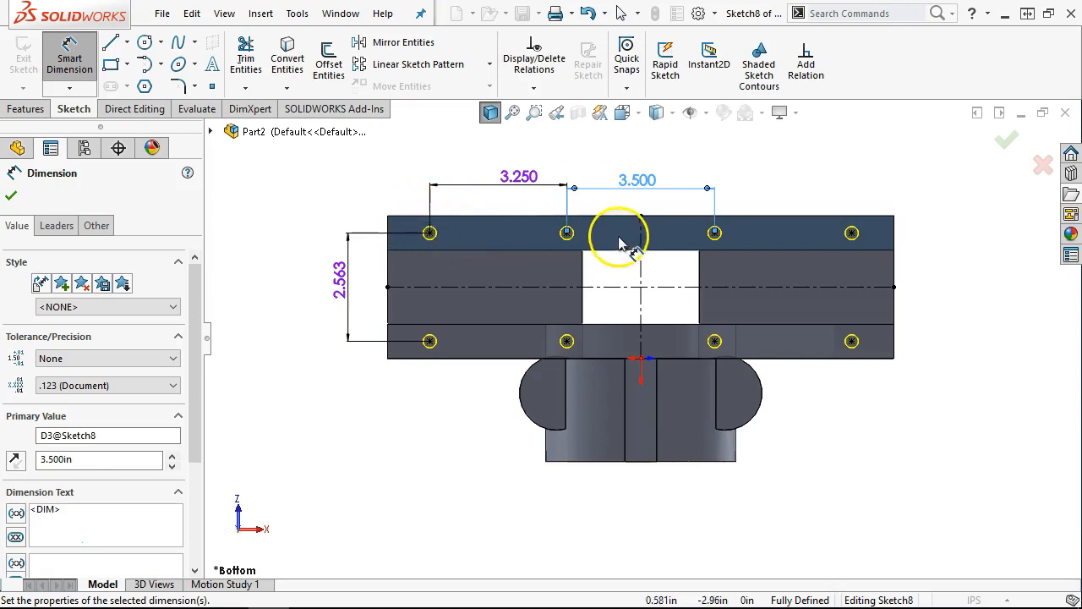
pyautogui.rightClick(362, 200)
pyautogui.click(407, 251)
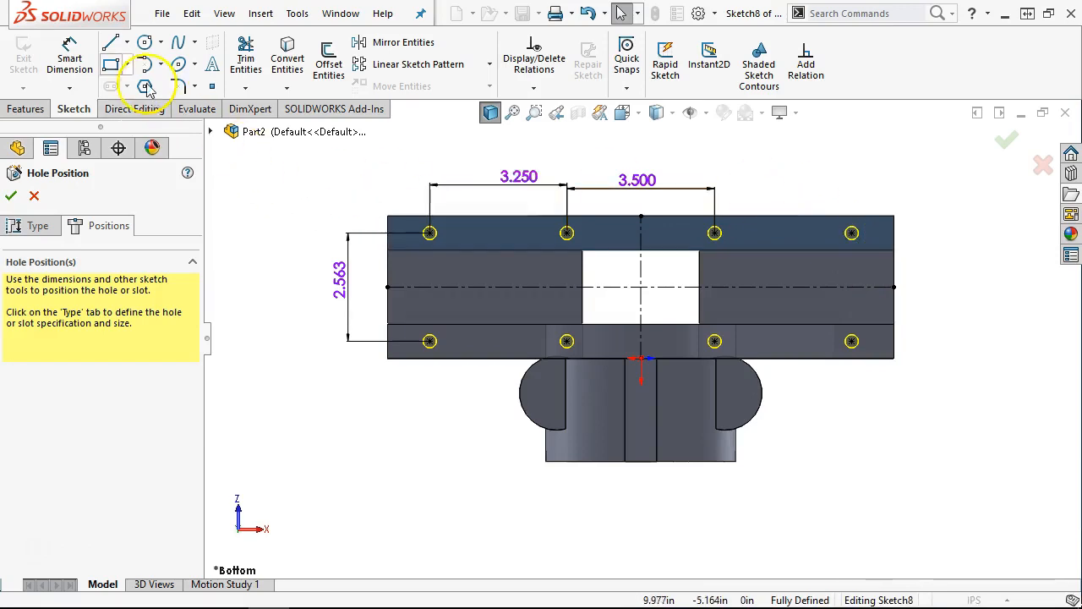
# Add a driven dimension from the far leg's negative-X end edge to the nearest hole point, and accept the tapped holes
pyautogui.rightClick(83, 46)
pyautogui.click(541, 169)
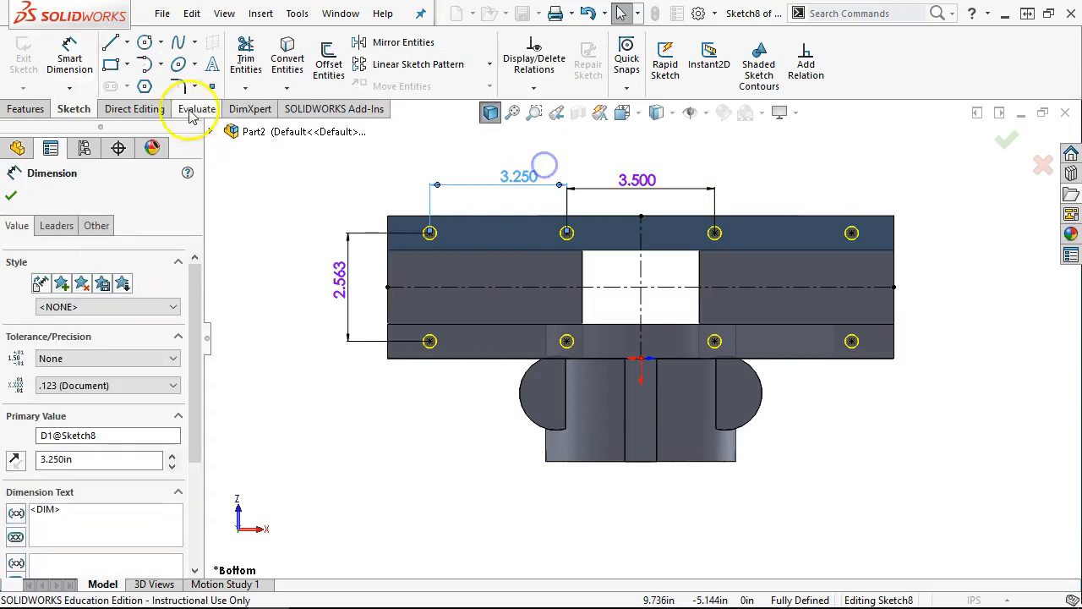
pyautogui.click(83, 60)
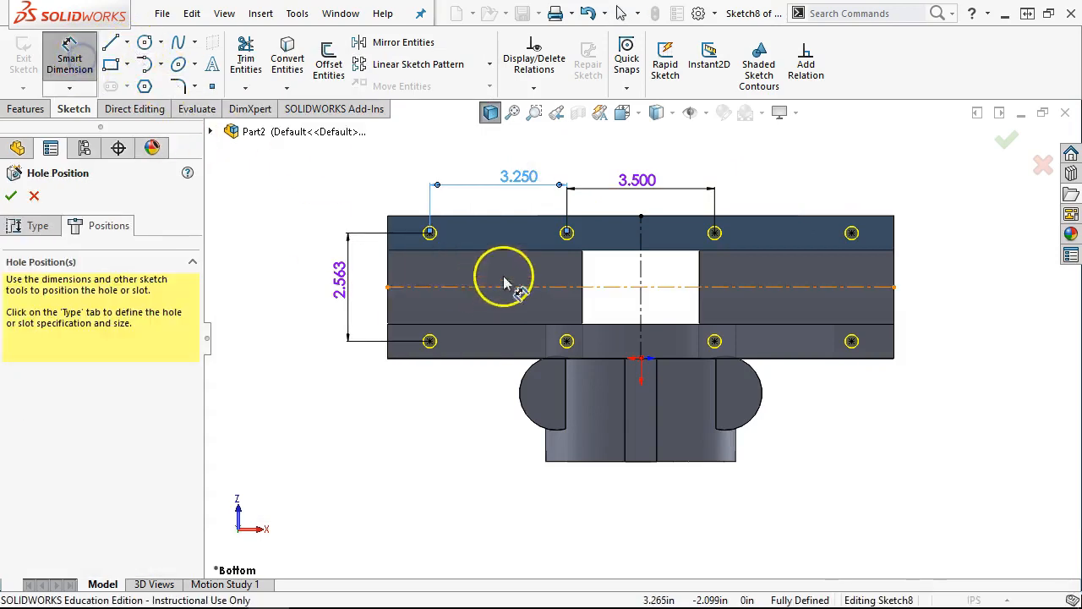
pyautogui.click(388, 241)
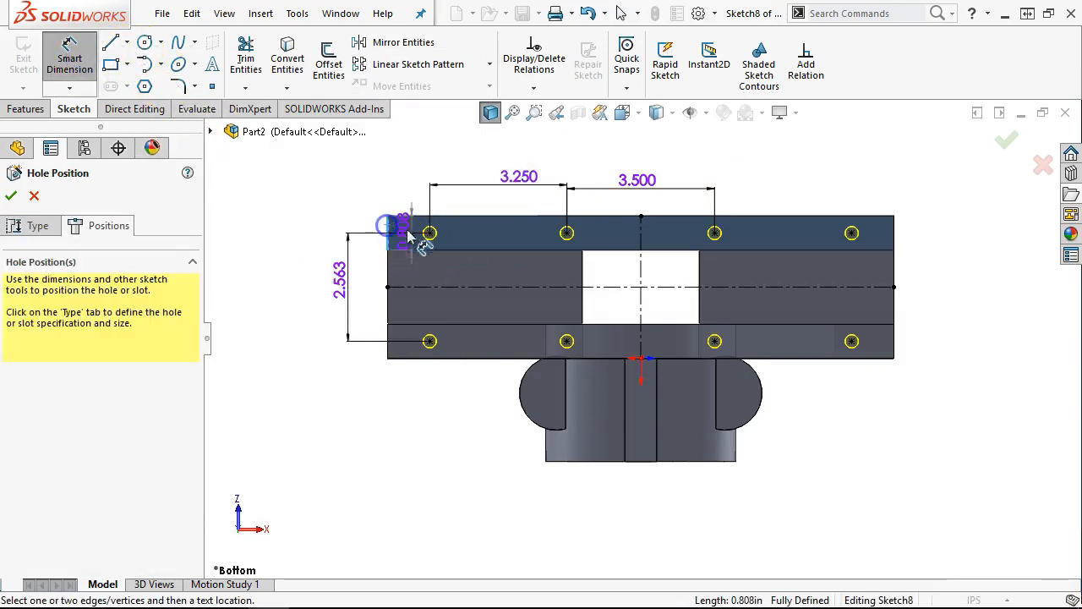
pyautogui.click(430, 233)
pyautogui.click(333, 187)
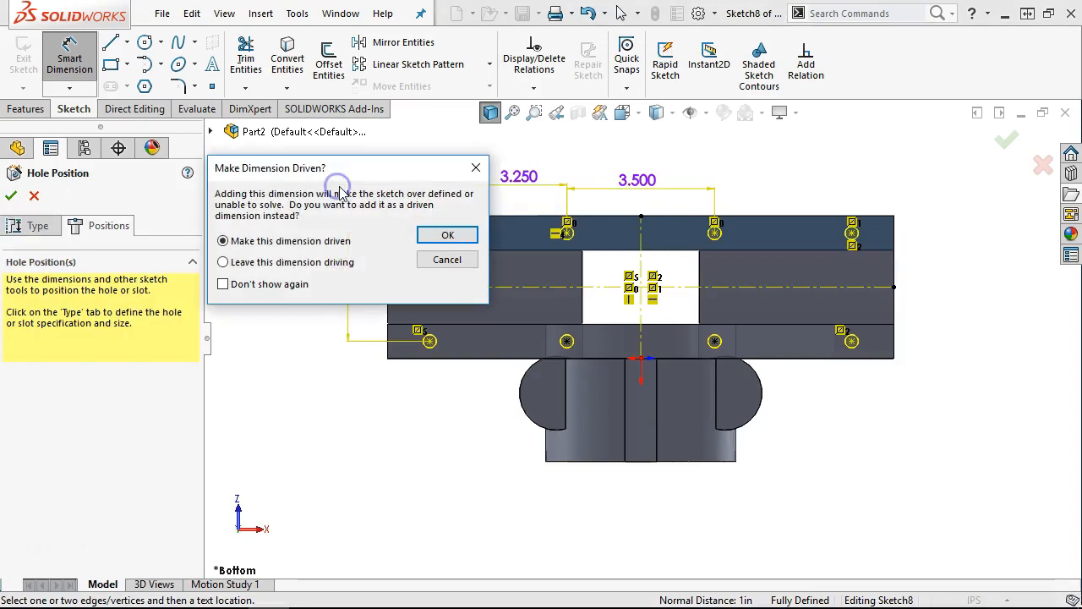
pyautogui.click(443, 235)
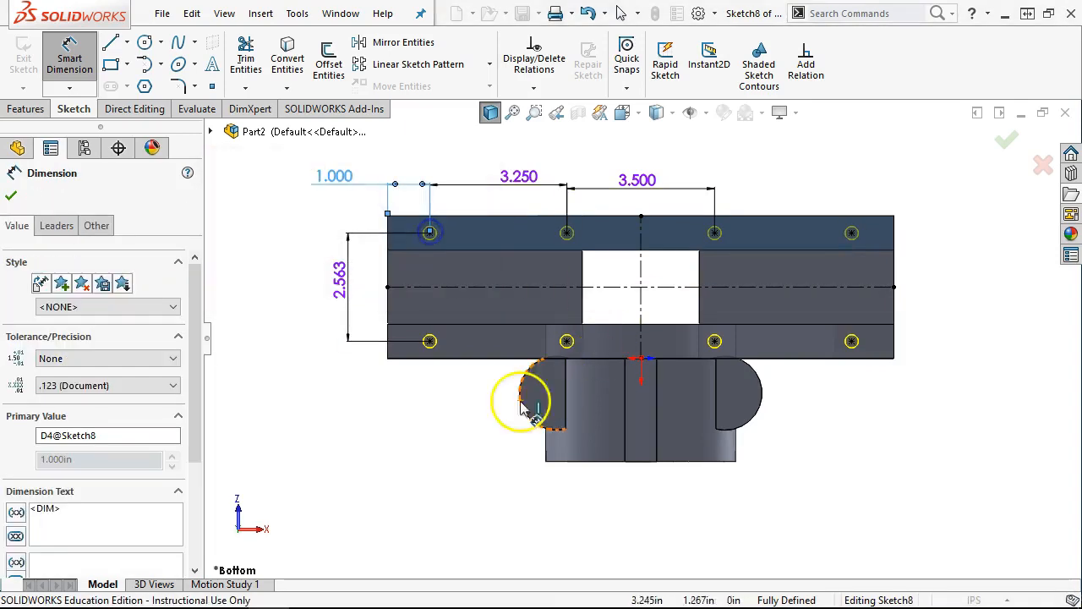
pyautogui.rightClick(485, 423)
pyautogui.click(529, 479)
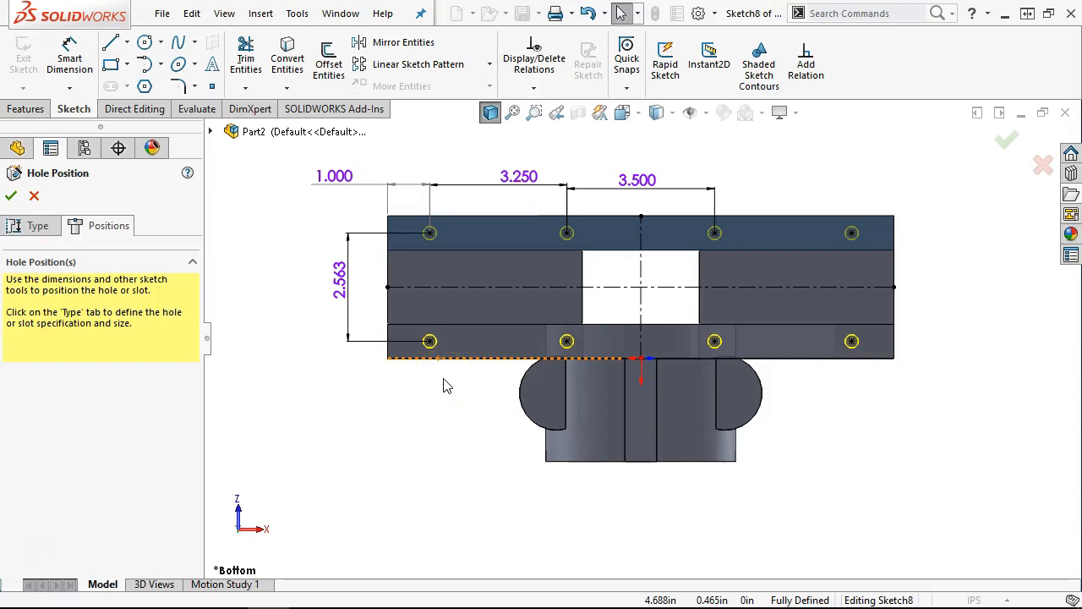
pyautogui.click(1003, 139)
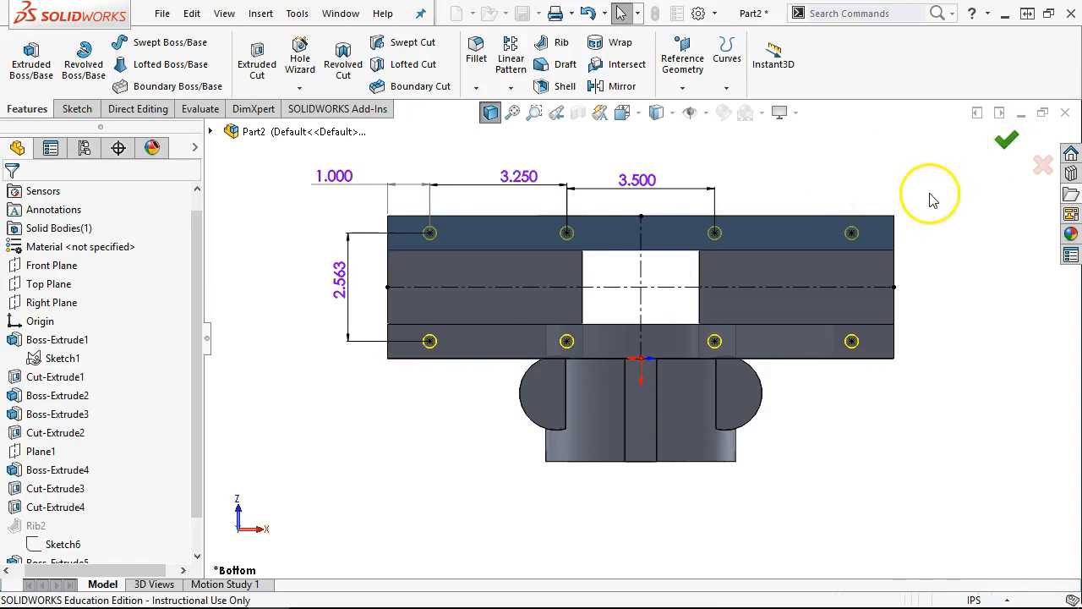
# Start a Hole Wizard hole on the top face of the positive-X vertical boss as a legacy hole of type Counterbored
pyautogui.moveTo(906, 242); pyautogui.dragTo(869, 485, button='middle')
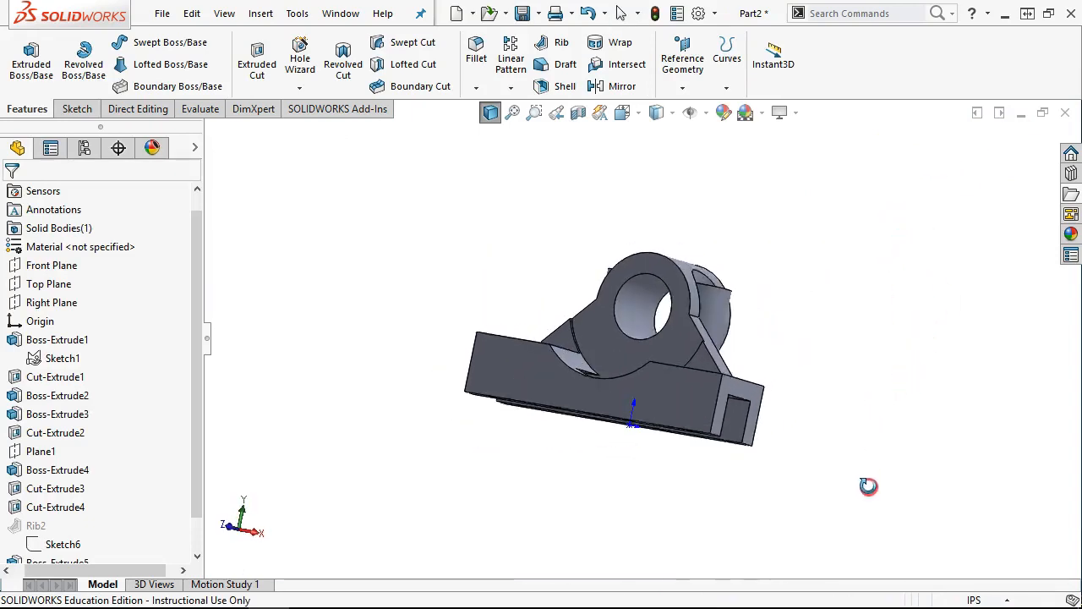
pyautogui.moveTo(778, 266); pyautogui.dragTo(751, 383, button='middle')
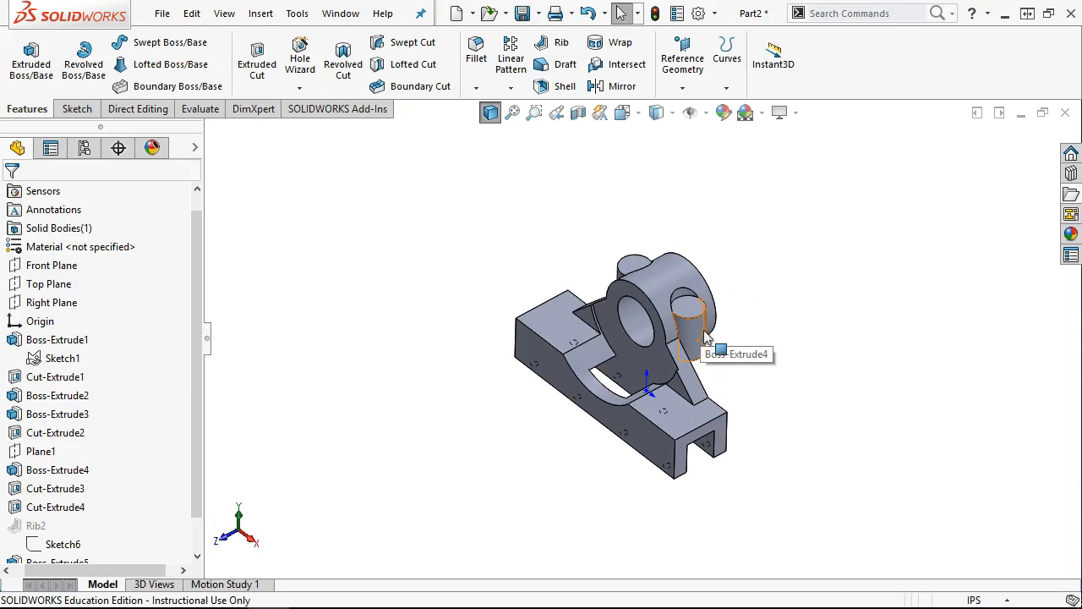
pyautogui.scroll(-3, 686, 341)
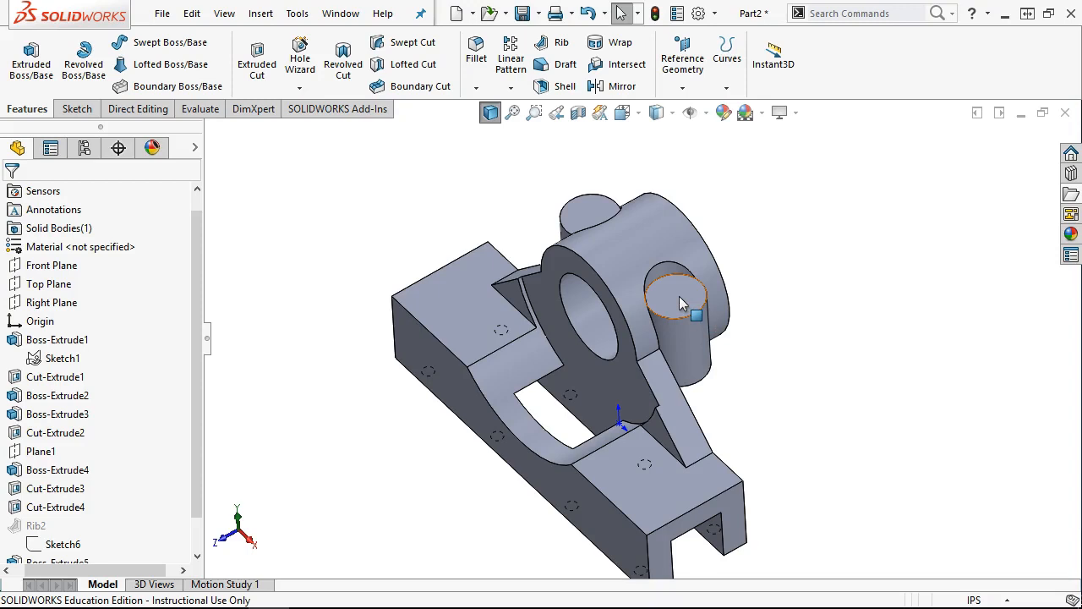
pyautogui.click(683, 302)
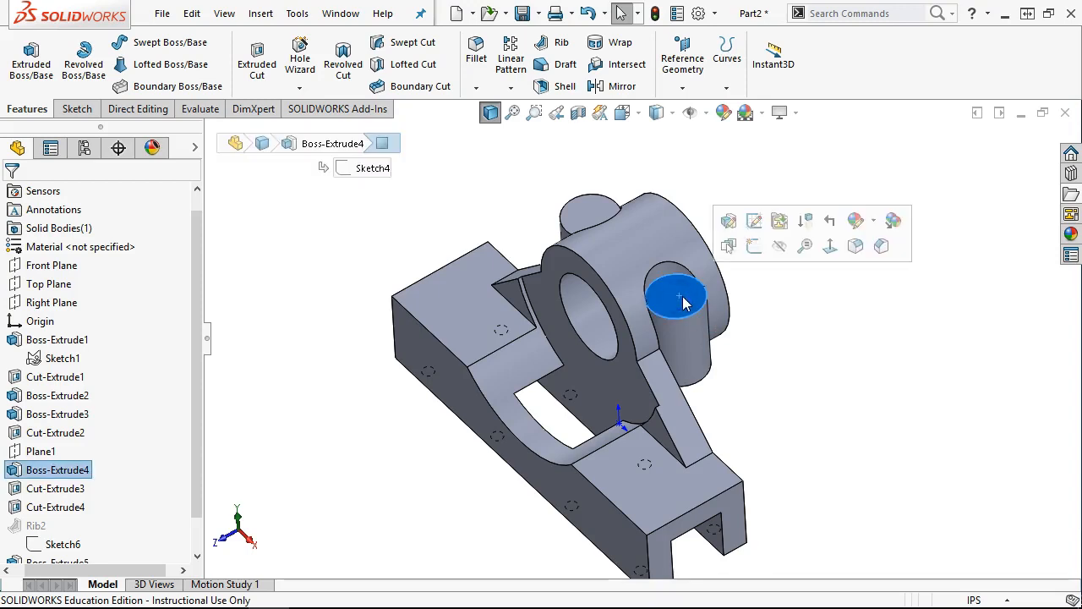
pyautogui.press('s')
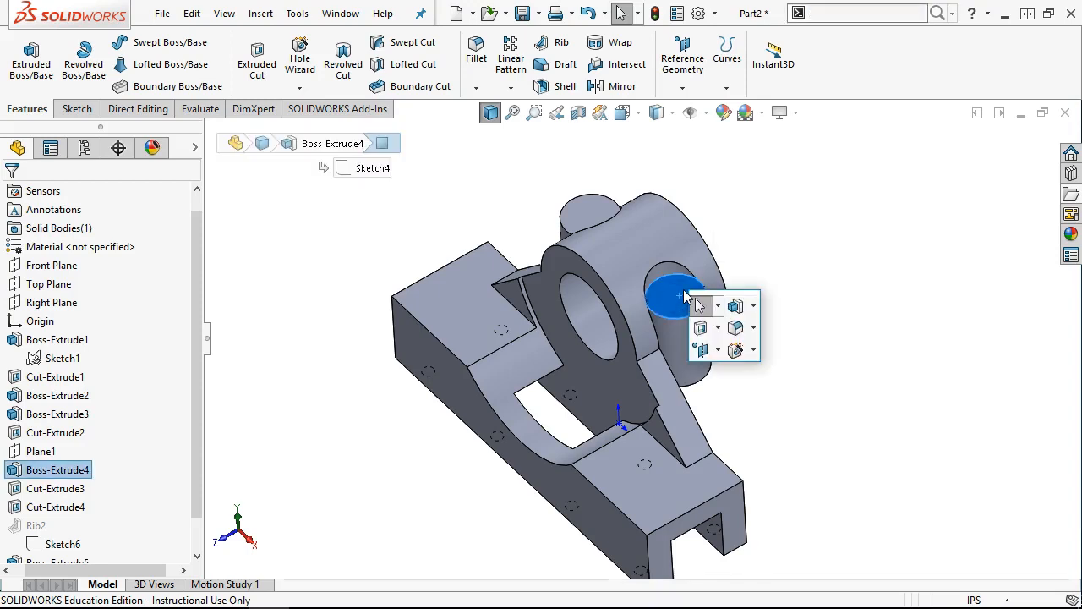
pyautogui.click(737, 351)
pyautogui.moveTo(194, 333); pyautogui.dragTo(195, 363)
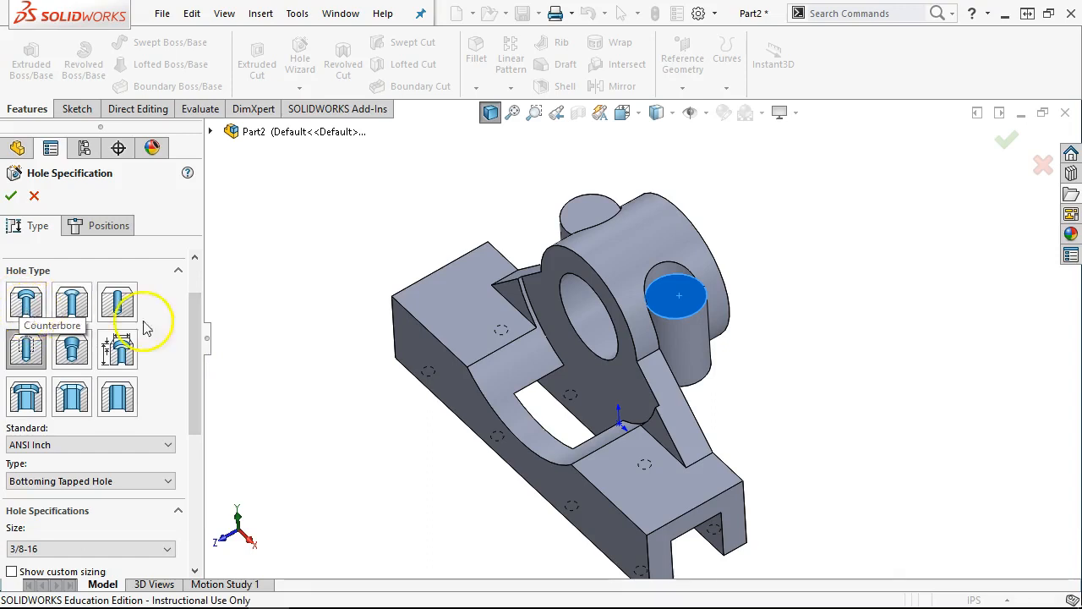
pyautogui.click(693, 347)
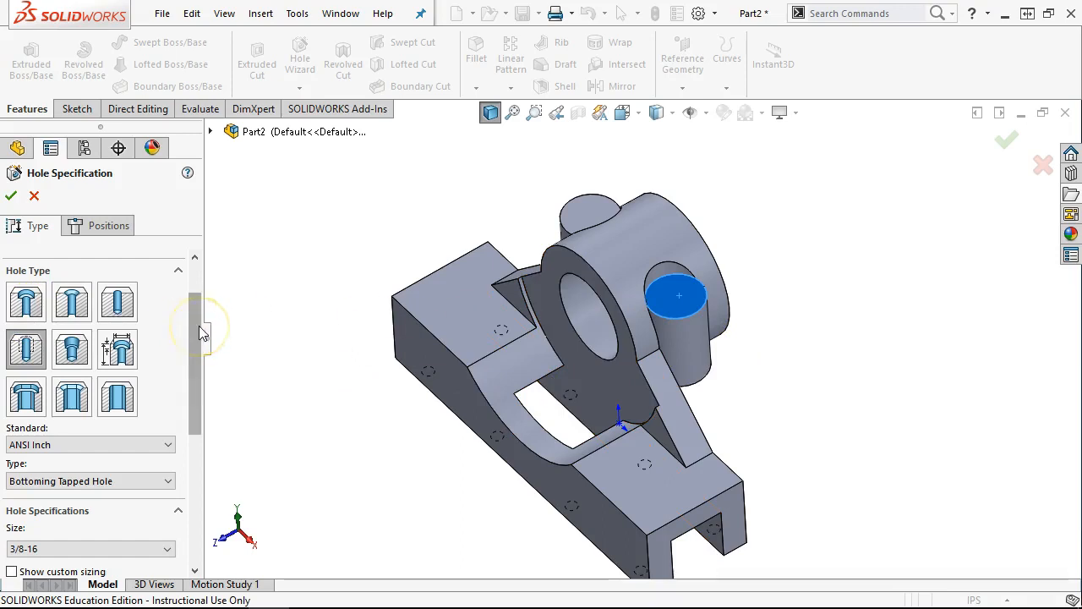
pyautogui.click(118, 348)
pyautogui.moveTo(201, 345); pyautogui.dragTo(197, 435)
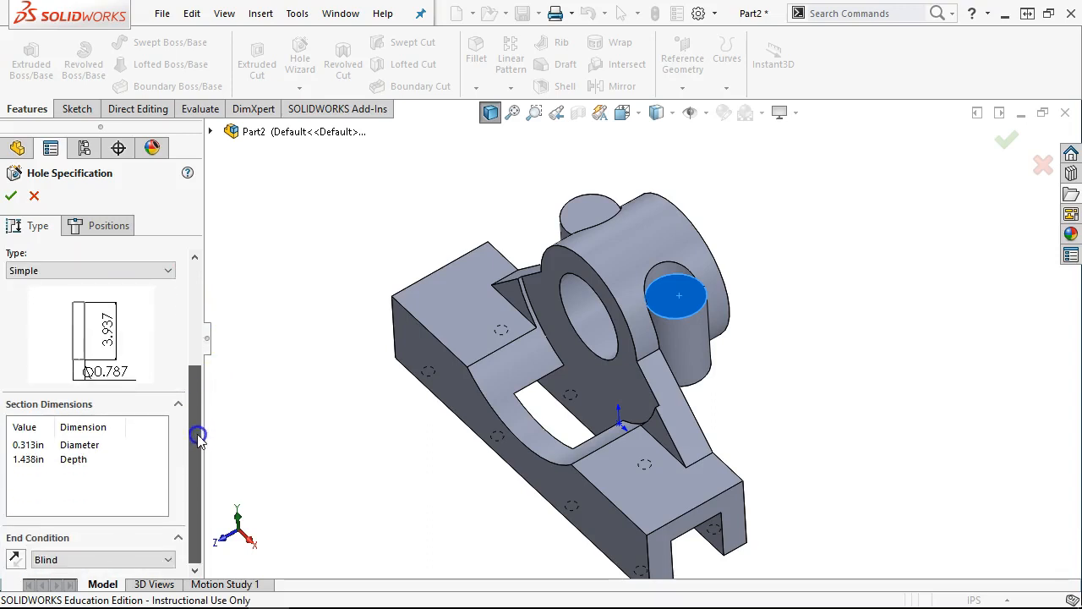
pyautogui.click(151, 271)
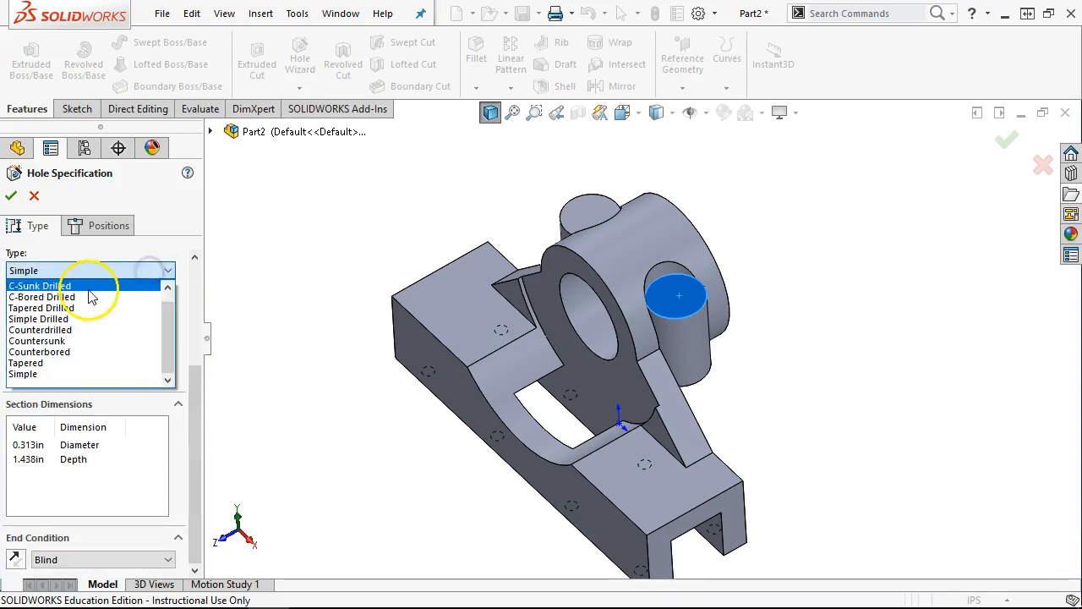
pyautogui.click(66, 352)
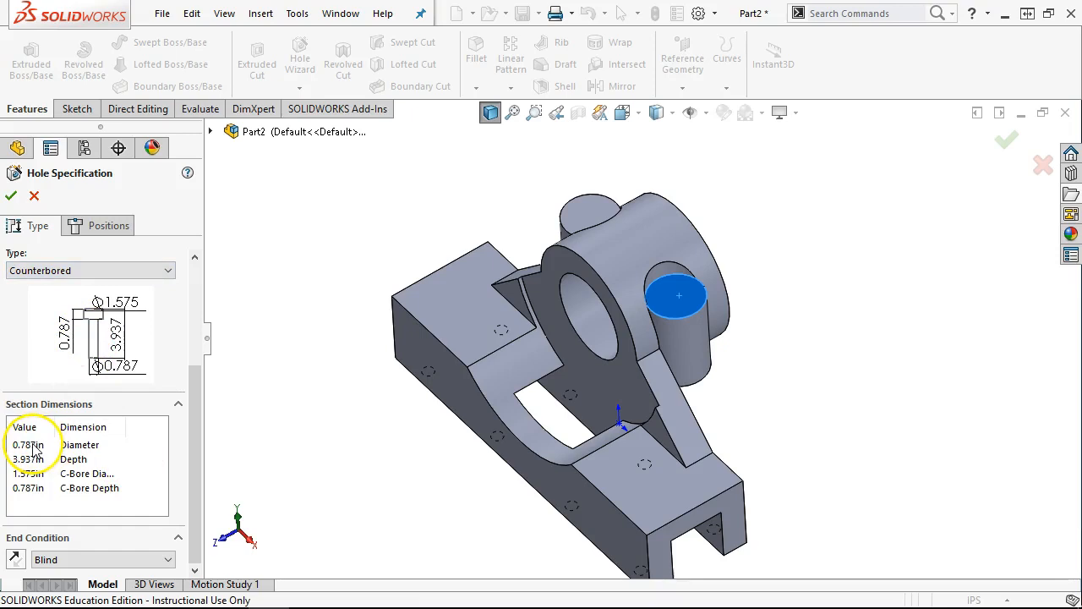
# Set the counterbored hole's diameter to .906 in, depth to 1.375, counterbore diameter to 1.5 in and counterbore depth to .062
pyautogui.click(191, 410)
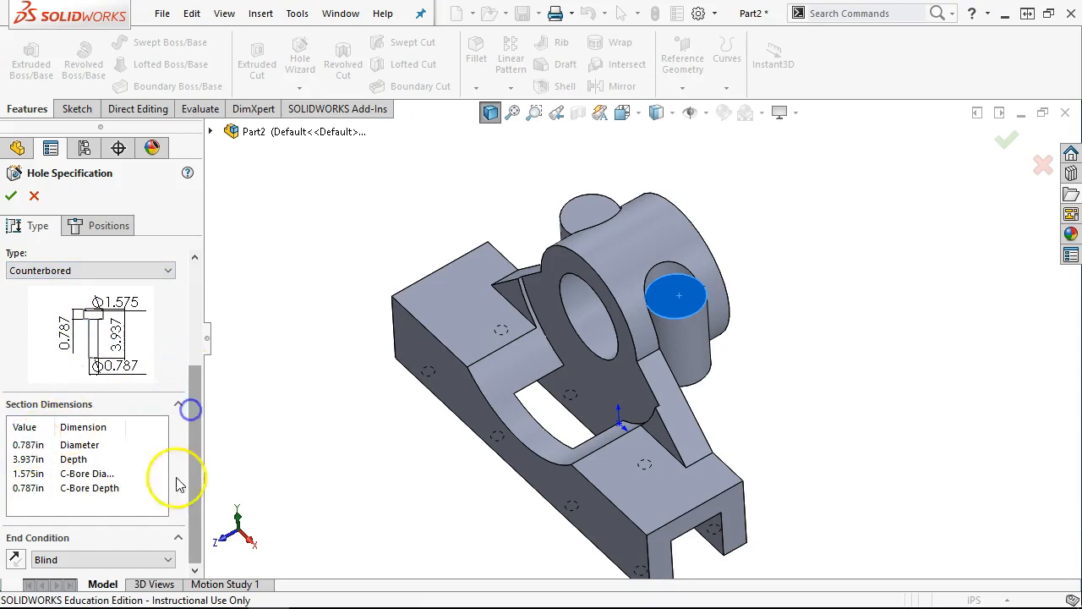
pyautogui.click(195, 514)
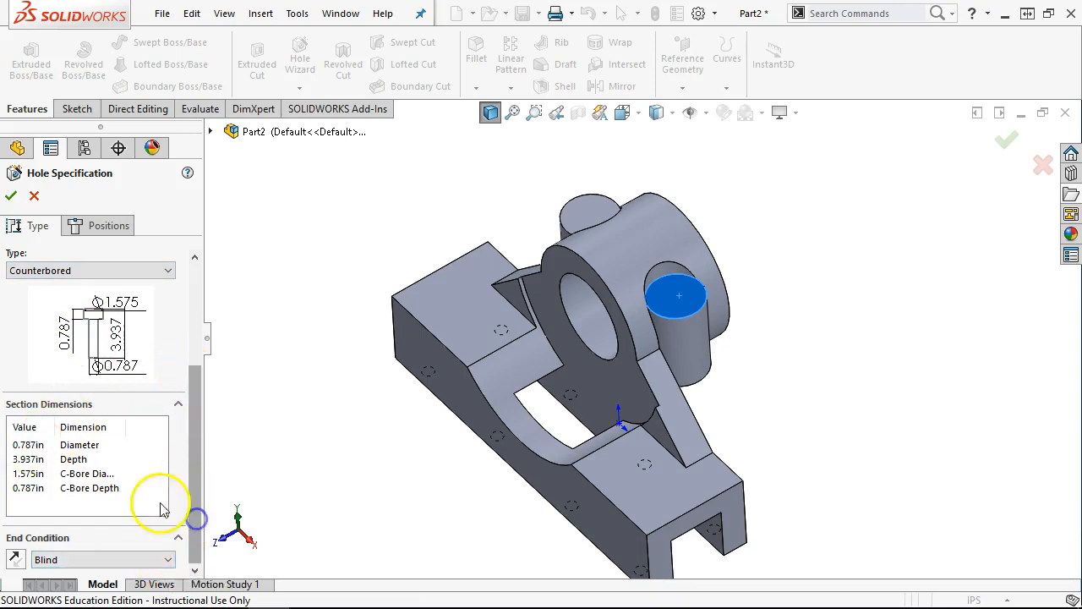
pyautogui.doubleClick(33, 445)
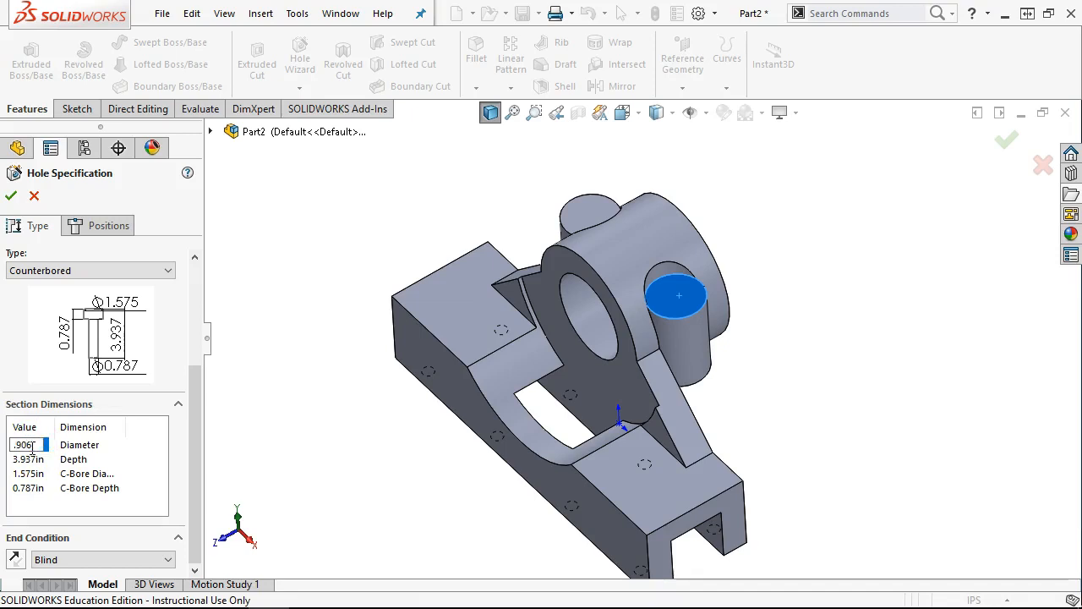
pyautogui.click(51, 478)
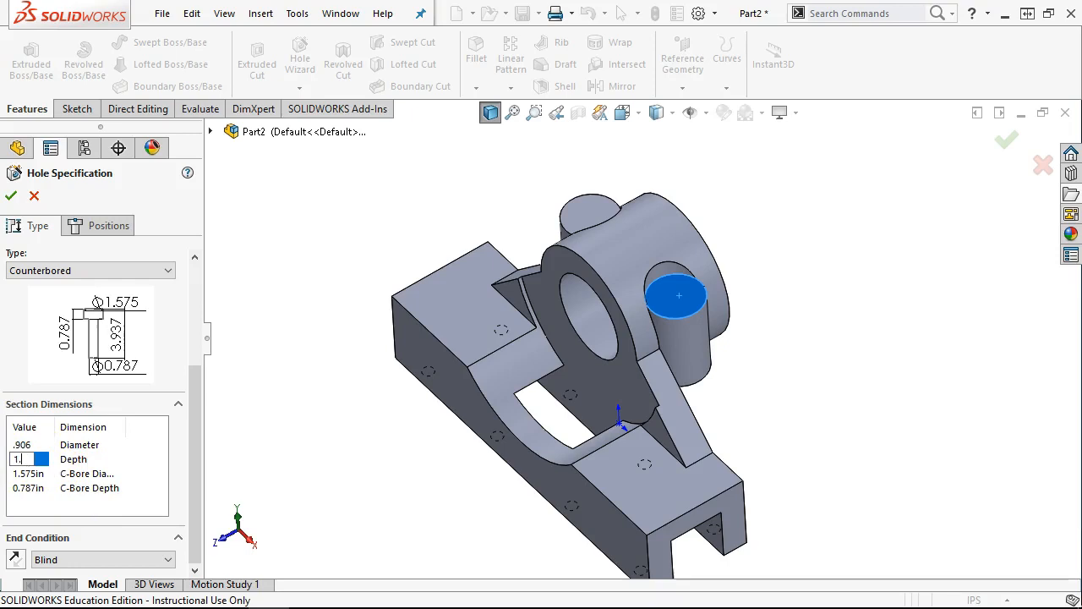
pyautogui.click(30, 474)
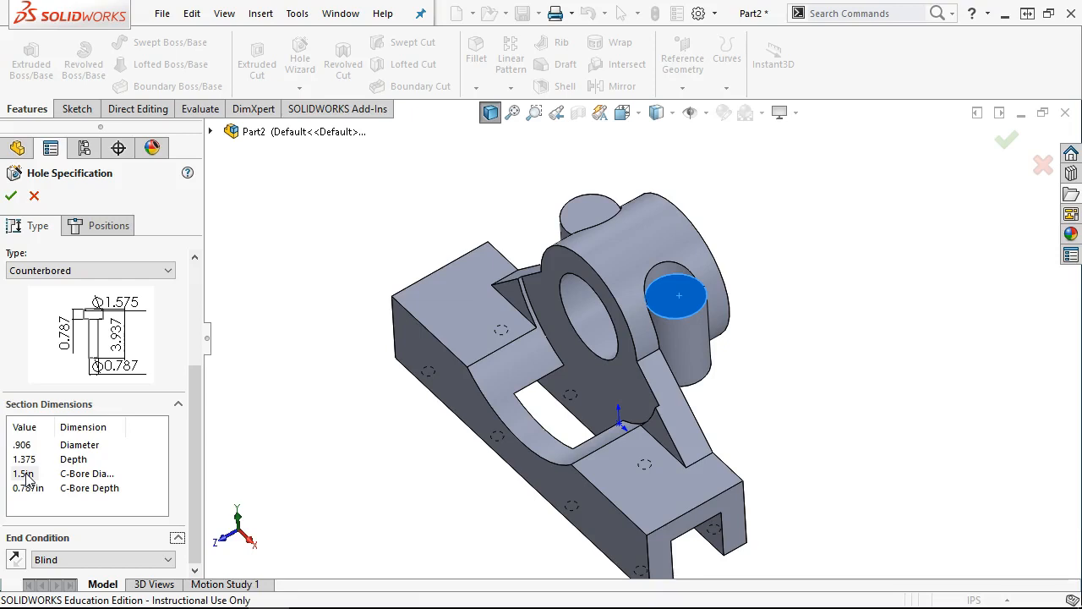
pyautogui.click(30, 489)
pyautogui.write('.06')
pyautogui.press('Return')
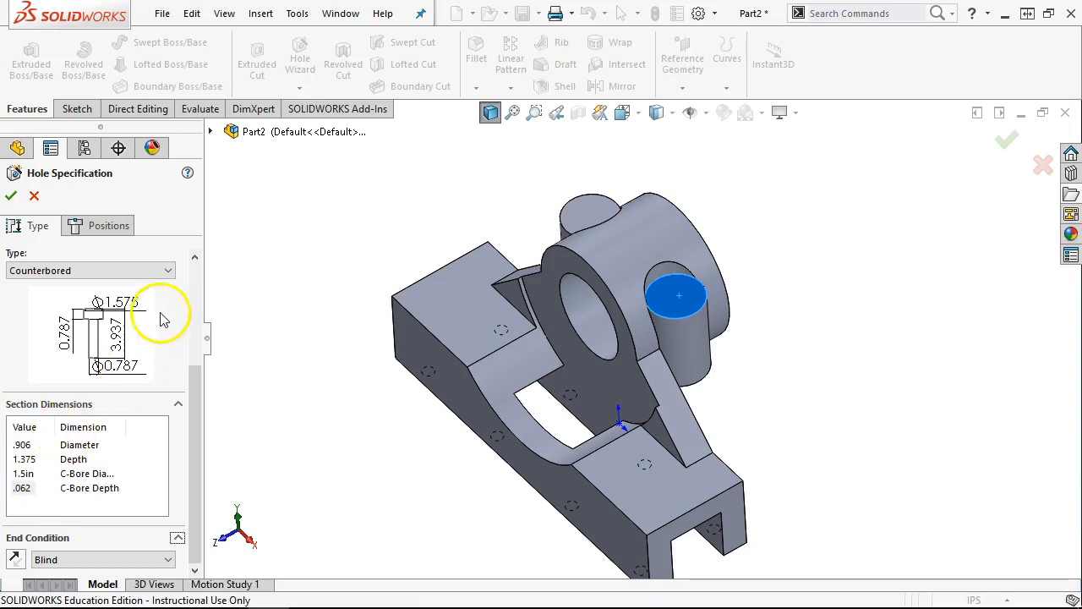
pyautogui.click(161, 270)
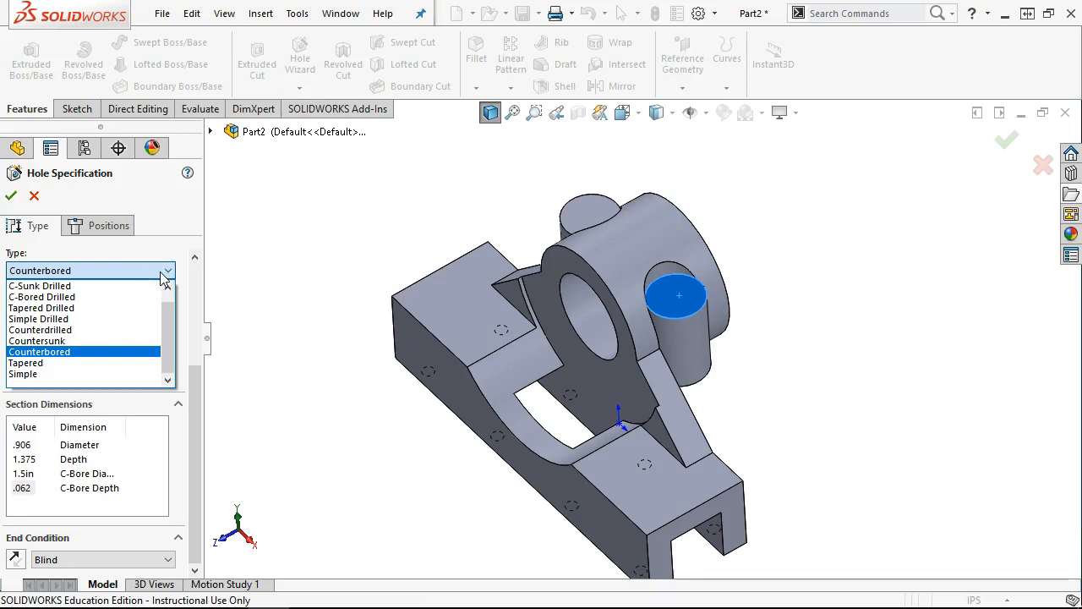
pyautogui.click(160, 272)
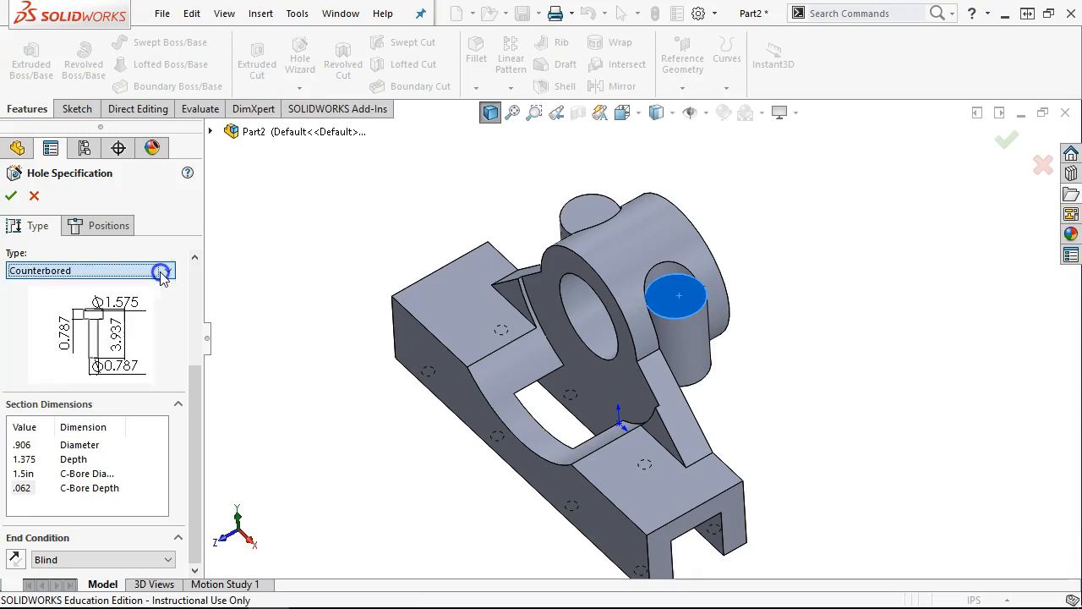
# Place the counterbored hole at the centres of both vertical bosses' top faces and accept the feature
pyautogui.click(103, 225)
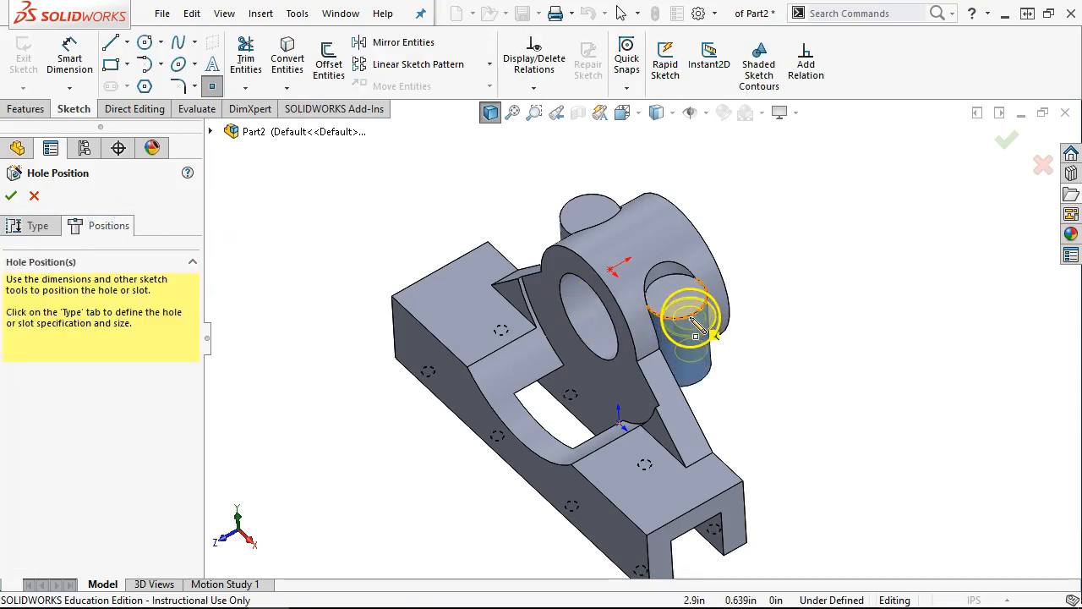
pyautogui.click(677, 297)
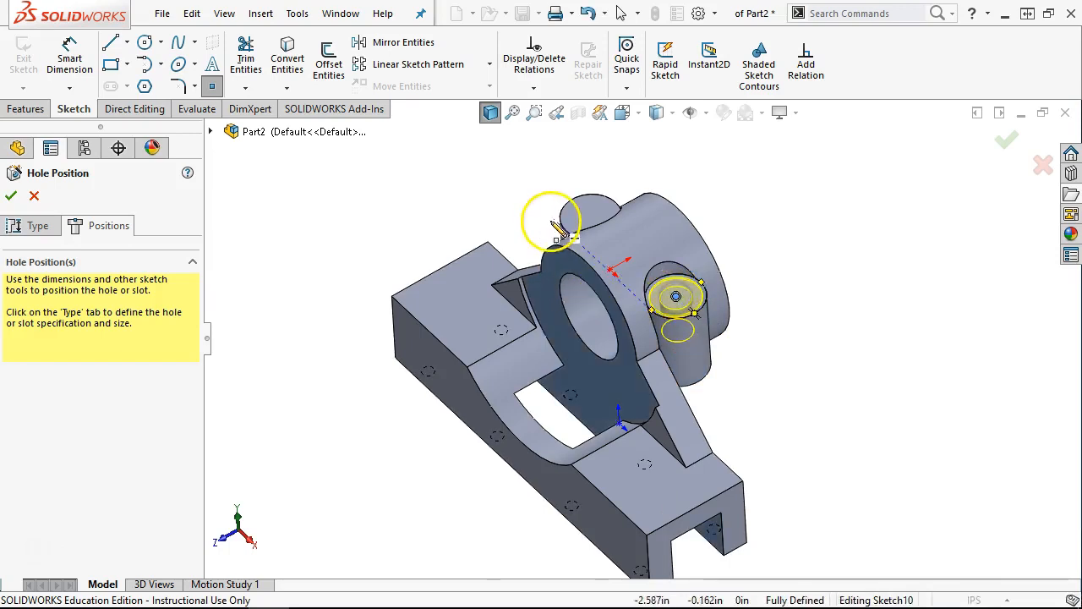
pyautogui.click(594, 218)
pyautogui.rightClick(725, 213)
pyautogui.click(757, 223)
pyautogui.click(762, 296)
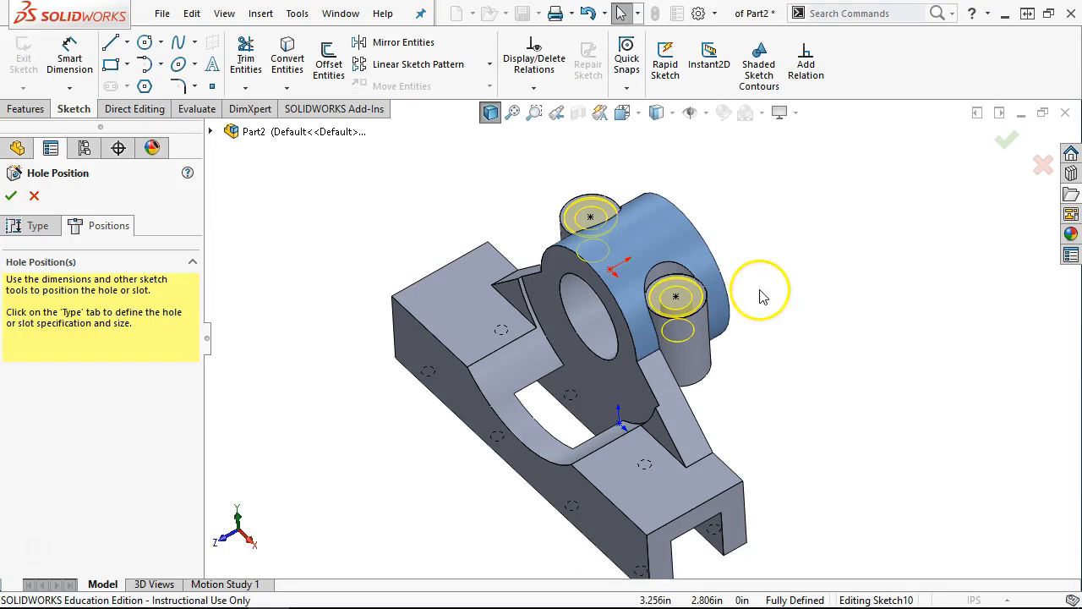
pyautogui.click(1019, 135)
# Examine the depth of the counterbored holes from the front and at an angle with hidden lines visible, then restore the shaded display
pyautogui.hotkey('ctrl', '1')
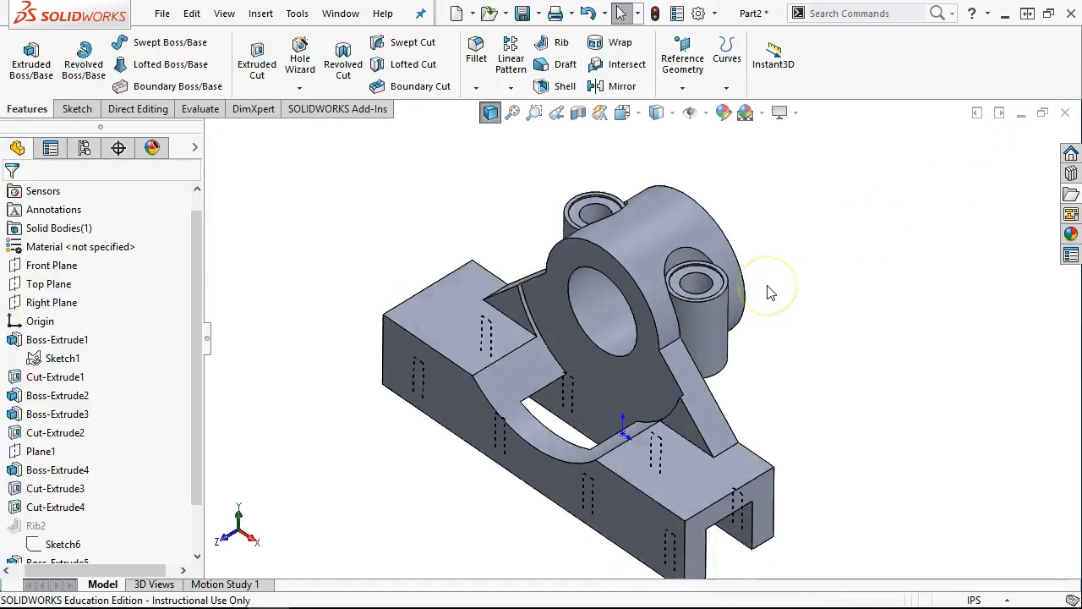
pyautogui.click(672, 114)
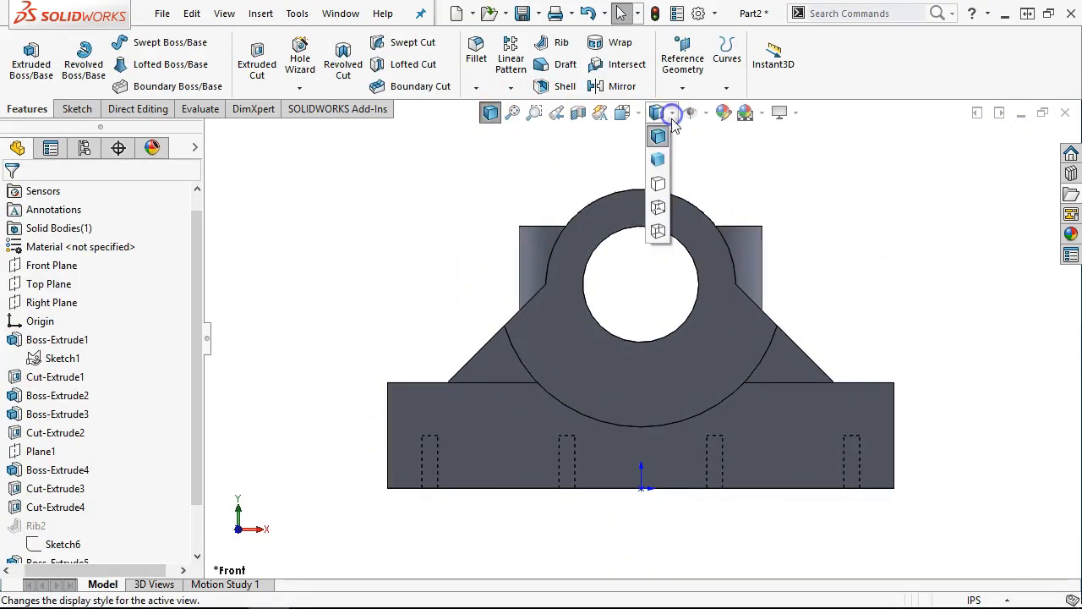
pyautogui.click(655, 200)
pyautogui.scroll(-3, 695, 339)
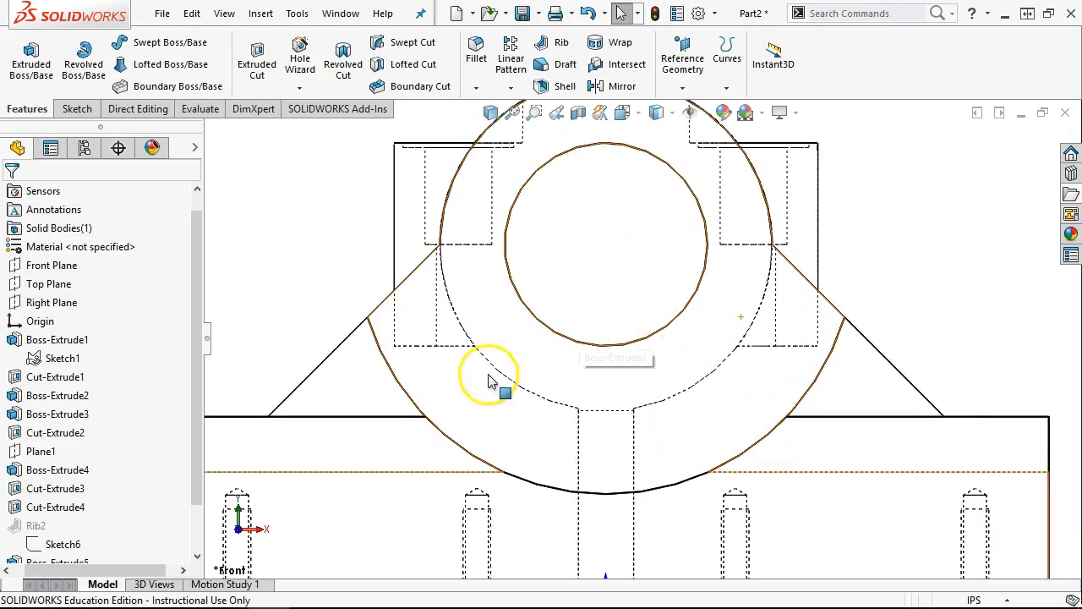
pyautogui.moveTo(423, 326); pyautogui.dragTo(352, 239, button='middle')
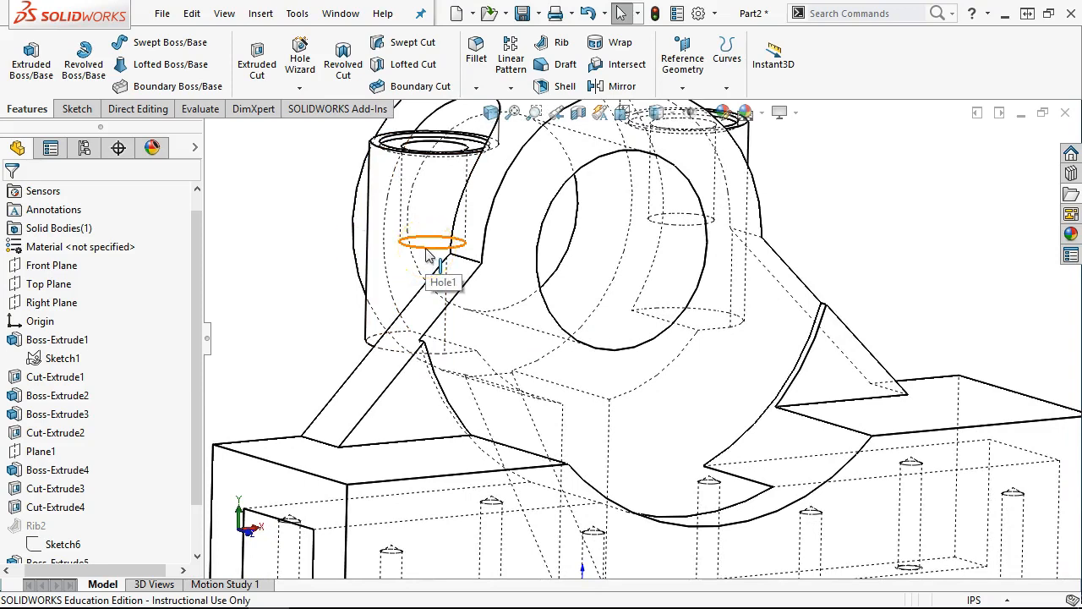
pyautogui.scroll(3, 249, 230)
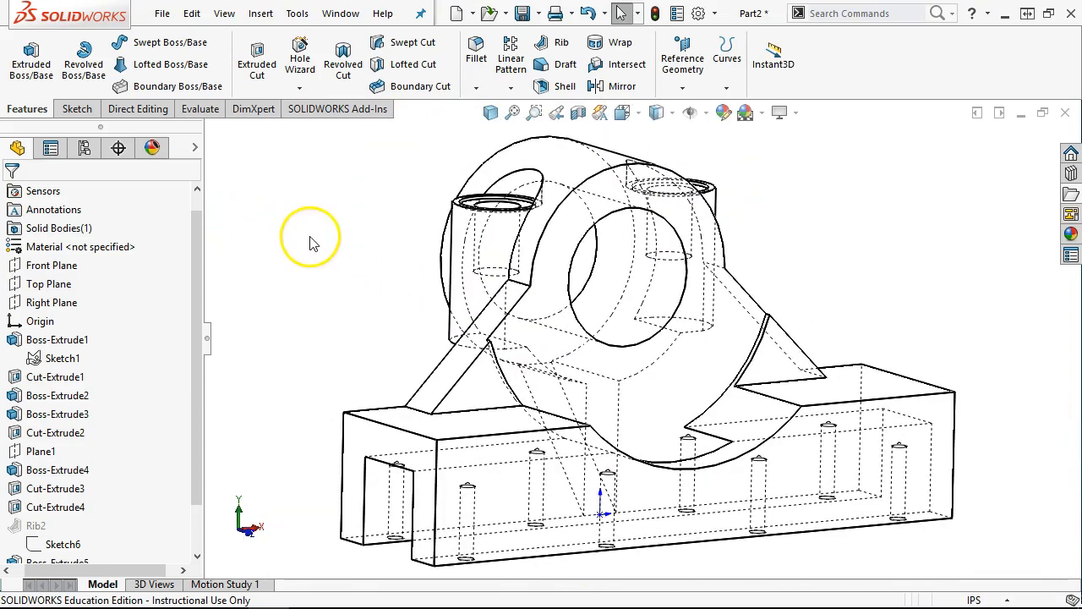
pyautogui.press('f')
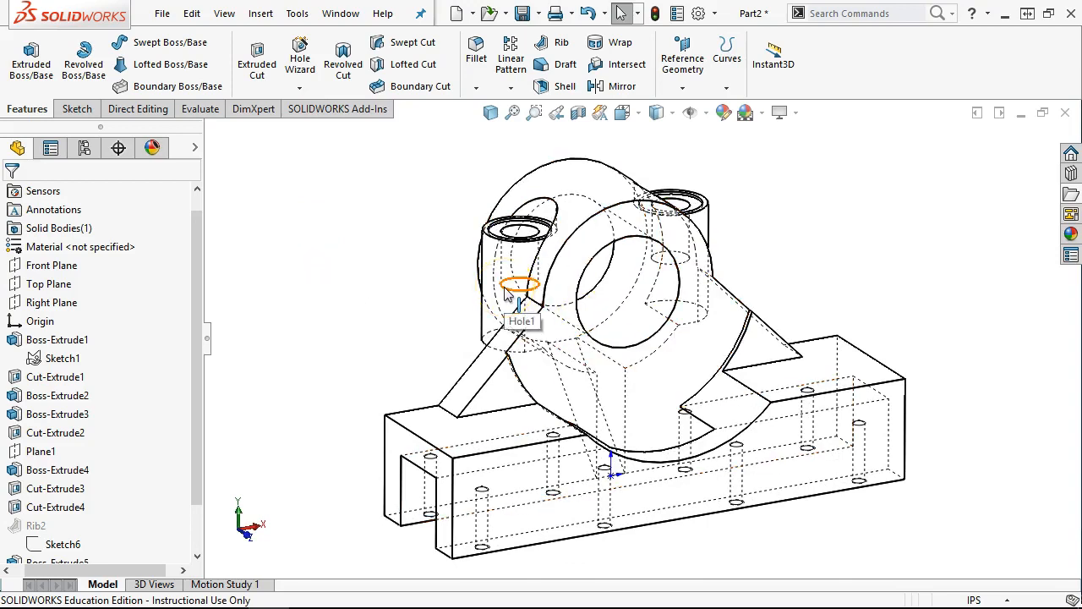
pyautogui.click(490, 112)
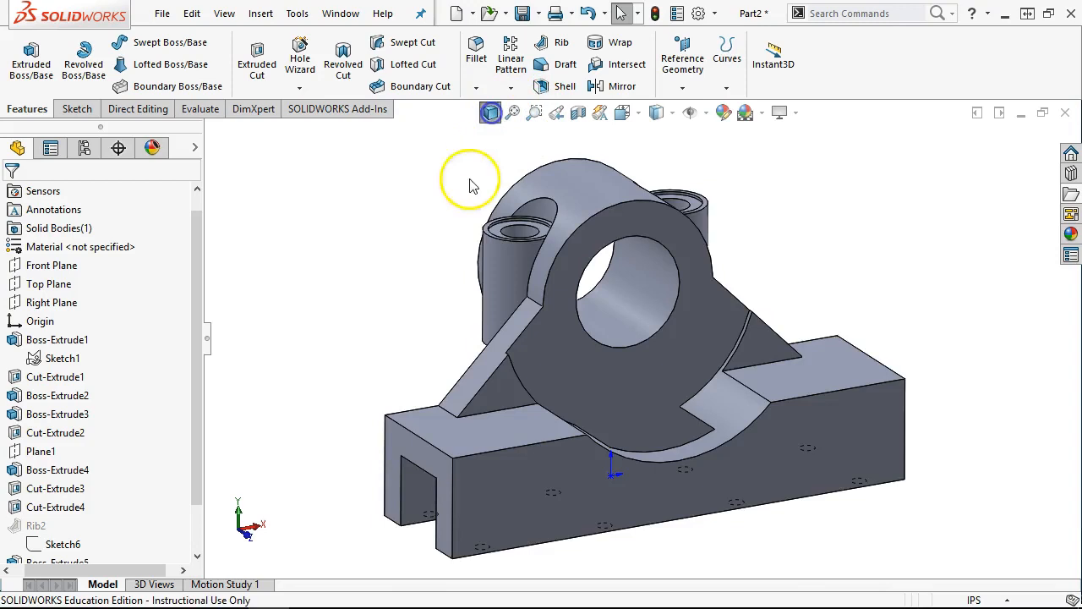
# Start a Hole Wizard straight tap on the floor of the negative-X boss's counterbored hole, as a 7/8-9 bottoming tapped hole
pyautogui.moveTo(449, 242); pyautogui.dragTo(437, 330, button='middle')
pyautogui.click(519, 316)
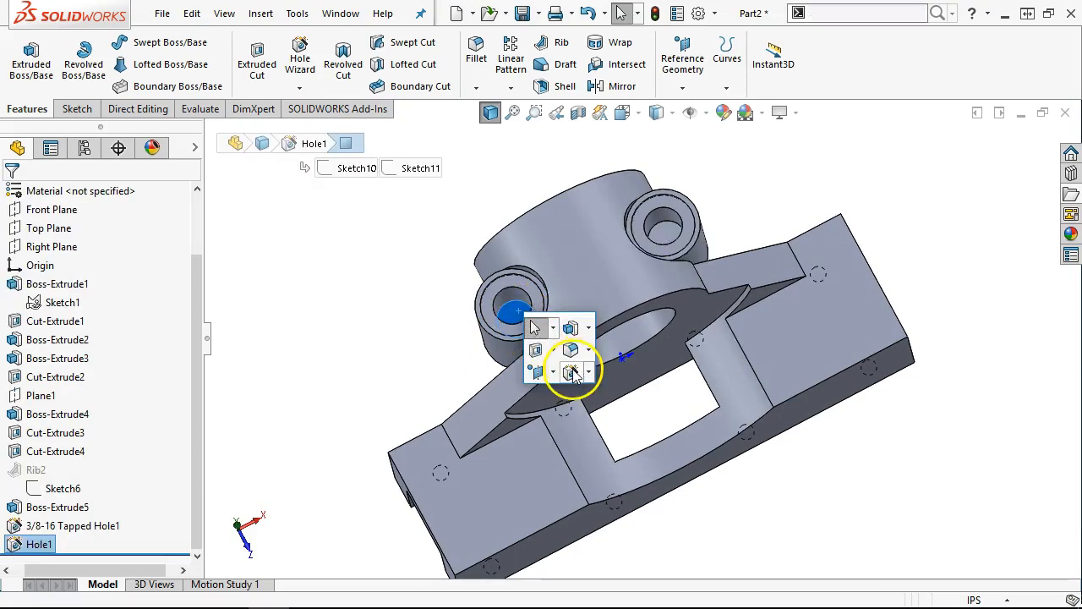
pyautogui.click(573, 373)
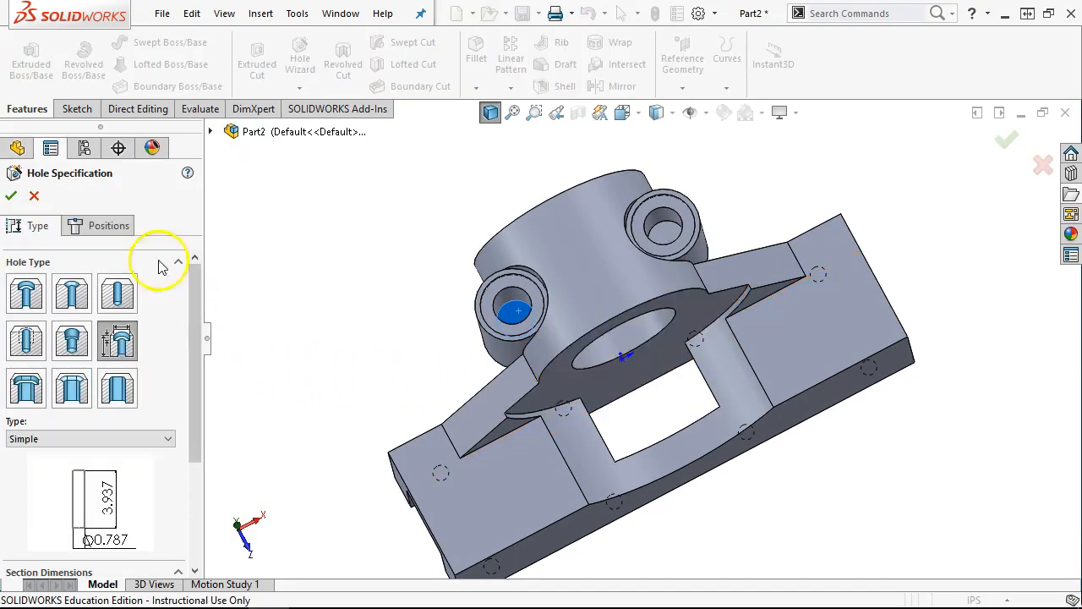
pyautogui.click(26, 328)
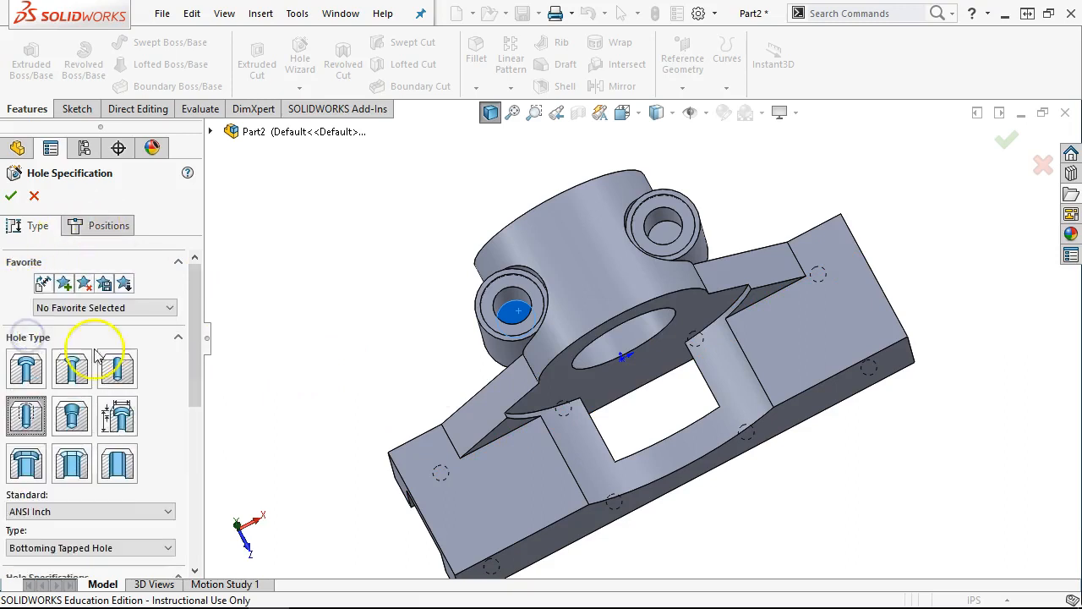
pyautogui.moveTo(194, 338); pyautogui.dragTo(206, 445)
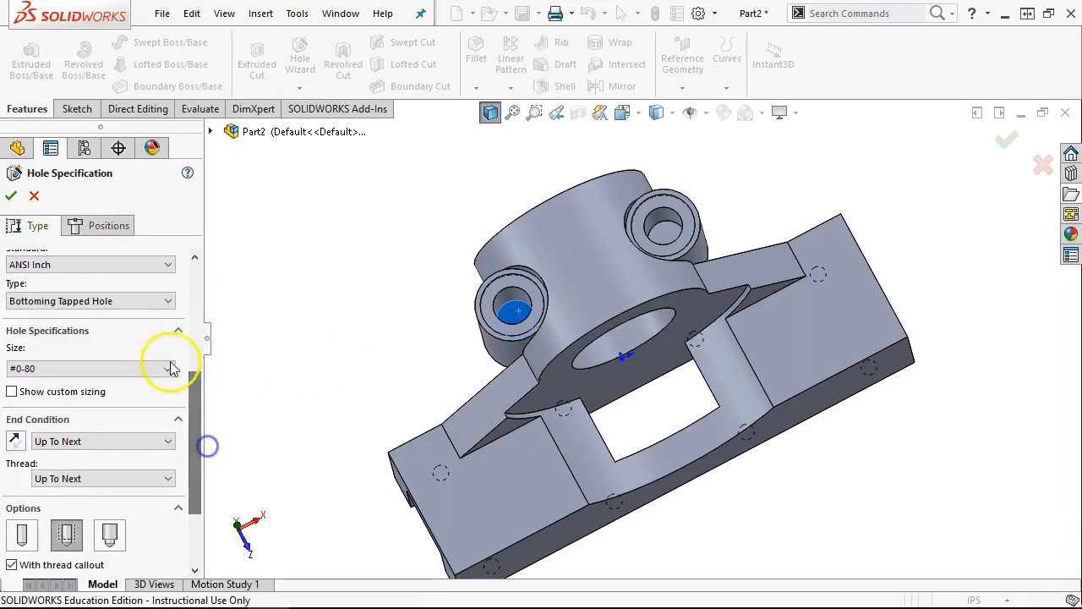
pyautogui.click(155, 368)
pyautogui.scroll(-6, 152, 410)
pyautogui.scroll(-4, 152, 410)
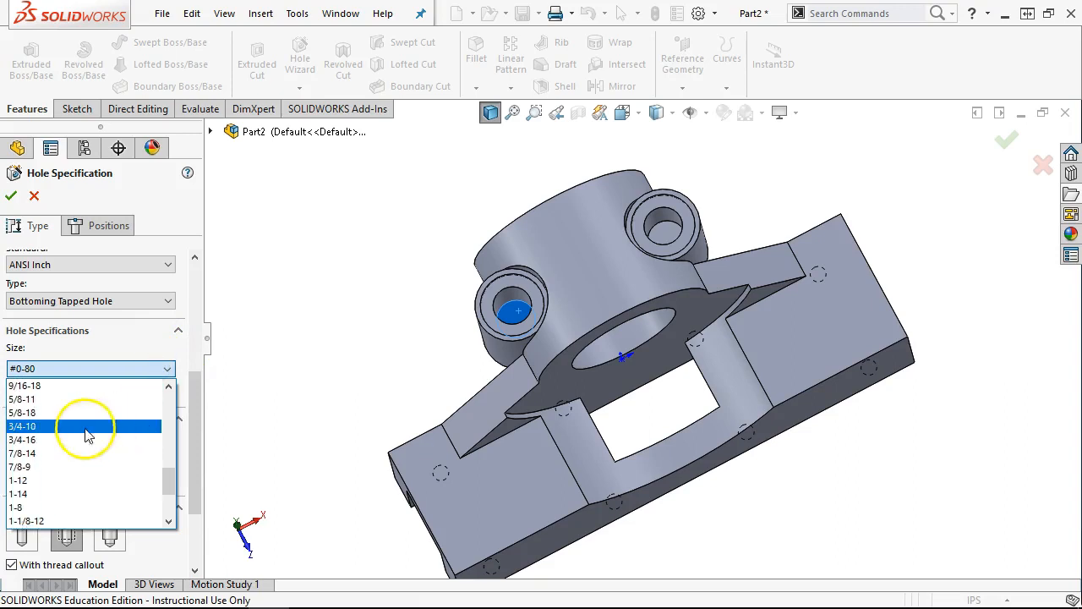
pyautogui.click(59, 467)
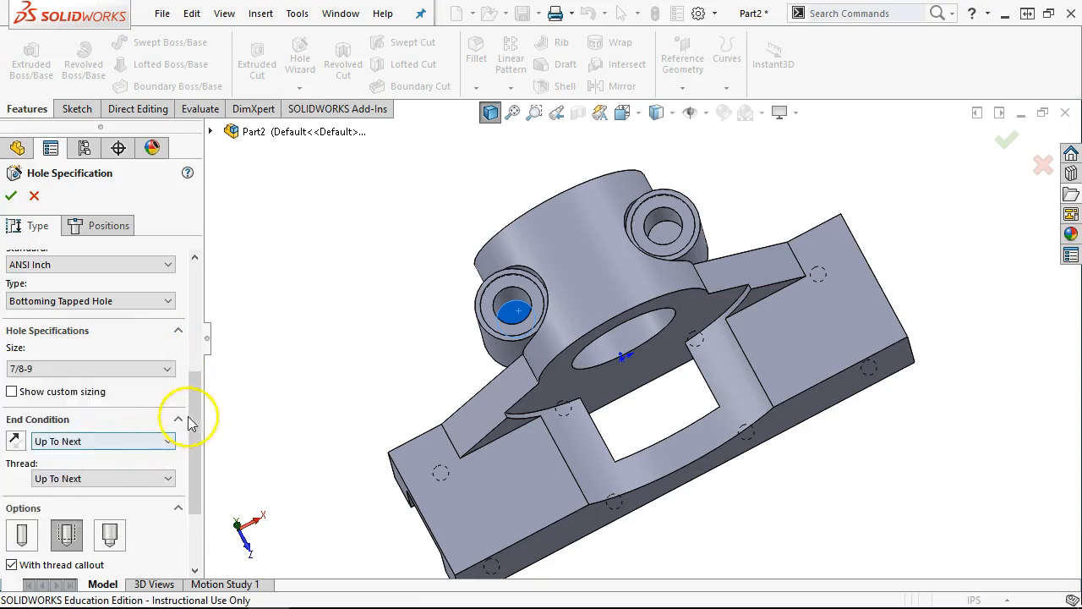
pyautogui.moveTo(193, 415); pyautogui.dragTo(198, 440)
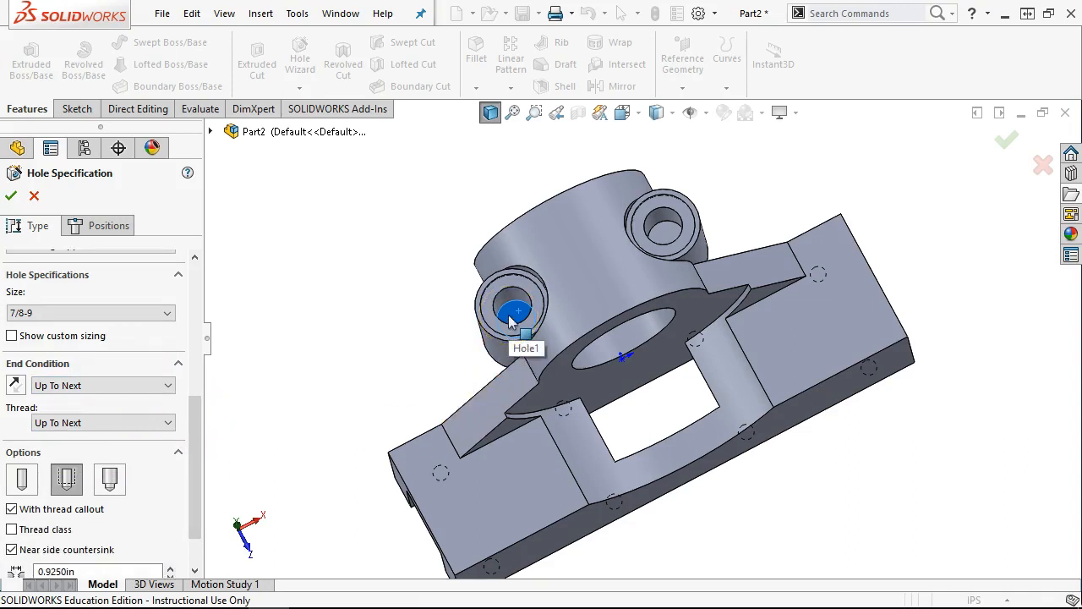
# Place the 7/8-9 tapped hole at the centres of both vertical bosses' counterbored holes and accept the feature
pyautogui.moveTo(440, 328); pyautogui.dragTo(582, 172, button='middle')
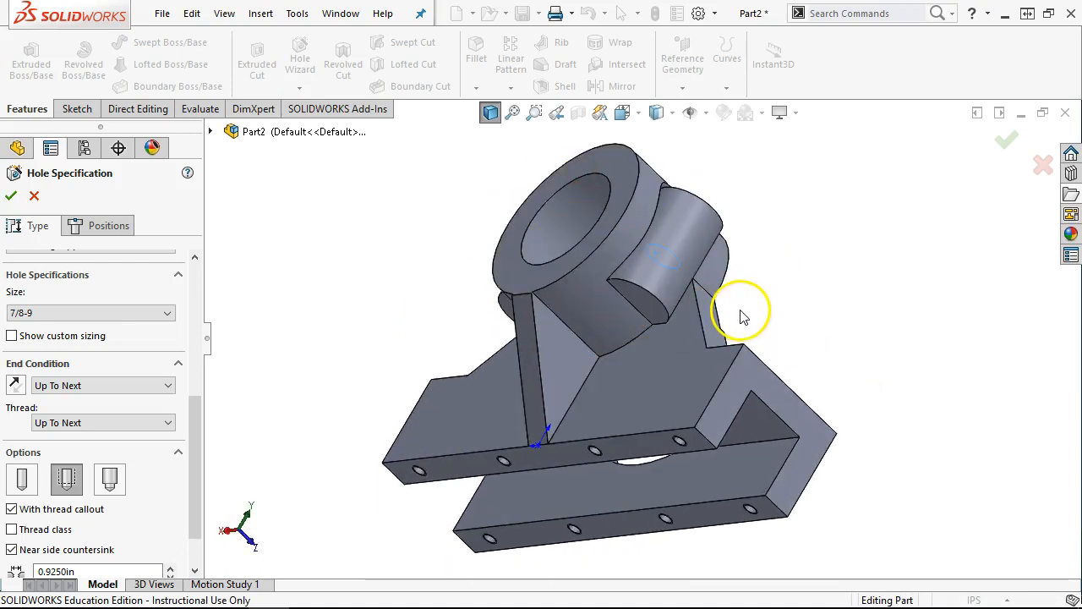
pyautogui.moveTo(780, 259)
pyautogui.mouseDown(button='middle')
pyautogui.moveTo(710, 304)
pyautogui.moveTo(633, 271)
pyautogui.moveTo(655, 381)
pyautogui.moveTo(609, 355)
pyautogui.mouseUp(button='middle')
pyautogui.click(94, 223)
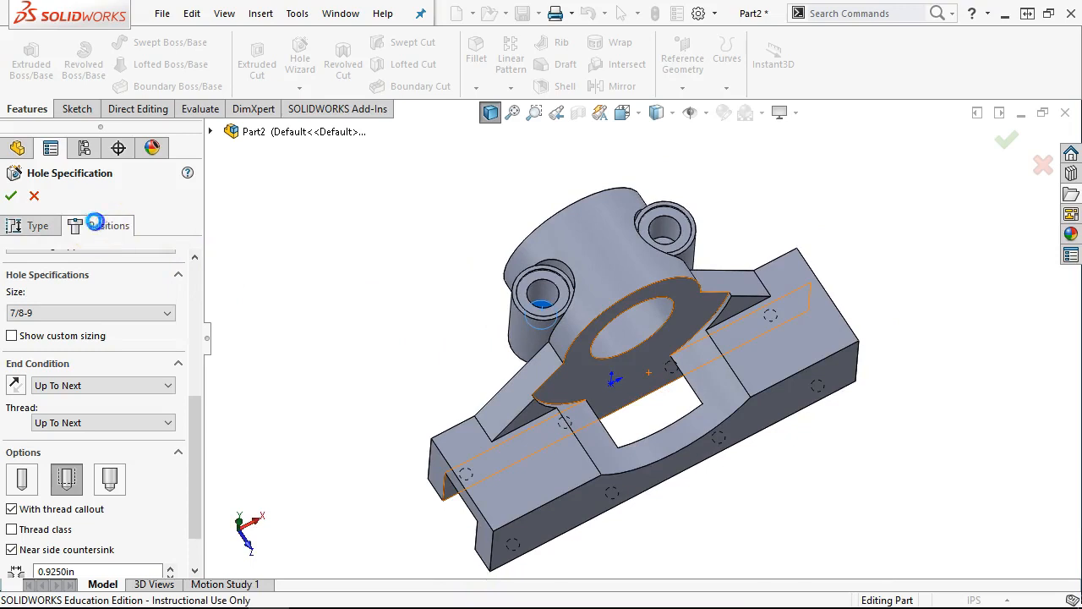
pyautogui.moveTo(374, 255); pyautogui.dragTo(372, 306, button='middle')
pyautogui.click(537, 330)
pyautogui.click(661, 262)
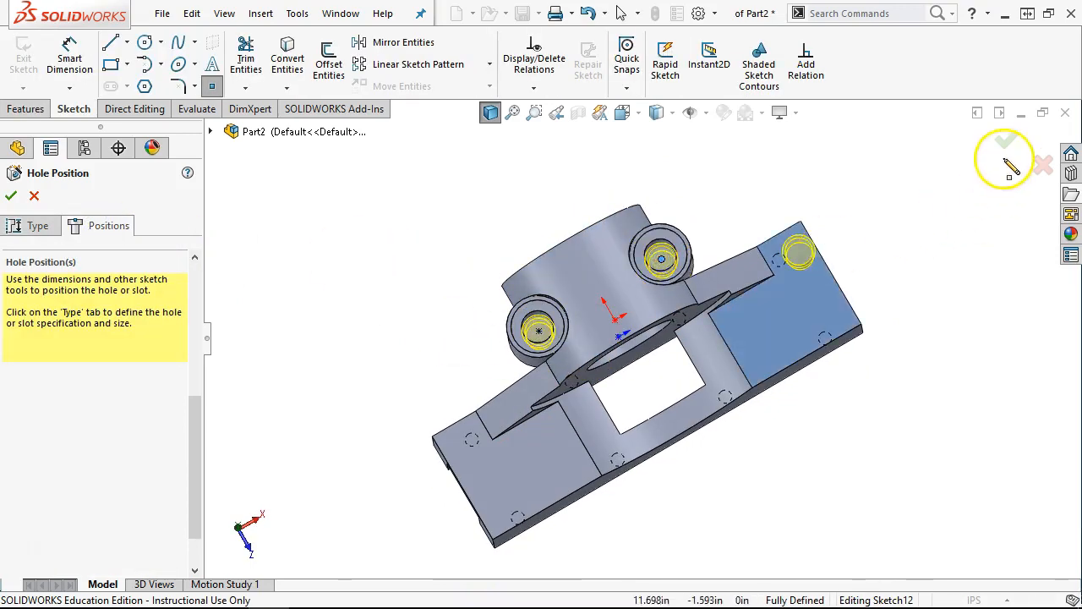
pyautogui.click(1006, 140)
# Roll the feature history back to directly after Cut-Extrude3
pyautogui.moveTo(686, 218); pyautogui.dragTo(628, 376, button='middle')
pyautogui.scroll(-2, 643, 298)
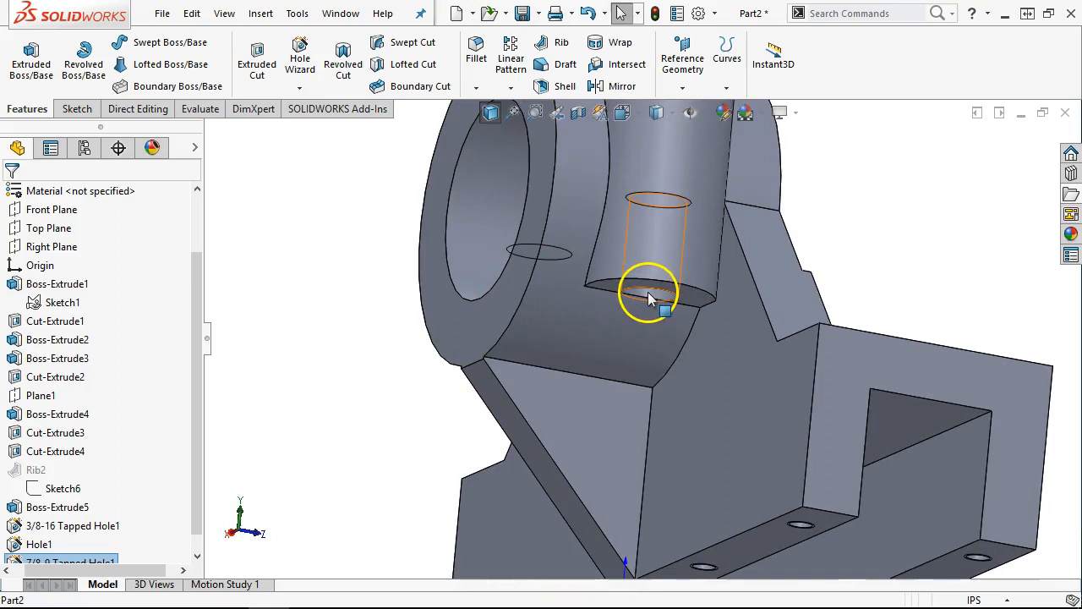
pyautogui.scroll(6, 643, 306)
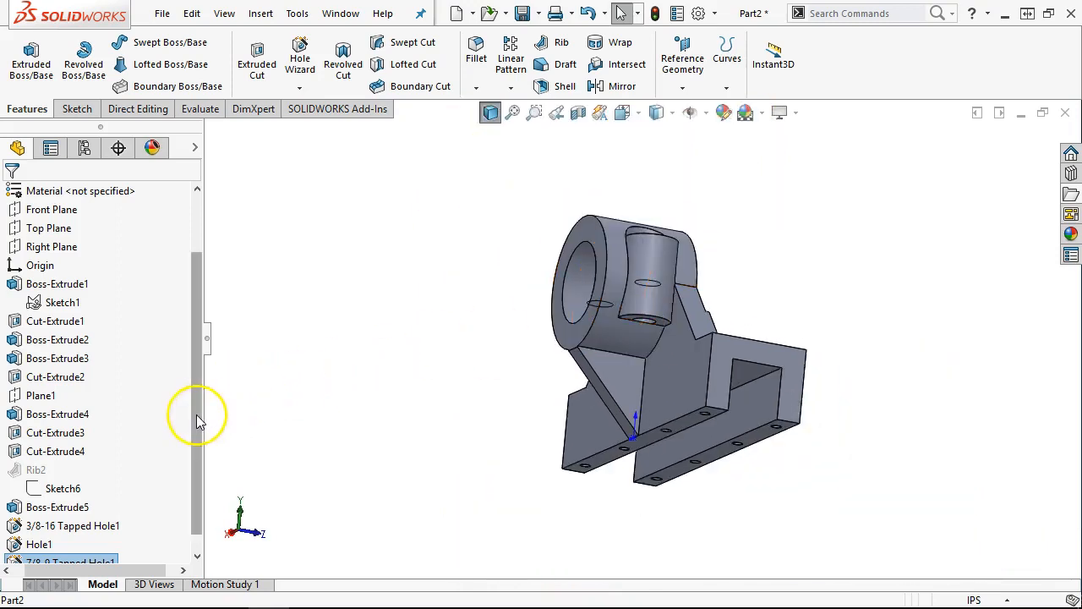
pyautogui.scroll(-1, 198, 415)
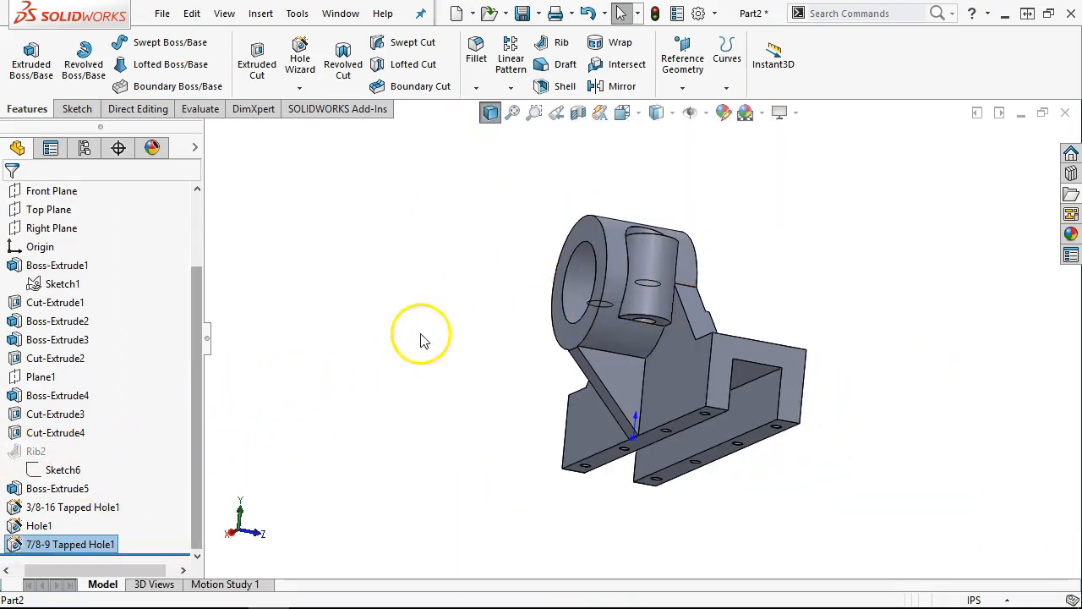
pyautogui.moveTo(420, 338); pyautogui.dragTo(408, 454, button='middle')
pyautogui.click(644, 297)
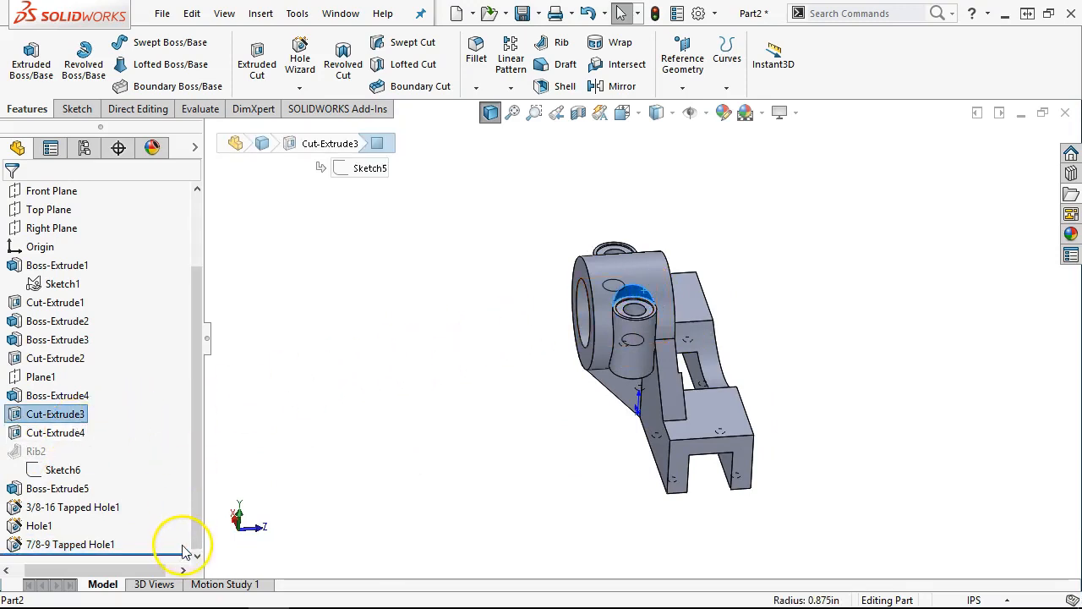
pyautogui.moveTo(188, 550); pyautogui.dragTo(186, 469)
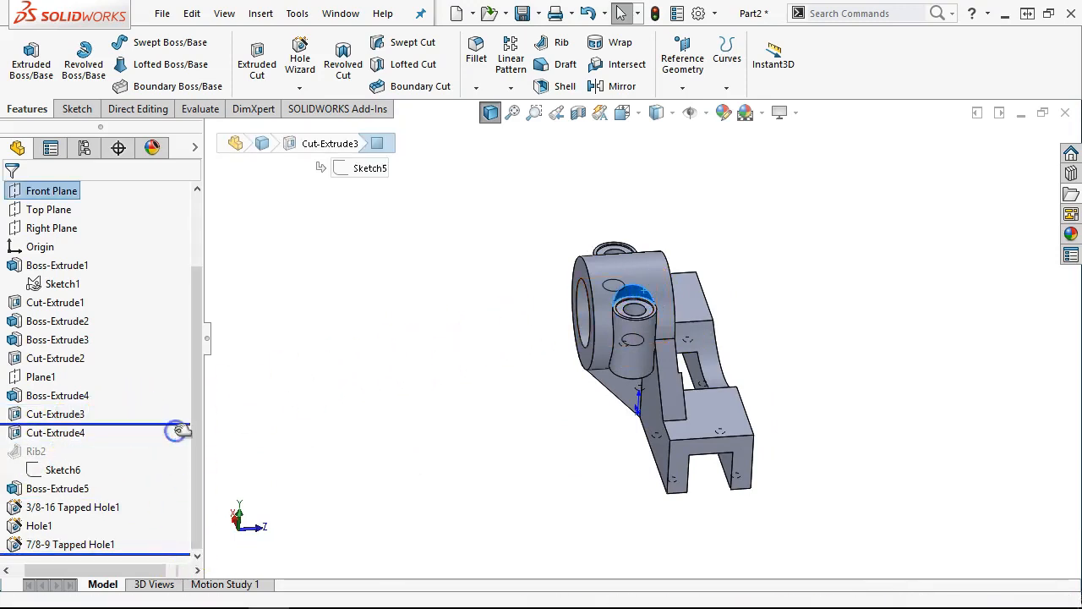
pyautogui.moveTo(178, 431); pyautogui.dragTo(179, 423)
# Start a sketch on the positive-X vertical boss's bottom face and draw a circle centred on each of the two bosses
pyautogui.moveTo(439, 415); pyautogui.dragTo(595, 331, button='middle')
pyautogui.scroll(-3, 595, 331)
pyautogui.click(595, 334)
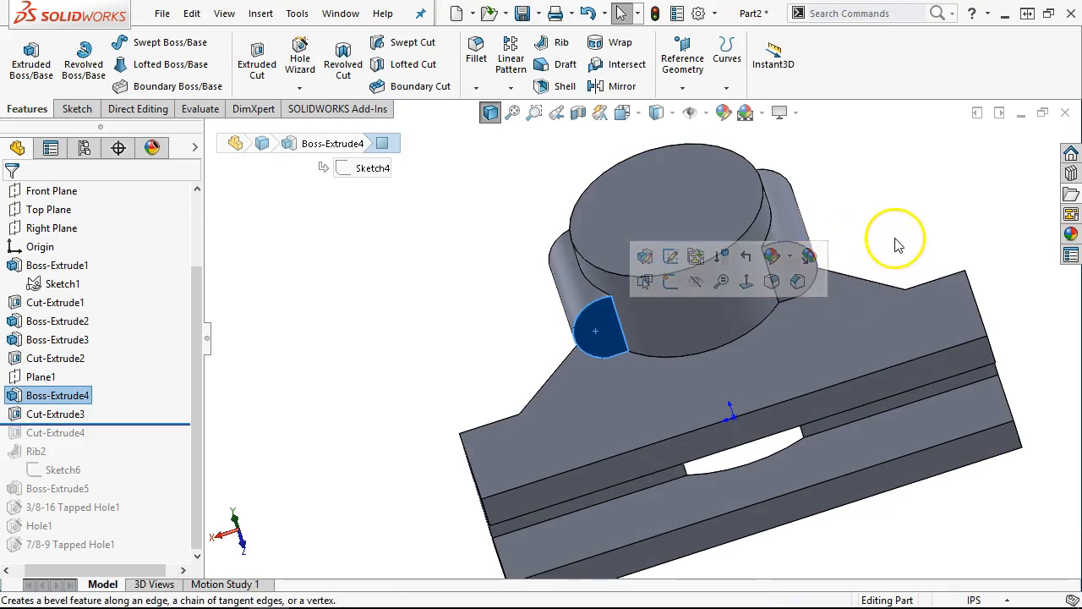
pyautogui.click(73, 105)
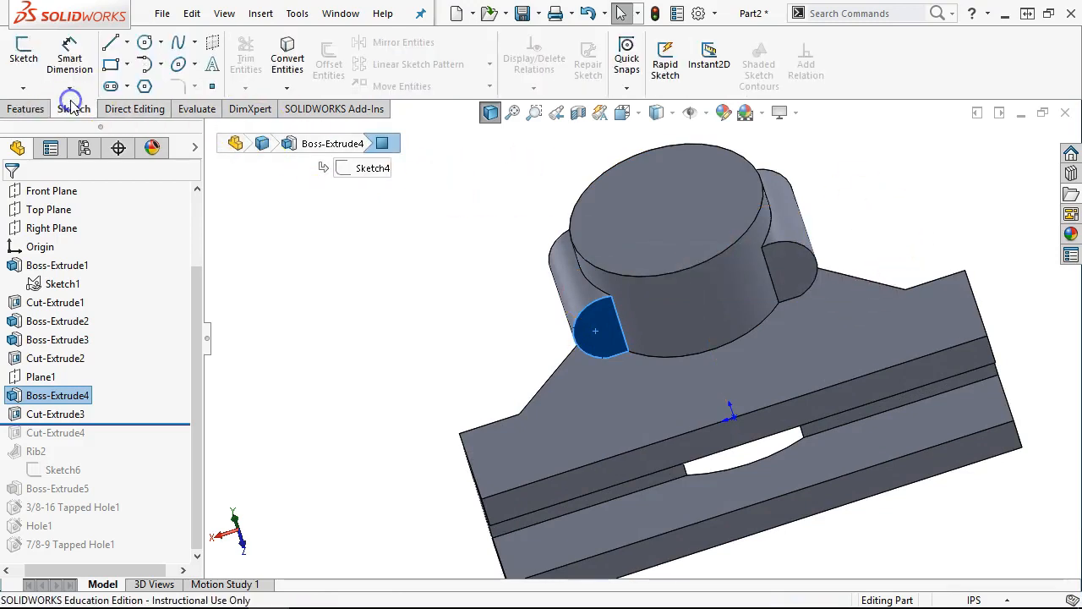
pyautogui.click(23, 51)
pyautogui.click(144, 42)
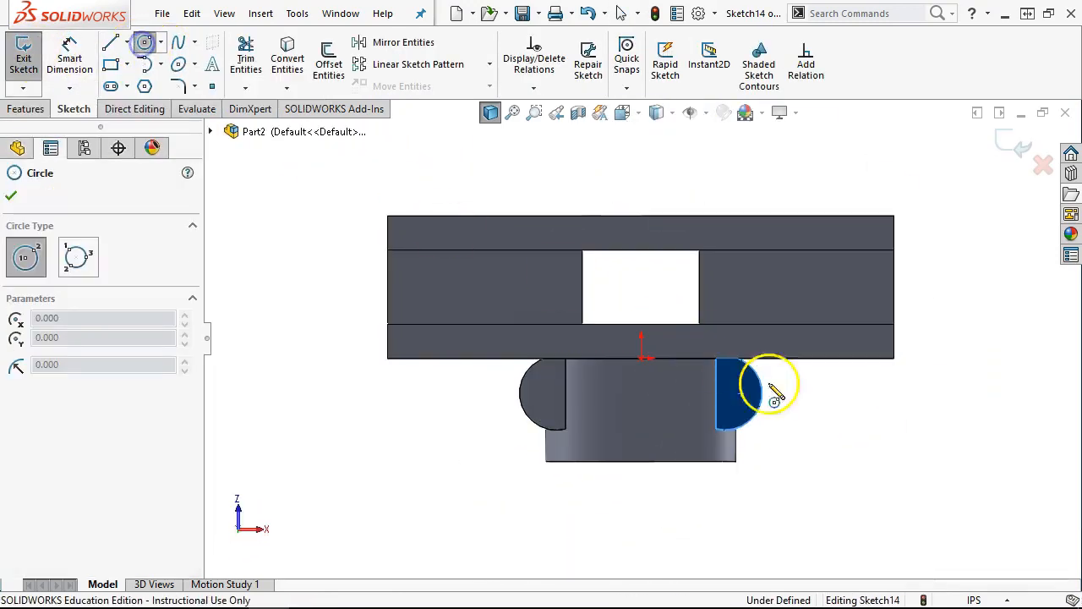
pyautogui.scroll(-2, 771, 397)
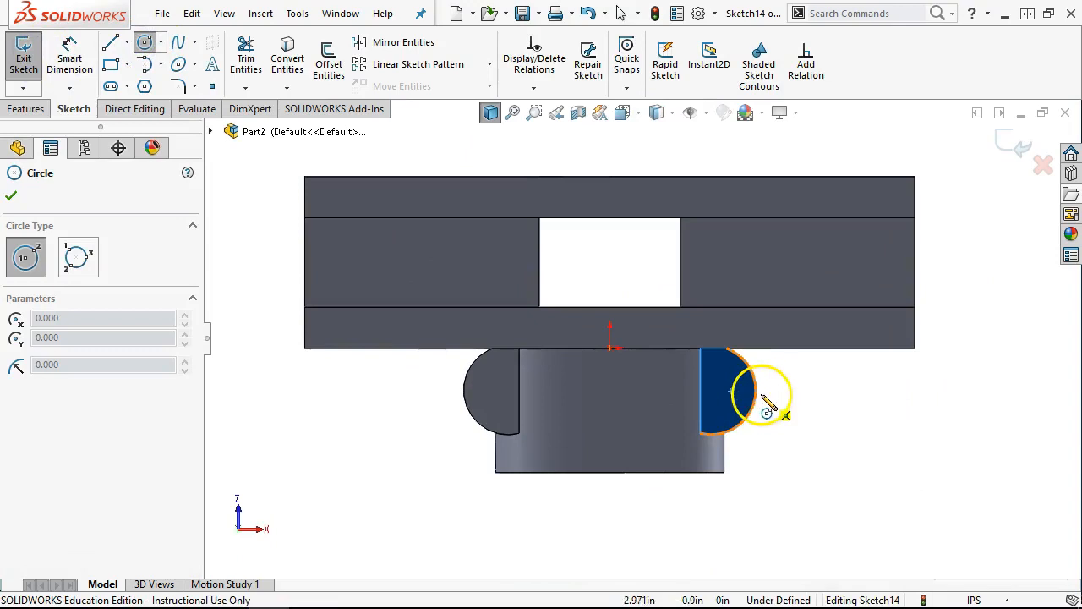
pyautogui.click(711, 389)
pyautogui.click(759, 421)
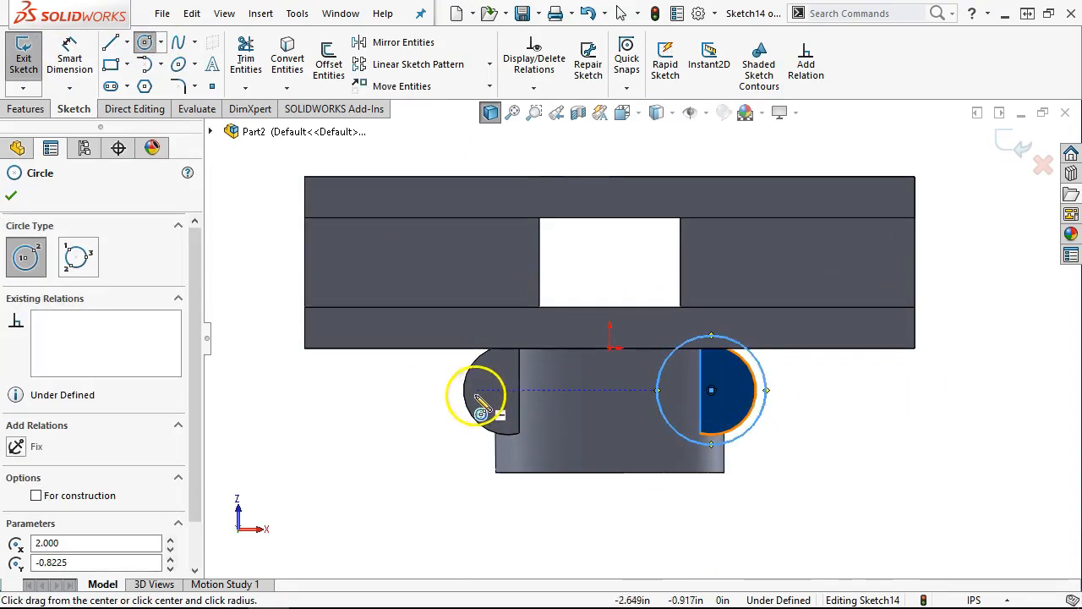
pyautogui.click(508, 390)
pyautogui.click(468, 430)
pyautogui.rightClick(467, 431)
pyautogui.click(461, 412)
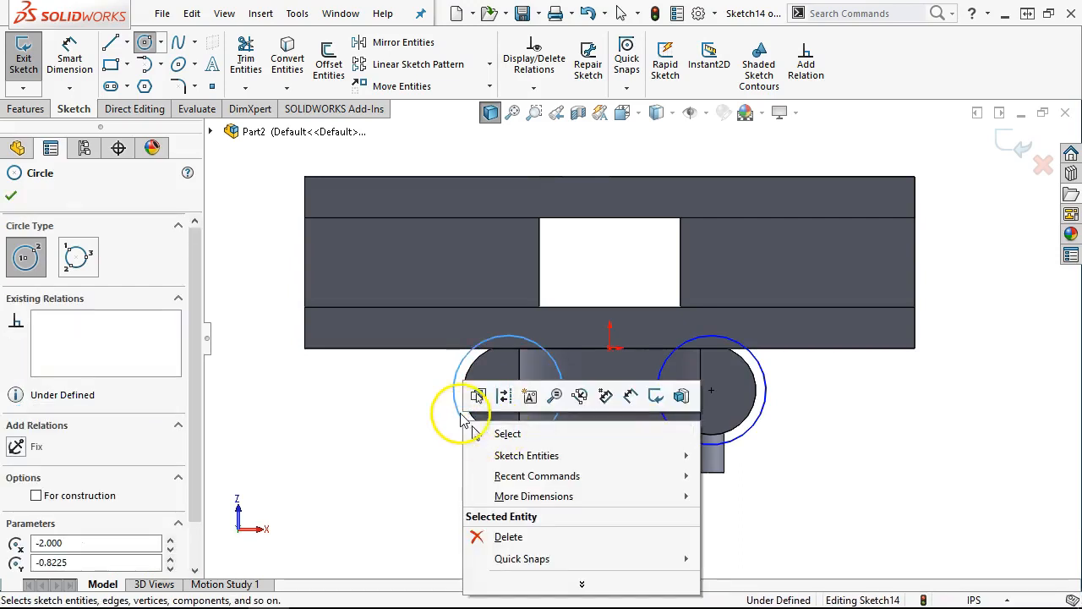
pyautogui.press('Escape')
# Make each of the two circles coradial with the rounded bottom edge of its vertical boss
pyautogui.click(460, 413)
pyautogui.keyDown('ctrl'); pyautogui.click(475, 412); pyautogui.keyUp('ctrl')
pyautogui.click(438, 390)
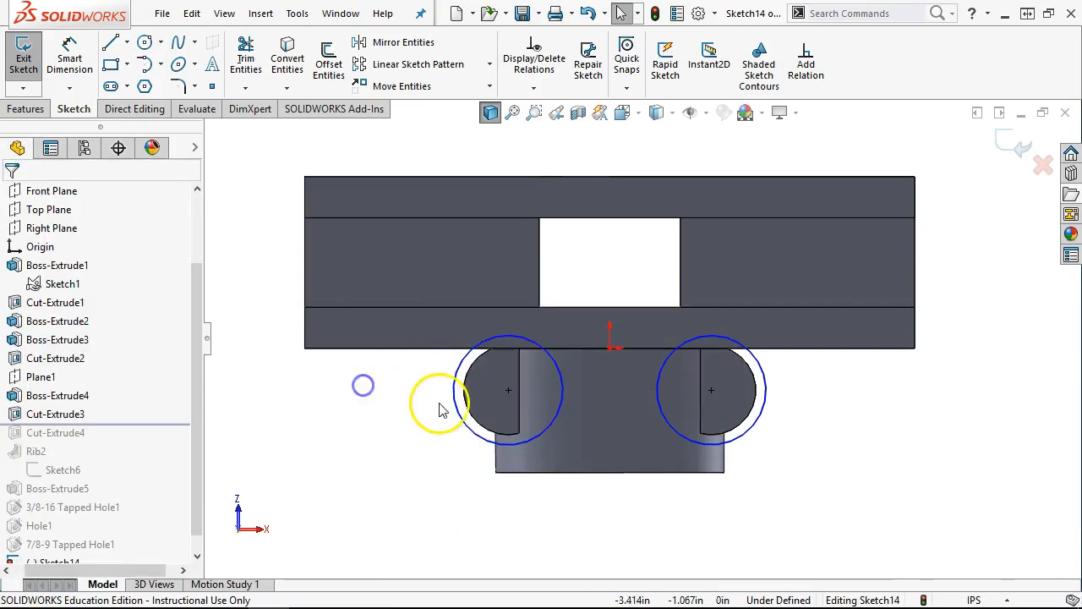
pyautogui.click(463, 427)
pyautogui.keyDown('ctrl'); pyautogui.click(459, 422); pyautogui.keyUp('ctrl')
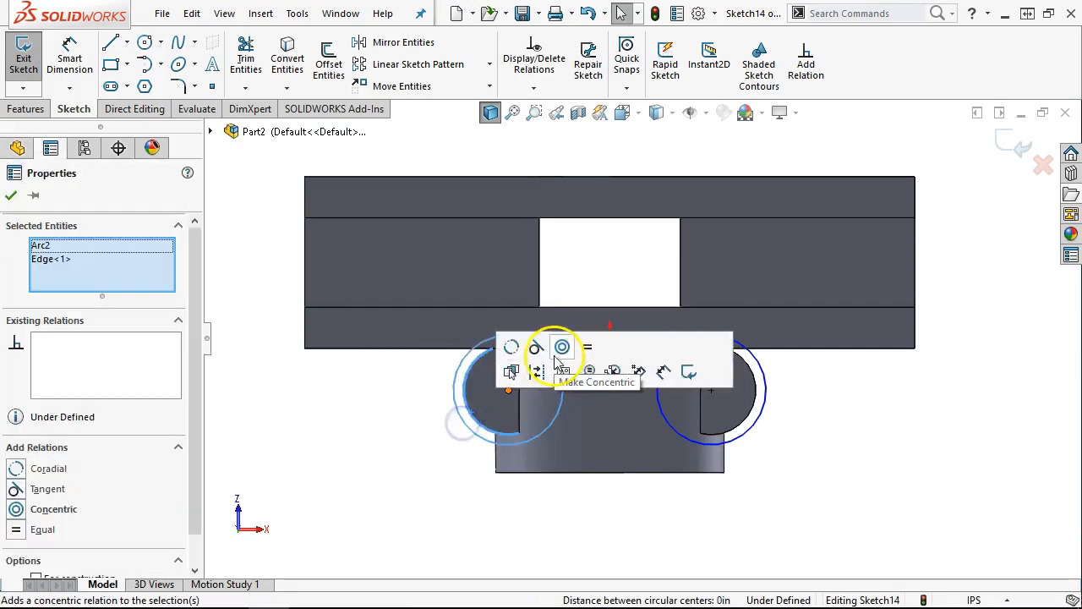
pyautogui.click(510, 346)
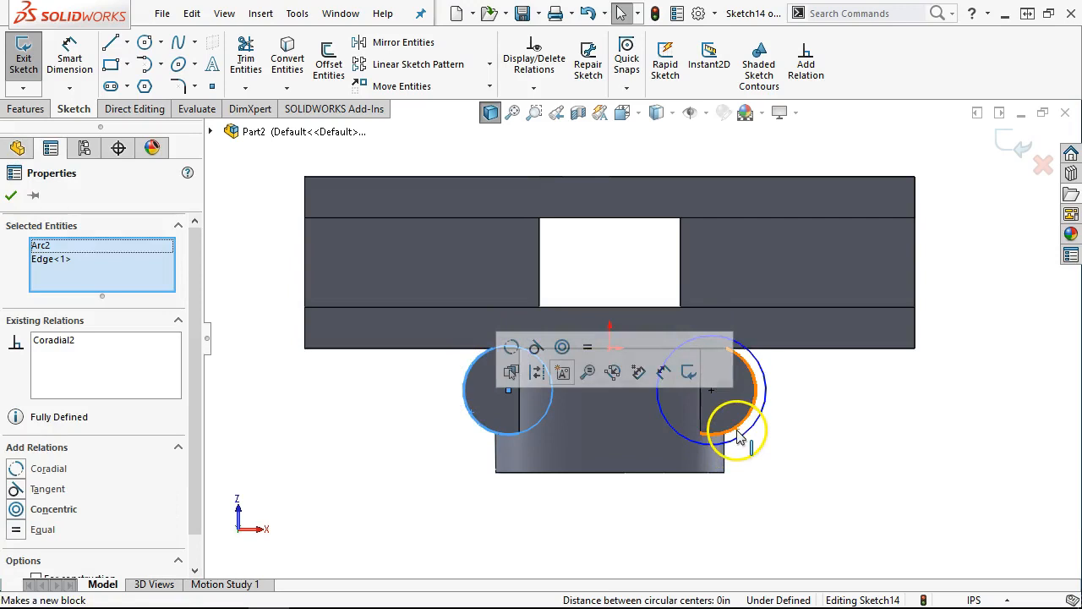
pyautogui.click(738, 435)
pyautogui.keyDown('ctrl'); pyautogui.click(740, 445); pyautogui.keyUp('ctrl')
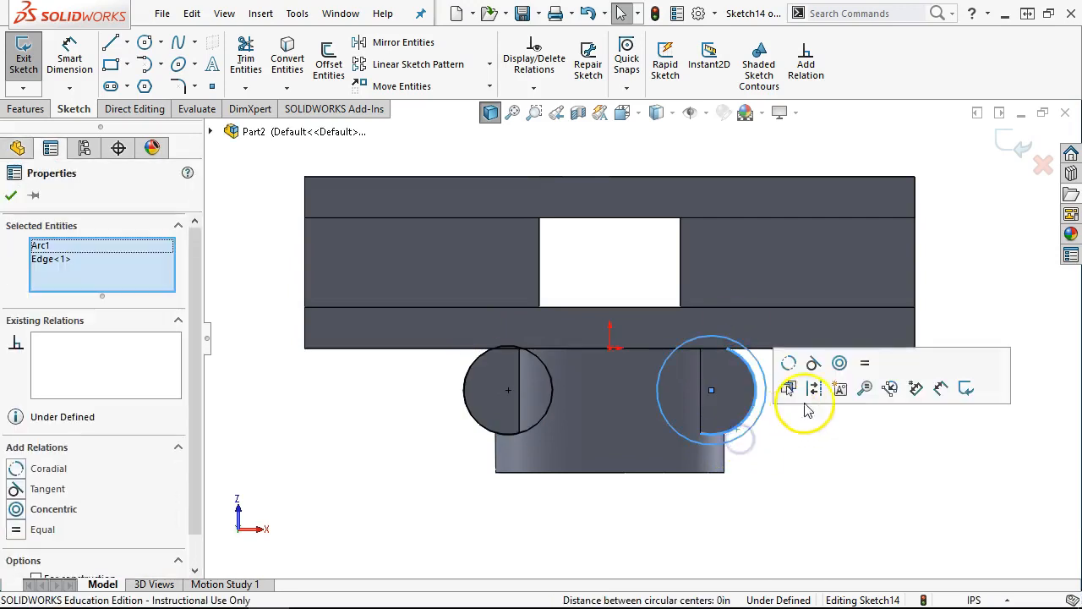
pyautogui.click(788, 363)
# Cut the two circles Through All in the reversed direction, downward from the vertical bosses' bottom faces
pyautogui.moveTo(827, 438)
pyautogui.mouseDown(button='middle')
pyautogui.moveTo(797, 464)
pyautogui.moveTo(702, 444)
pyautogui.mouseUp(button='middle')
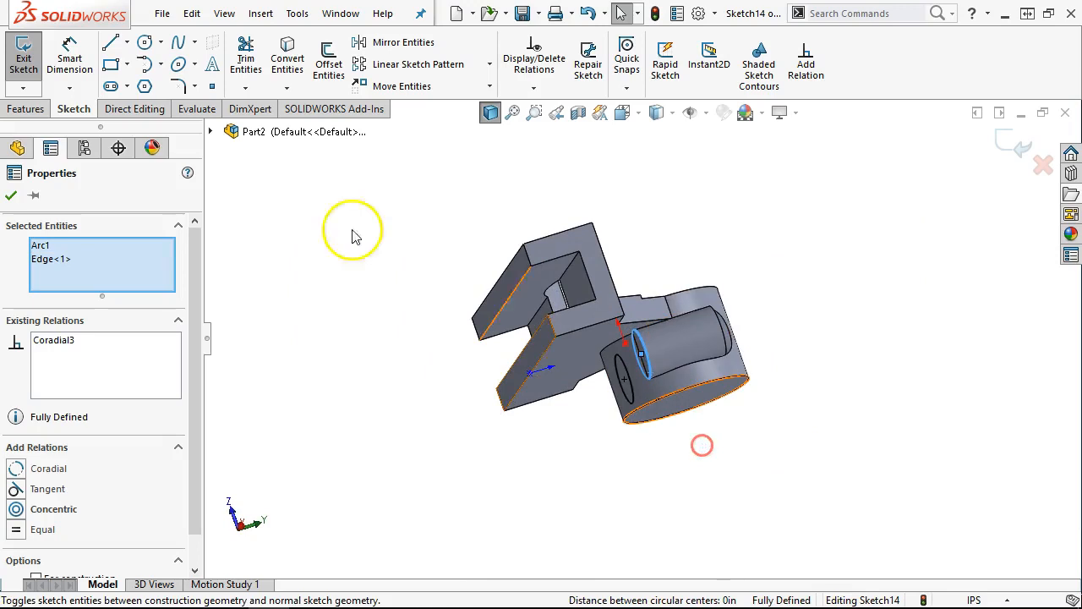
pyautogui.click(25, 109)
pyautogui.click(256, 59)
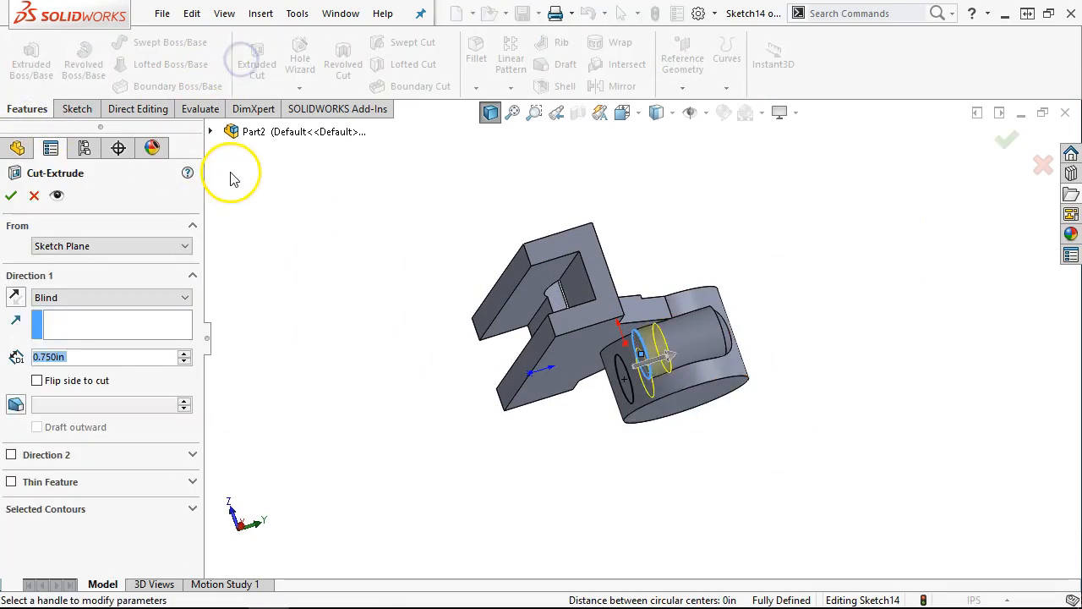
pyautogui.click(15, 297)
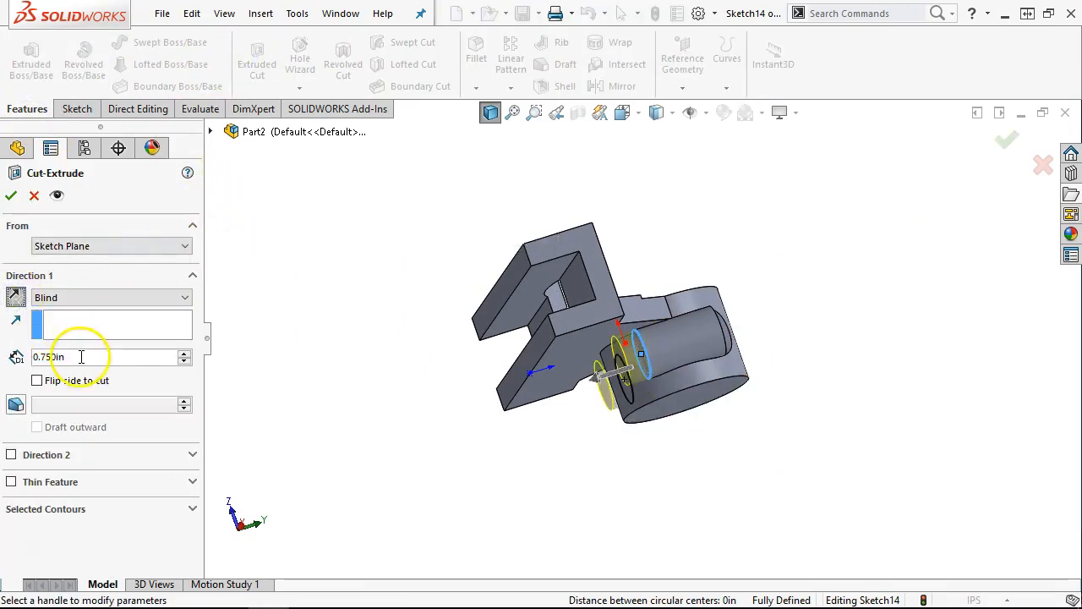
pyautogui.click(73, 296)
pyautogui.click(73, 320)
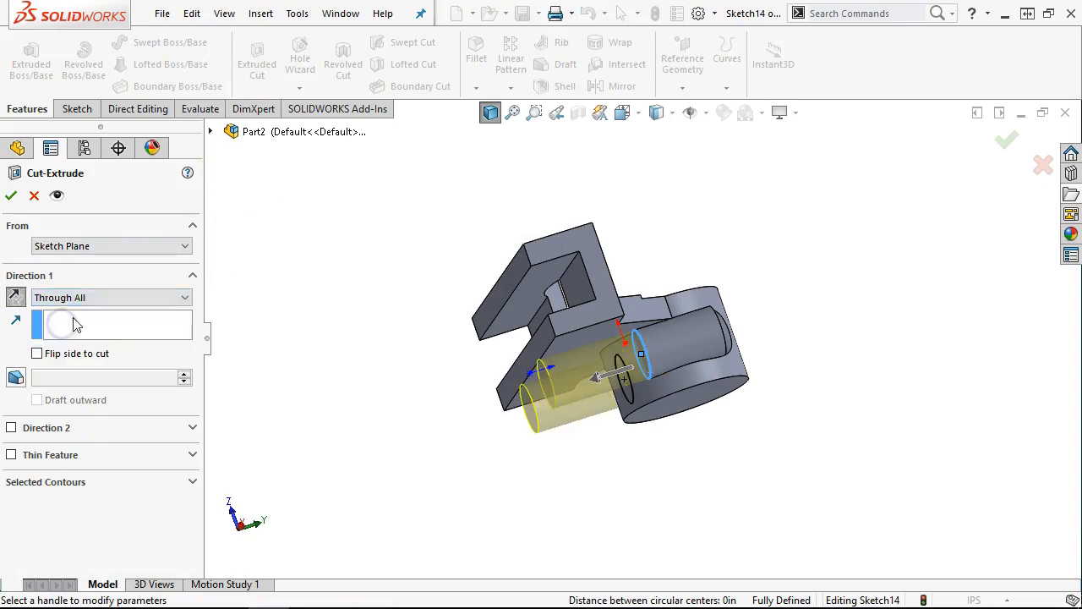
pyautogui.click(11, 197)
# Examine the cut beneath the vertical bosses from below, behind and the upper sides of the bracket
pyautogui.moveTo(259, 283); pyautogui.dragTo(237, 177, button='middle')
pyautogui.moveTo(339, 315); pyautogui.dragTo(386, 300, button='middle')
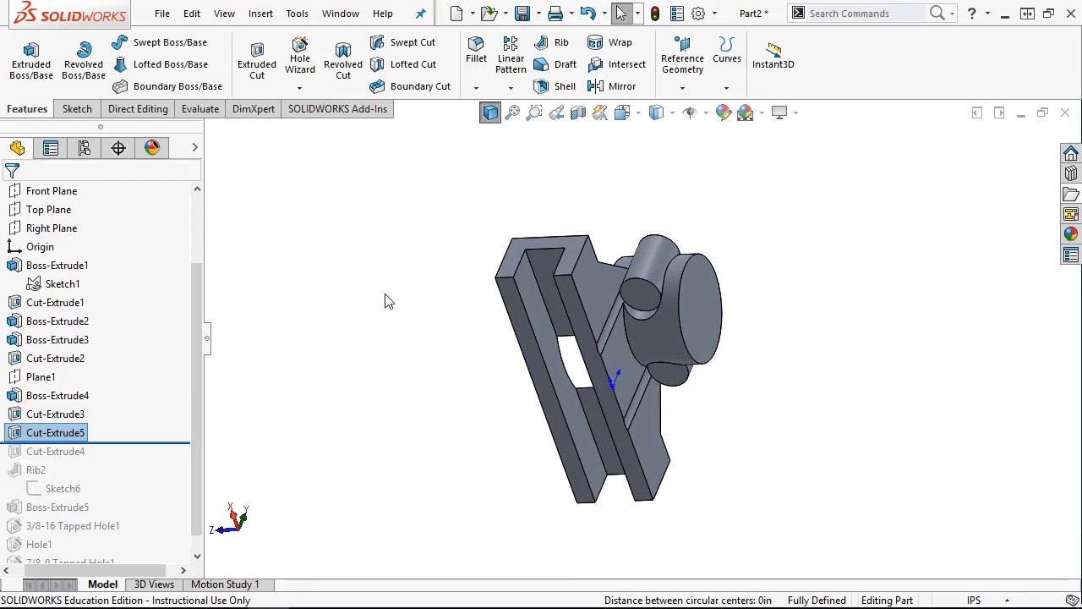
pyautogui.moveTo(655, 337); pyautogui.dragTo(618, 298, button='middle')
pyautogui.moveTo(635, 336); pyautogui.dragTo(674, 267, button='middle')
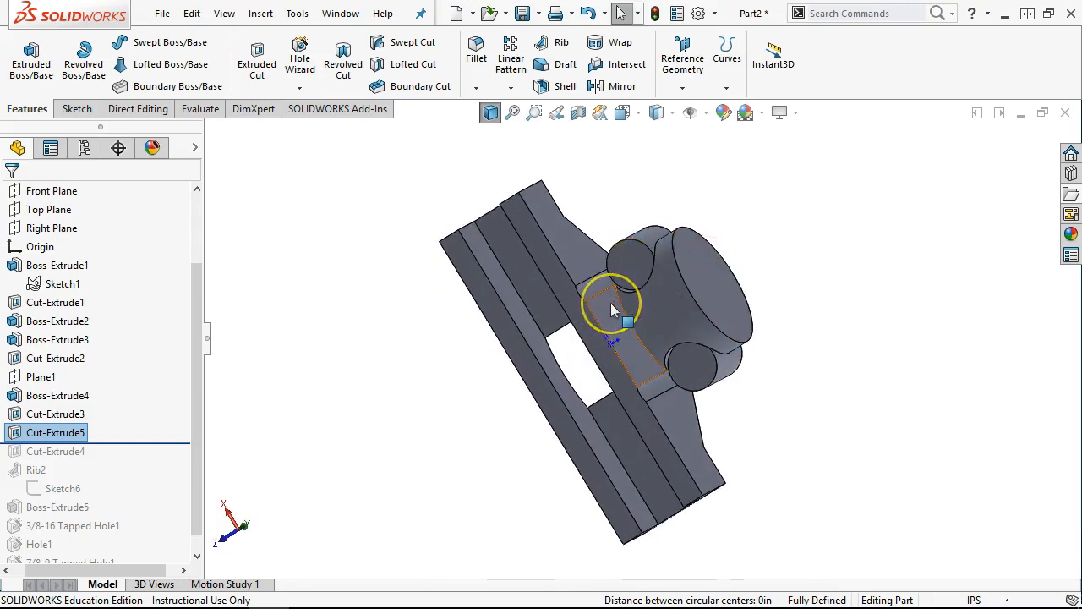
pyautogui.moveTo(633, 304); pyautogui.dragTo(684, 501, button='middle')
pyautogui.scroll(-4, 619, 328)
pyautogui.scroll(3, 680, 355)
pyautogui.moveTo(681, 359); pyautogui.dragTo(694, 429, button='middle')
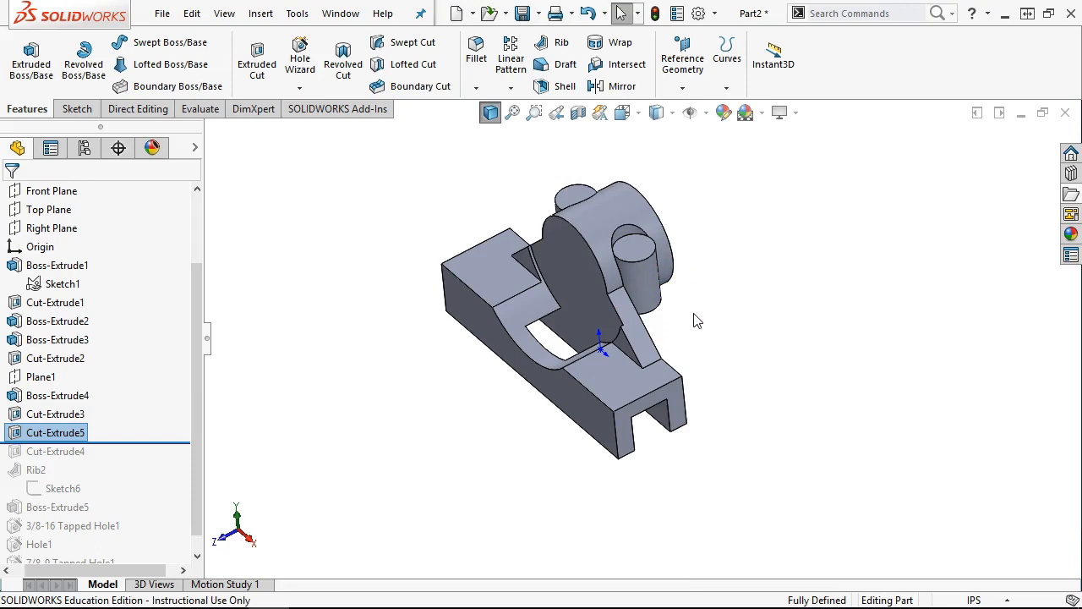
pyautogui.moveTo(708, 339); pyautogui.dragTo(610, 261, button='middle')
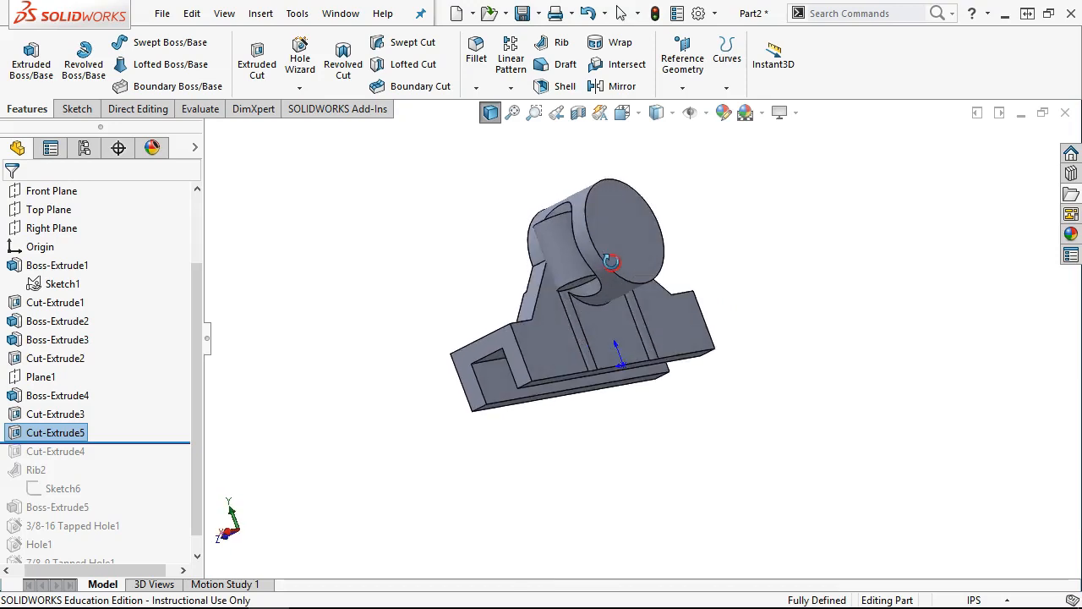
pyautogui.moveTo(623, 363); pyautogui.dragTo(789, 453, button='middle')
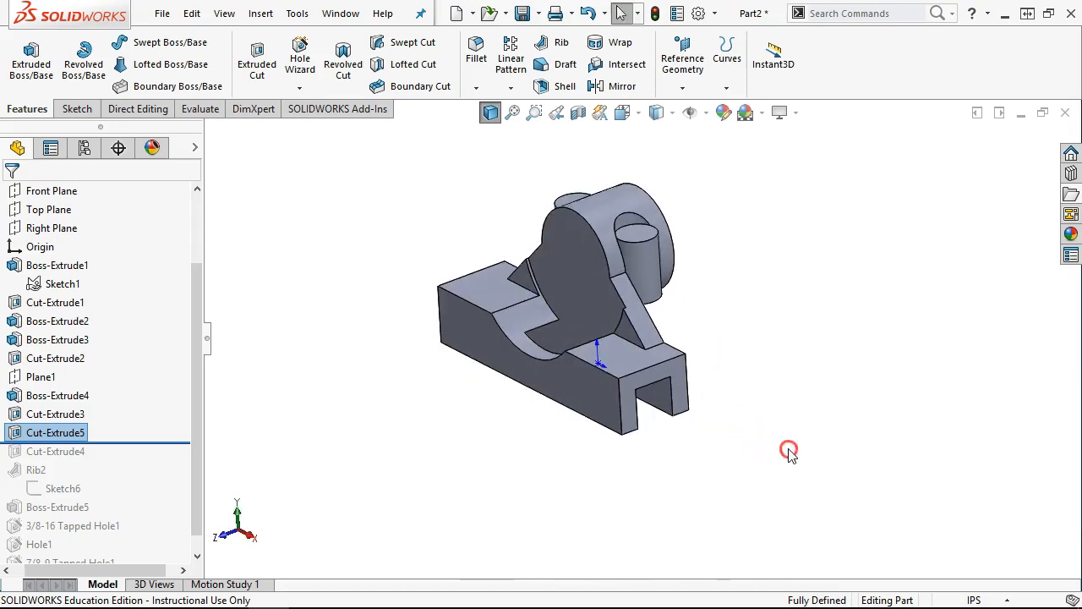
# Roll the feature history forward to the end and inspect the complete bracket from below and from the front
pyautogui.rightClick(137, 446)
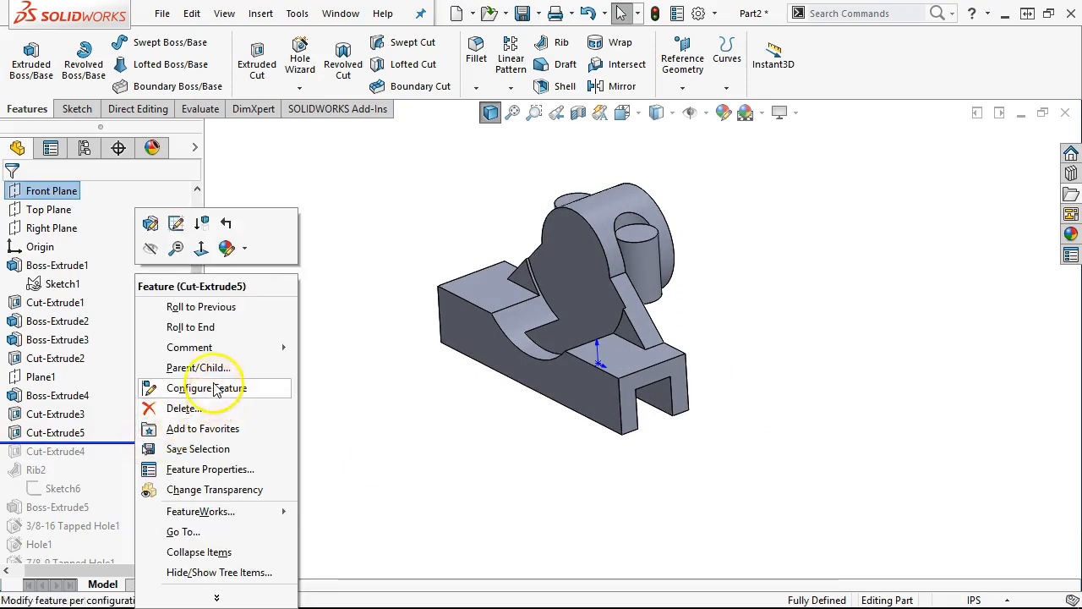
pyautogui.click(190, 326)
pyautogui.moveTo(654, 362); pyautogui.dragTo(588, 229, button='middle')
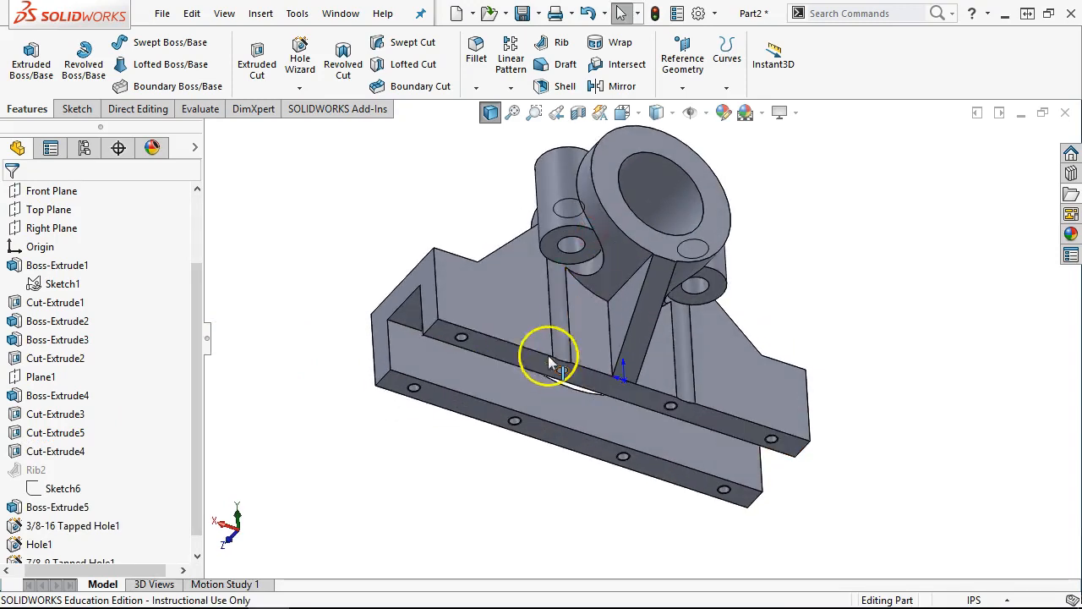
pyautogui.moveTo(592, 237); pyautogui.dragTo(666, 218, button='middle')
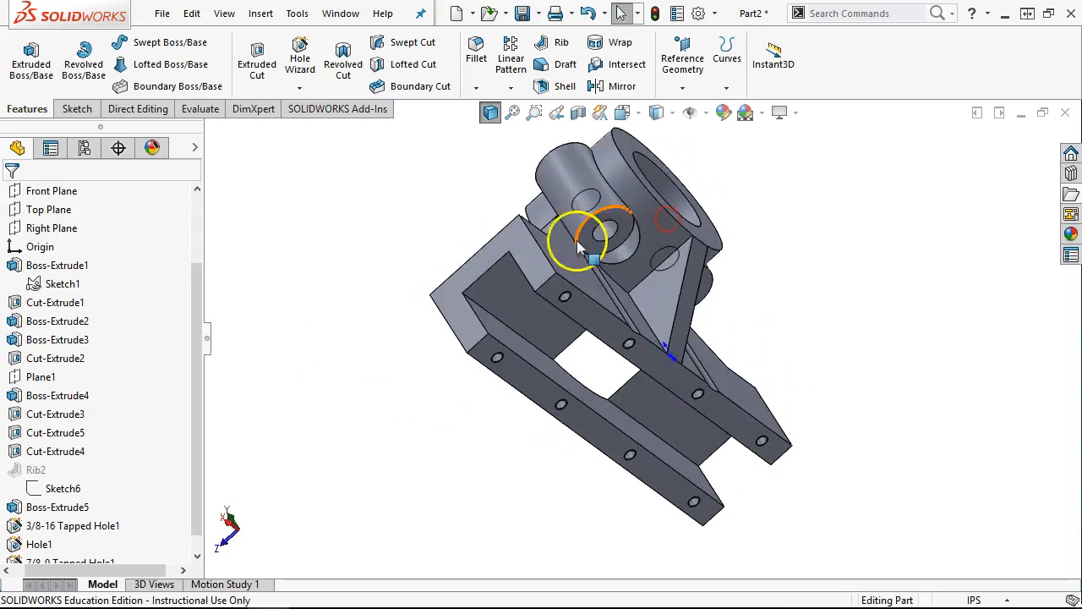
pyautogui.moveTo(727, 330); pyautogui.dragTo(871, 431, button='middle')
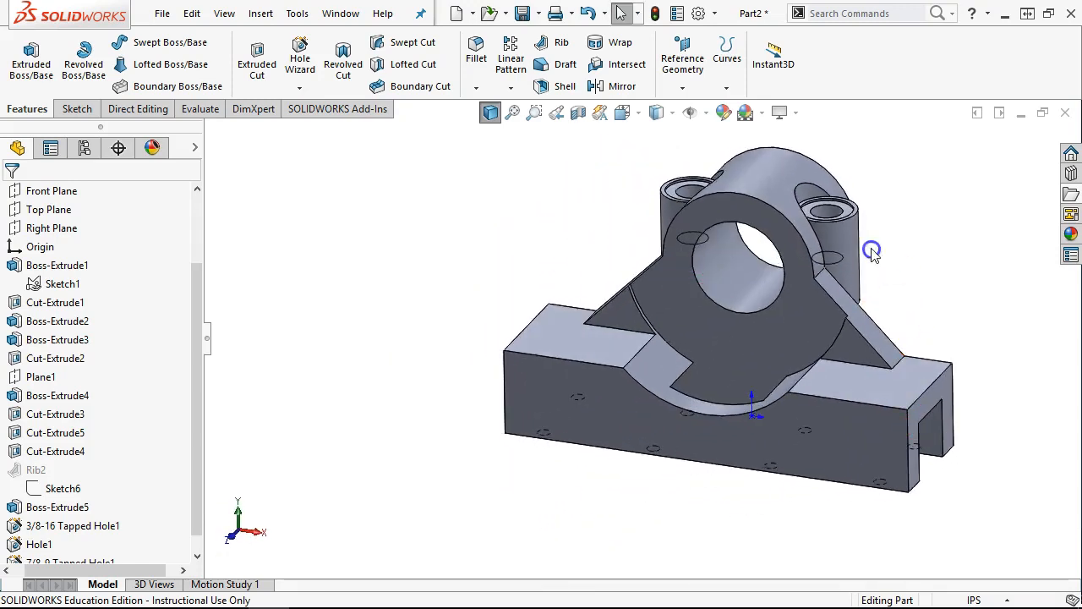
# Show the bracket in the Front view and save the part as 13-19 on the E: drive
pyautogui.hotkey('ctrl', '1')
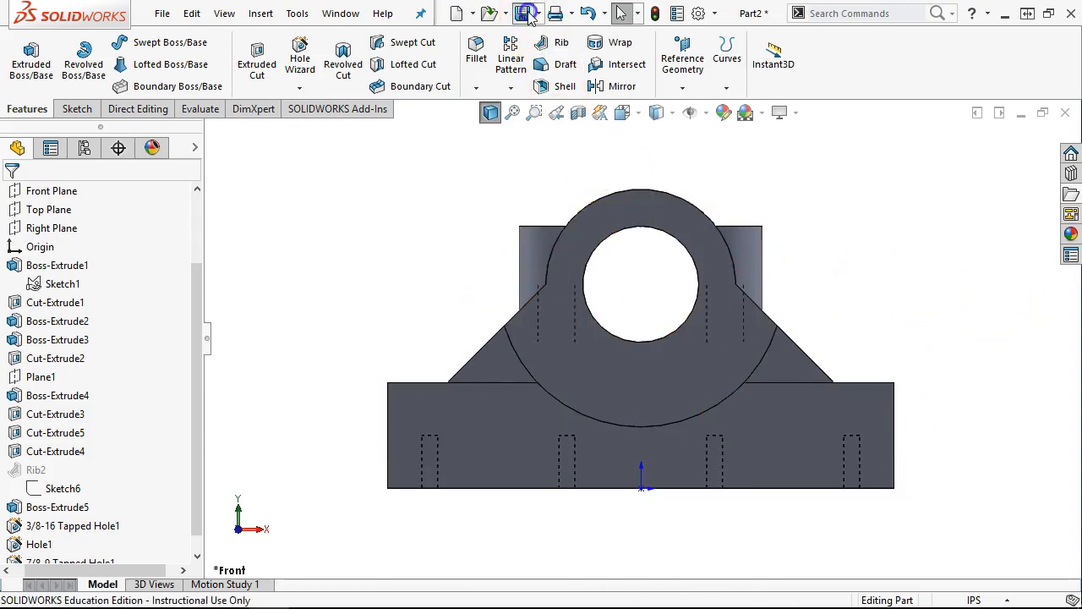
pyautogui.hotkey('ctrl', 's')
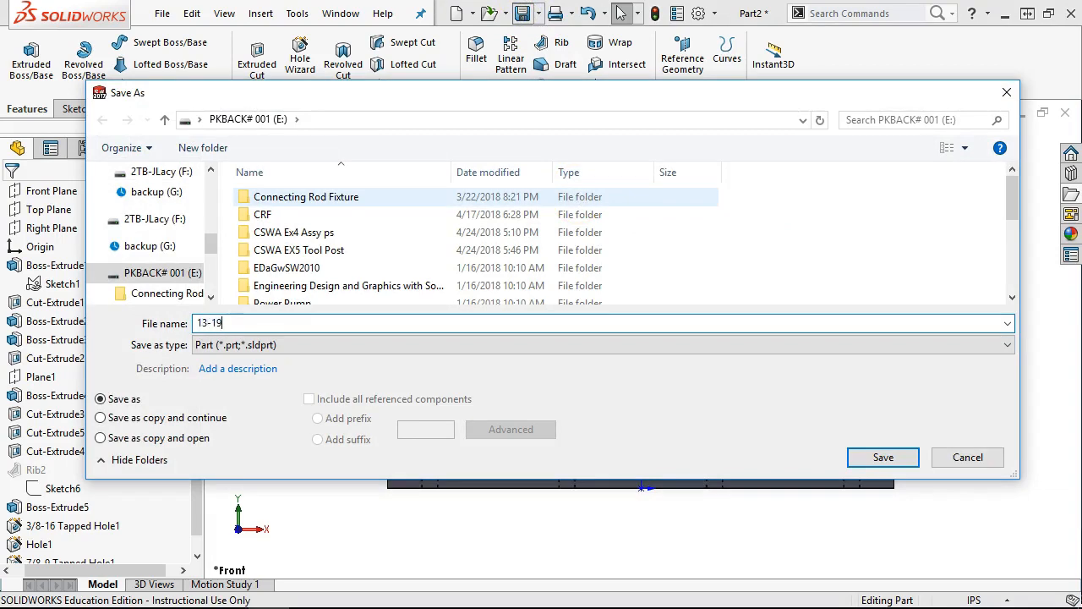
pyautogui.click(870, 455)
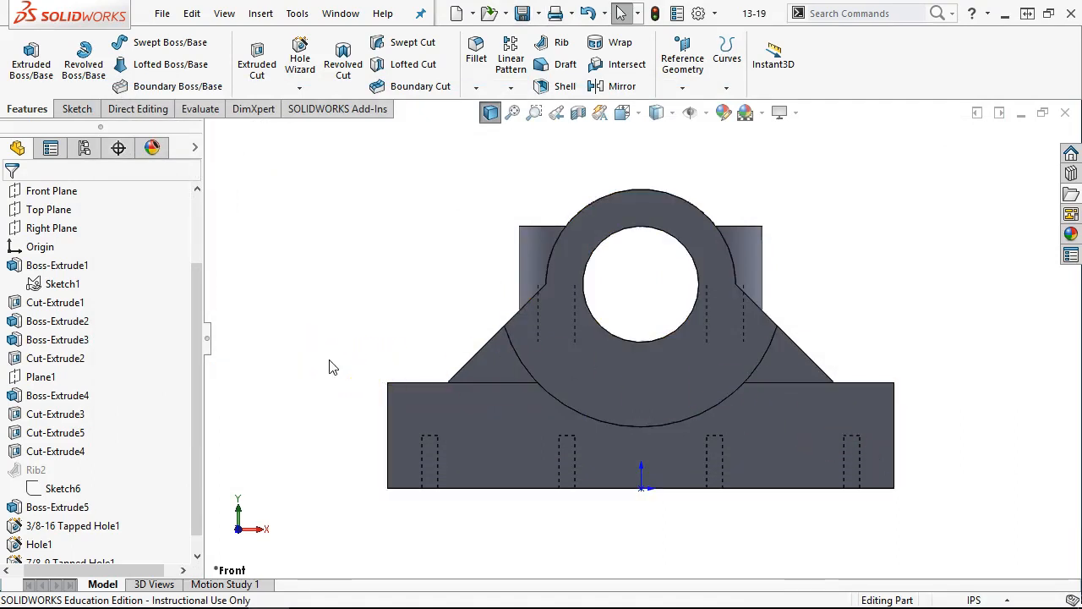
# Chamfer the front and rear circular edges of the large horizontal bore at 0.125 in and 45 degrees
pyautogui.moveTo(439, 270); pyautogui.dragTo(358, 342, button='middle')
pyautogui.moveTo(620, 340); pyautogui.dragTo(755, 302, button='middle')
pyautogui.keyDown('ctrl'); pyautogui.click(738, 290); pyautogui.keyUp('ctrl')
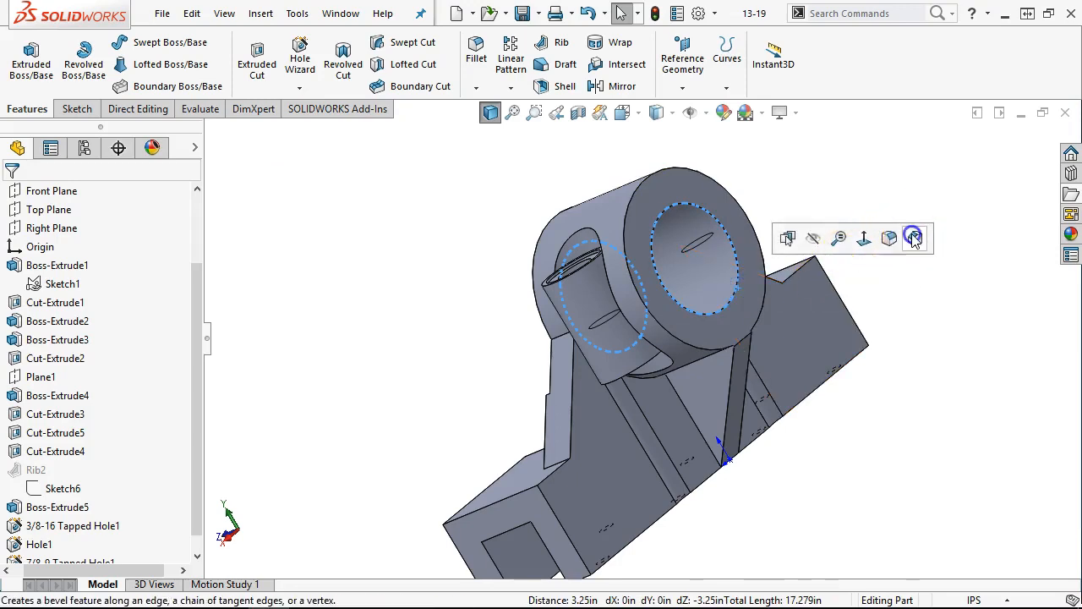
pyautogui.click(913, 238)
pyautogui.write('125')
pyautogui.press('Return')
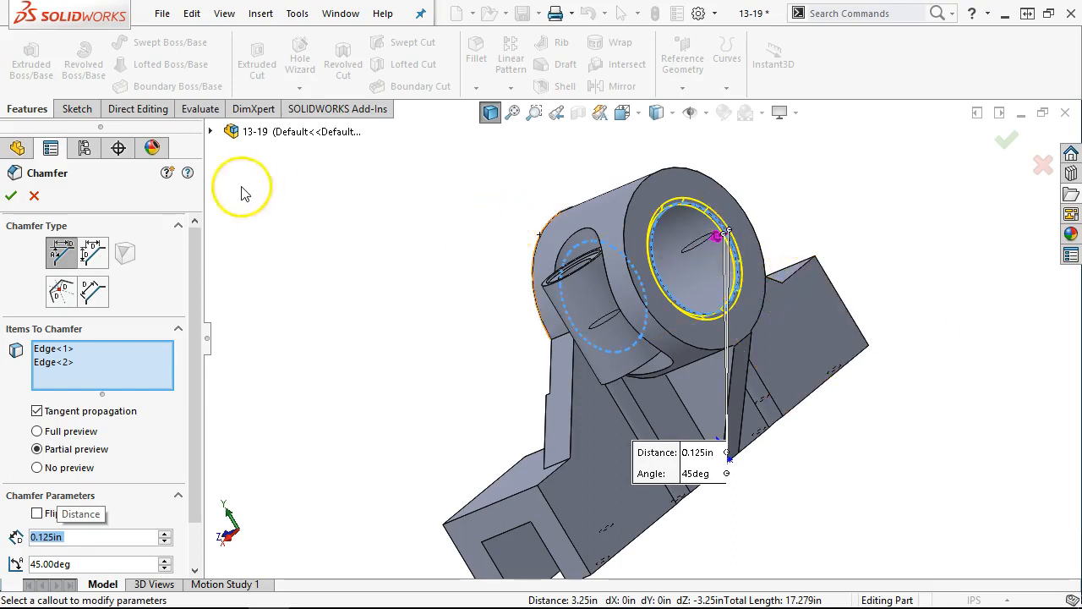
pyautogui.click(11, 195)
pyautogui.moveTo(263, 271); pyautogui.dragTo(386, 227, button='middle')
pyautogui.click(386, 227)
pyautogui.hotkey('ctrl', '1')
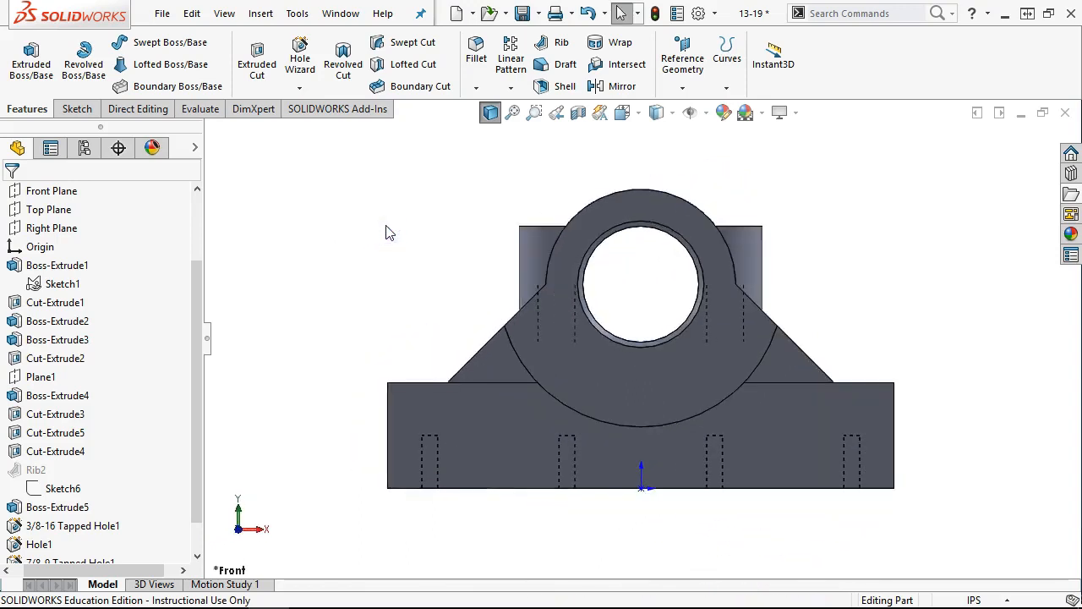
pyautogui.moveTo(479, 212); pyautogui.dragTo(661, 204, button='middle')
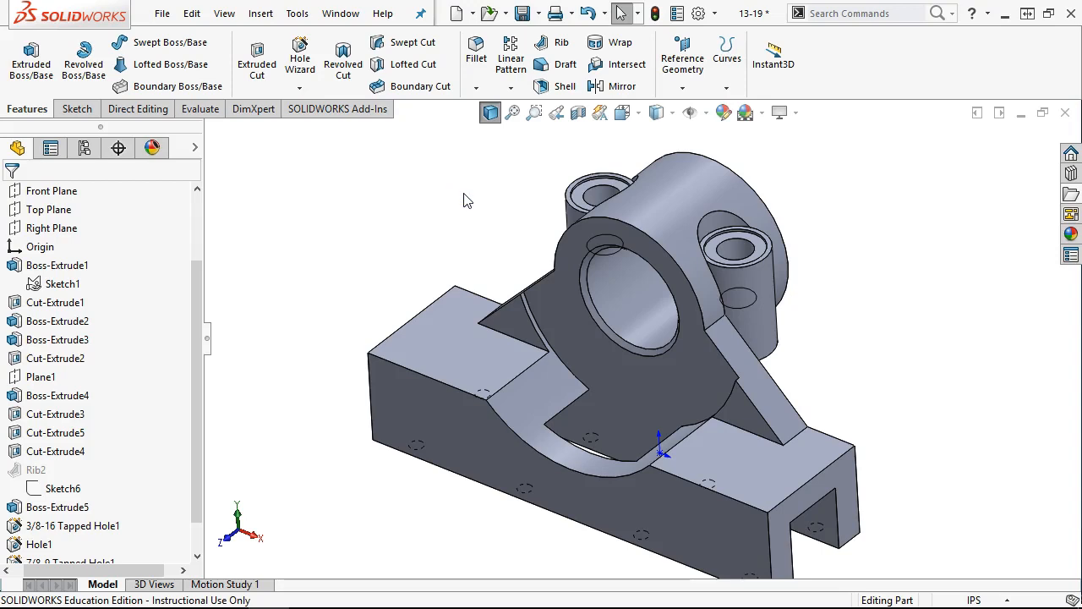
pyautogui.hotkey('ctrl', '1')
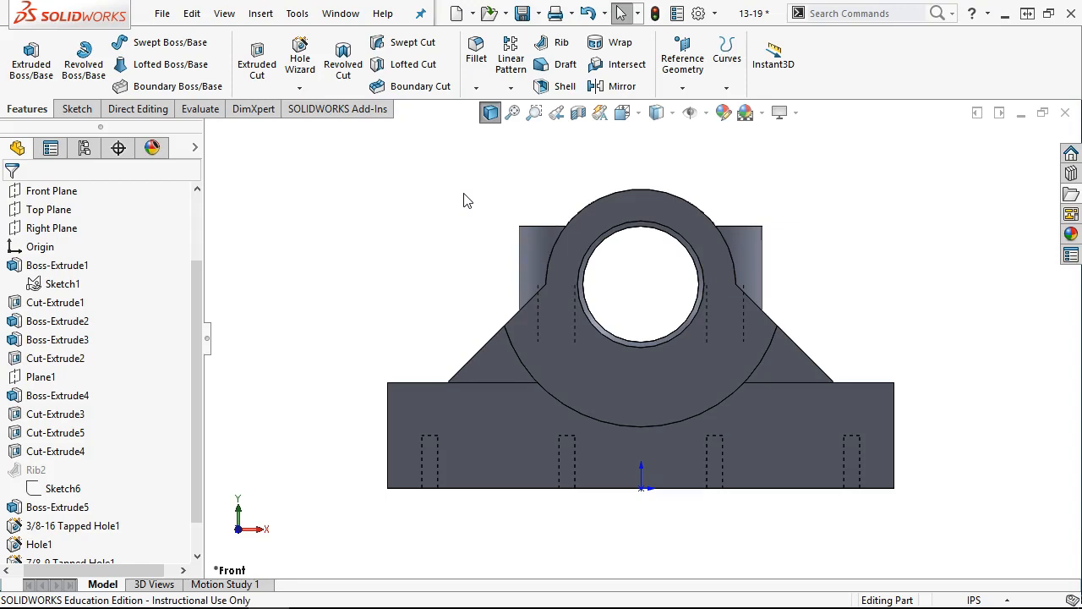
# Start a sketch on the front face around the large bore and draw a horizontal line across it, extending past both vertical bosses
pyautogui.click(441, 192)
pyautogui.click(52, 191)
pyautogui.moveTo(198, 261); pyautogui.dragTo(197, 241)
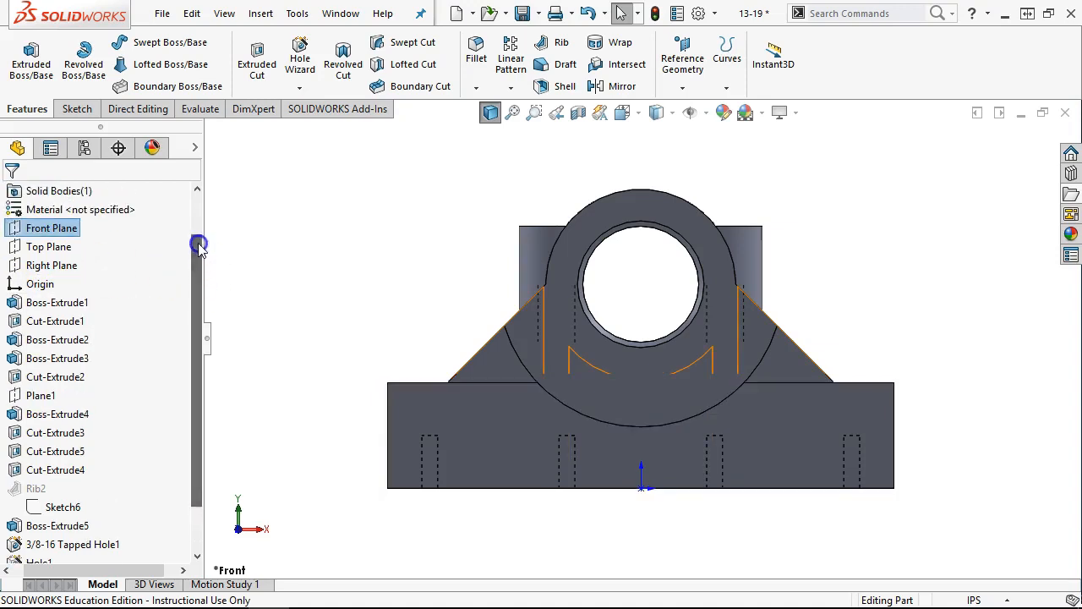
pyautogui.click(41, 232)
pyautogui.click(567, 268)
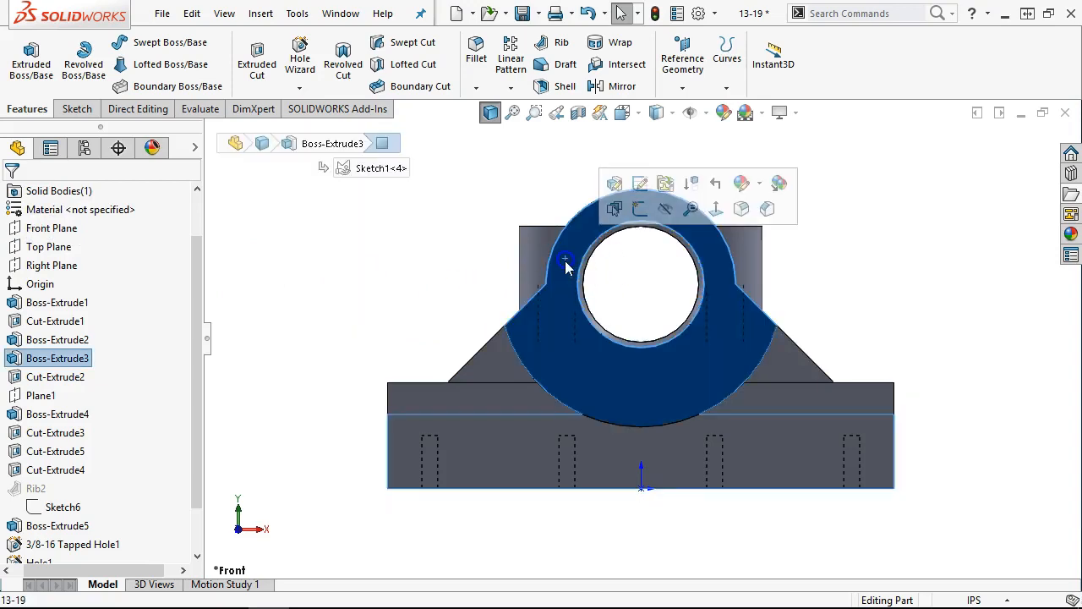
pyautogui.click(639, 208)
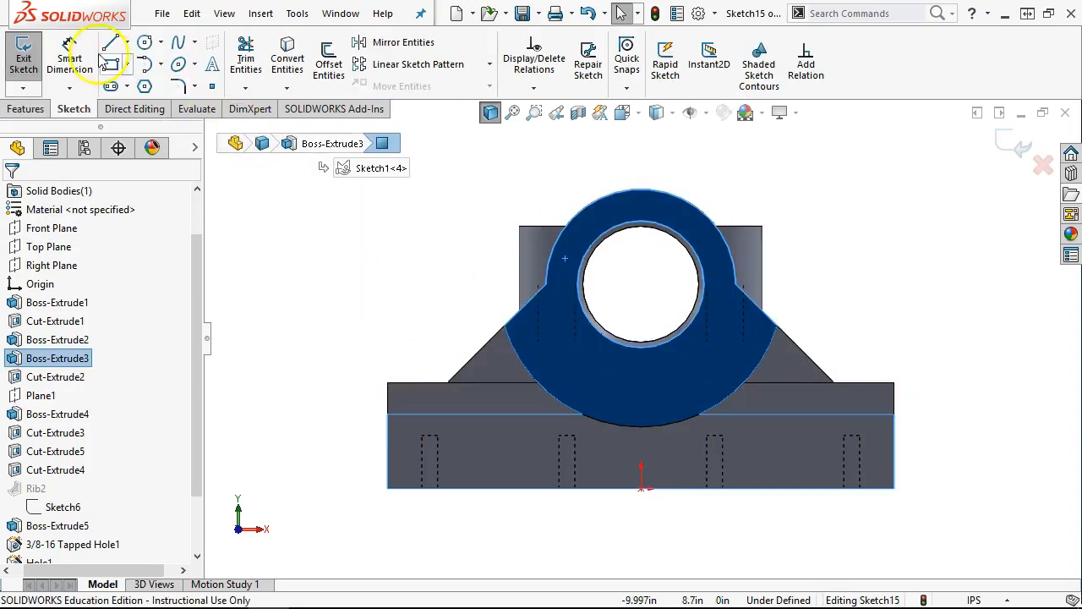
pyautogui.click(108, 45)
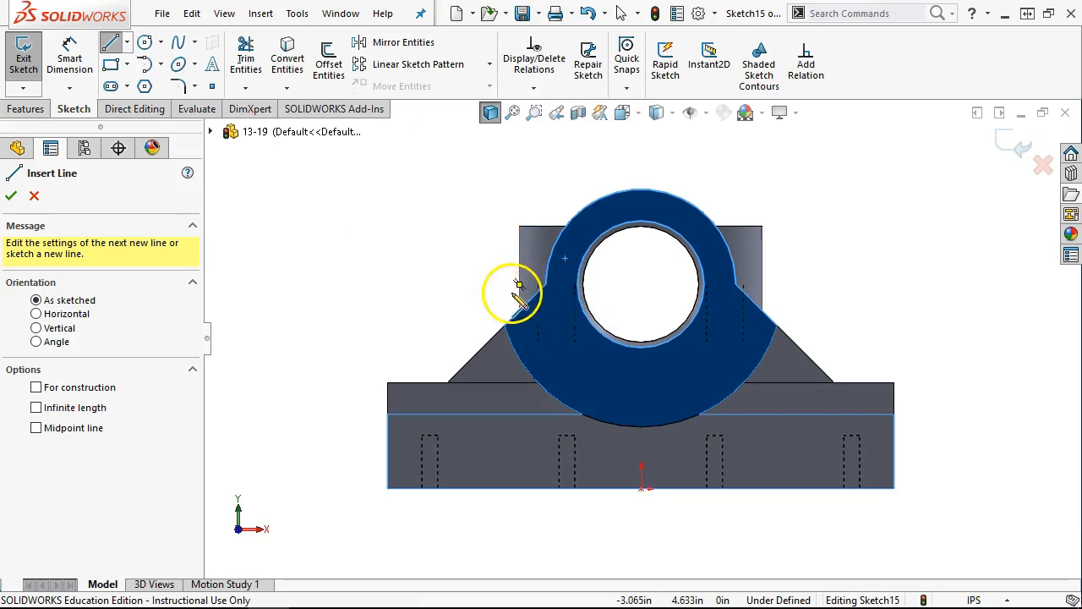
pyautogui.click(518, 284)
pyautogui.click(834, 284)
pyautogui.rightClick(797, 241)
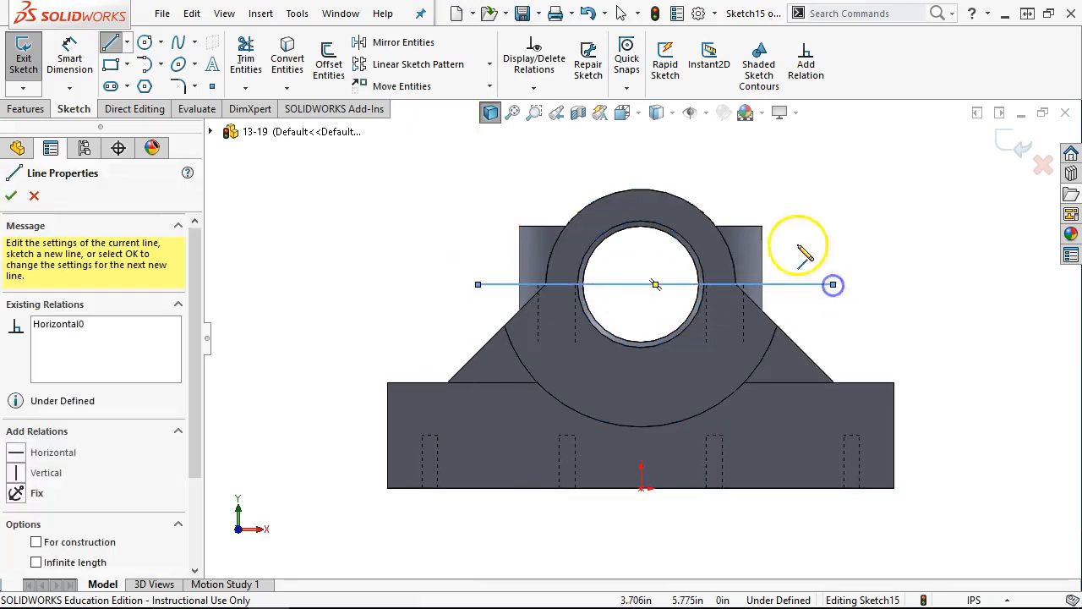
pyautogui.click(828, 256)
# Show Sketch1 and make the horizontal line coincident with its centre point at the bore axis
pyautogui.moveTo(747, 258); pyautogui.dragTo(656, 289, button='middle')
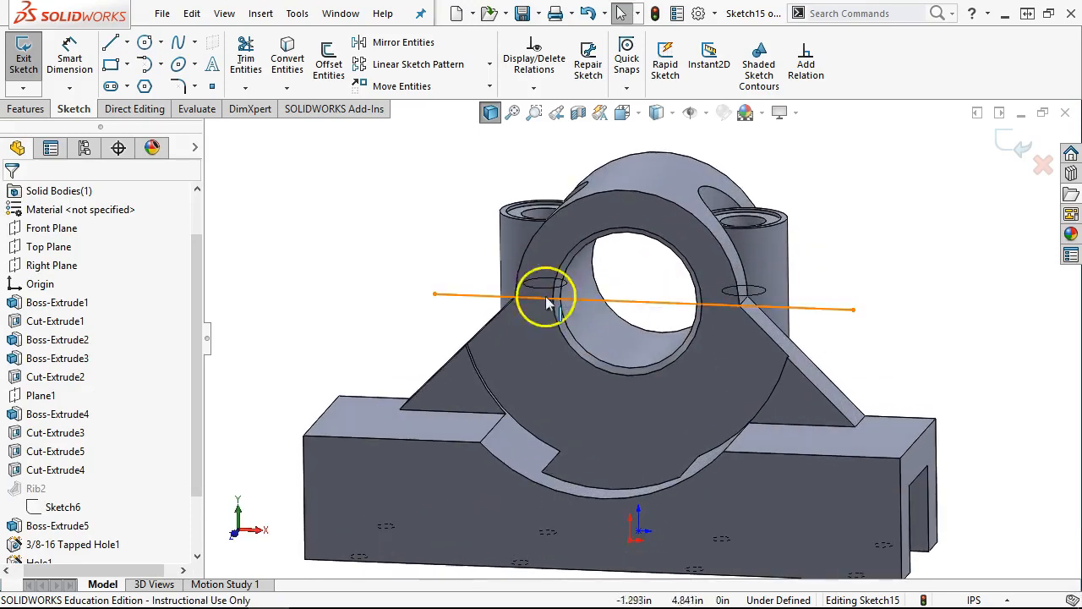
pyautogui.click(7, 303)
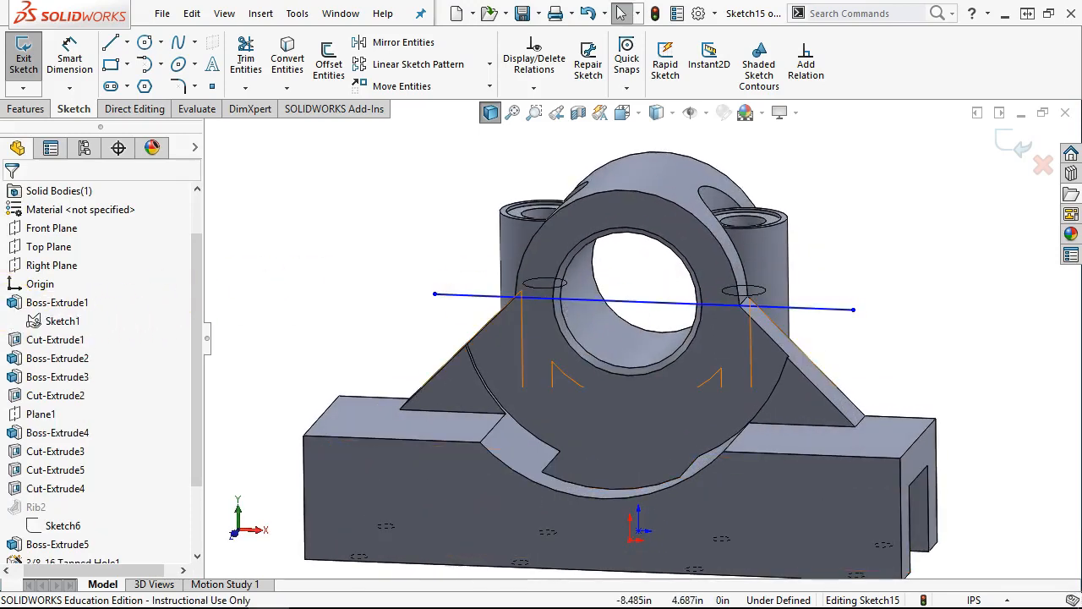
pyautogui.rightClick(35, 321)
pyautogui.click(68, 297)
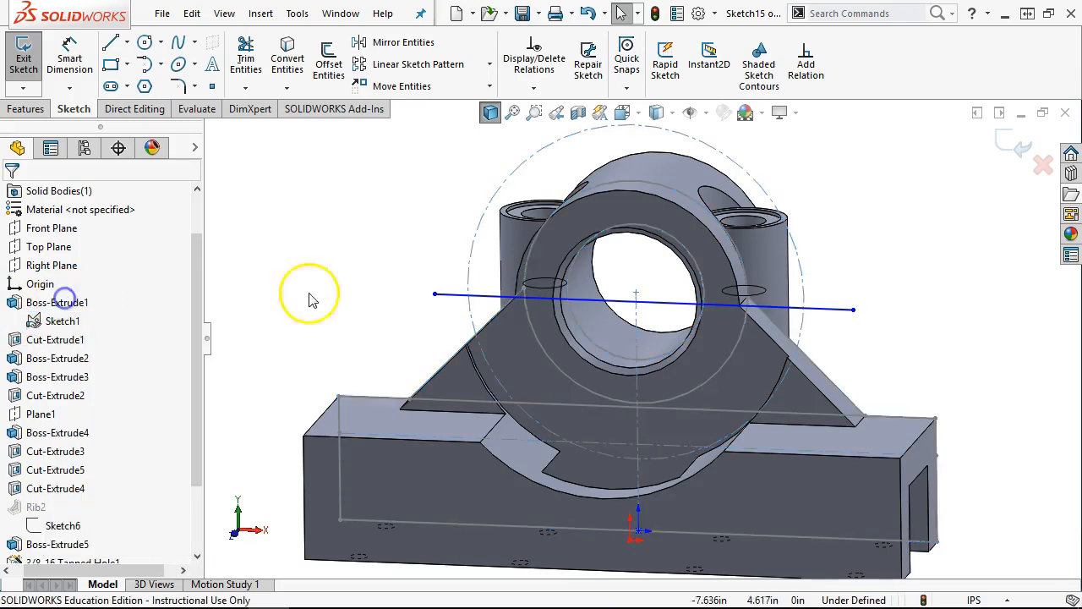
pyautogui.click(635, 294)
pyautogui.keyDown('ctrl'); pyautogui.click(647, 301); pyautogui.keyUp('ctrl')
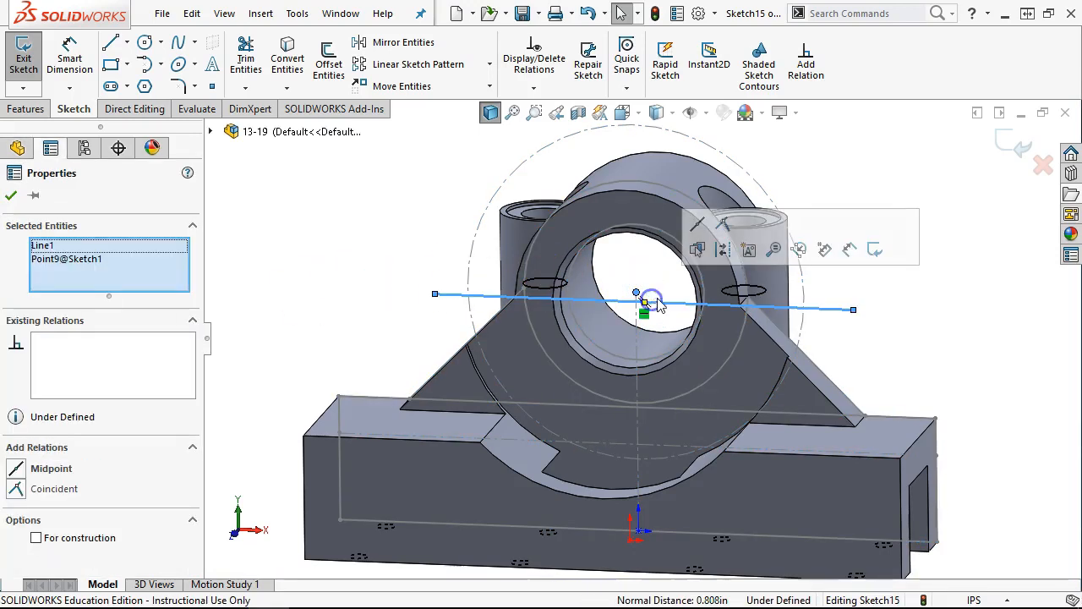
pyautogui.click(721, 224)
pyautogui.click(362, 267)
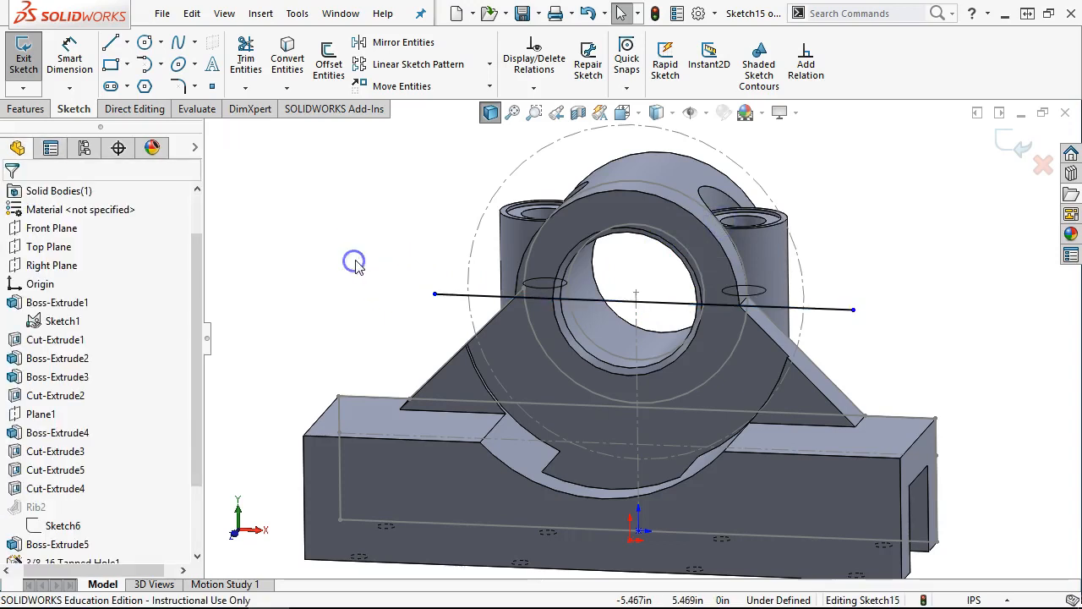
# Make the line's two endpoints coincident with the outer silhouette edges of the two vertical bosses
pyautogui.hotkey('ctrl', '1')
pyautogui.click(479, 308)
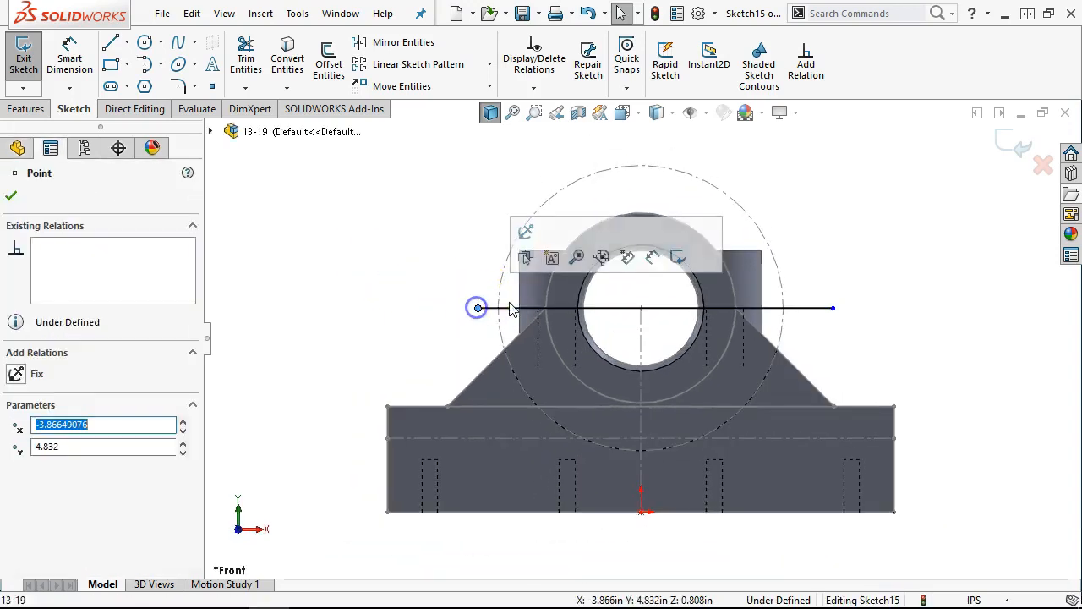
pyautogui.keyDown('ctrl'); pyautogui.click(519, 293); pyautogui.keyUp('ctrl')
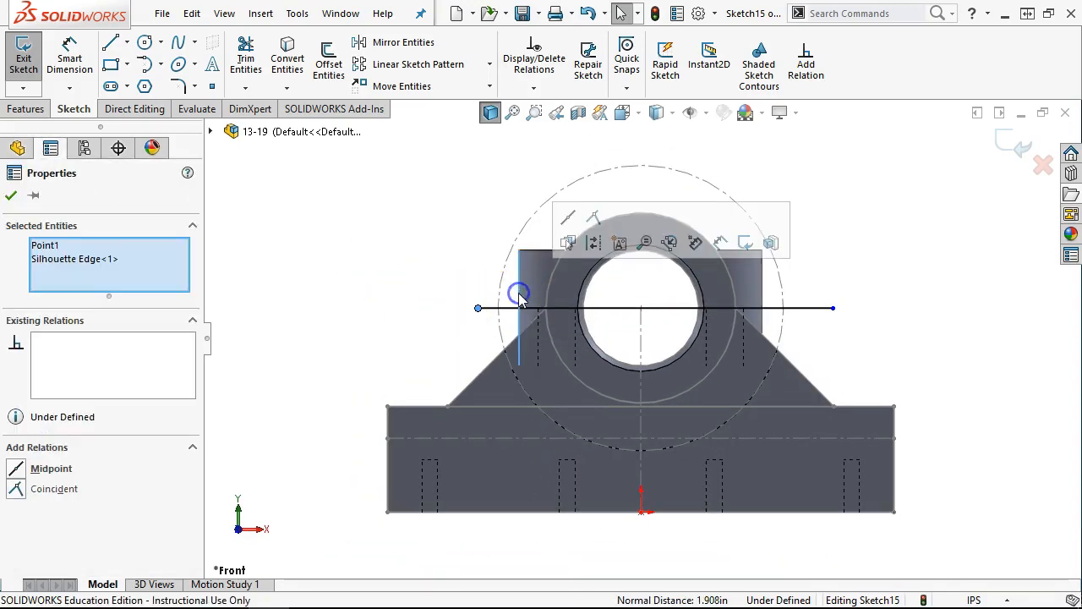
pyautogui.click(593, 218)
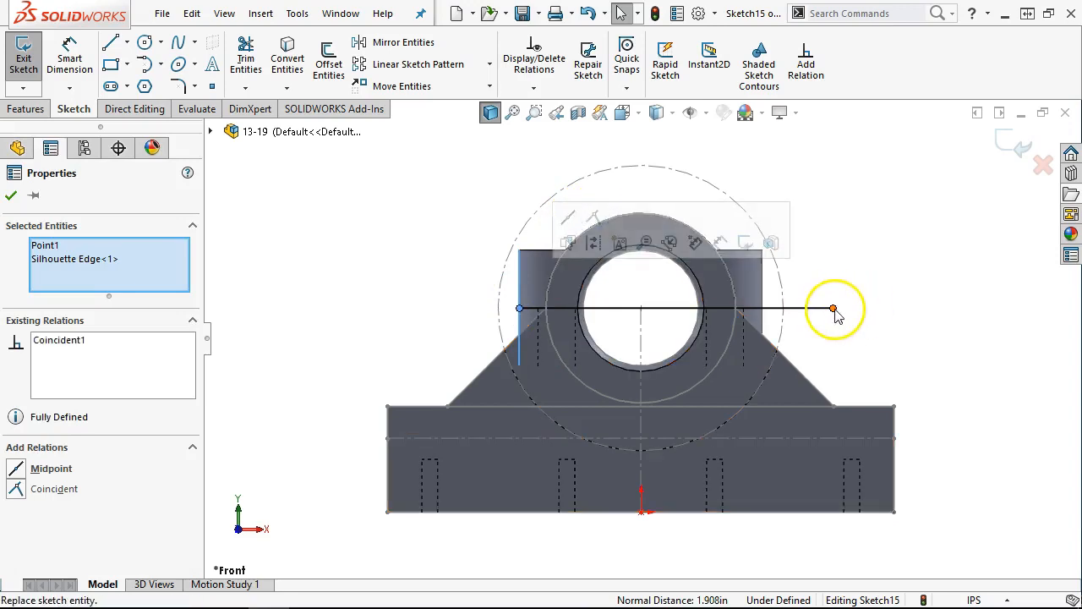
pyautogui.click(832, 307)
pyautogui.keyDown('ctrl'); pyautogui.click(758, 292); pyautogui.keyUp('ctrl')
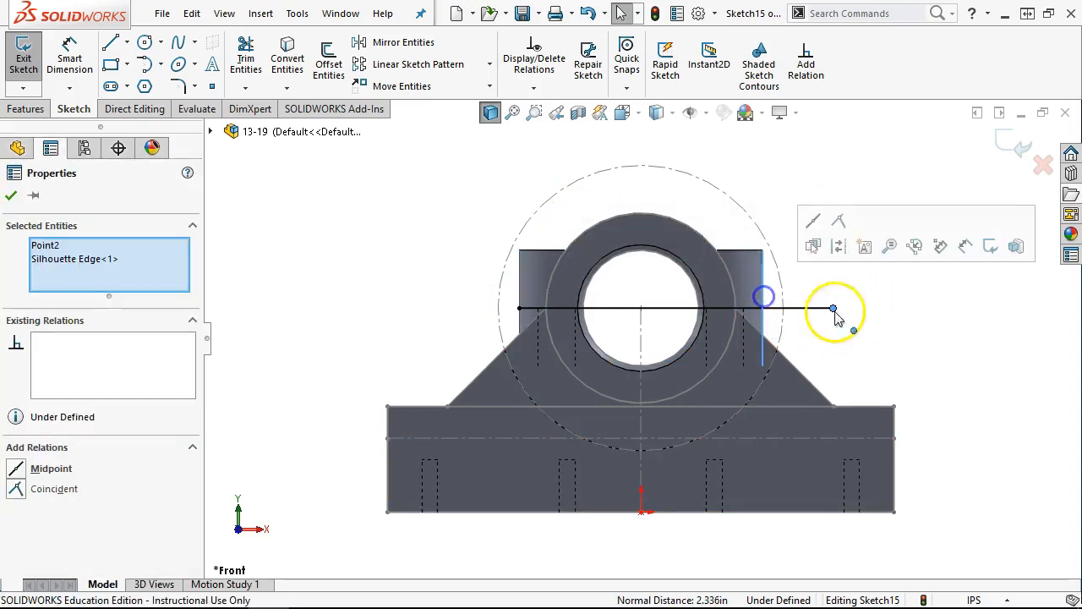
pyautogui.click(839, 226)
pyautogui.click(867, 302)
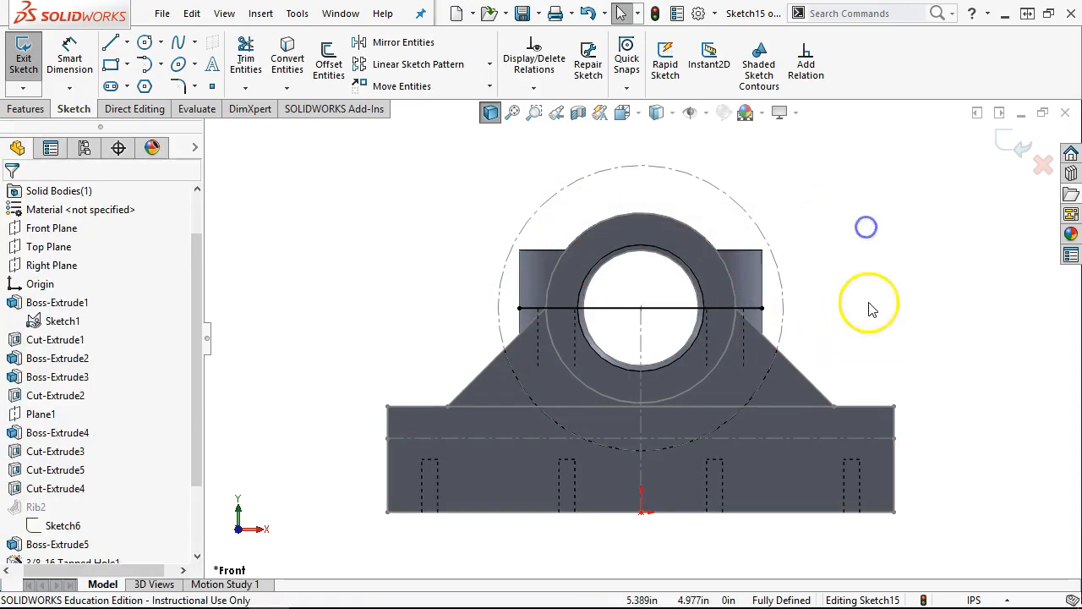
# Exit the line sketch and hide Sketch1
pyautogui.click(1011, 145)
pyautogui.moveTo(891, 258)
pyautogui.mouseDown(button='middle')
pyautogui.moveTo(855, 310)
pyautogui.moveTo(858, 350)
pyautogui.mouseUp(button='middle')
pyautogui.scroll(3, 34, 372)
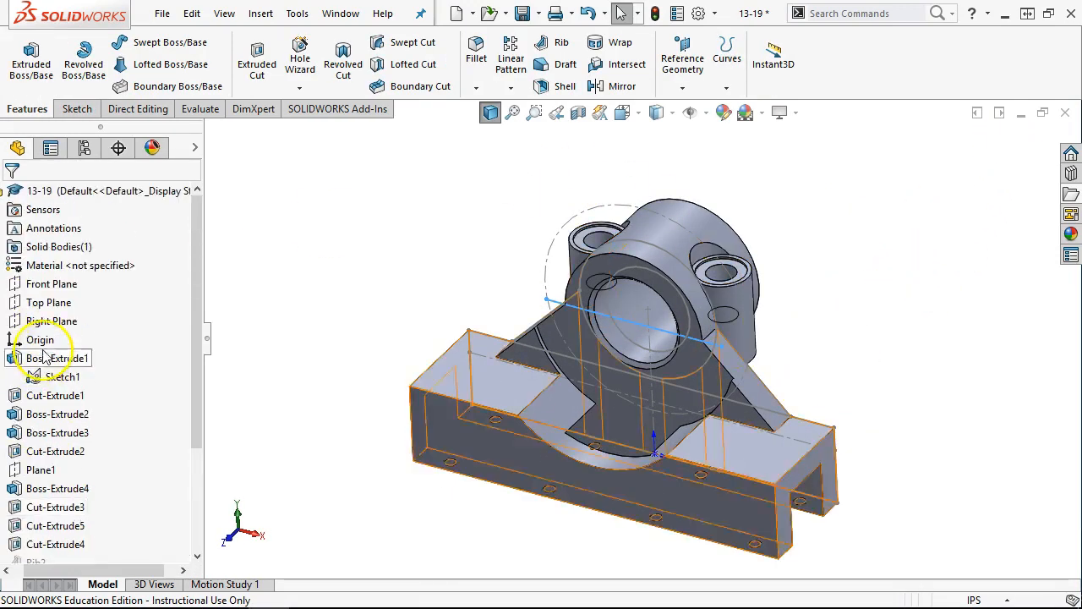
pyautogui.rightClick(34, 374)
pyautogui.click(253, 358)
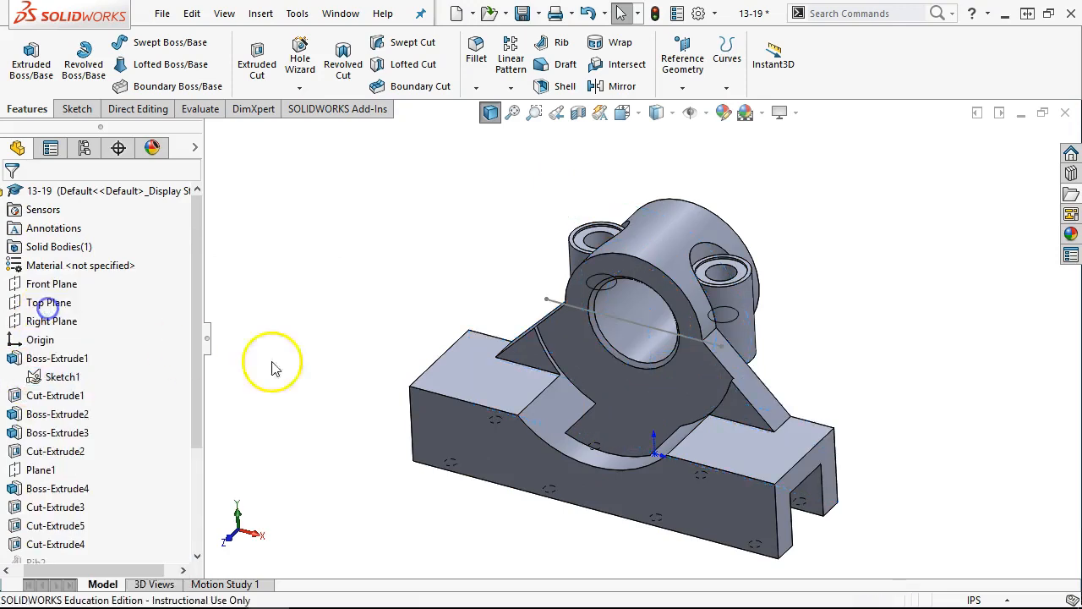
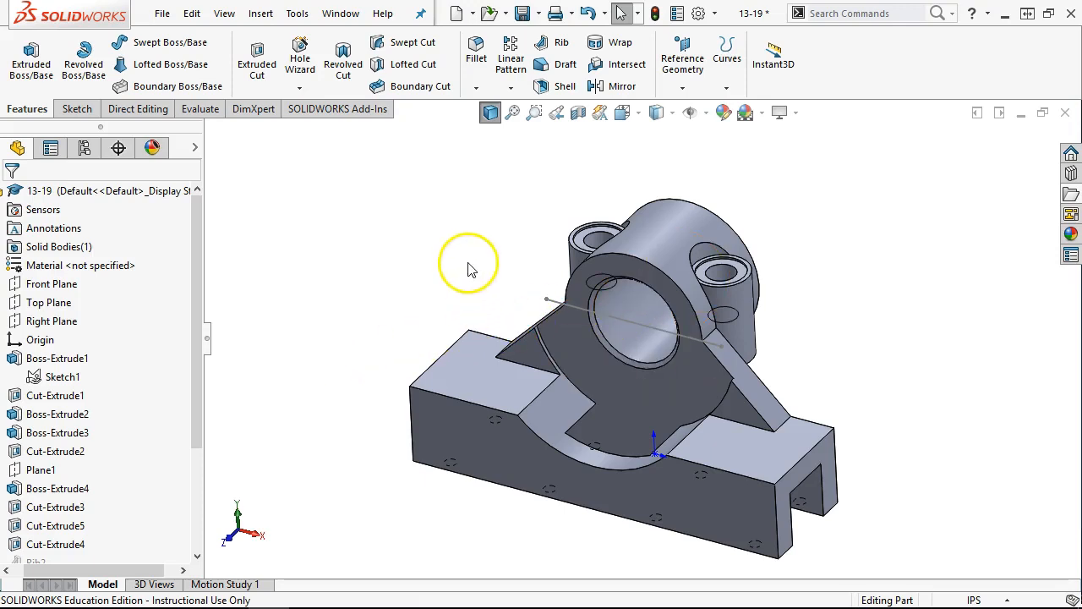
# Start a Split feature with the horizontal line sketch across the bore as the trim tool, choosing a part template for new bodies
pyautogui.click(296, 15)
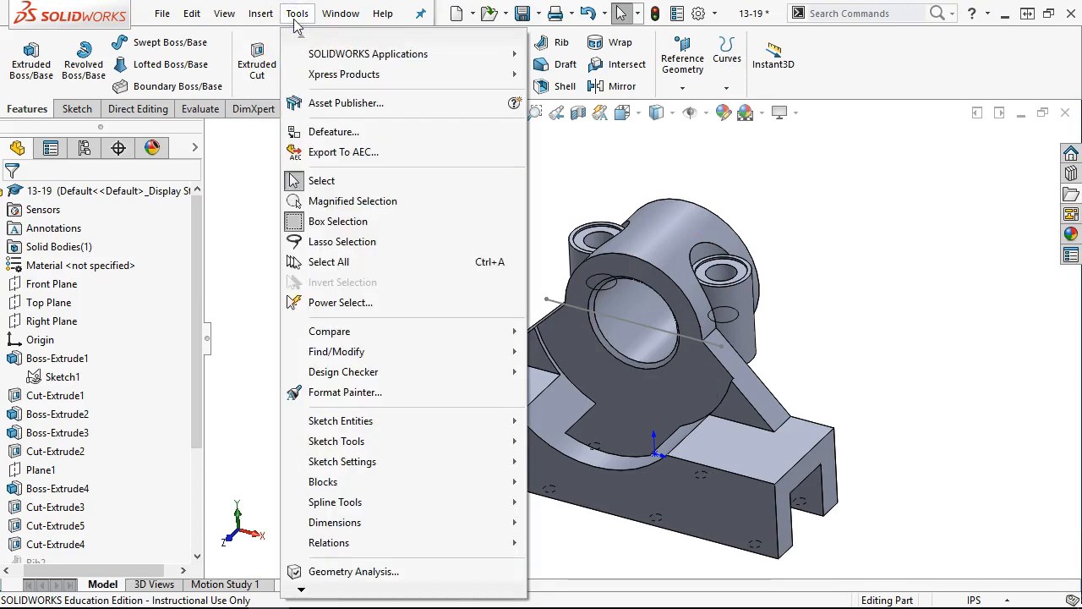
pyautogui.moveTo(259, 20)
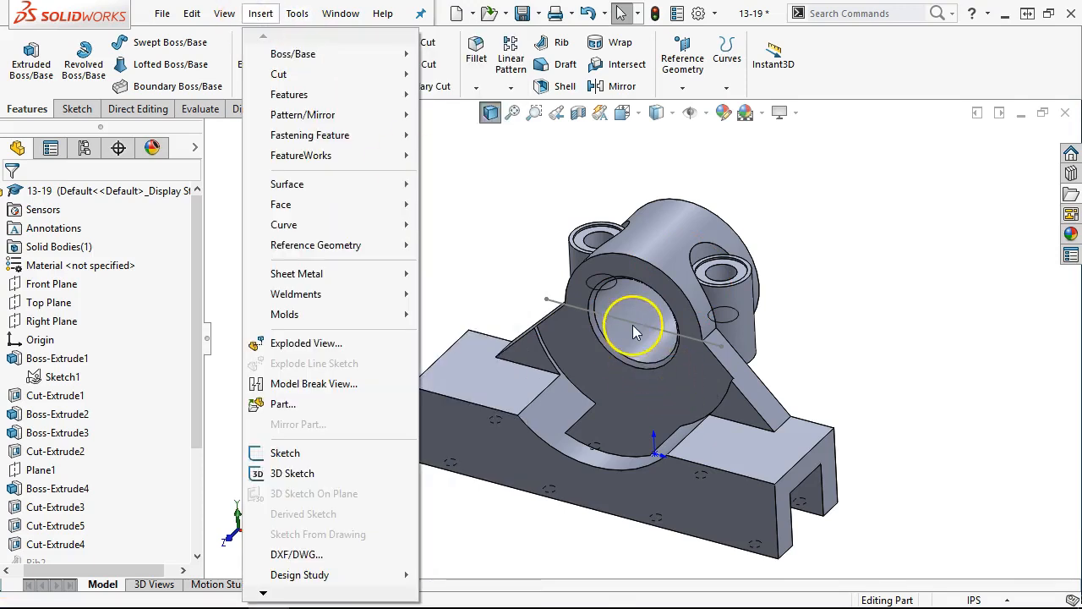
pyautogui.click(633, 322)
pyautogui.click(260, 15)
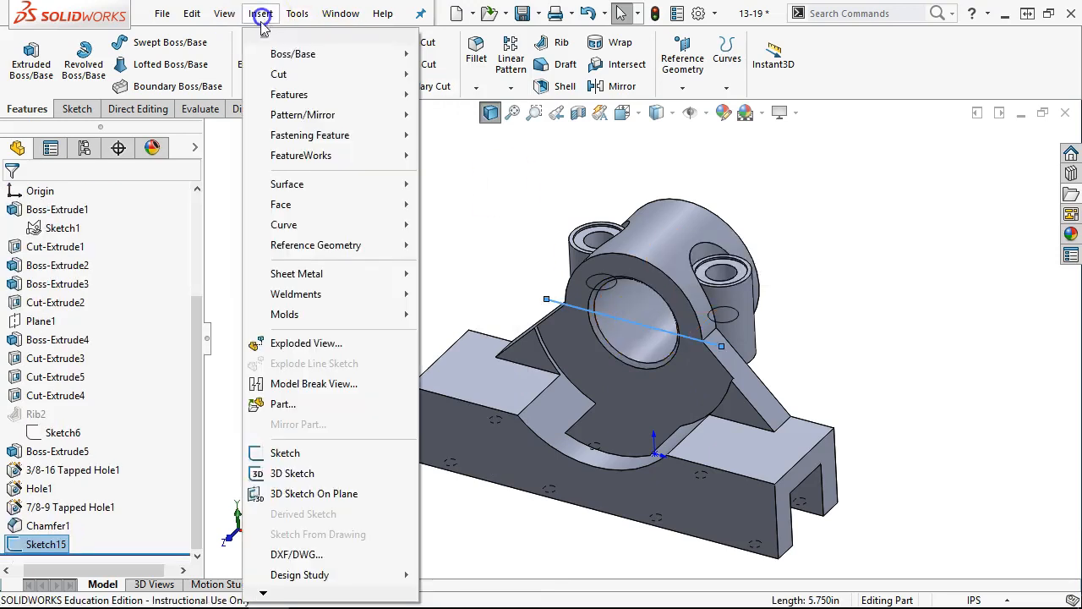
pyautogui.moveTo(285, 95)
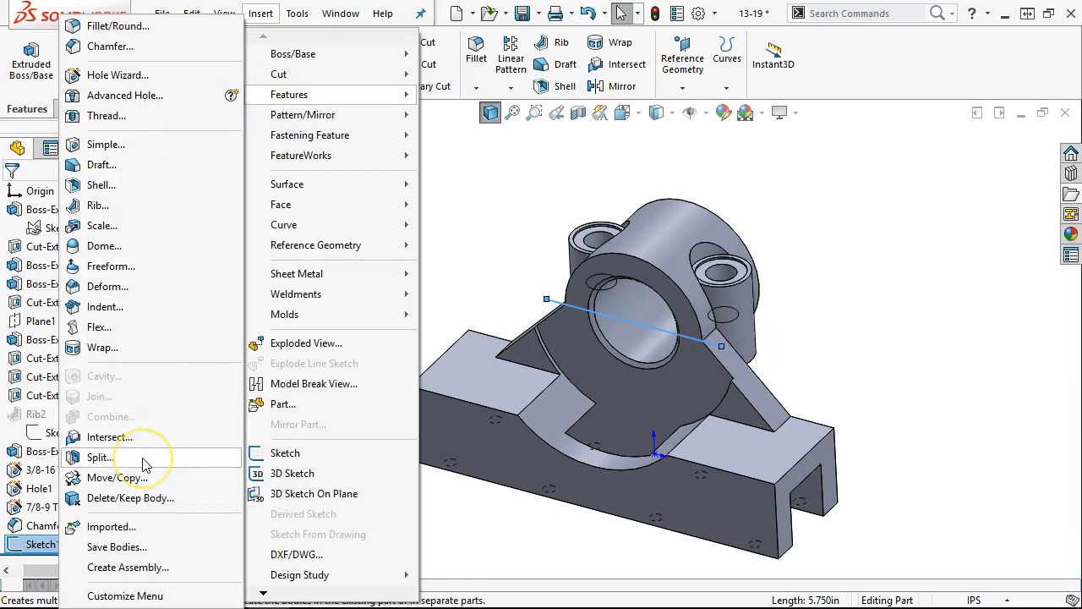
pyautogui.moveTo(279, 313)
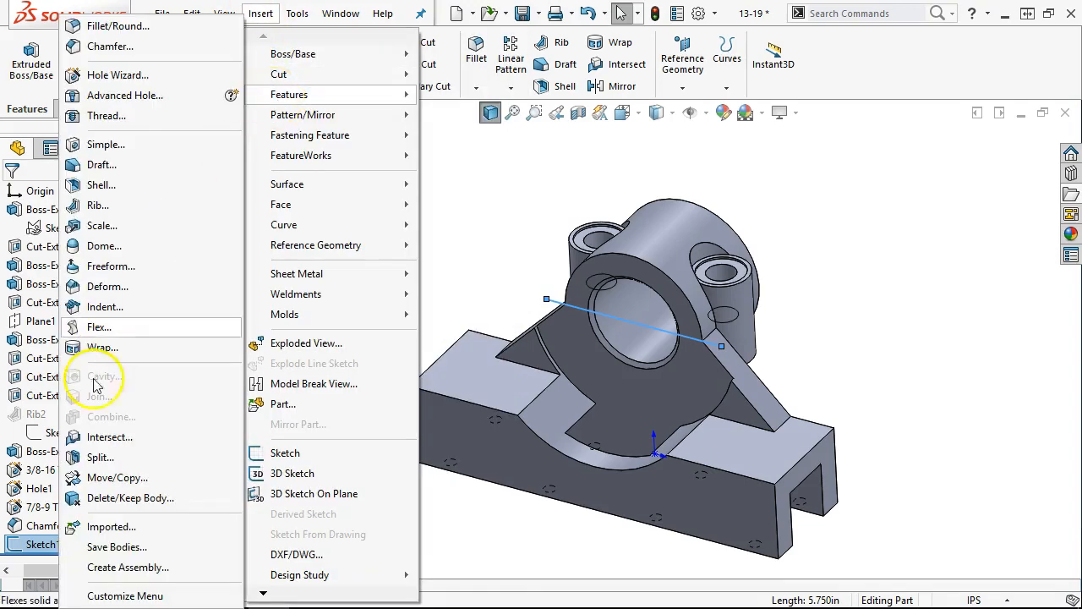
pyautogui.click(100, 459)
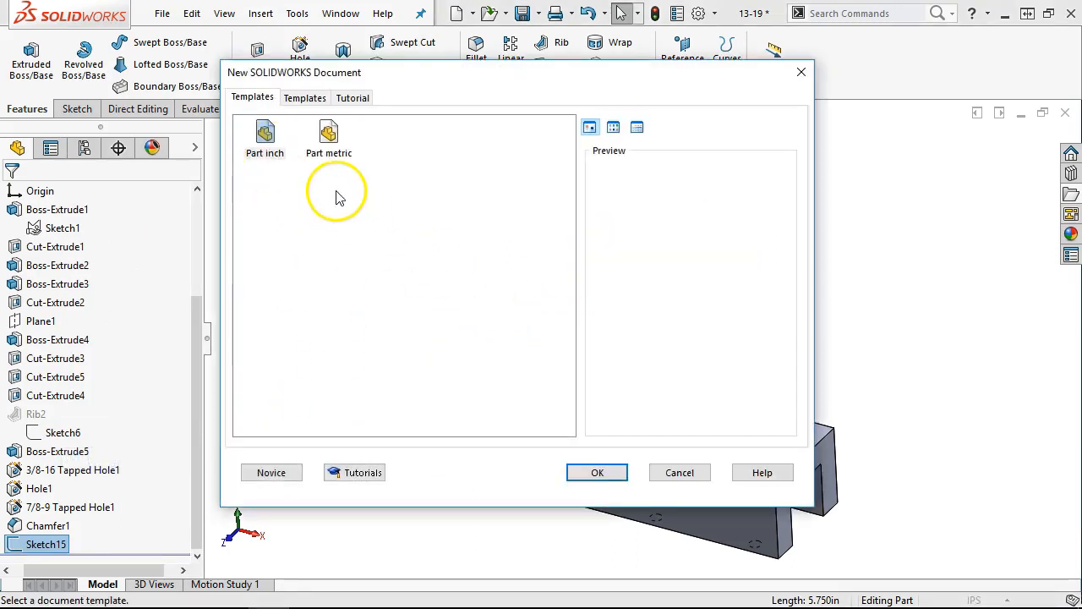
pyautogui.click(584, 477)
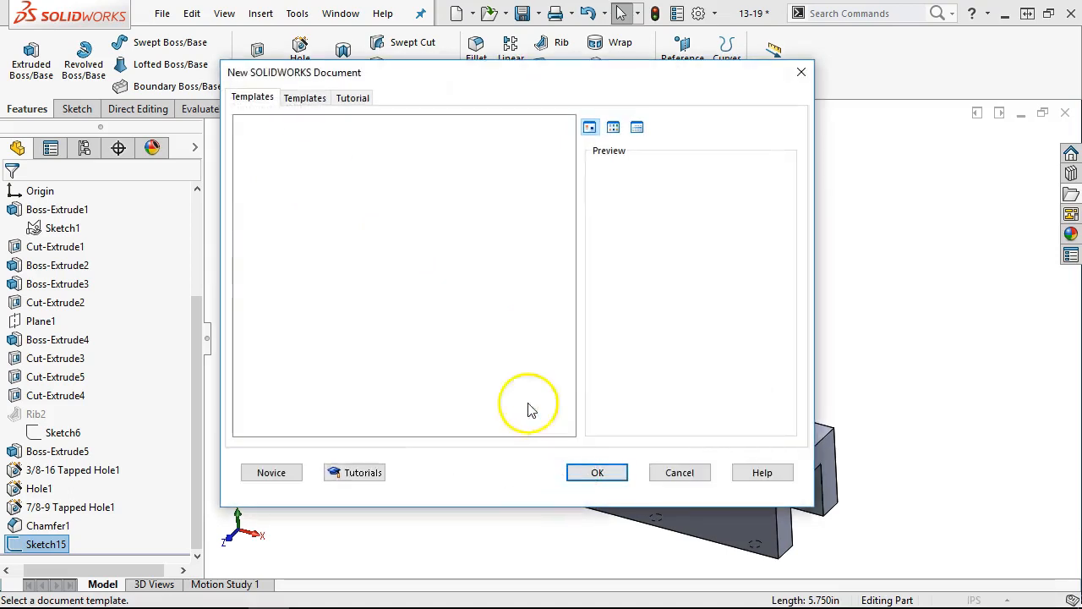
pyautogui.click(308, 99)
pyautogui.click(261, 138)
pyautogui.click(595, 472)
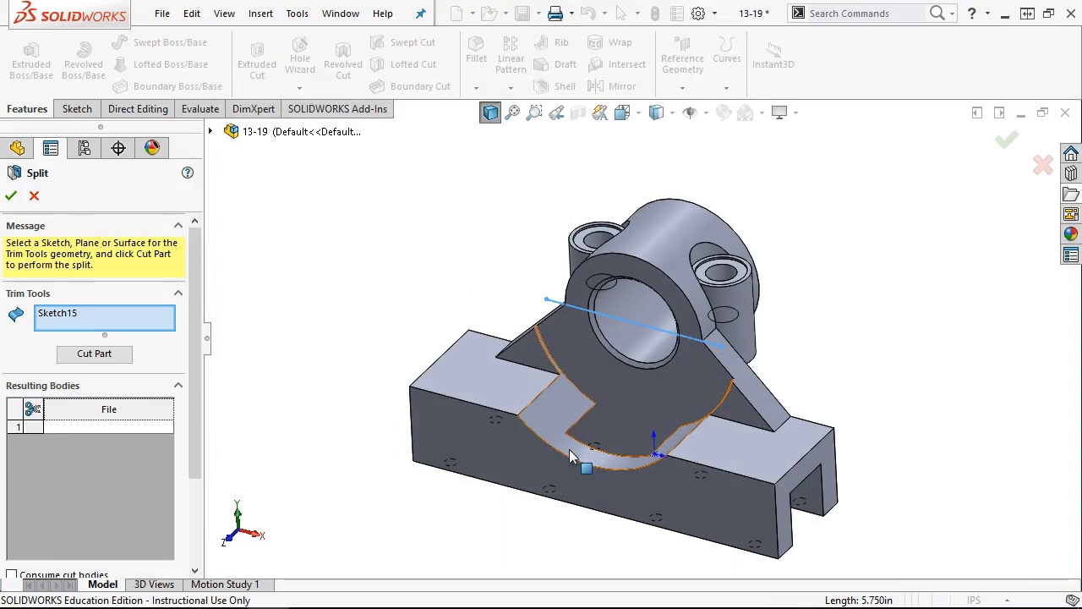
# Cut the bracket into upper and lower resulting bodies along the trim line
pyautogui.moveTo(195, 338); pyautogui.dragTo(203, 425)
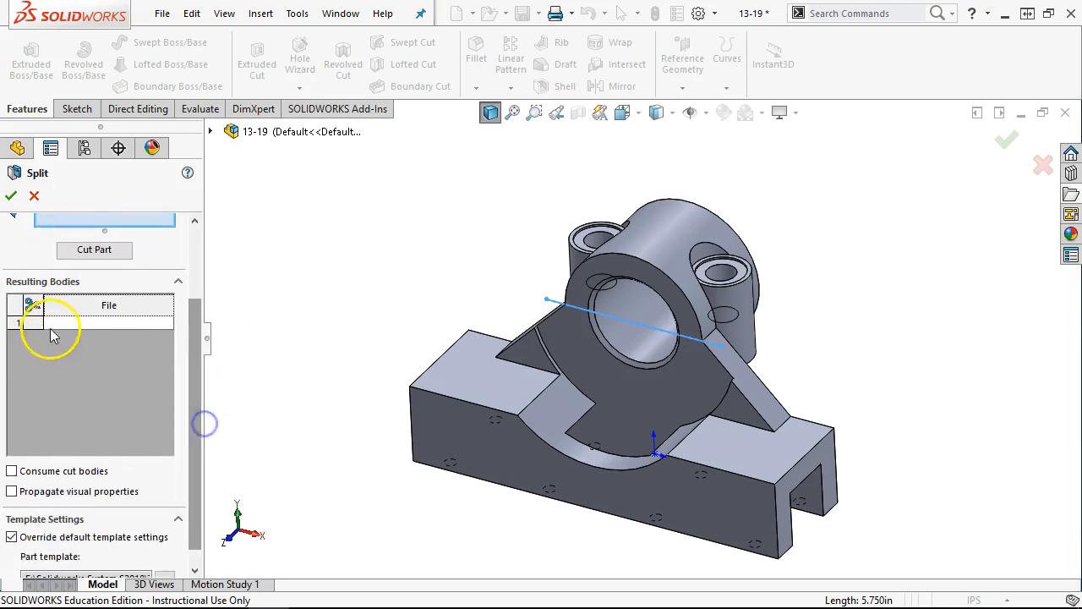
pyautogui.click(82, 324)
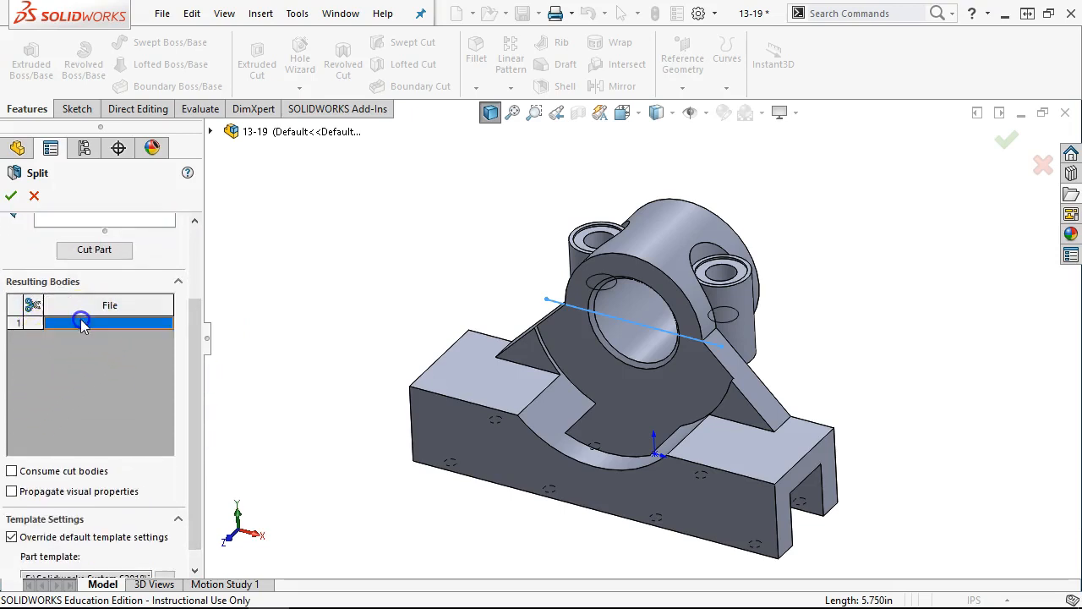
pyautogui.moveTo(193, 334); pyautogui.dragTo(193, 286)
pyautogui.click(93, 328)
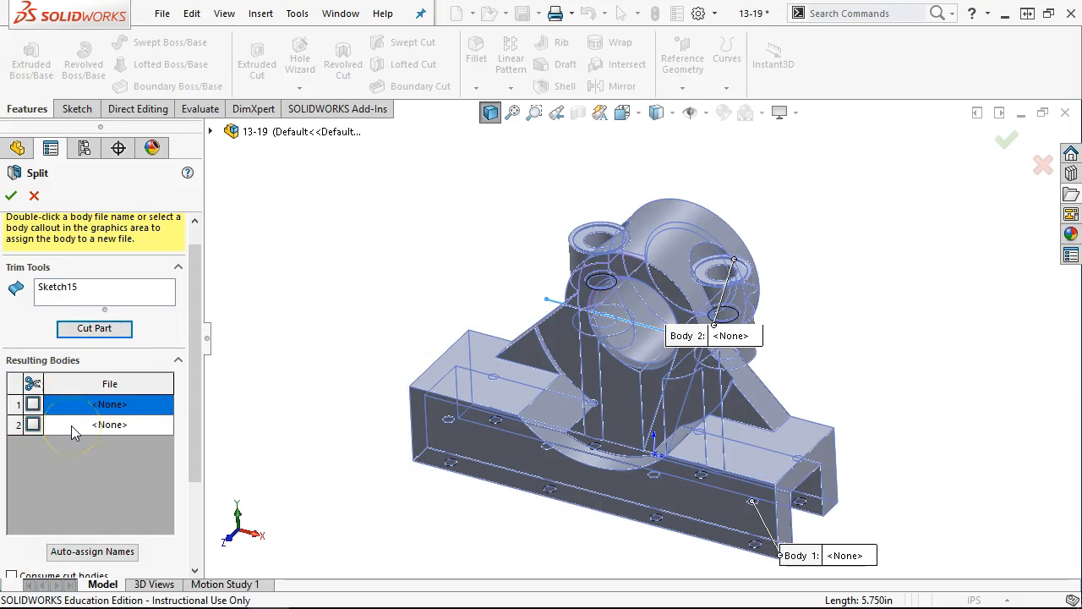
# Assign the lower body to a new part file named Base and the upper body to one named Cap
pyautogui.click(115, 404)
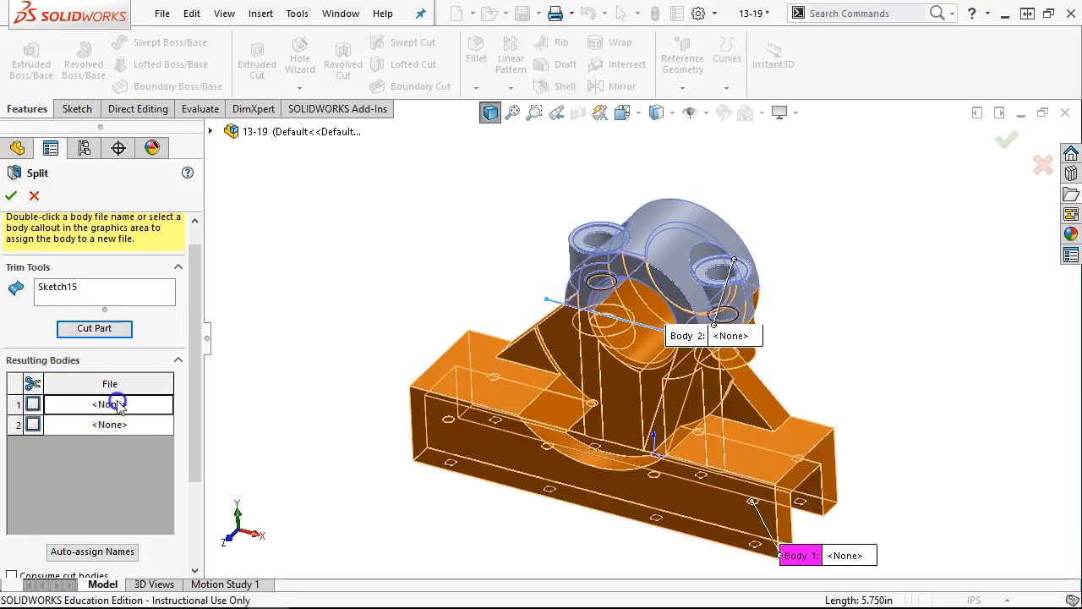
pyautogui.doubleClick(115, 404)
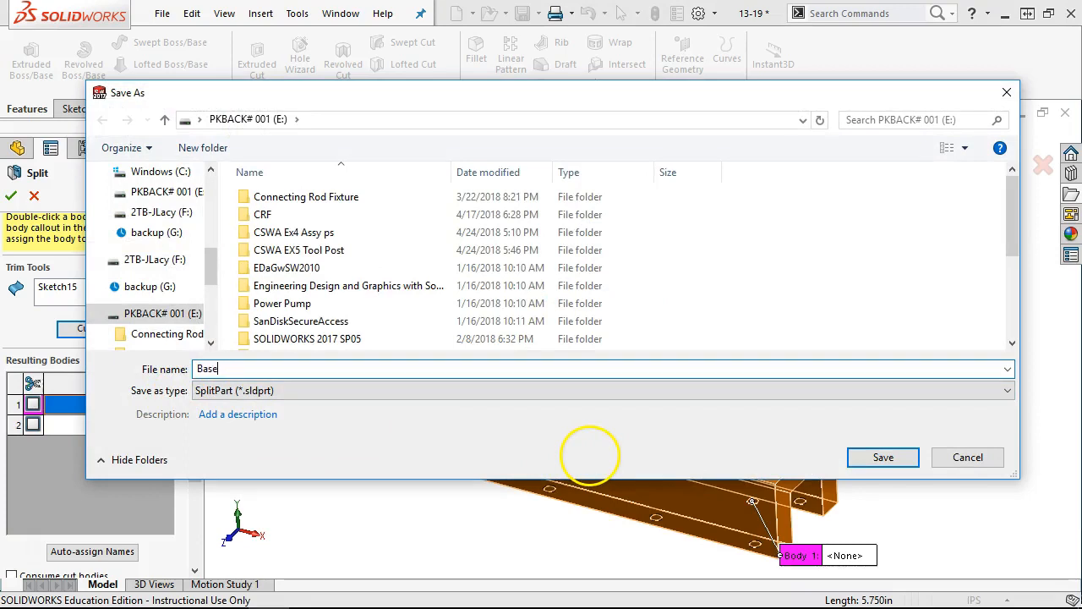
pyautogui.click(876, 458)
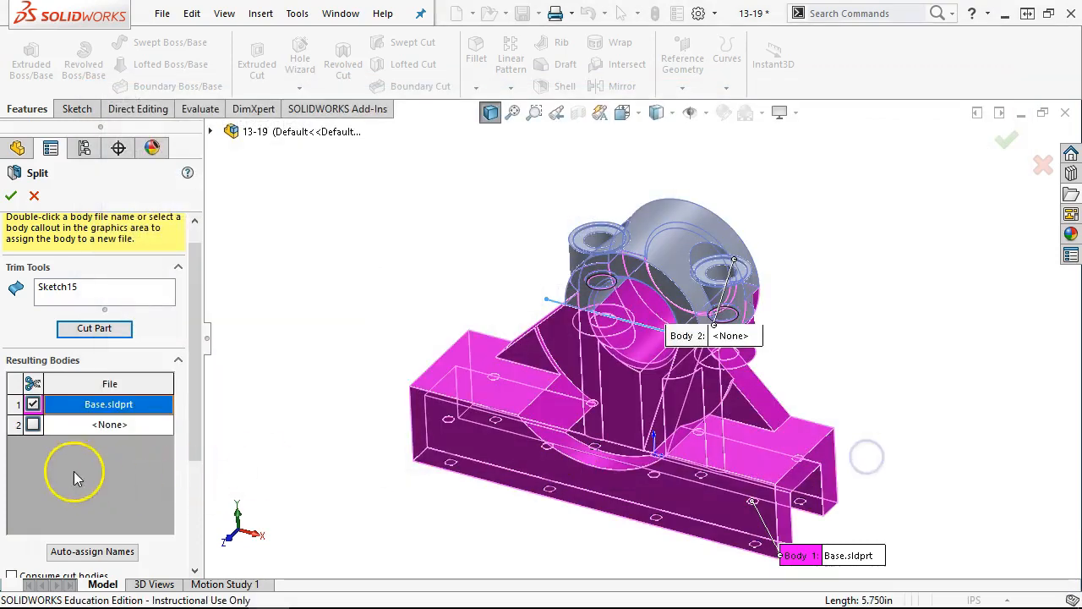
pyautogui.click(94, 423)
pyautogui.doubleClick(96, 423)
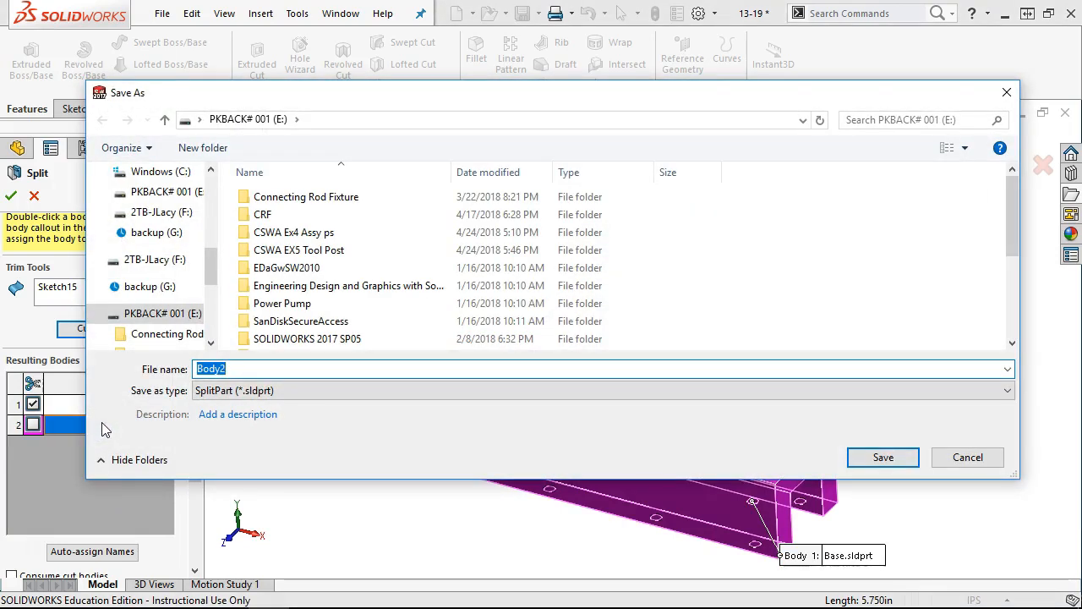
pyautogui.write('Cap')
pyautogui.click(881, 456)
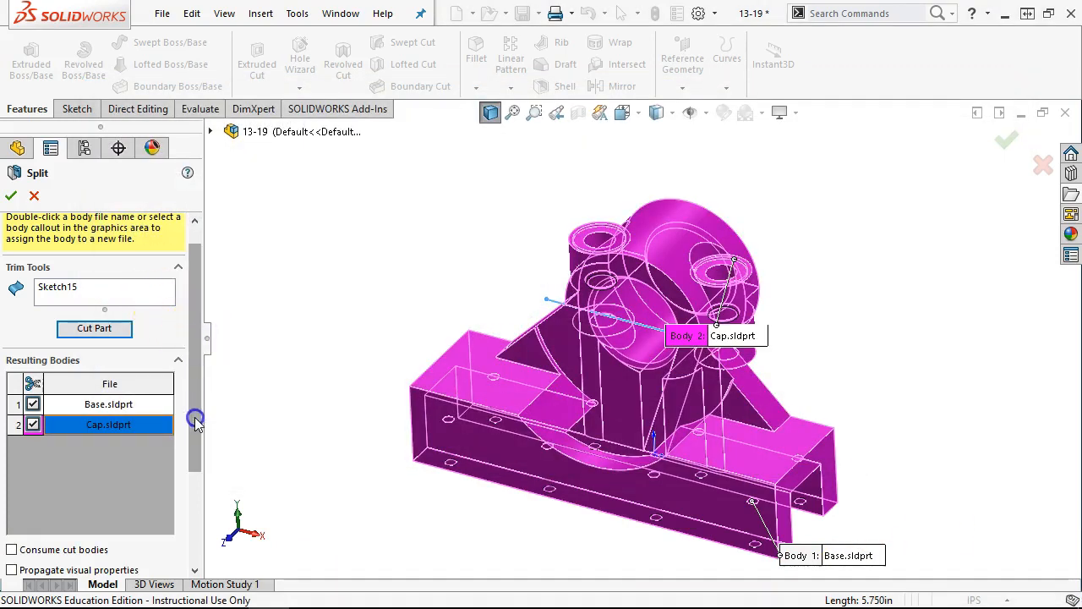
# Review the resulting bodies and template settings, and complete the split without consuming the cut bodies
pyautogui.moveTo(194, 417); pyautogui.dragTo(203, 534)
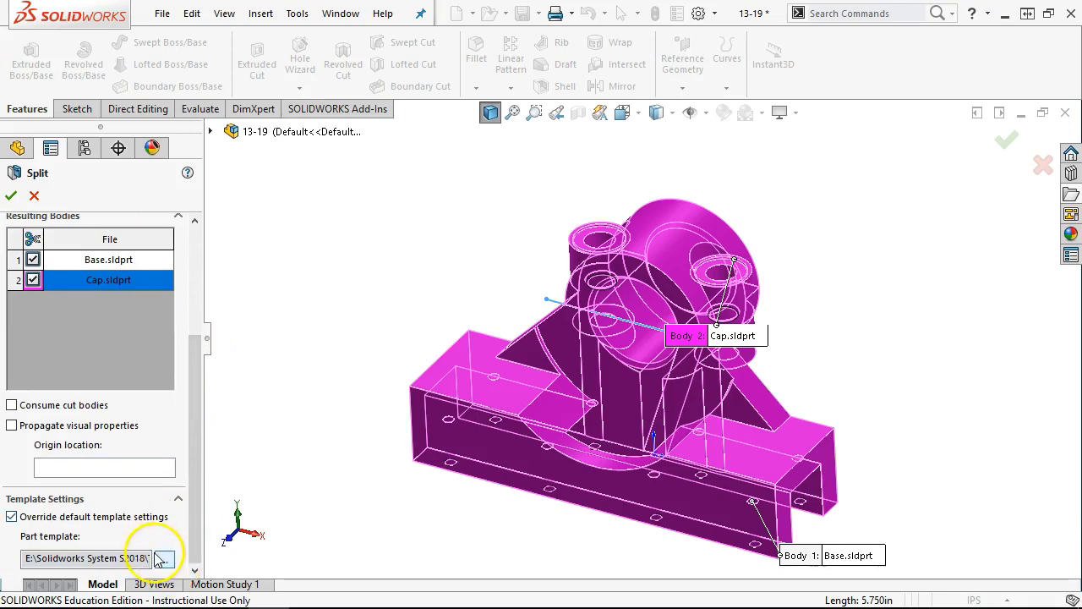
pyautogui.moveTo(199, 381); pyautogui.dragTo(203, 251)
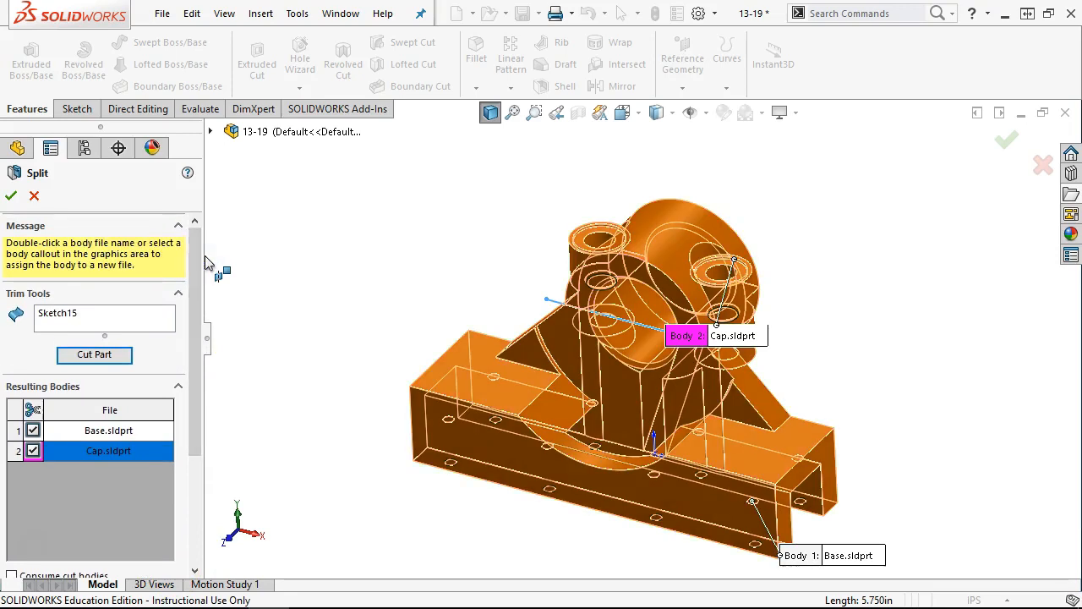
pyautogui.moveTo(254, 242); pyautogui.dragTo(202, 446)
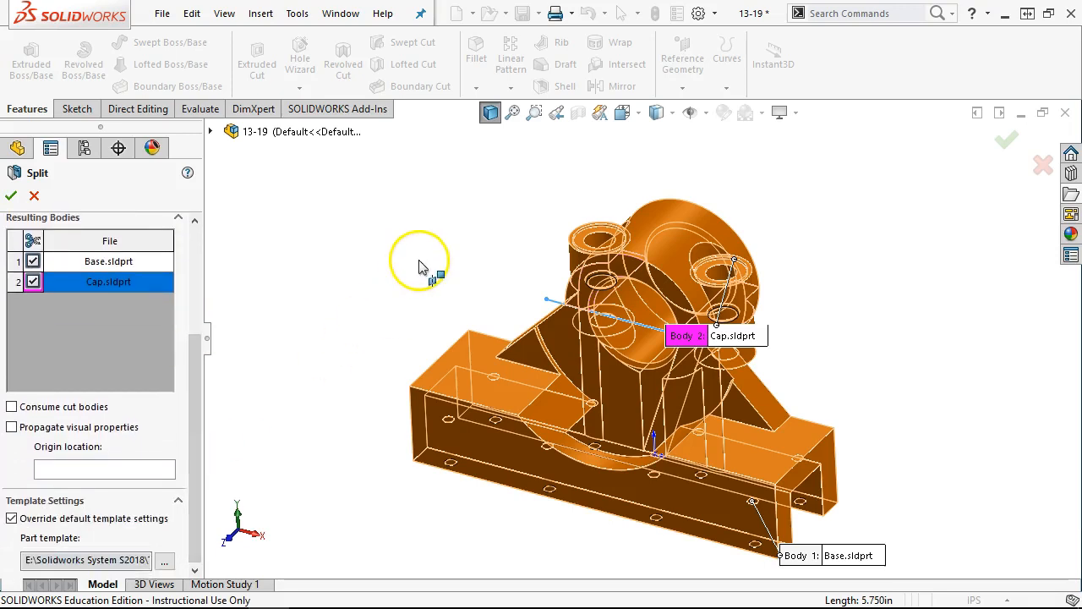
pyautogui.click(658, 319)
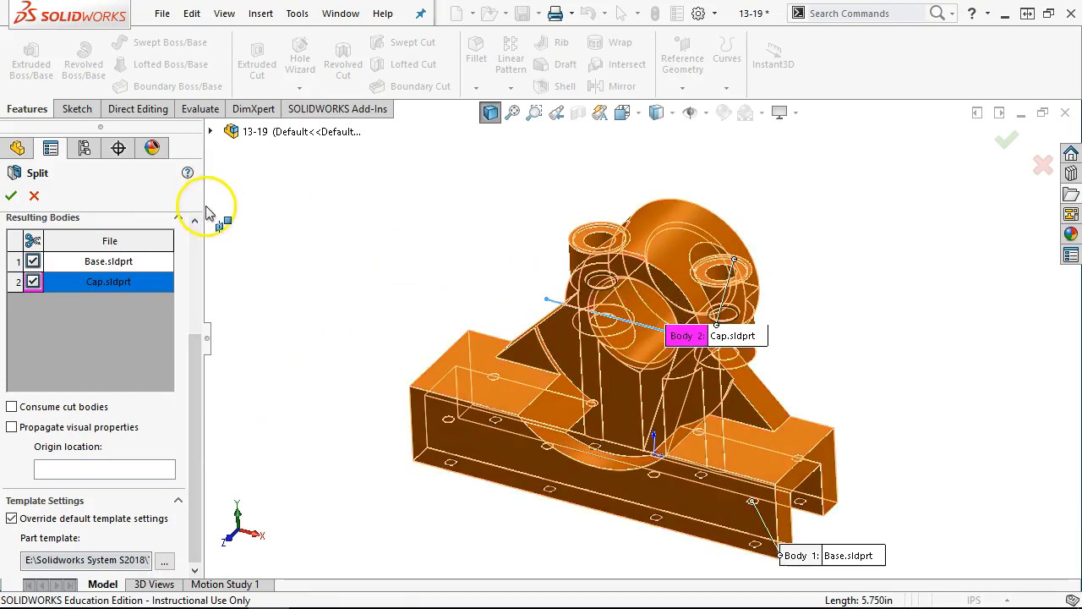
pyautogui.click(9, 196)
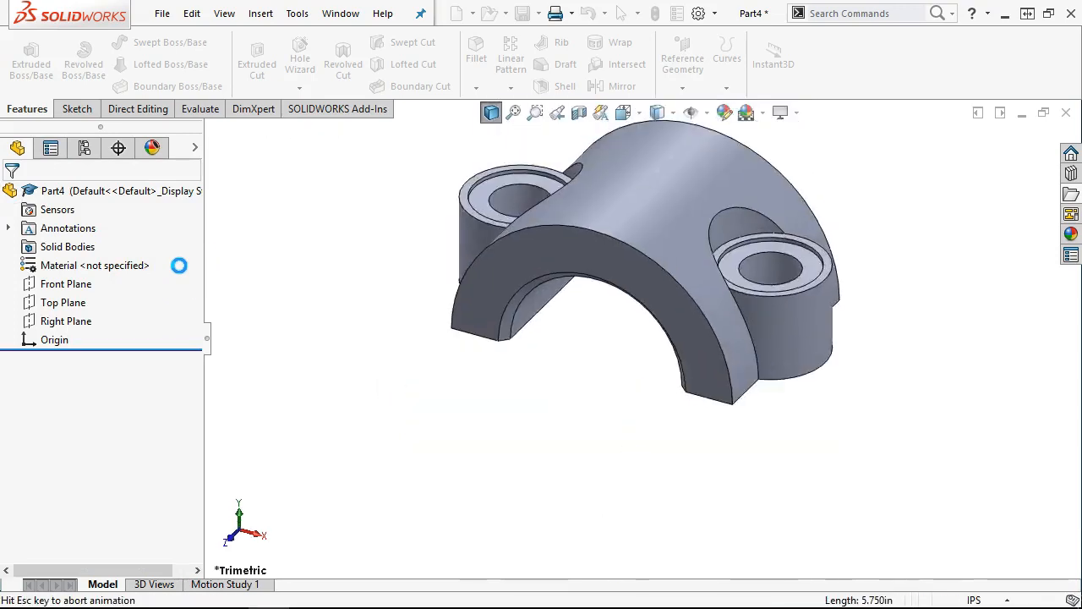
# Expand the part's solid bodies and highlight each of the two split bodies in the model
pyautogui.moveTo(201, 301); pyautogui.dragTo(201, 203)
pyautogui.click(5, 246)
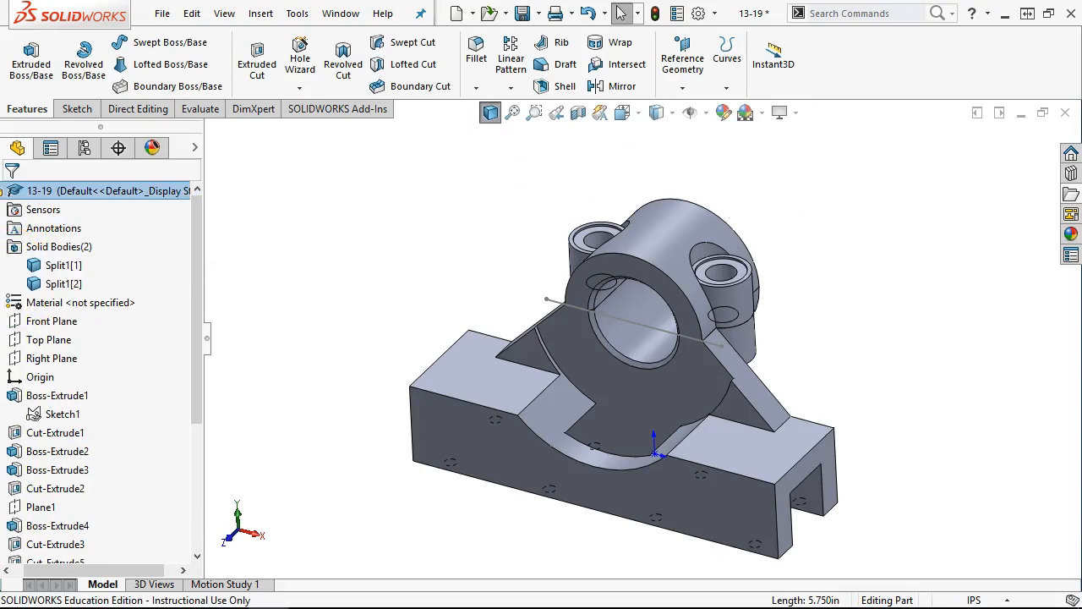
pyautogui.click(59, 265)
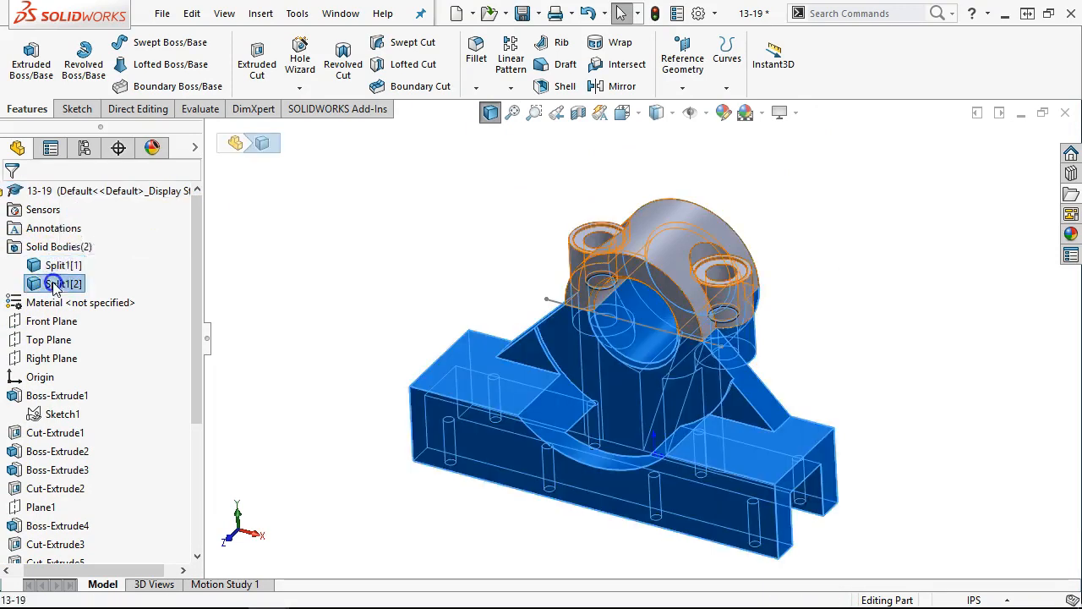
pyautogui.click(58, 283)
pyautogui.click(297, 264)
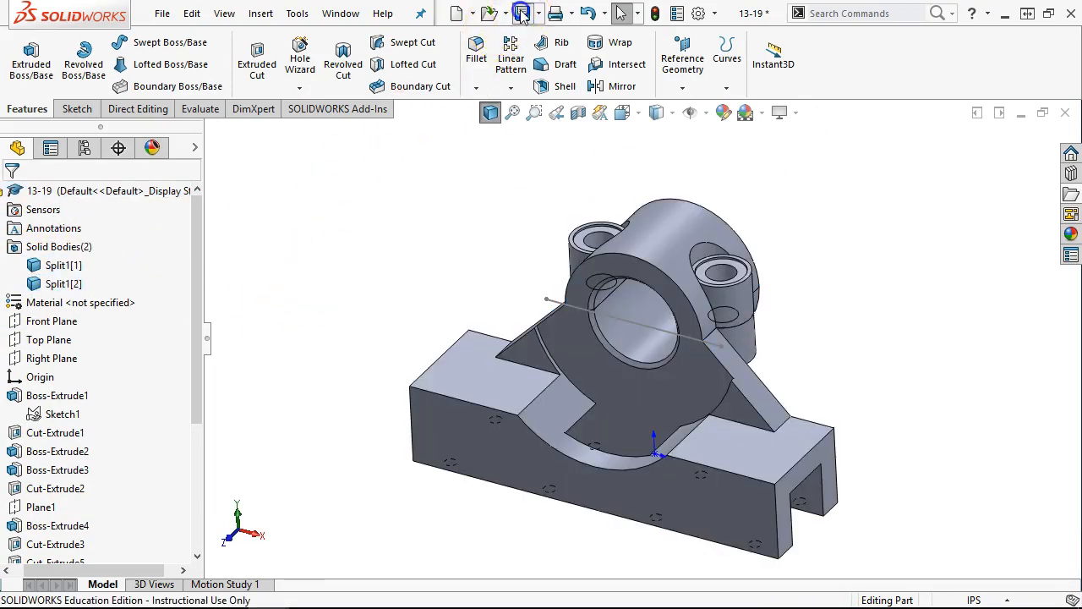
# Save the part, and preview the Base and Cap files on drive E: without opening them
pyautogui.click(487, 14)
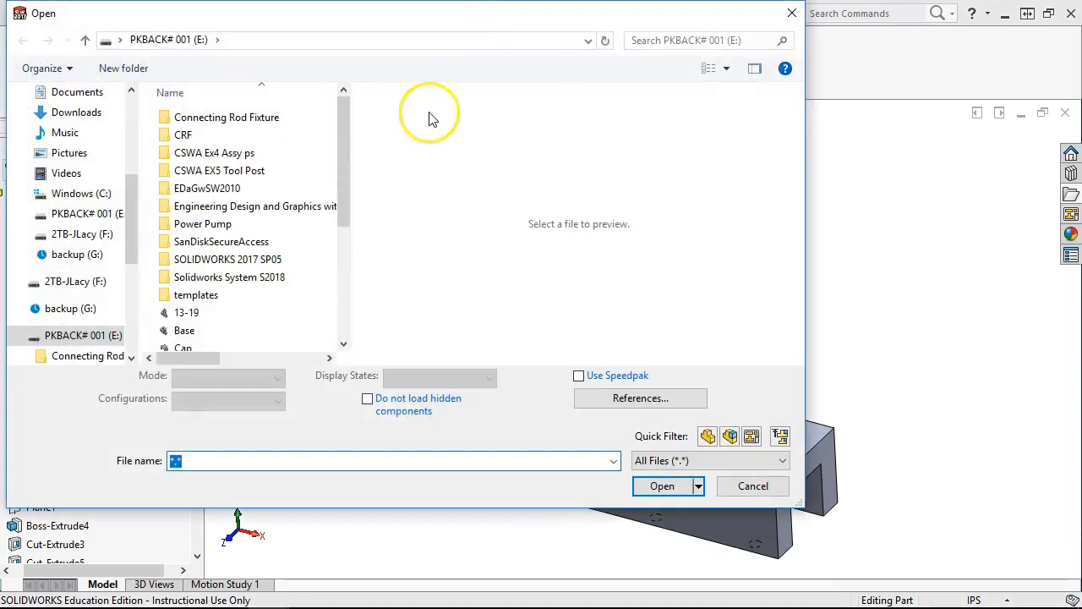
pyautogui.moveTo(351, 182)
pyautogui.mouseDown()
pyautogui.moveTo(343, 249)
pyautogui.moveTo(353, 306)
pyautogui.moveTo(355, 278)
pyautogui.mouseUp()
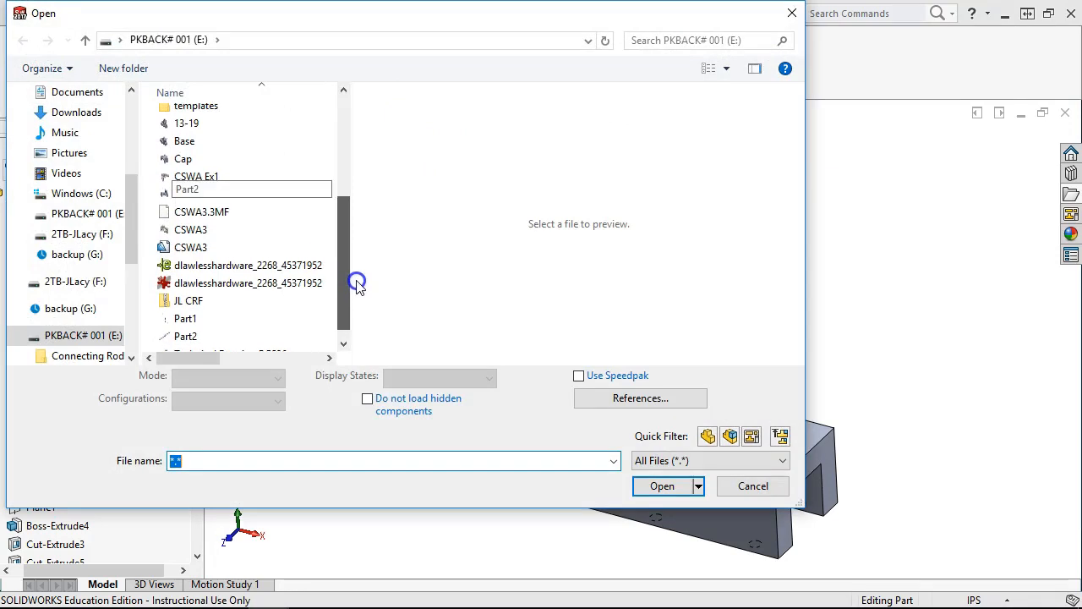
pyautogui.click(203, 144)
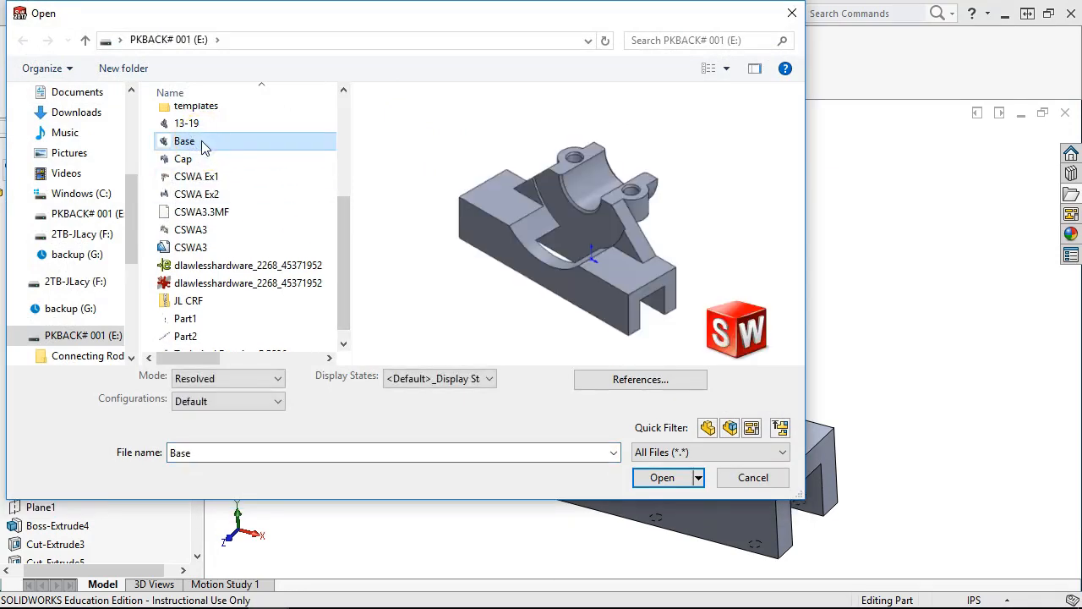
pyautogui.click(195, 159)
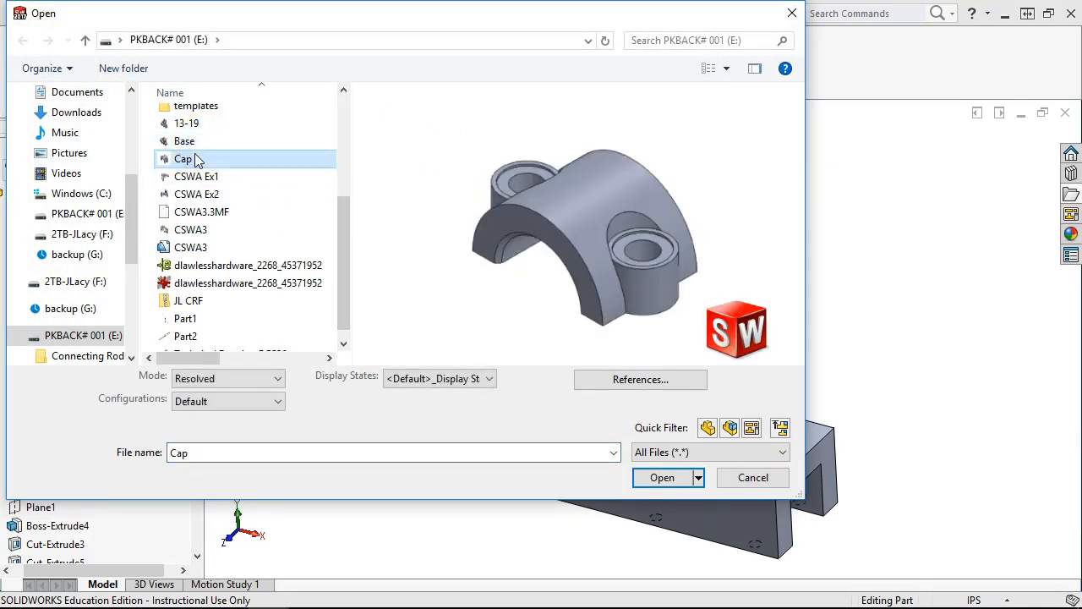
pyautogui.click(735, 479)
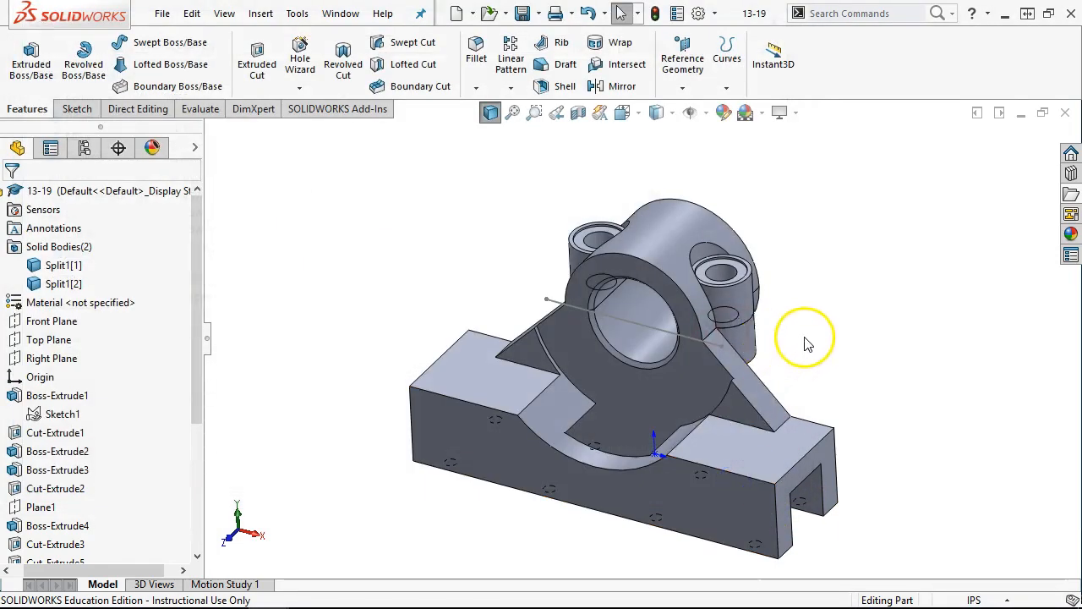
# Suppress the Split1 feature at the end of the bracket's feature tree
pyautogui.click(804, 313)
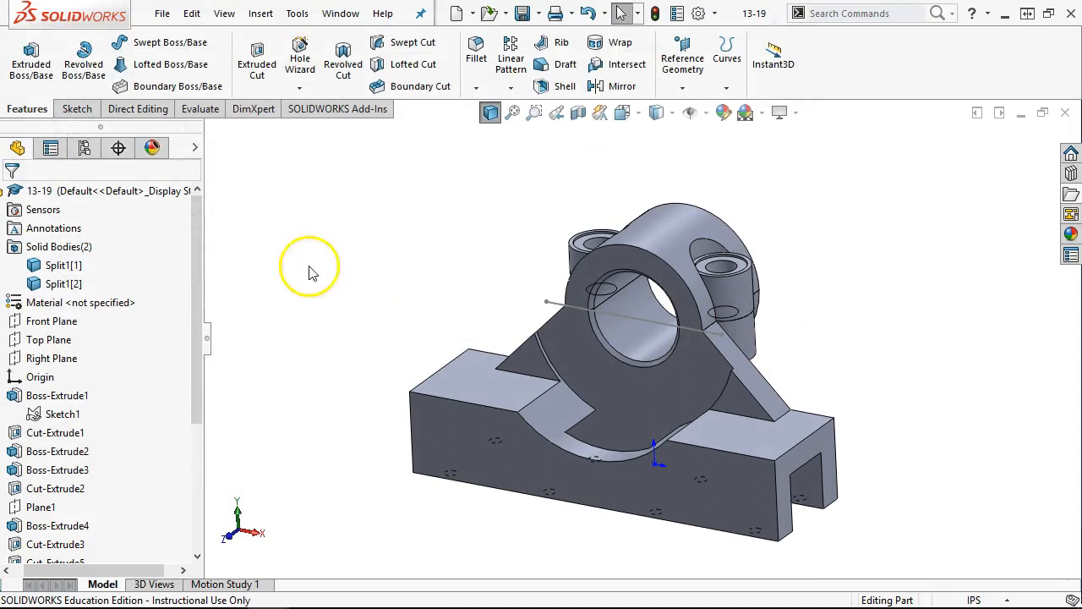
pyautogui.moveTo(200, 303); pyautogui.dragTo(205, 468)
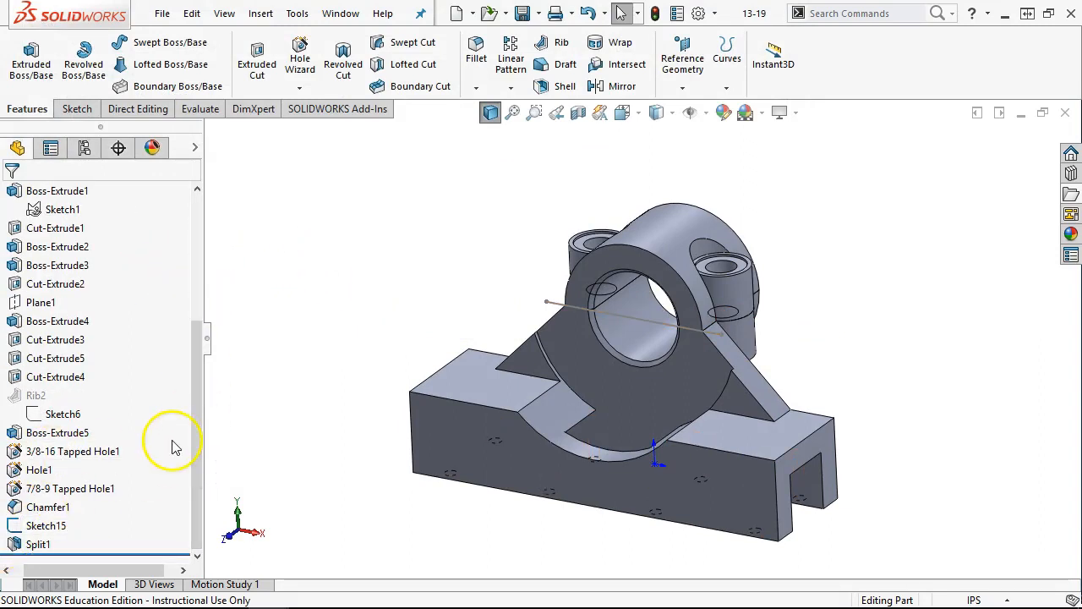
pyautogui.moveTo(198, 432)
pyautogui.mouseDown()
pyautogui.moveTo(198, 418)
pyautogui.moveTo(198, 442)
pyautogui.mouseUp()
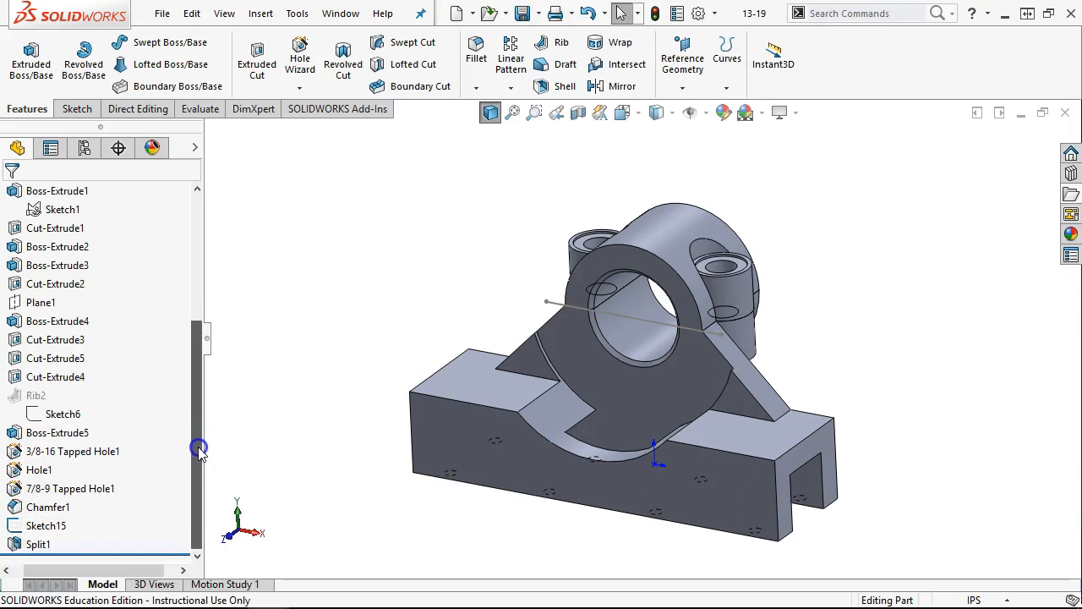
pyautogui.rightClick(7, 545)
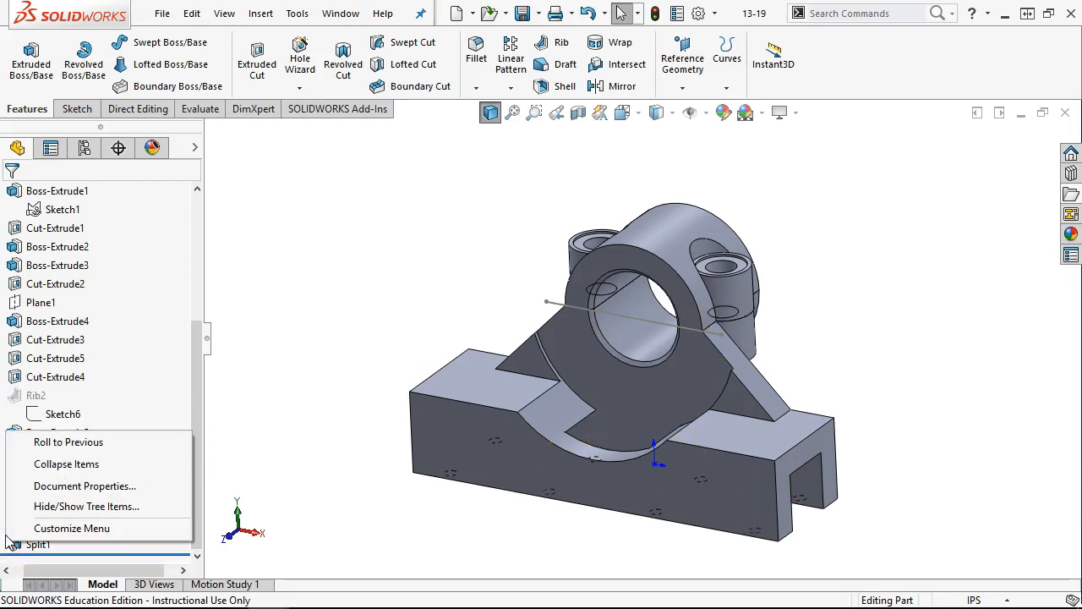
pyautogui.click(237, 512)
pyautogui.click(17, 544)
pyautogui.rightClick(8, 546)
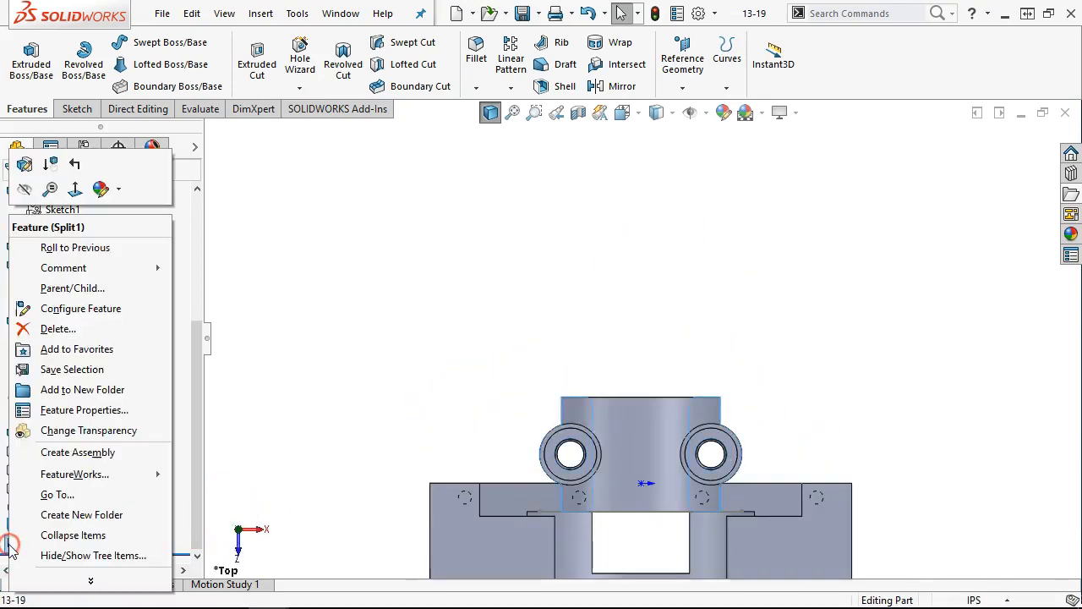
pyautogui.click(50, 164)
pyautogui.moveTo(447, 335); pyautogui.dragTo(442, 147, button='middle')
pyautogui.click(563, 289)
pyautogui.hotkey('ctrl', '1')
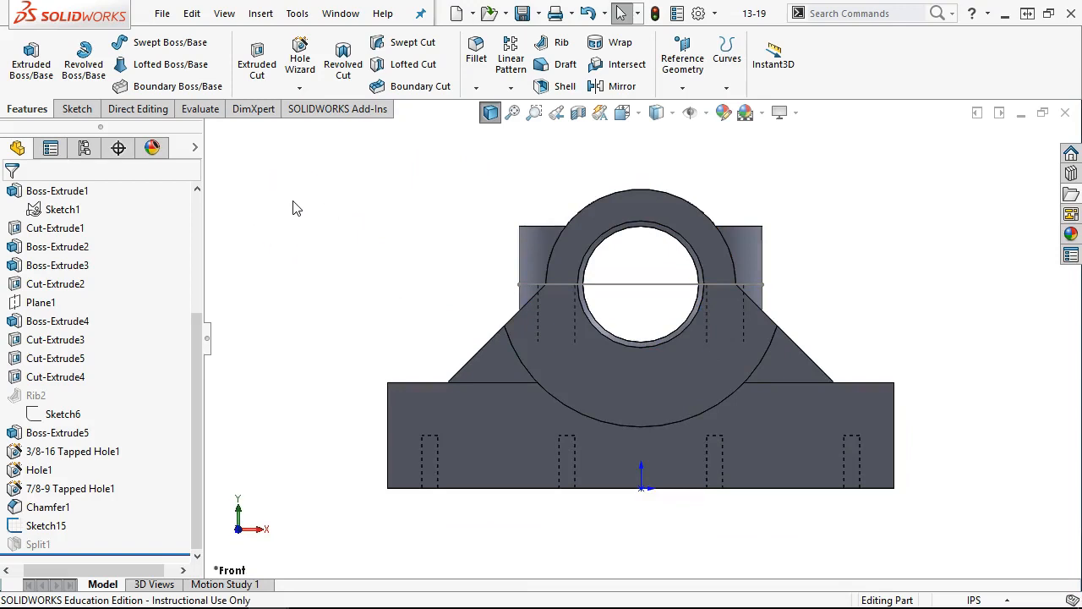
pyautogui.click(265, 17)
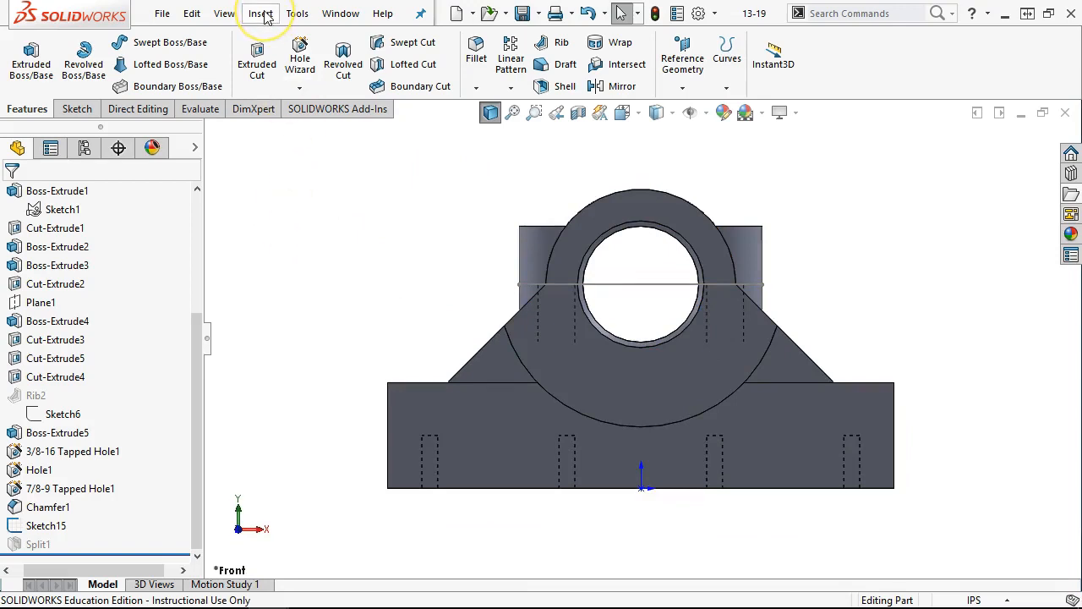
pyautogui.click(297, 14)
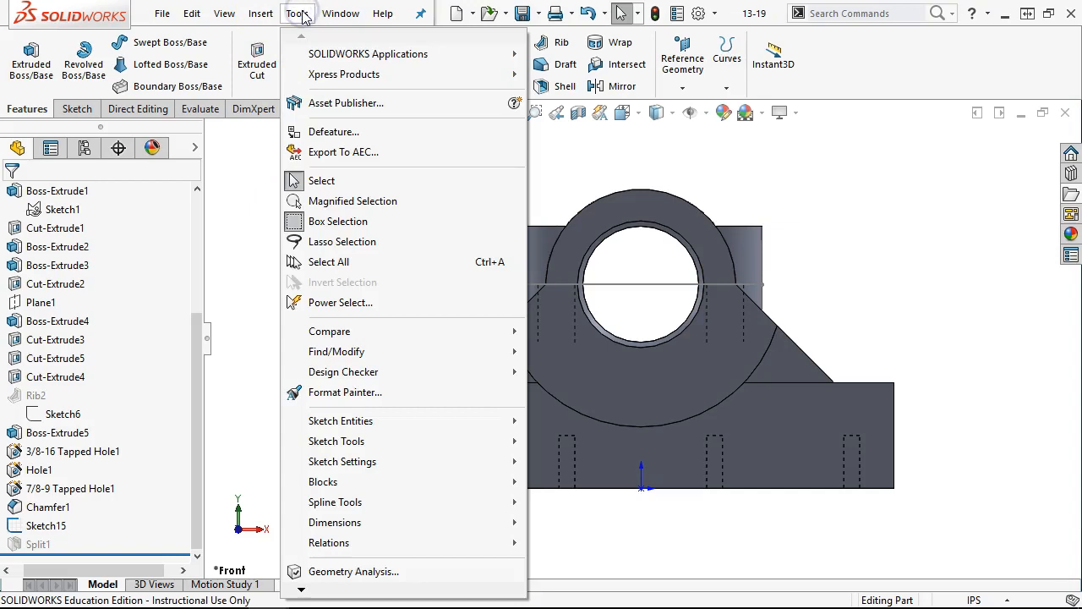
pyautogui.click(262, 15)
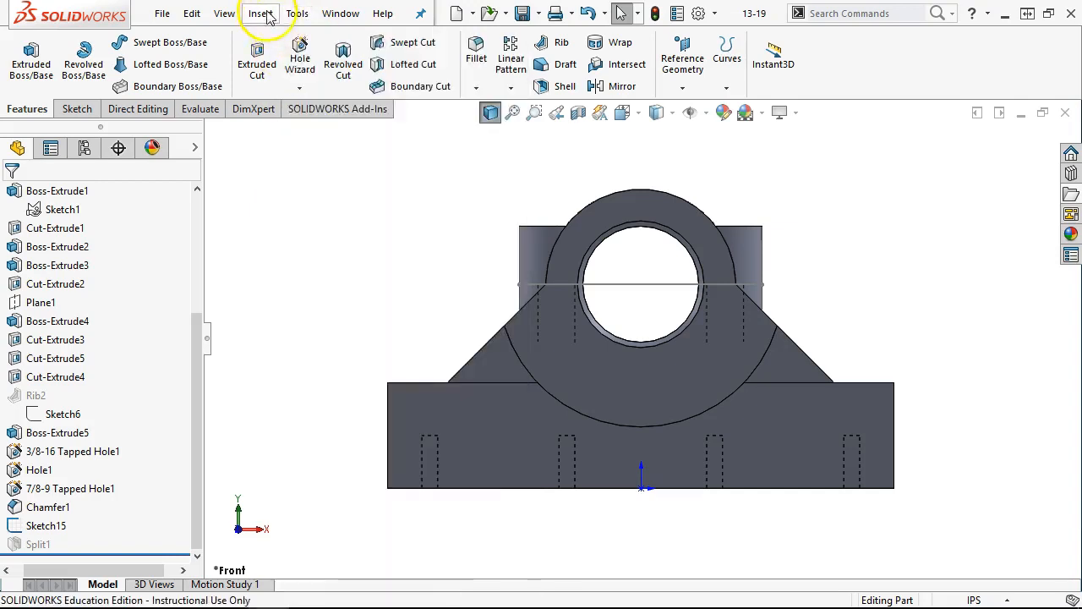
pyautogui.click(294, 96)
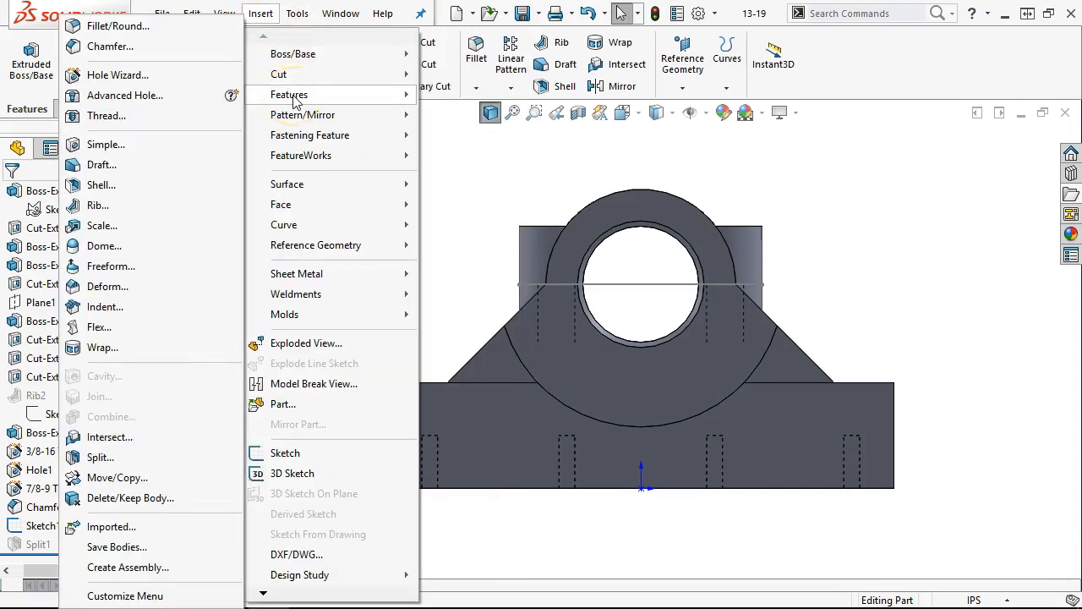
pyautogui.moveTo(330, 229)
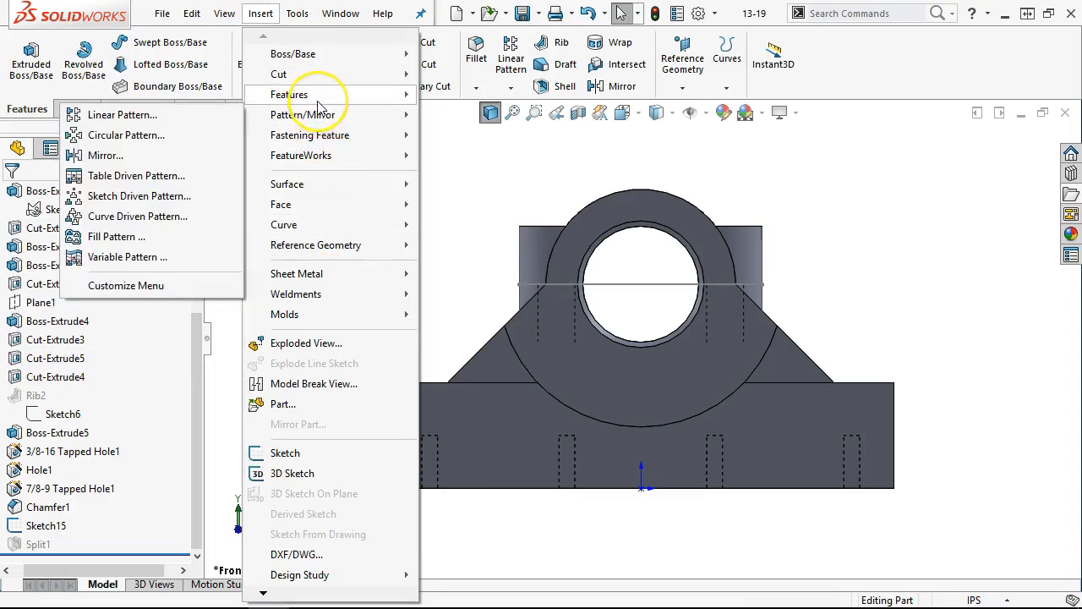
pyautogui.moveTo(318, 94)
pyautogui.click(454, 164)
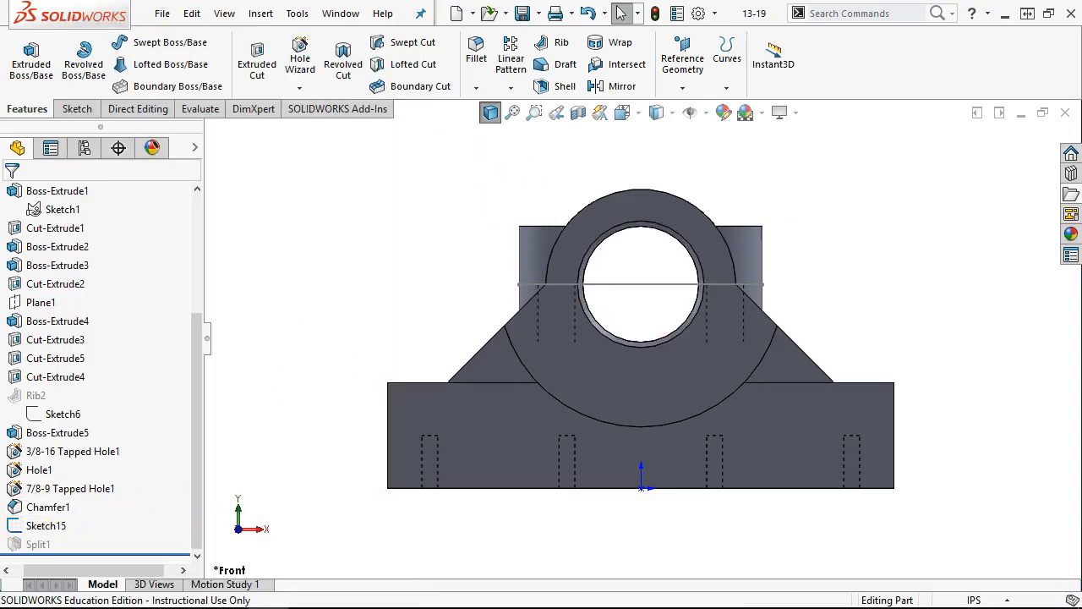
# Unsuppress the Split1 feature at the end of the bracket's feature tree
pyautogui.rightClick(7, 548)
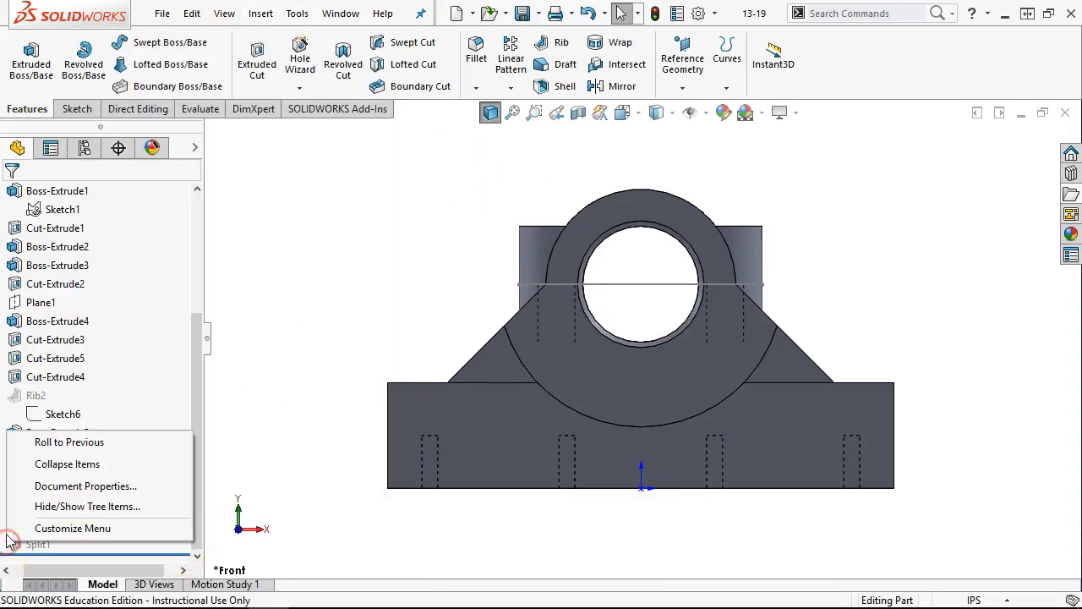
pyautogui.click(11, 546)
pyautogui.rightClick(10, 548)
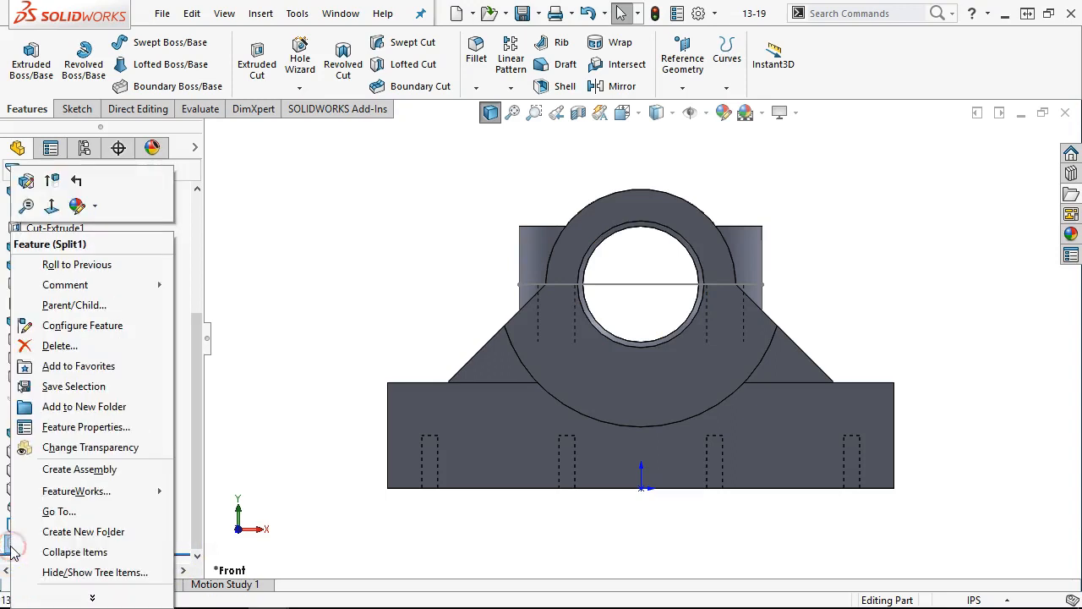
pyautogui.click(46, 212)
pyautogui.click(346, 318)
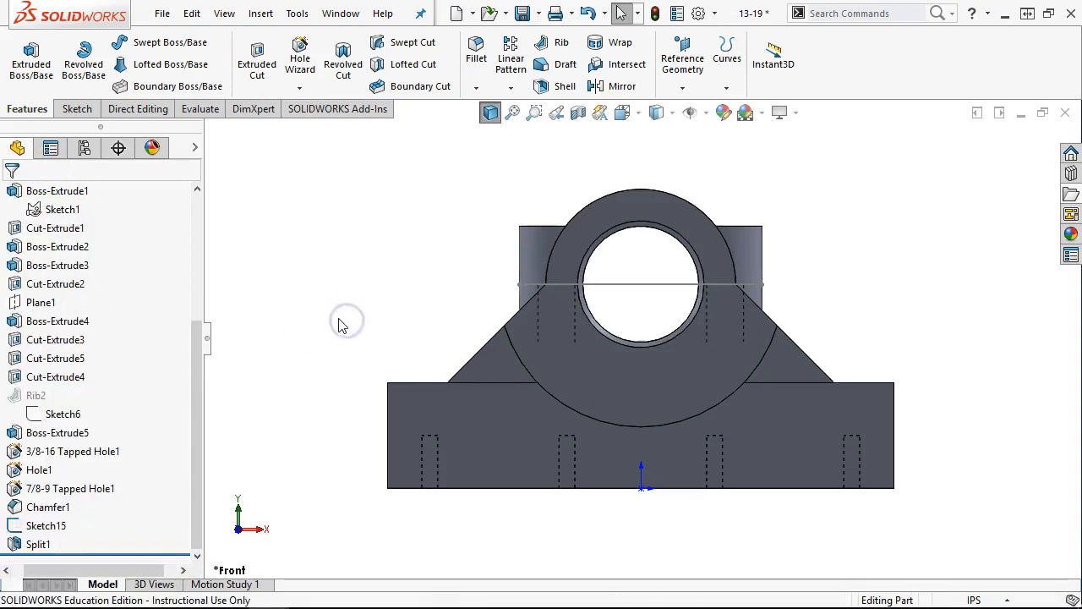
# Start Save Bodies on the part's solid bodies with the Part inch template, and auto-assign file names to both resulting parts
pyautogui.moveTo(195, 346); pyautogui.dragTo(203, 203)
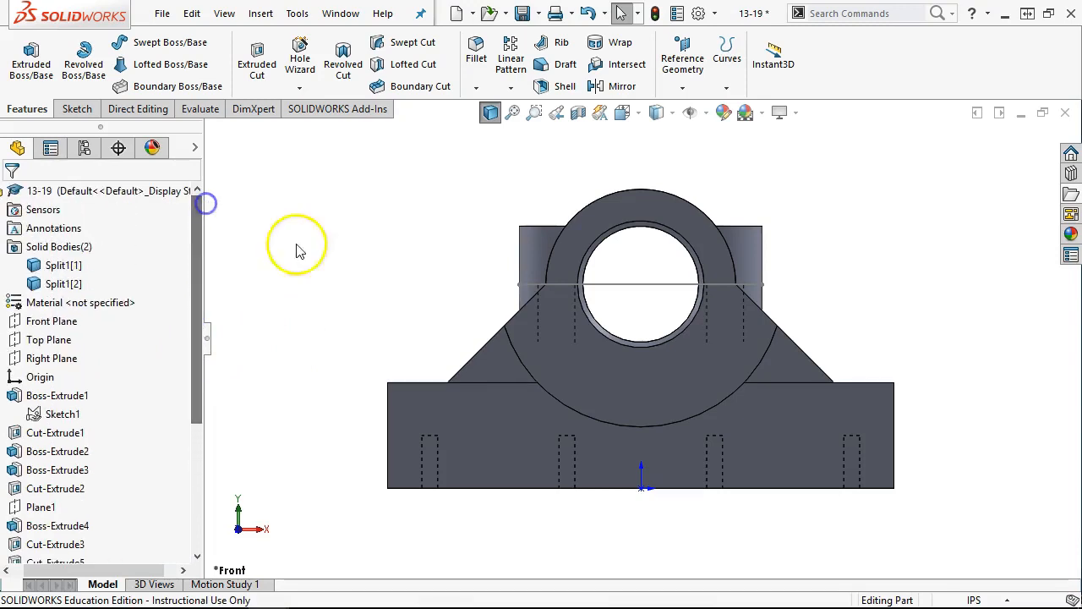
pyautogui.moveTo(355, 268); pyautogui.dragTo(307, 387, button='middle')
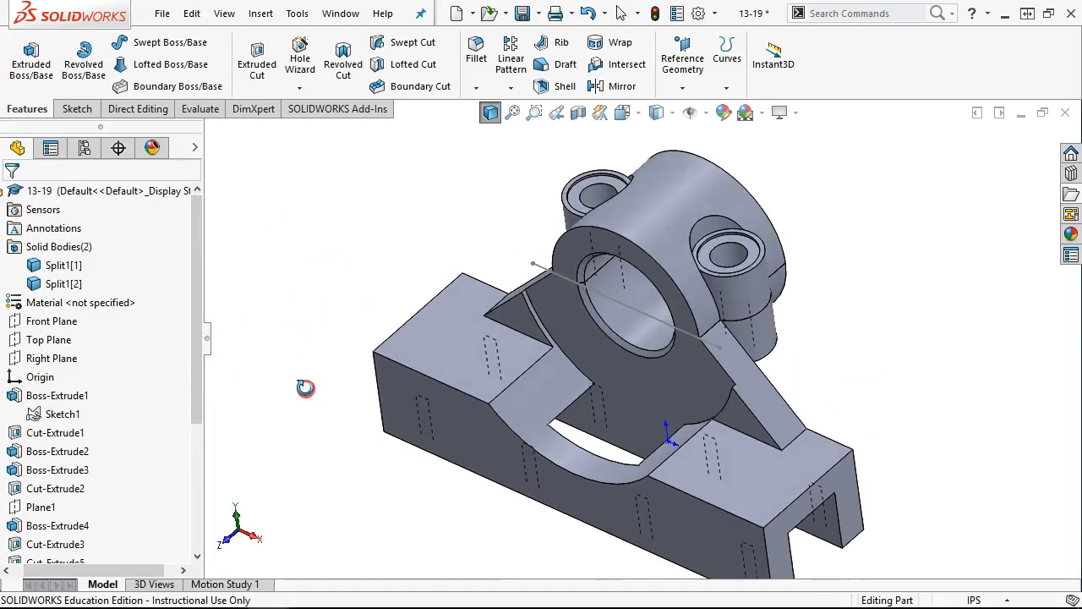
pyautogui.rightClick(79, 254)
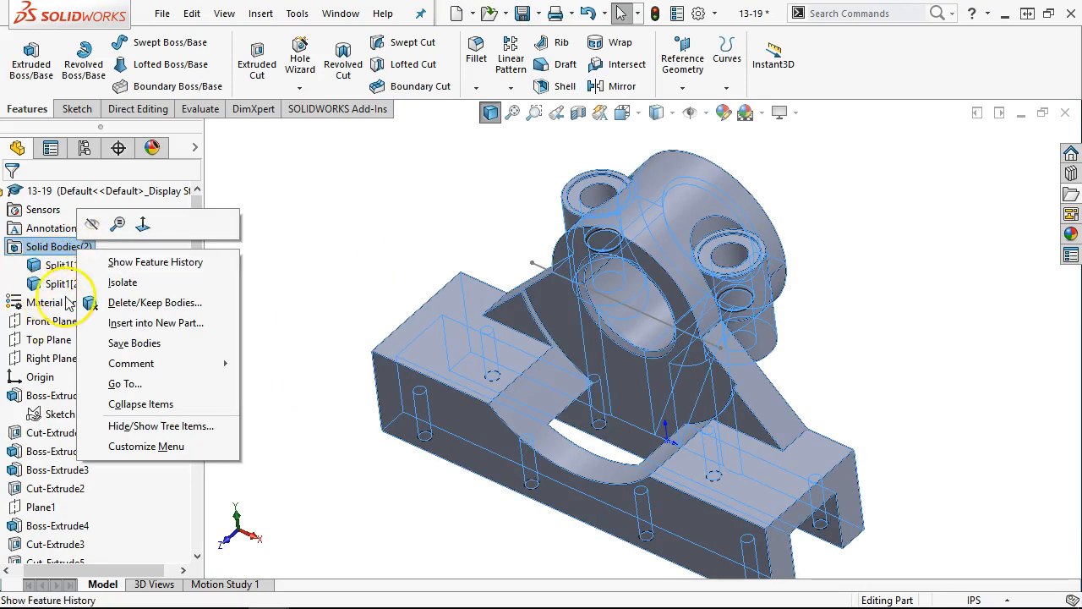
pyautogui.click(133, 324)
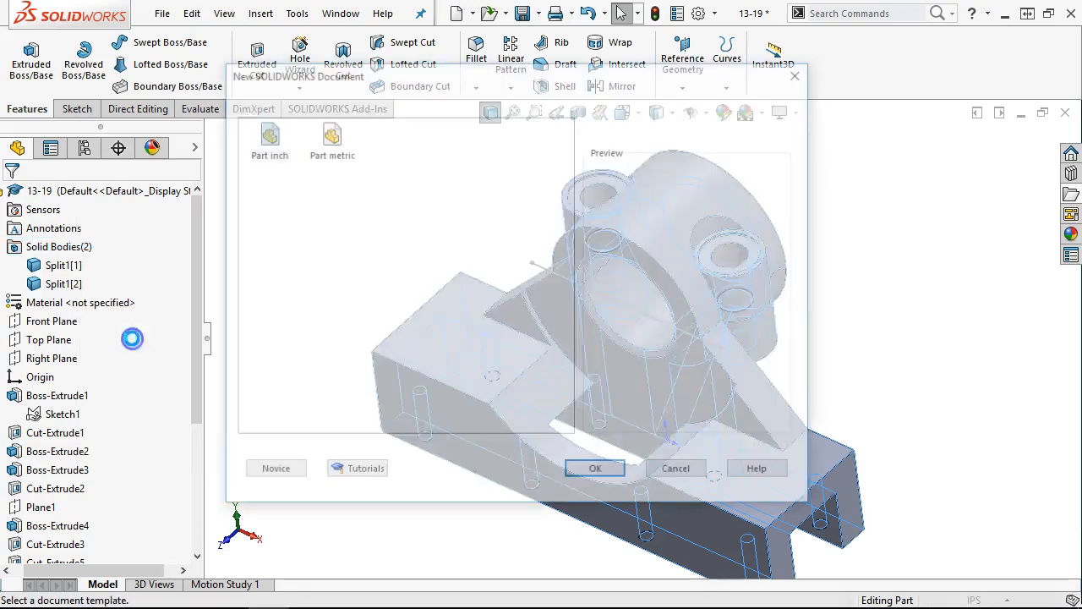
pyautogui.click(587, 470)
pyautogui.click(303, 97)
pyautogui.click(266, 142)
pyautogui.click(595, 471)
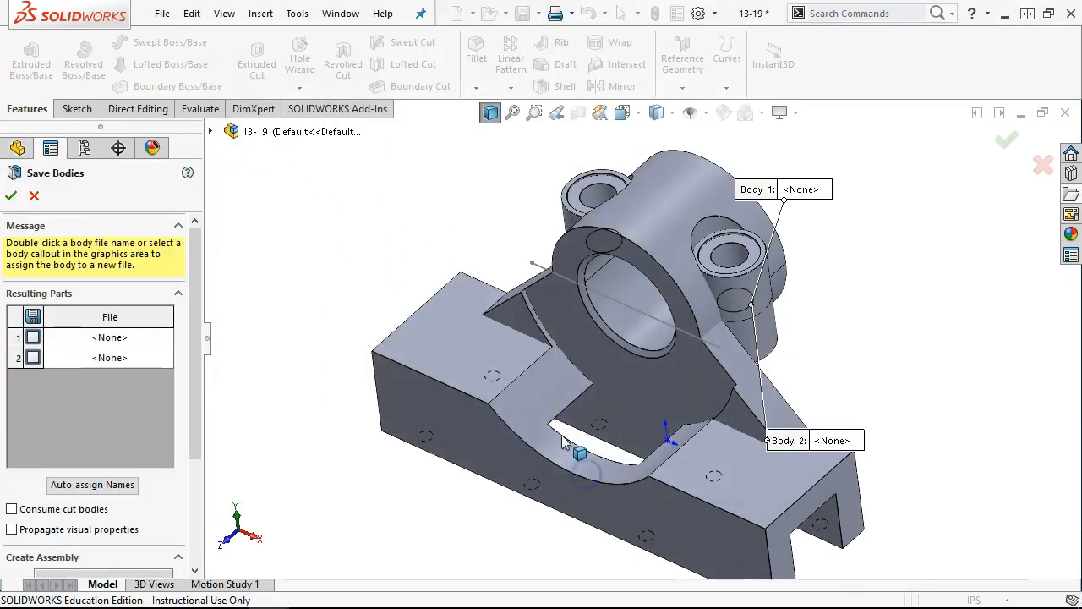
pyautogui.click(107, 487)
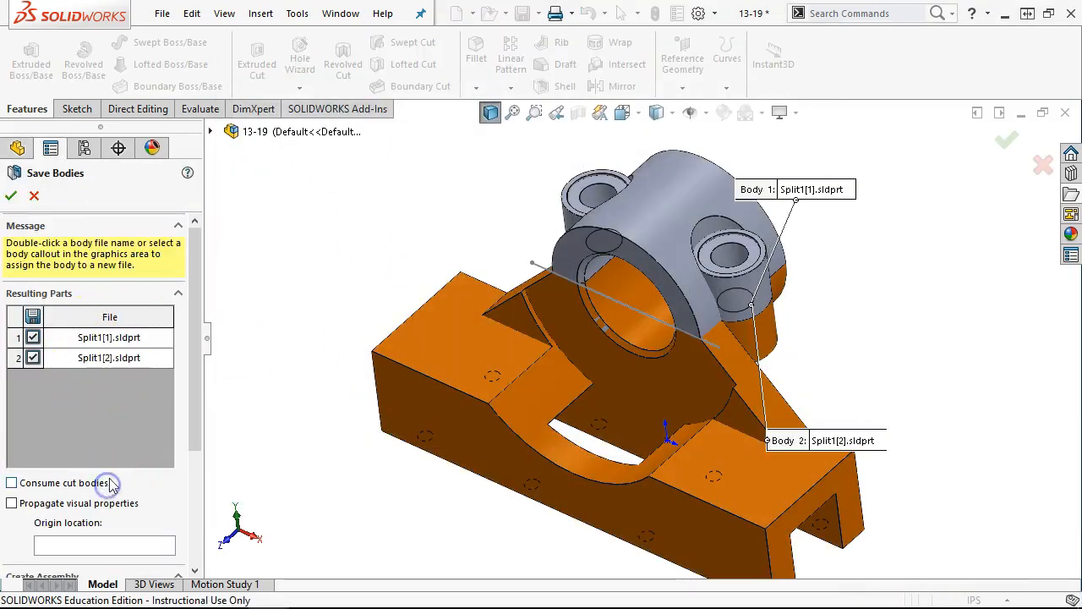
pyautogui.click(92, 353)
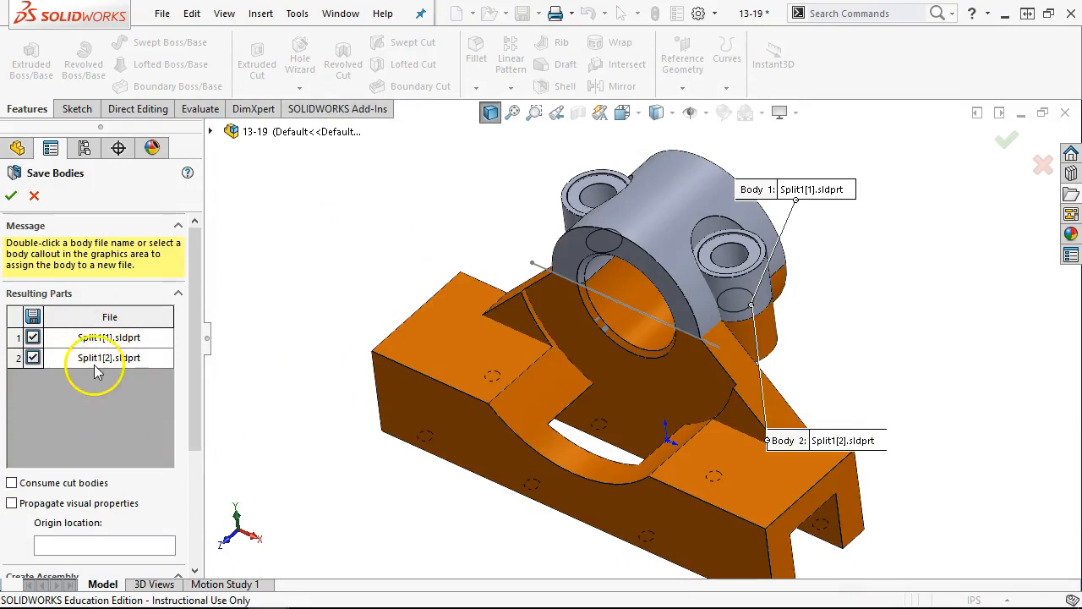
# Create an assembly file named Split1 on drive E: from the saved bodies, and complete the save with a rebuild
pyautogui.moveTo(195, 342); pyautogui.dragTo(197, 398)
pyautogui.moveTo(196, 397); pyautogui.dragTo(203, 457)
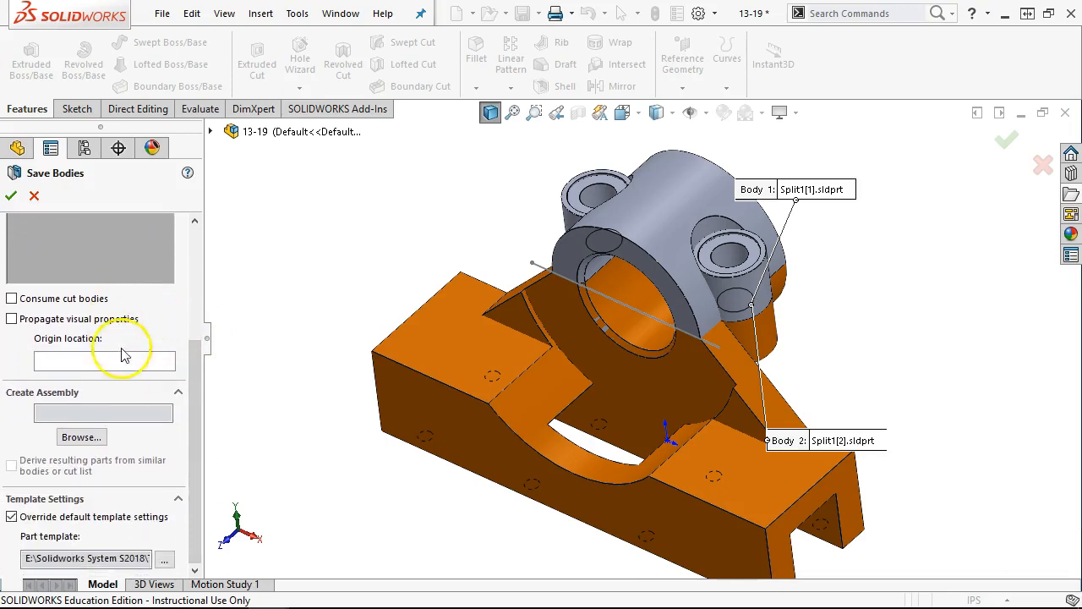
pyautogui.click(81, 437)
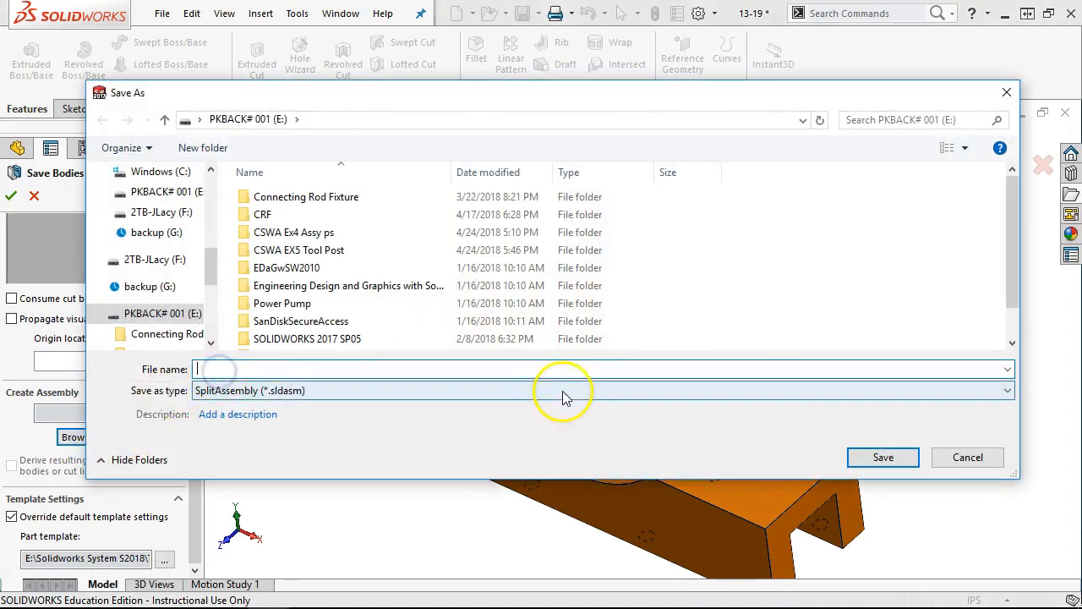
pyautogui.write('Split1')
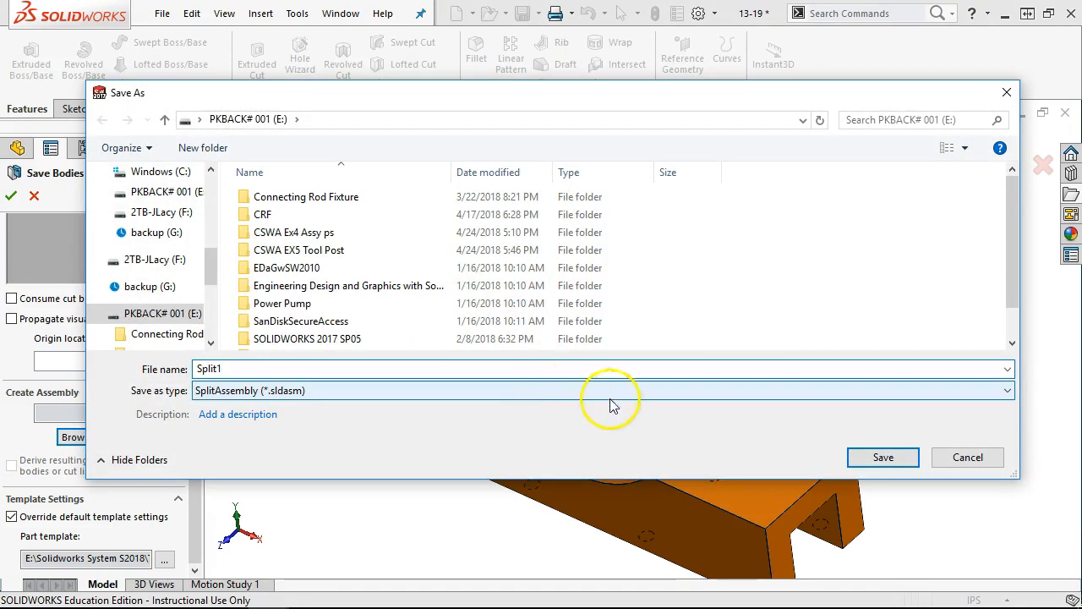
pyautogui.click(890, 456)
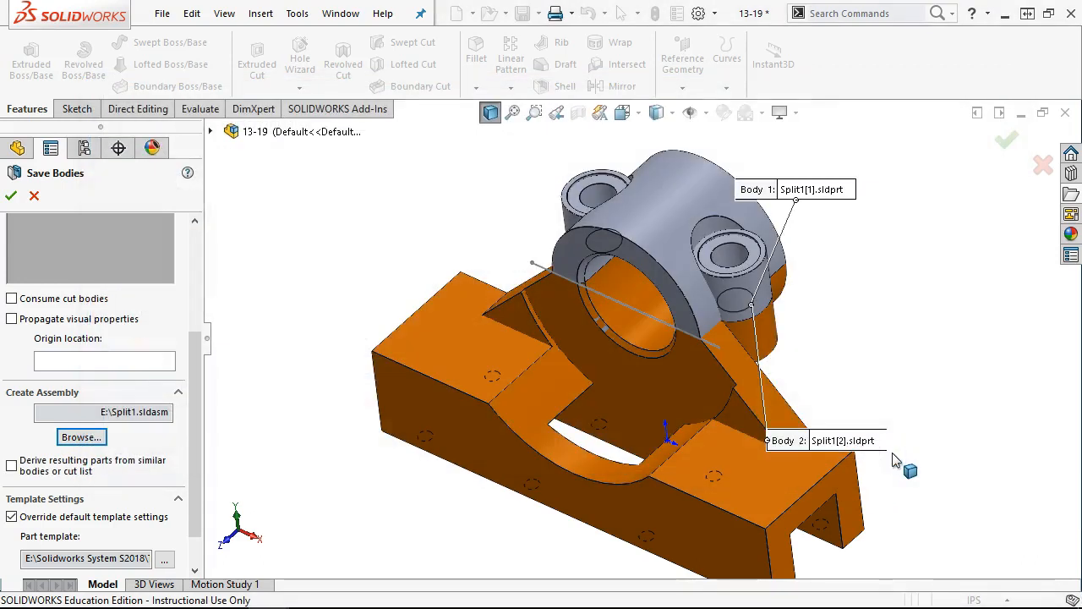
pyautogui.click(11, 197)
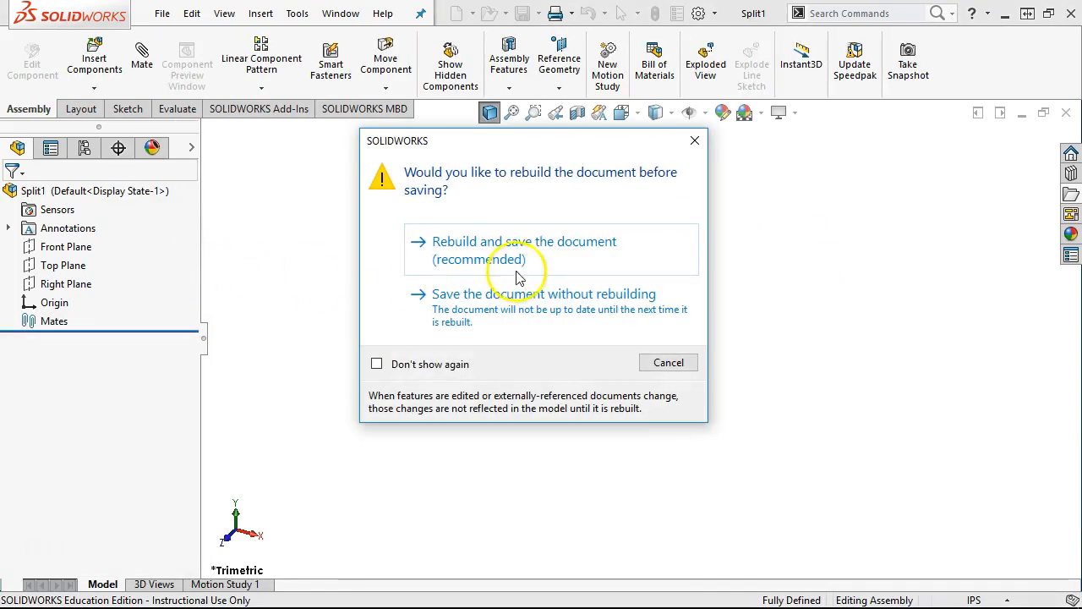
pyautogui.click(497, 250)
# Hide Sketch15, the split line running across the bore, in part 13-19
pyautogui.moveTo(497, 248); pyautogui.dragTo(596, 288, button='middle')
pyautogui.scroll(-3, 602, 292)
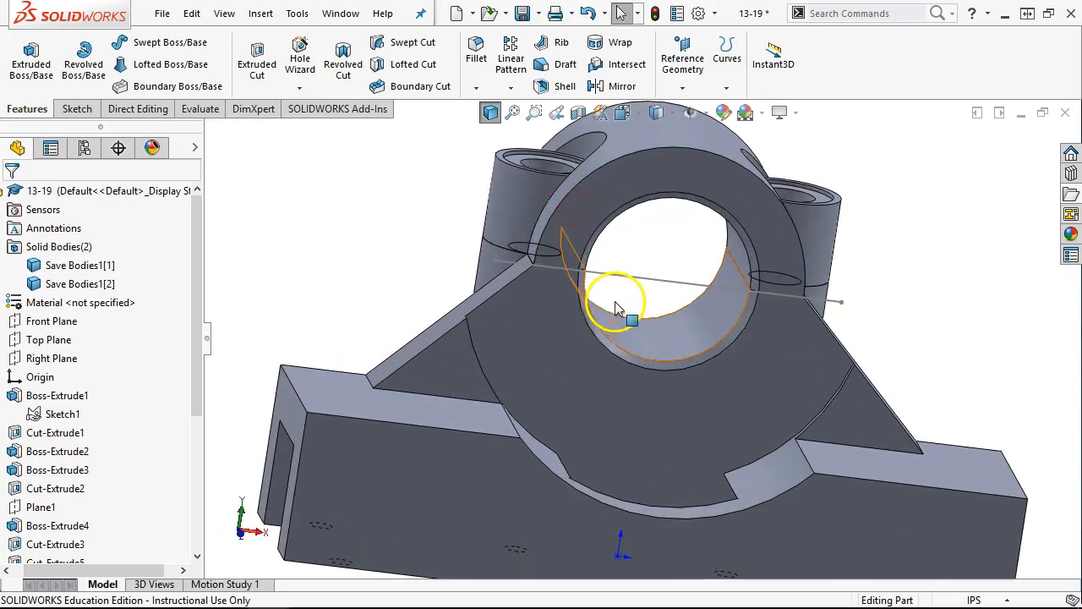
pyautogui.rightClick(620, 279)
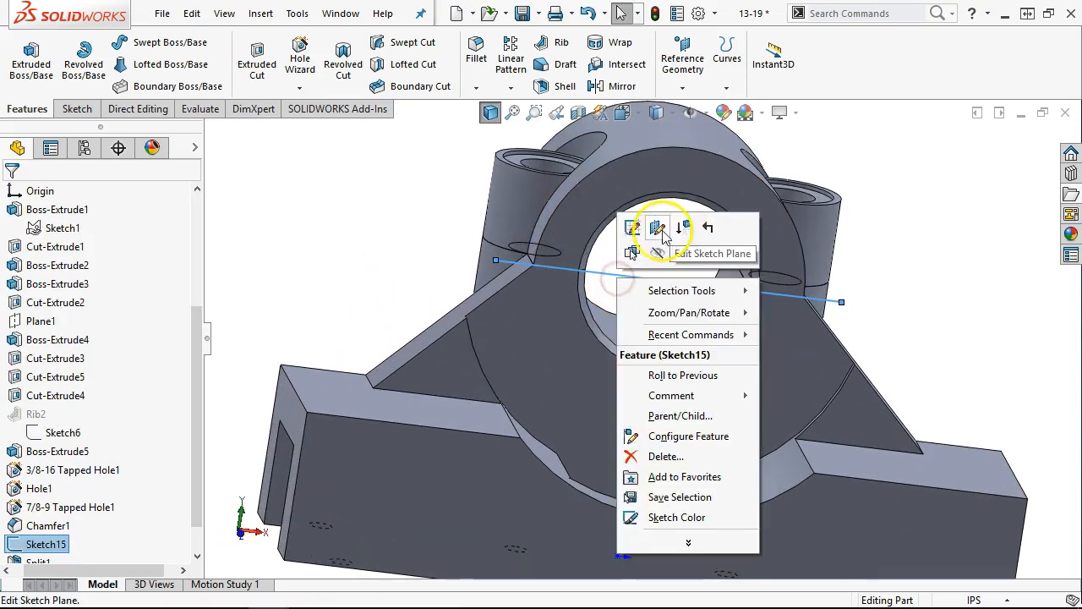
pyautogui.click(660, 253)
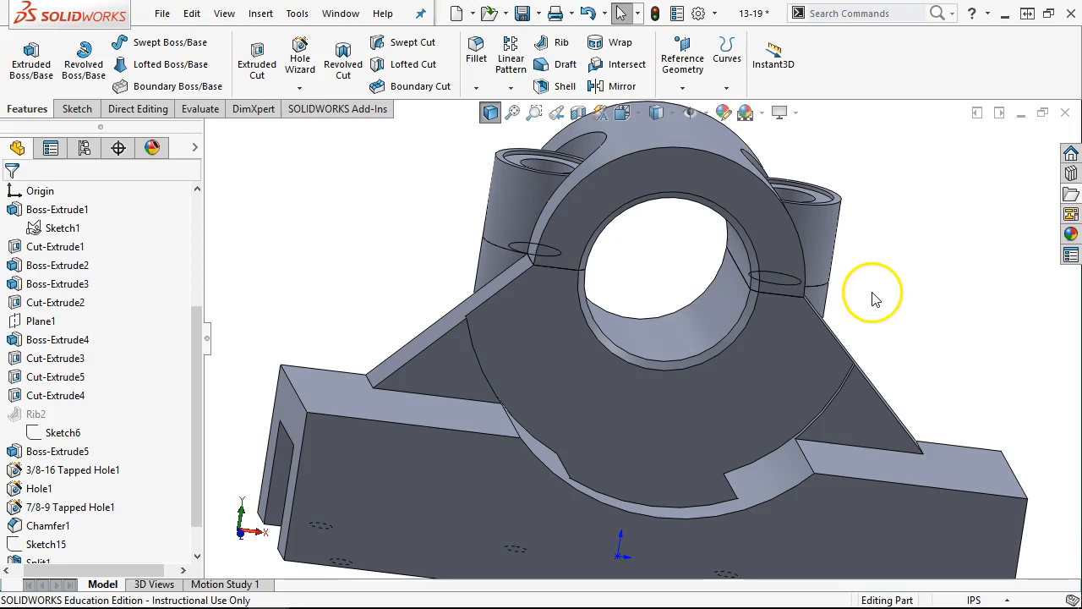
pyautogui.scroll(2, 849, 293)
pyautogui.moveTo(846, 294); pyautogui.dragTo(796, 359, button='middle')
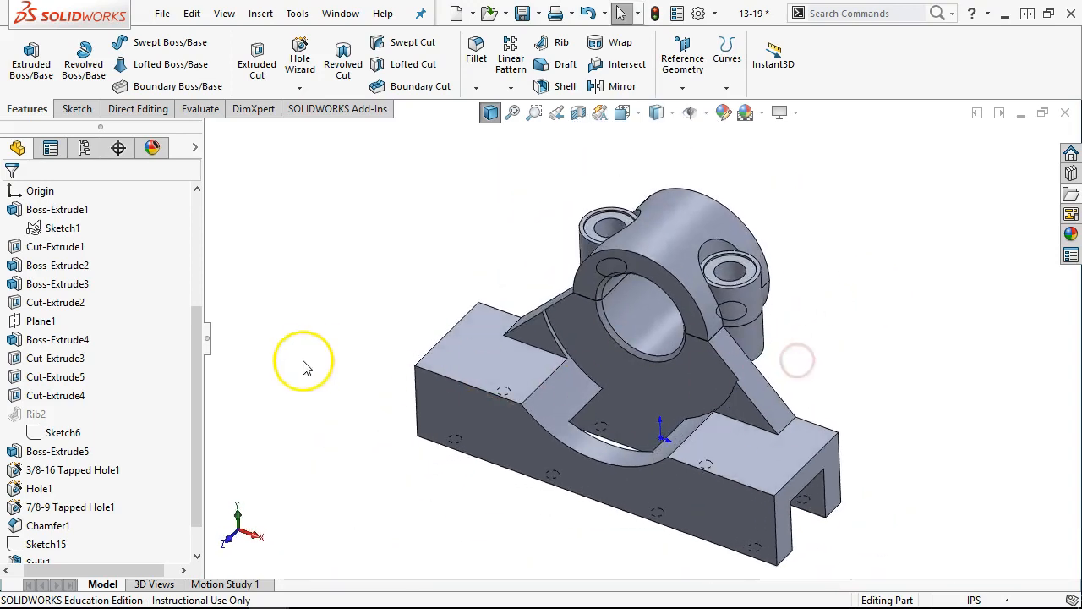
# Switch from part 13-19 to the open Split1 assembly and inspect its two components
pyautogui.moveTo(203, 374); pyautogui.dragTo(203, 431)
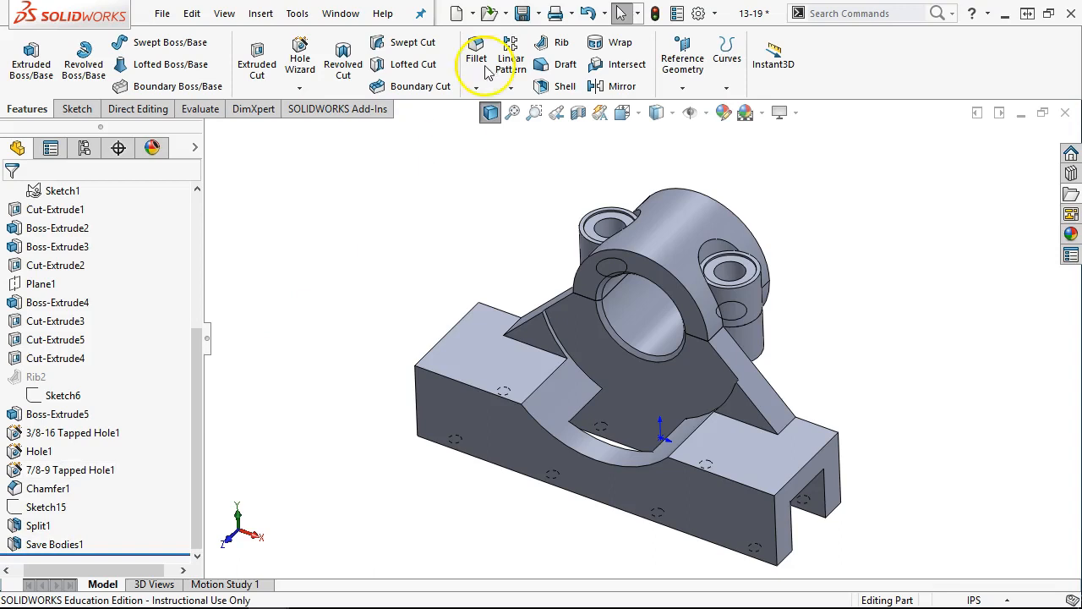
pyautogui.click(336, 15)
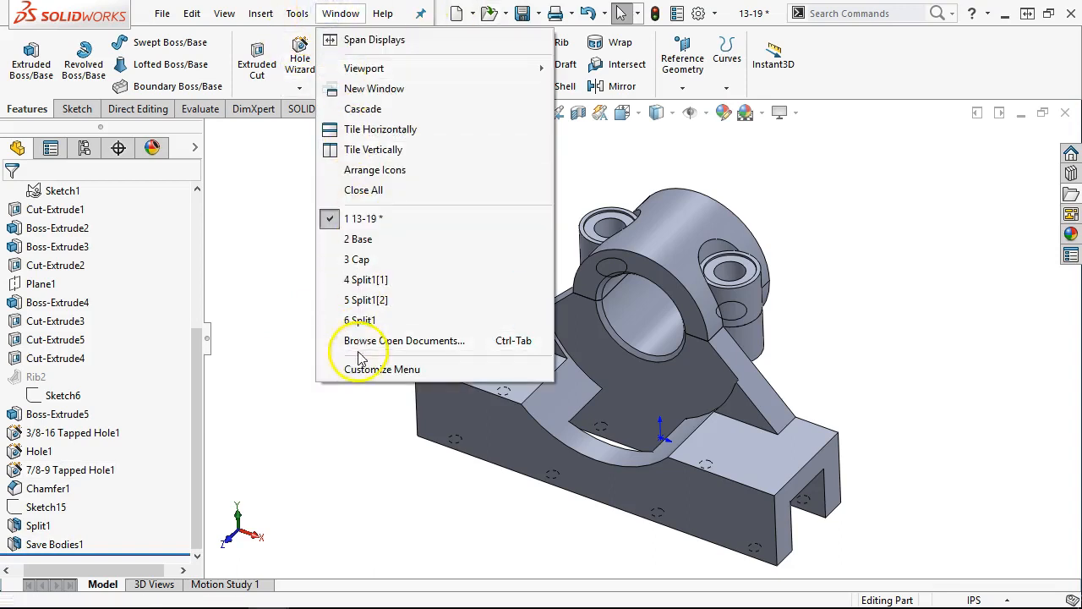
pyautogui.click(362, 319)
pyautogui.scroll(5, 536, 223)
pyautogui.moveTo(536, 219)
pyautogui.mouseDown(button='middle')
pyautogui.moveTo(531, 186)
pyautogui.moveTo(535, 208)
pyautogui.mouseUp(button='middle')
pyautogui.scroll(-2, 617, 208)
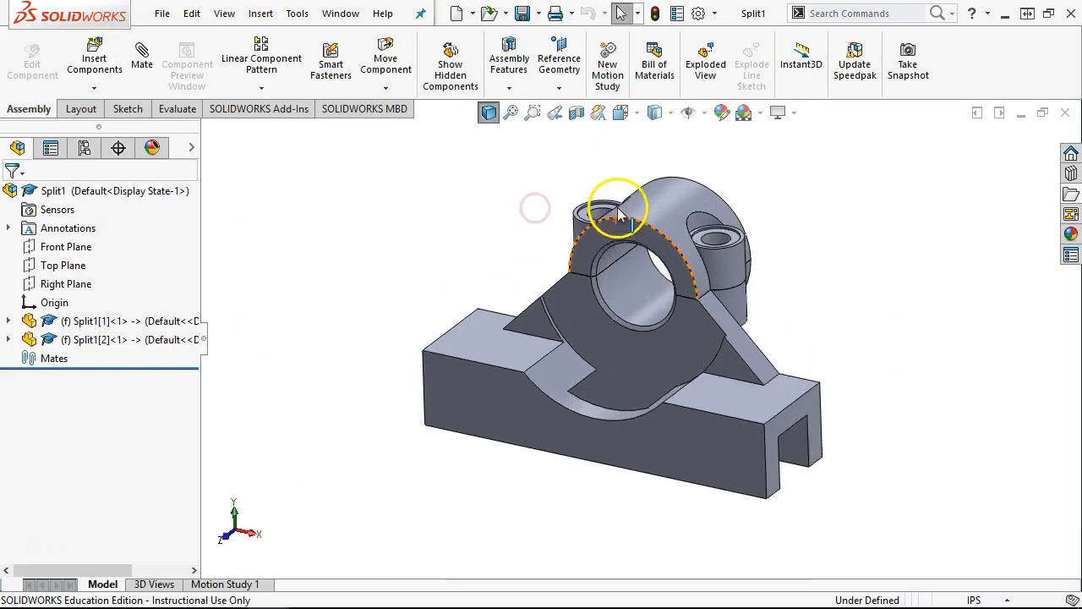
pyautogui.moveTo(431, 211); pyautogui.dragTo(442, 229, button='middle')
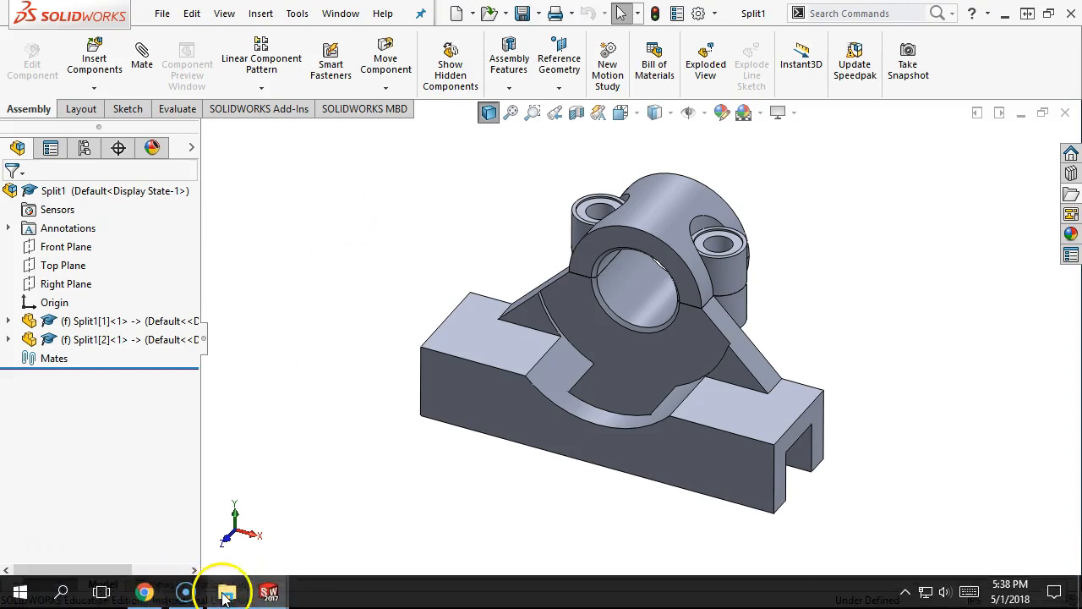
# Switch to File Explorer, preview the Split1[1], Split1[2], Base and Cap files on drive E:, and return to SOLIDWORKS
pyautogui.click(227, 591)
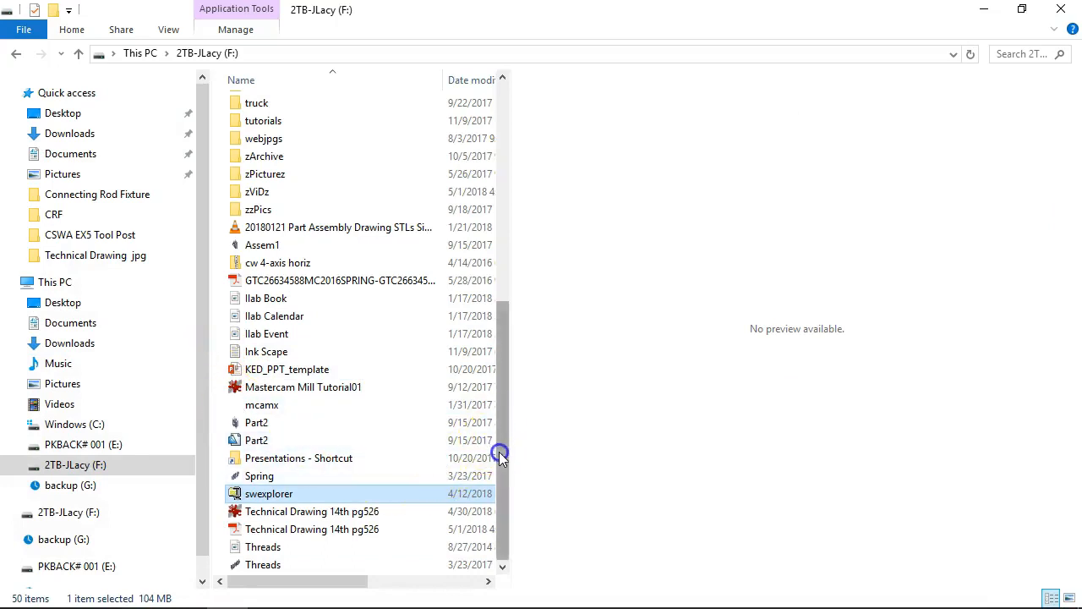
pyautogui.click(93, 444)
pyautogui.moveTo(500, 406); pyautogui.dragTo(502, 518)
pyautogui.click(257, 530)
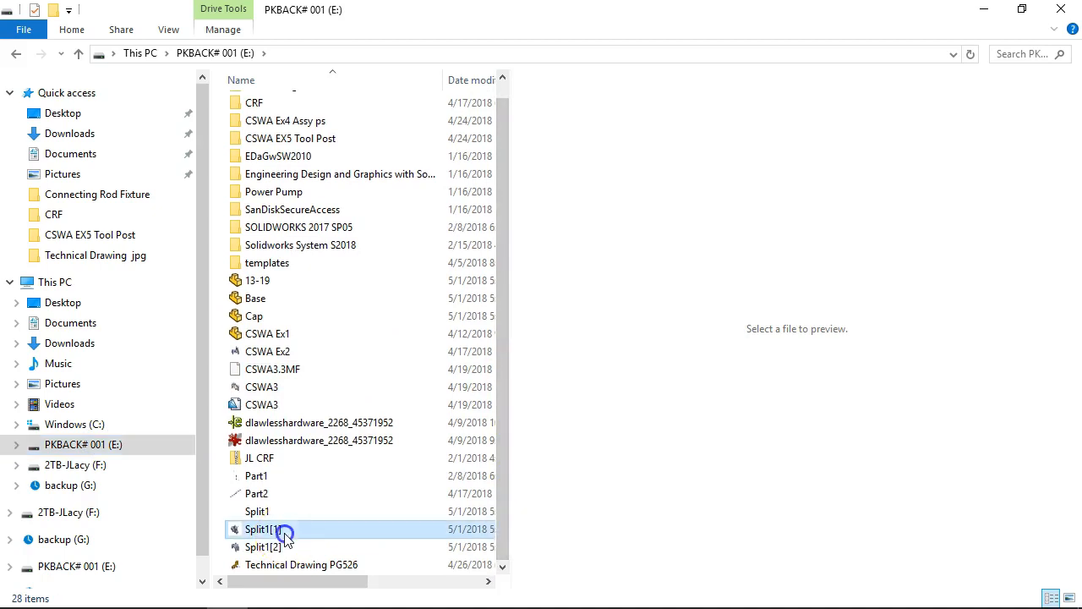
pyautogui.click(274, 548)
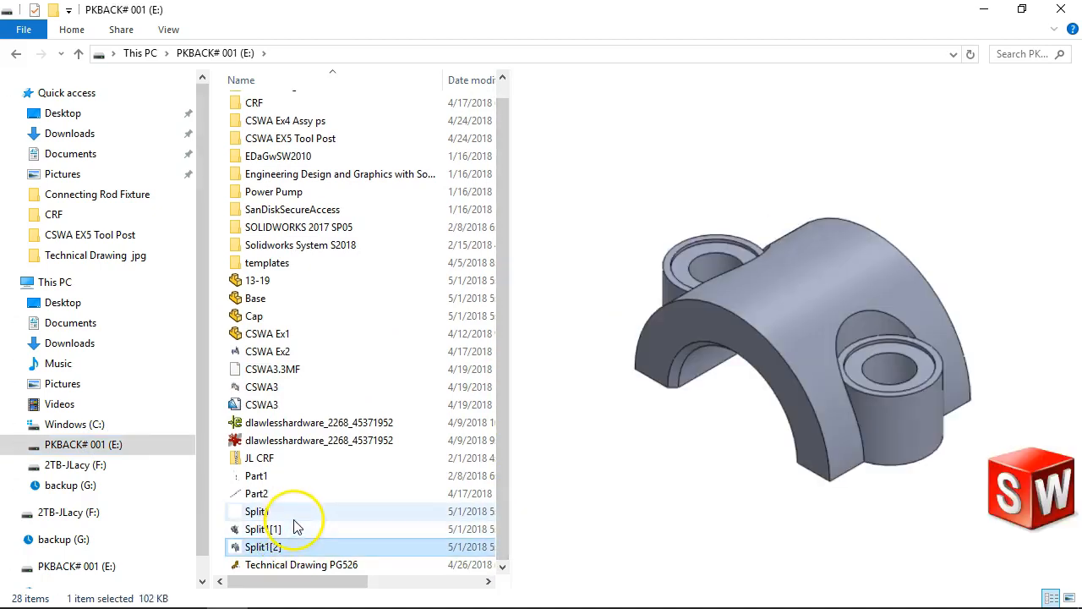
pyautogui.click(266, 298)
pyautogui.click(258, 315)
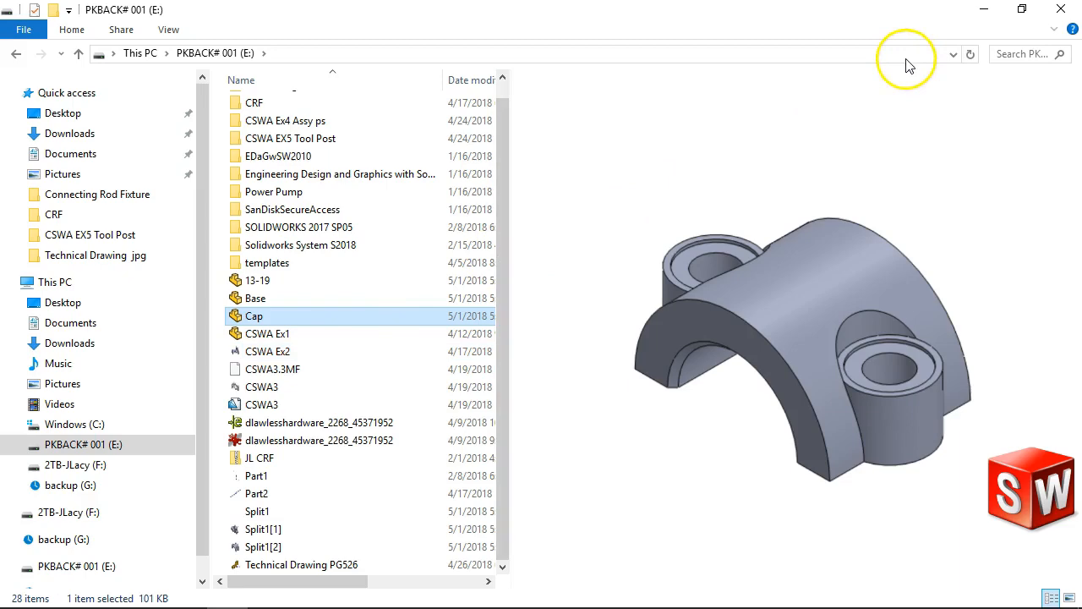
pyautogui.click(984, 9)
# Add in the Toolbox library from the Design Library for the Split1 assembly
pyautogui.moveTo(425, 289); pyautogui.dragTo(499, 284, button='middle')
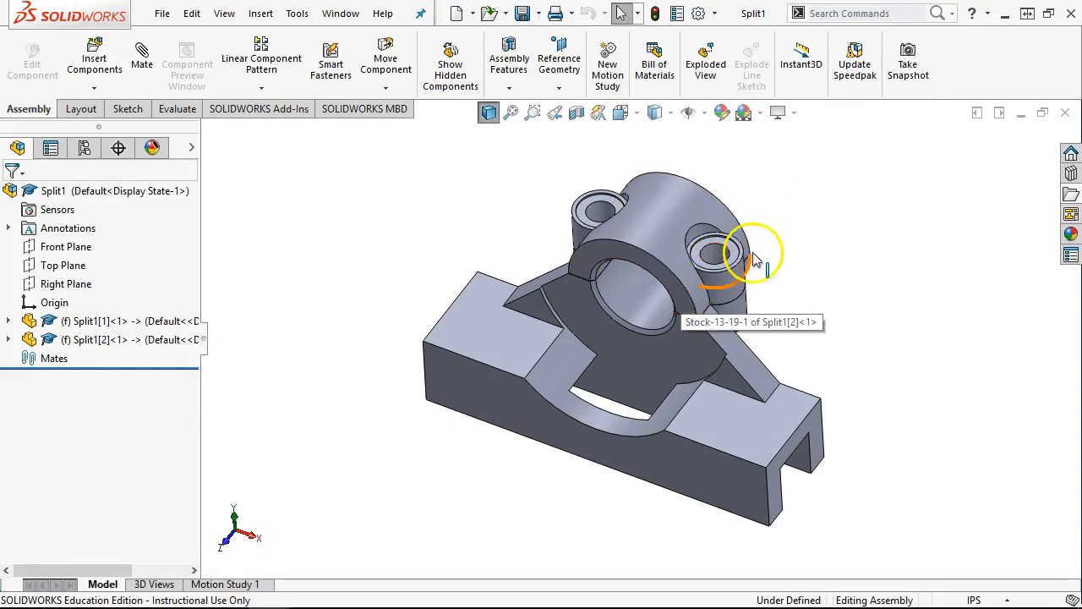
pyautogui.click(1071, 173)
pyautogui.click(880, 203)
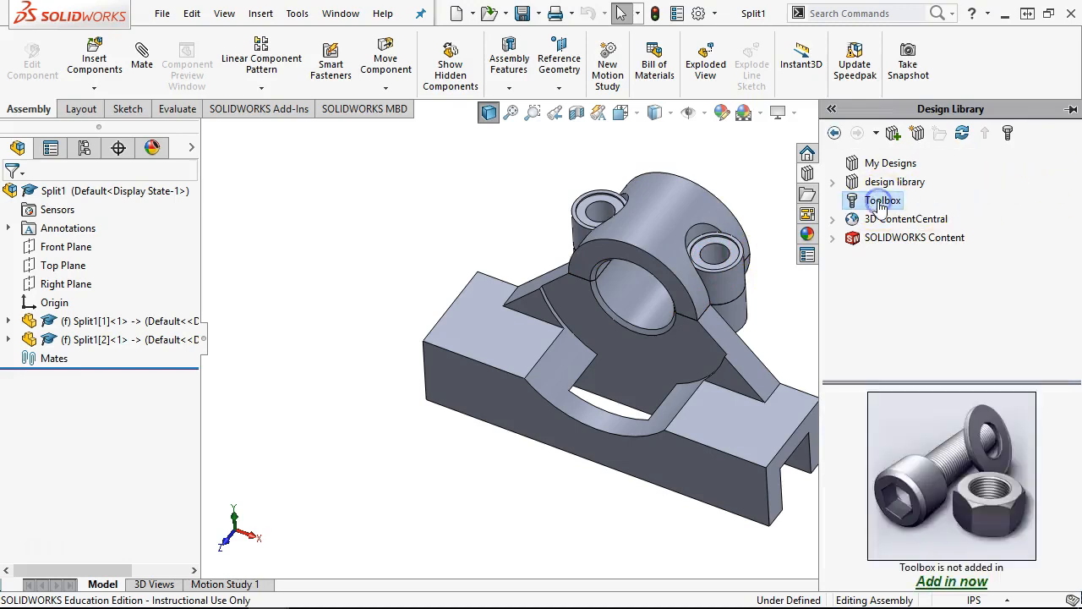
pyautogui.click(946, 546)
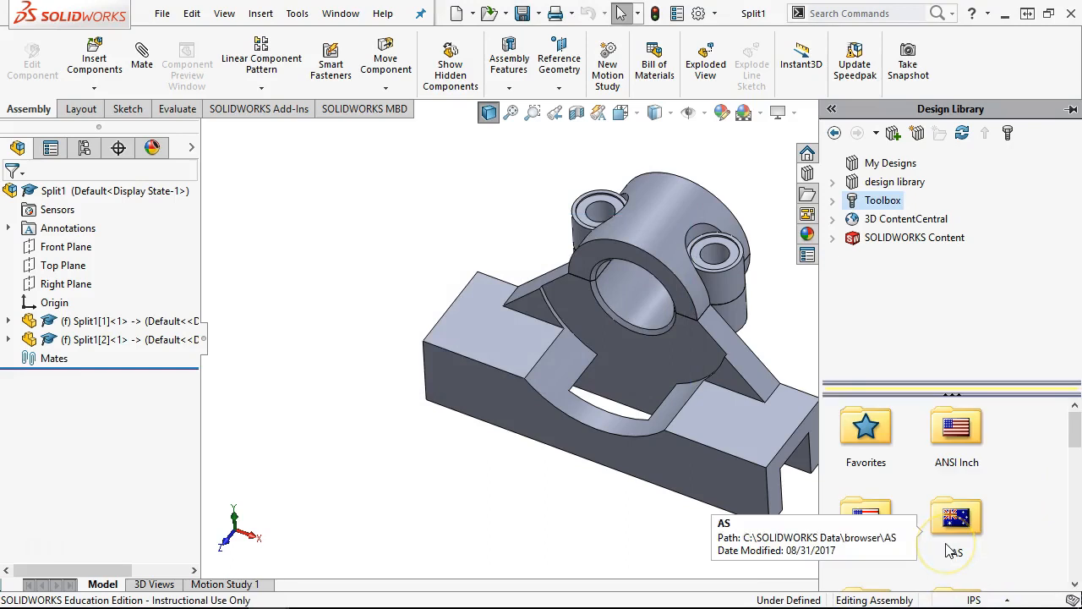
# Insert an ANSI Inch Heavy Hex Finished Bolt from the Toolbox hex head bolts into the cap's front-right bolt hole
pyautogui.scroll(-2, 963, 507)
pyautogui.scroll(2, 974, 454)
pyautogui.click(970, 449)
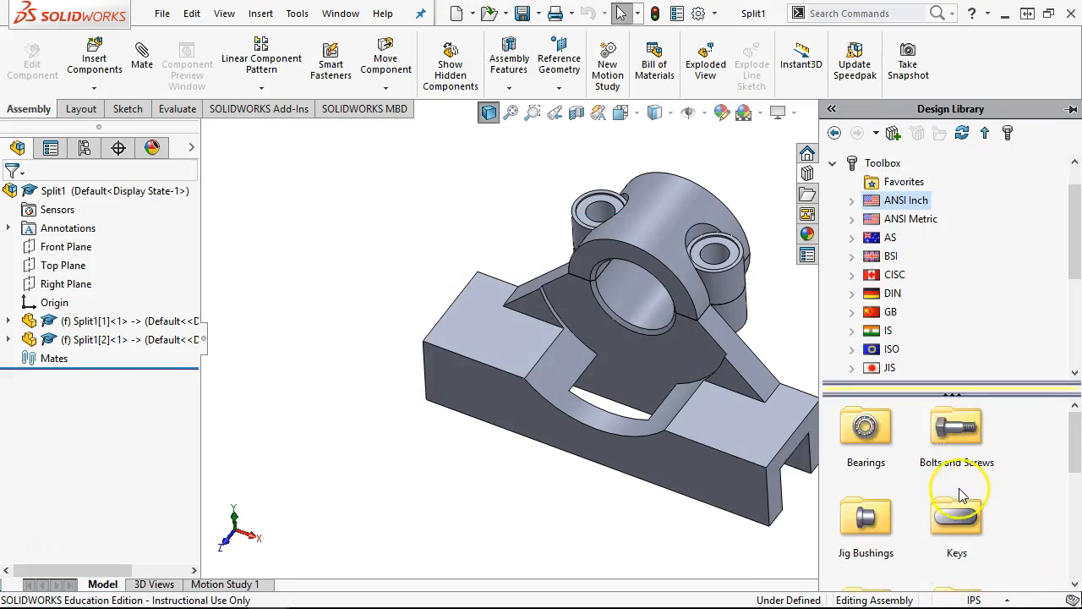
pyautogui.doubleClick(951, 436)
pyautogui.click(958, 430)
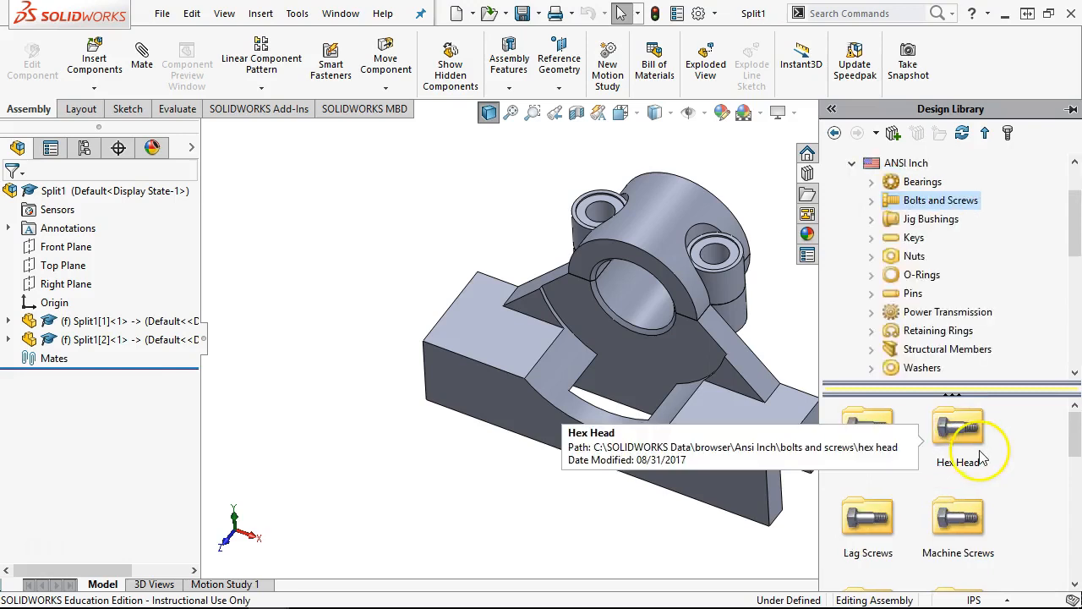
pyautogui.doubleClick(970, 435)
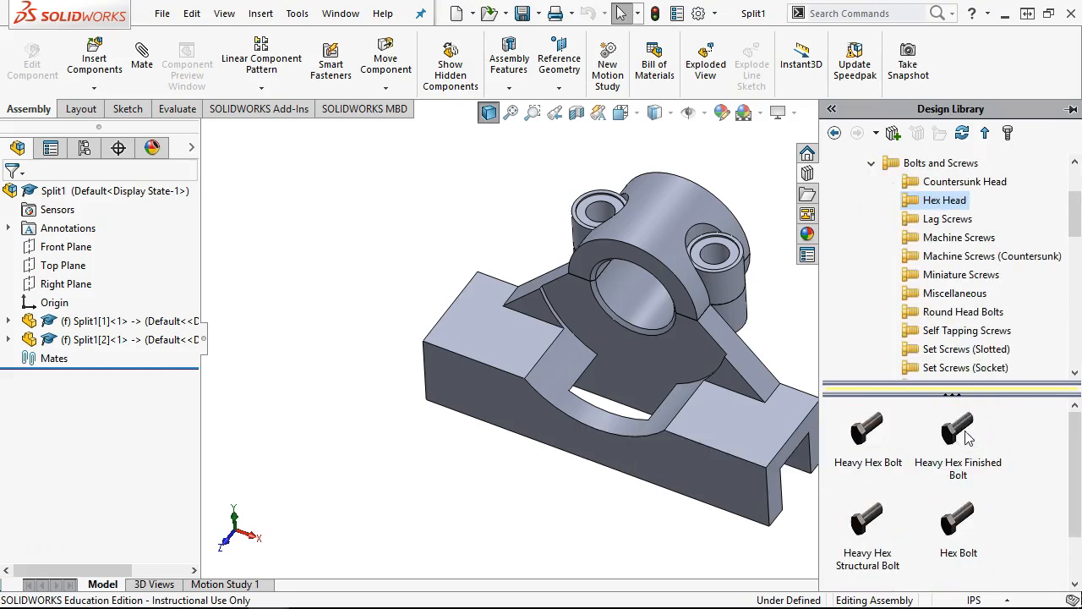
pyautogui.moveTo(958, 429); pyautogui.dragTo(725, 254)
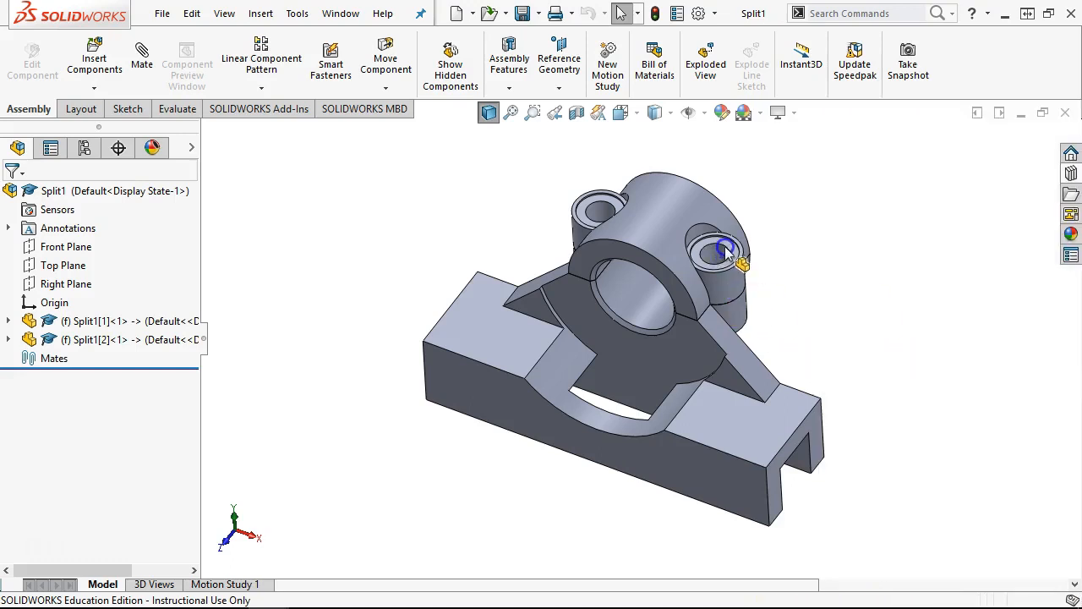
pyautogui.moveTo(788, 290); pyautogui.dragTo(733, 254)
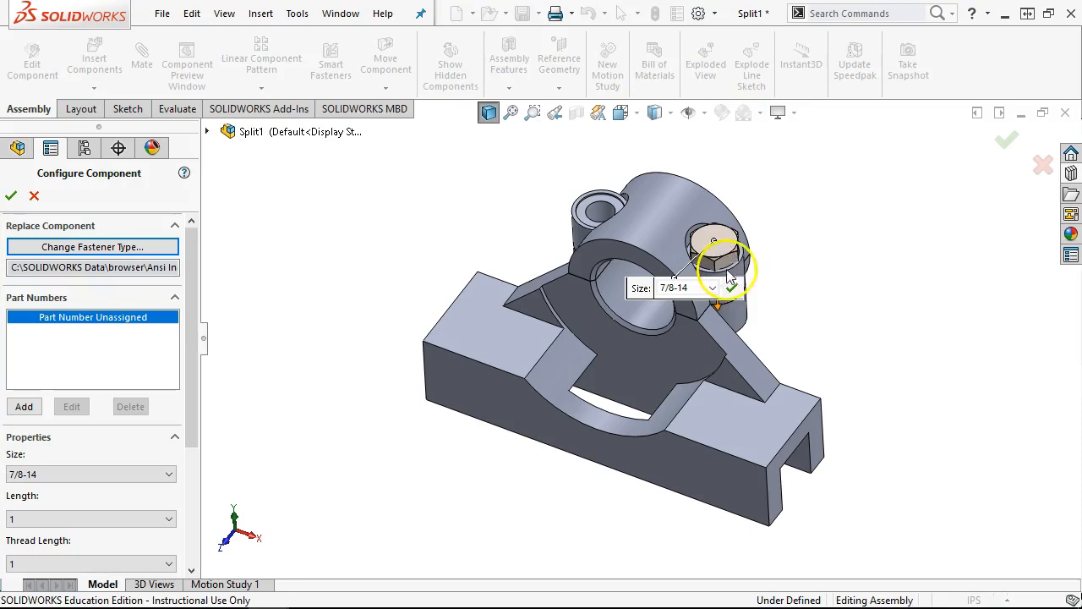
# Configure the bolt with size 7/8-9 and length 2.75, and accept the component
pyautogui.click(711, 289)
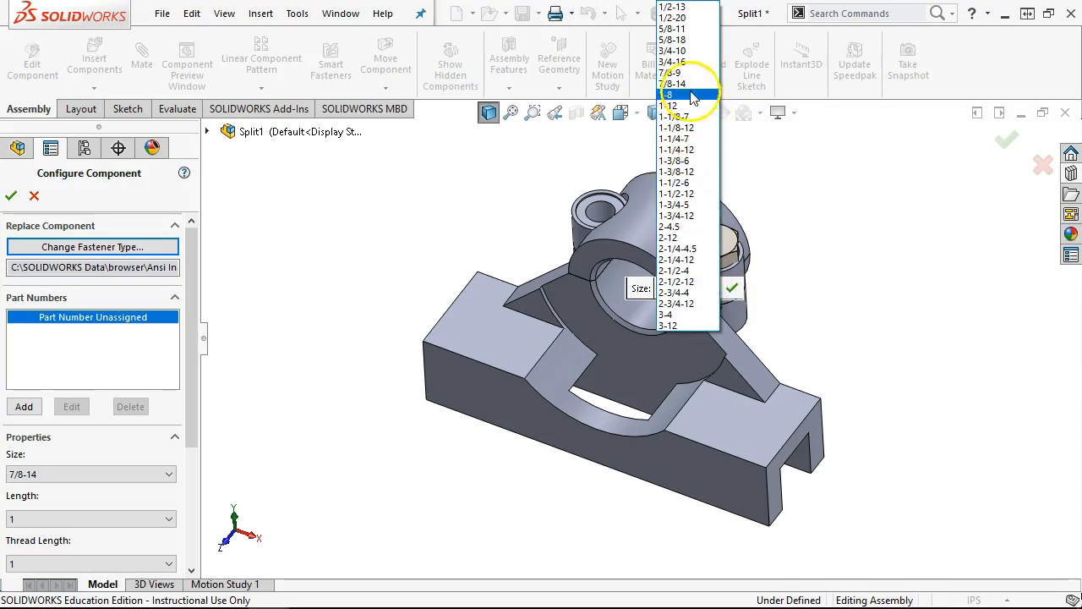
pyautogui.click(680, 74)
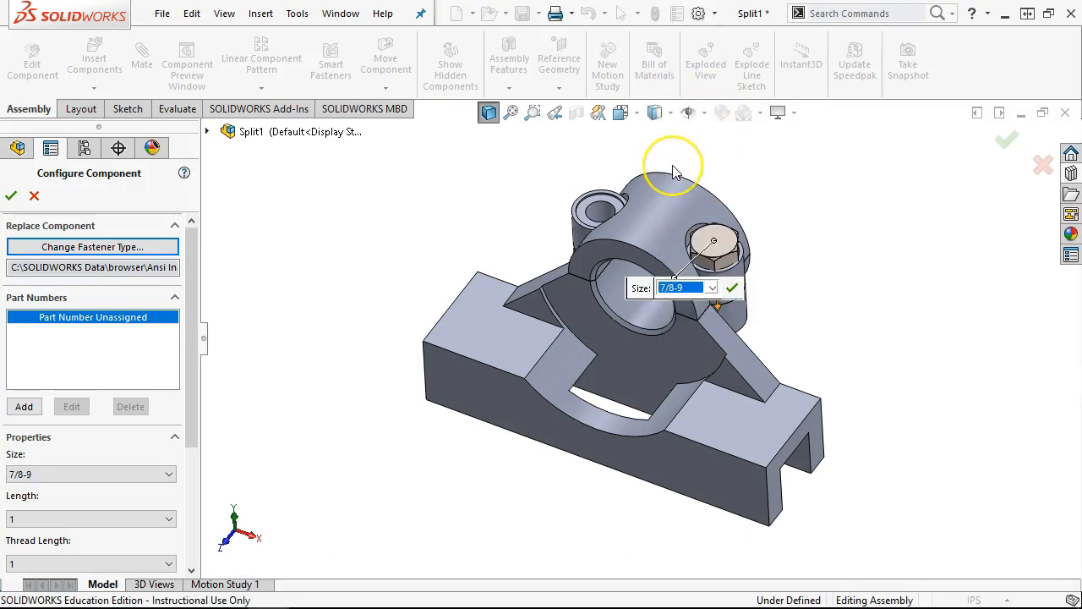
pyautogui.moveTo(197, 374); pyautogui.dragTo(199, 485)
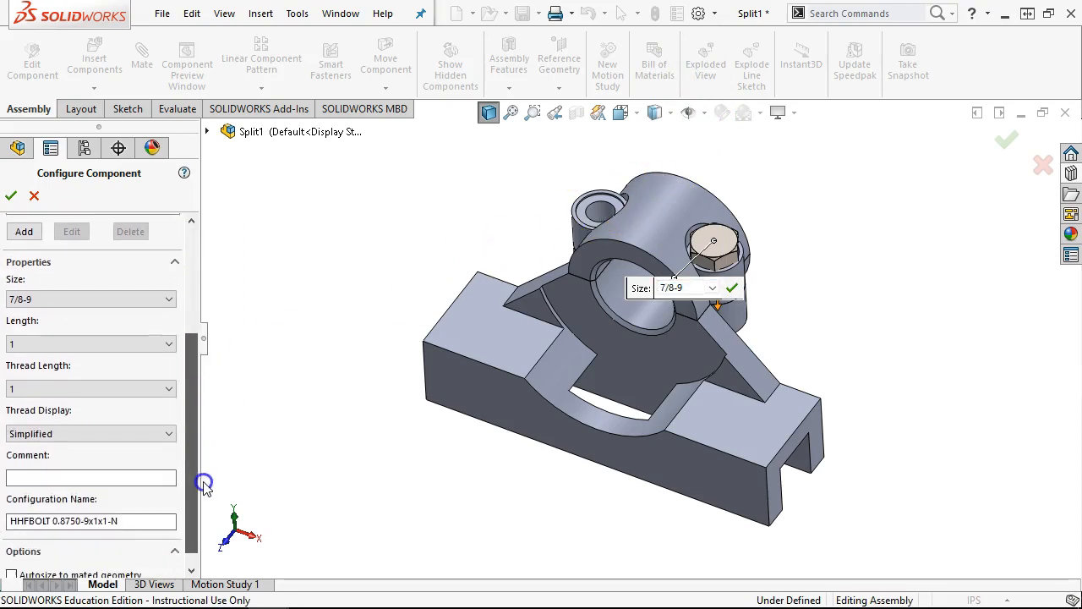
pyautogui.click(158, 343)
pyautogui.click(157, 343)
pyautogui.click(158, 341)
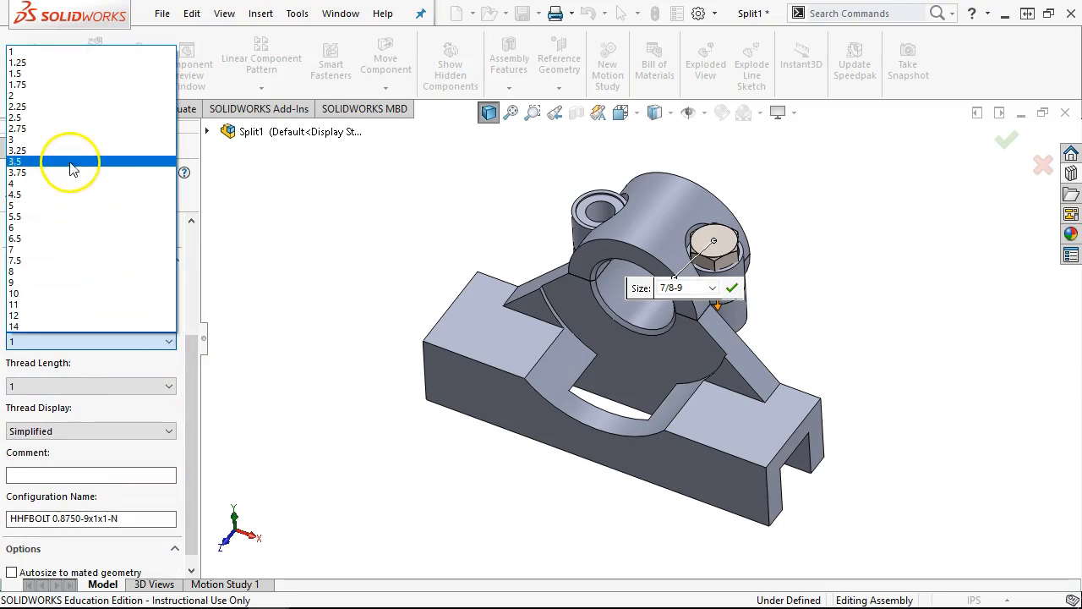
pyautogui.click(65, 128)
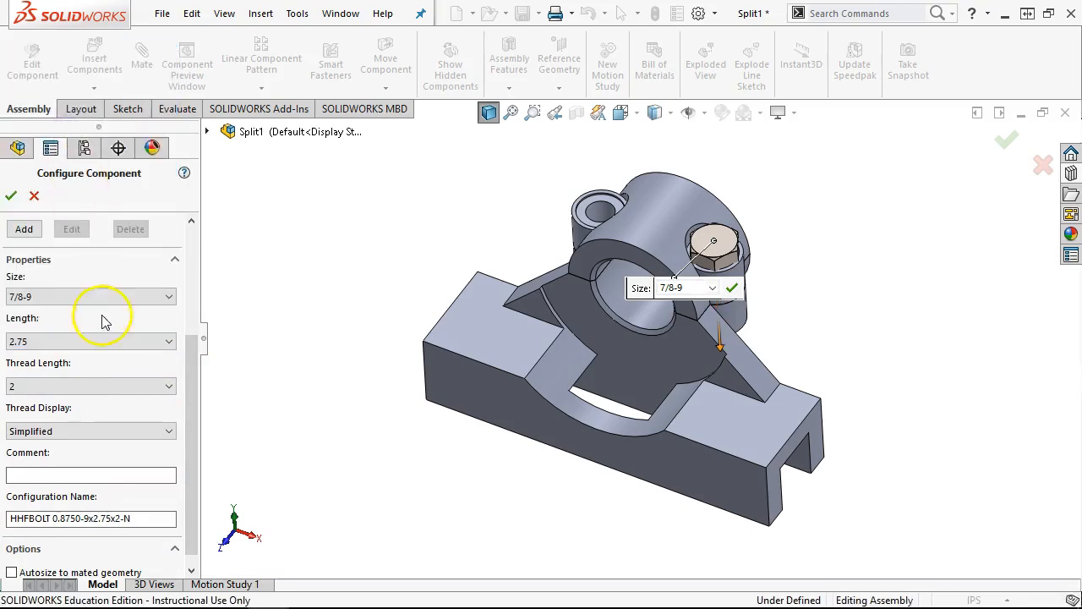
pyautogui.moveTo(348, 285); pyautogui.dragTo(347, 246, button='middle')
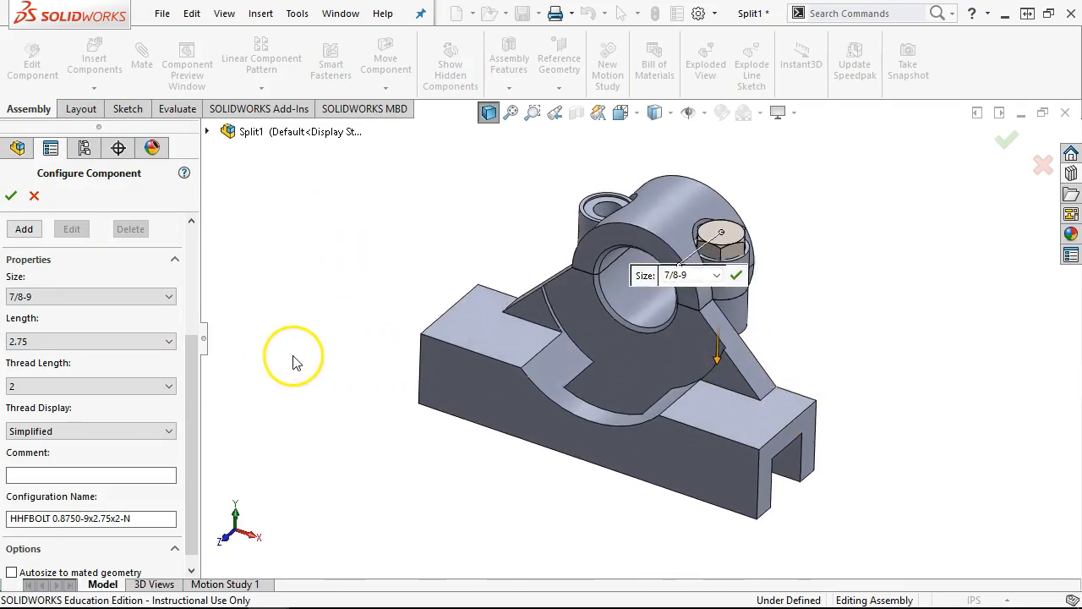
pyautogui.click(11, 196)
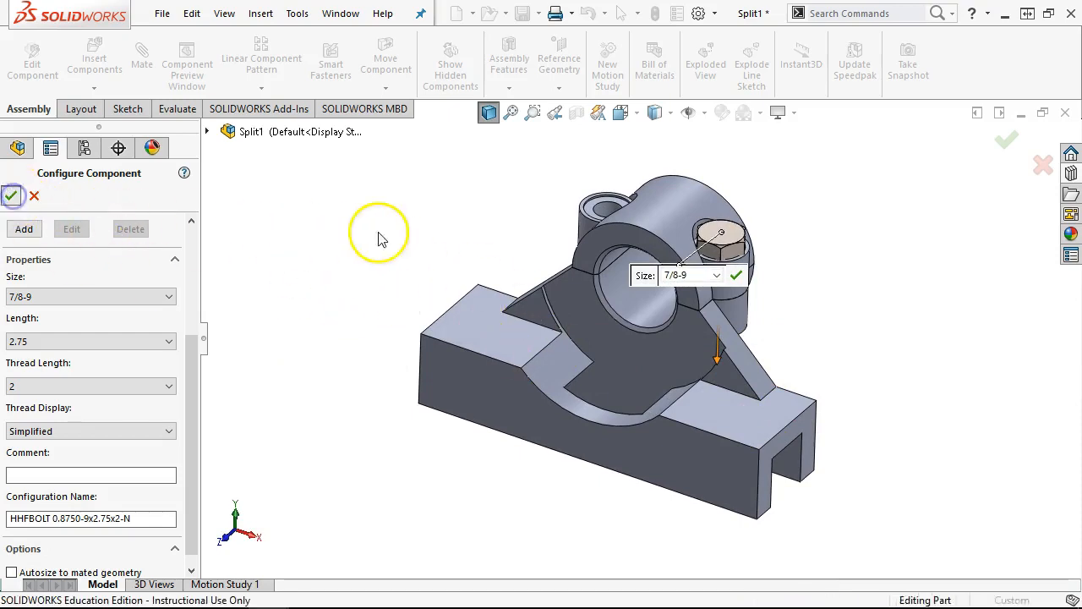
# Place a second copy of the bolt in the cap's other hole, end the insertion and check both bolt heads
pyautogui.click(595, 201)
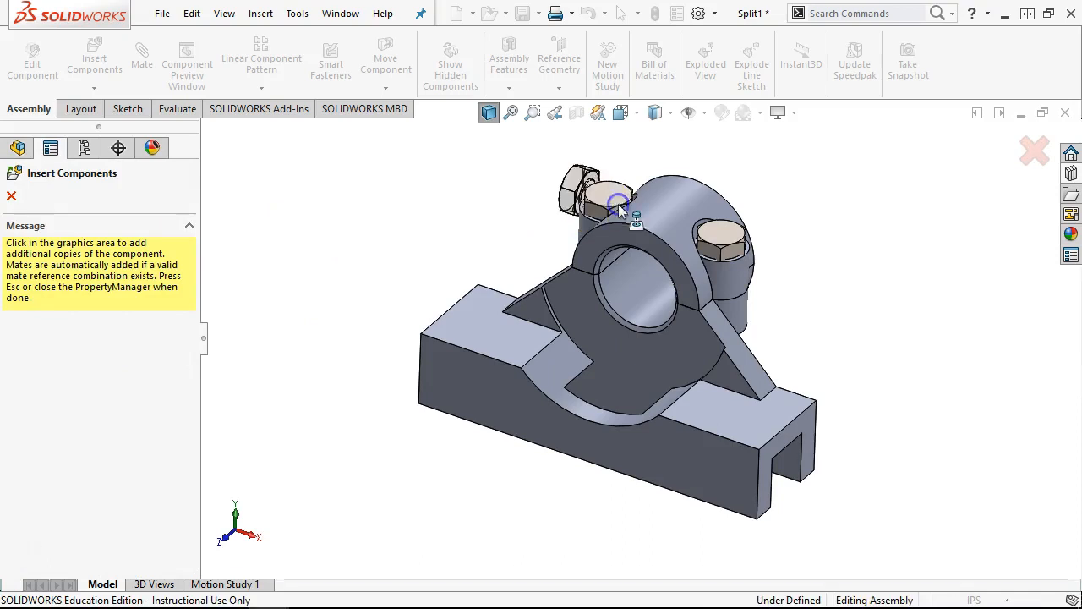
pyautogui.click(11, 196)
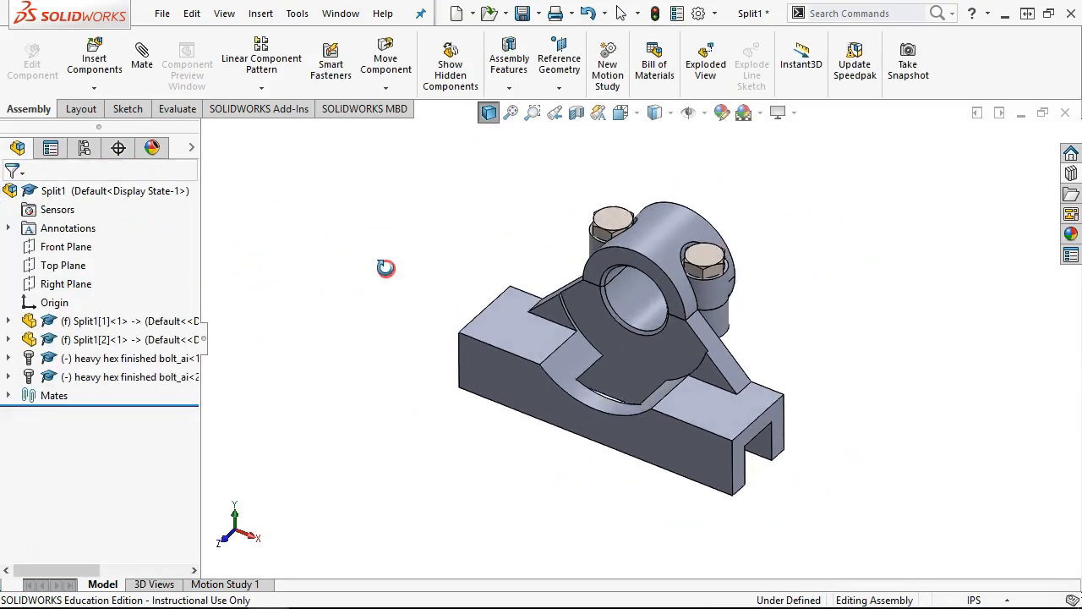
pyautogui.scroll(-2, 683, 370)
pyautogui.click(702, 245)
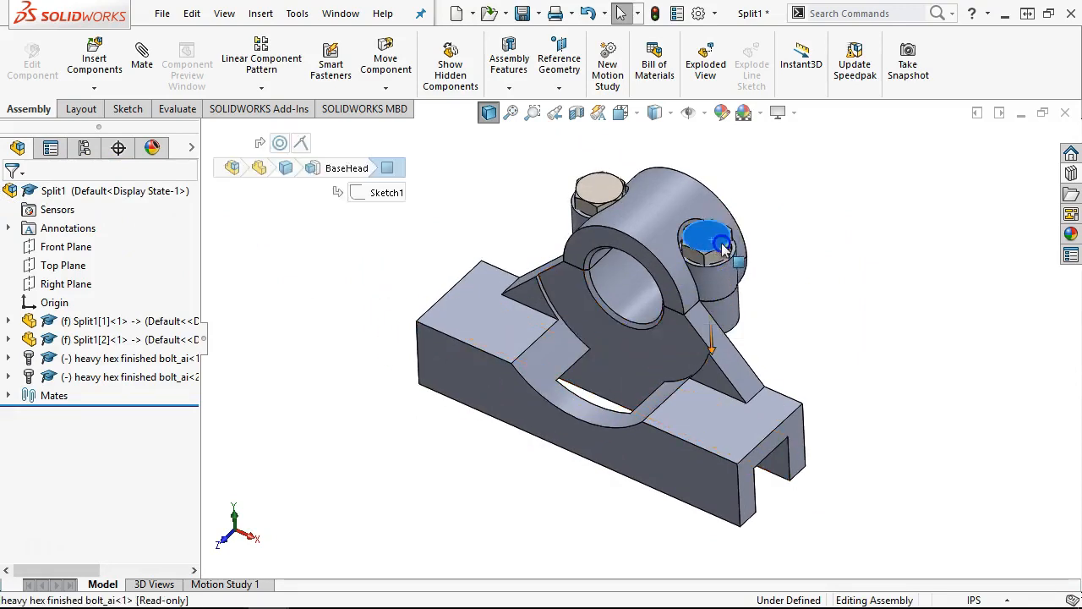
pyautogui.click(582, 191)
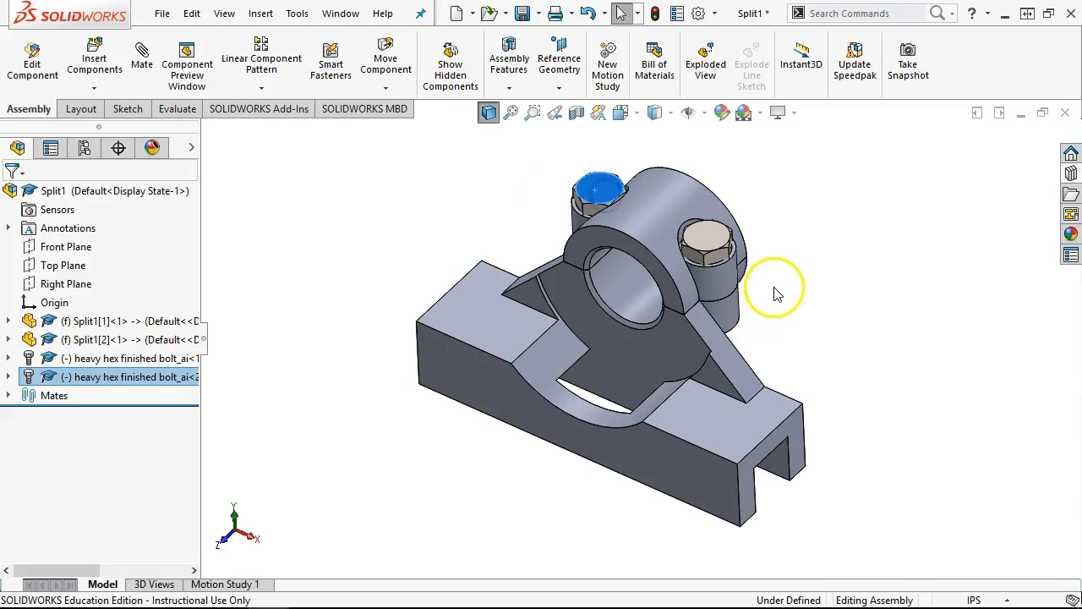
# Show the assembly in isometric view and save Split1 together with the modified part 13-19
pyautogui.click(803, 290)
pyautogui.hotkey('ctrl', '7')
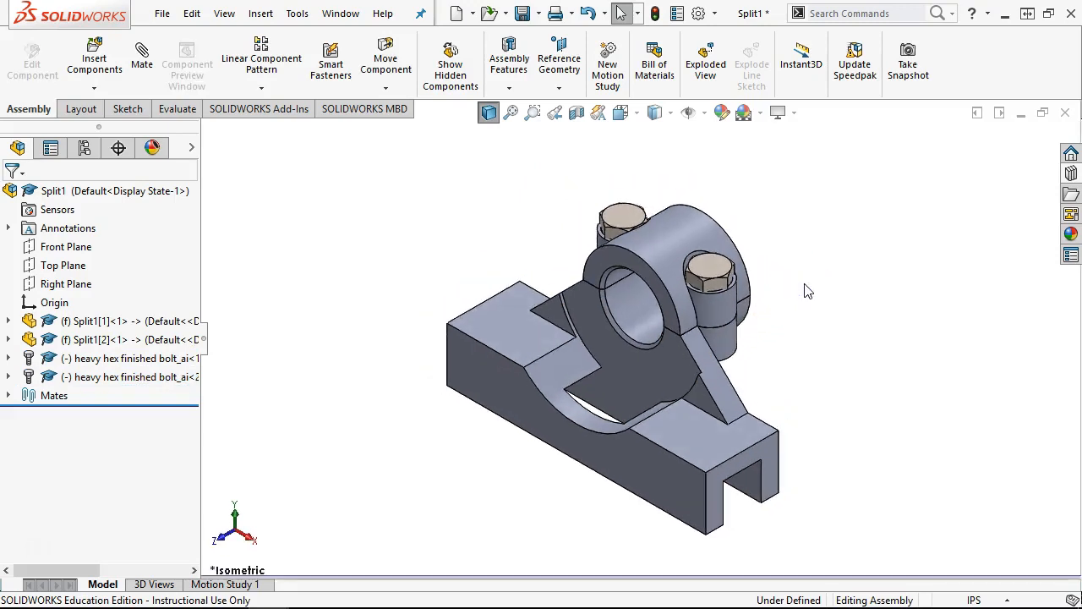
pyautogui.hotkey('ctrl', 's')
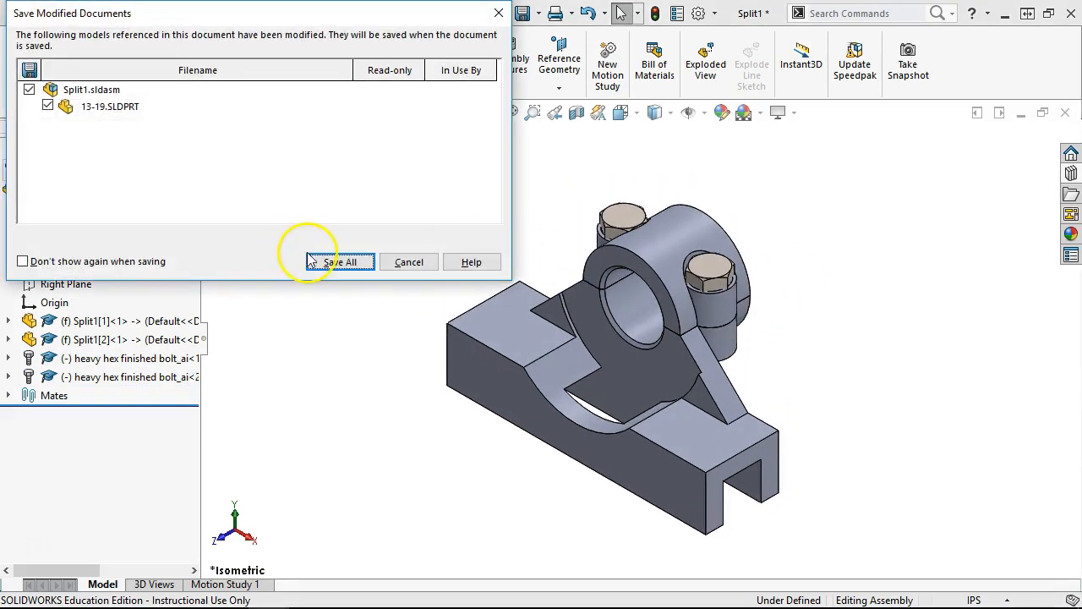
pyautogui.click(323, 257)
pyautogui.click(405, 296)
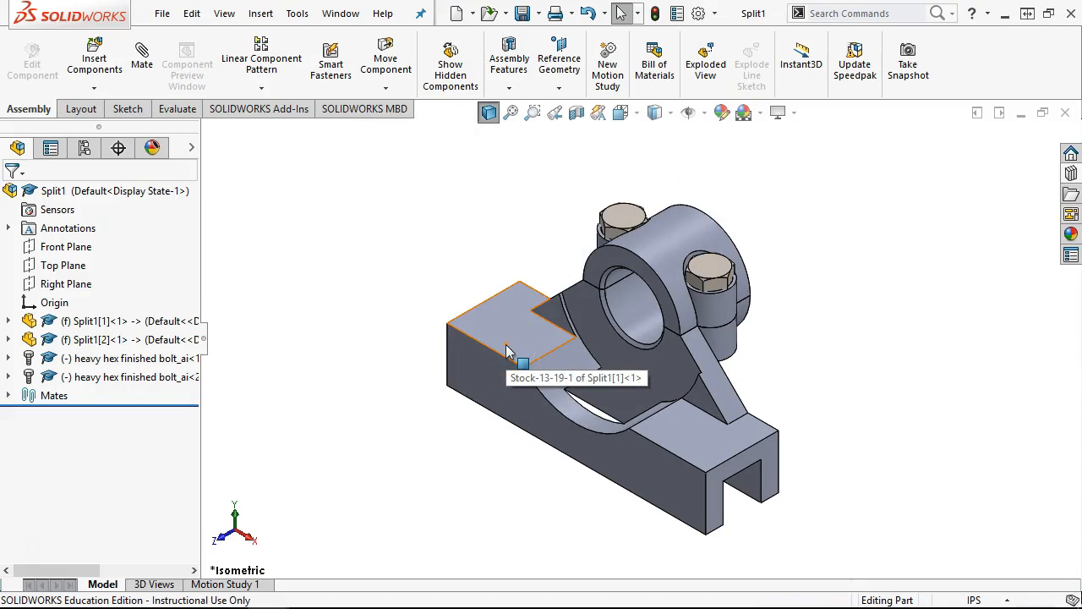
# Examine the bolted assembly from several angles and the hole threads under the Stock-13-19-1 feature of component Split1[1]
pyautogui.moveTo(507, 351); pyautogui.dragTo(818, 384)
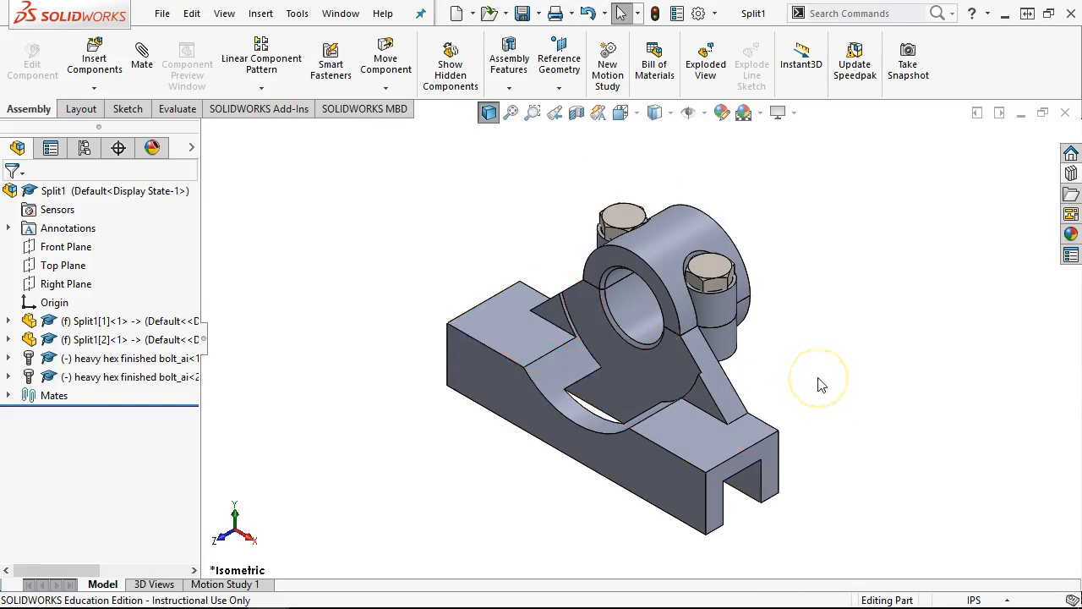
pyautogui.moveTo(712, 311); pyautogui.dragTo(763, 336)
pyautogui.moveTo(763, 336); pyautogui.dragTo(763, 231, button='middle')
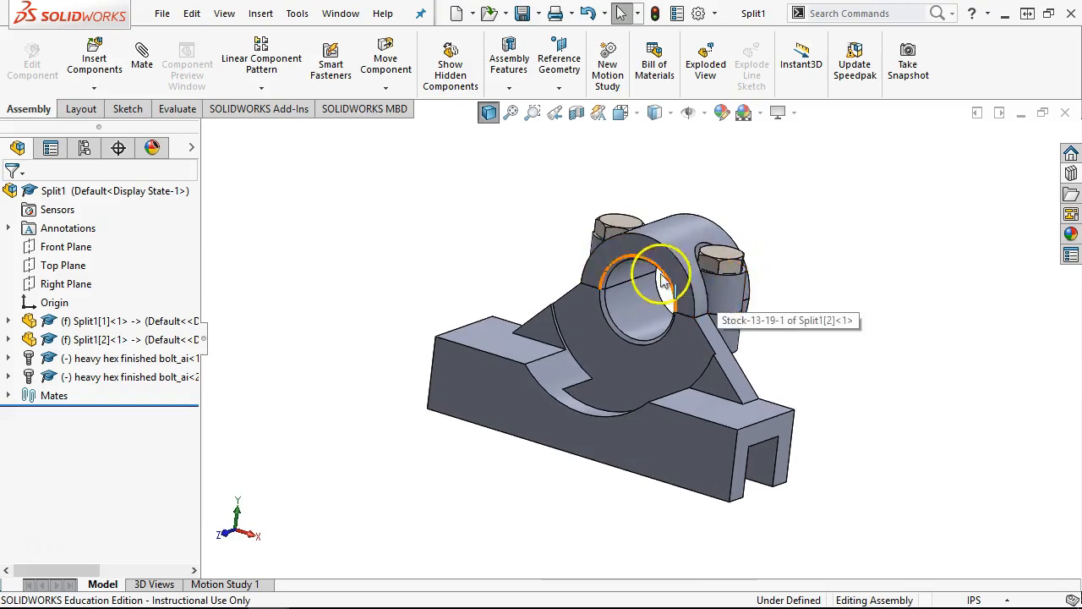
pyautogui.moveTo(765, 323); pyautogui.dragTo(752, 377, button='middle')
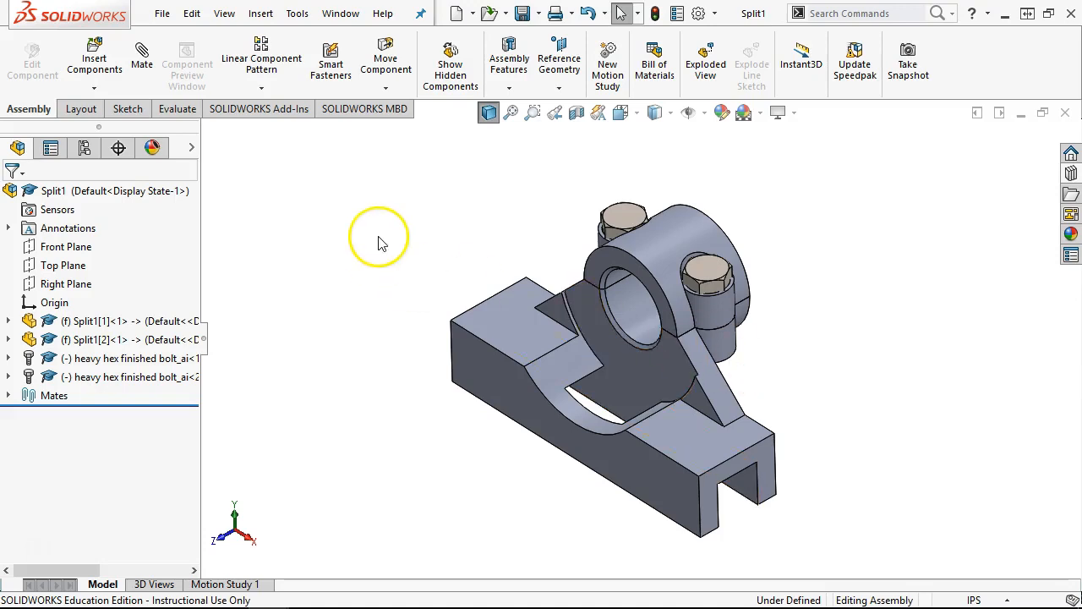
pyautogui.click(345, 15)
pyautogui.click(279, 255)
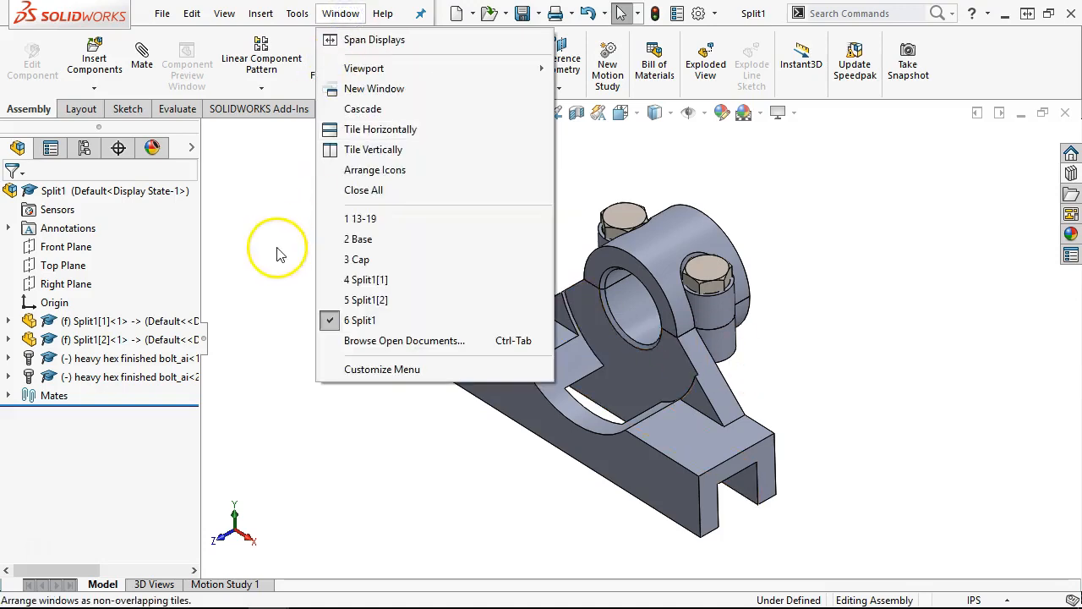
pyautogui.click(8, 322)
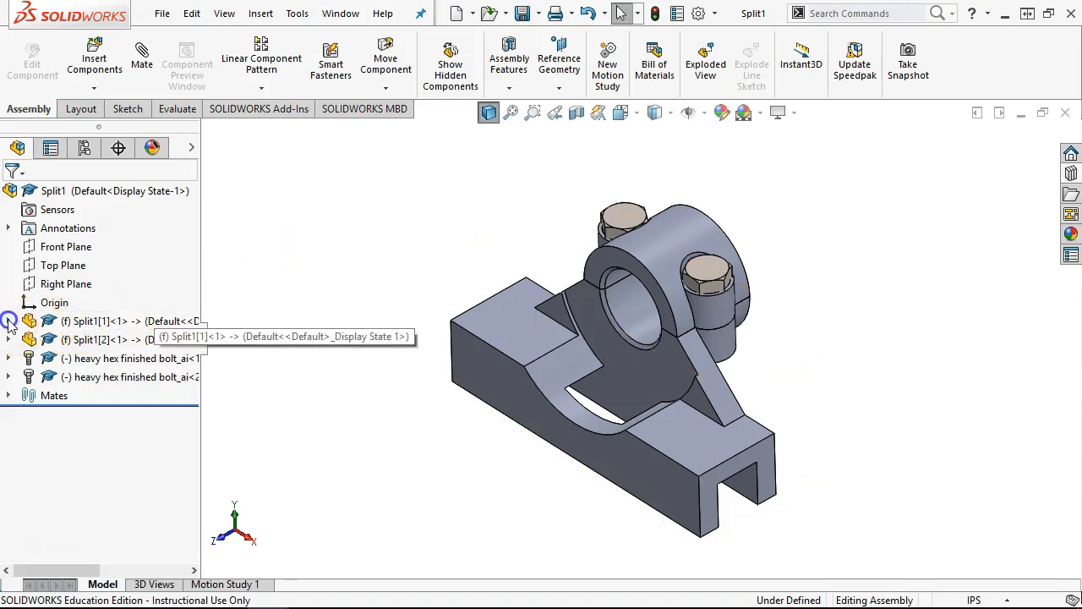
pyautogui.click(119, 322)
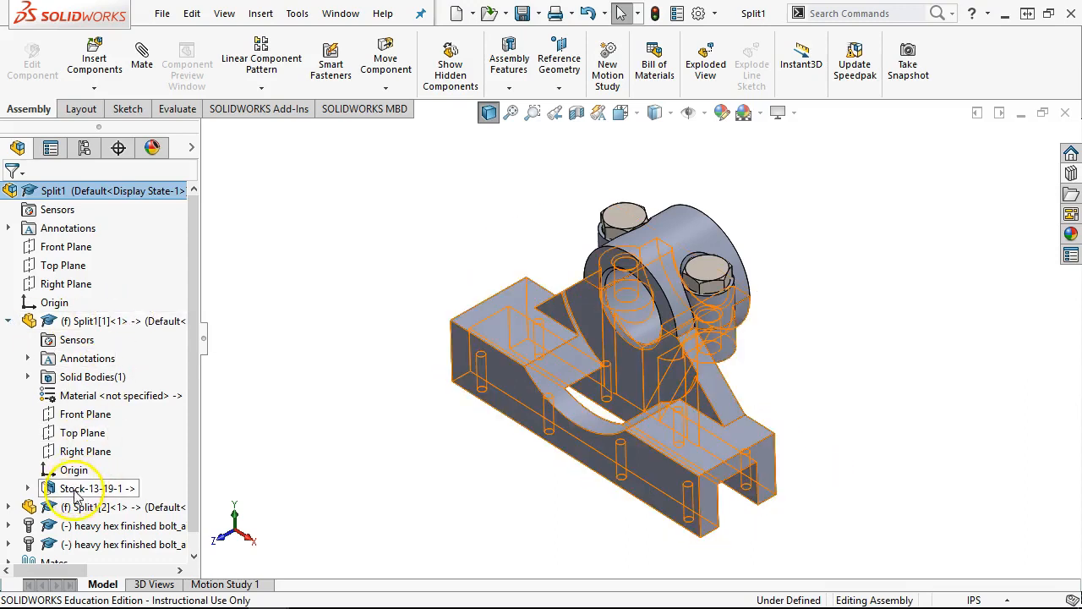
pyautogui.click(28, 488)
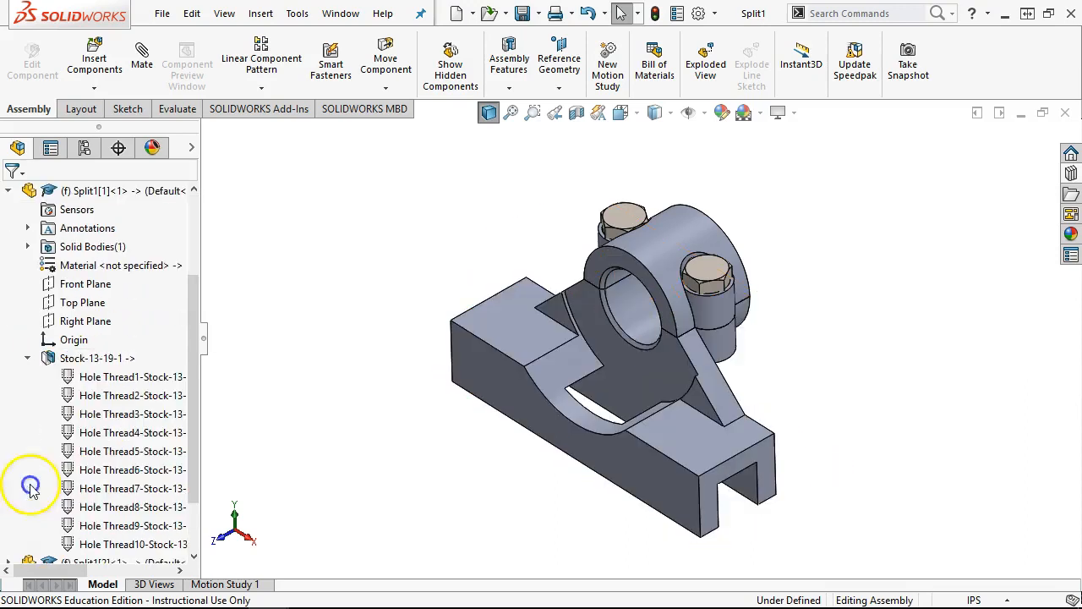
pyautogui.scroll(-1, 80, 384)
pyautogui.moveTo(344, 374)
pyautogui.mouseDown(button='middle')
pyautogui.moveTo(367, 252)
pyautogui.moveTo(355, 191)
pyautogui.moveTo(339, 377)
pyautogui.moveTo(398, 327)
pyautogui.moveTo(338, 362)
pyautogui.mouseUp(button='middle')
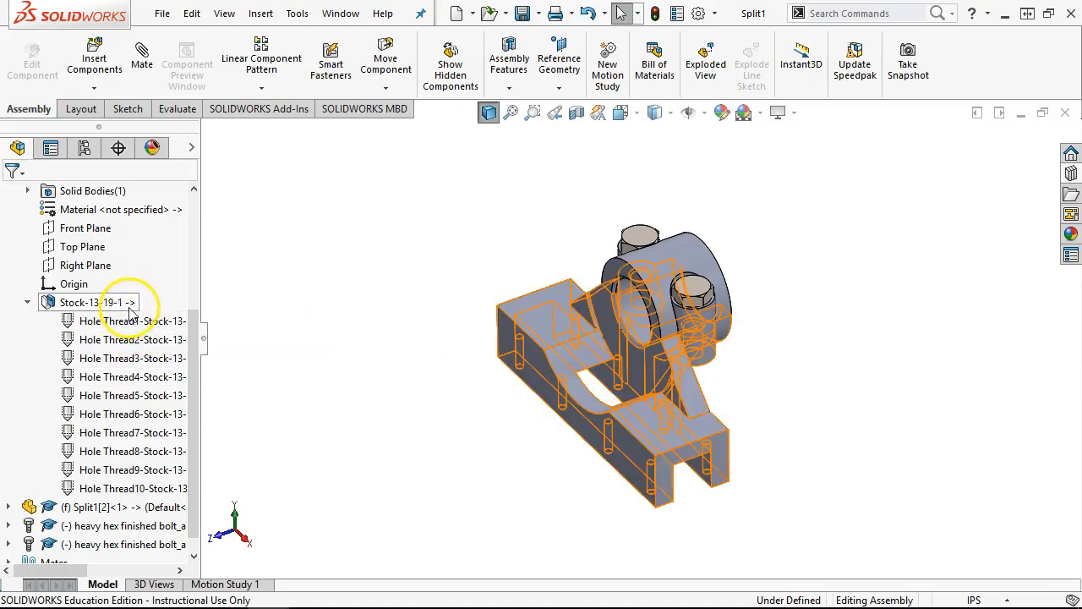
pyautogui.click(27, 301)
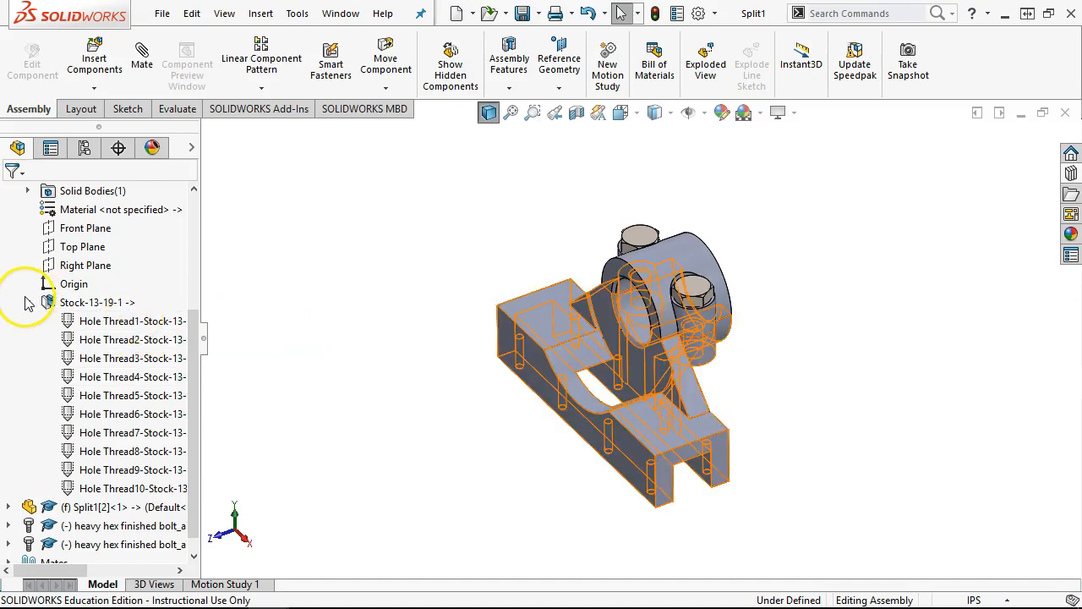
pyautogui.click(384, 352)
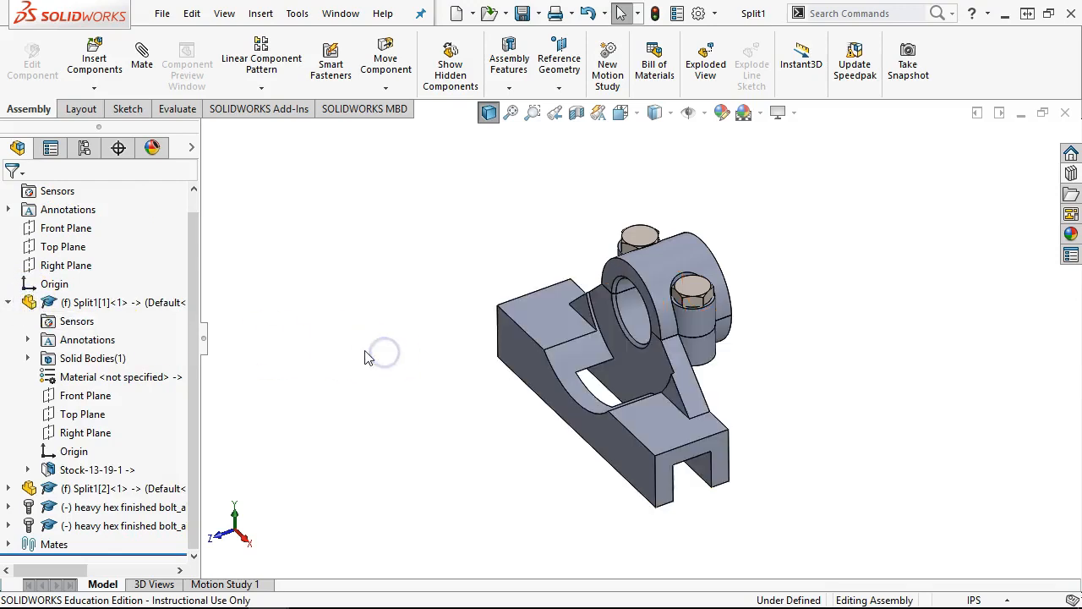
# Set the assembly to the front view and switch to the open part 13-19
pyautogui.hotkey('ctrl', '1')
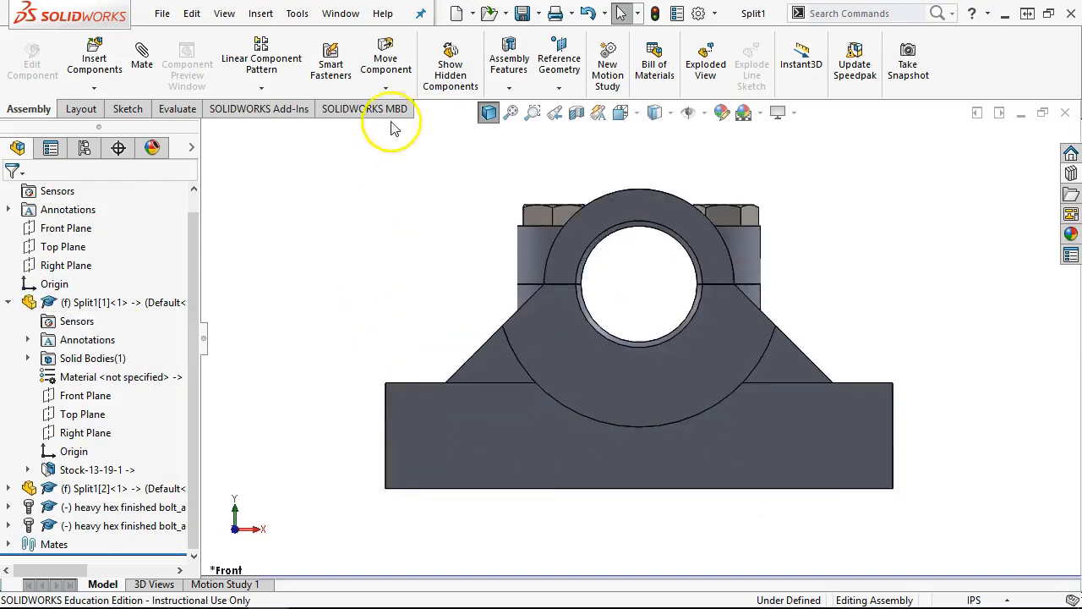
pyautogui.click(339, 13)
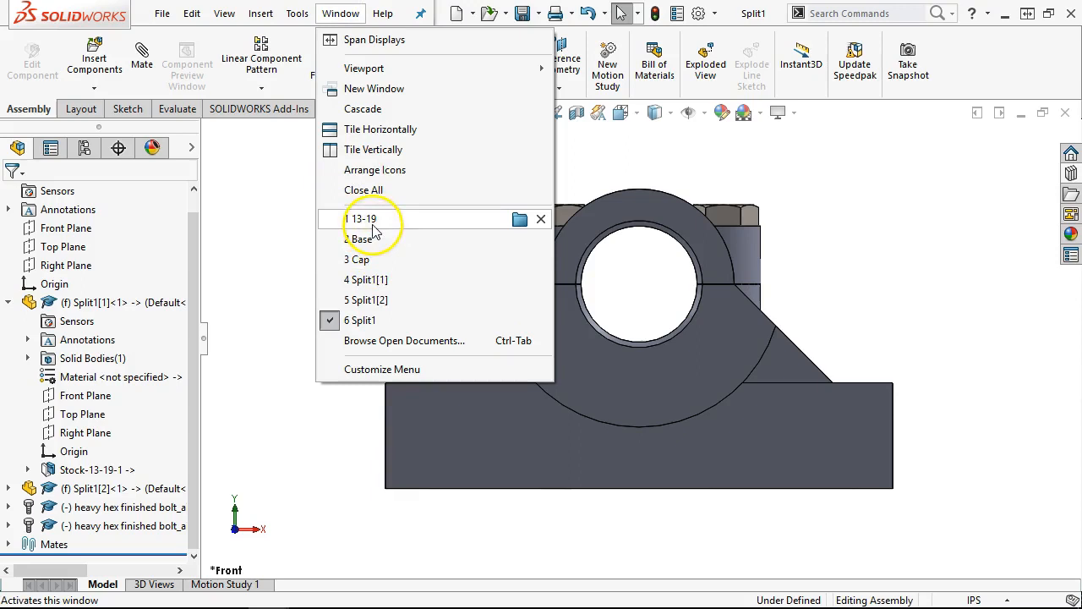
pyautogui.click(372, 219)
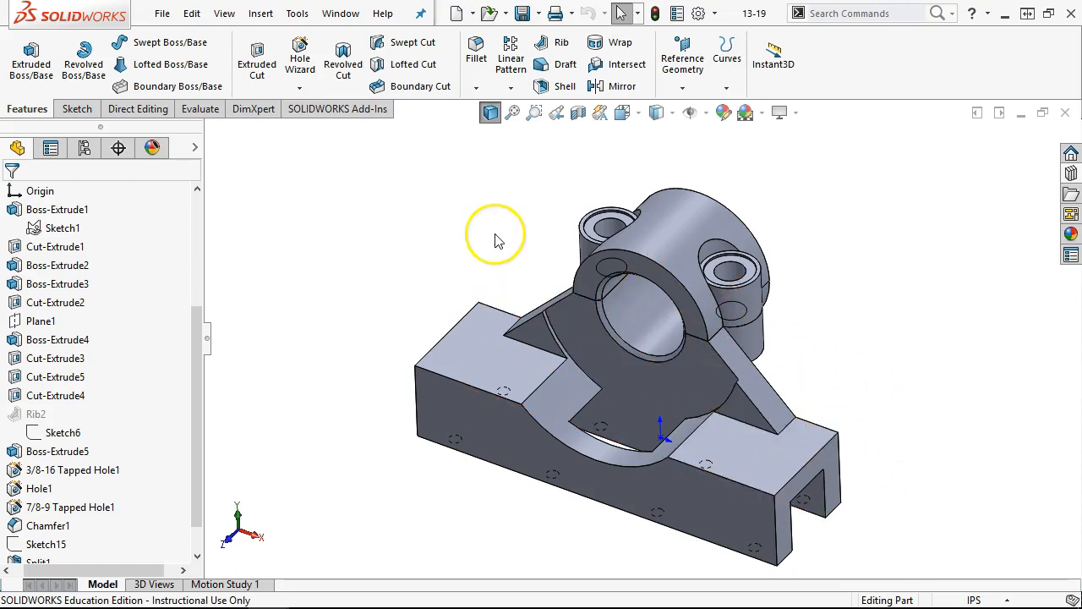
# Switch to the Base part and examine its bolt holes and split faces from several angles
pyautogui.click(340, 13)
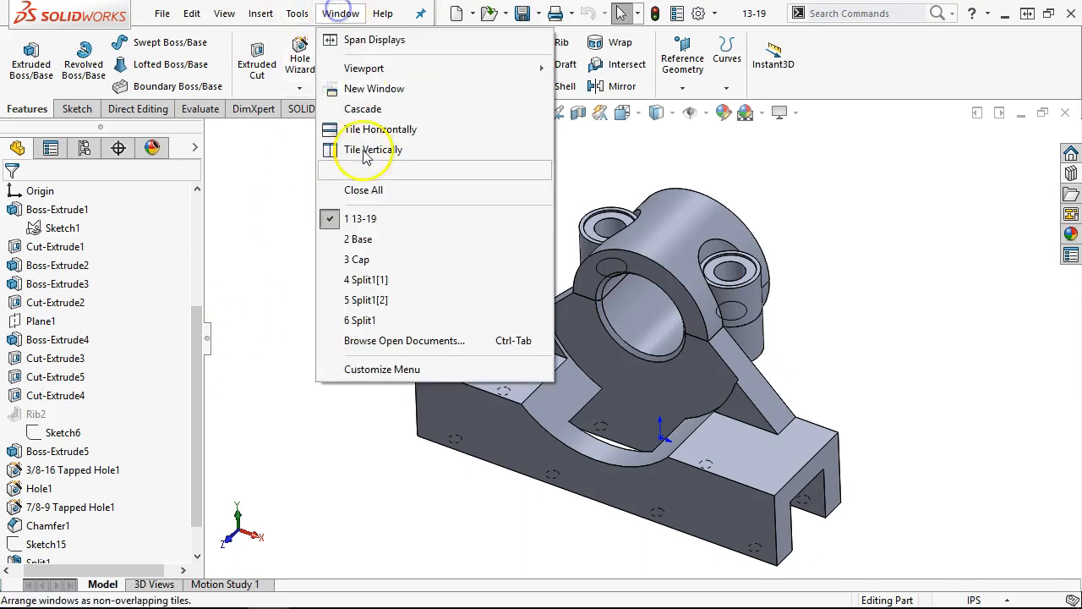
pyautogui.click(359, 239)
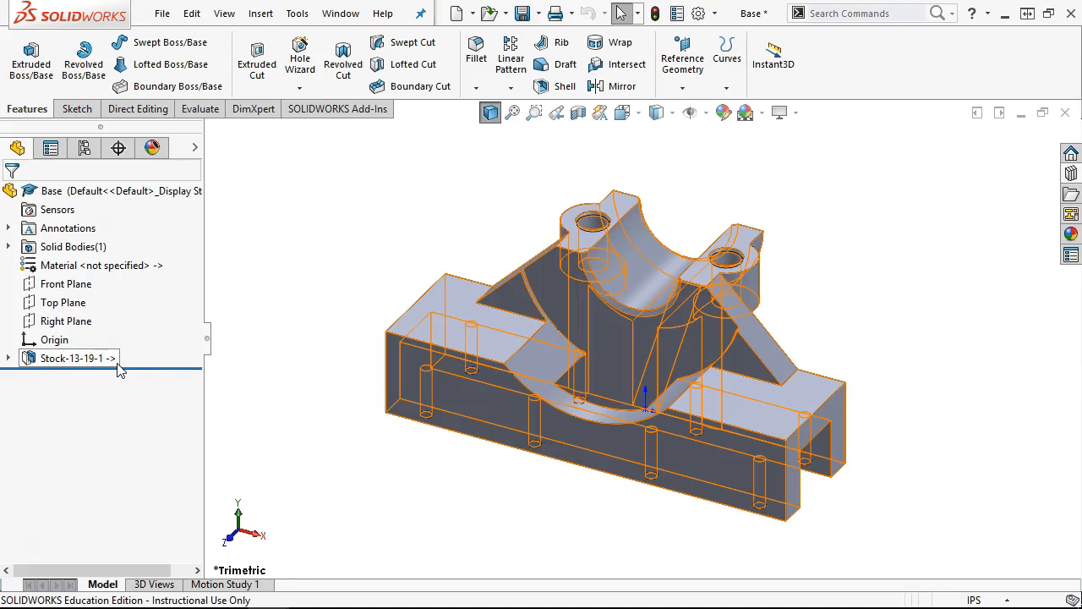
pyautogui.click(295, 315)
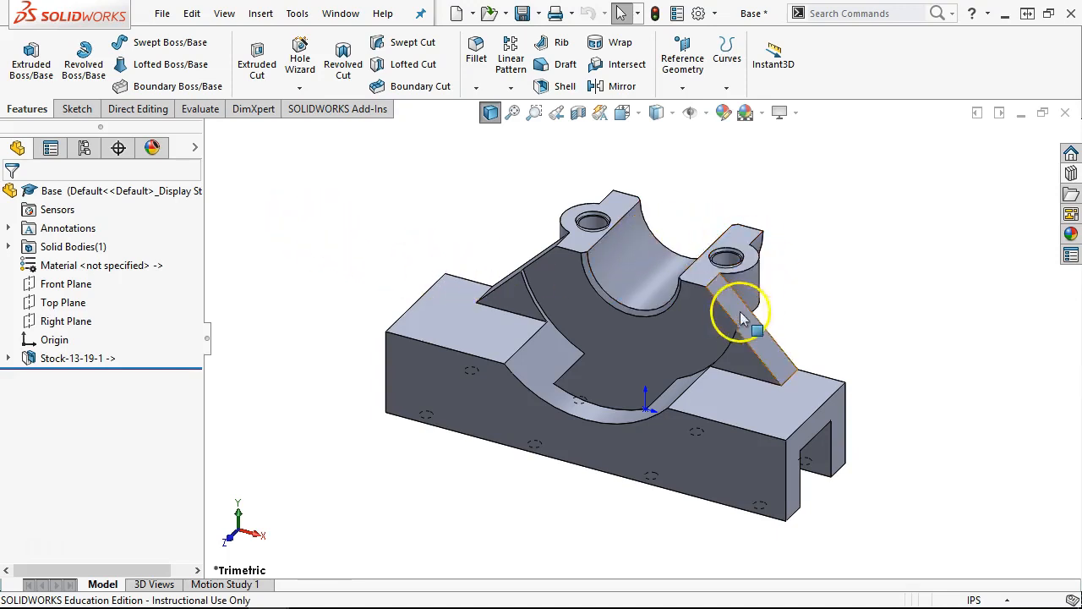
pyautogui.scroll(-5, 651, 221)
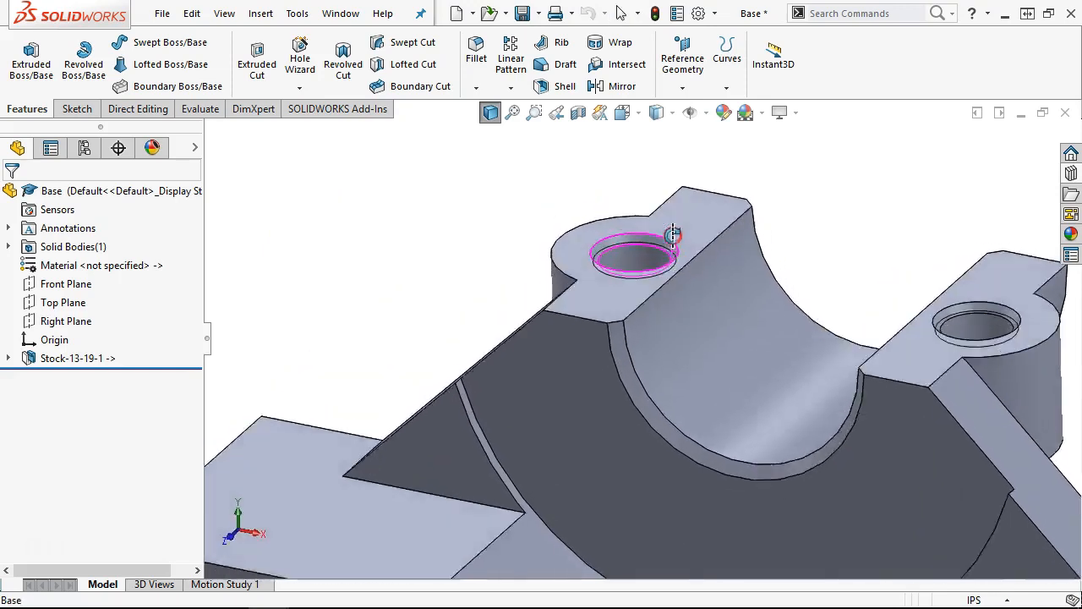
pyautogui.scroll(2, 631, 255)
pyautogui.scroll(5, 627, 241)
pyautogui.moveTo(628, 241); pyautogui.dragTo(662, 183, button='middle')
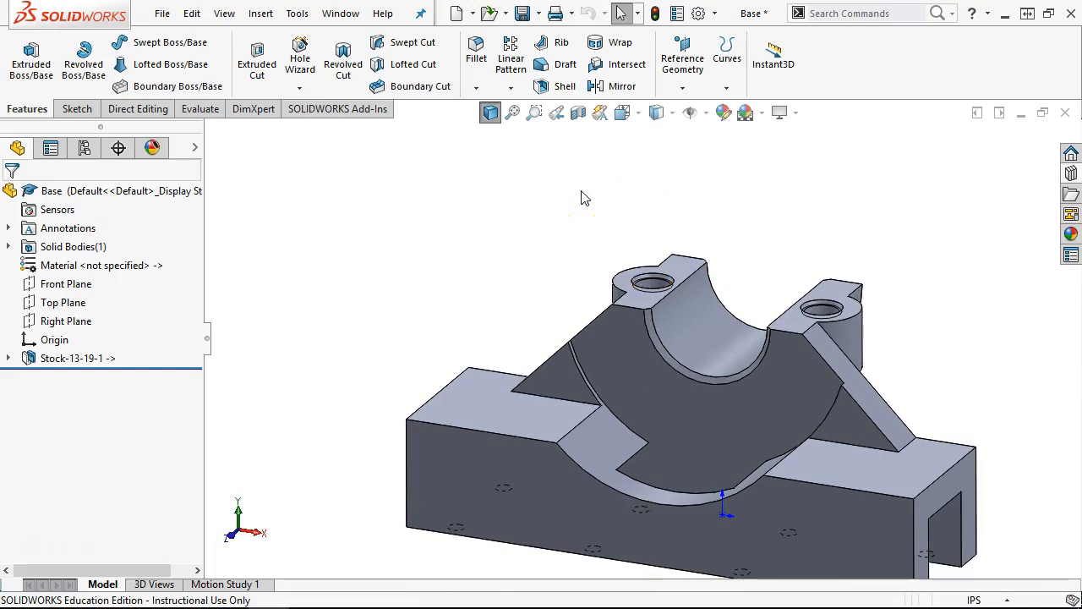
pyautogui.moveTo(768, 253); pyautogui.dragTo(753, 289, button='middle')
pyautogui.scroll(2, 753, 273)
pyautogui.scroll(-2, 689, 339)
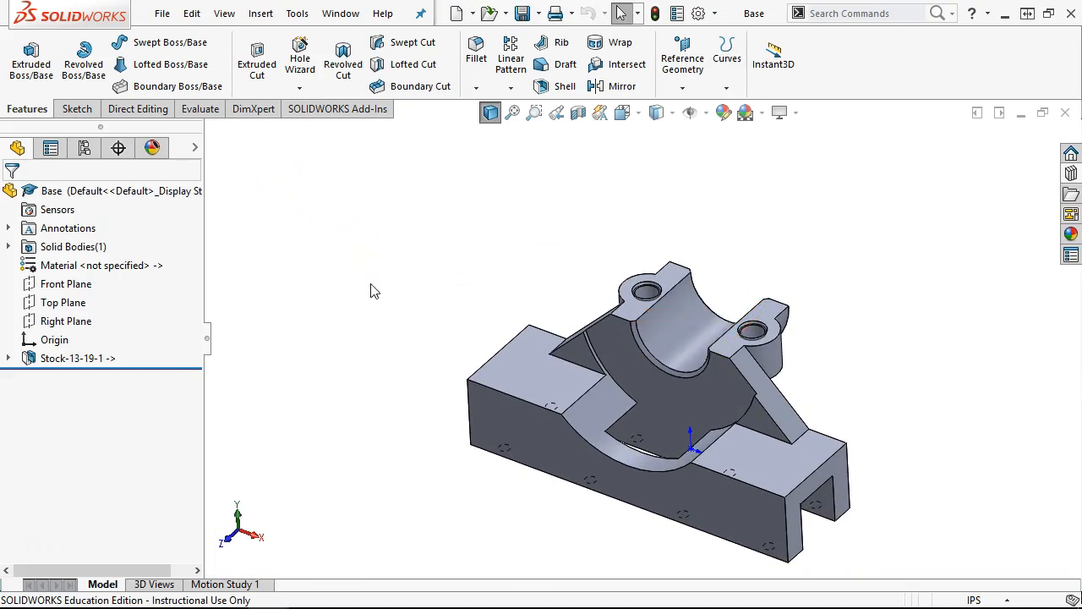
# Close the Base part and look over the model and feature list of part 13-19
pyautogui.click(1064, 112)
pyautogui.moveTo(473, 295); pyautogui.dragTo(355, 338, button='middle')
pyautogui.moveTo(199, 362); pyautogui.dragTo(203, 397)
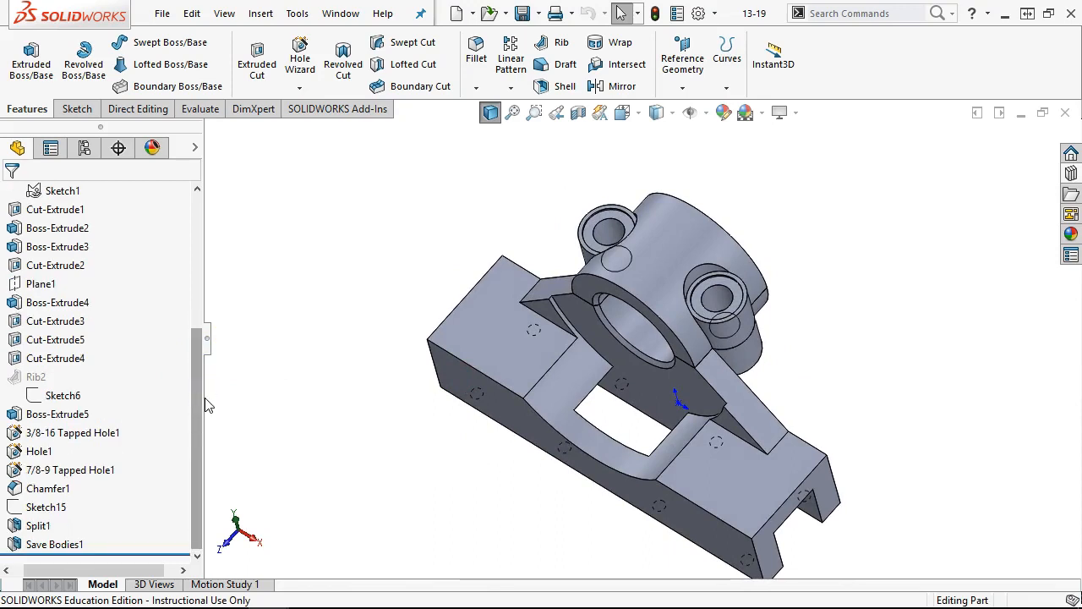
pyautogui.moveTo(305, 298); pyautogui.dragTo(307, 275, button='middle')
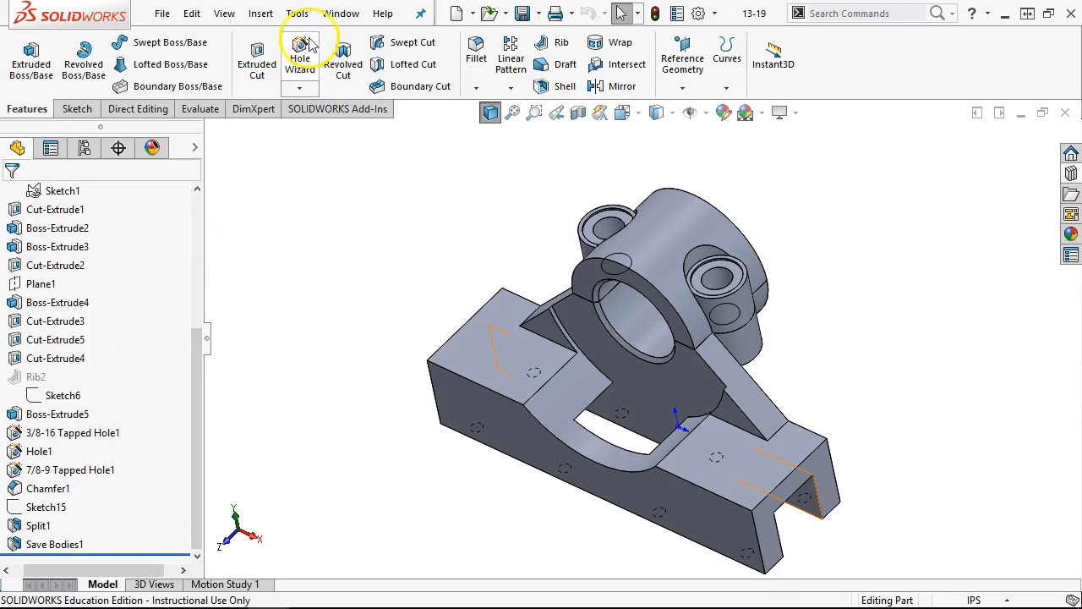
# Switch to the open cap part Split1[2] and select its outer cylindrical face
pyautogui.click(348, 16)
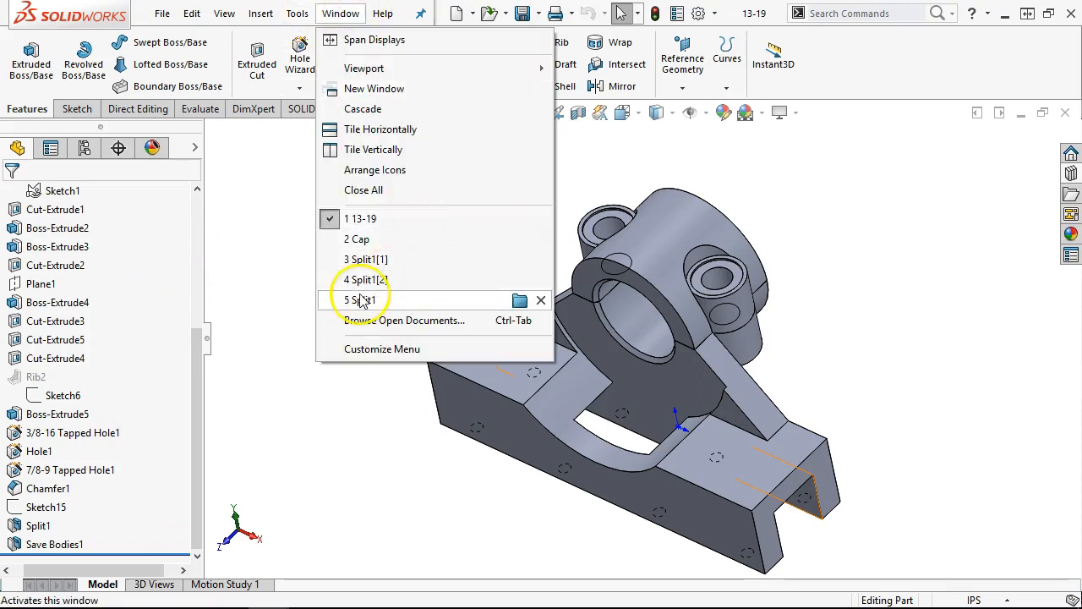
pyautogui.moveTo(362, 302)
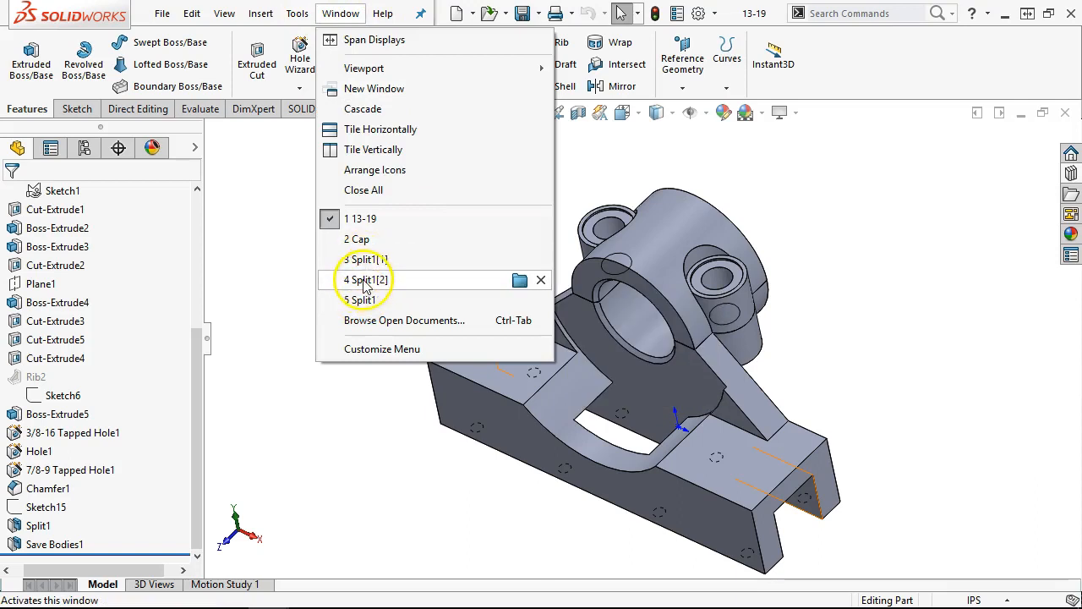
pyautogui.click(363, 279)
pyautogui.click(615, 251)
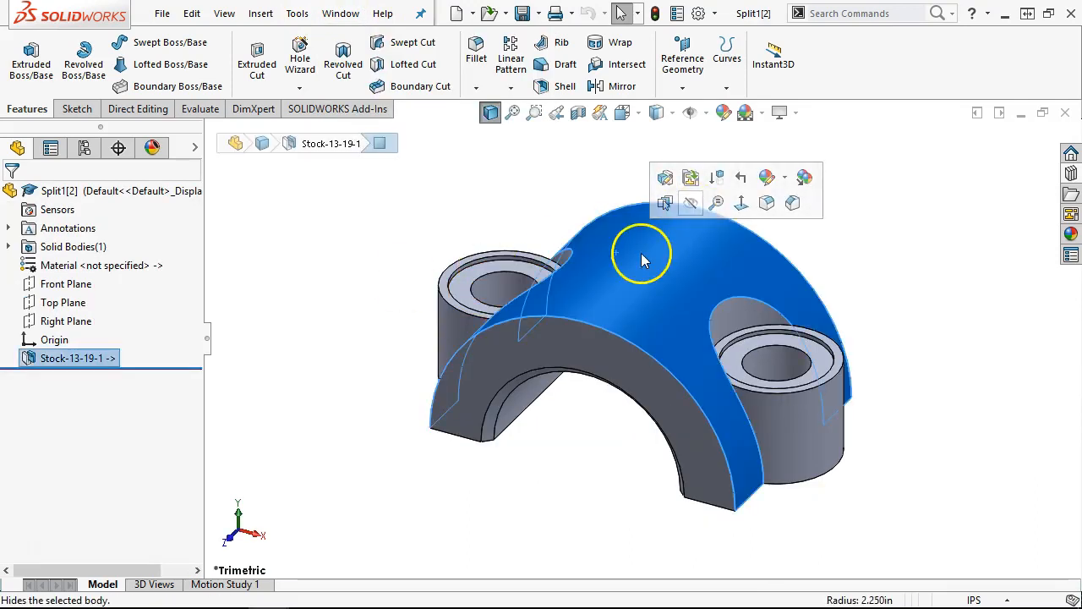
# Sketch a circle centred on the origin on the Top Plane and dimension its diameter to 0.125 in
pyautogui.click(61, 286)
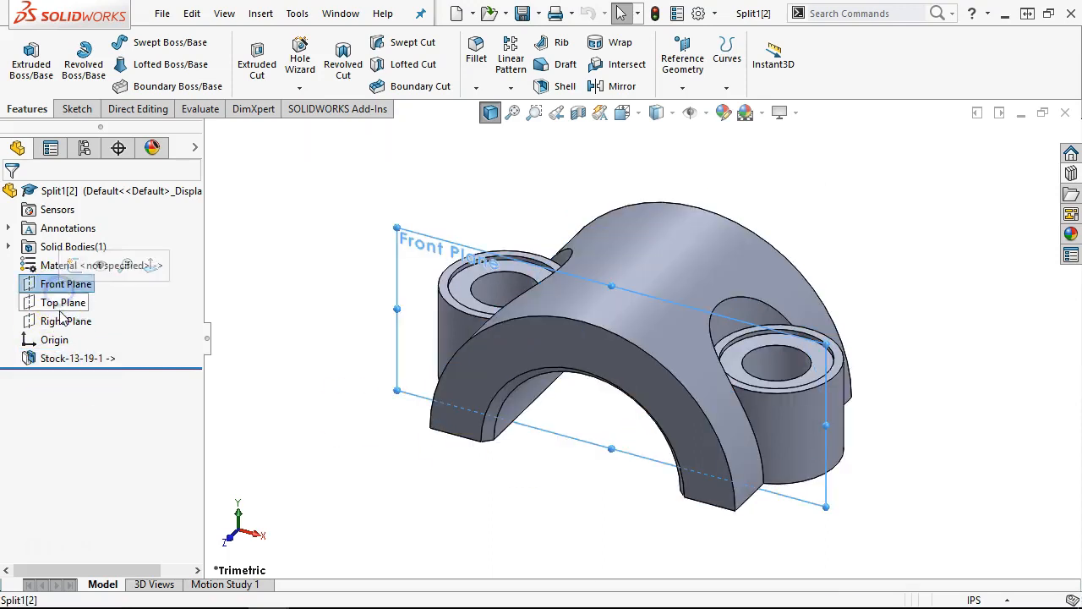
pyautogui.click(63, 303)
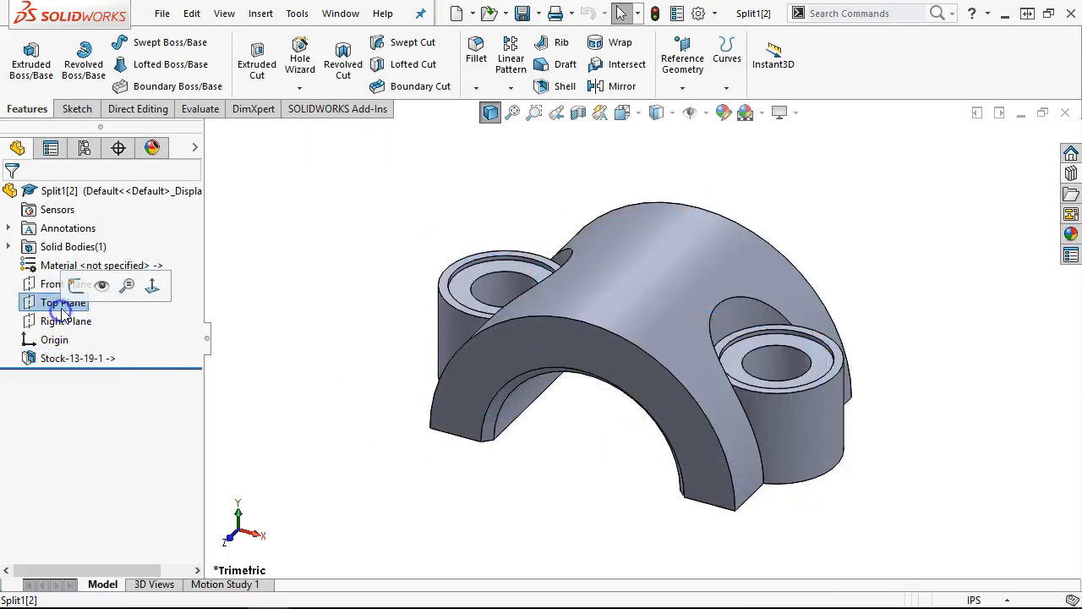
pyautogui.click(73, 287)
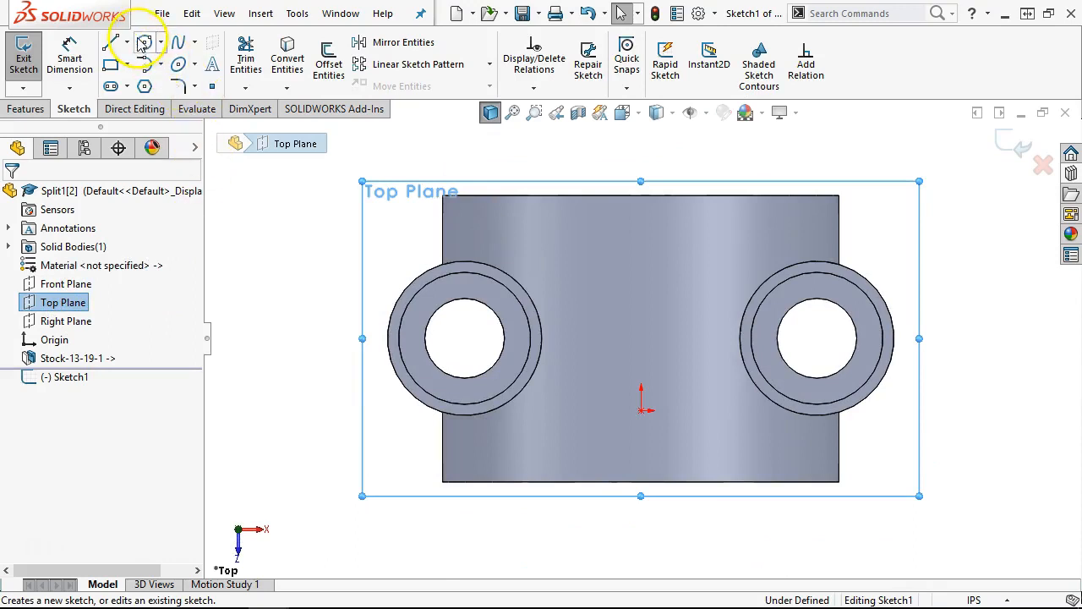
pyautogui.click(145, 42)
pyautogui.click(641, 410)
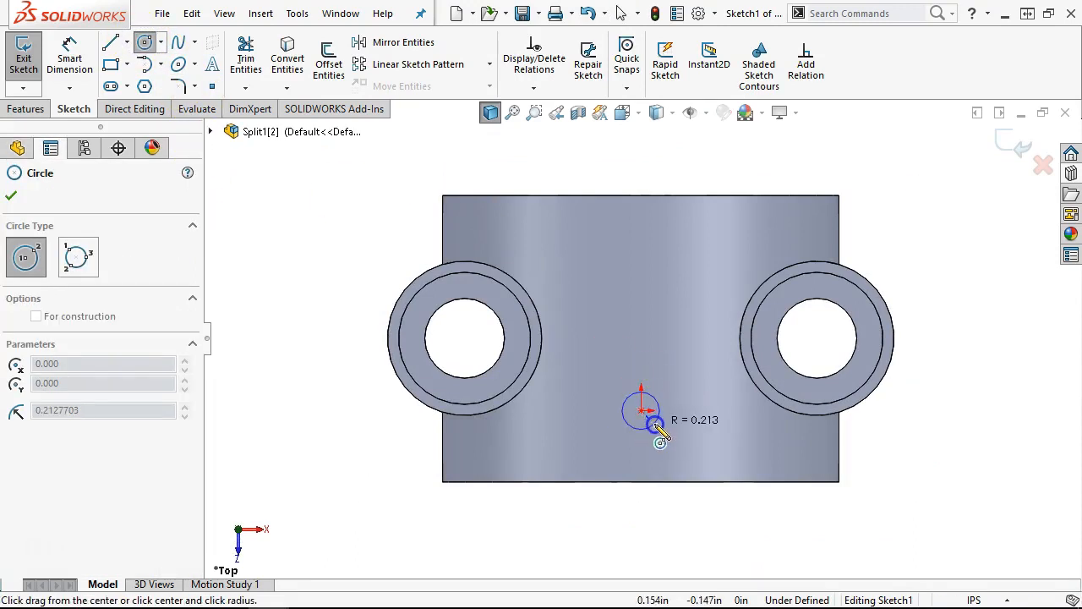
pyautogui.rightClick(652, 423)
pyautogui.click(822, 403)
pyautogui.click(658, 427)
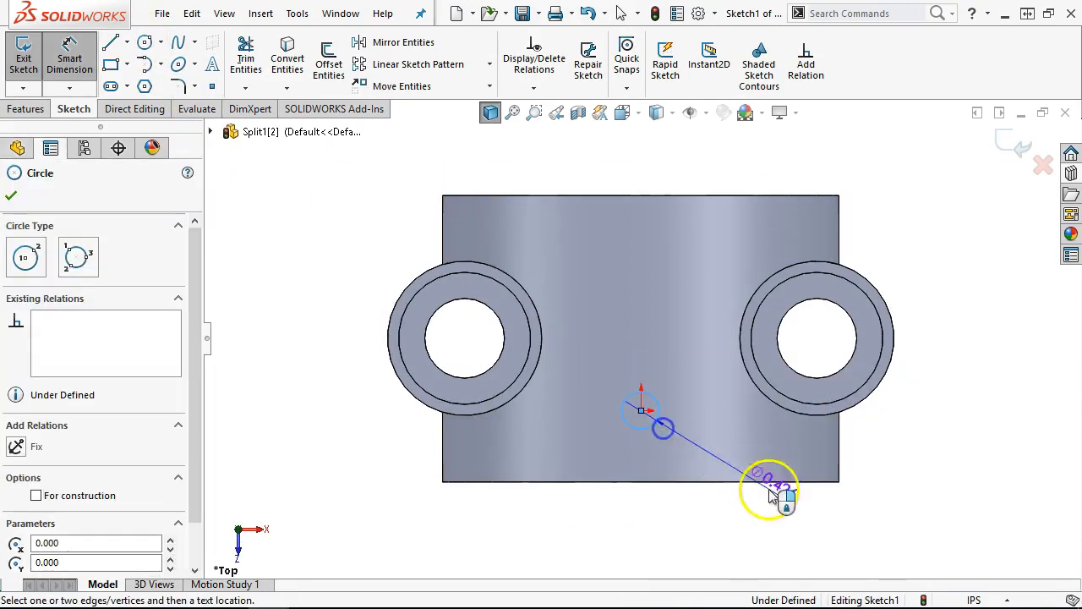
pyautogui.click(799, 507)
pyautogui.write('.125')
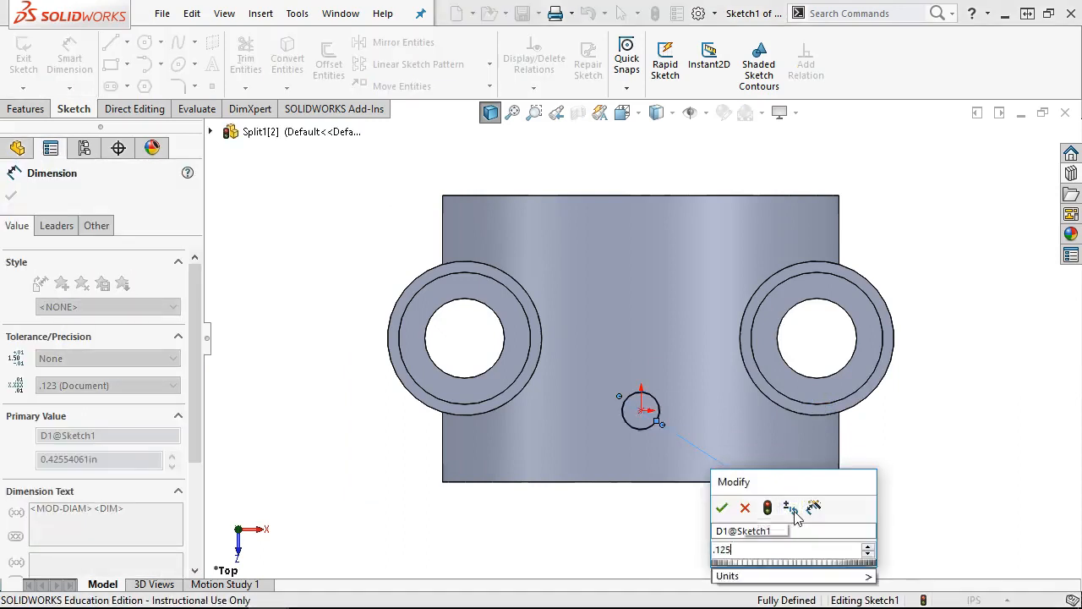
pyautogui.press('Return')
# Cut the circle Through All upward through the cap with the direction reversed, and save part Split1[2]
pyautogui.click(26, 108)
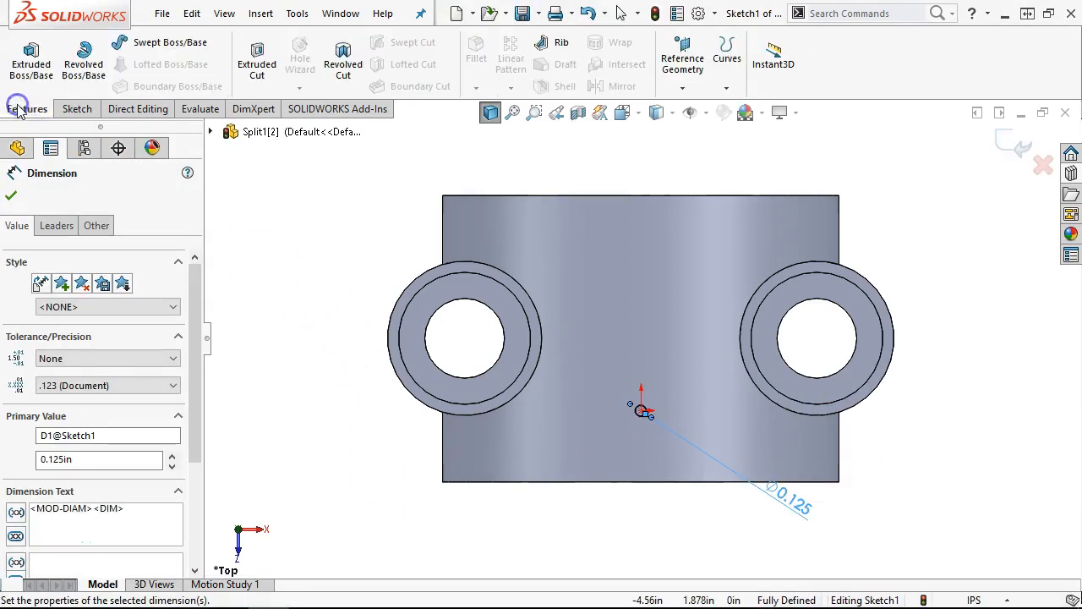
pyautogui.click(259, 66)
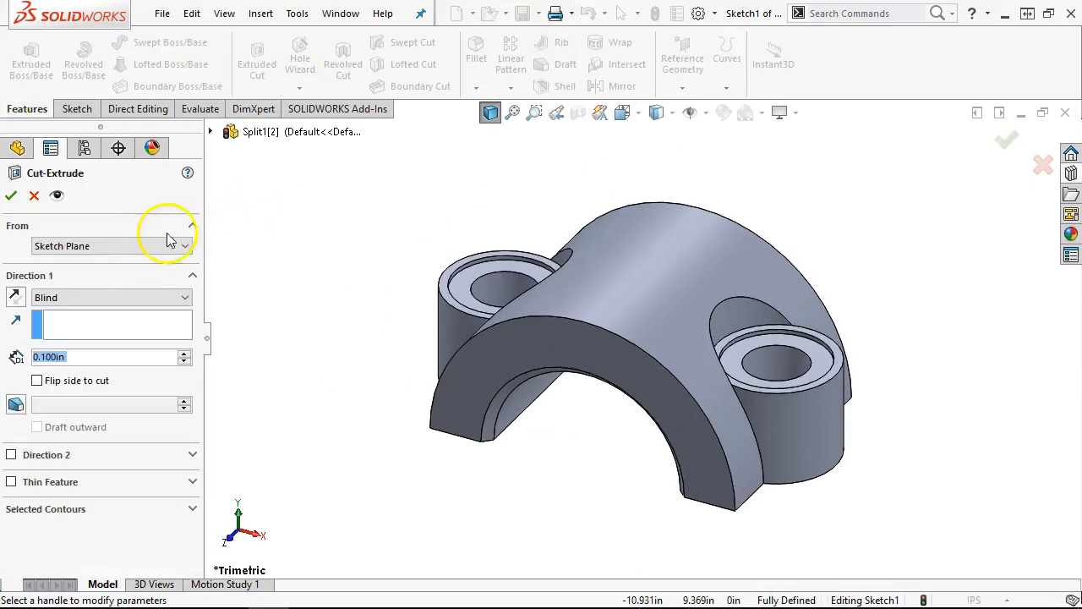
pyautogui.click(93, 297)
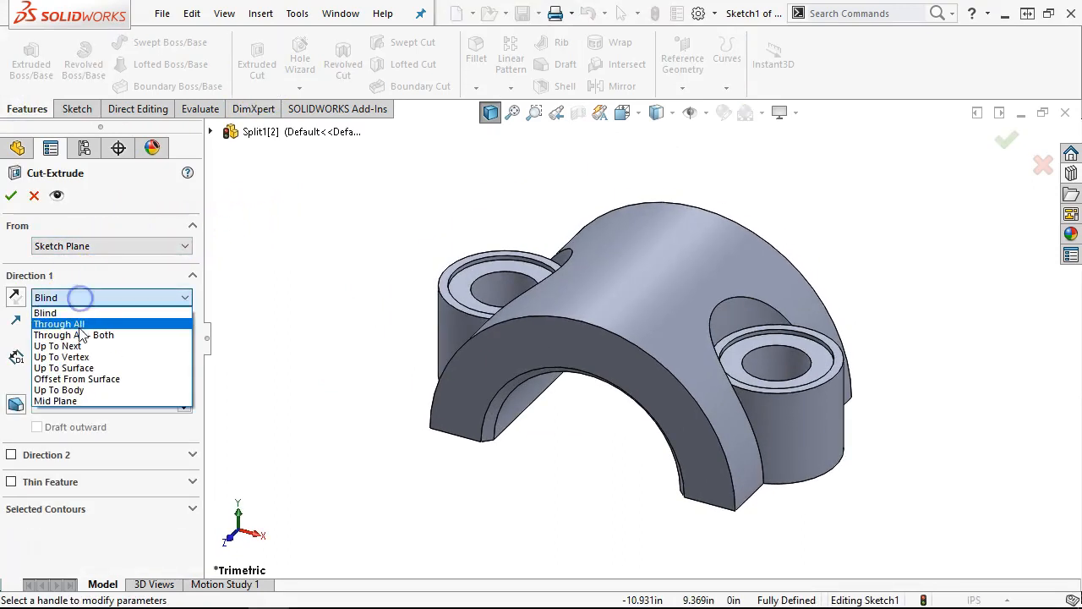
pyautogui.click(85, 313)
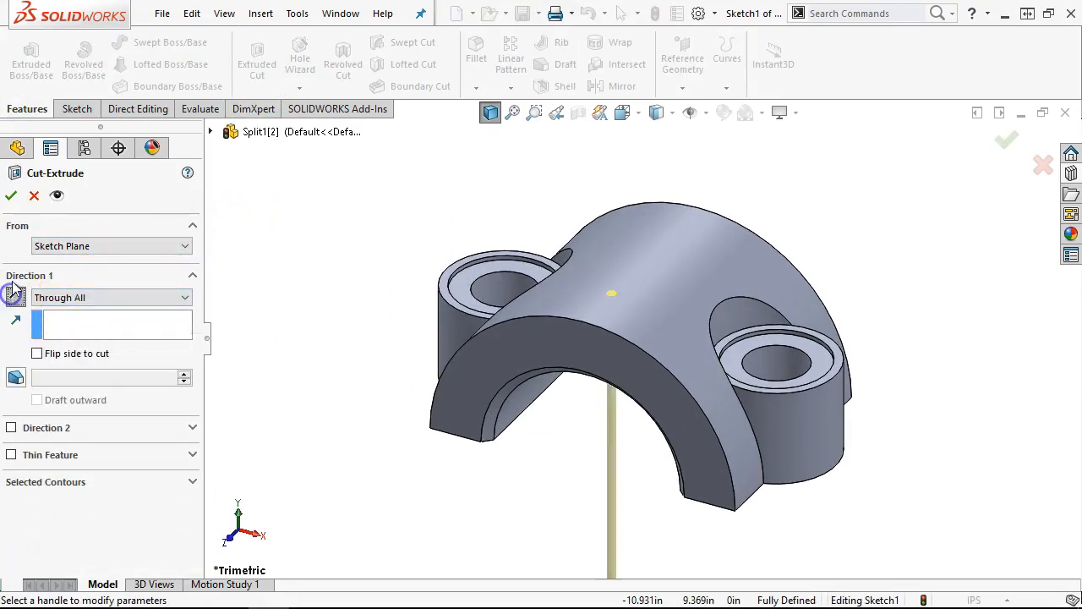
pyautogui.click(11, 196)
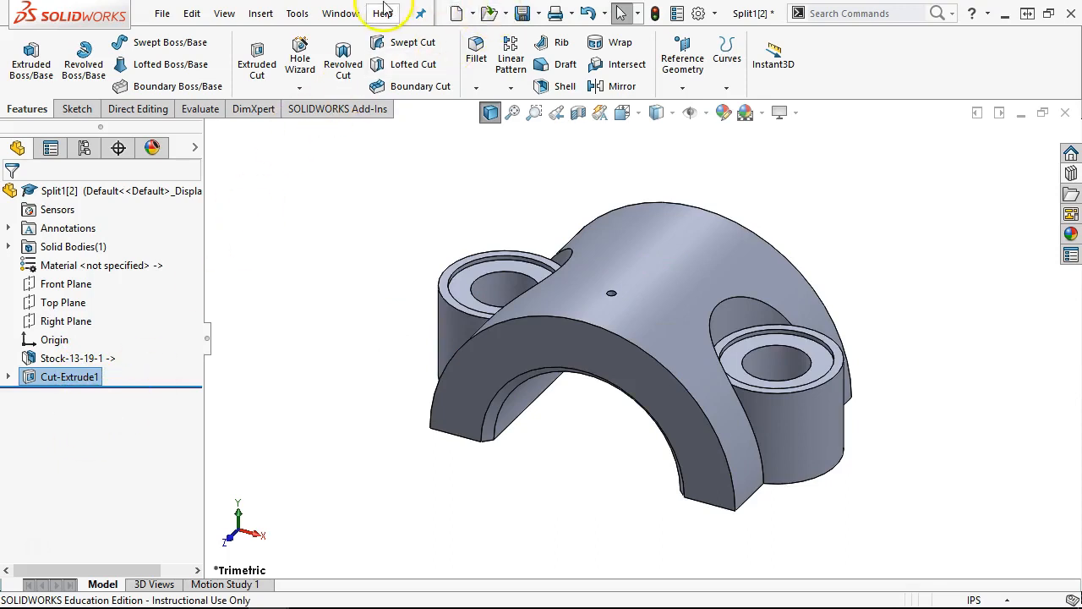
pyautogui.click(521, 13)
# Switch to part 13-19 and inspect the top of its cap for the small hole
pyautogui.click(341, 13)
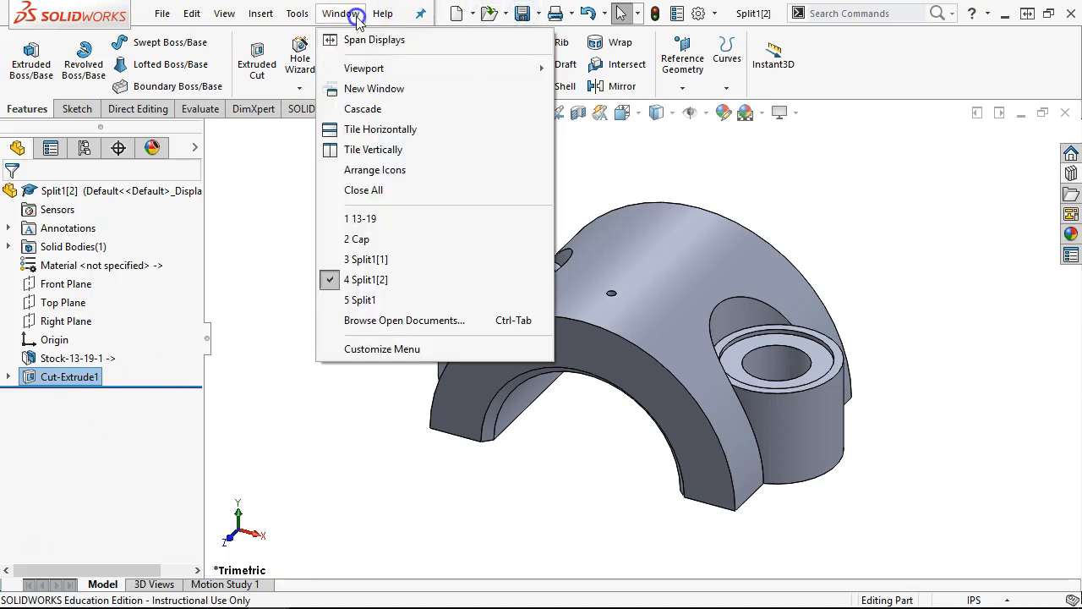
pyautogui.click(367, 218)
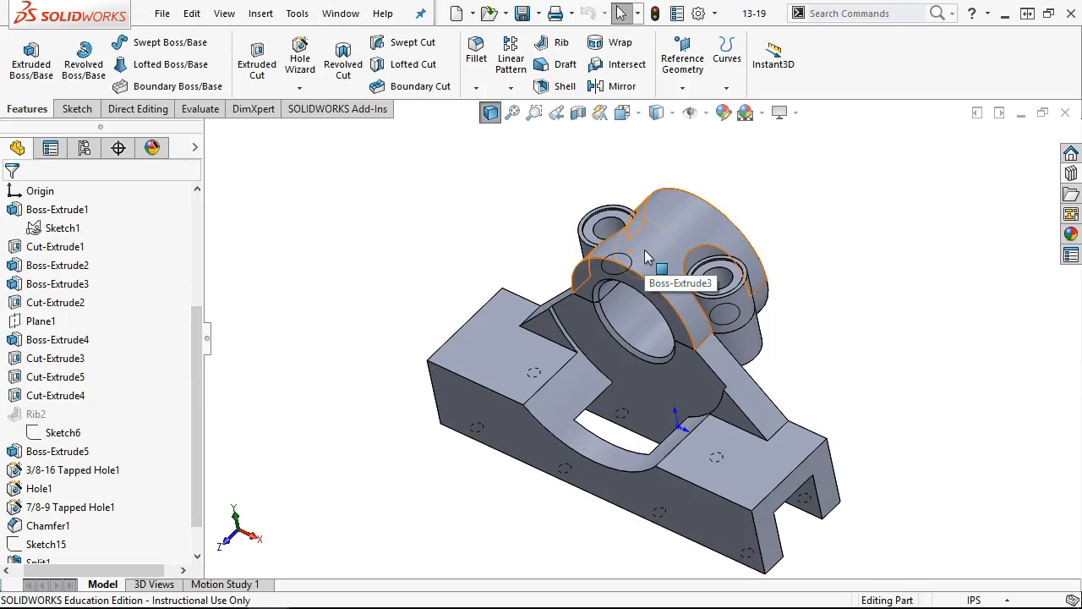
pyautogui.moveTo(645, 250); pyautogui.dragTo(556, 222, button='middle')
pyautogui.scroll(3, 499, 253)
pyautogui.moveTo(498, 253); pyautogui.dragTo(488, 239, button='middle')
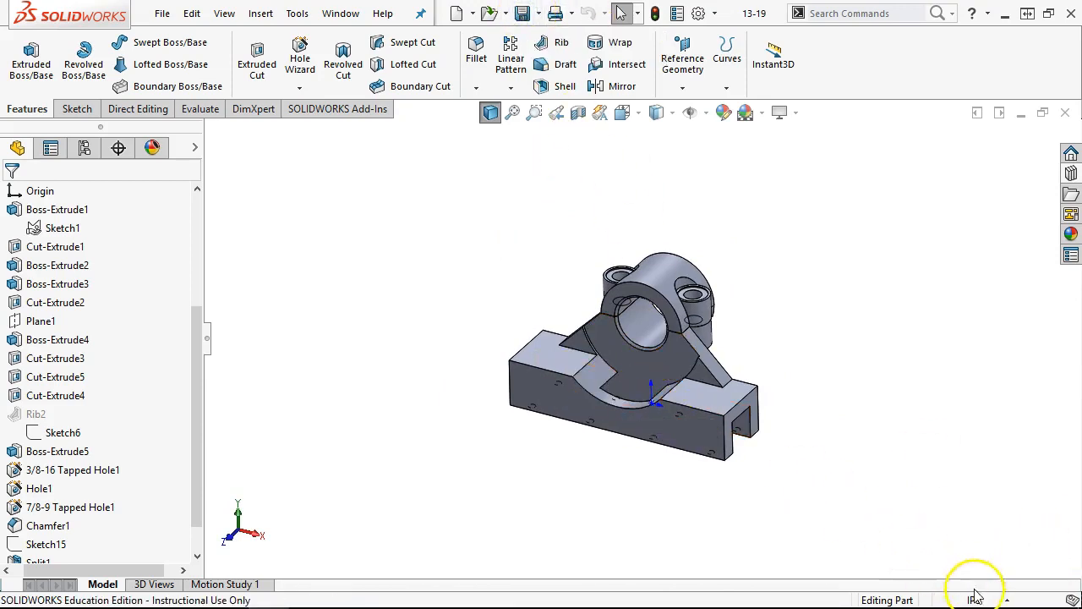
# Set the units of part 13-19 to MMGS and open Sketch1 of Boss-Extrude1 for editing in the front view
pyautogui.click(1006, 600)
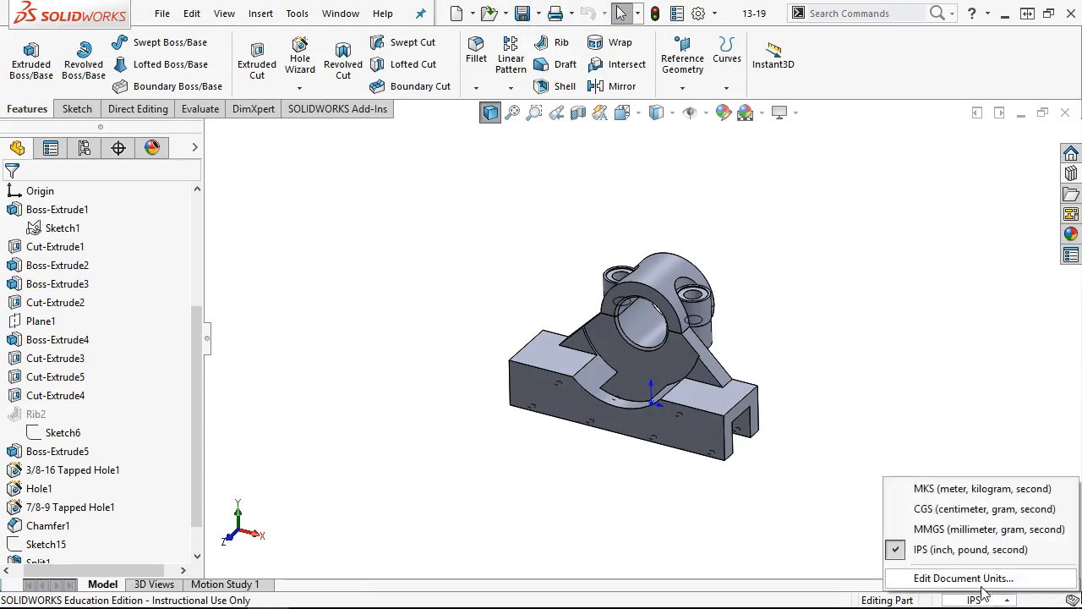
pyautogui.click(950, 530)
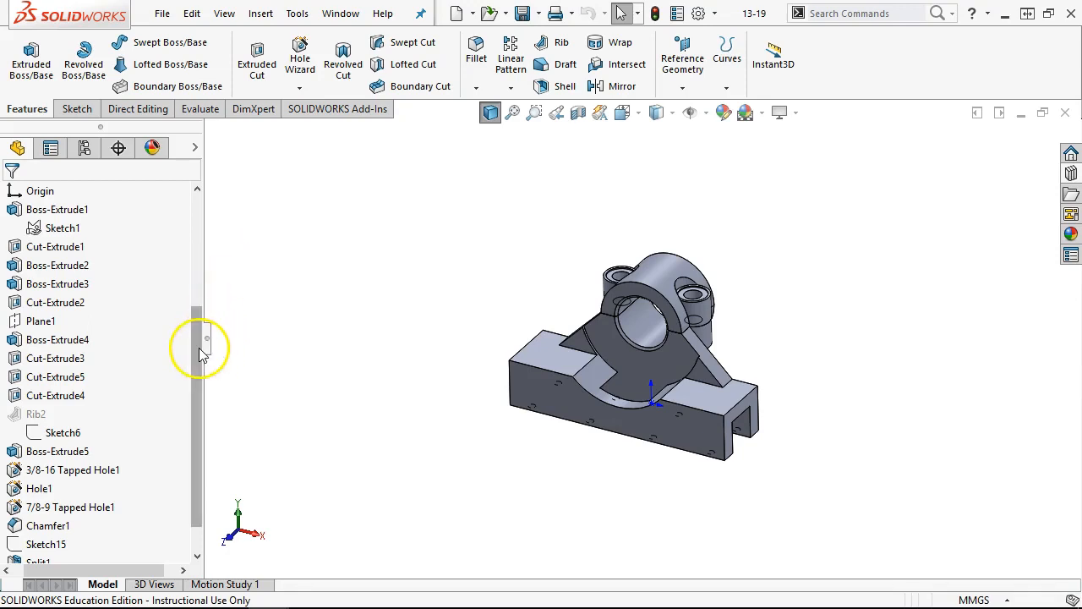
pyautogui.moveTo(200, 352); pyautogui.dragTo(200, 306)
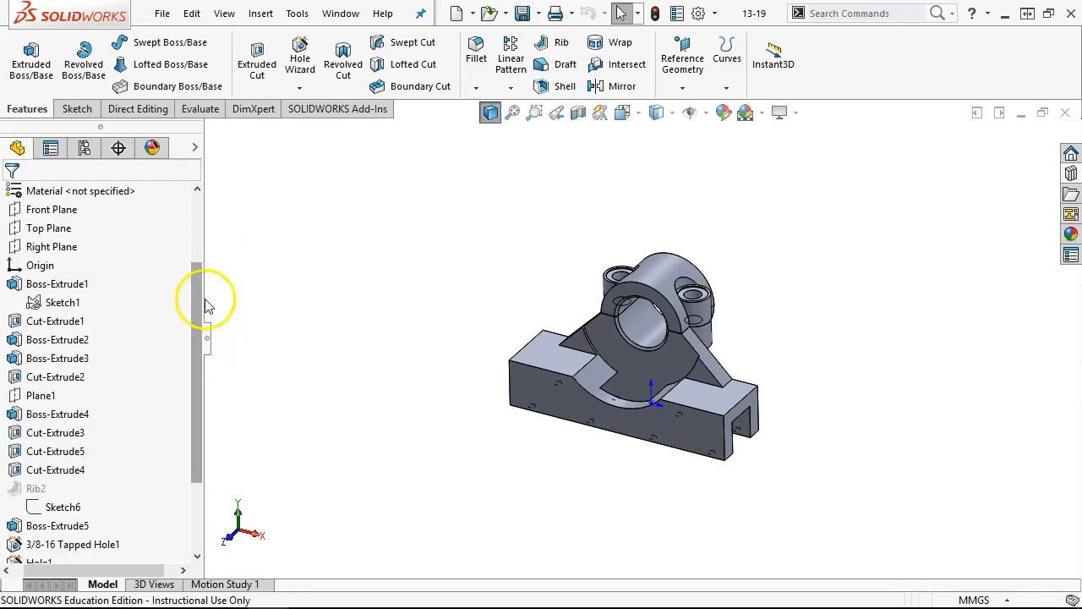
pyautogui.rightClick(52, 302)
pyautogui.click(70, 248)
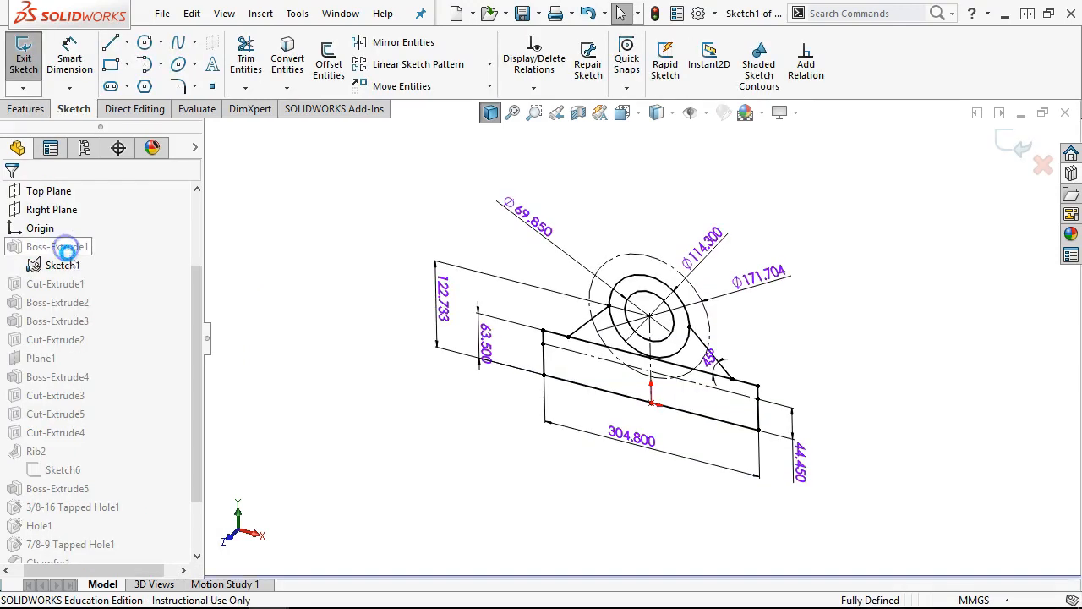
pyautogui.hotkey('ctrl', '1')
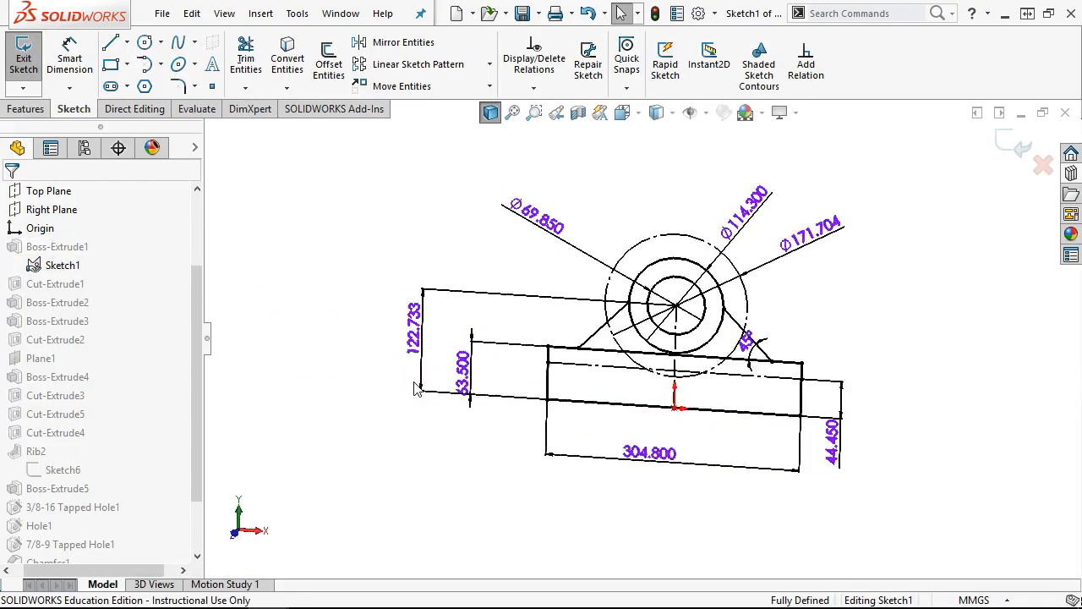
# Turn on dual dimension display for the inner circle's diameter dimension in Sketch1
pyautogui.click(471, 396)
pyautogui.moveTo(471, 398); pyautogui.dragTo(462, 385)
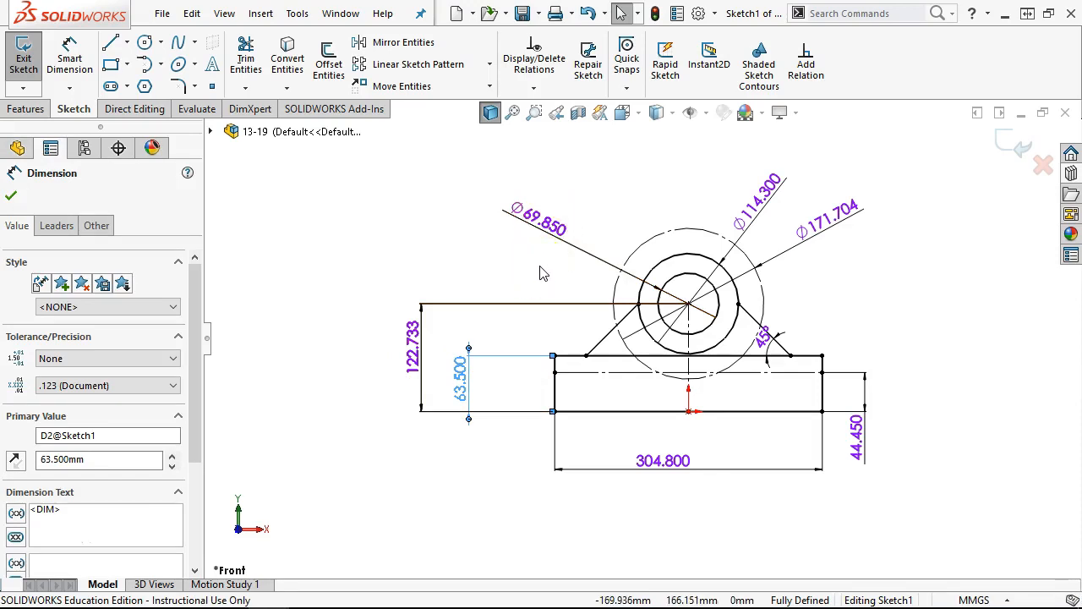
pyautogui.click(580, 266)
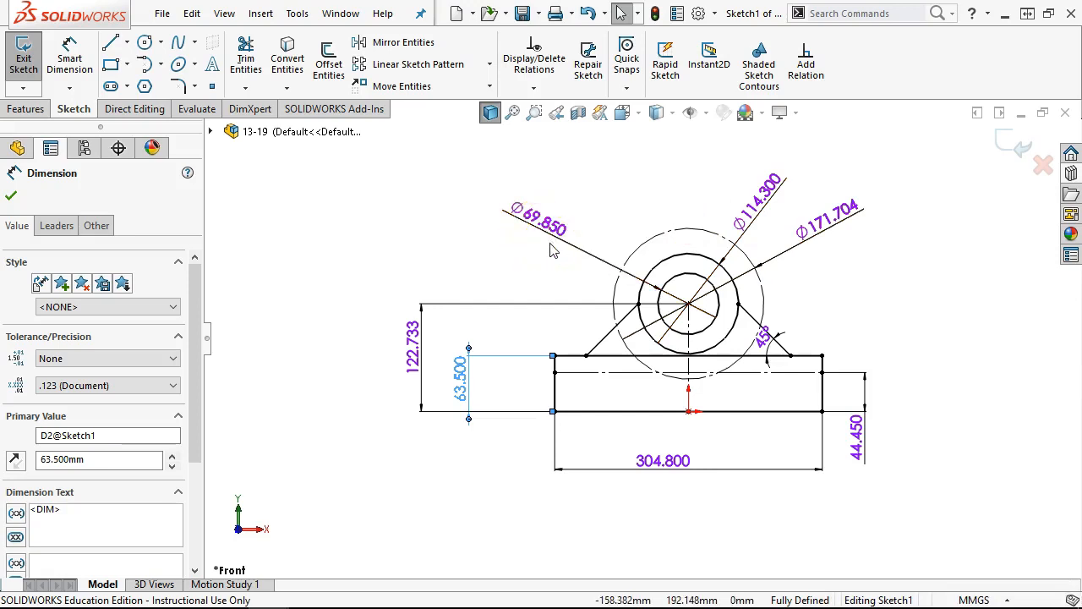
pyautogui.click(546, 217)
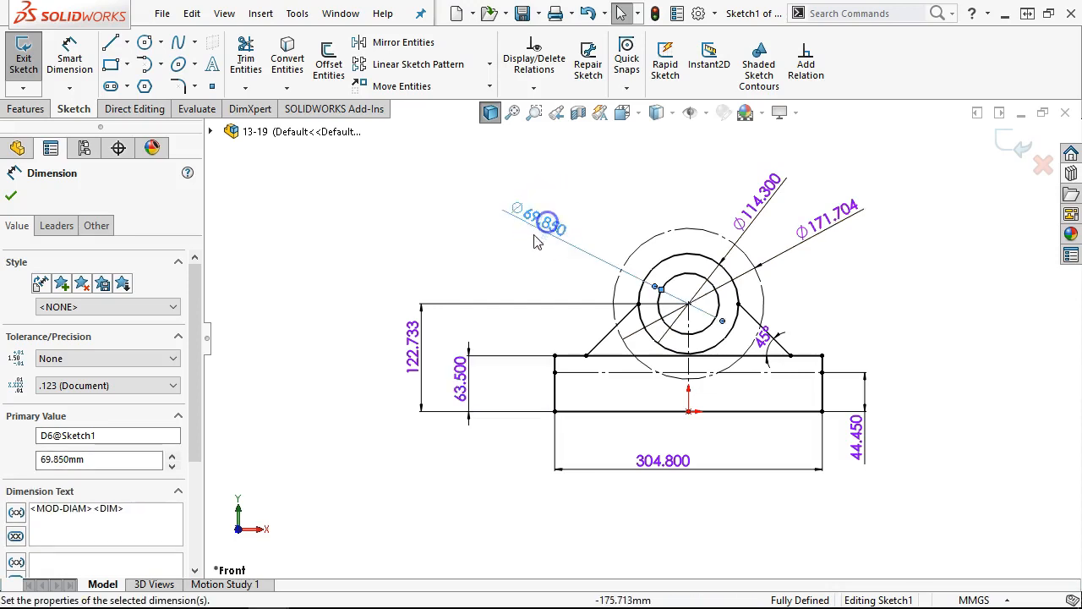
pyautogui.moveTo(198, 328); pyautogui.dragTo(207, 458)
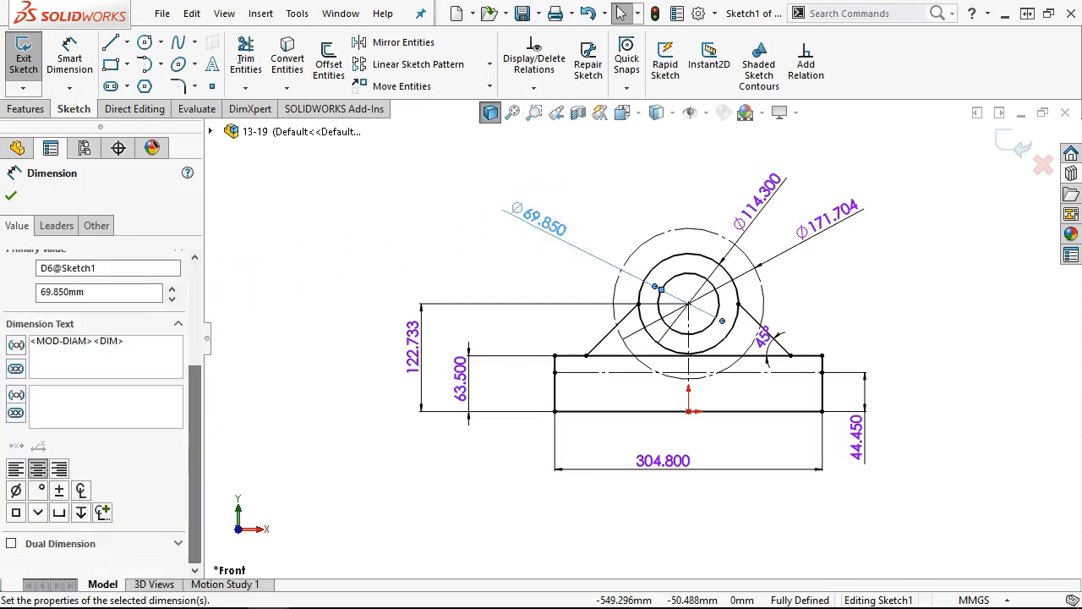
pyautogui.click(10, 546)
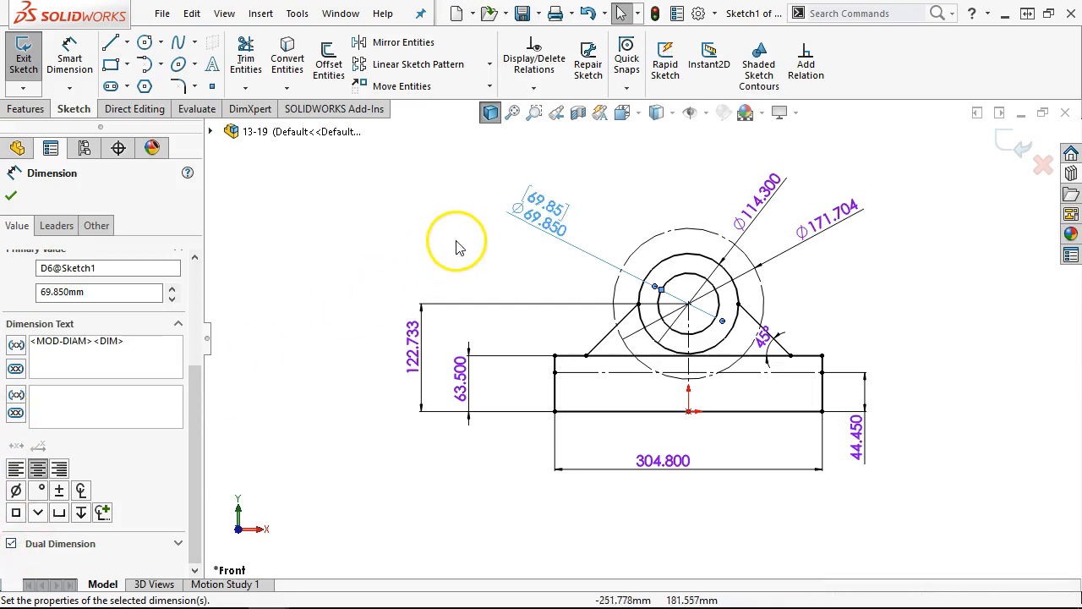
# Set the dual dimension length unit of part 13-19 to inches in the document's unit properties
pyautogui.click(1007, 599)
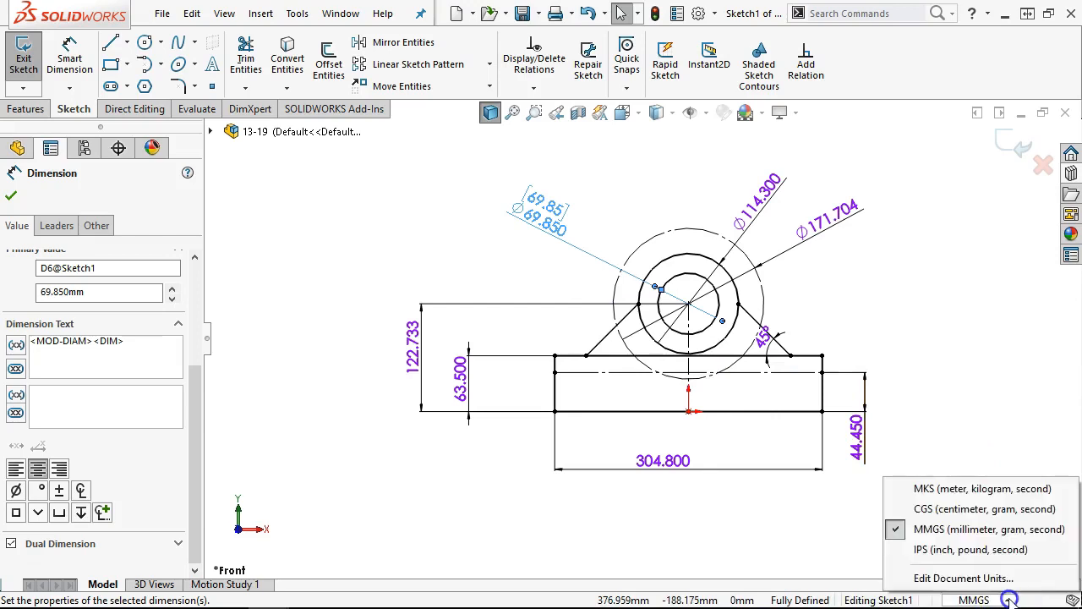
pyautogui.click(962, 582)
pyautogui.click(515, 228)
pyautogui.click(534, 228)
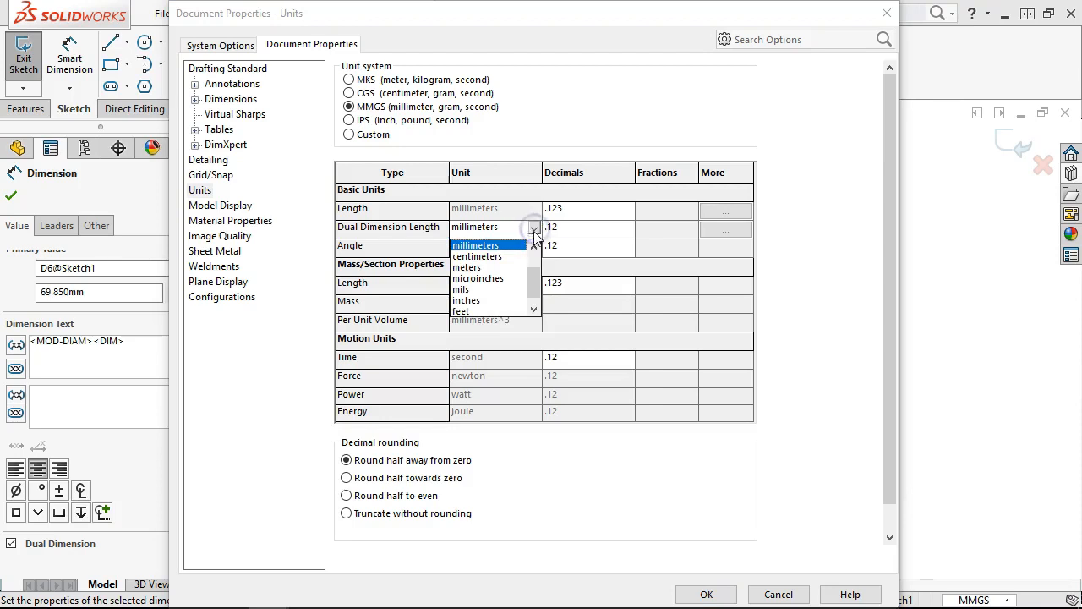
pyautogui.moveTo(530, 275)
pyautogui.mouseDown()
pyautogui.moveTo(531, 262)
pyautogui.moveTo(533, 280)
pyautogui.mouseUp()
pyautogui.click(492, 290)
# Set the length precision to two decimals and the dual dimension length precision to three decimals, and apply the unit settings
pyautogui.click(623, 209)
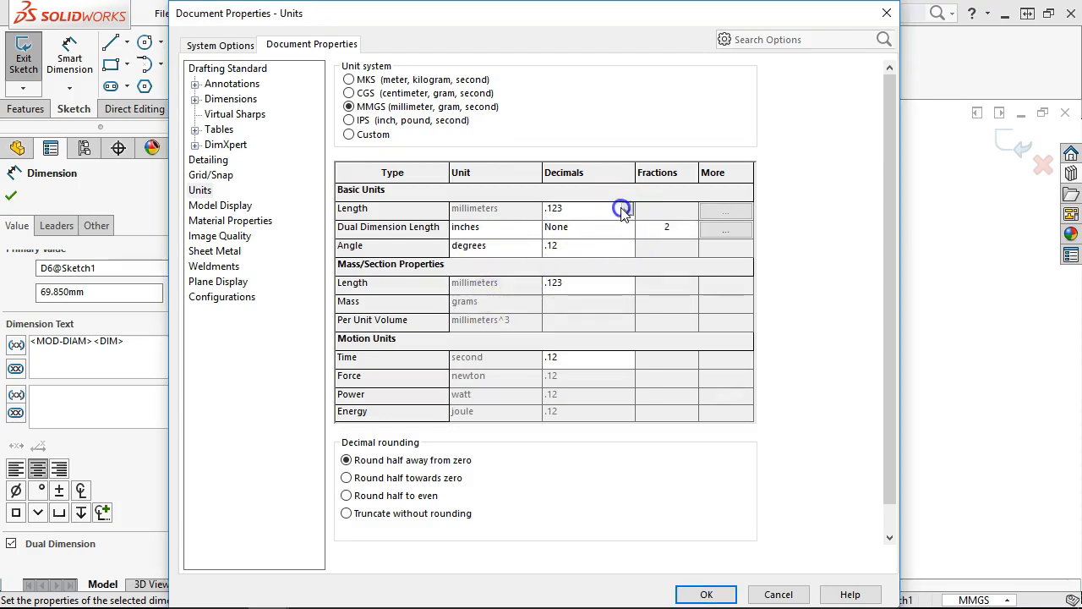
pyautogui.click(627, 209)
pyautogui.click(592, 223)
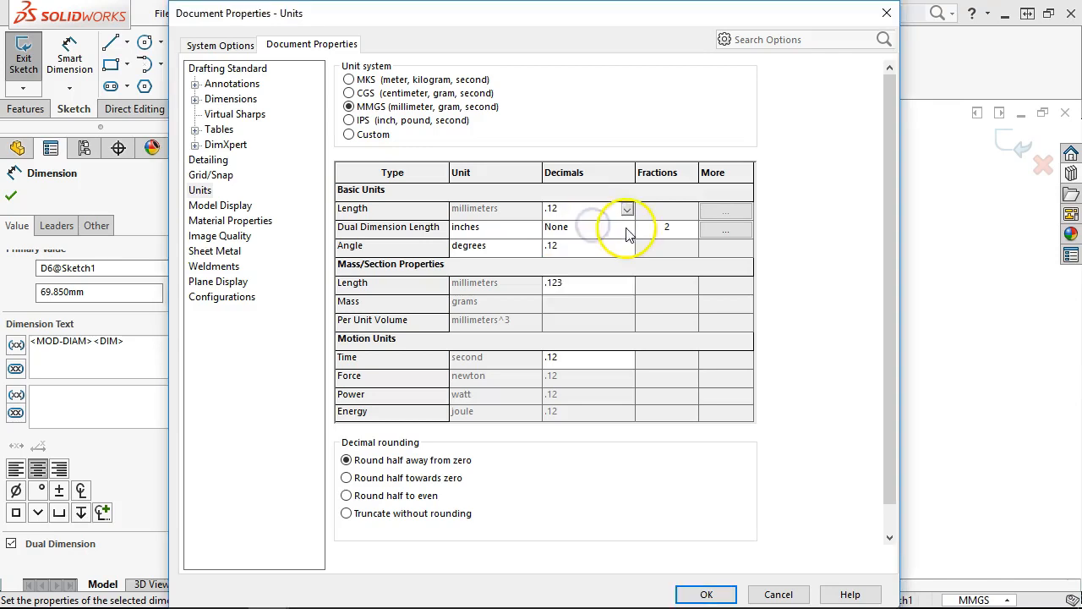
pyautogui.click(630, 228)
pyautogui.click(570, 257)
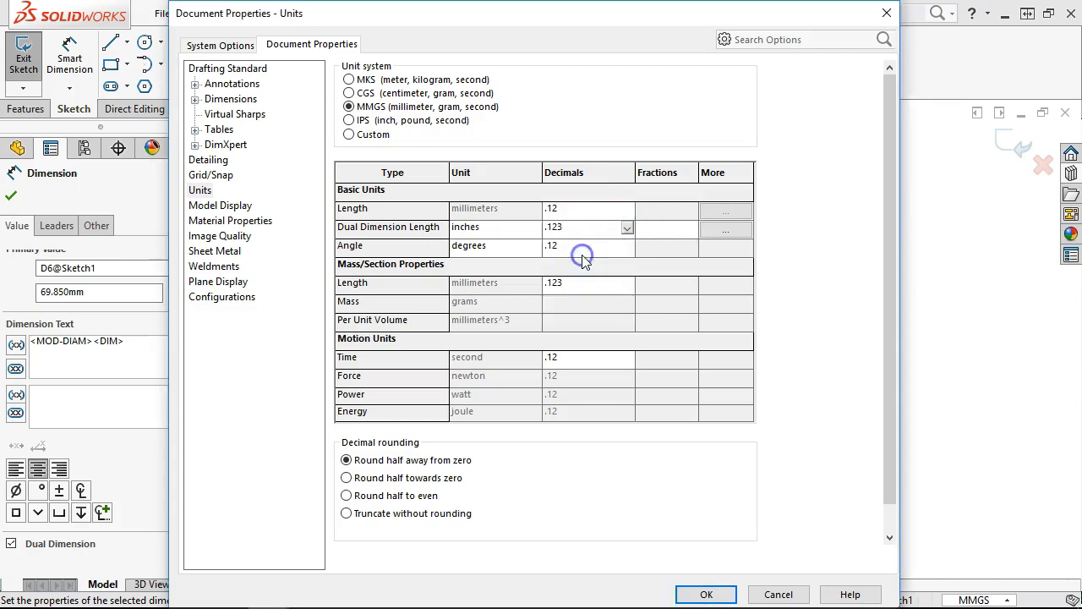
pyautogui.click(705, 592)
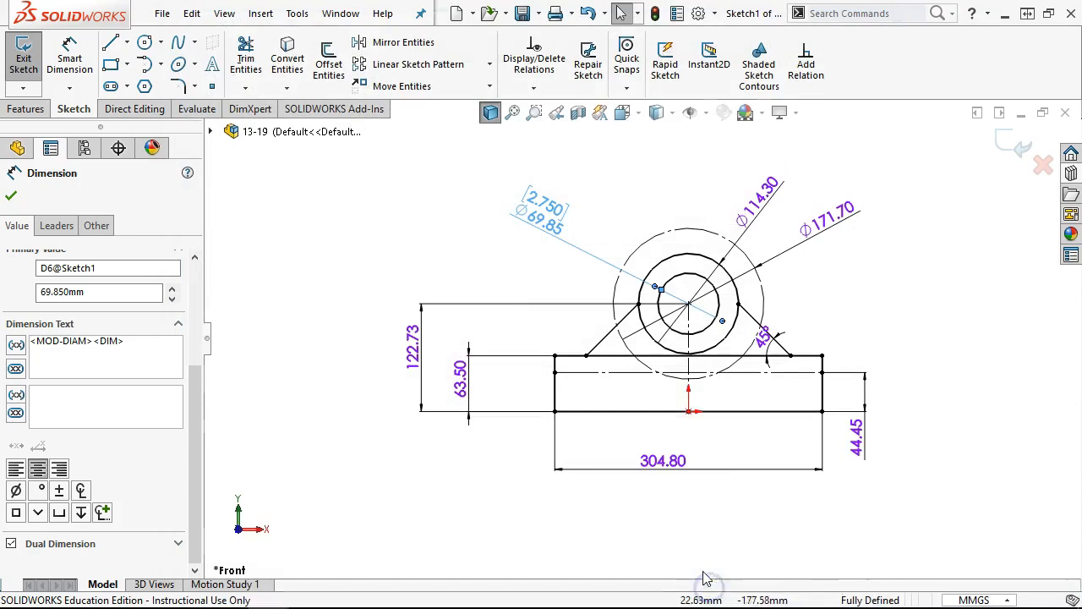
# Move the inner circle's dual diameter dimension slightly lower and closer to the circle in Sketch1
pyautogui.click(545, 212)
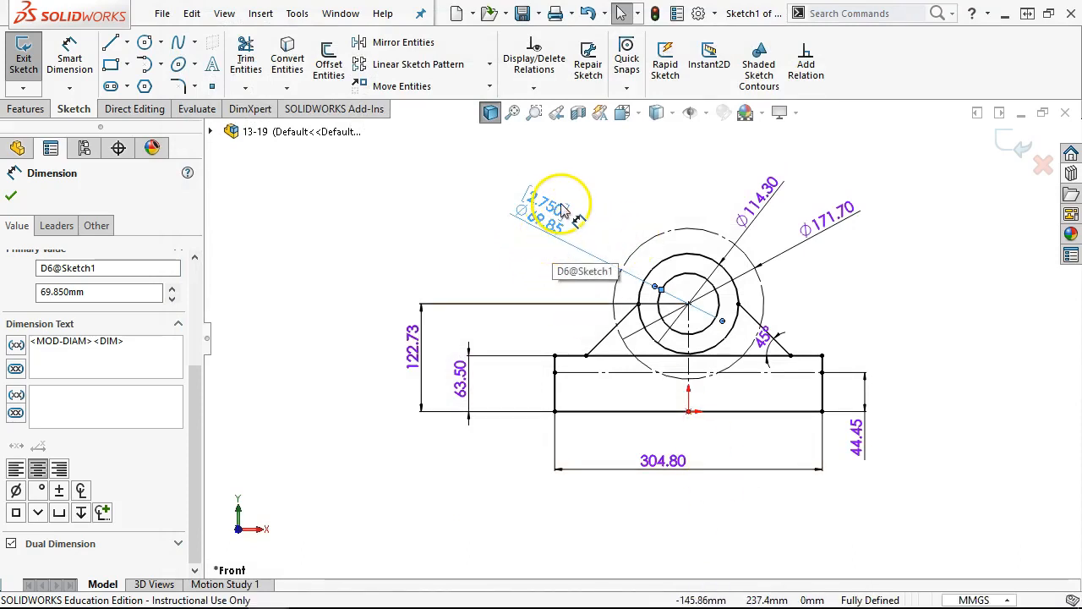
pyautogui.moveTo(558, 207); pyautogui.dragTo(558, 250)
pyautogui.click(478, 215)
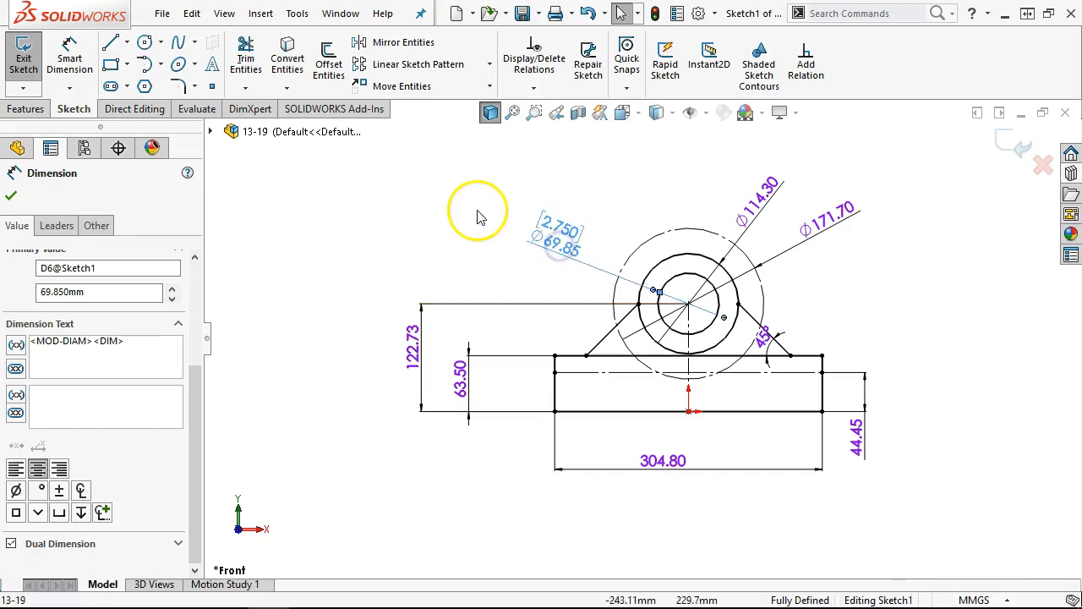
pyautogui.click(644, 218)
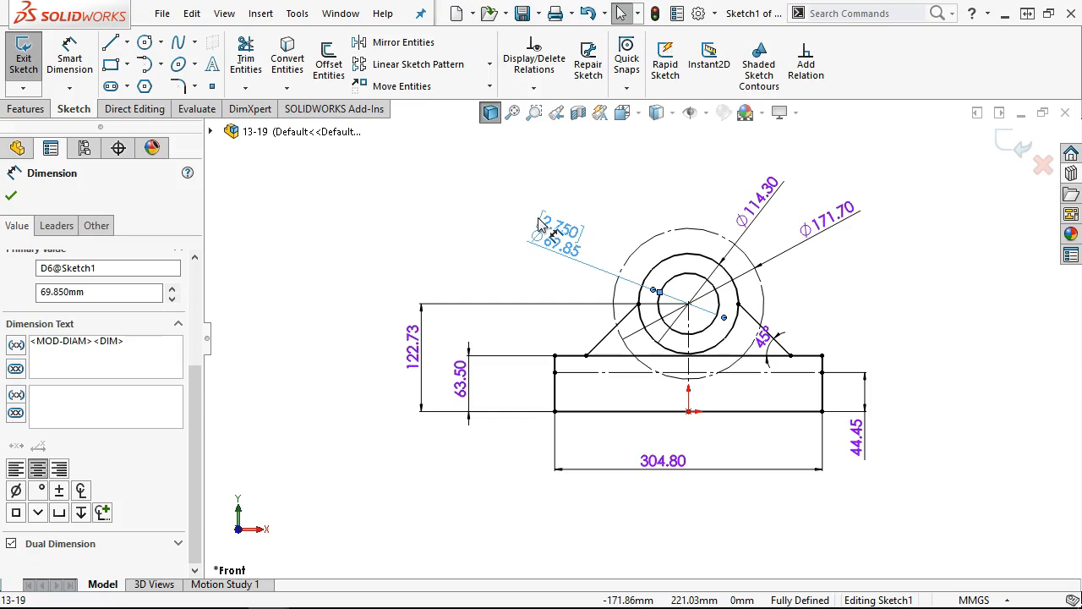
pyautogui.click(537, 222)
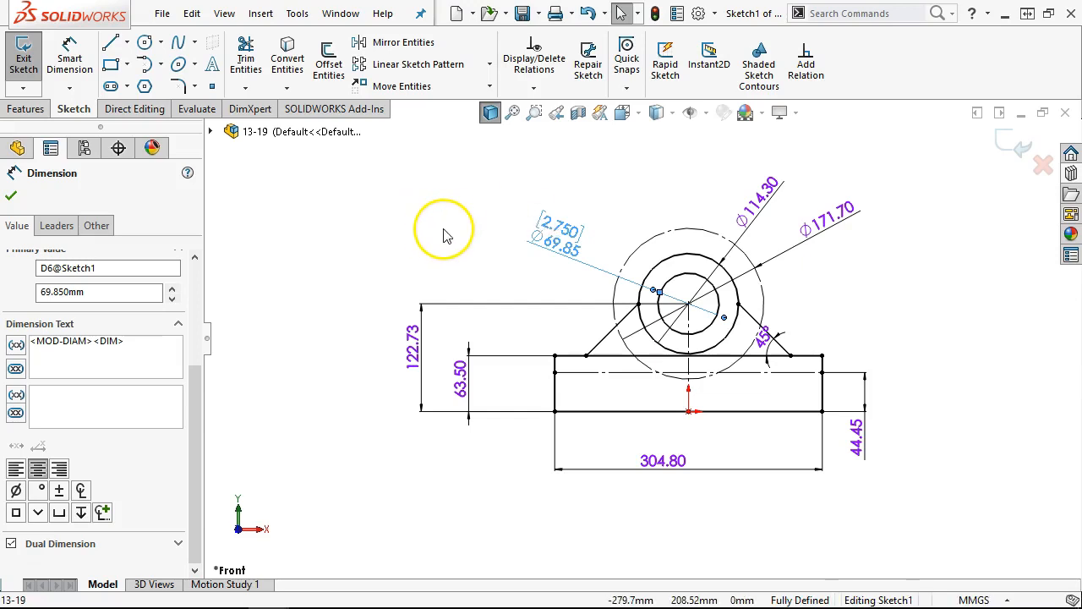
# Set the overall width of the base rectangle in Sketch1 to 300 mm
pyautogui.doubleClick(663, 463)
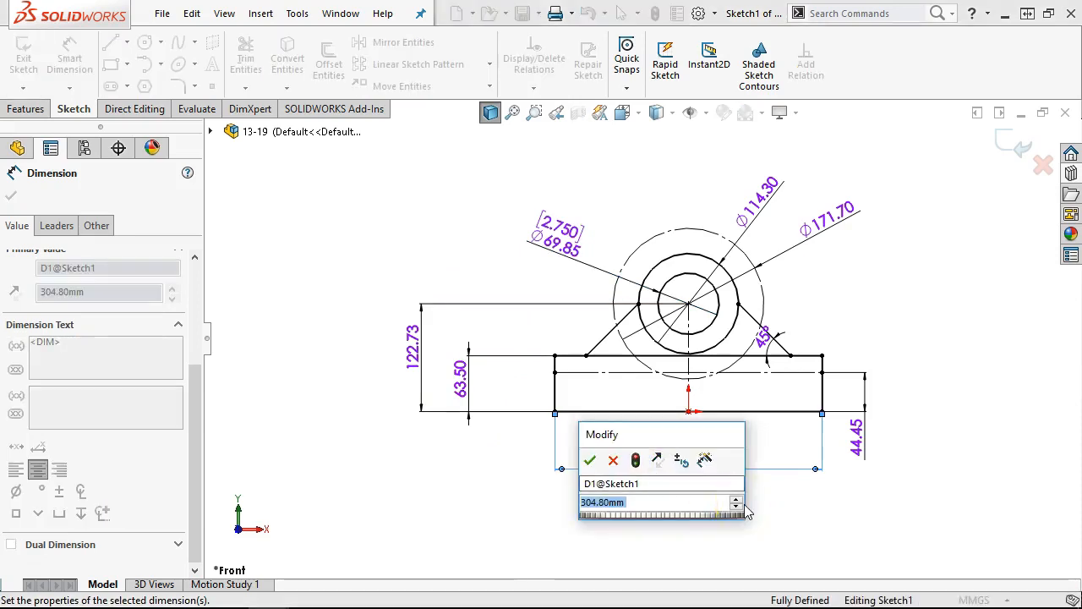
pyautogui.write('300')
pyautogui.press('Return')
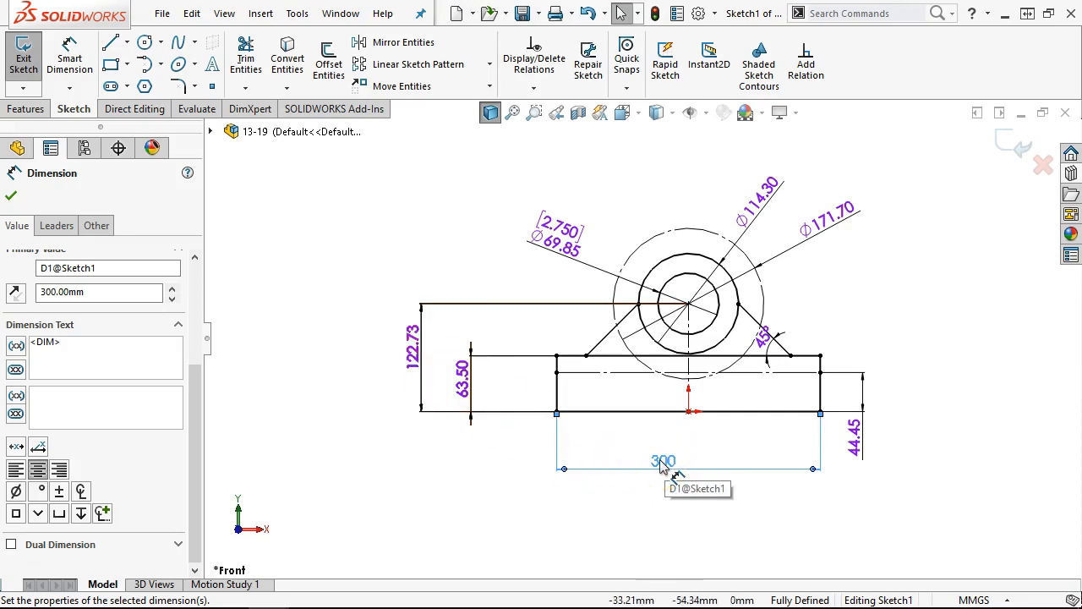
# Try a diameter of 172 mm for the dash-dot construction circle, and undo that change
pyautogui.doubleClick(828, 216)
pyautogui.write('172')
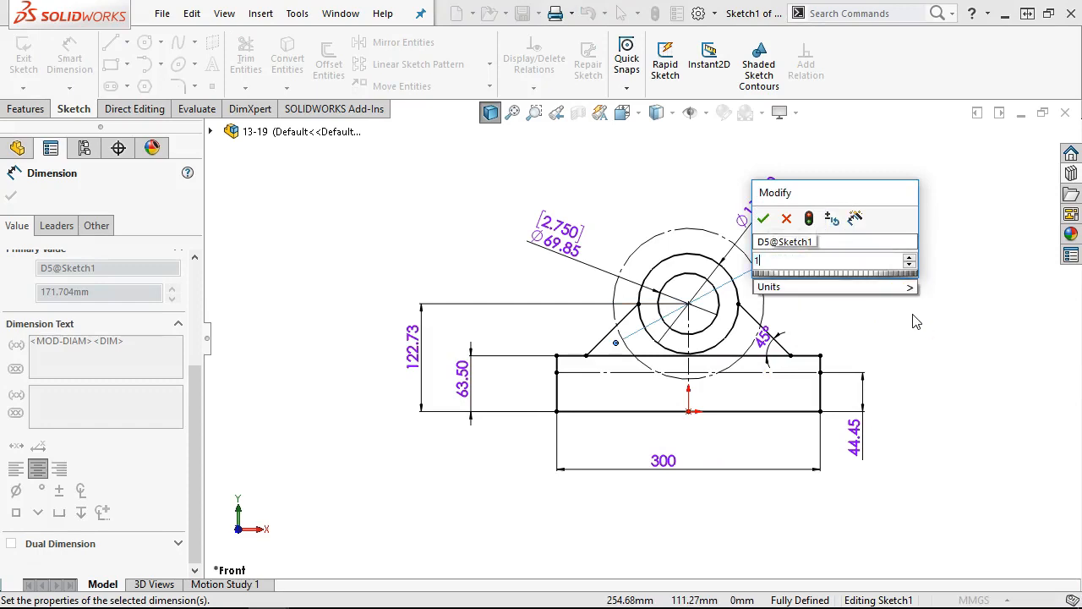
pyautogui.press('Return')
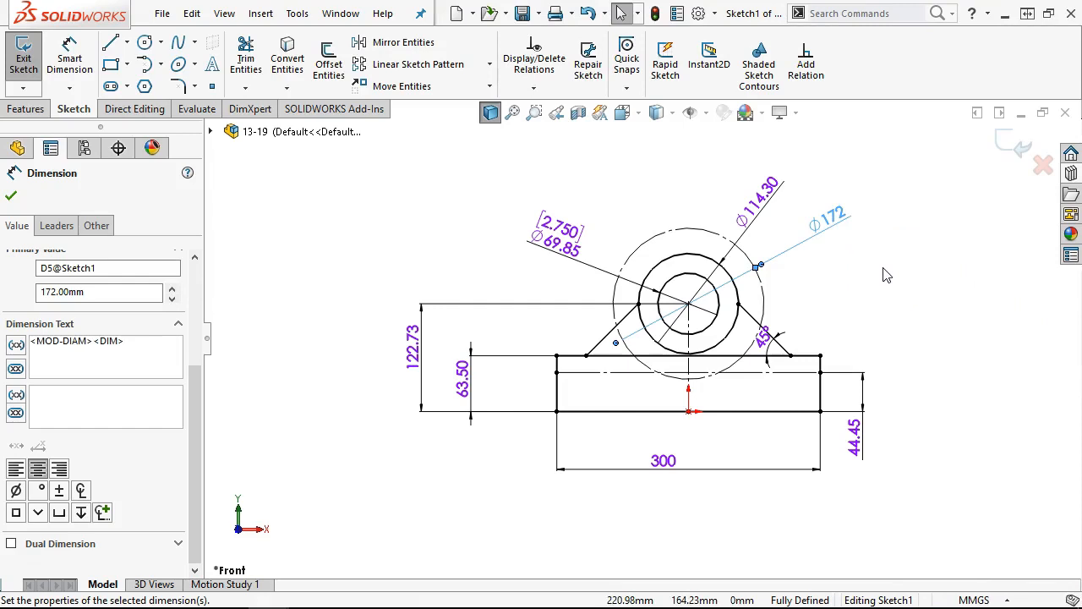
pyautogui.hotkey('ctrl', 'z')
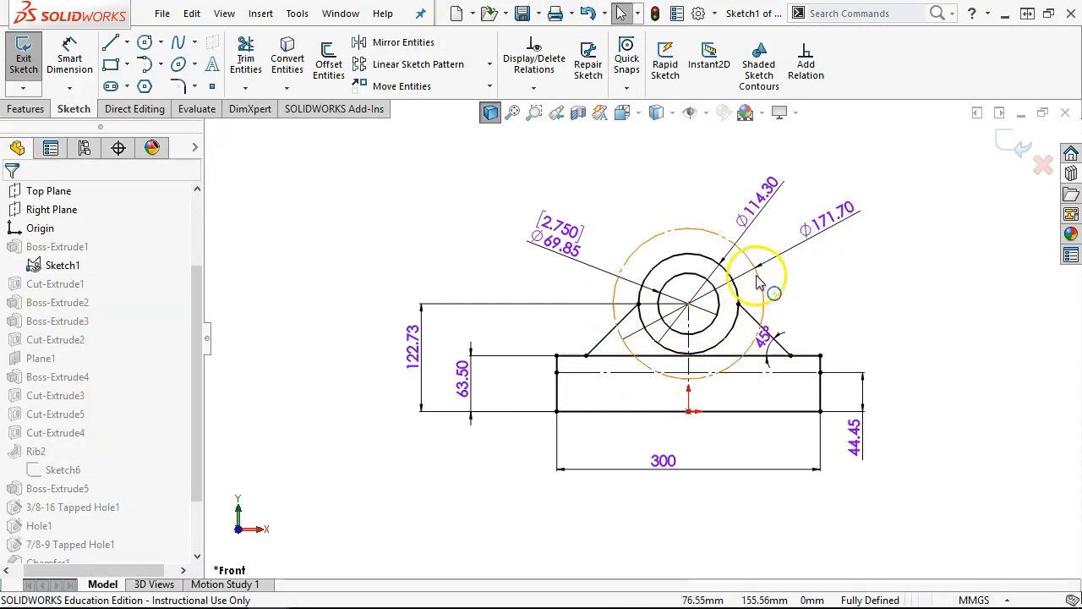
# Reposition the diameter dimension of the outer solid circle, set it to 115 mm, and exit the sketch
pyautogui.click(754, 174)
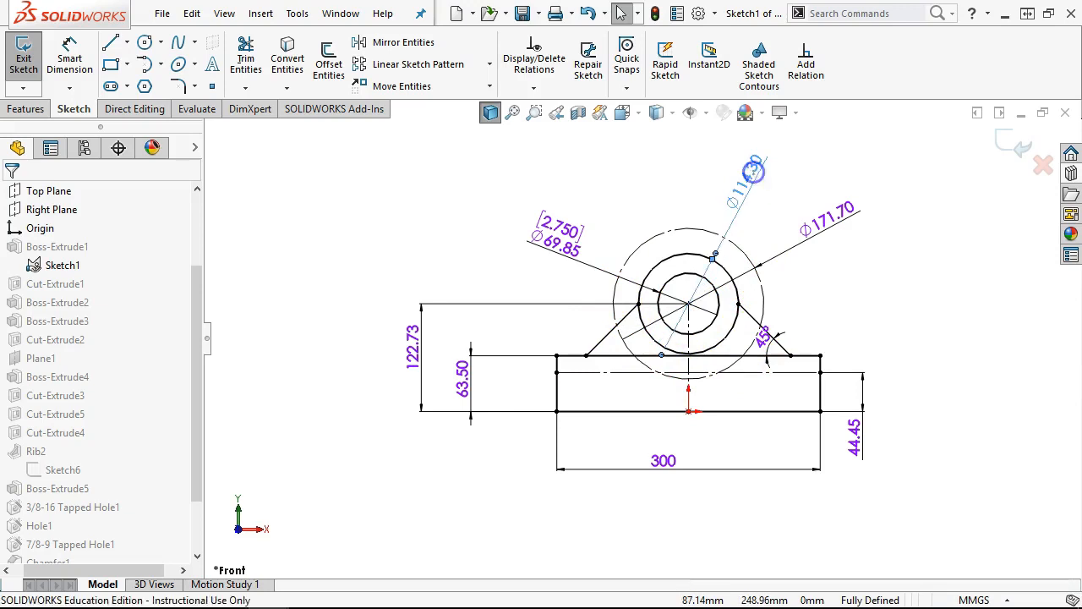
pyautogui.doubleClick(789, 177)
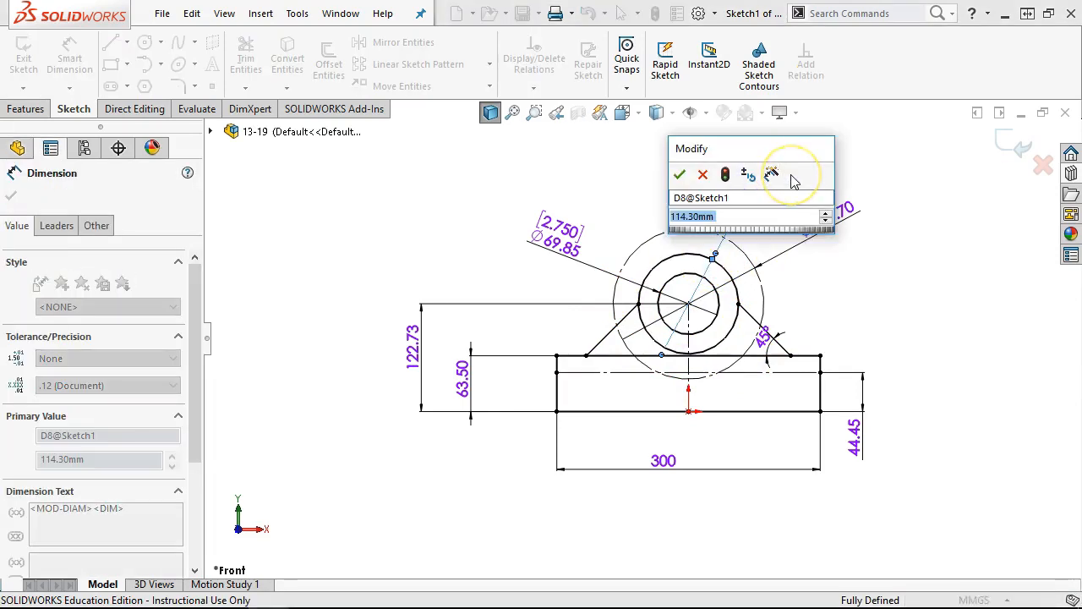
pyautogui.write('115')
pyautogui.press('Return')
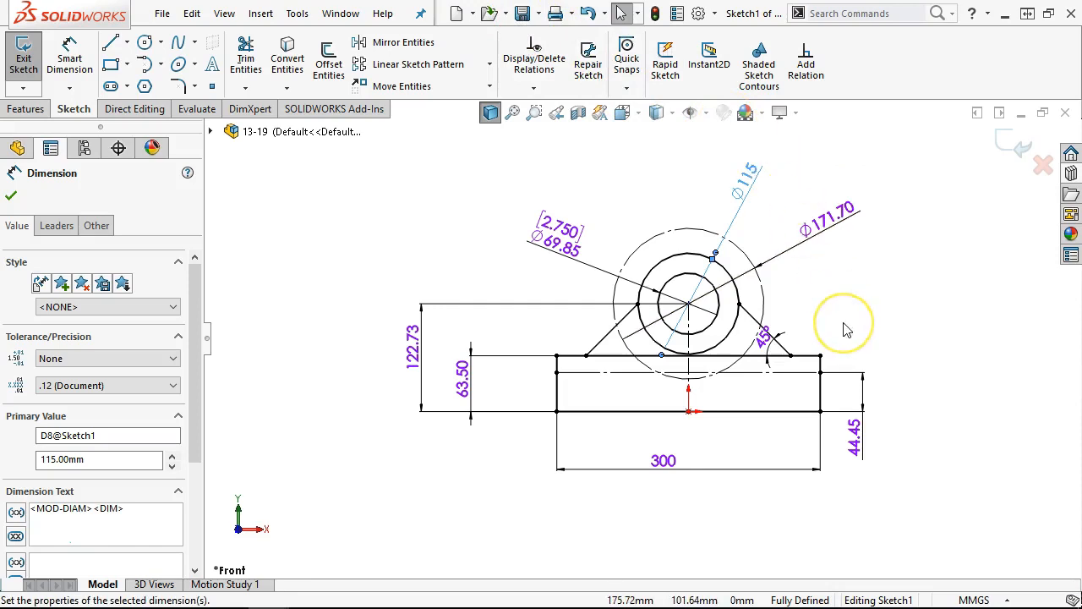
pyautogui.moveTo(847, 329); pyautogui.dragTo(888, 272)
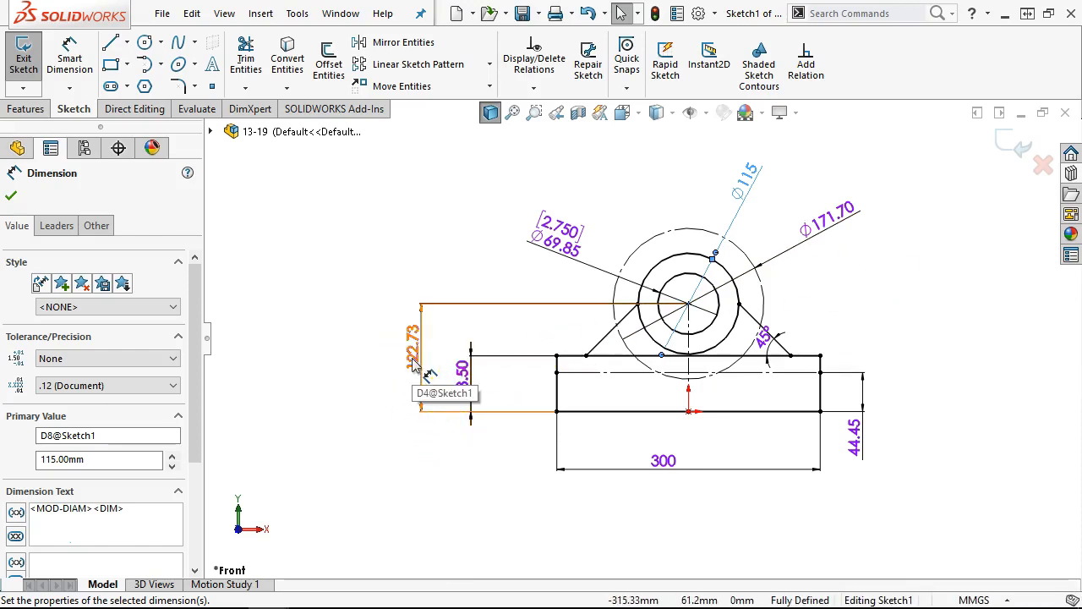
pyautogui.click(990, 185)
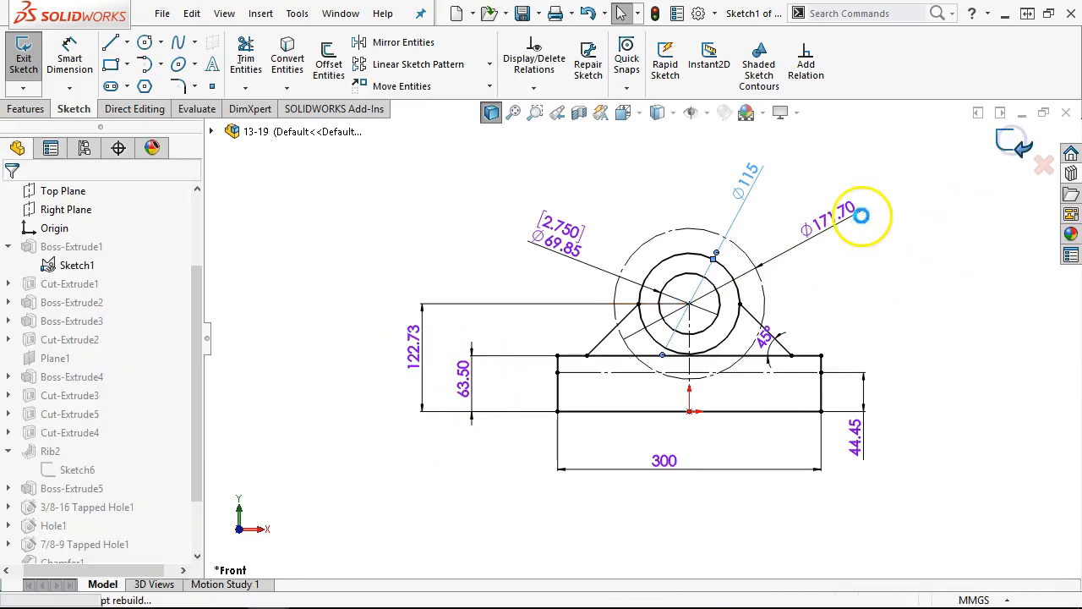
# Edit the 7/8-9 tapped hole feature, try the ANSI Metric standard, browse its thread sizes, and cancel the edit
pyautogui.moveTo(881, 242)
pyautogui.mouseDown(button='middle')
pyautogui.moveTo(844, 367)
pyautogui.moveTo(845, 398)
pyautogui.mouseUp(button='middle')
pyautogui.moveTo(203, 382); pyautogui.dragTo(222, 488)
pyautogui.click(113, 471)
pyautogui.rightClick(108, 474)
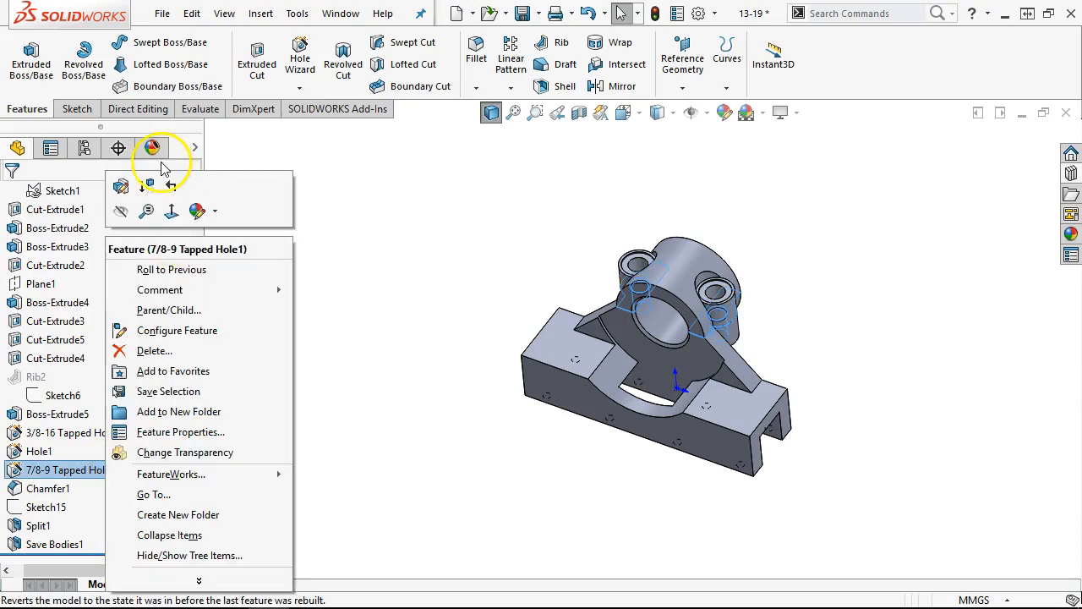
pyautogui.click(121, 186)
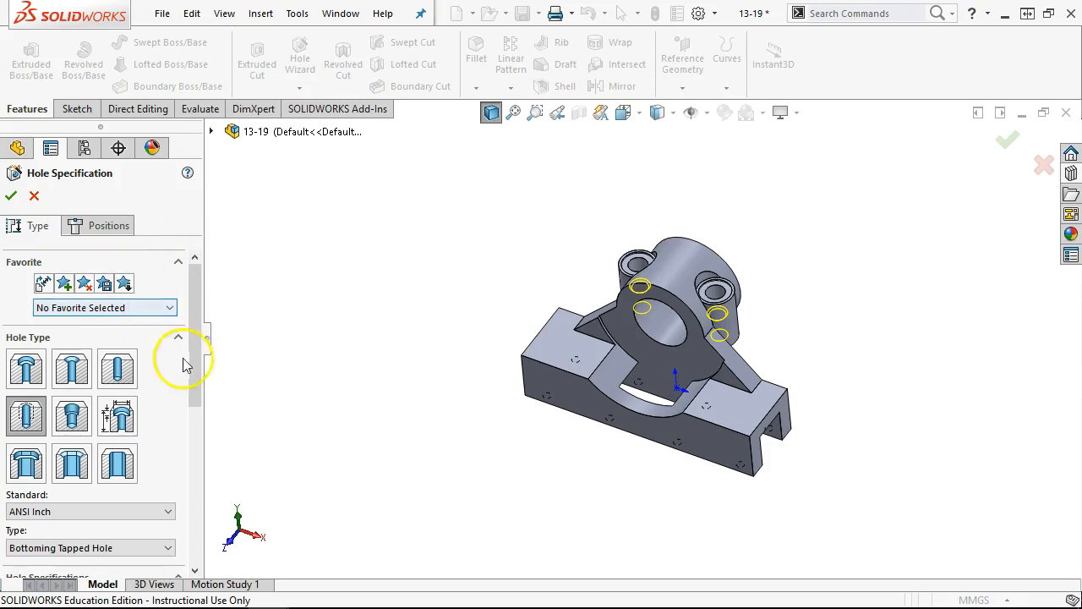
pyautogui.moveTo(193, 353); pyautogui.dragTo(191, 454)
pyautogui.click(72, 268)
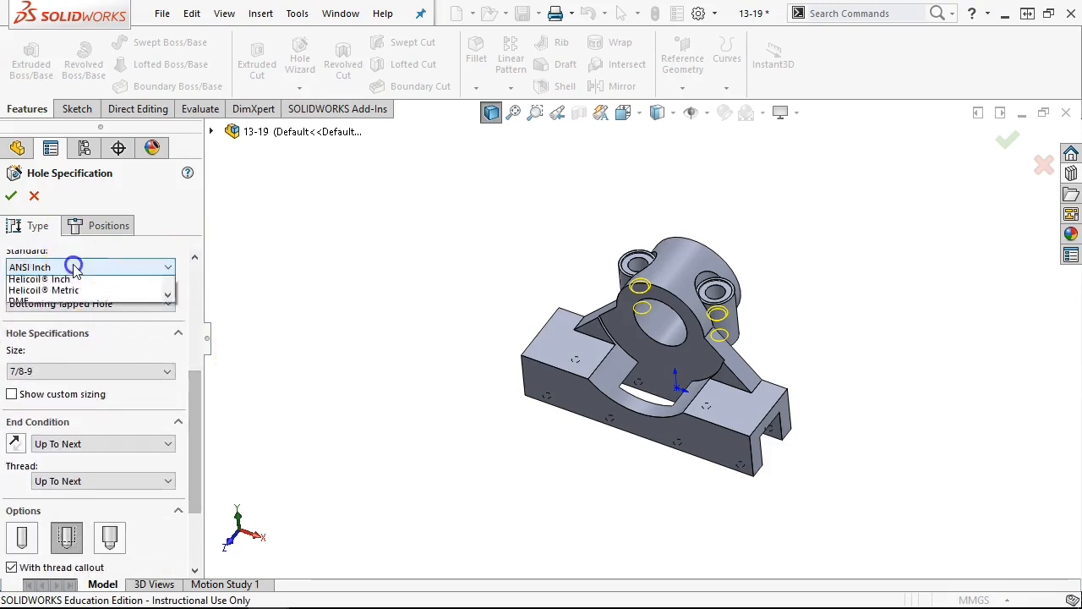
pyautogui.click(66, 294)
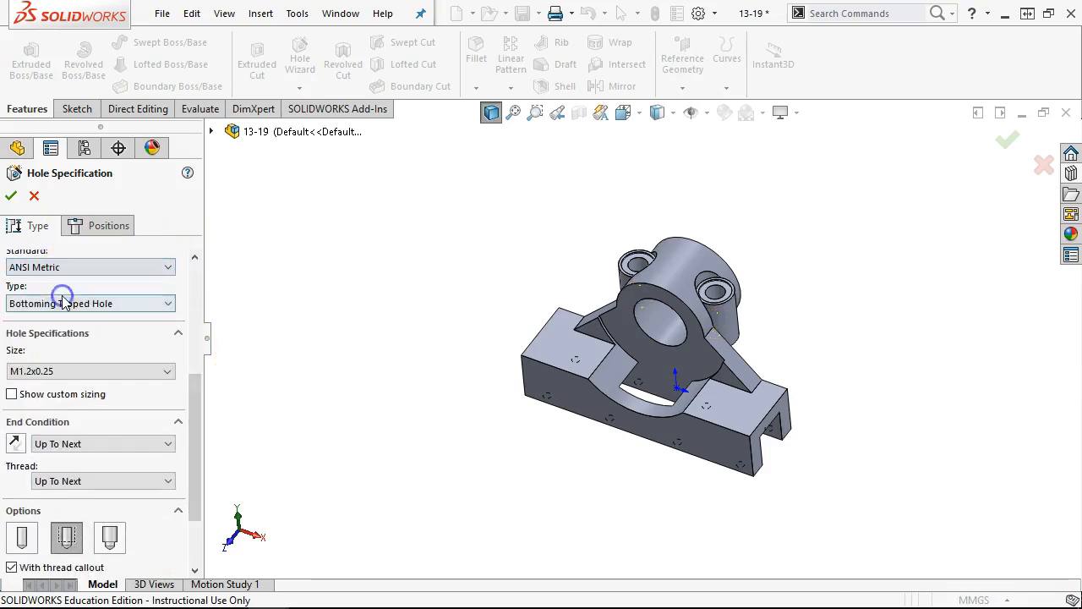
pyautogui.click(134, 369)
pyautogui.moveTo(176, 411); pyautogui.dragTo(179, 470)
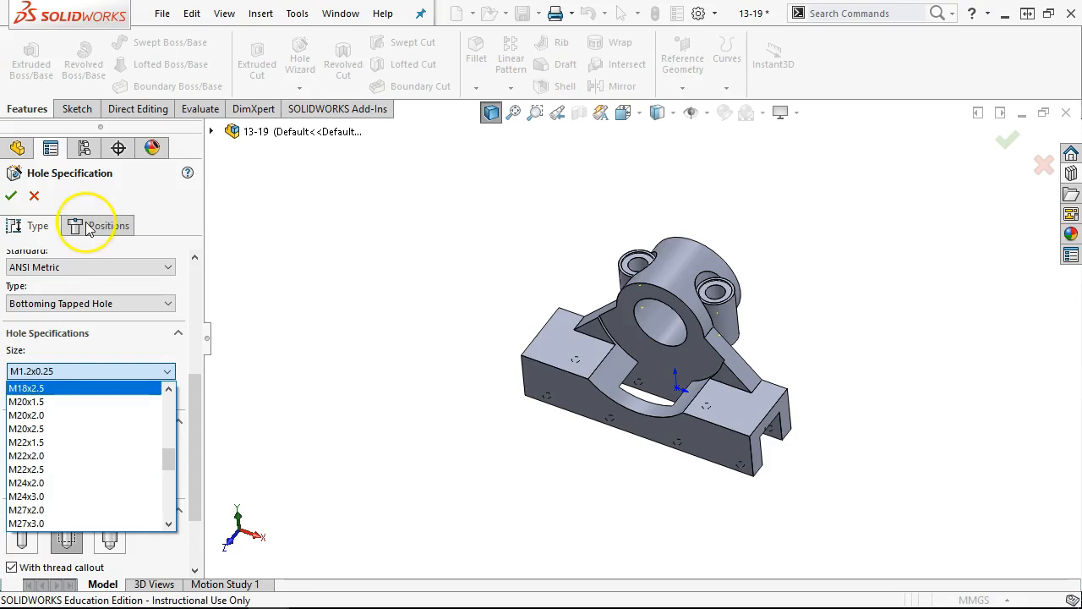
pyautogui.click(34, 197)
pyautogui.click(34, 196)
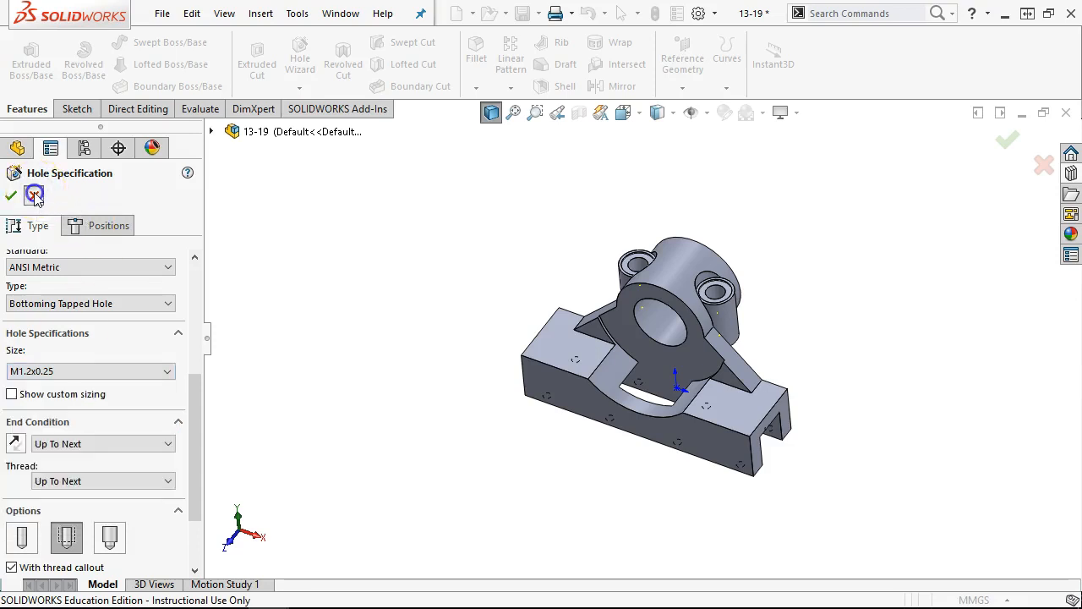
pyautogui.moveTo(362, 341)
pyautogui.mouseDown(button='middle')
pyautogui.moveTo(369, 230)
pyautogui.moveTo(352, 191)
pyautogui.moveTo(408, 261)
pyautogui.moveTo(498, 251)
pyautogui.moveTo(561, 266)
pyautogui.moveTo(444, 241)
pyautogui.moveTo(340, 251)
pyautogui.moveTo(365, 340)
pyautogui.mouseUp(button='middle')
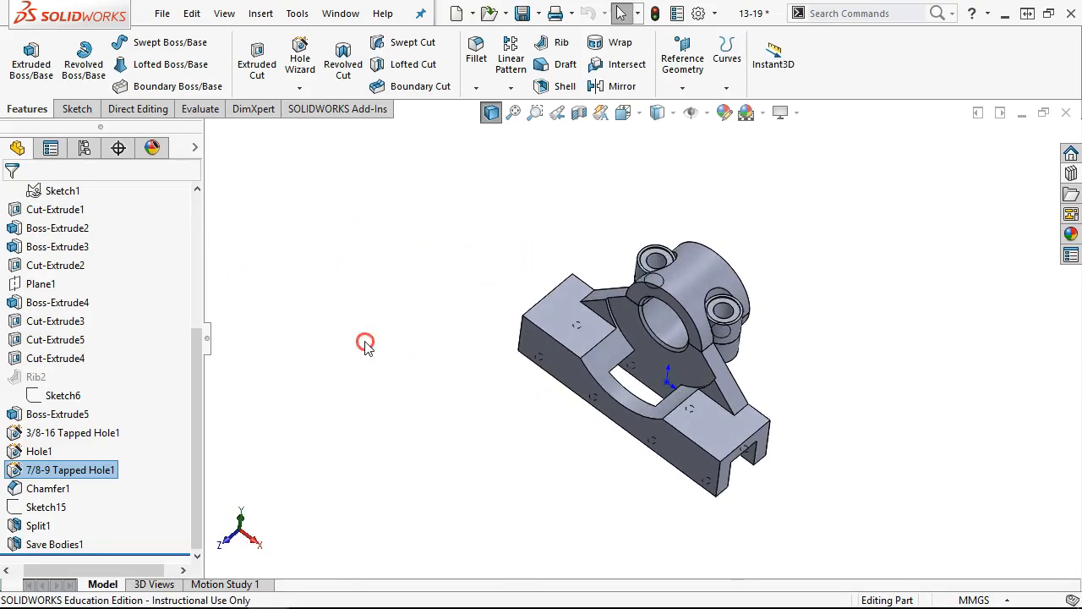
pyautogui.click(411, 398)
pyautogui.moveTo(411, 381); pyautogui.dragTo(419, 325, button='middle')
pyautogui.moveTo(700, 403)
pyautogui.mouseDown(button='middle')
pyautogui.moveTo(721, 390)
pyautogui.moveTo(700, 400)
pyautogui.mouseUp(button='middle')
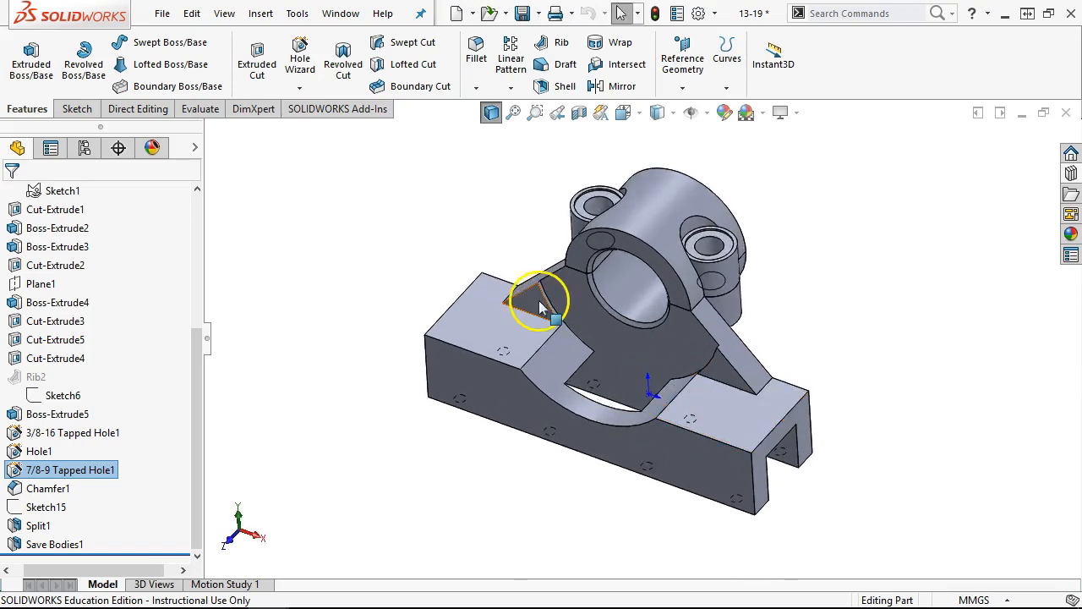